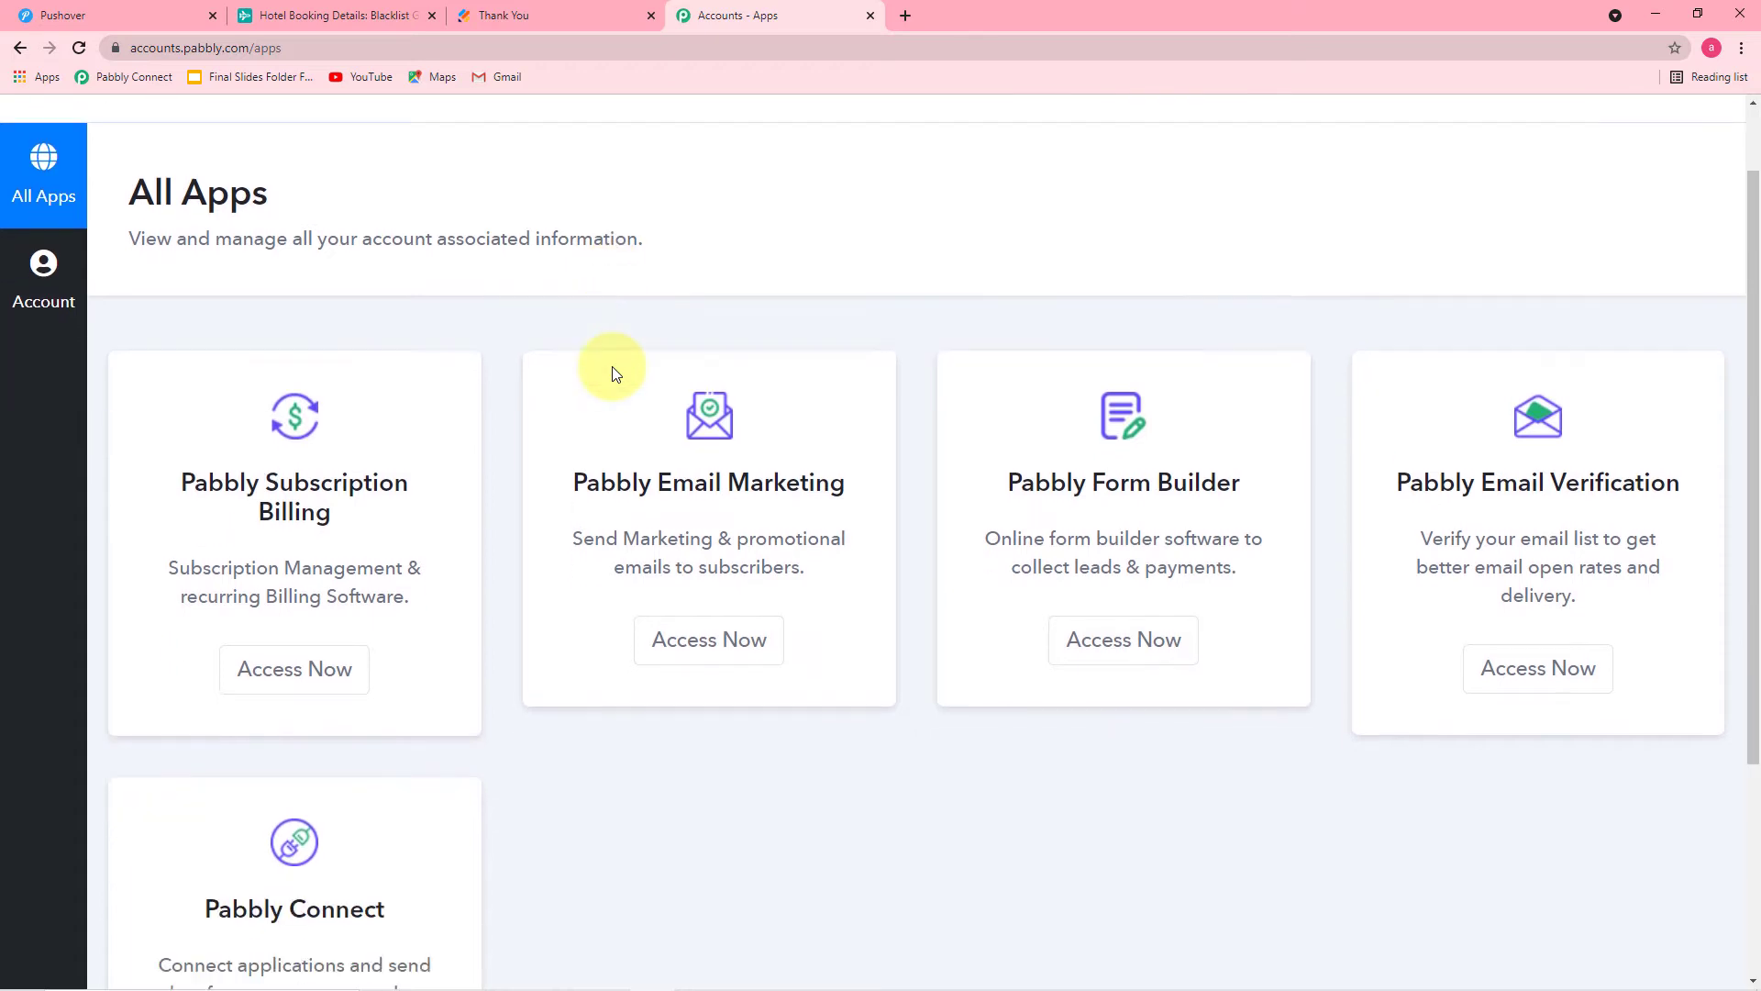
Open Pabbly Connect from the Pabbly apps page and look over the dashboard's existing workflows.
scroll(613, 366, down, 3)
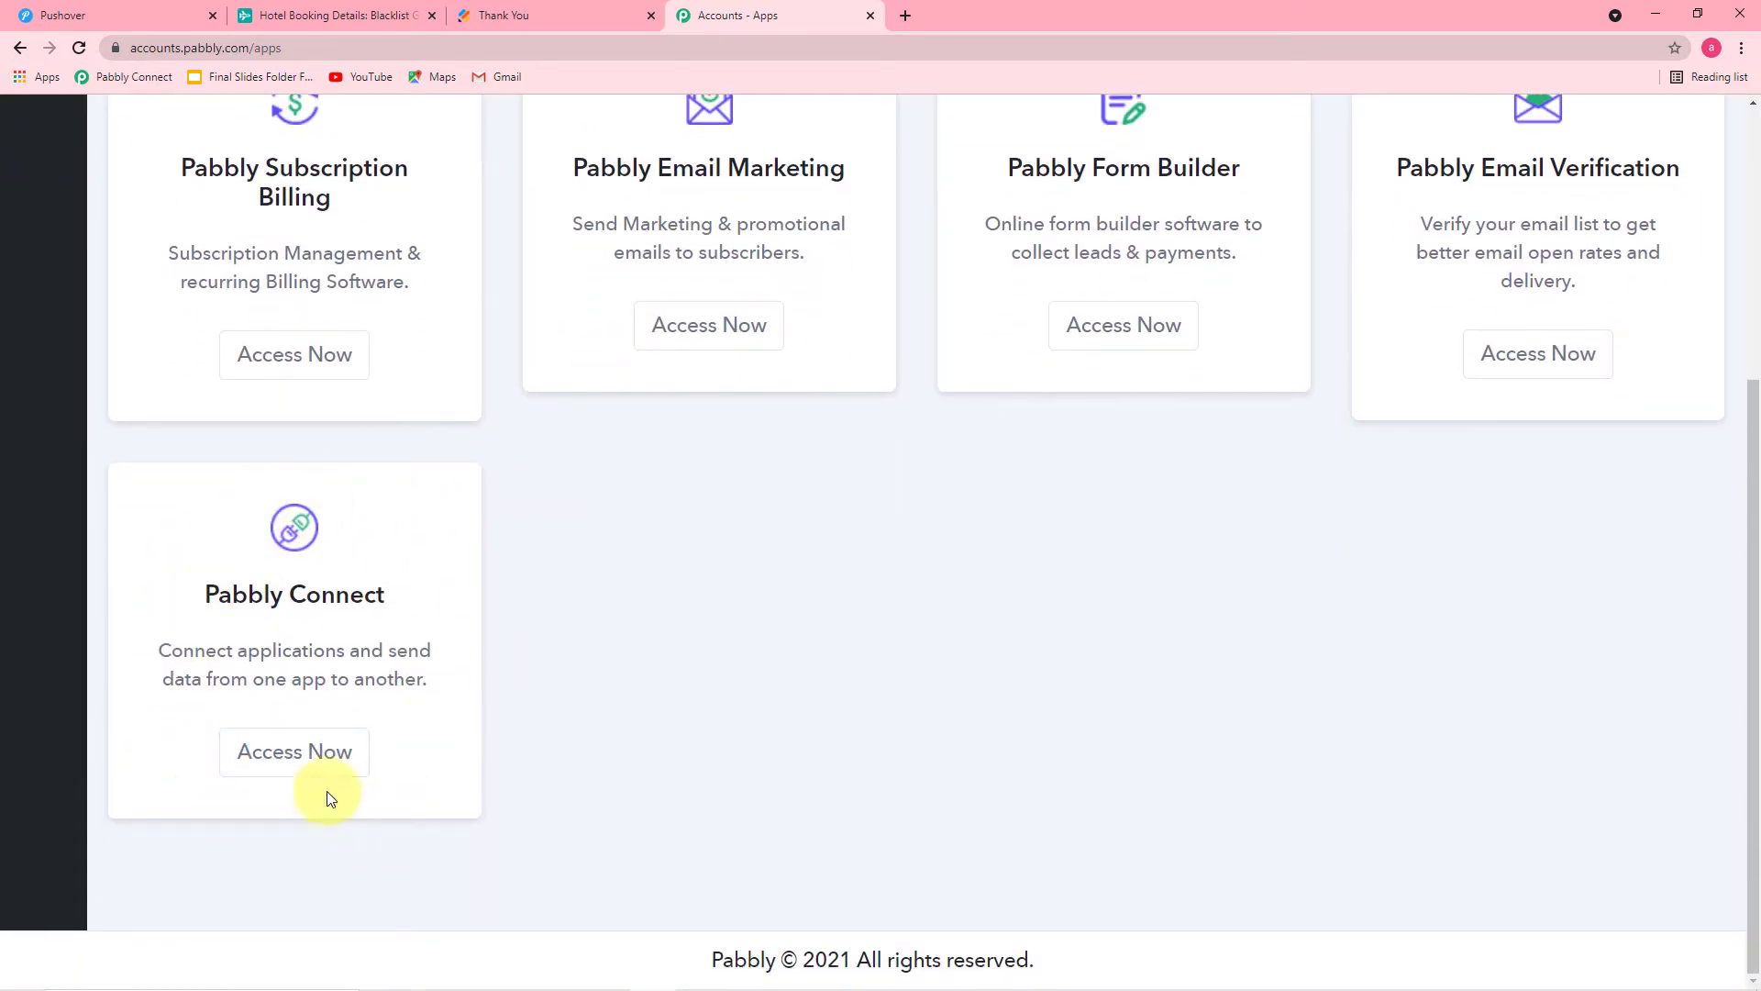
click(289, 753)
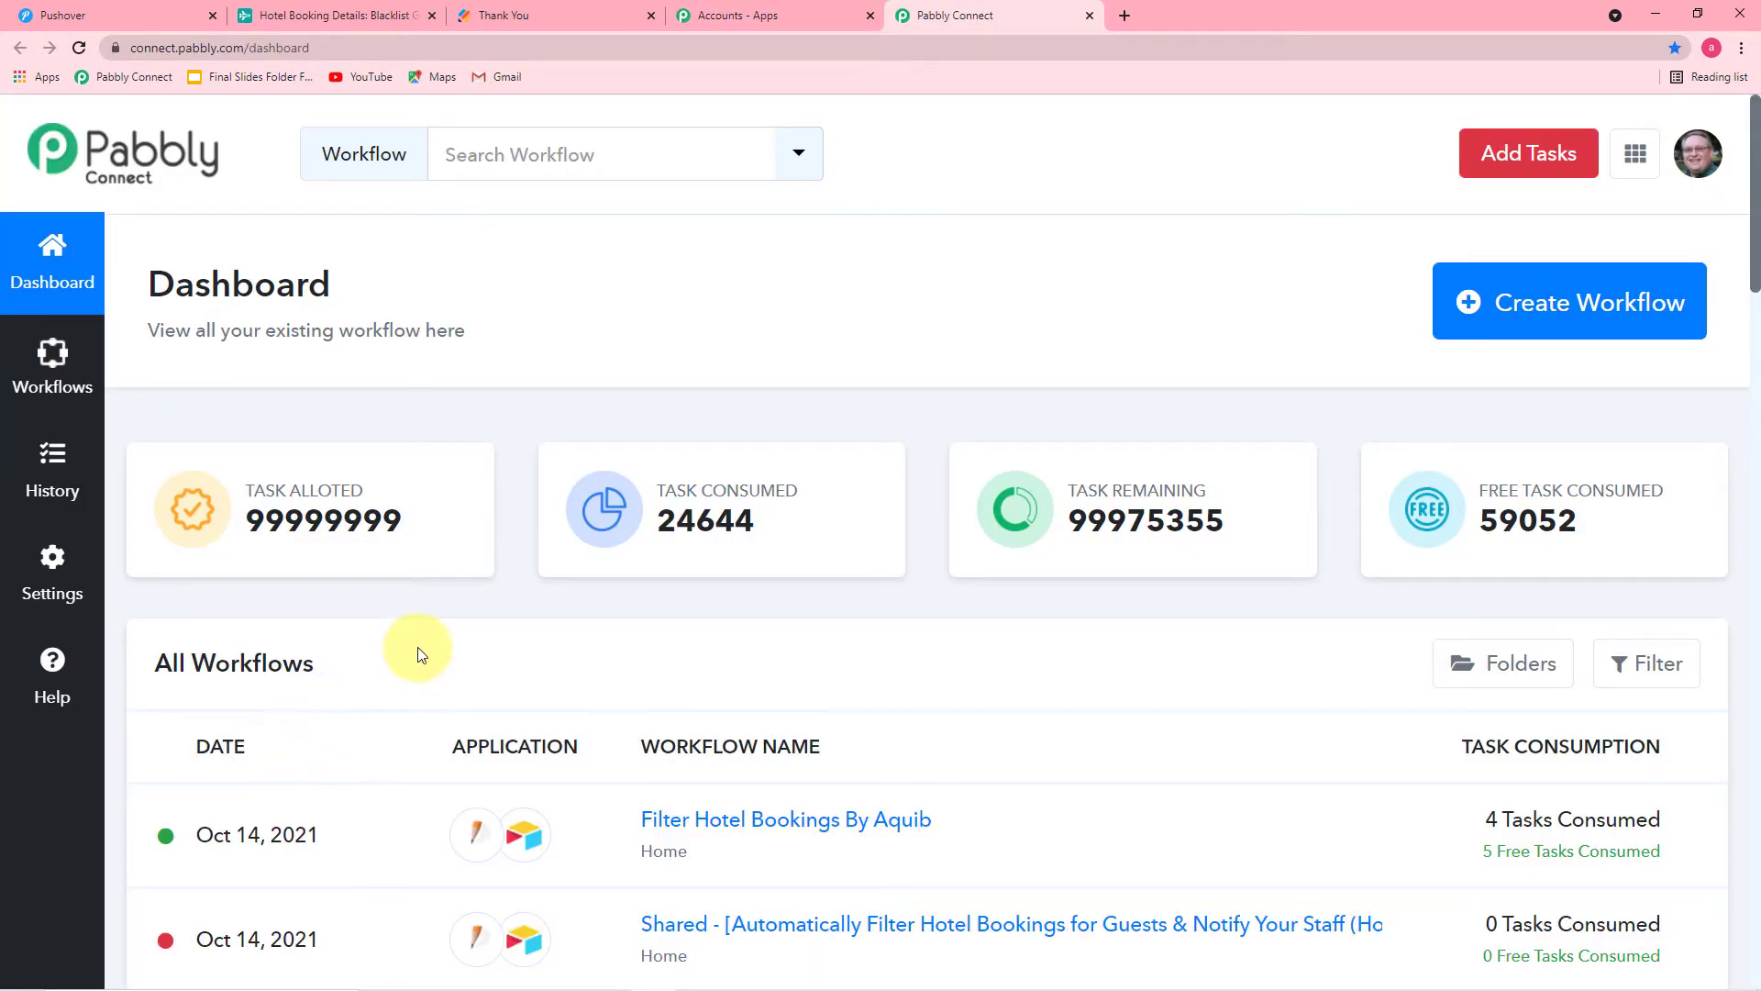
scroll(417, 653, down, 2)
scroll(418, 653, up, 2)
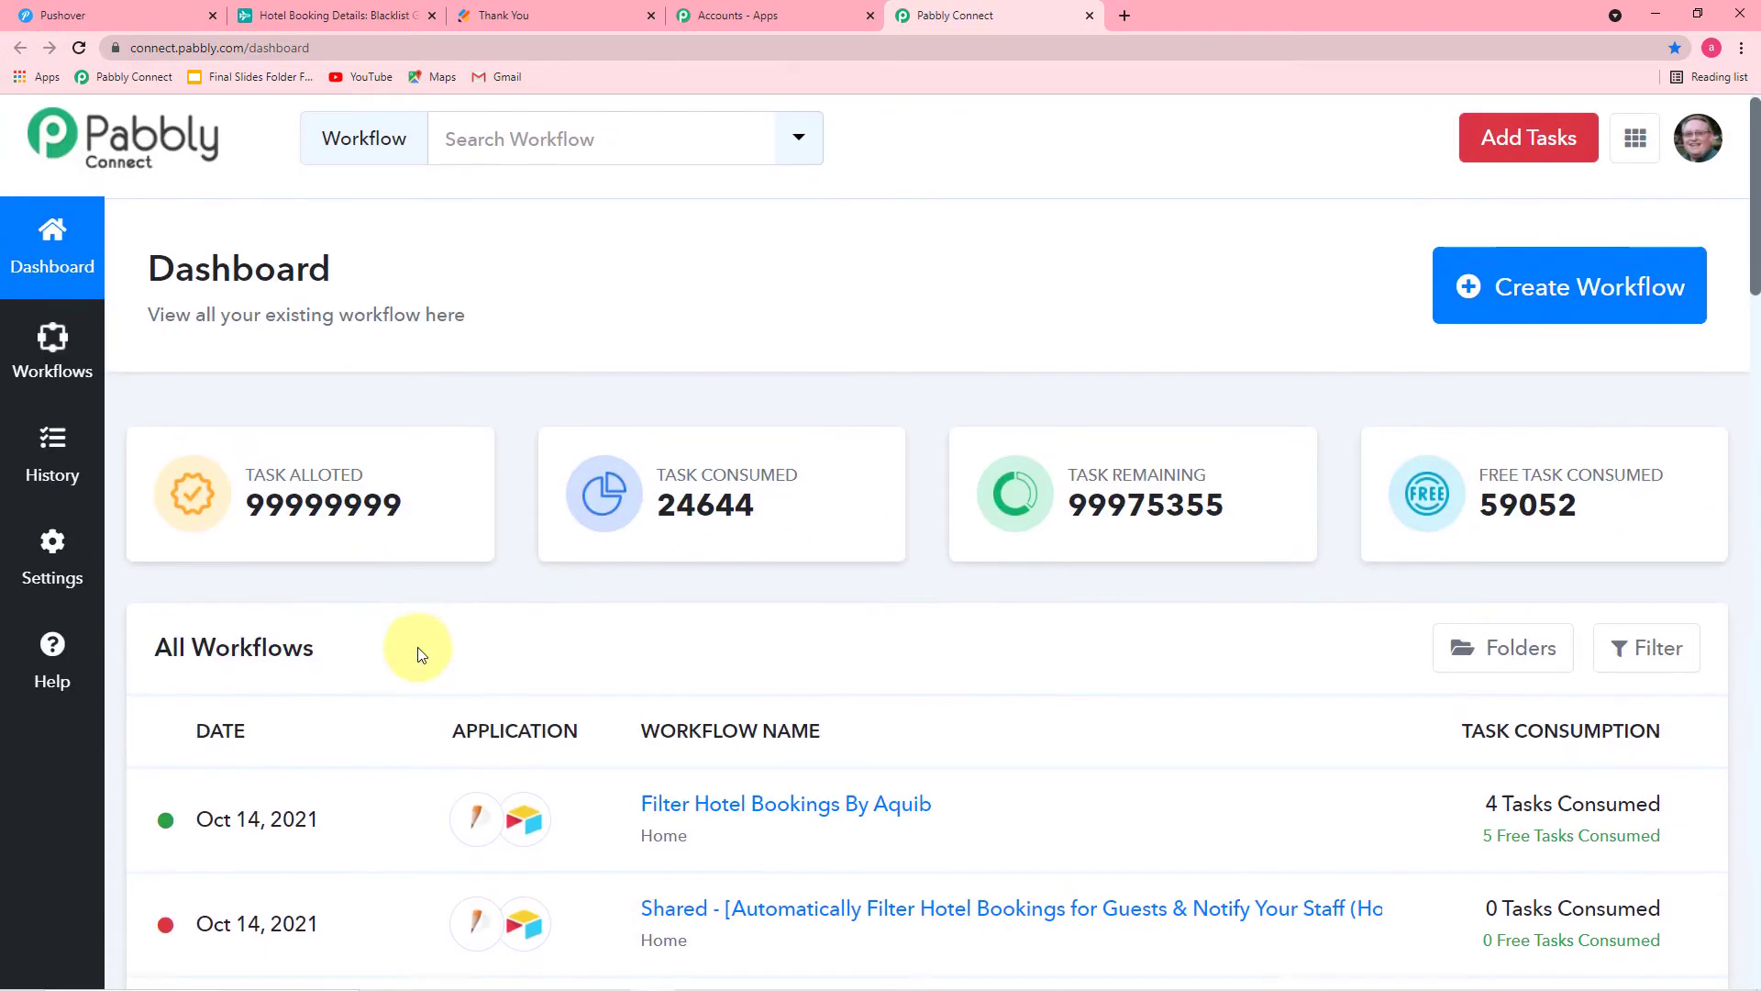
scroll(417, 653, down, 3)
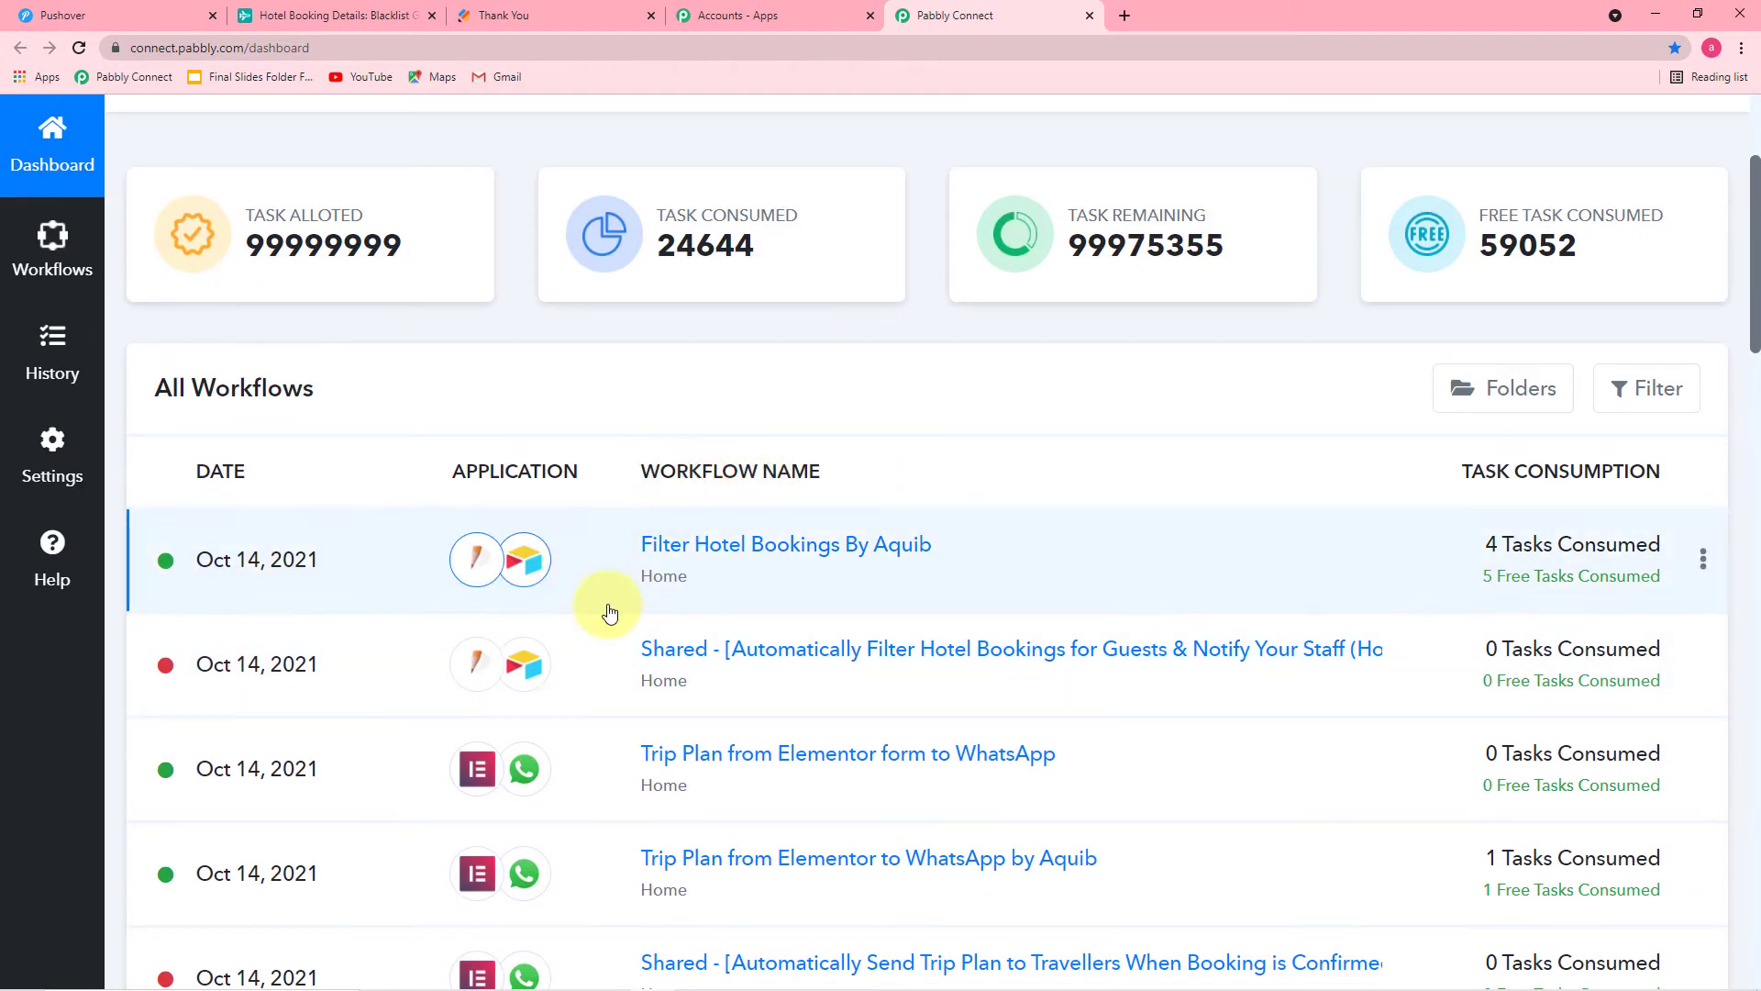
scroll(597, 602, down, 4)
scroll(601, 605, up, 7)
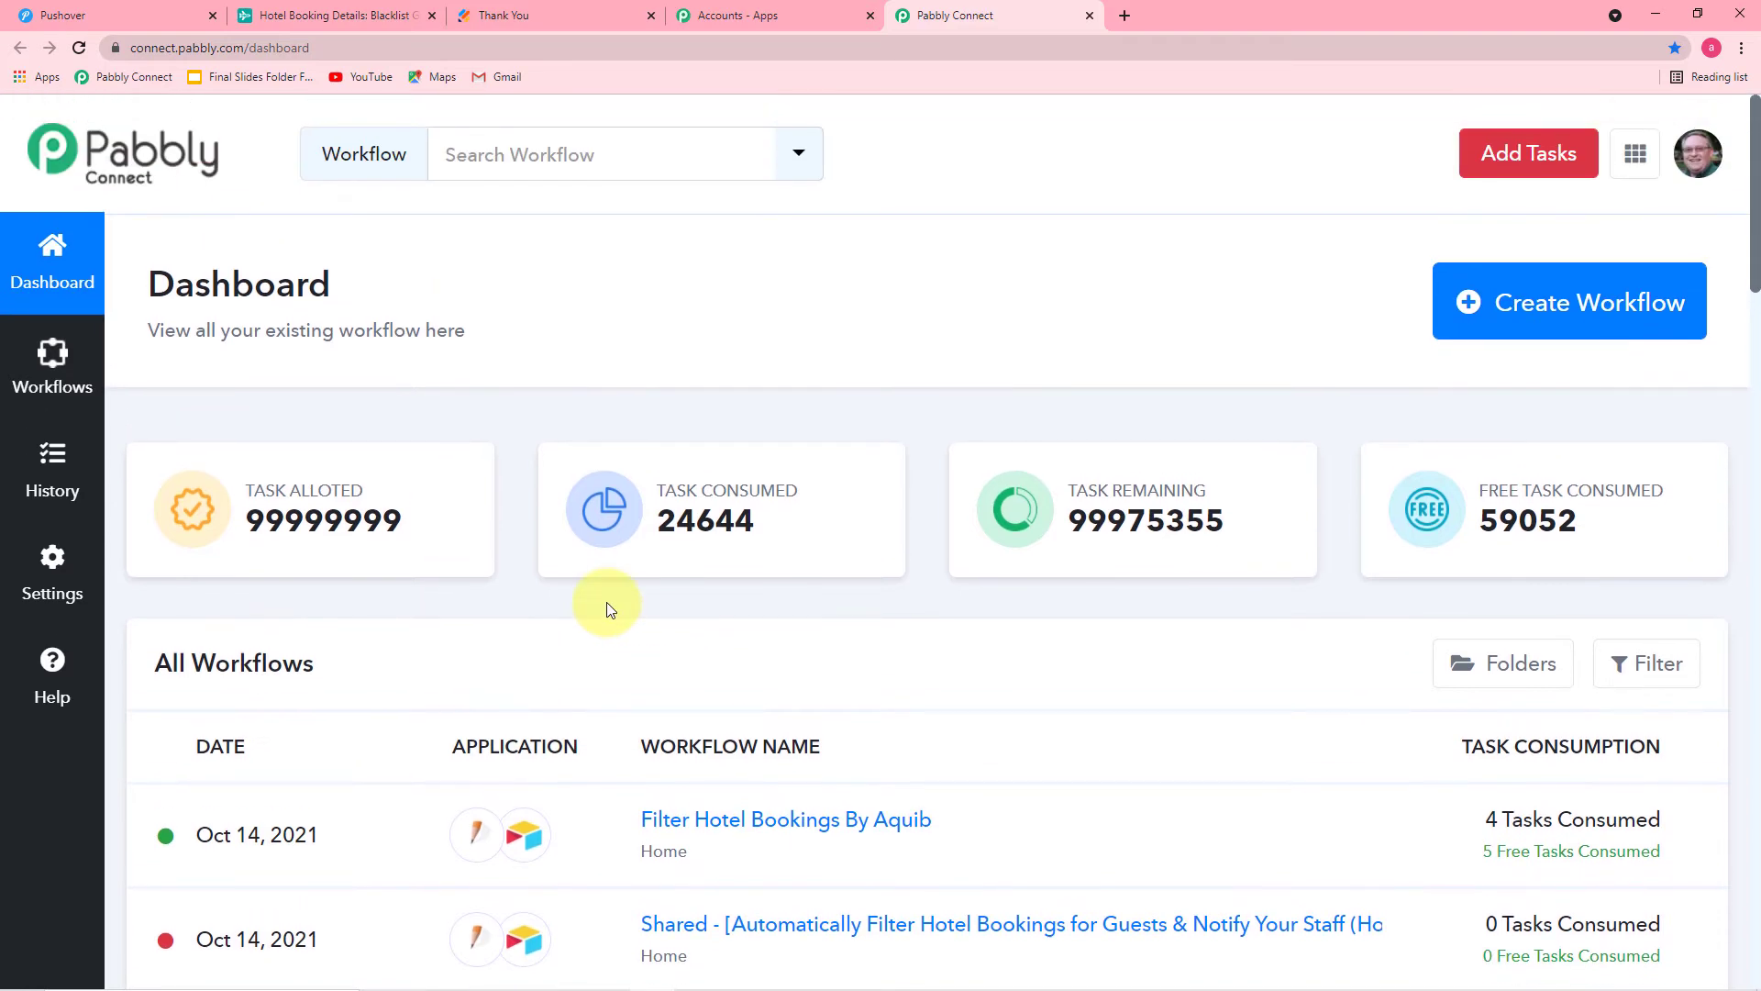
Create a workflow named "Filter hotel bookings from JotForm and send notifications via Pushover".
click(1534, 317)
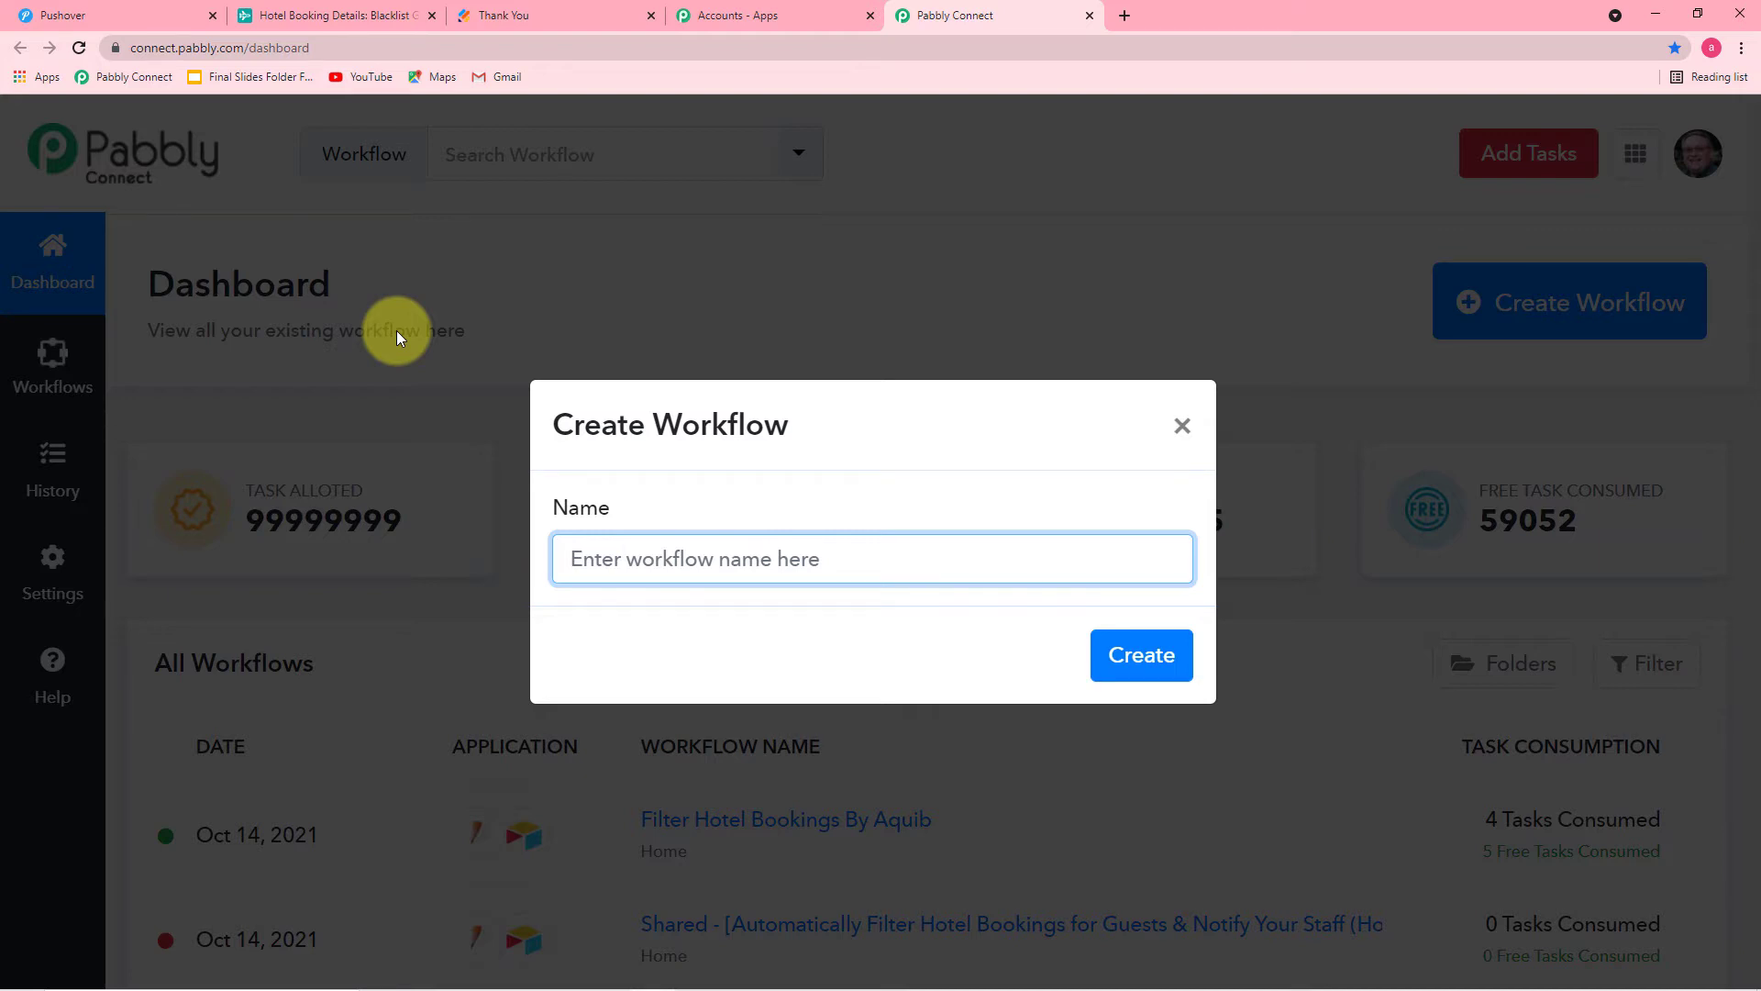
key(ctrl+v)
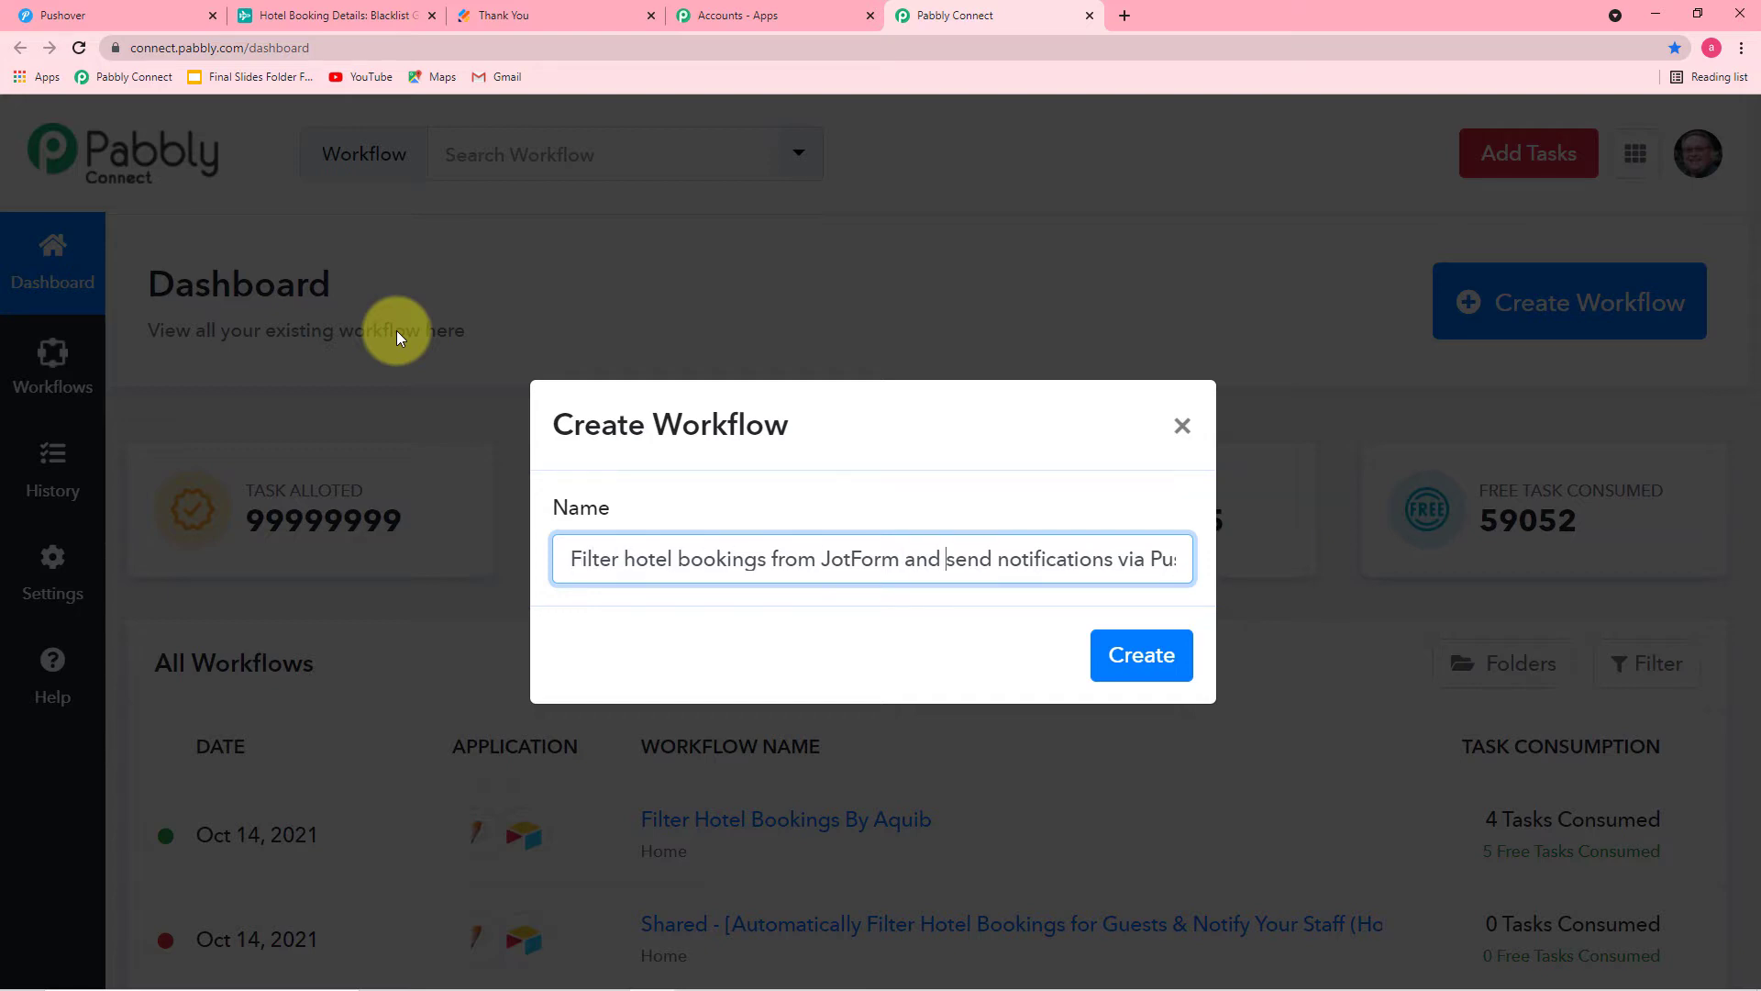
key(End)
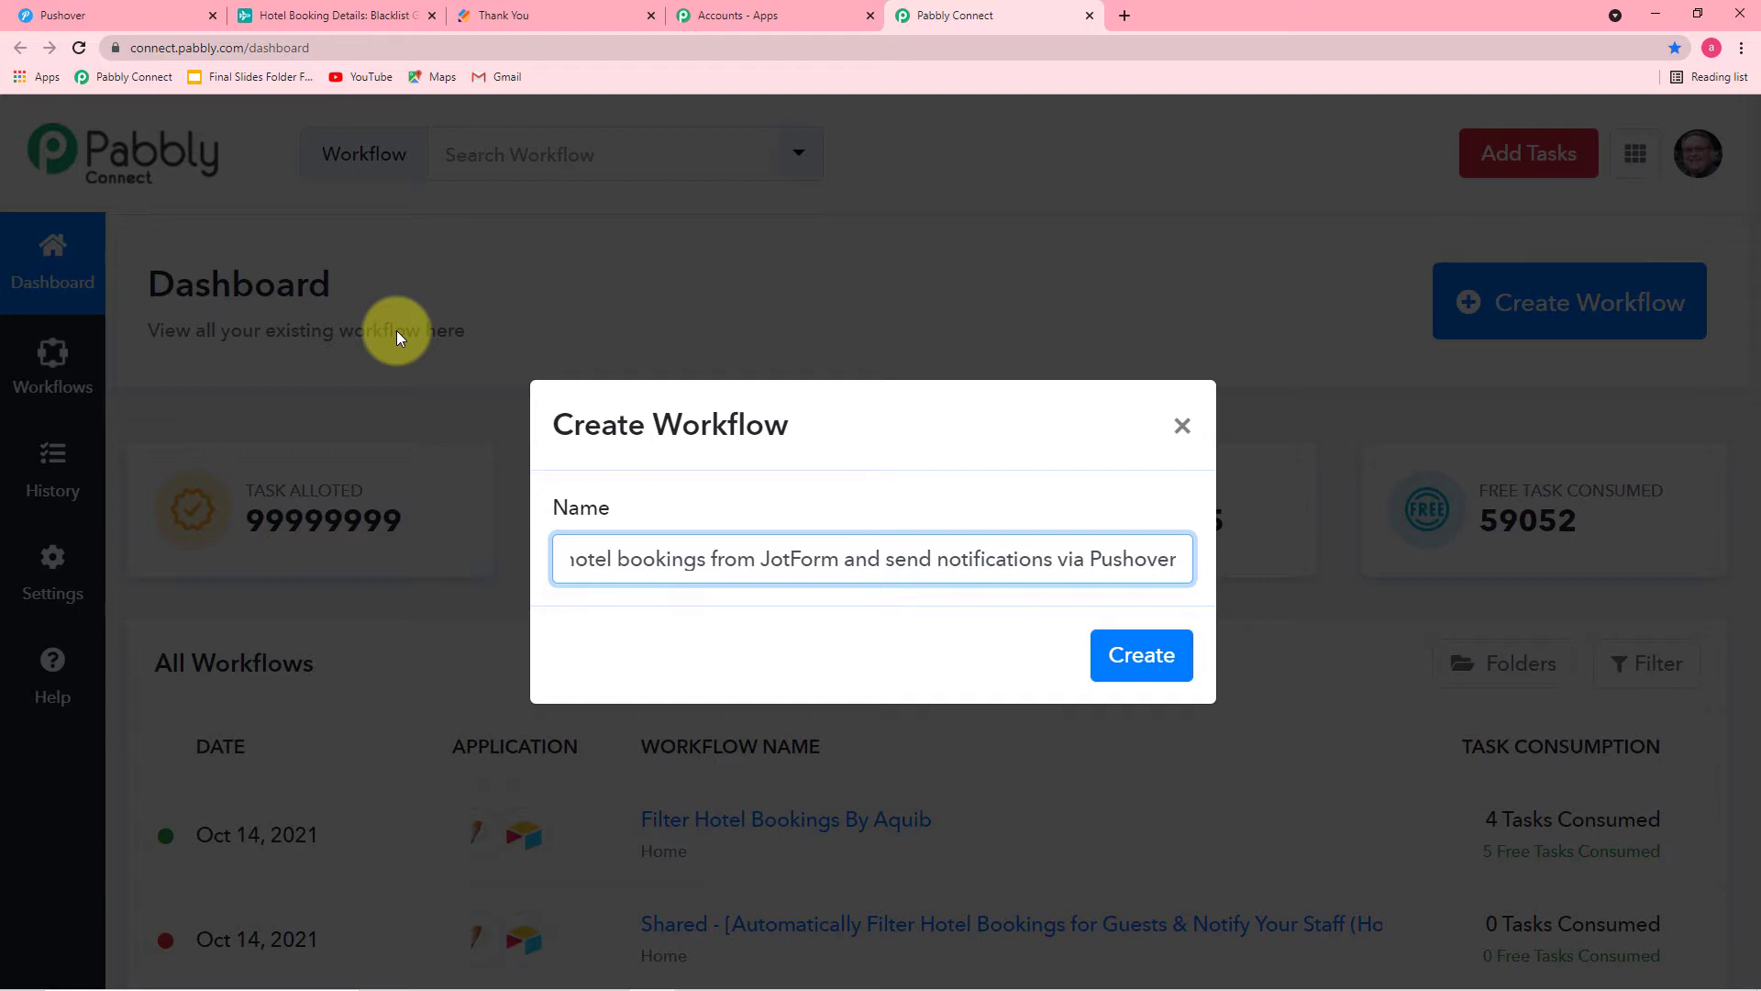
click(1106, 652)
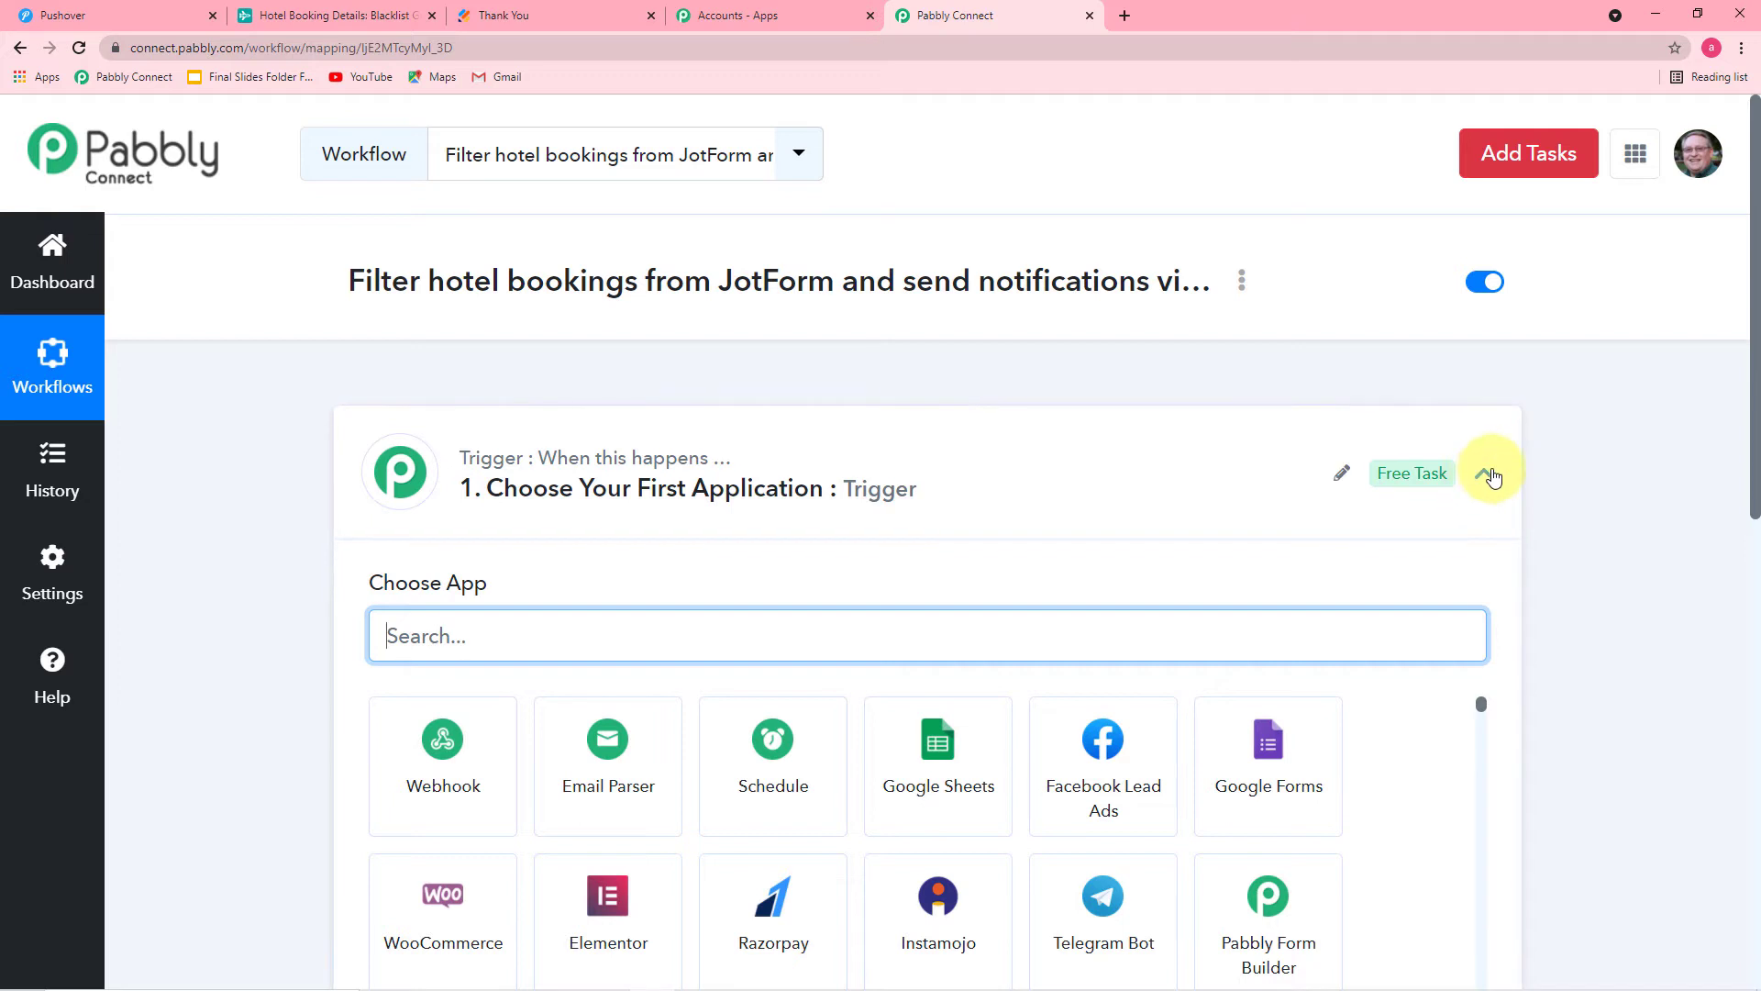
Choose JotForm as the workflow's trigger application.
click(1490, 476)
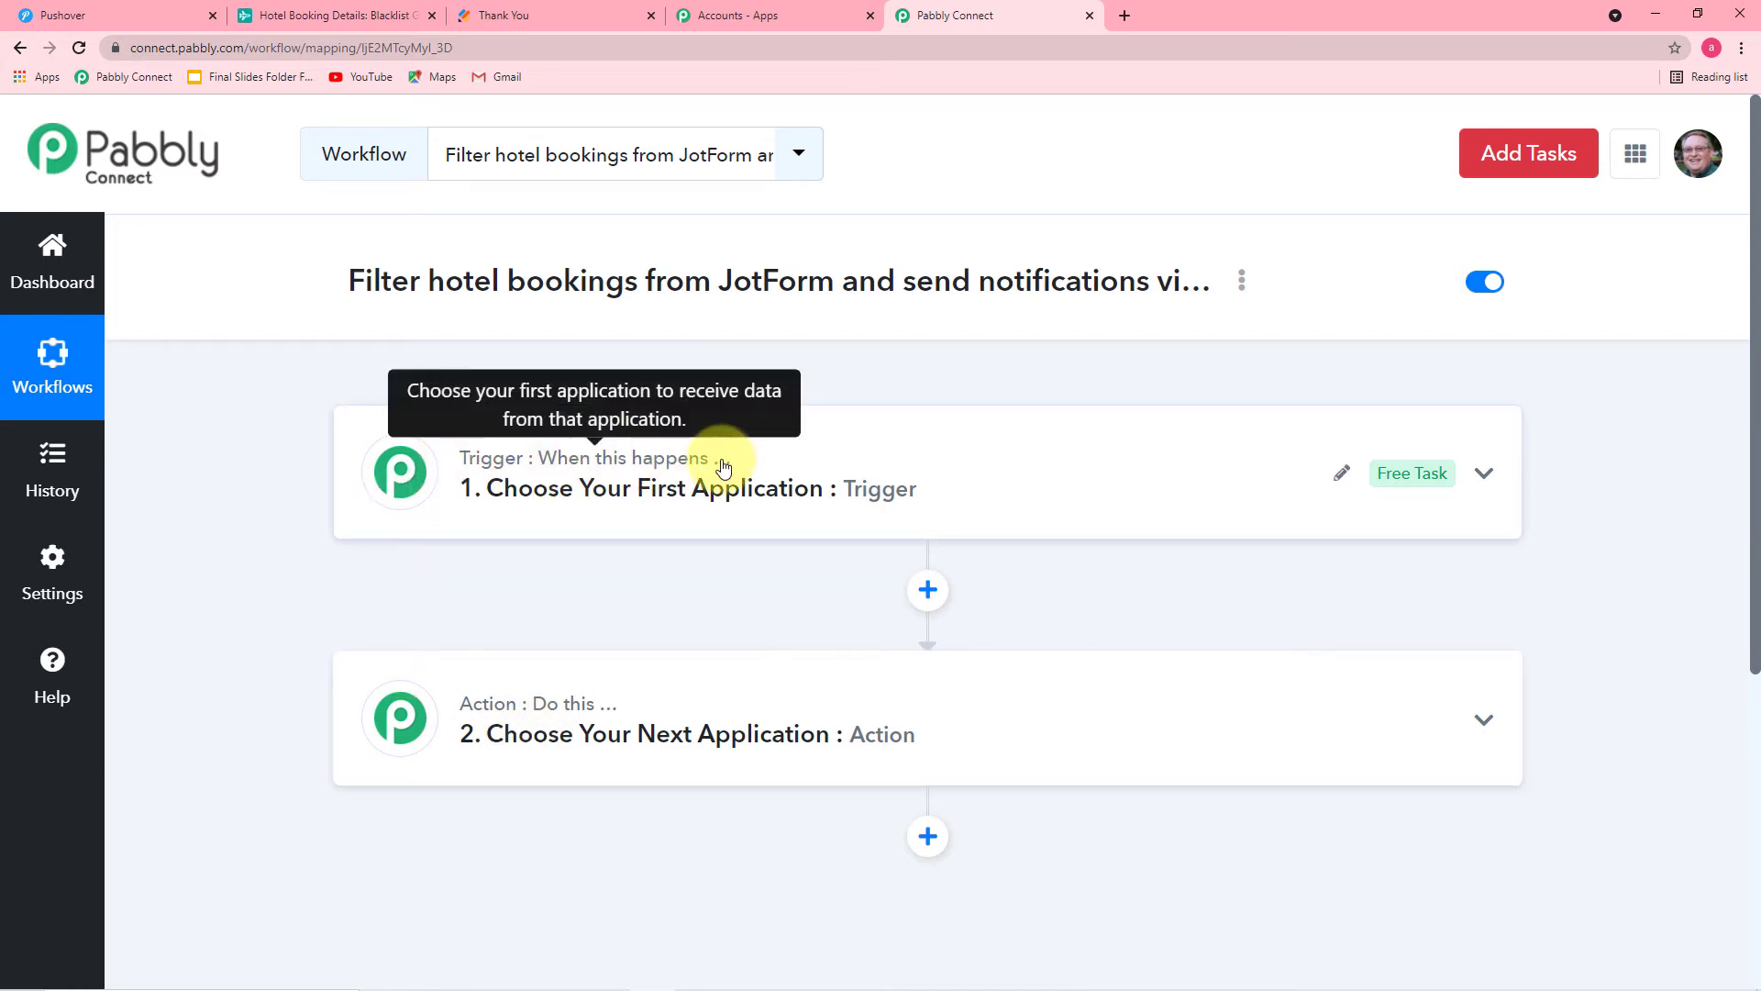
mouse_move(524, 717)
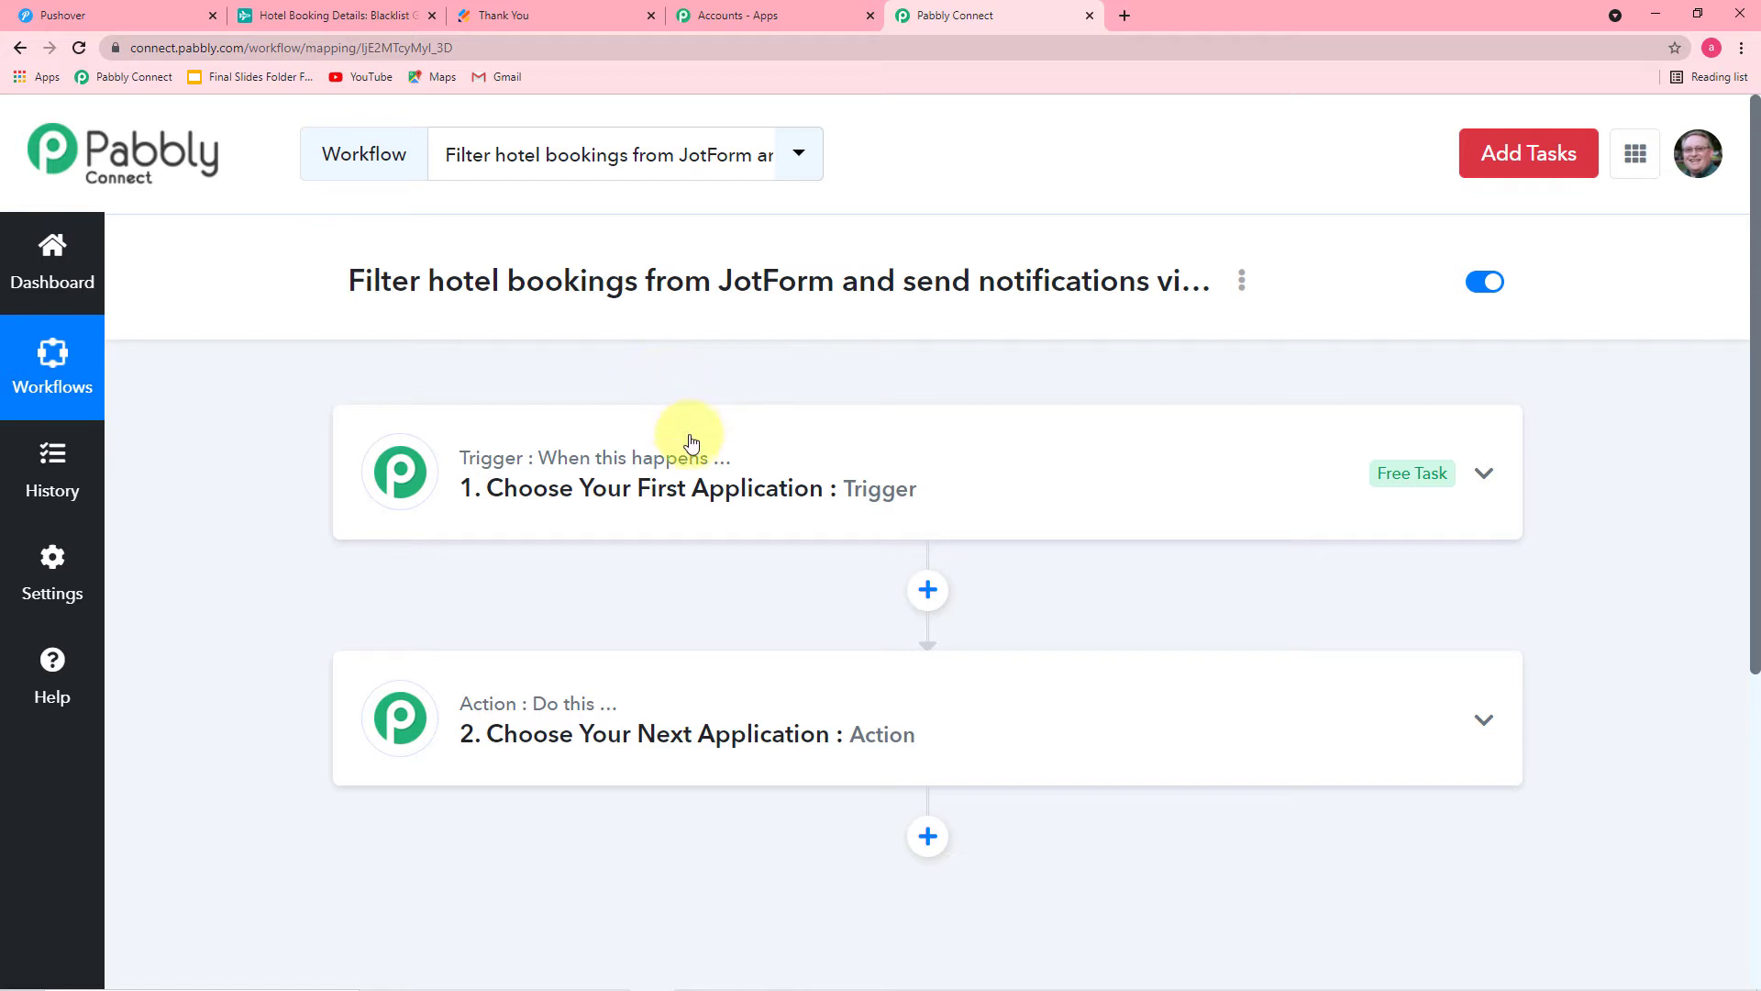
click(622, 496)
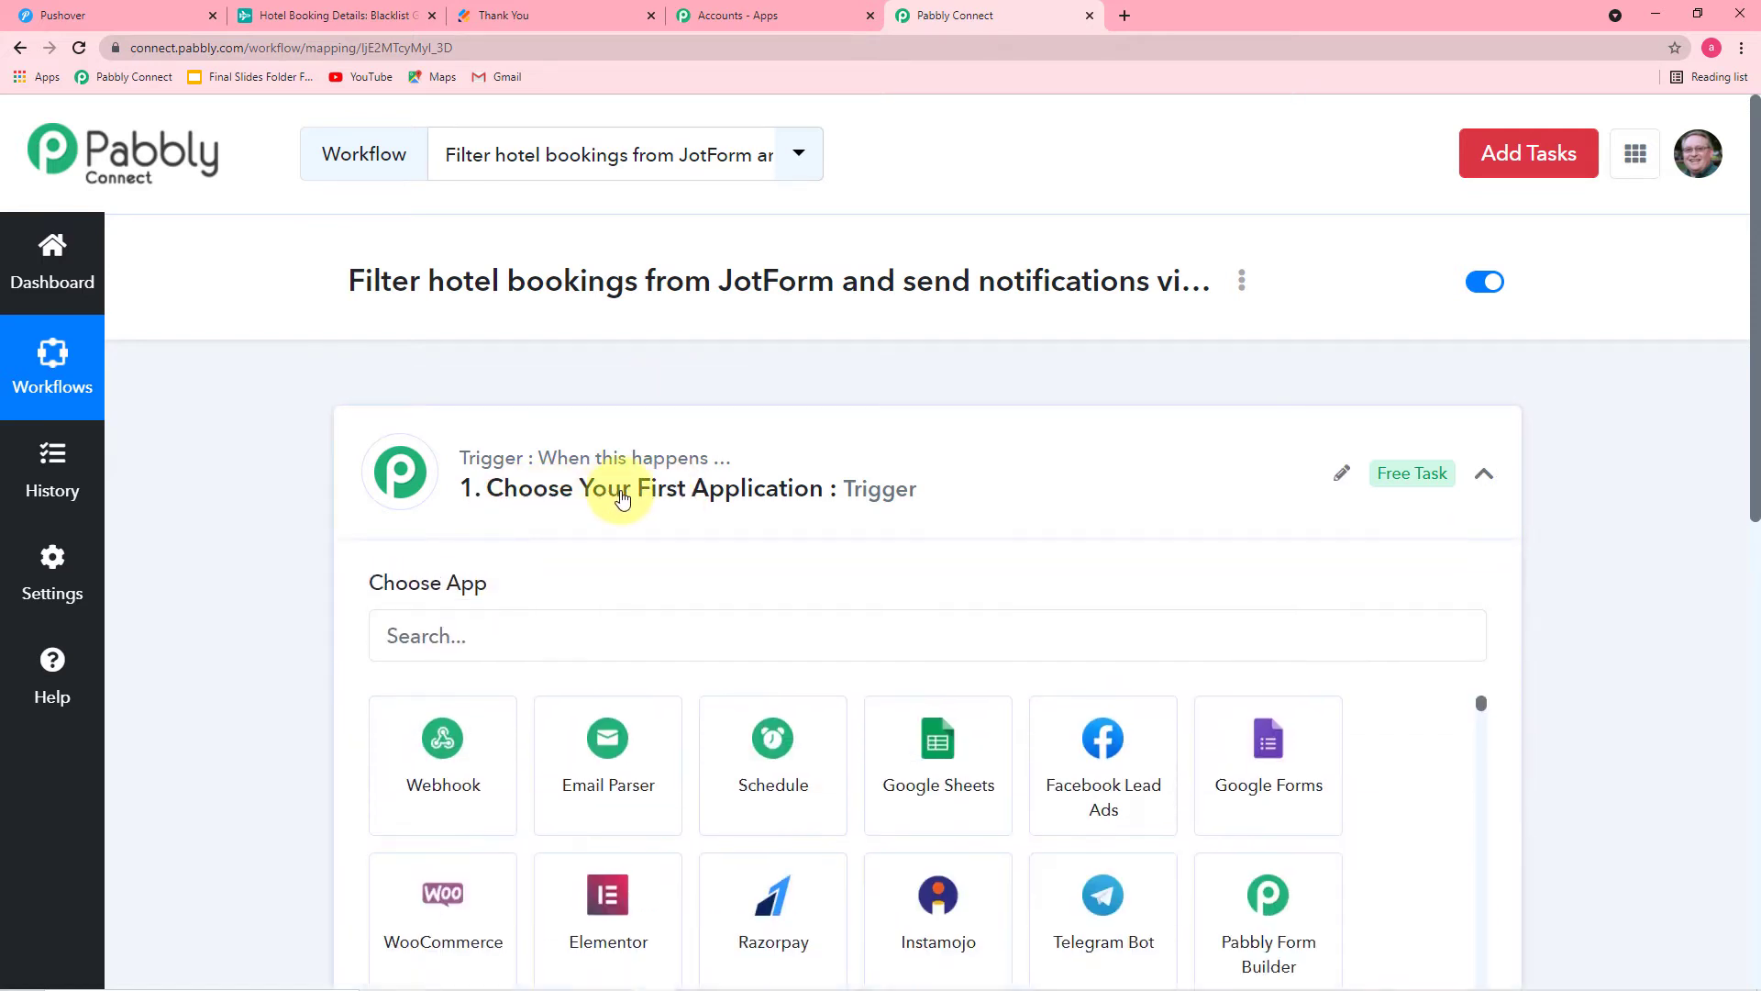
scroll(587, 542, down, 1)
click(556, 541)
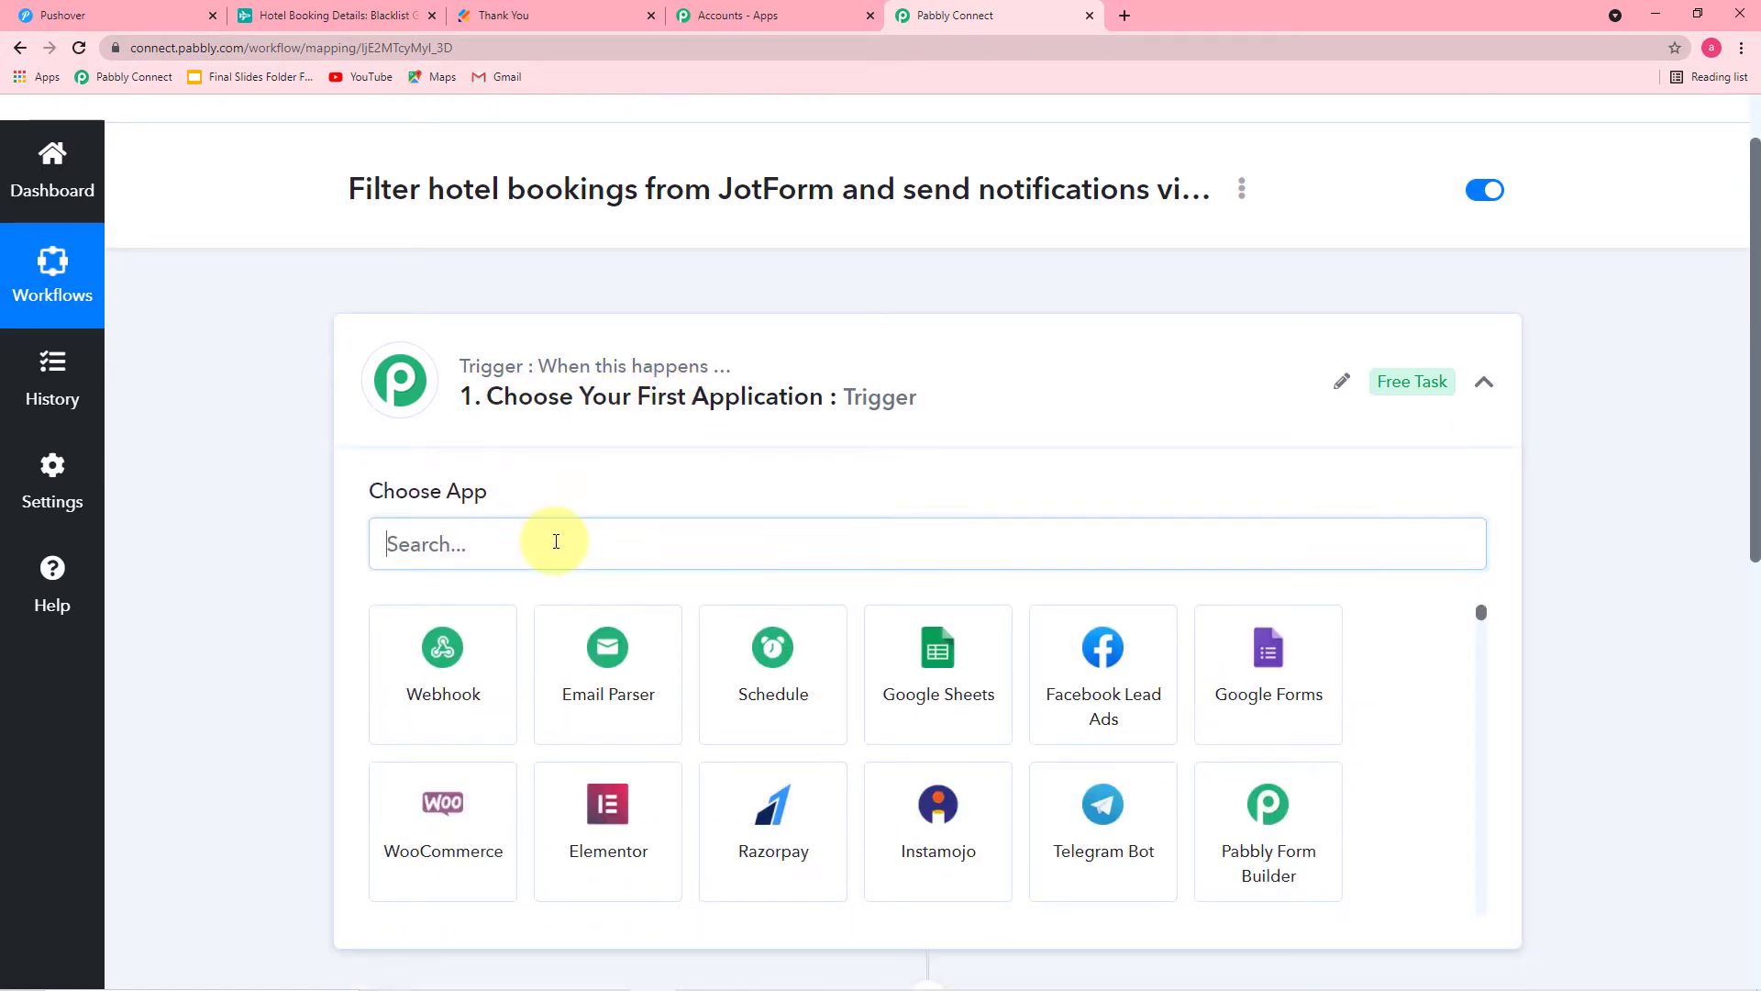
text(jo)
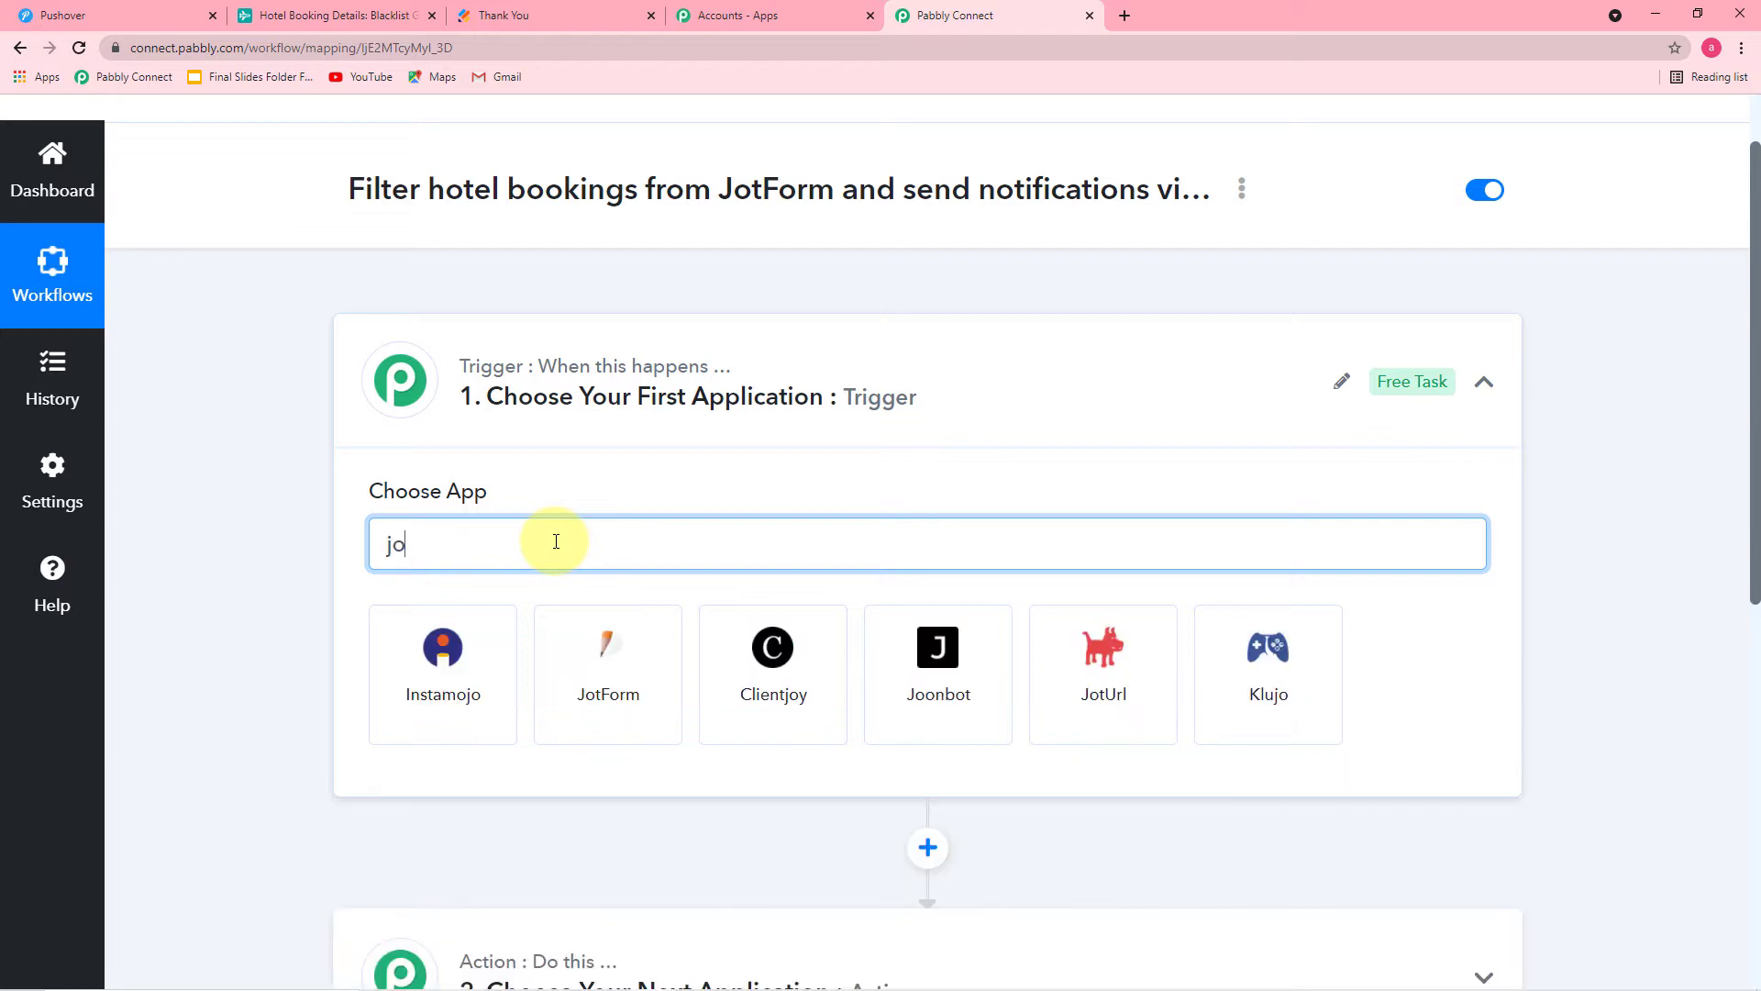
click(605, 679)
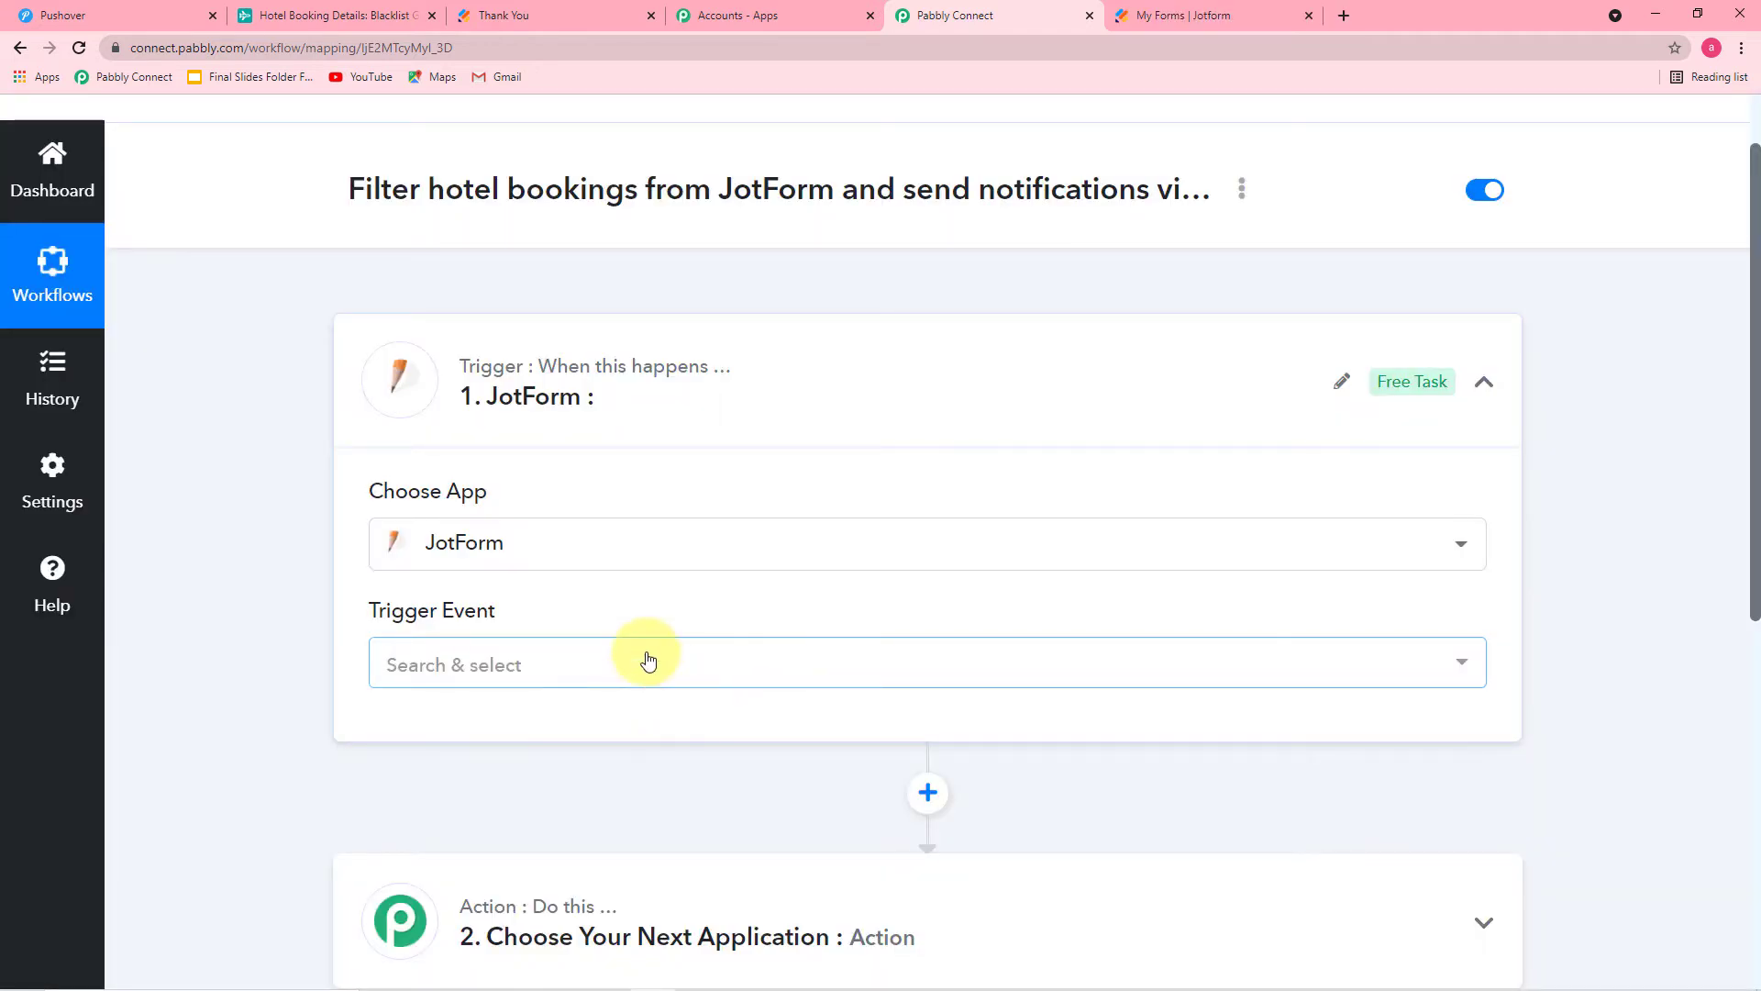
Set the JotForm trigger event to New Response and copy the generated webhook URL.
scroll(642, 657, down, 2)
click(630, 497)
click(488, 599)
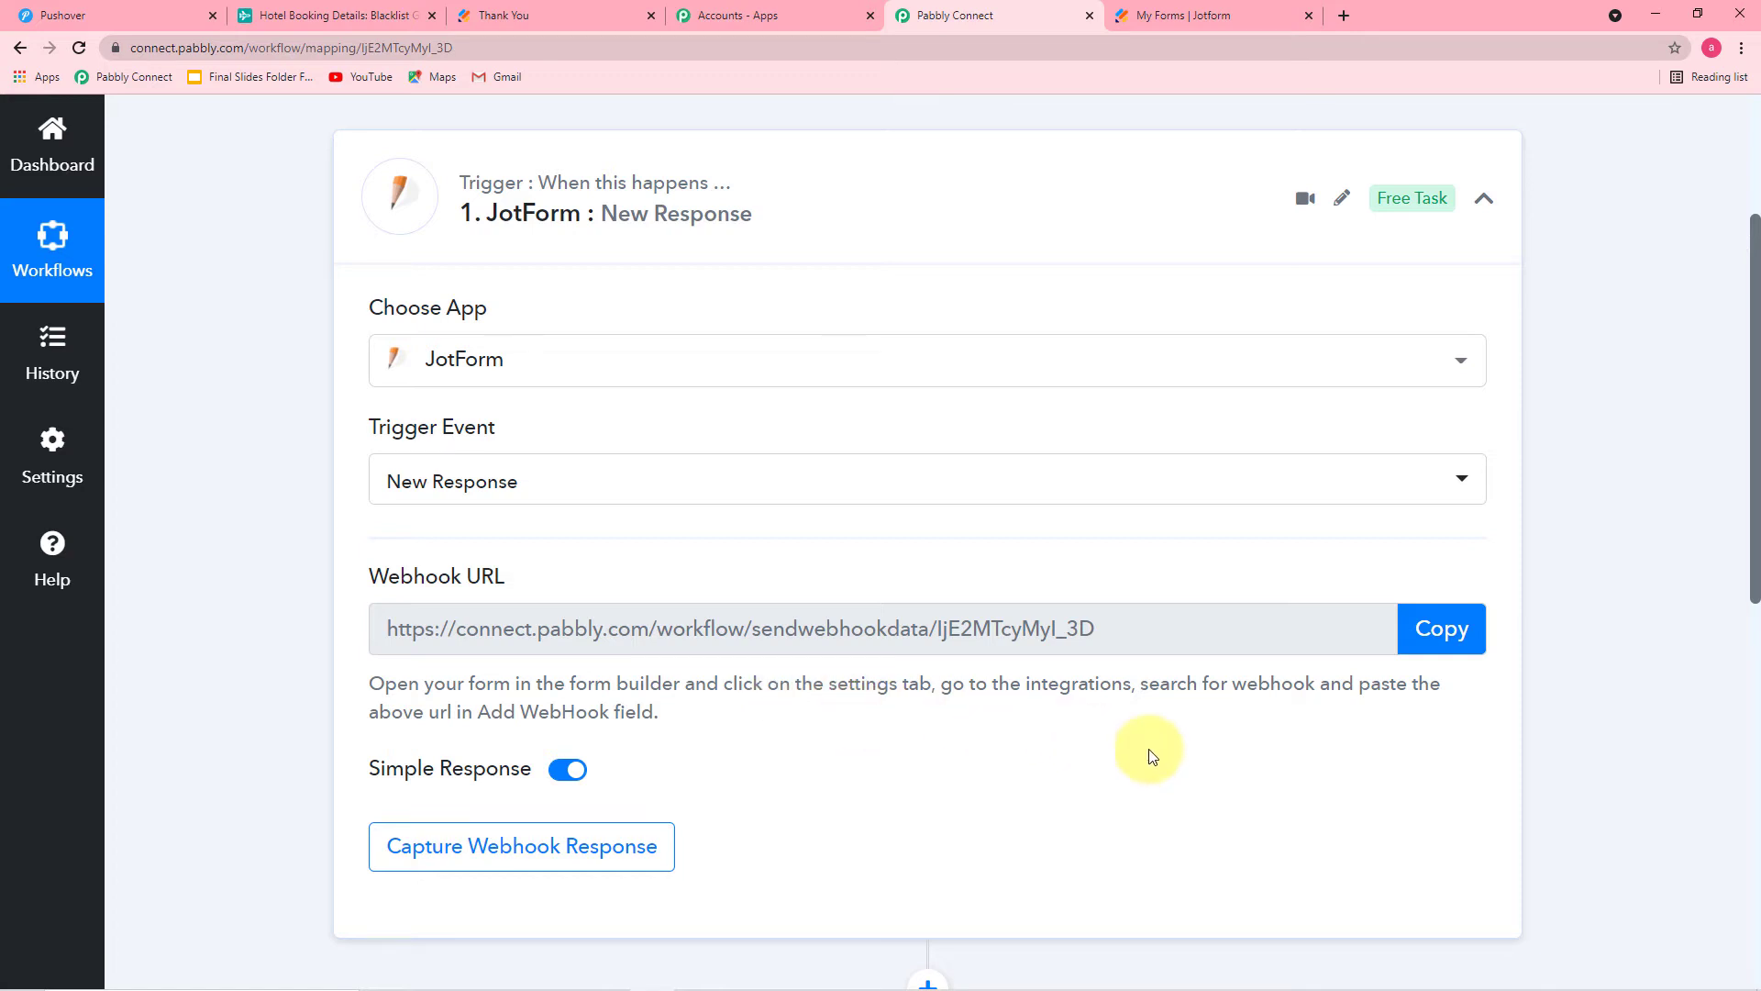
click(1458, 642)
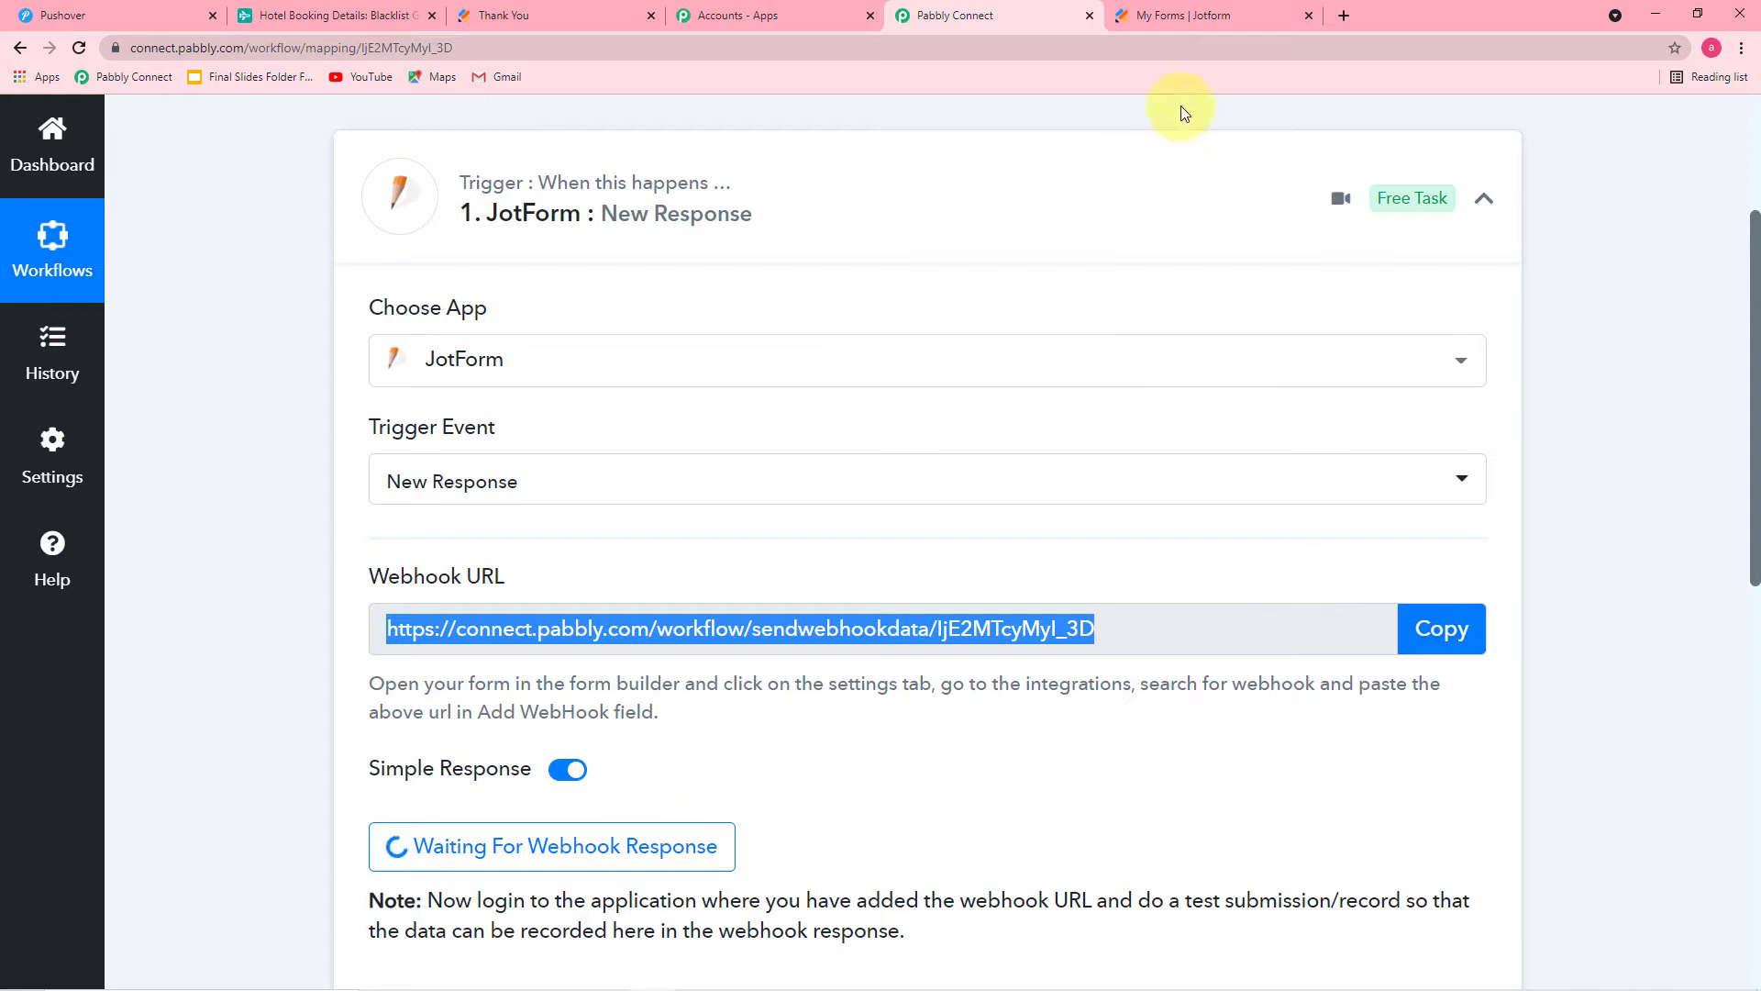
Switch to Jotform and open the settings of the Hotel Reservation Form.
click(1191, 22)
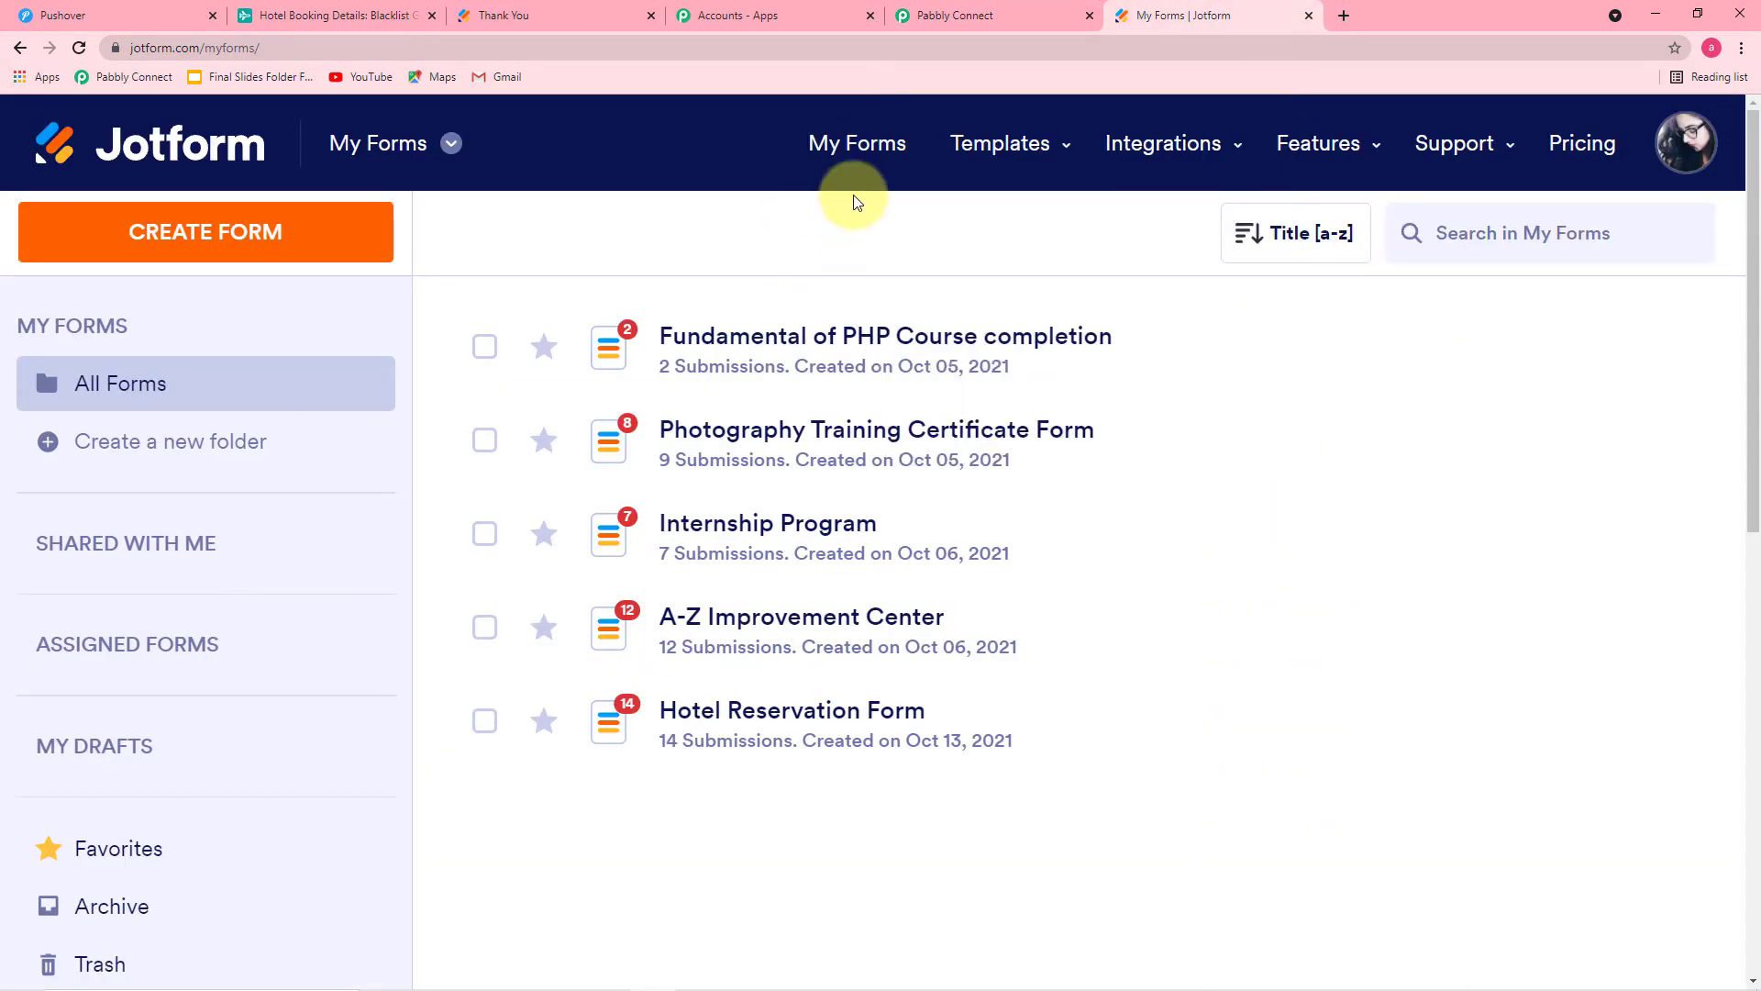
mouse_move(798, 738)
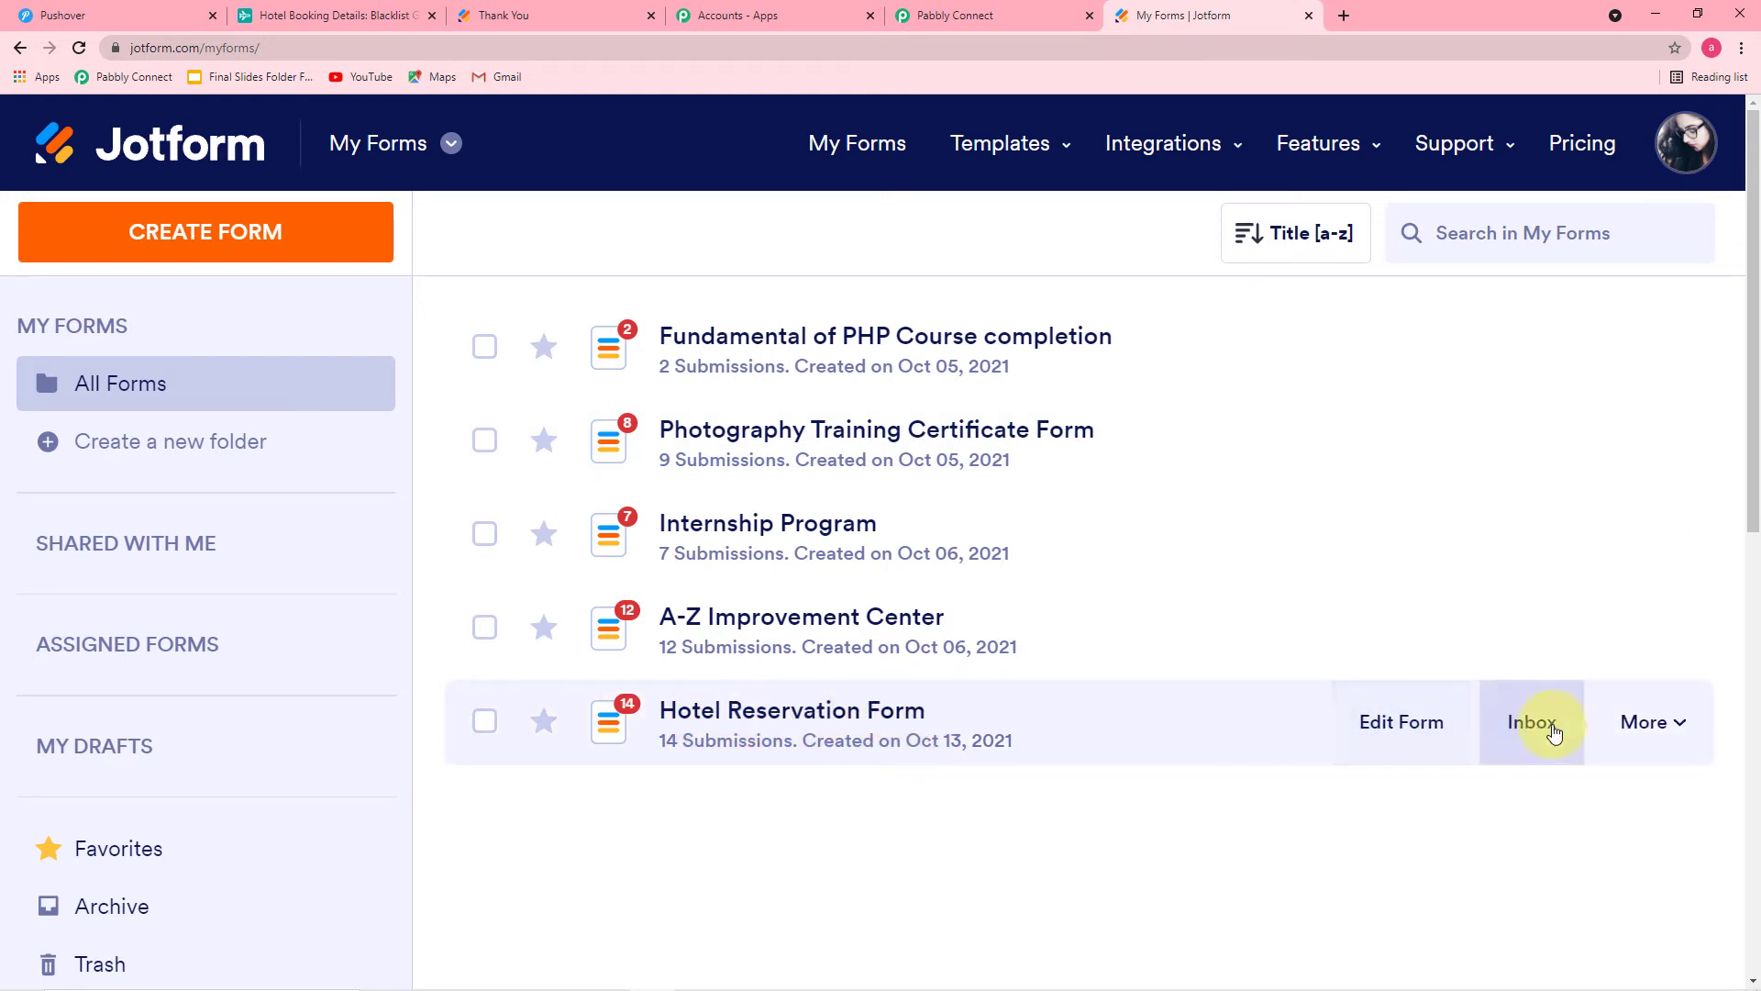
click(1657, 722)
scroll(1661, 721, down, 5)
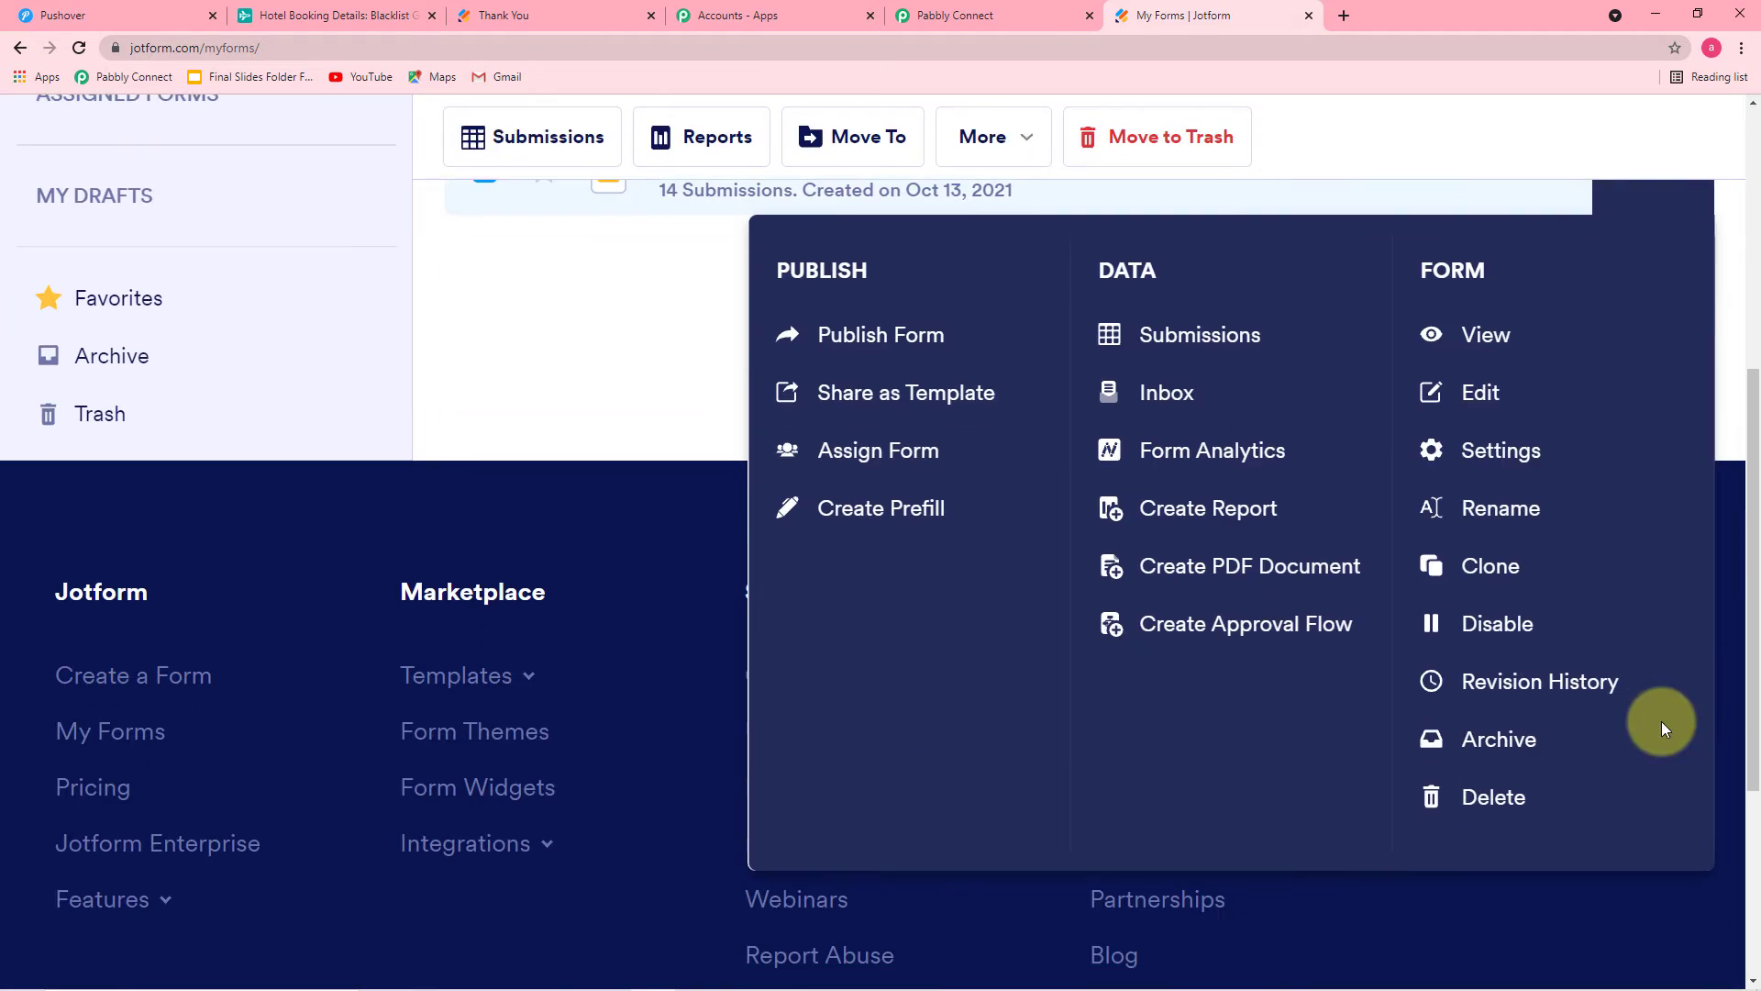
click(1459, 449)
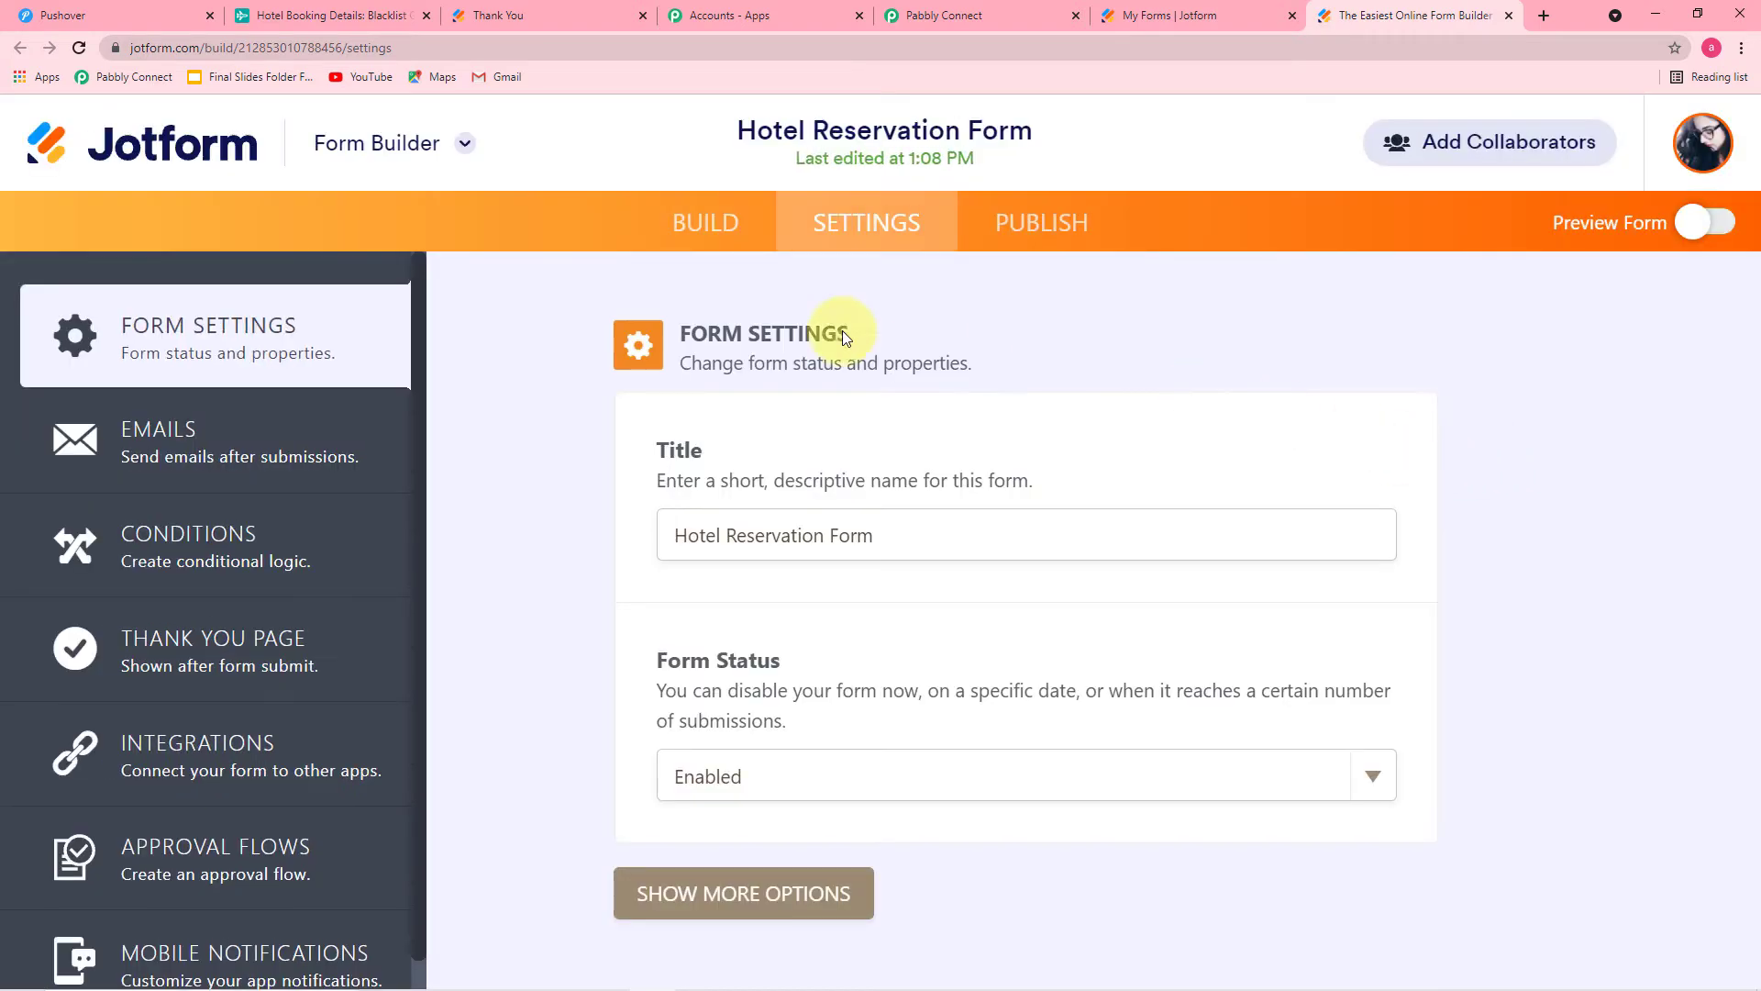
Remove the existing WebHooks integration from the Hotel Reservation Form.
scroll(355, 418, down, 1)
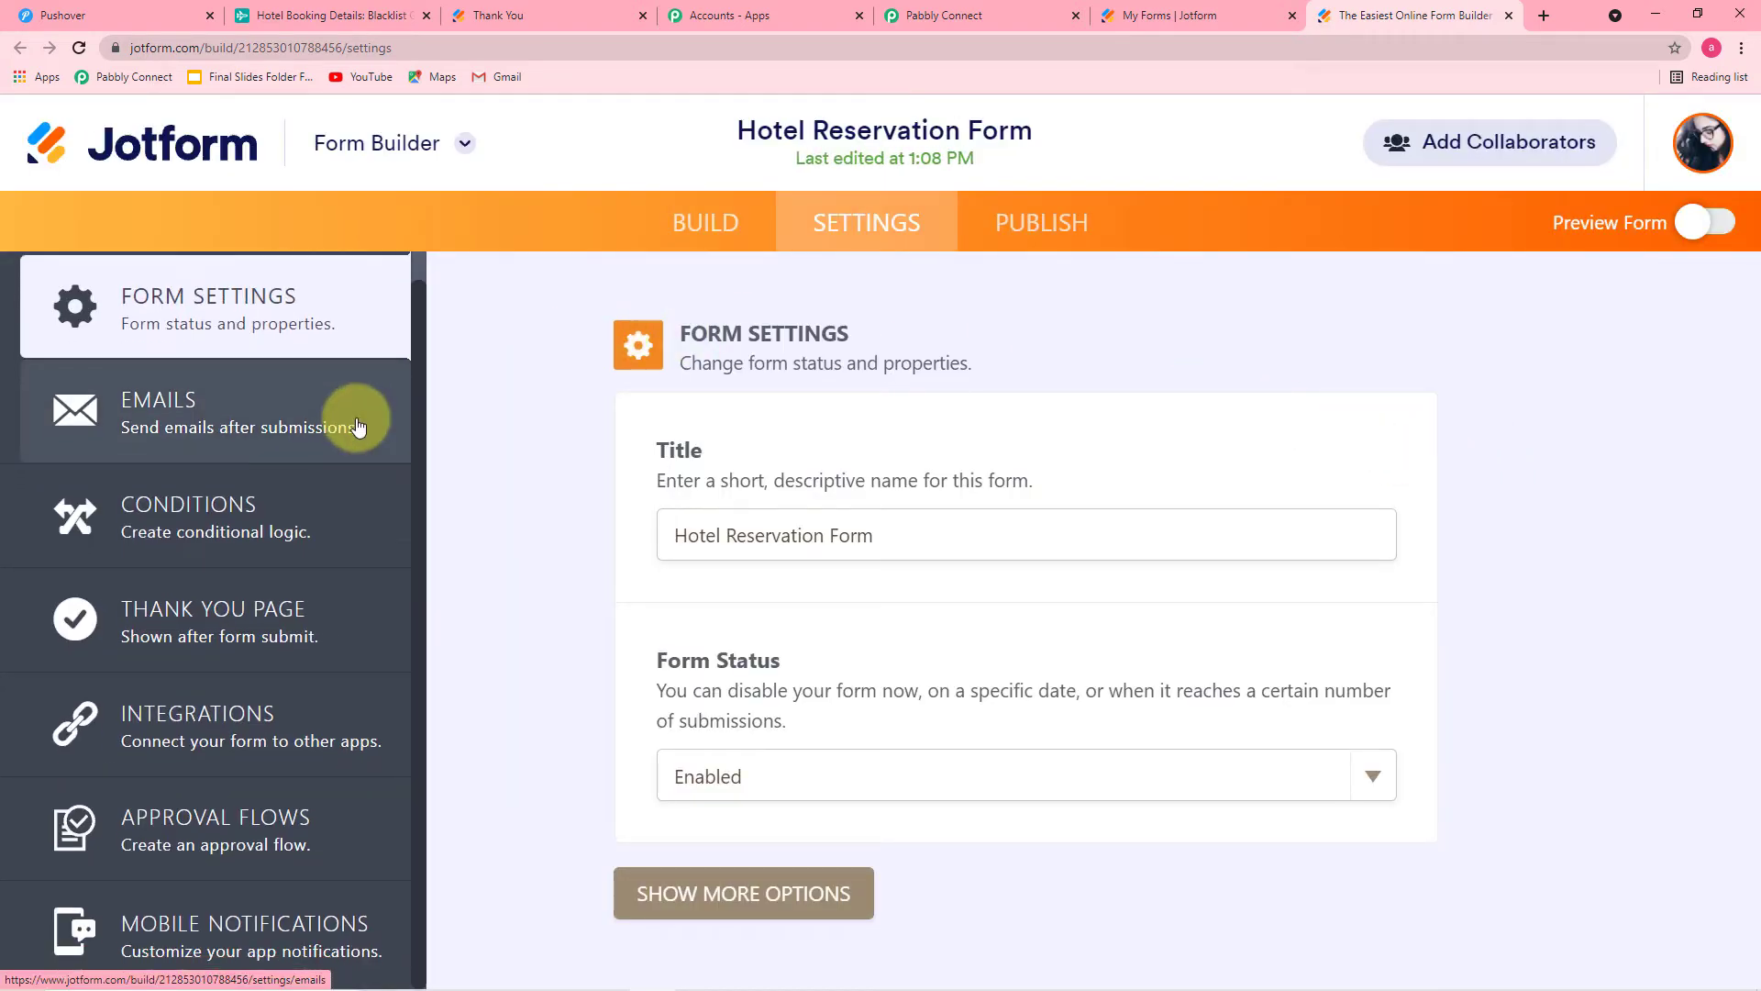
click(220, 727)
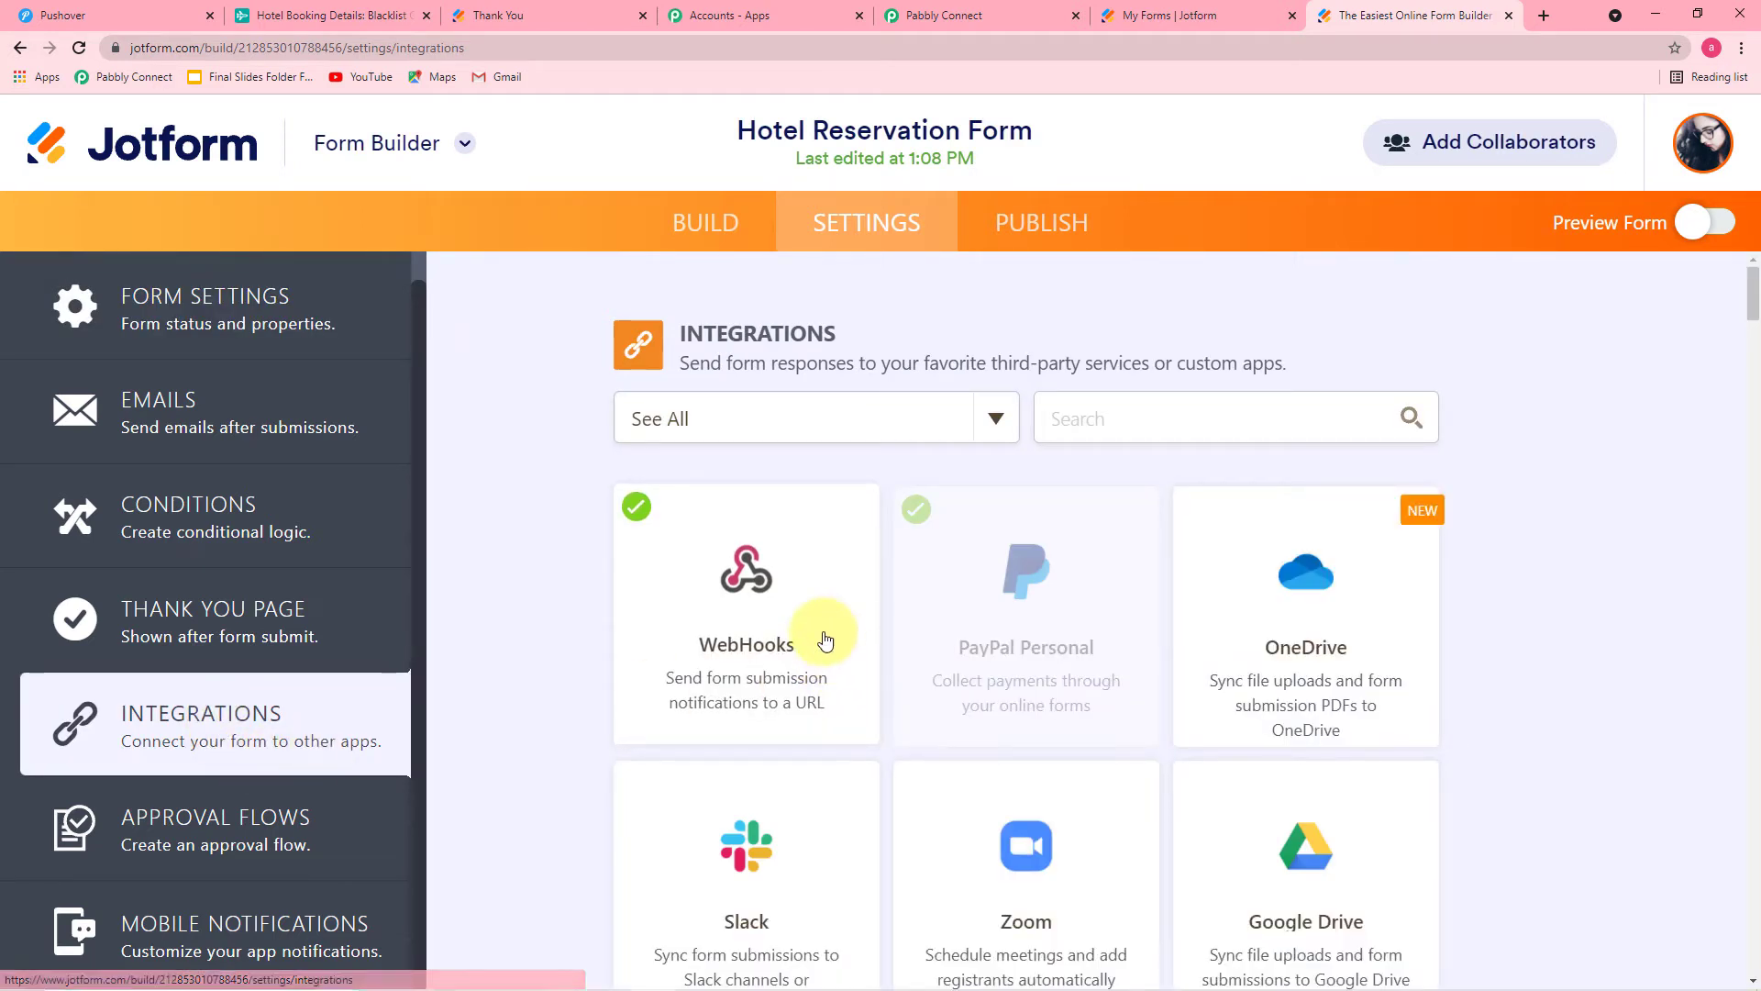
click(746, 674)
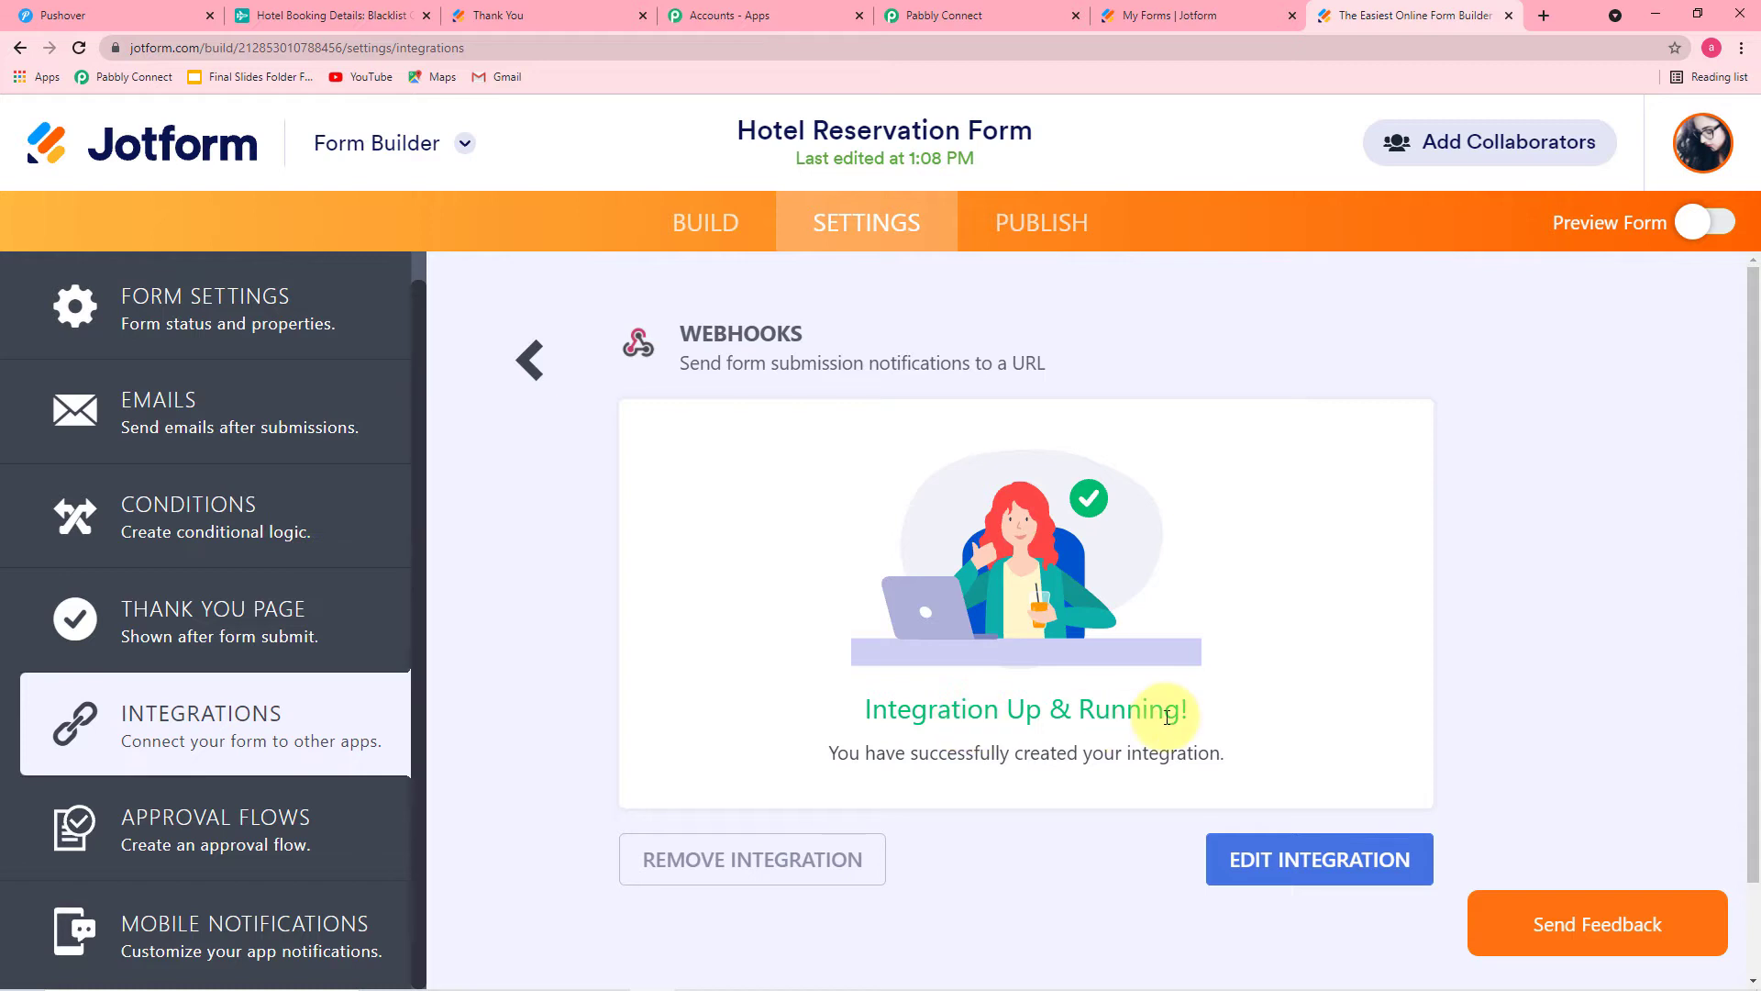
click(743, 860)
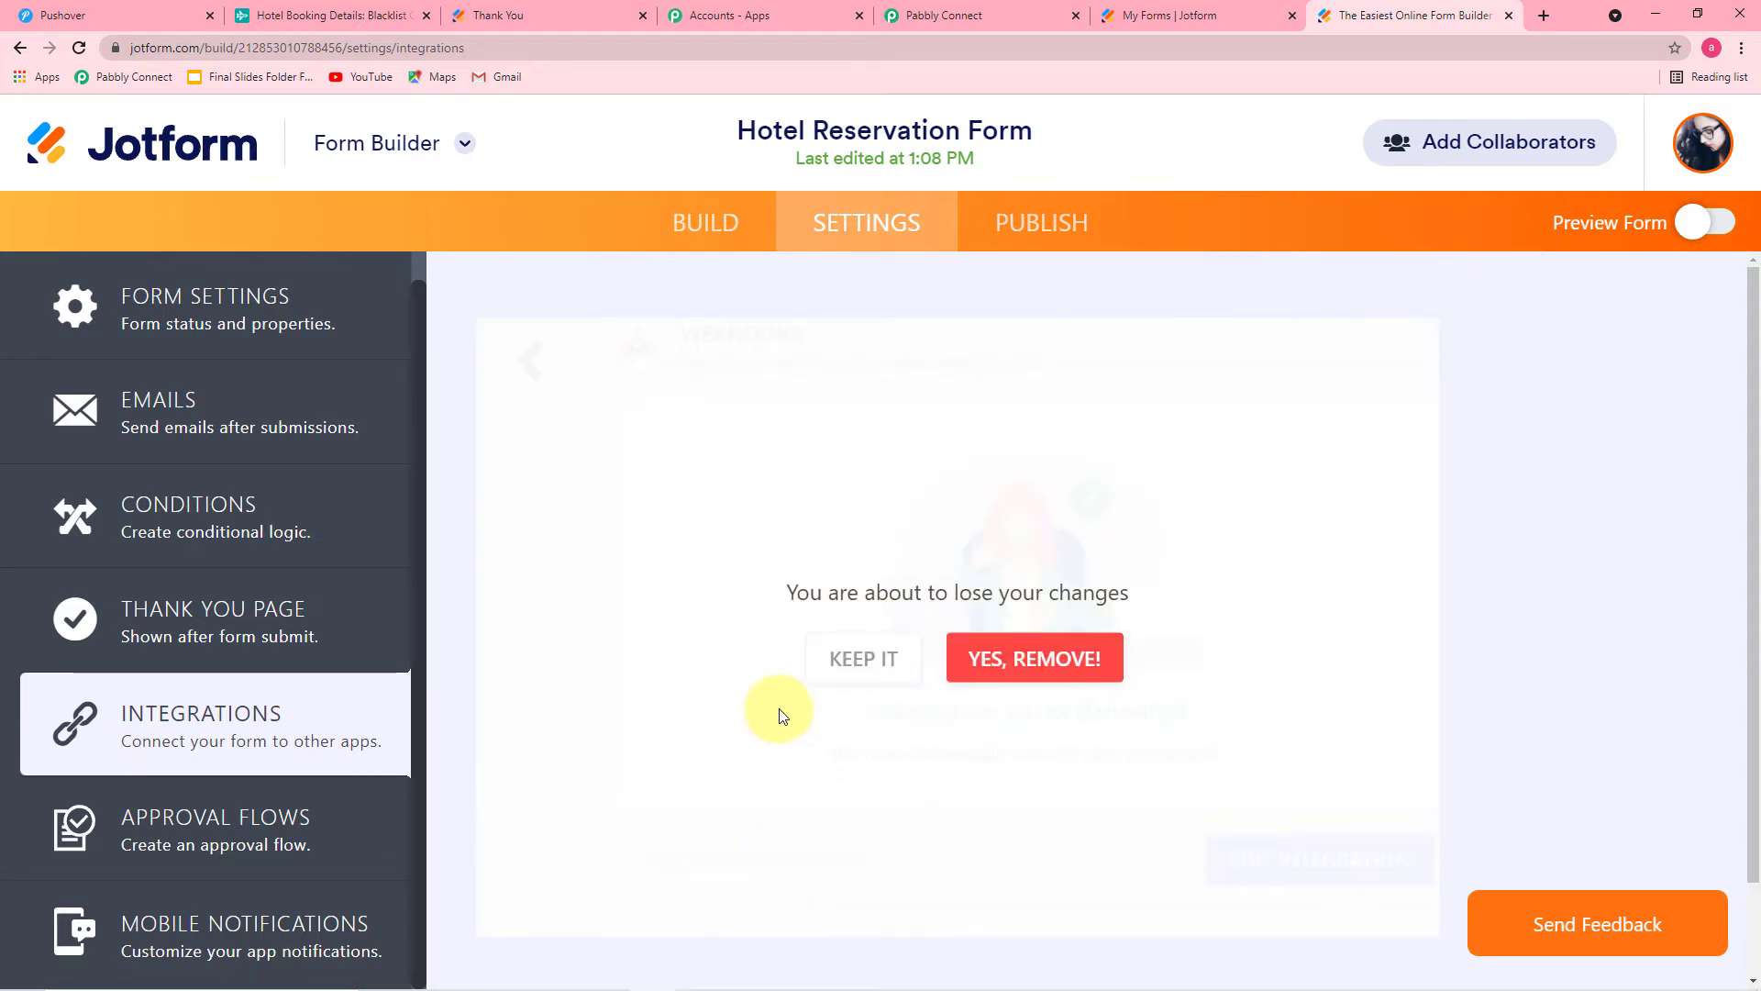
click(779, 716)
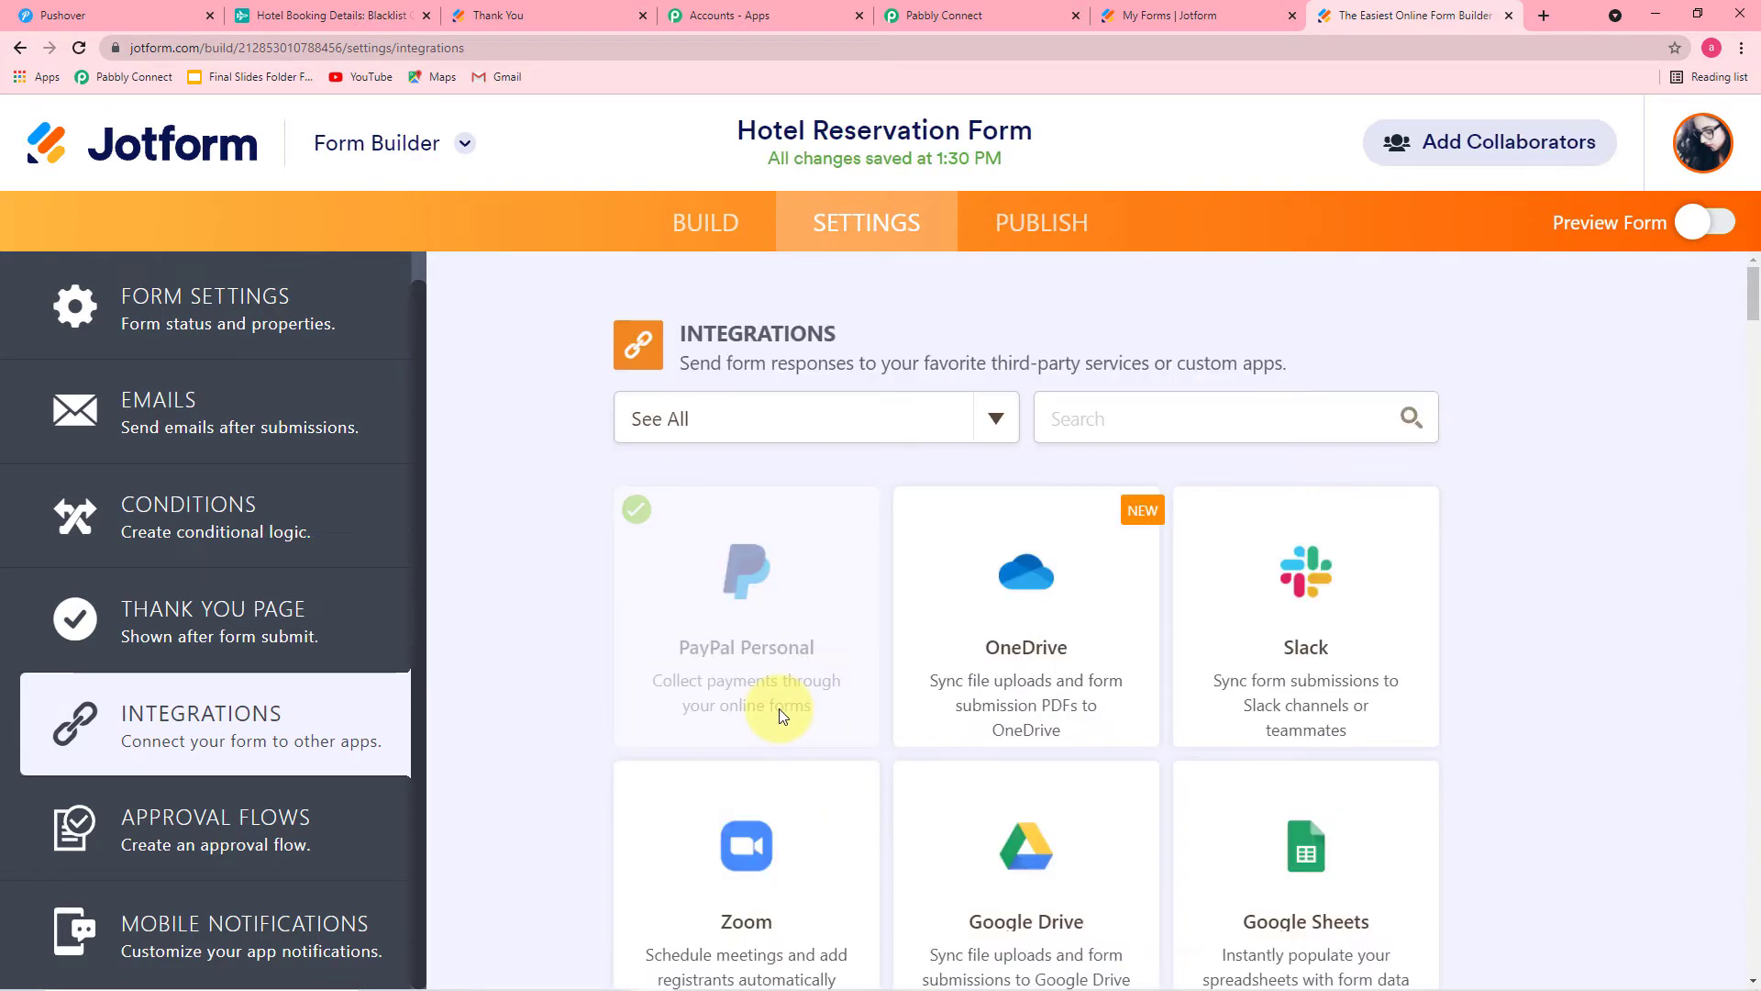
Search the form's integrations for "we" and open the WebHooks integration for setup.
click(1108, 419)
text(we)
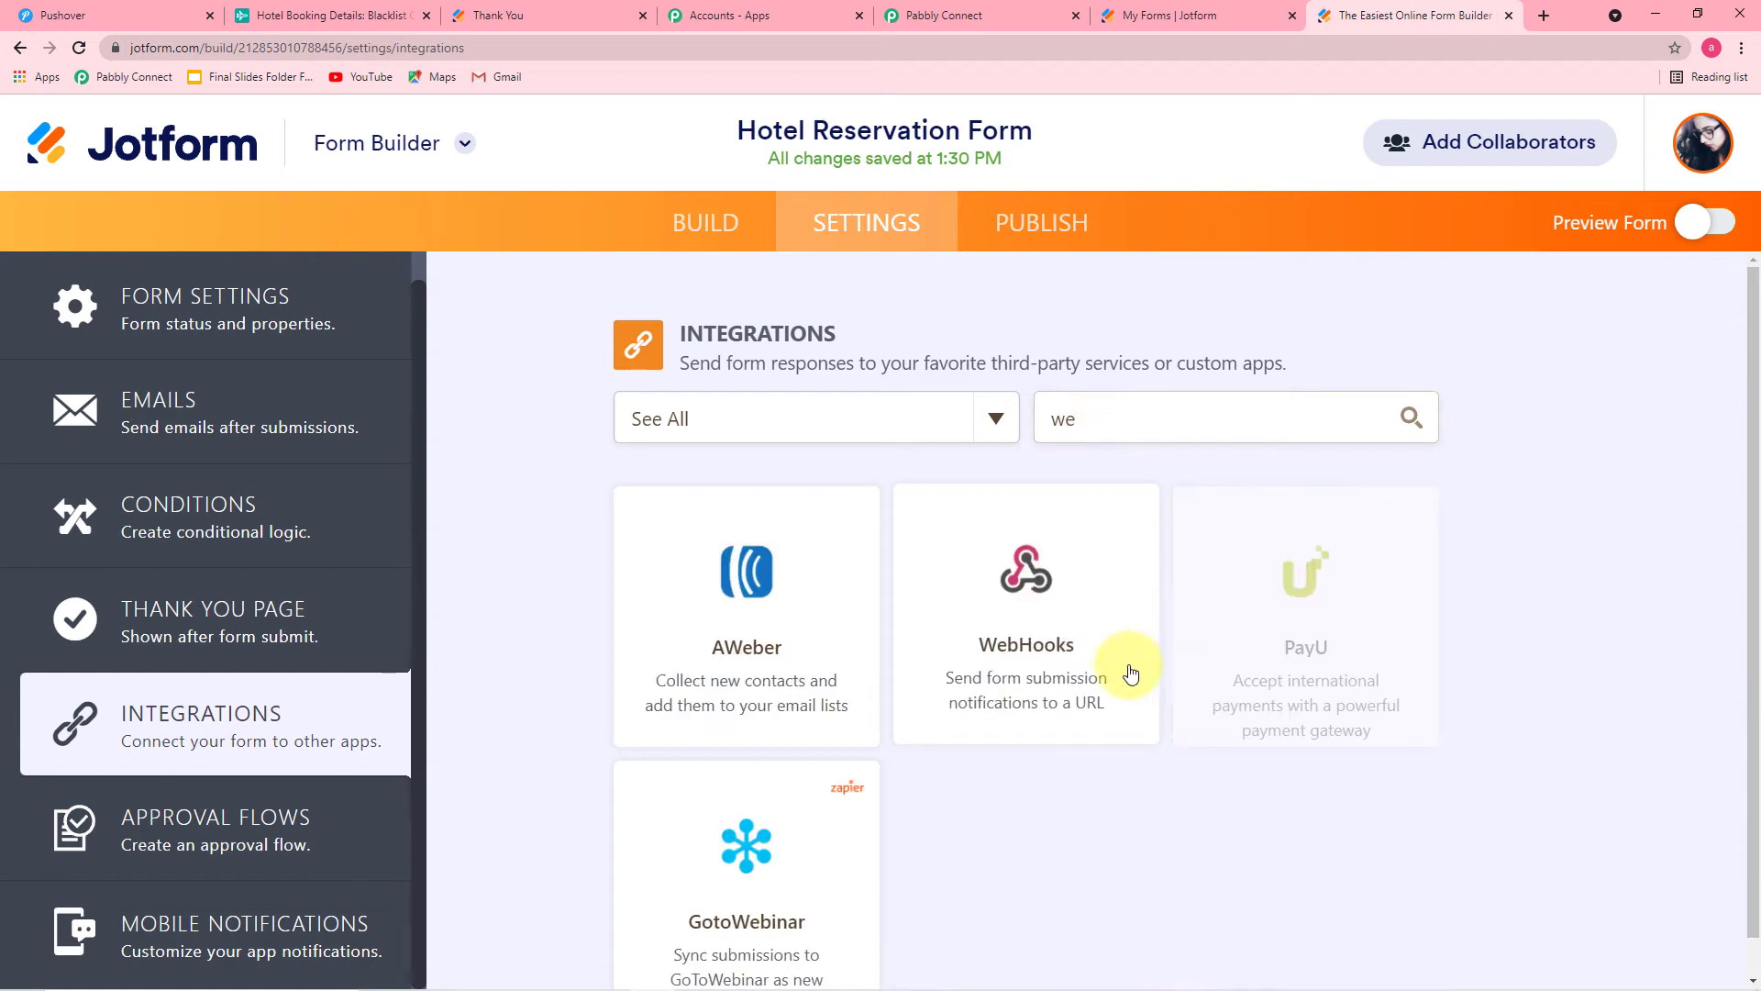
click(1070, 661)
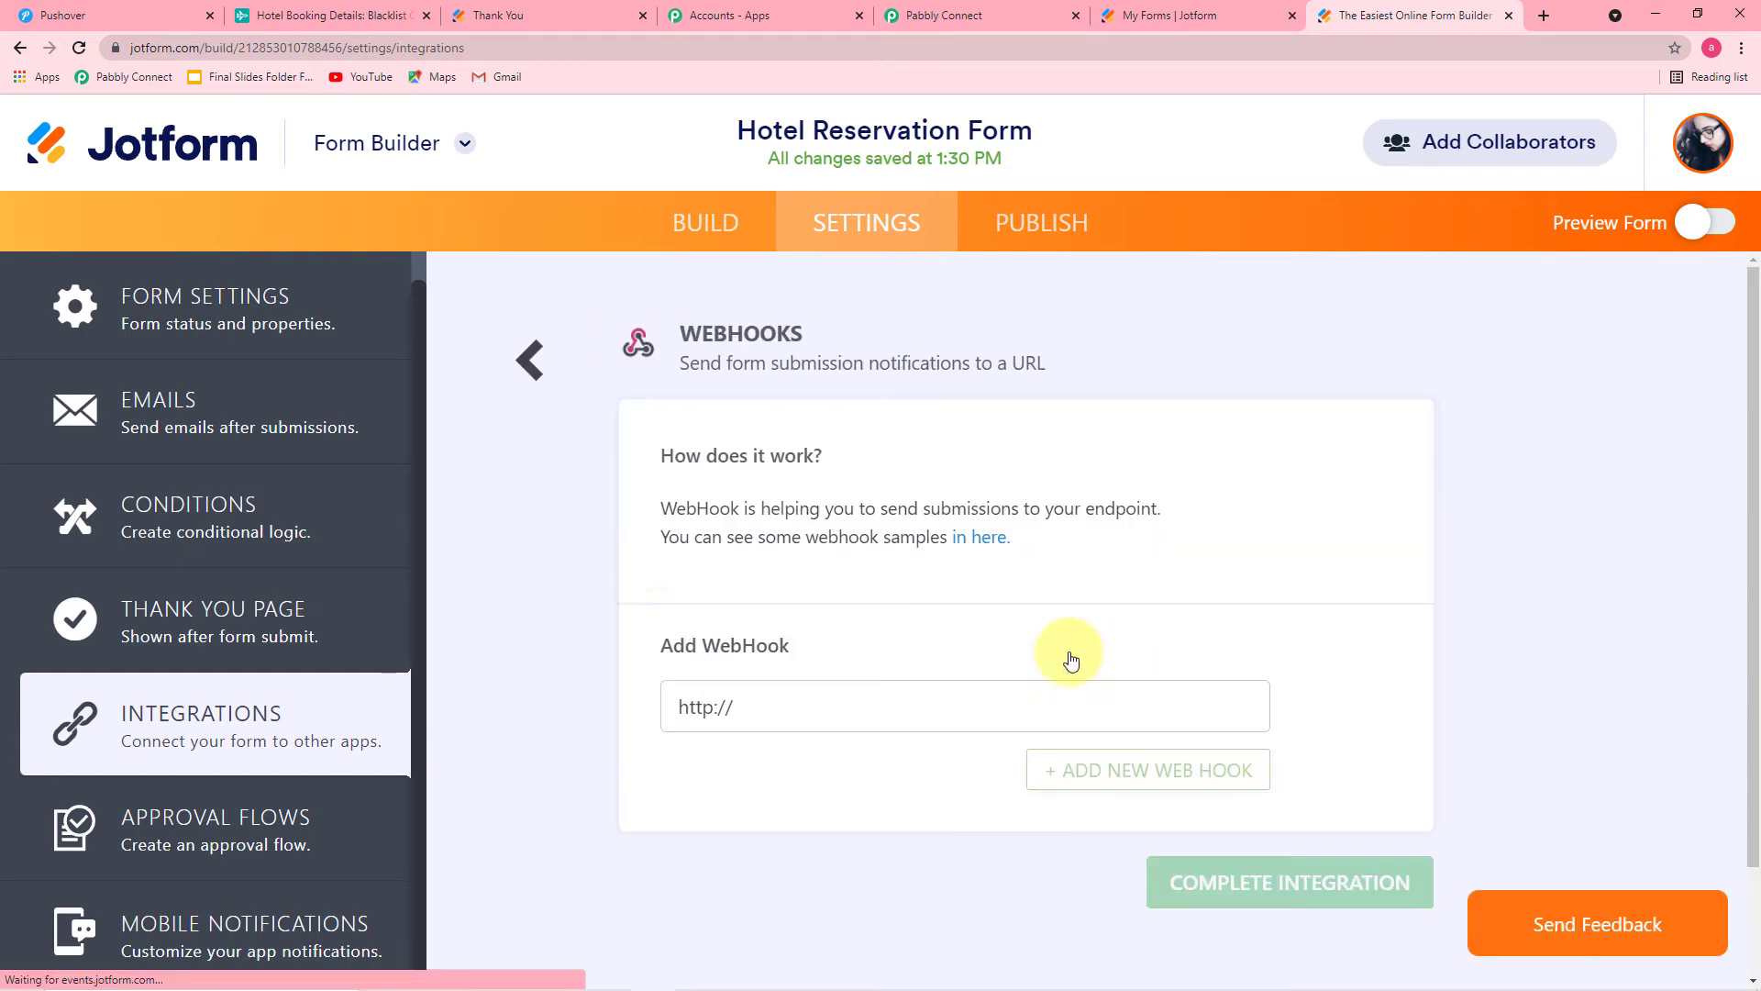
click(766, 703)
key(BackSpace)
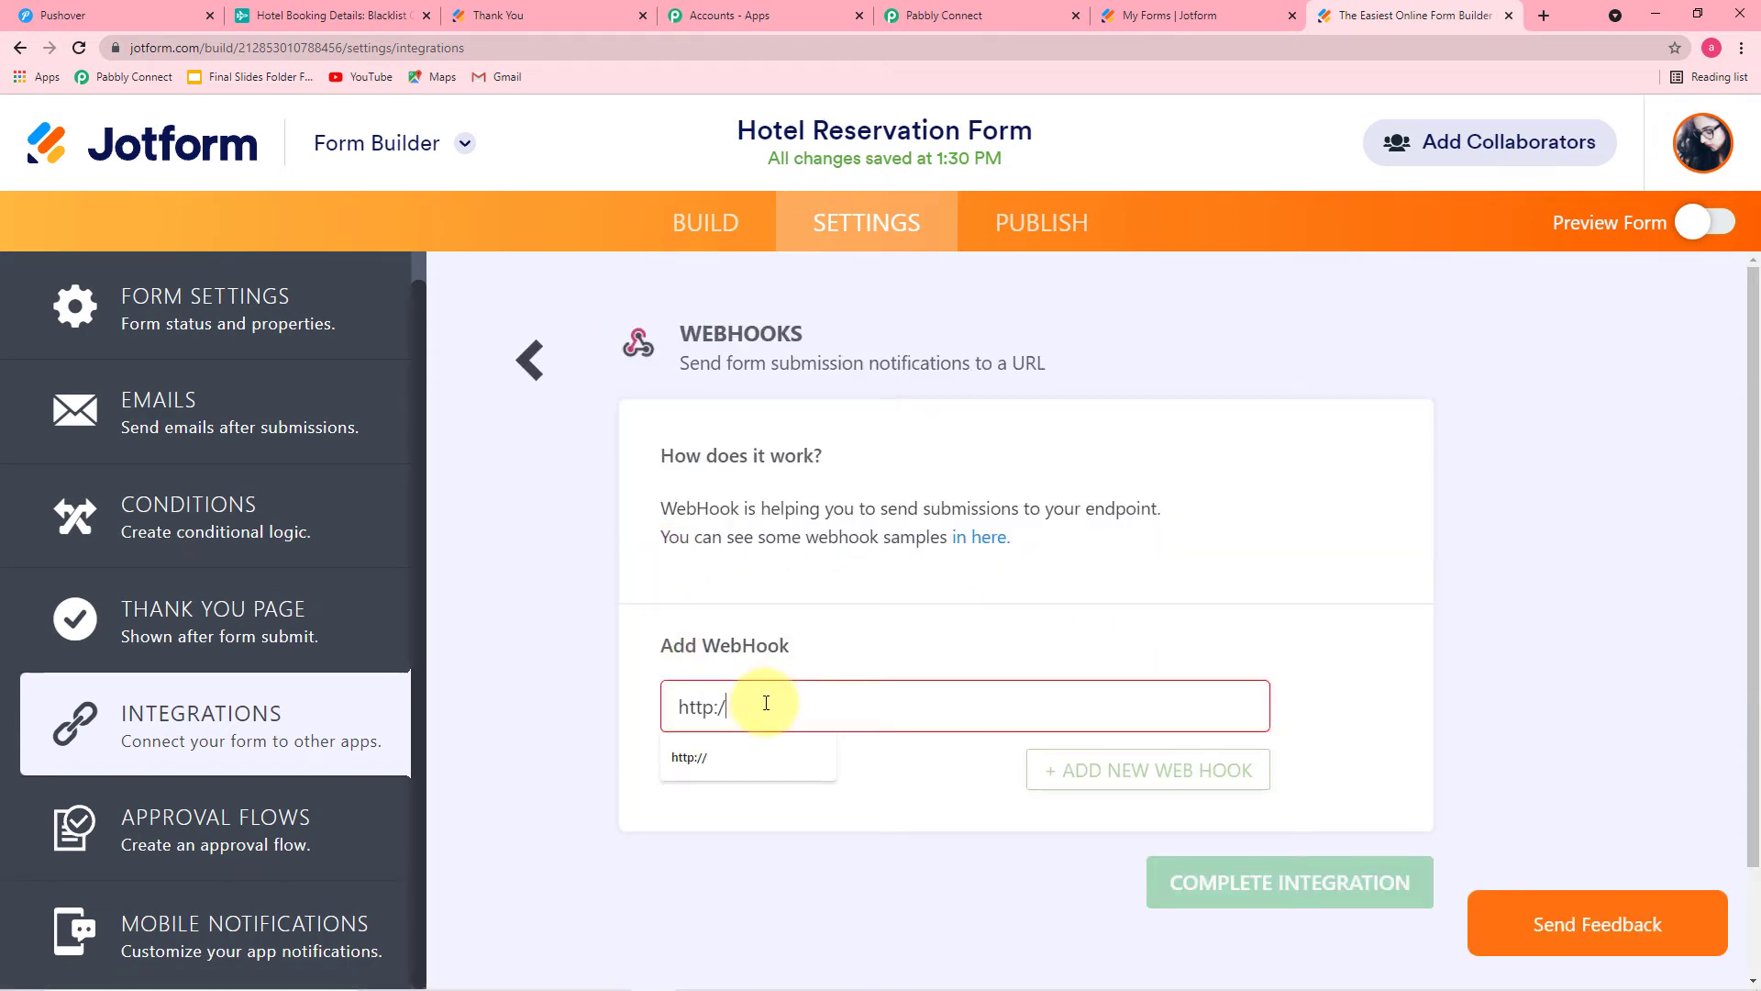
key(BackSpace)
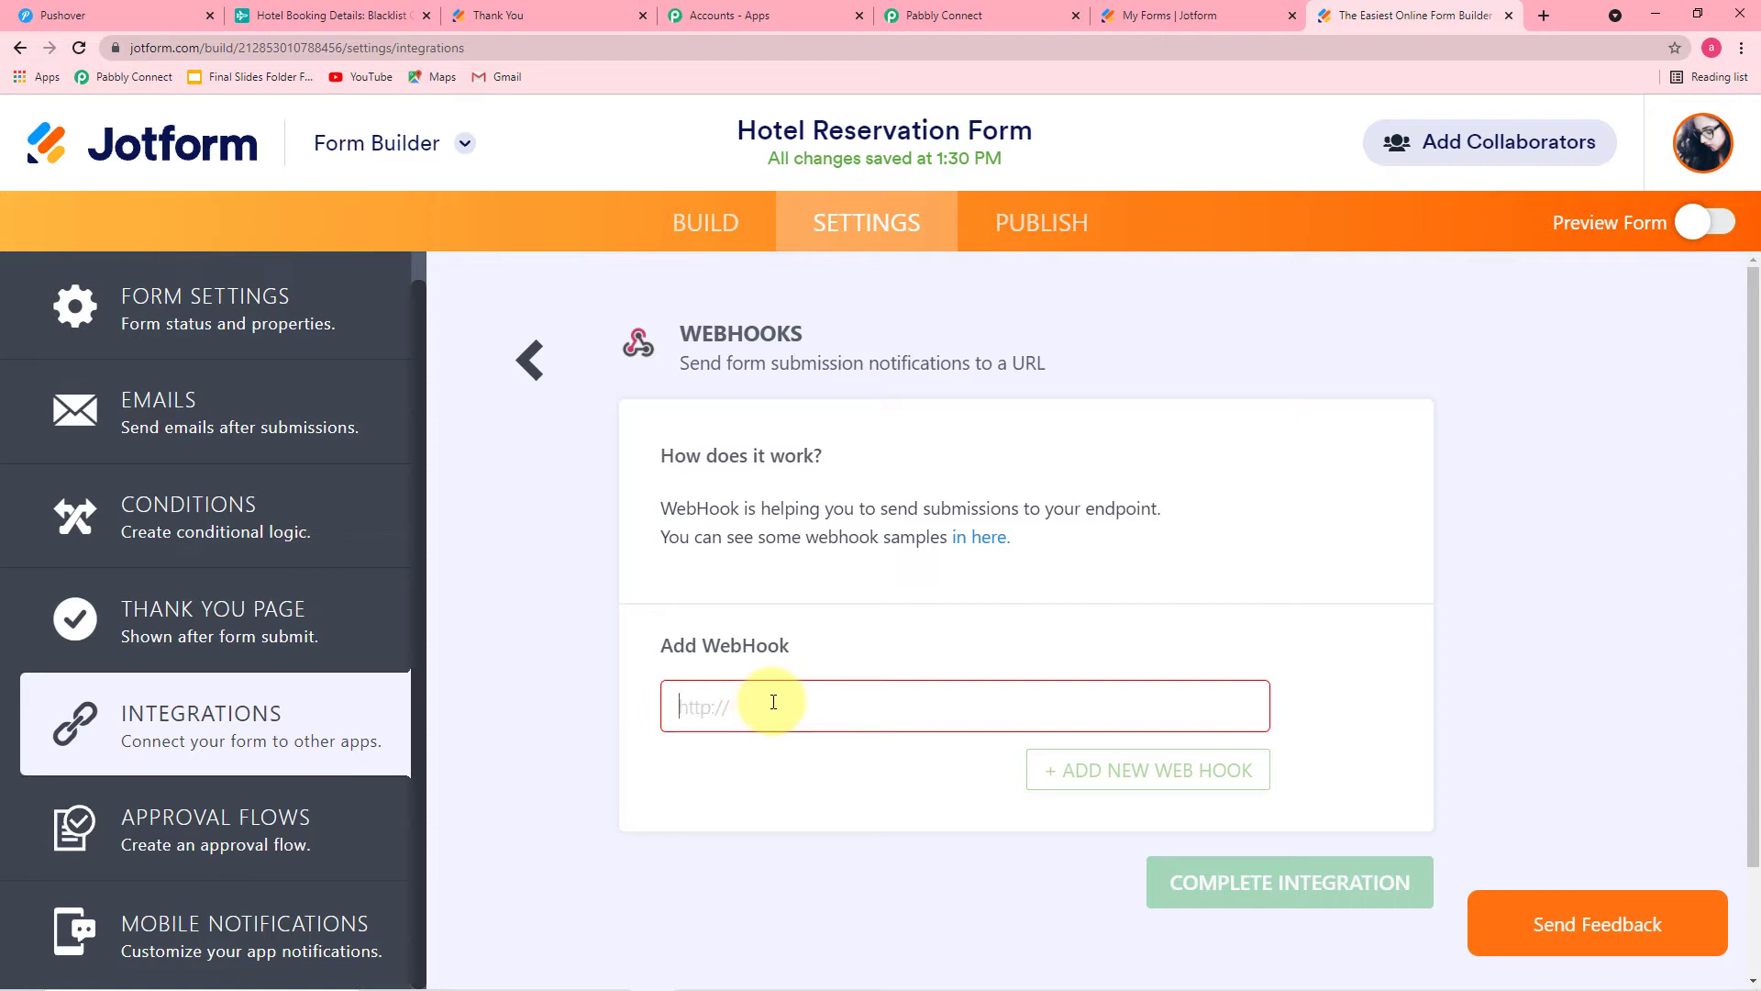
click(942, 20)
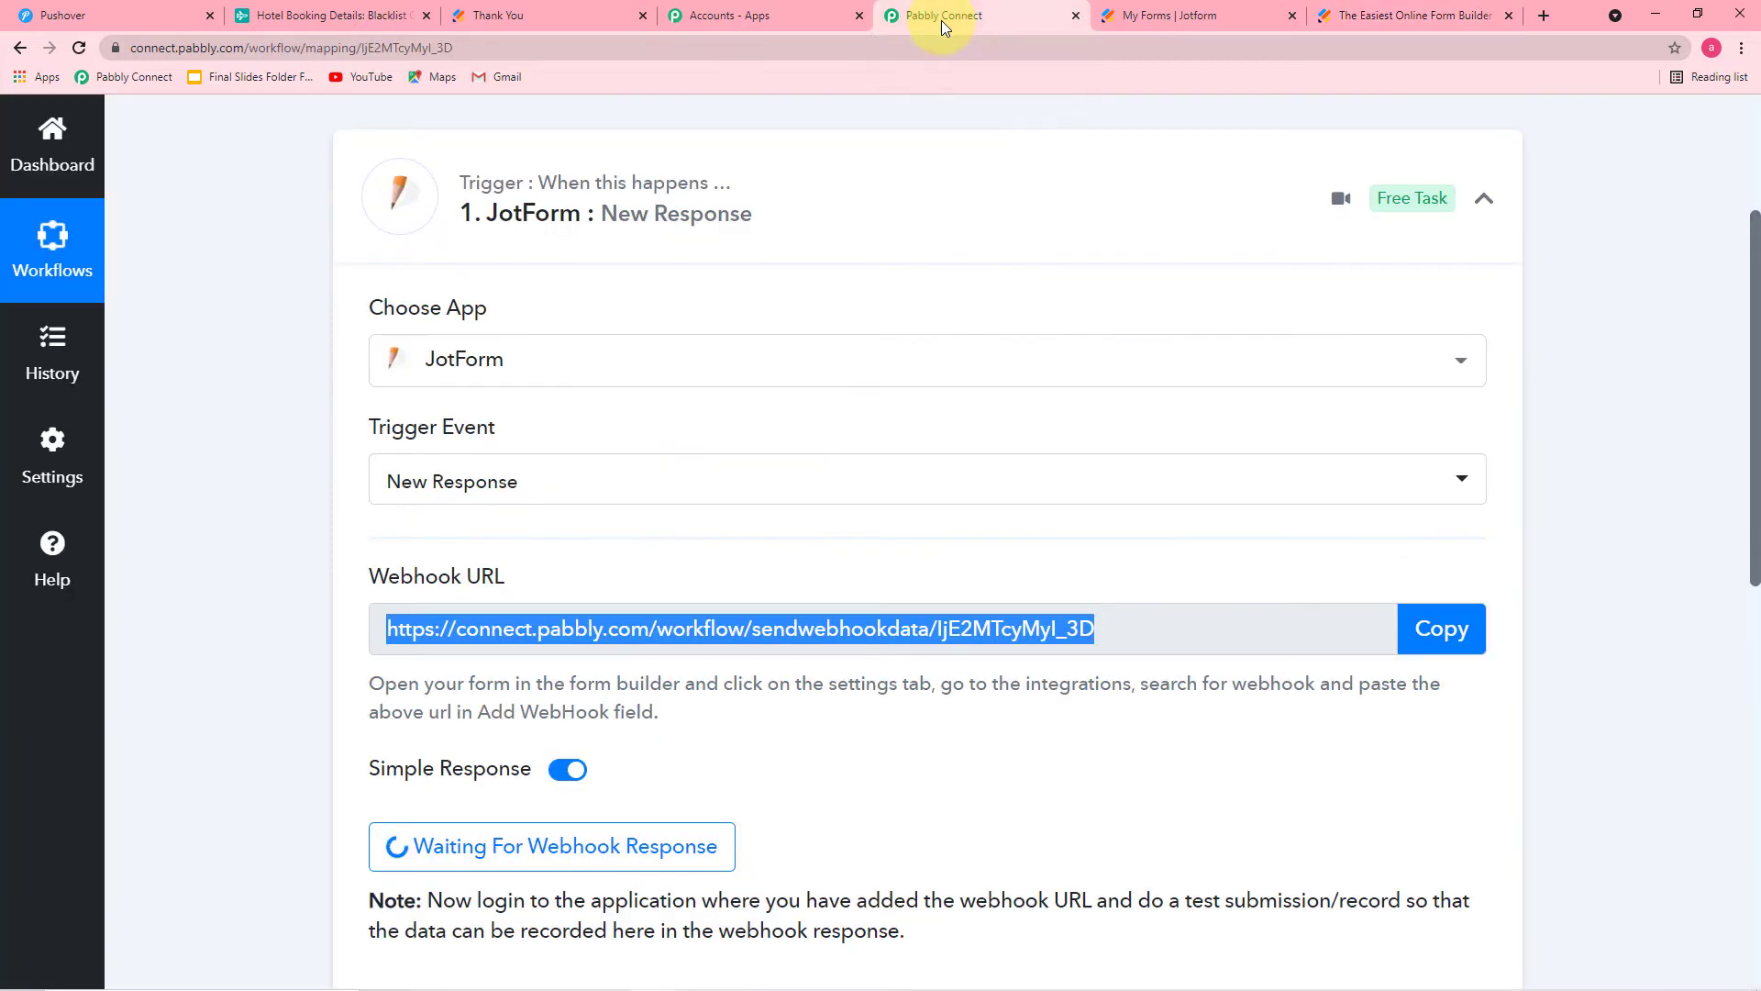
click(1364, 20)
key(ctrl+v)
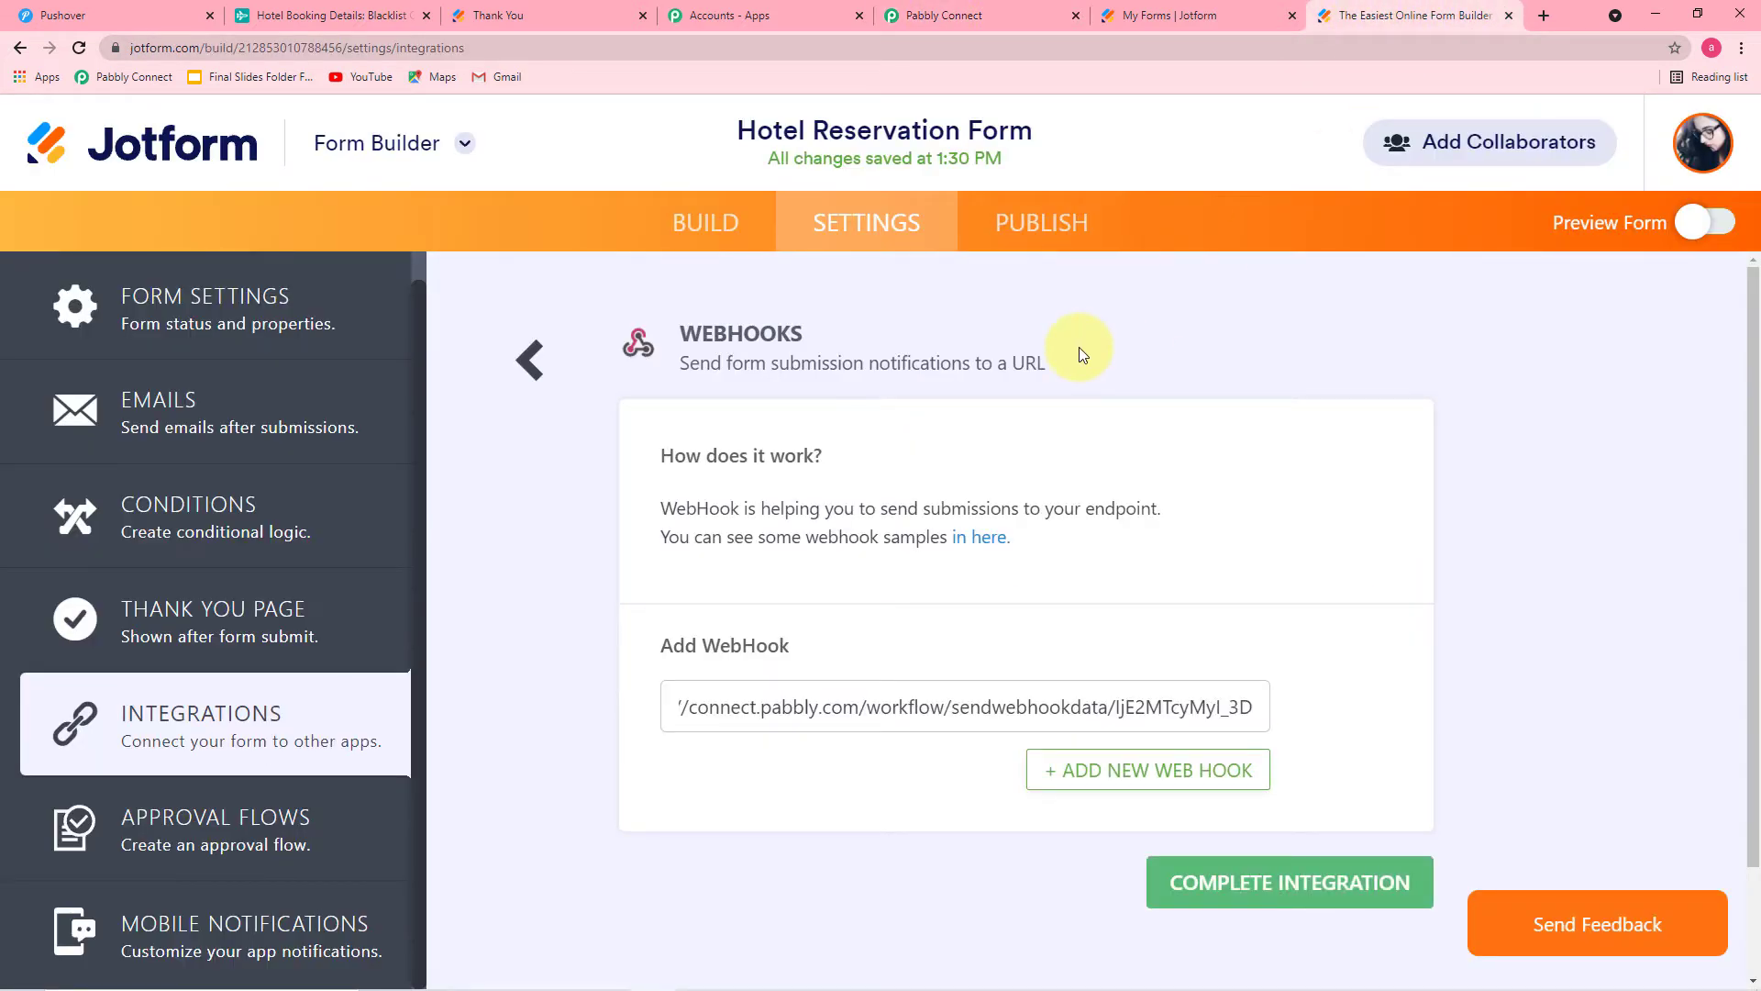
click(1167, 880)
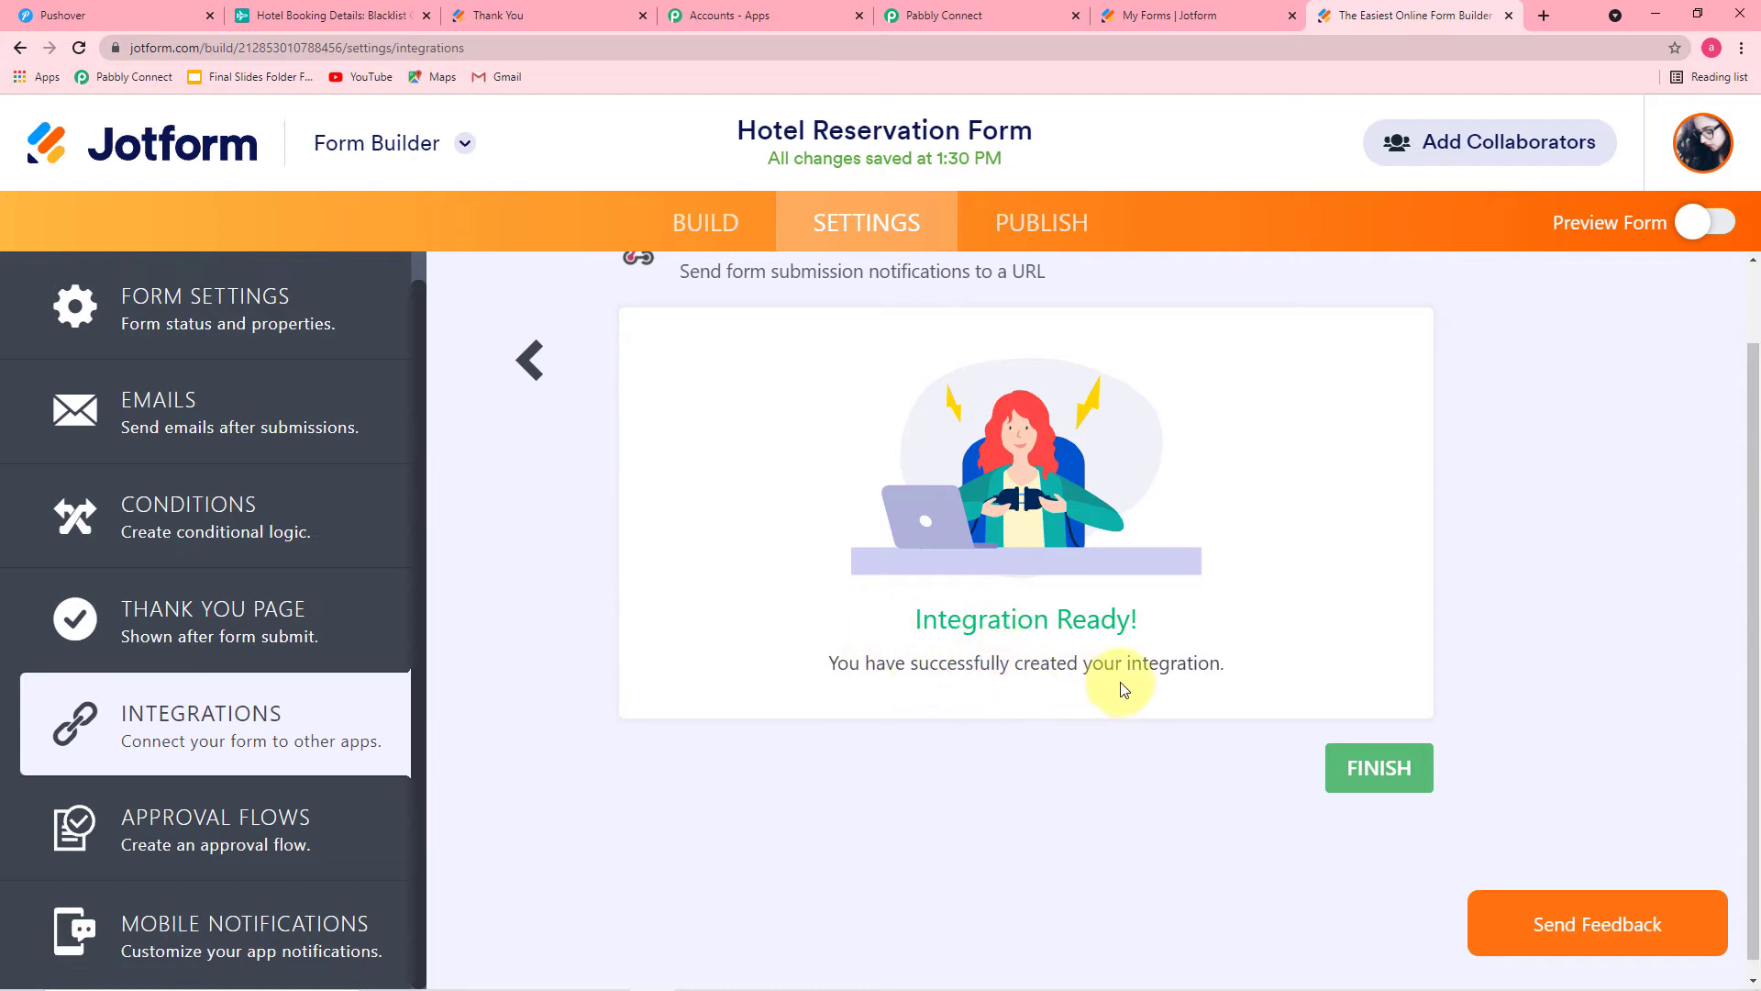
click(1393, 787)
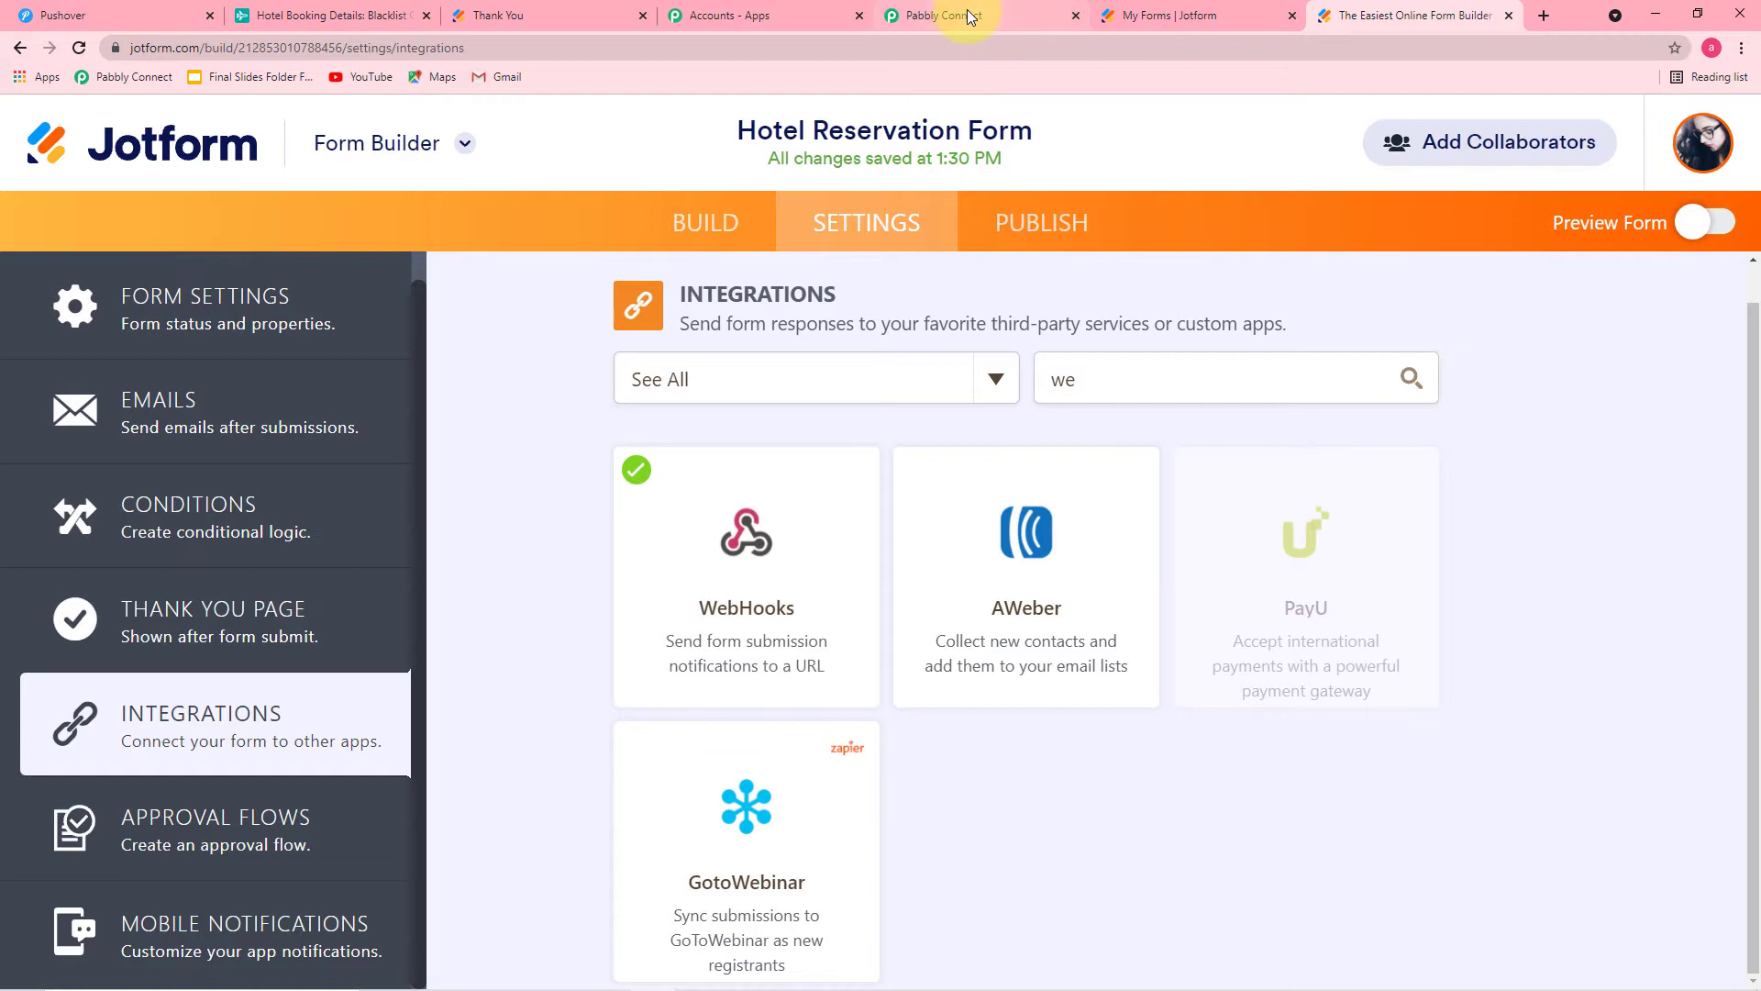
Switch back to Pabbly Connect and check the JotForm trigger's webhook response section.
click(967, 13)
scroll(266, 461, down, 3)
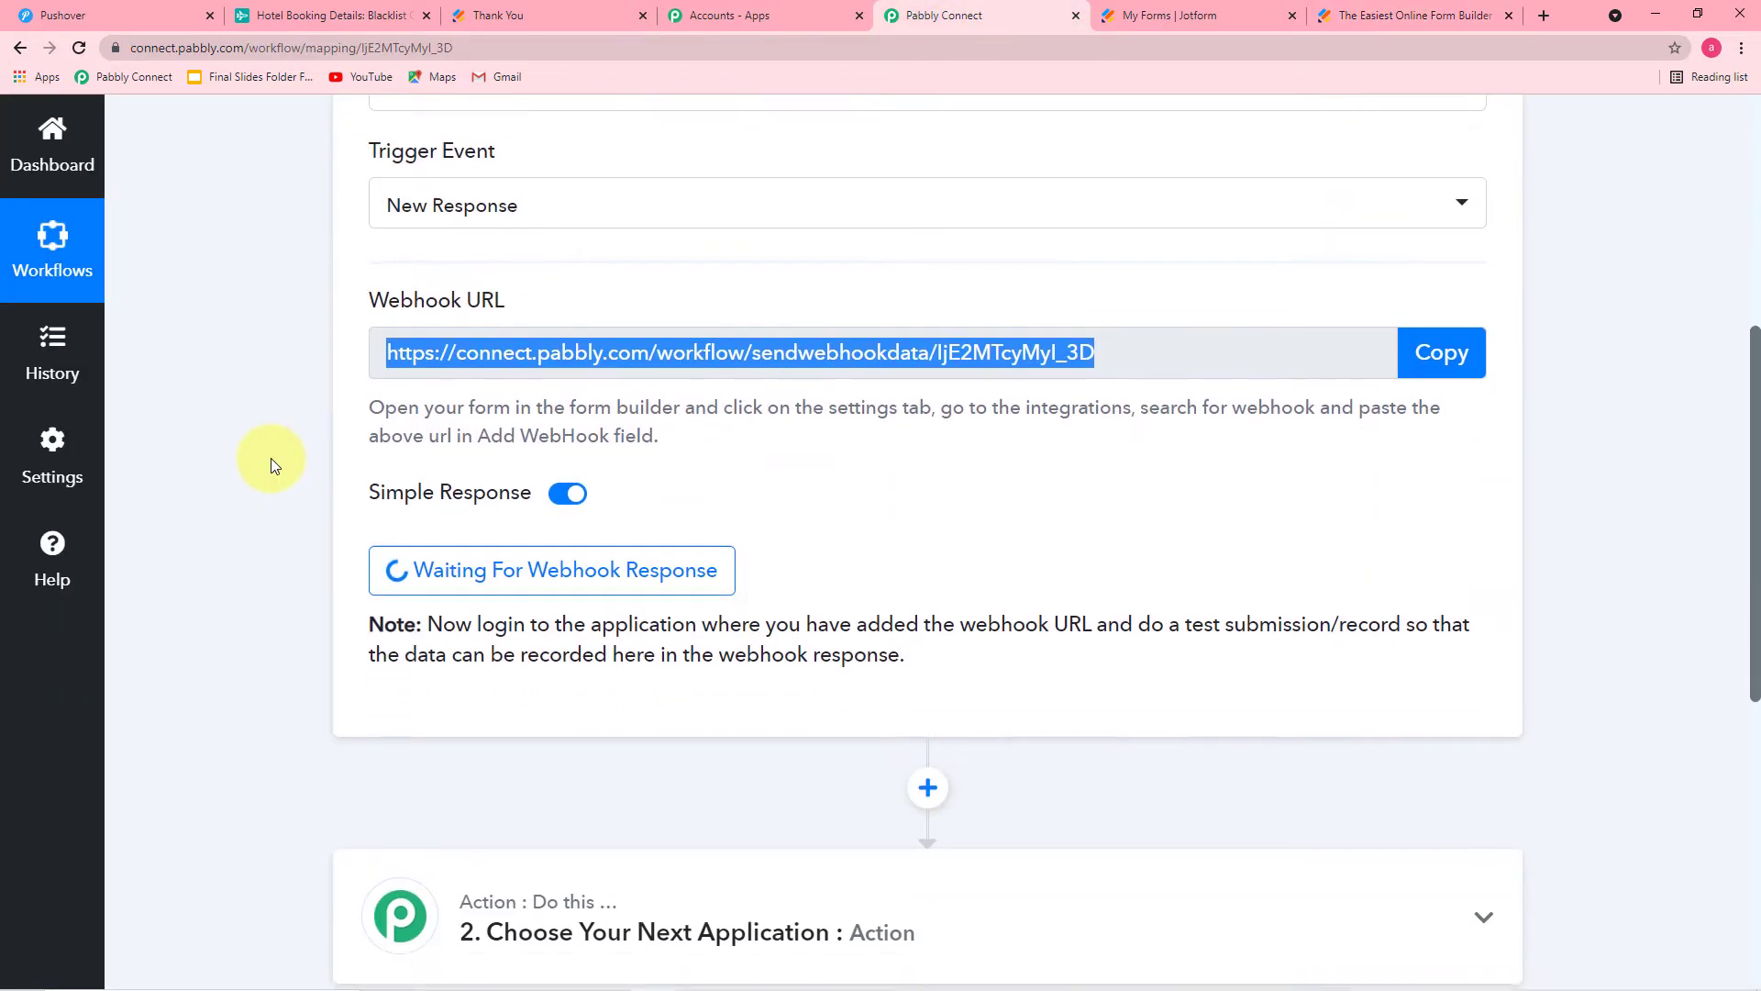
Switch to the JotForm forms list and open the live view of the Hotel Reservation Form.
scroll(271, 465, down, 1)
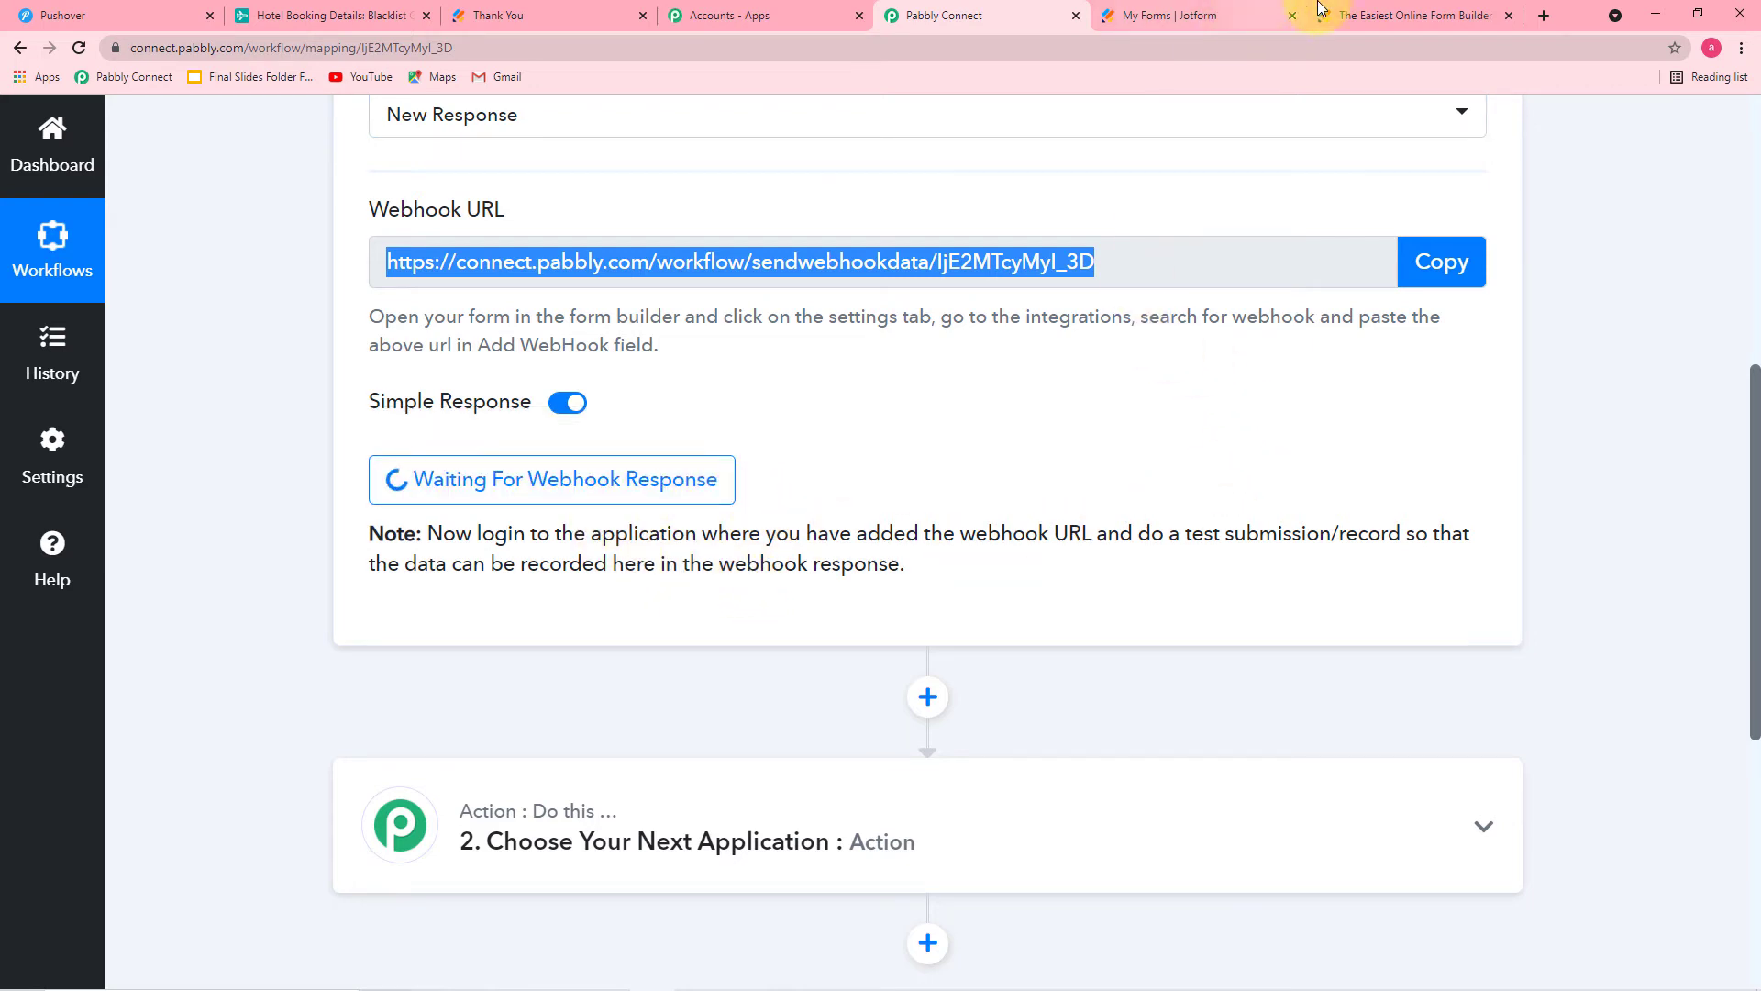
click(1153, 13)
scroll(1105, 339, up, 5)
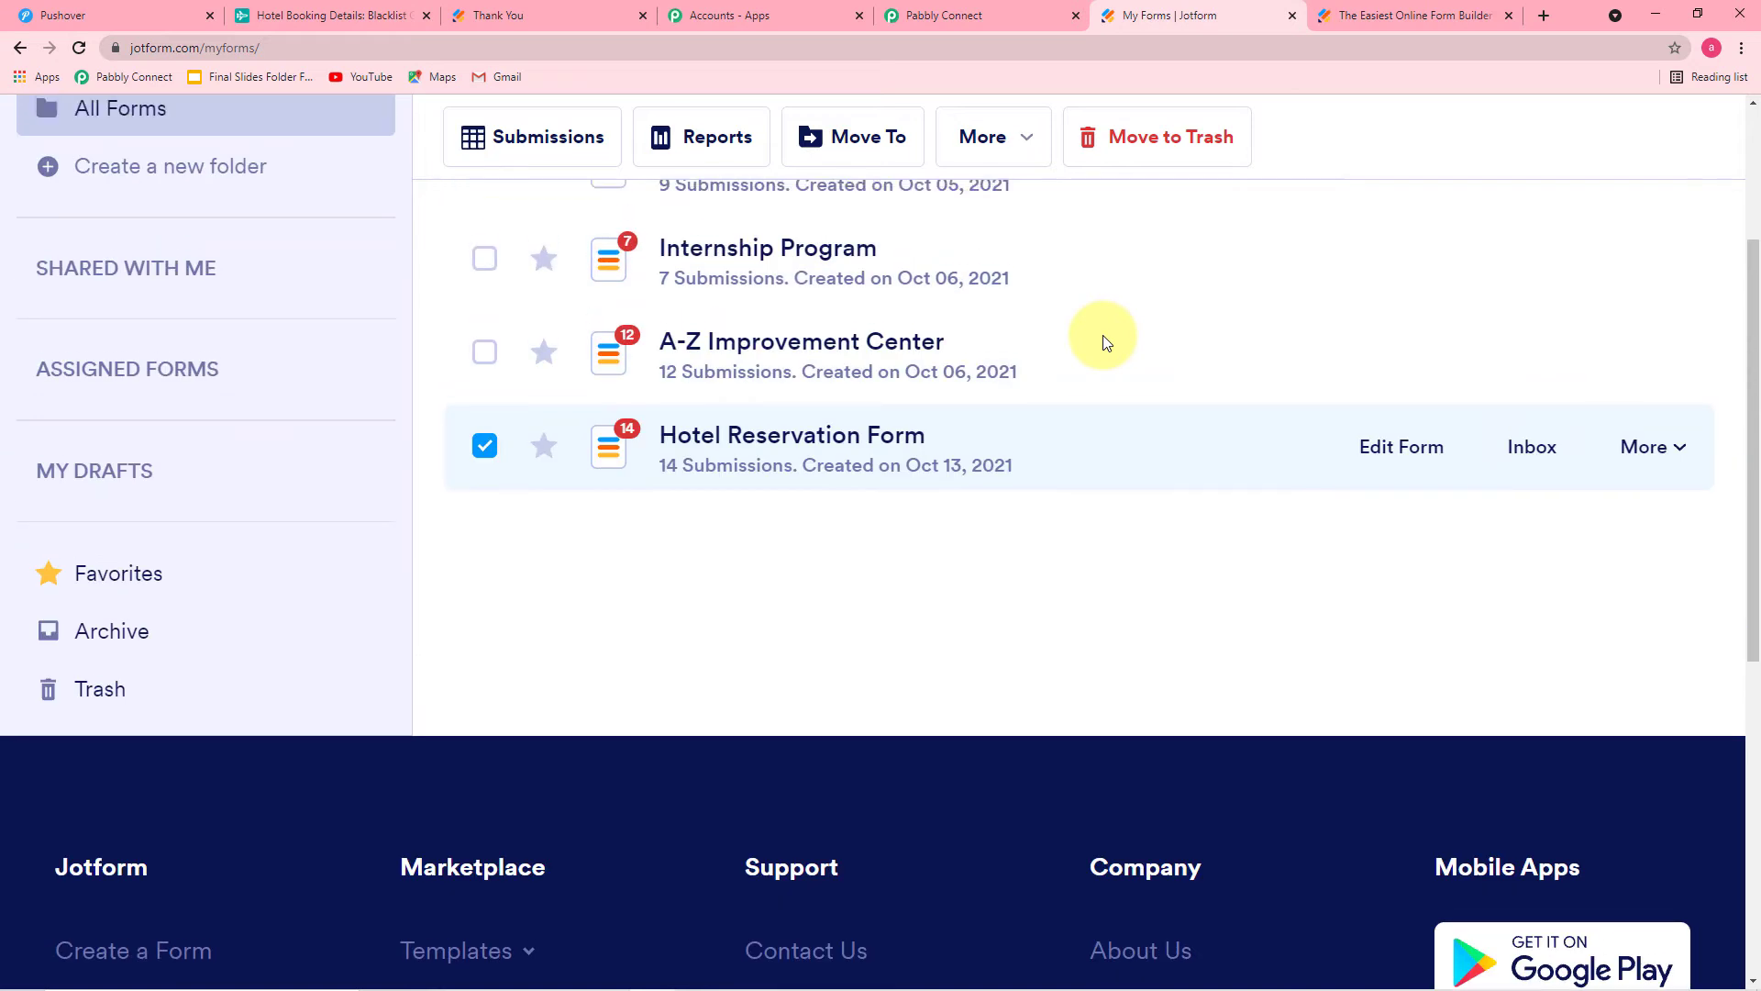
click(1649, 643)
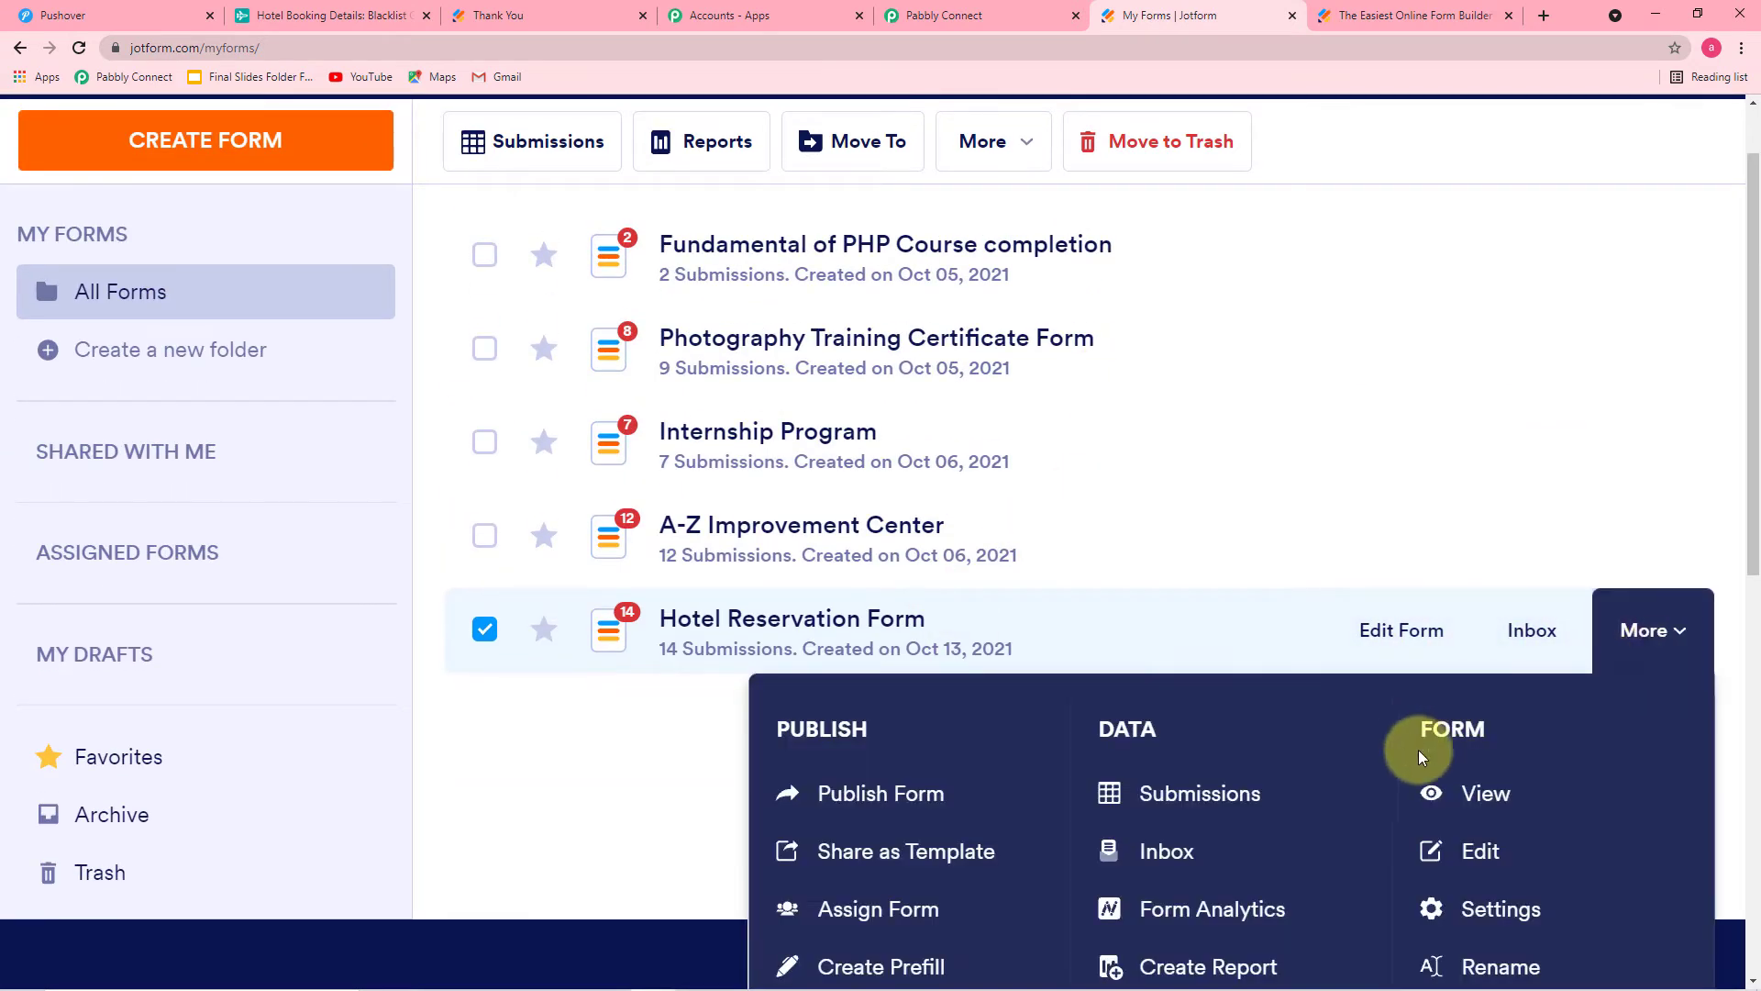
click(1433, 781)
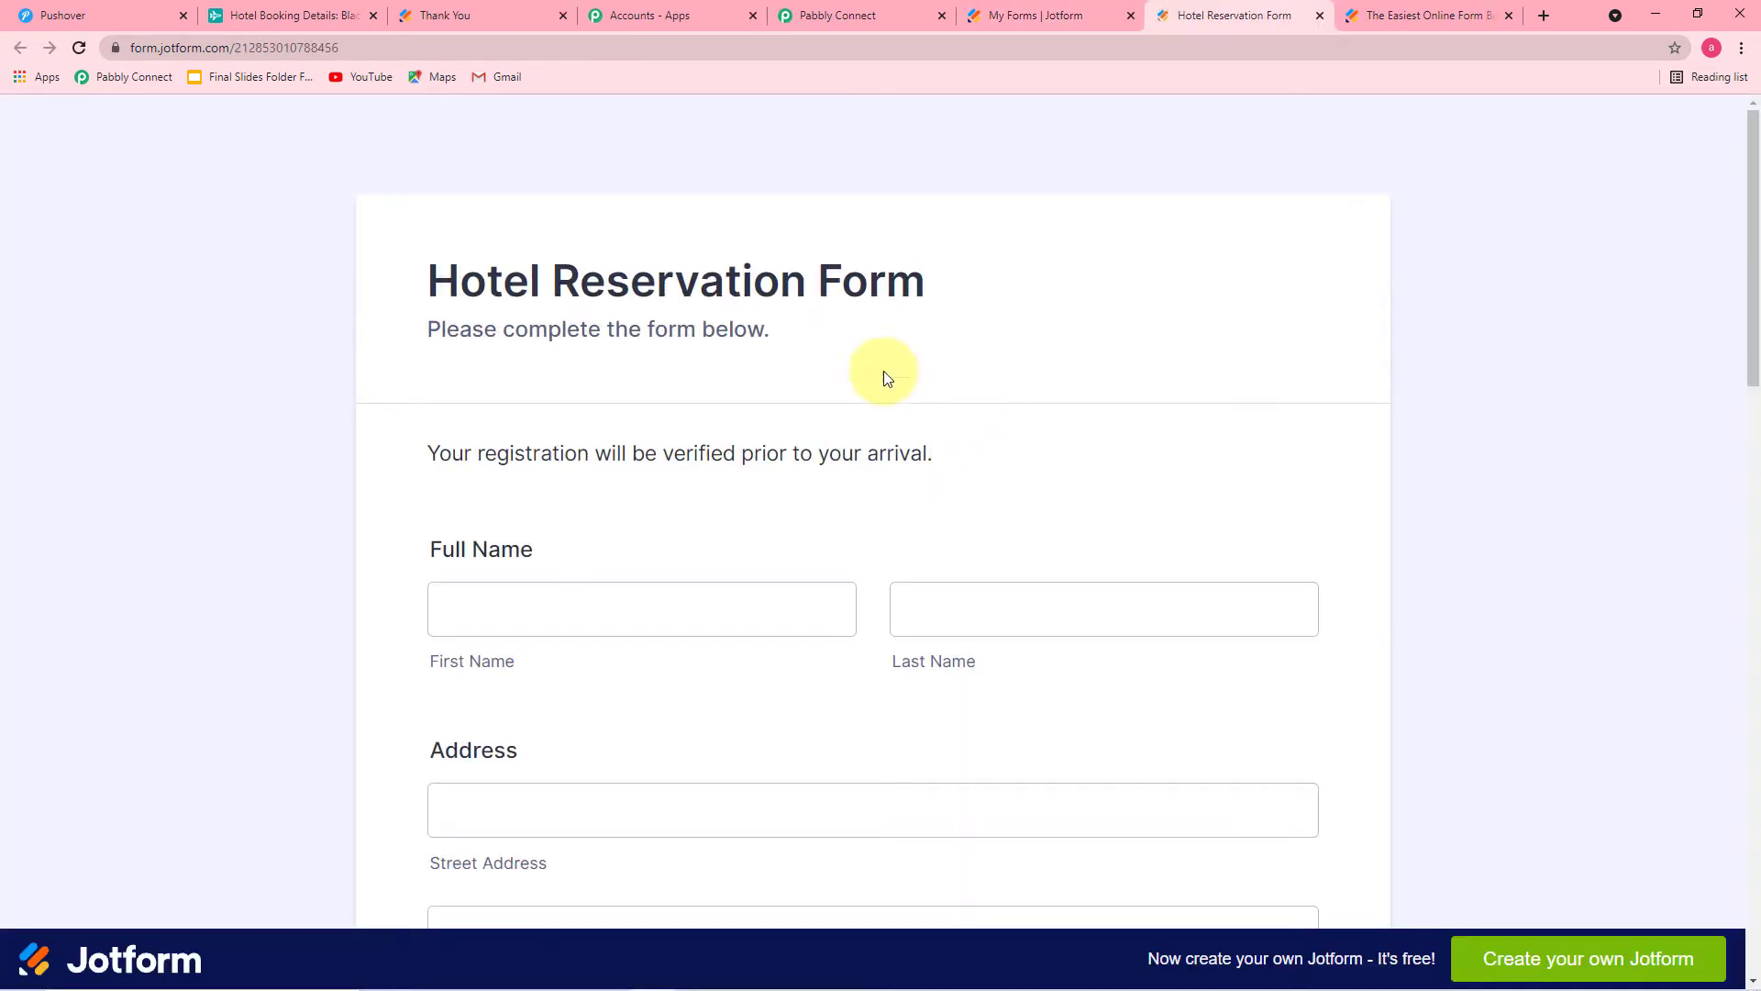
scroll(660, 275, down, 2)
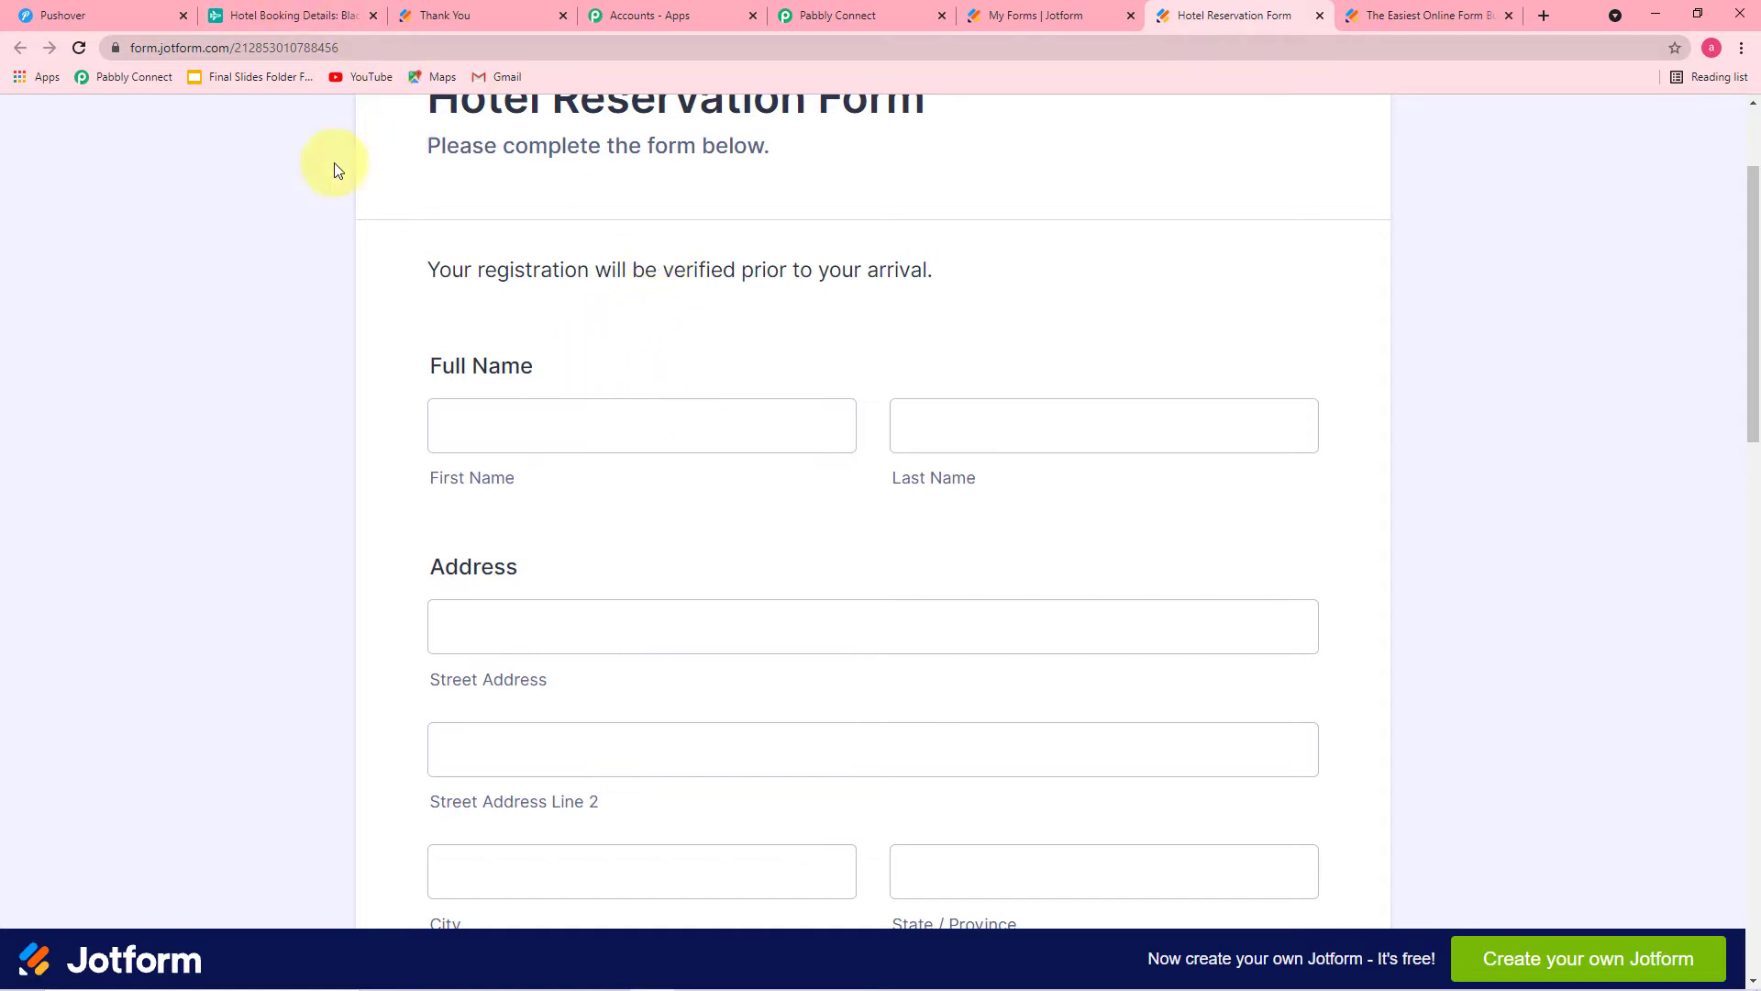
scroll(482, 312, down, 1)
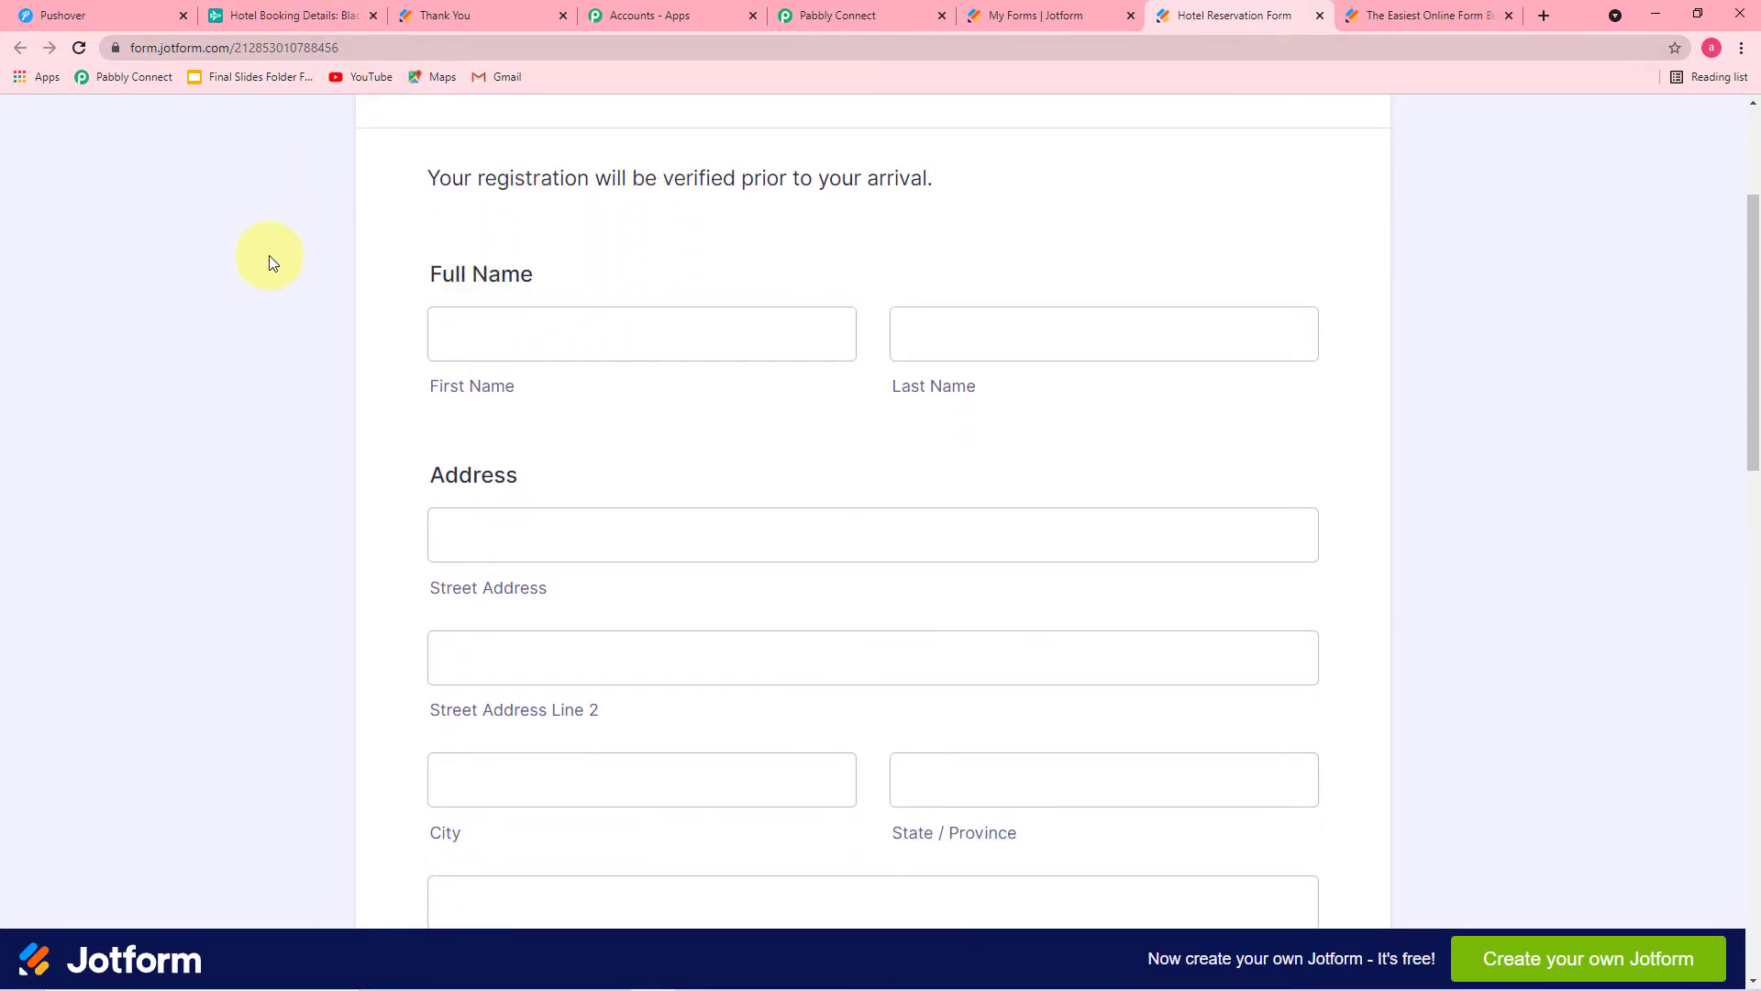
Check the Blacklist Guest List in the Hotel Booking Details Airtable base and return to the live Hotel Reservation Form.
click(292, 16)
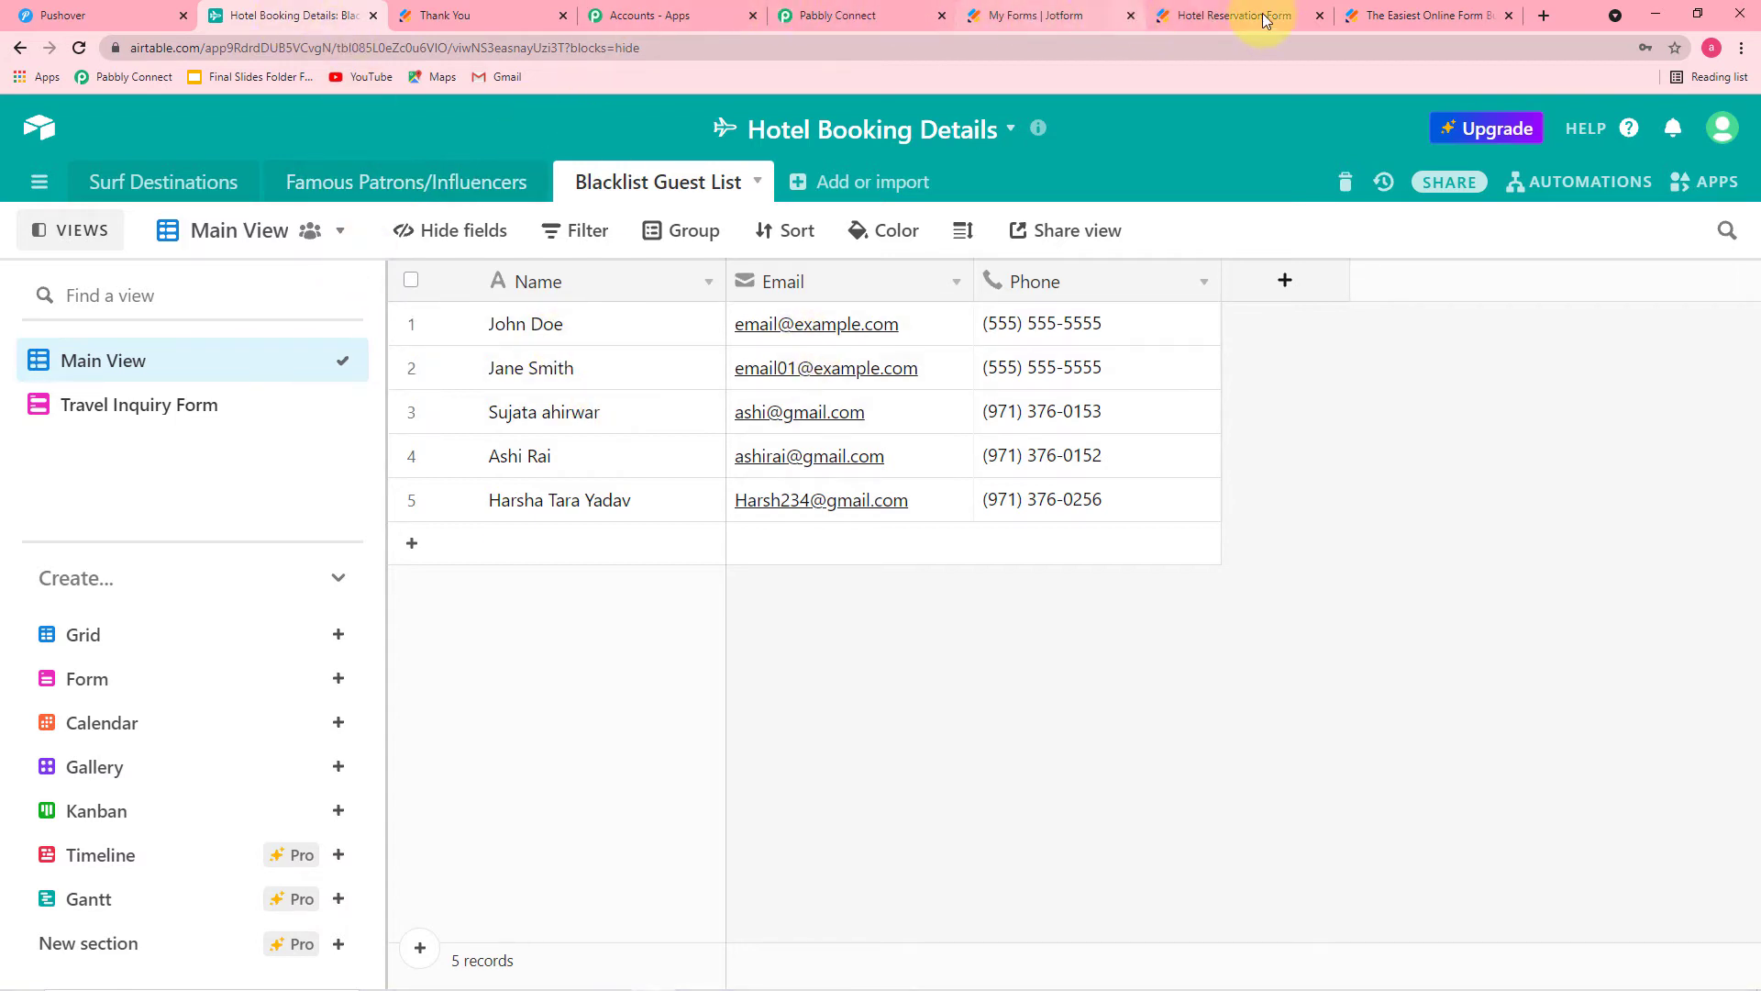
click(1411, 18)
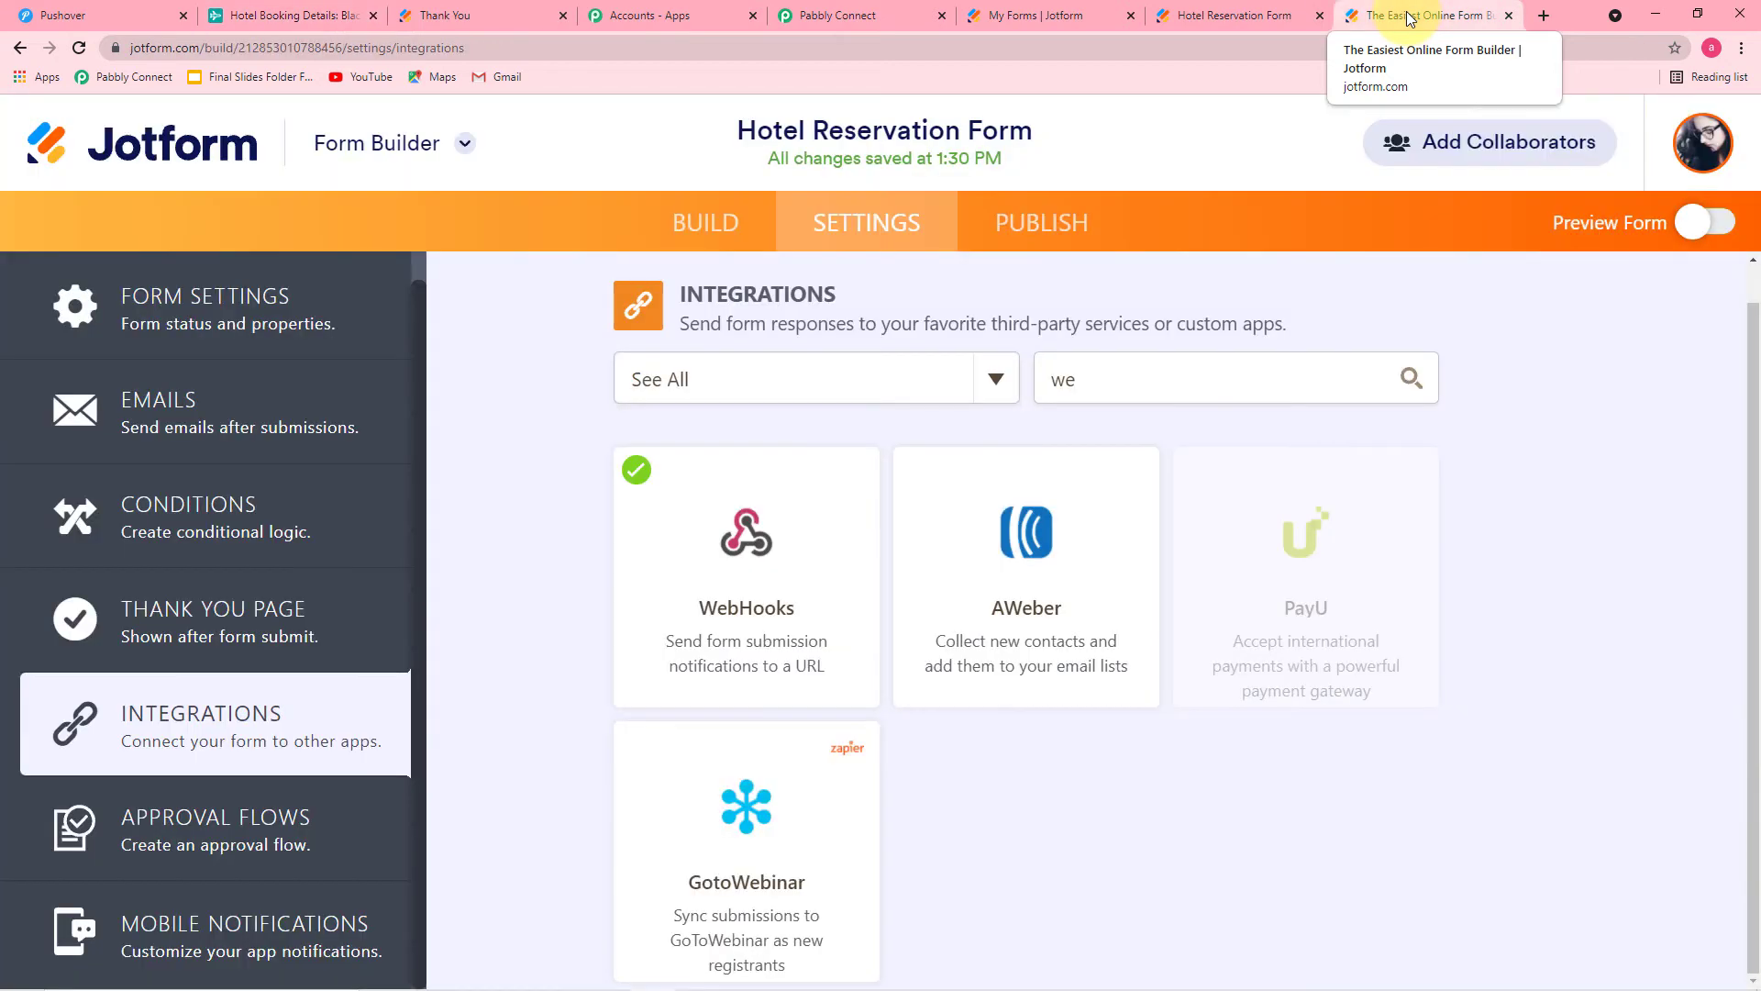
click(1054, 23)
click(1220, 16)
Fill in a test reservation with the guest's name, address and e-mail, arriving October 15, 2021 and departing October 16, 2021.
click(592, 333)
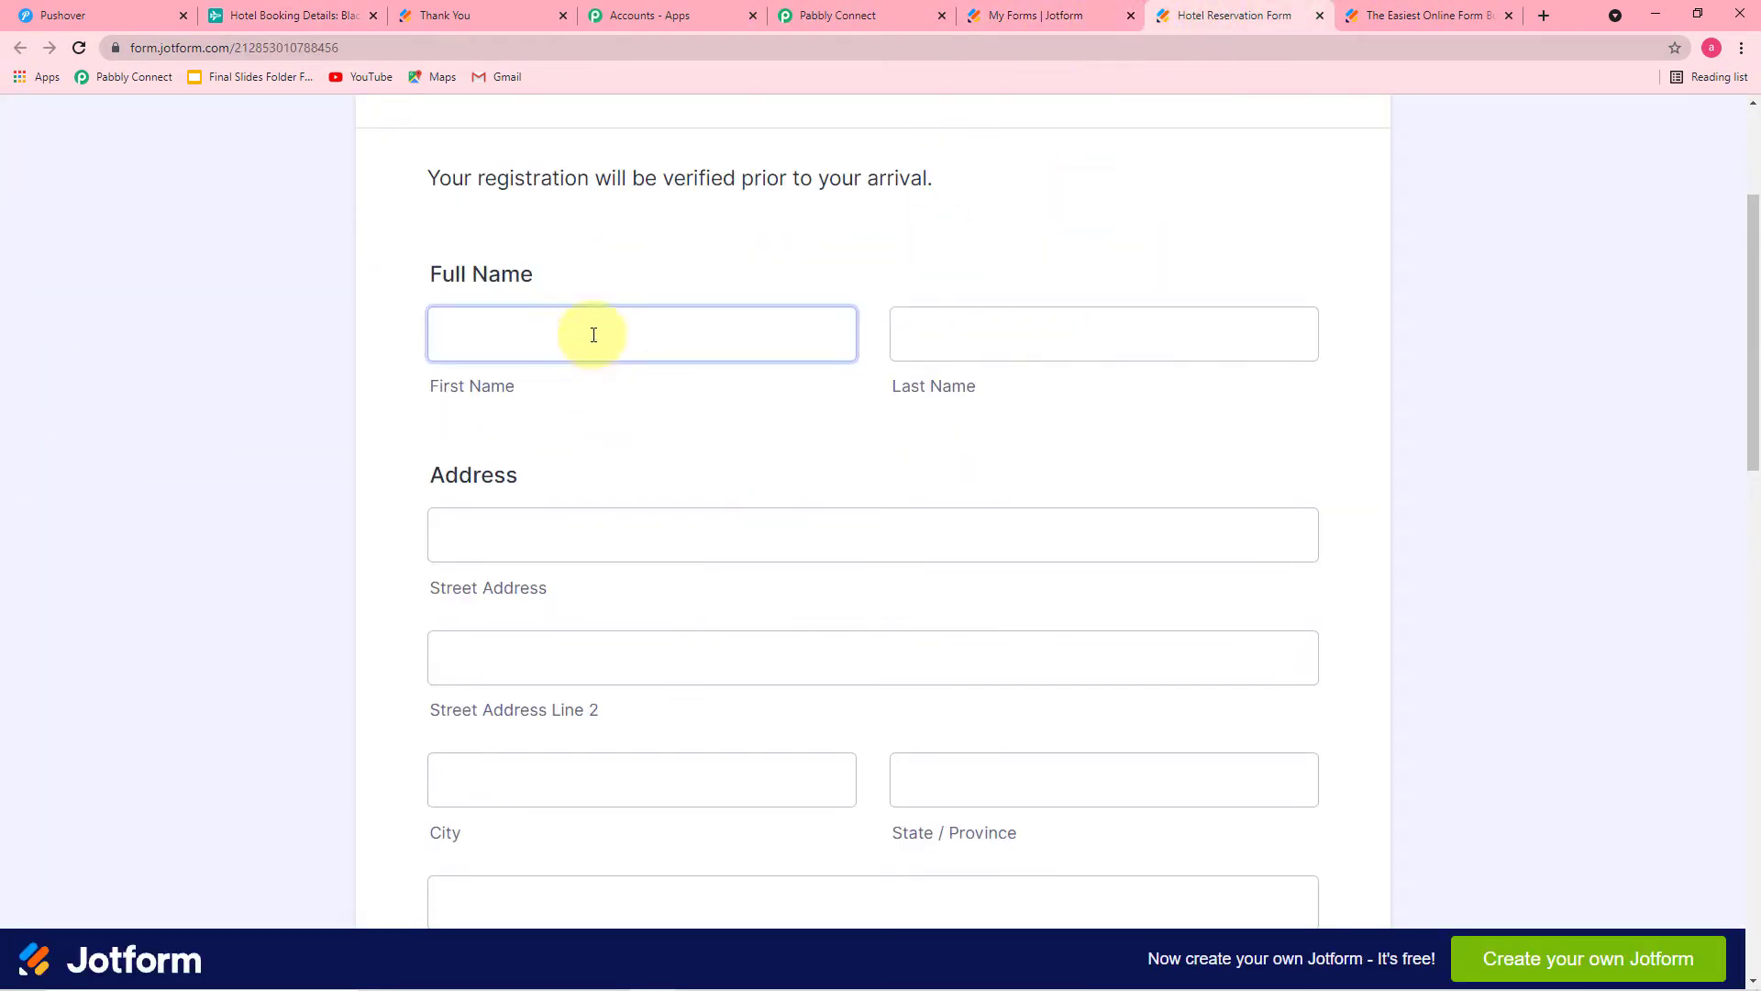
text(Jo)
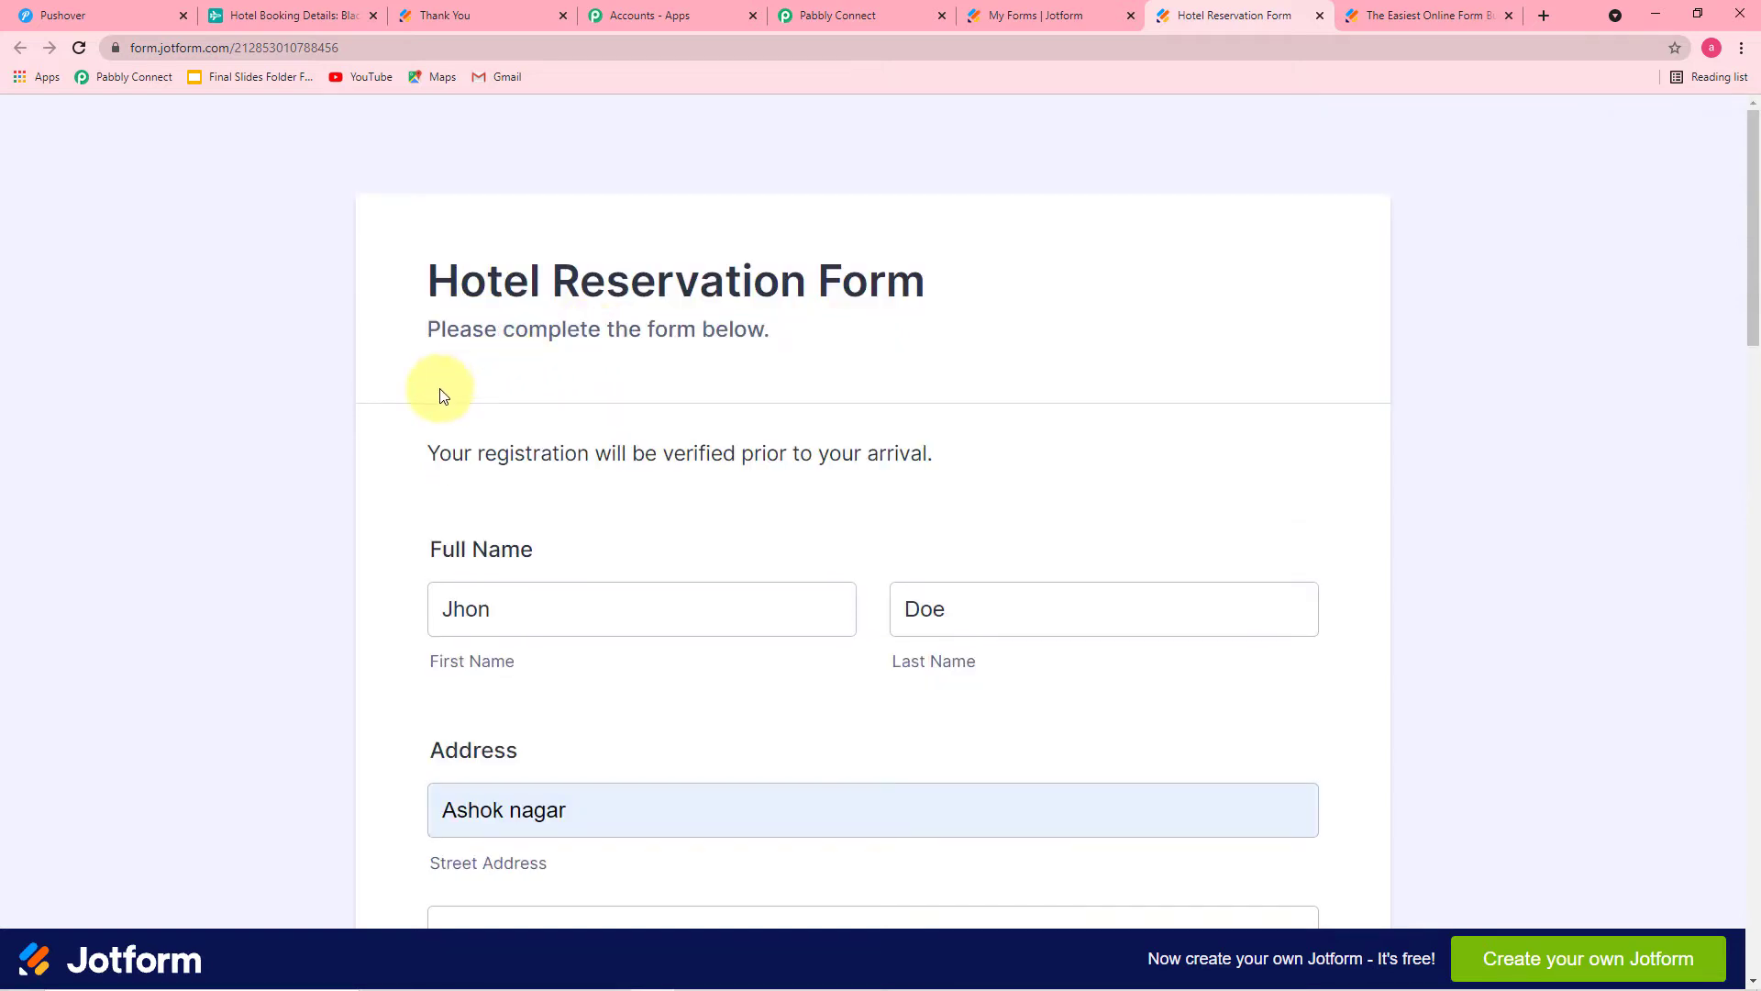
scroll(566, 437, down, 5)
scroll(566, 443, down, 12)
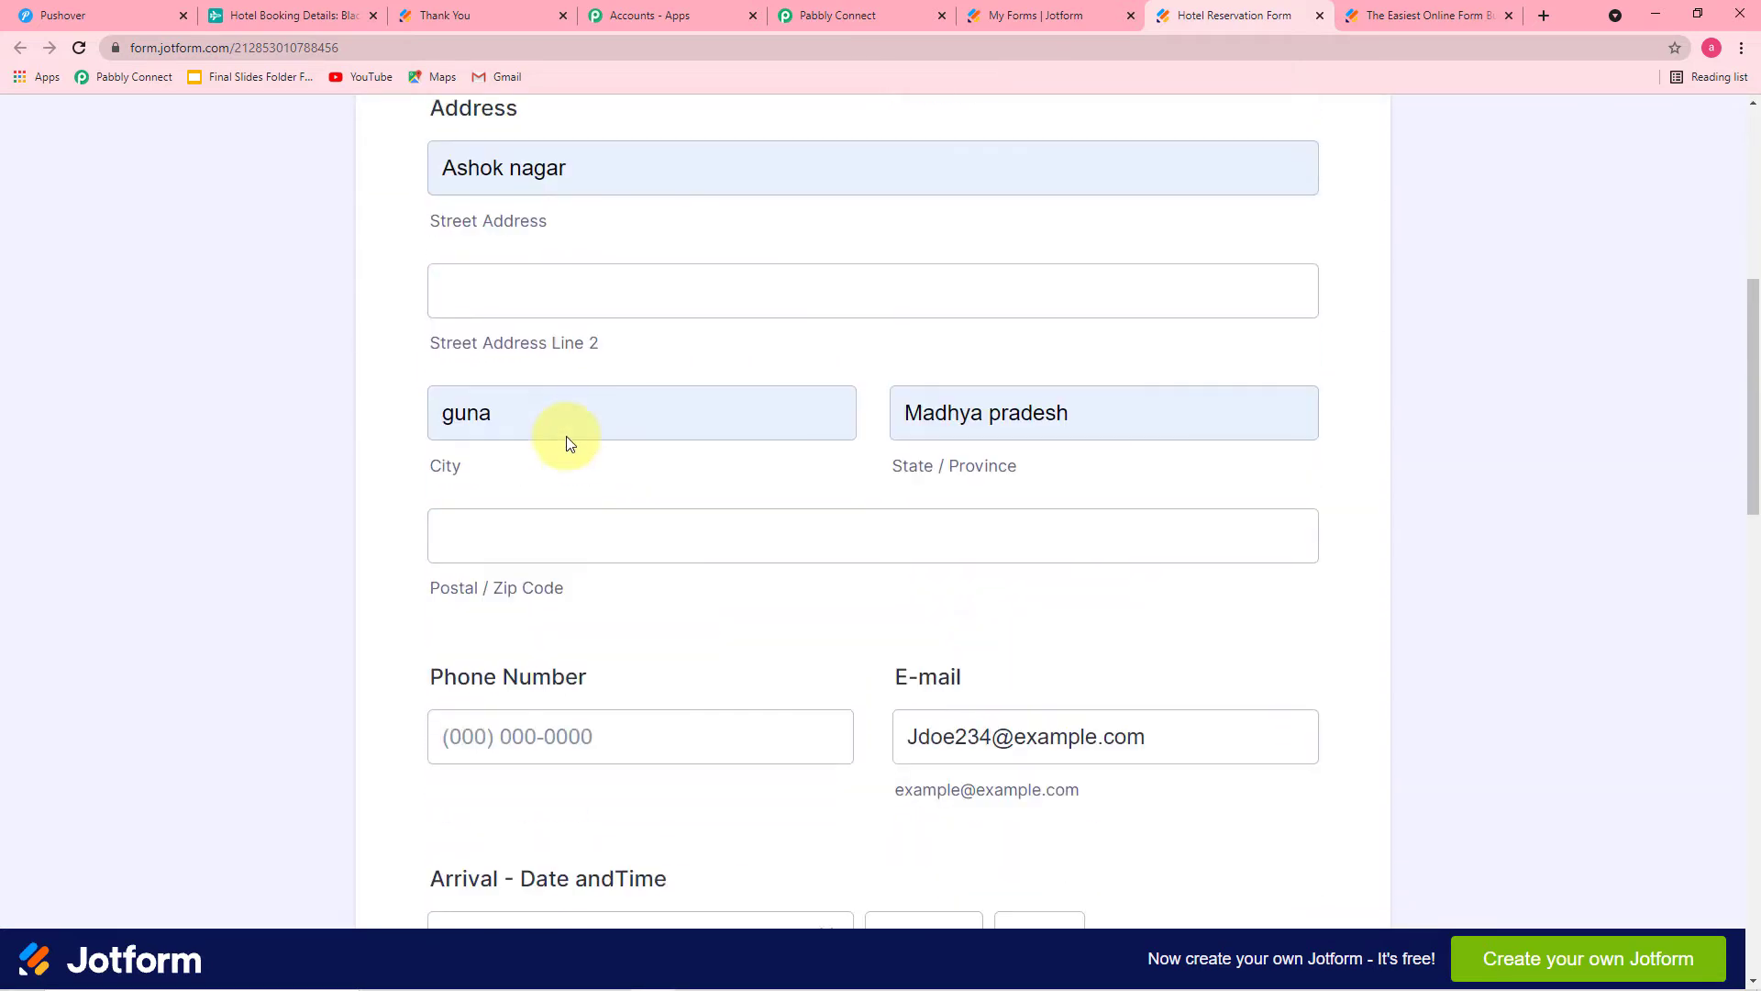
scroll(567, 443, down, 9)
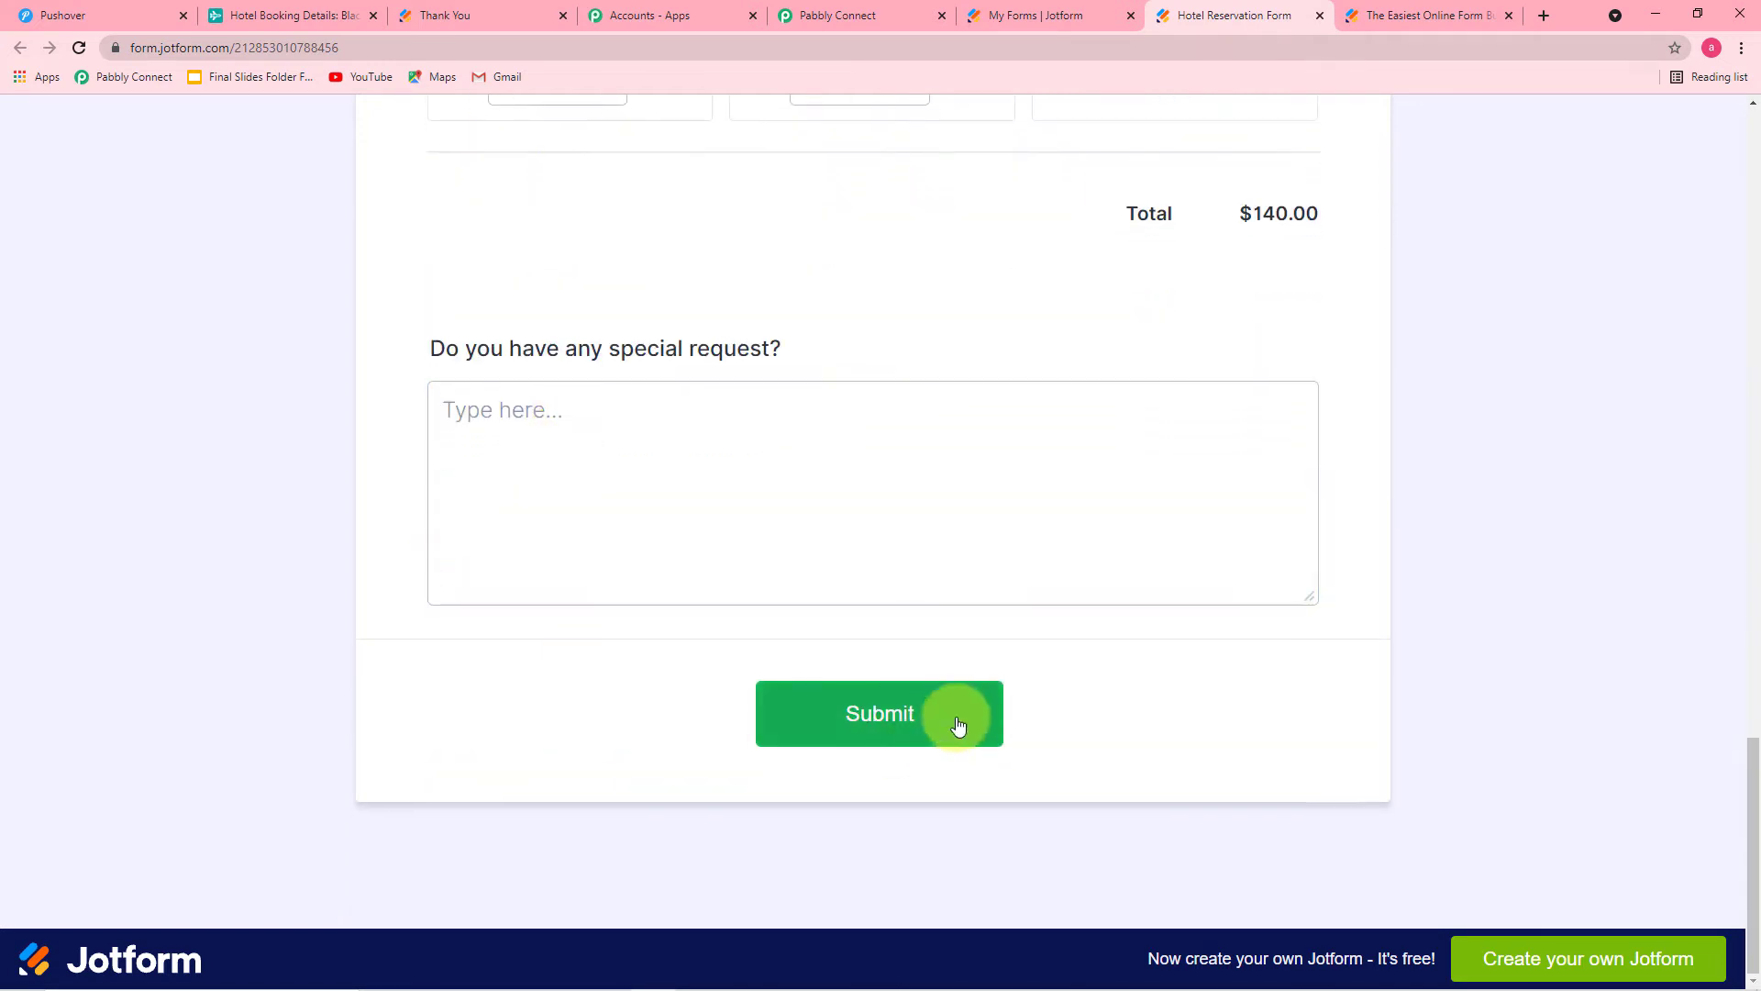
Set the reservation's payment method to Check and submit the form.
click(896, 726)
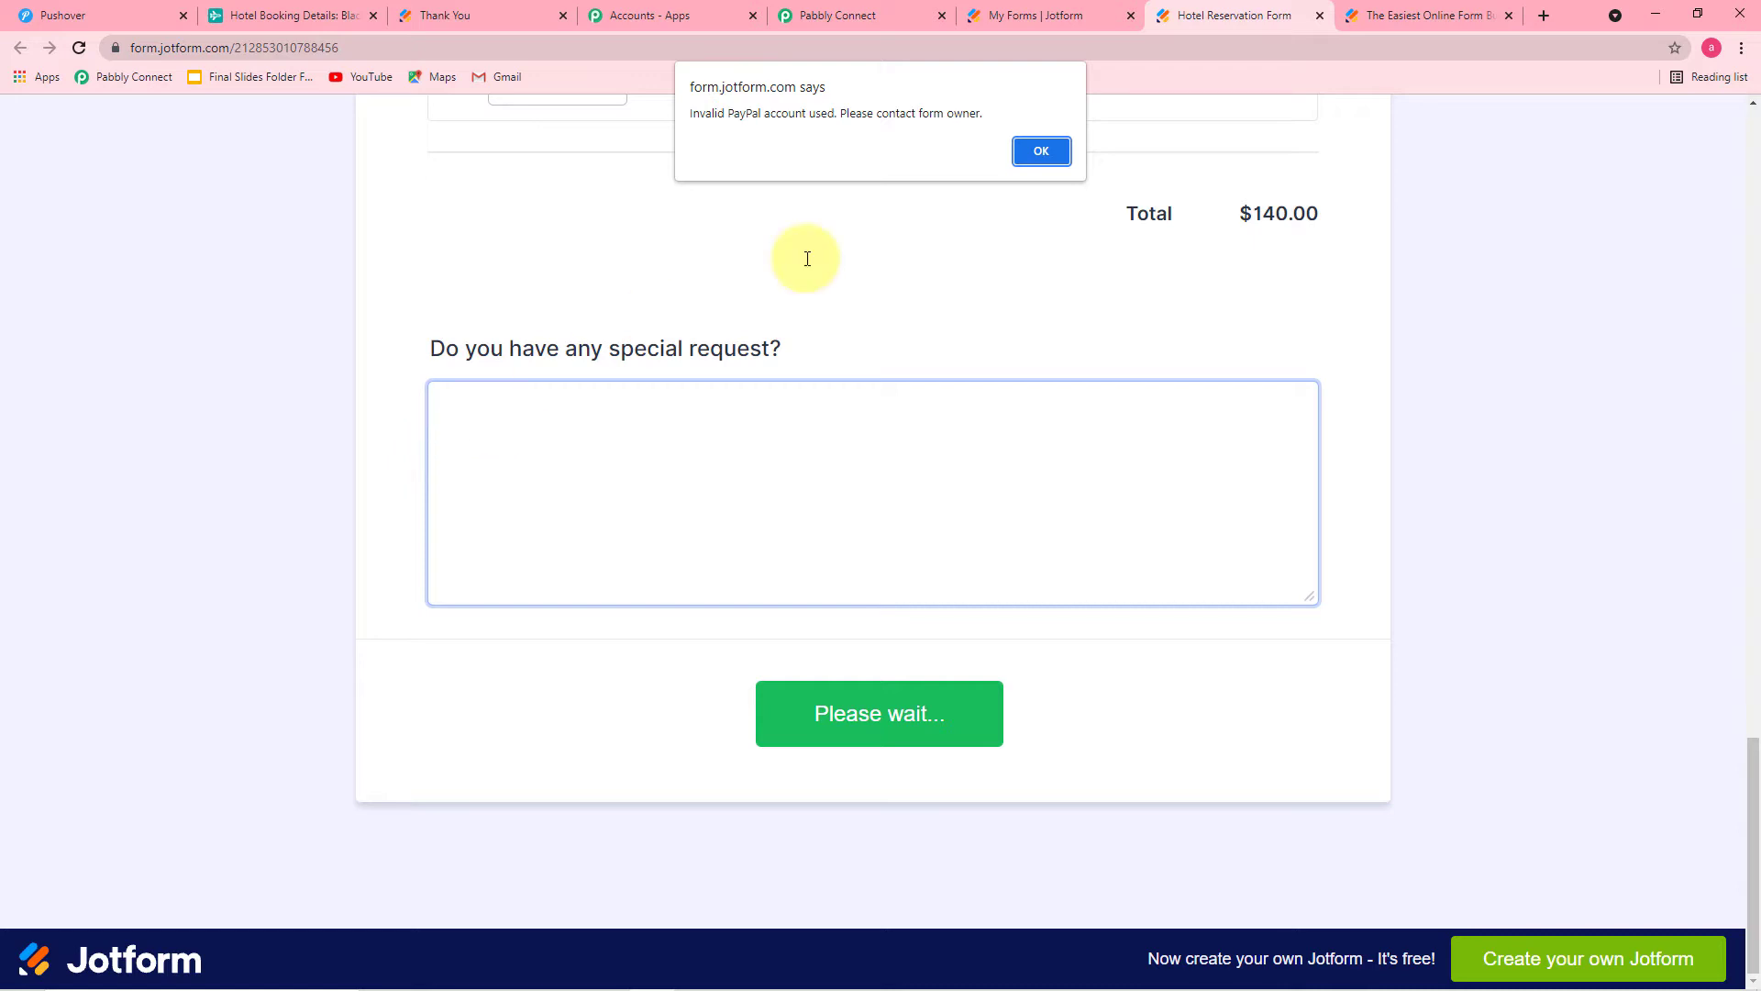
click(1040, 150)
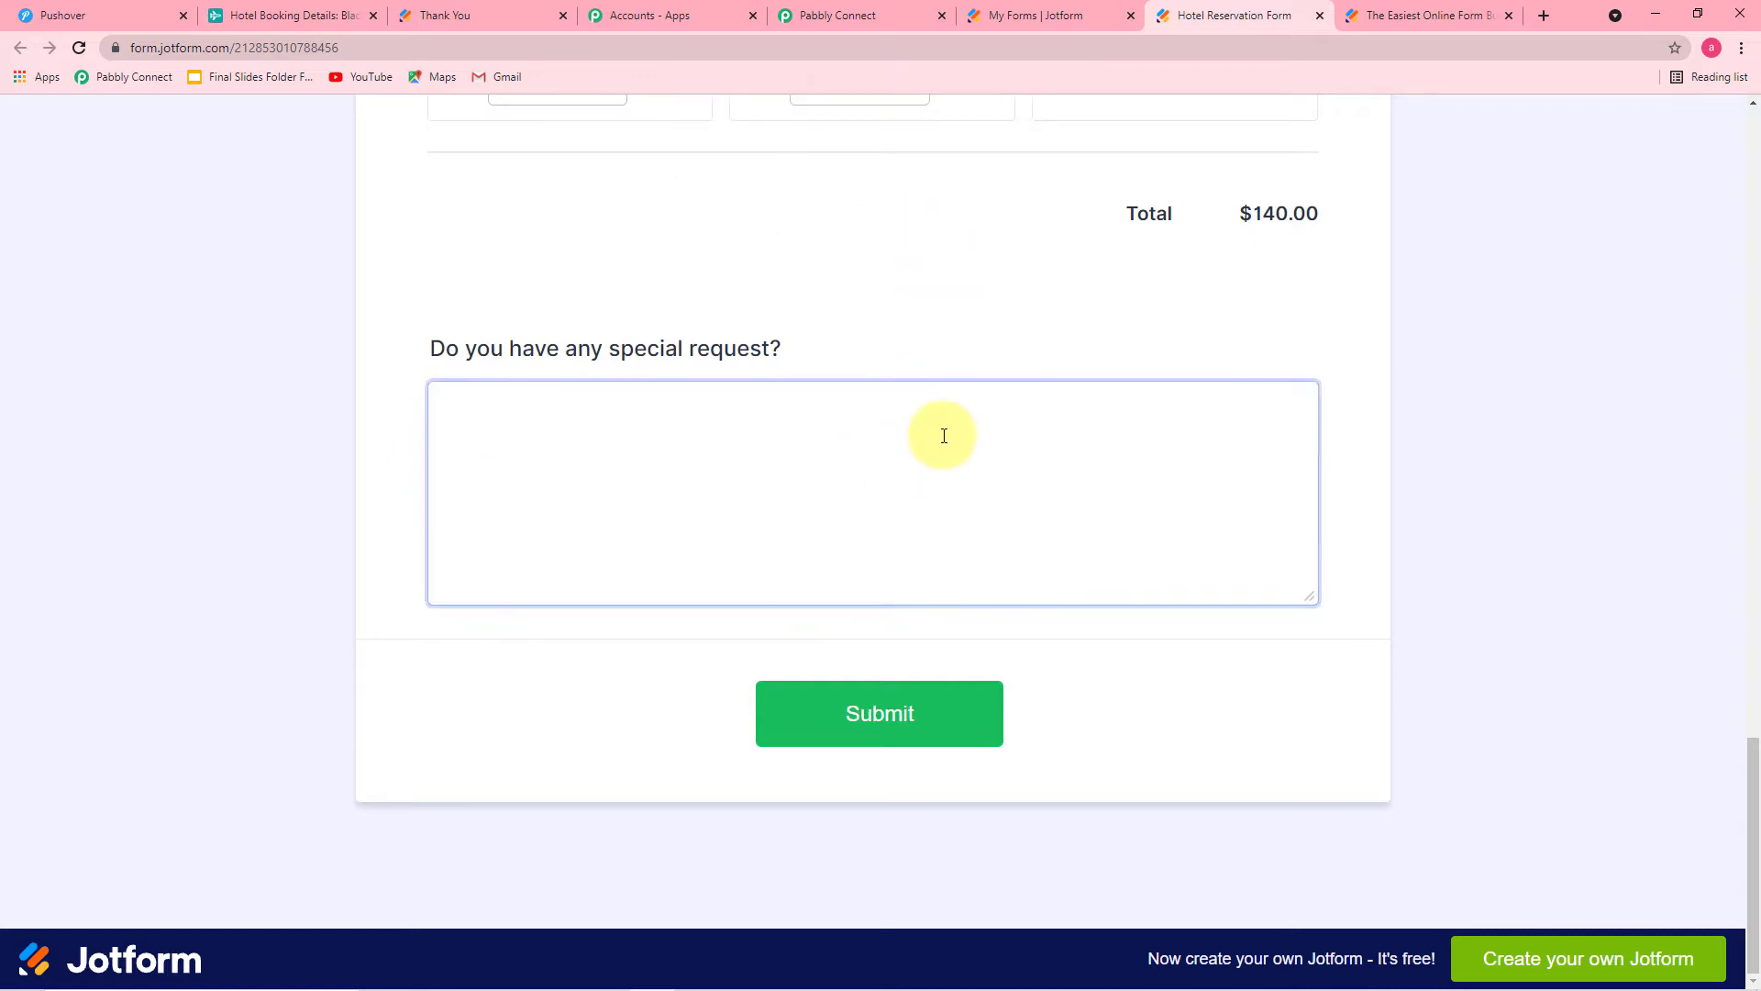
scroll(1104, 315, up, 5)
click(465, 229)
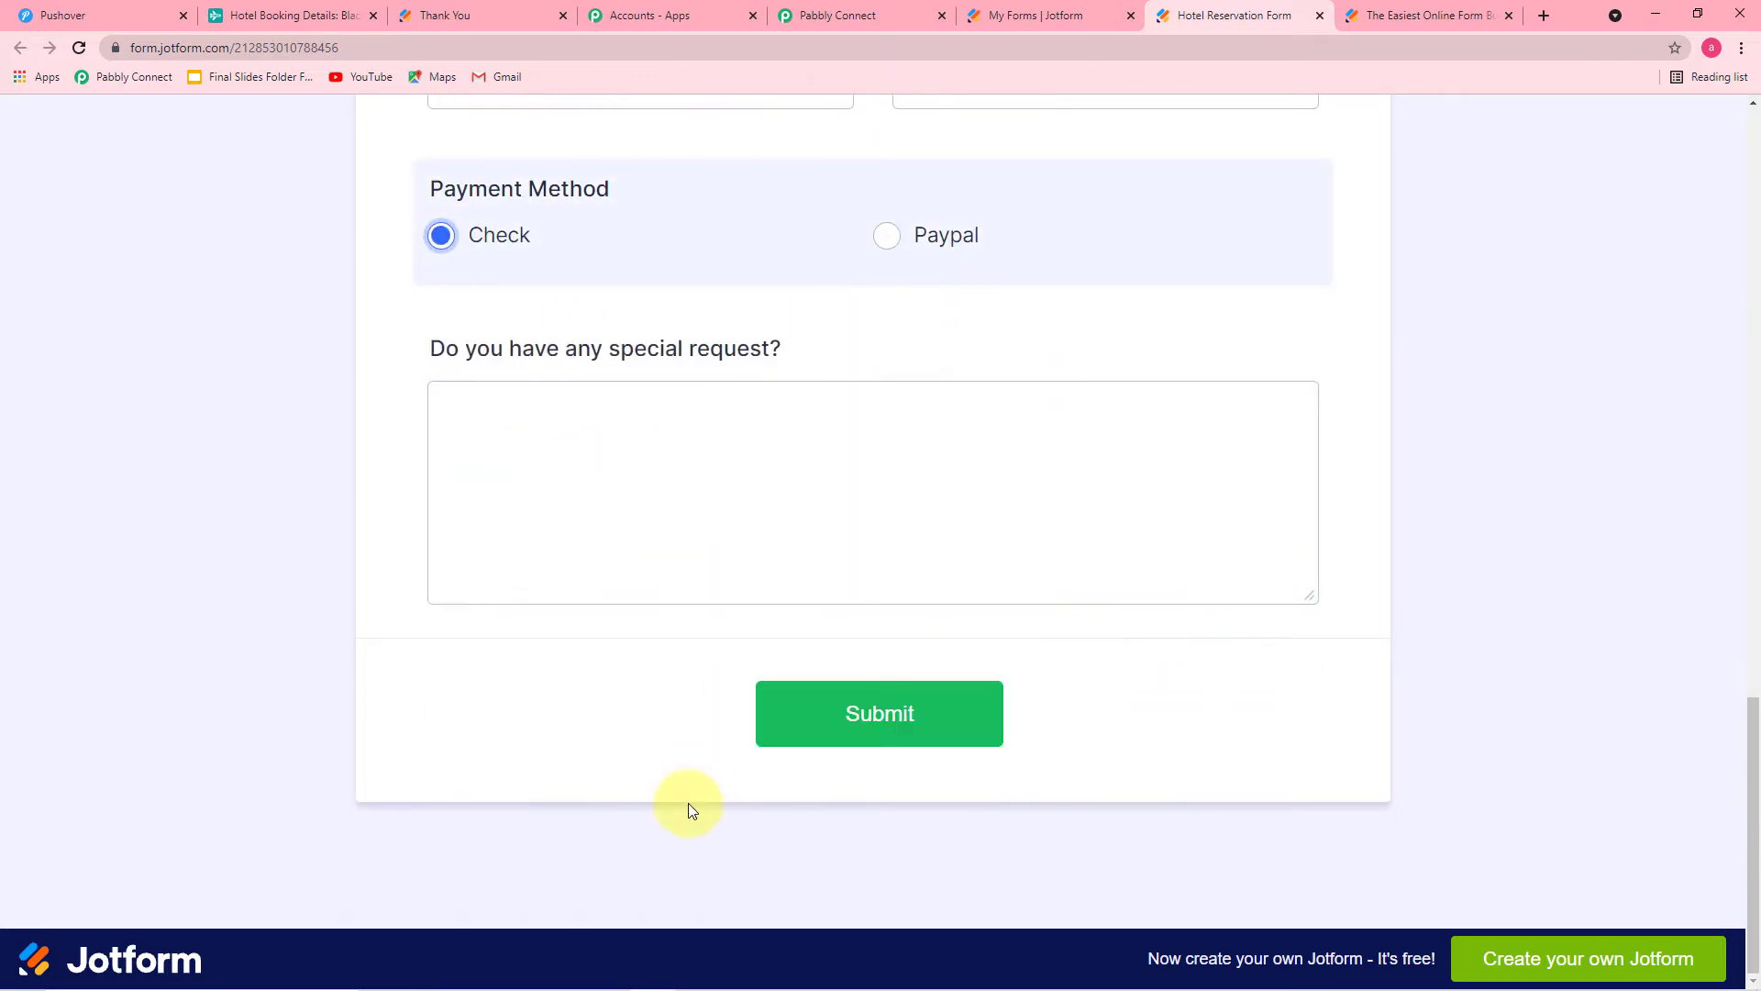
click(826, 693)
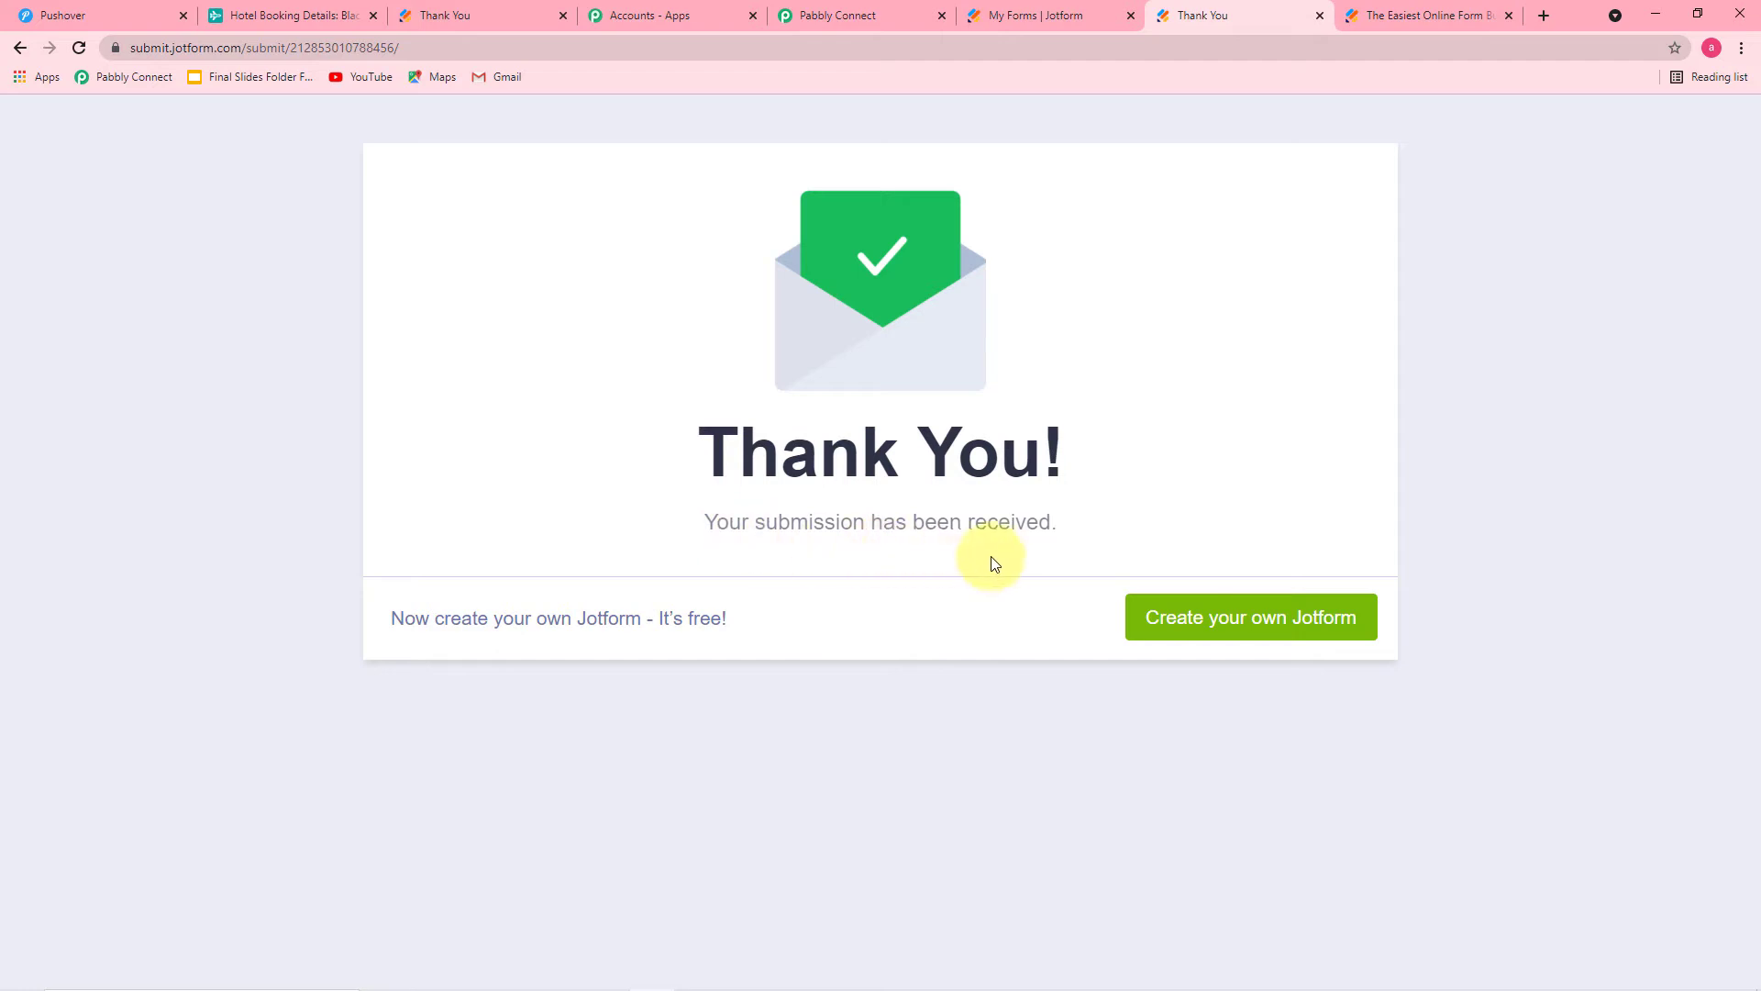
Switch to Pabbly Connect and review the submitted booking fields in the JotForm trigger's webhook response.
click(859, 19)
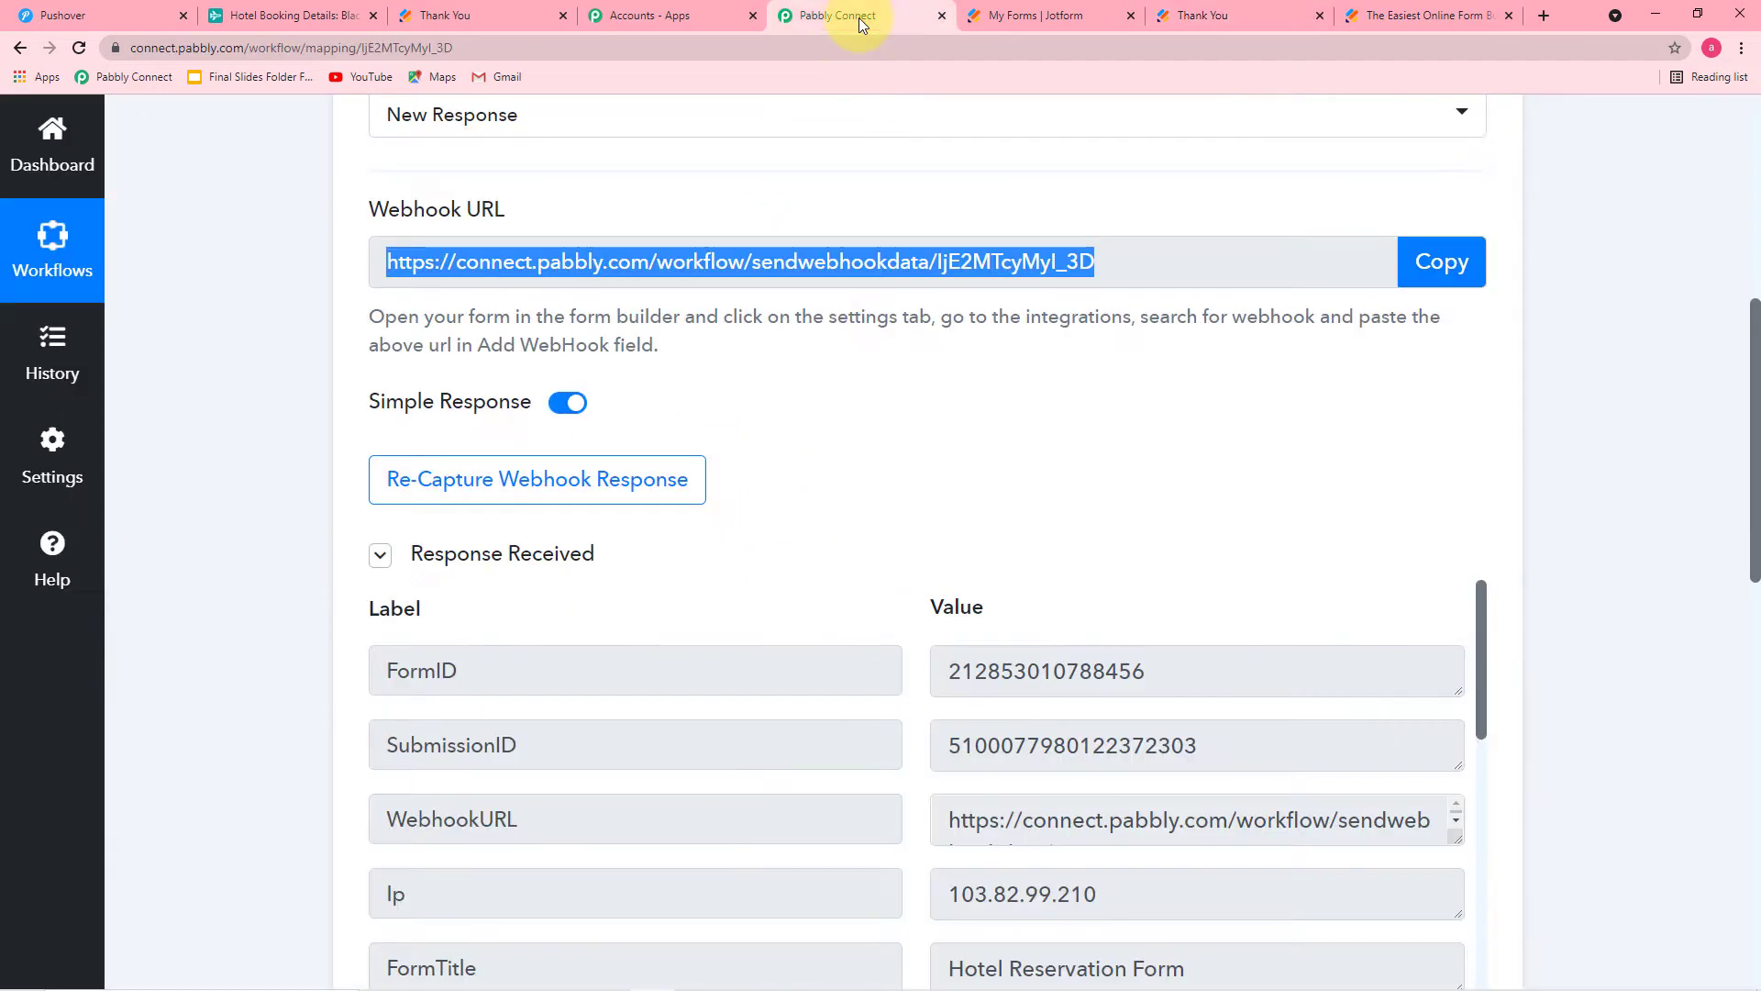
scroll(787, 396, down, 4)
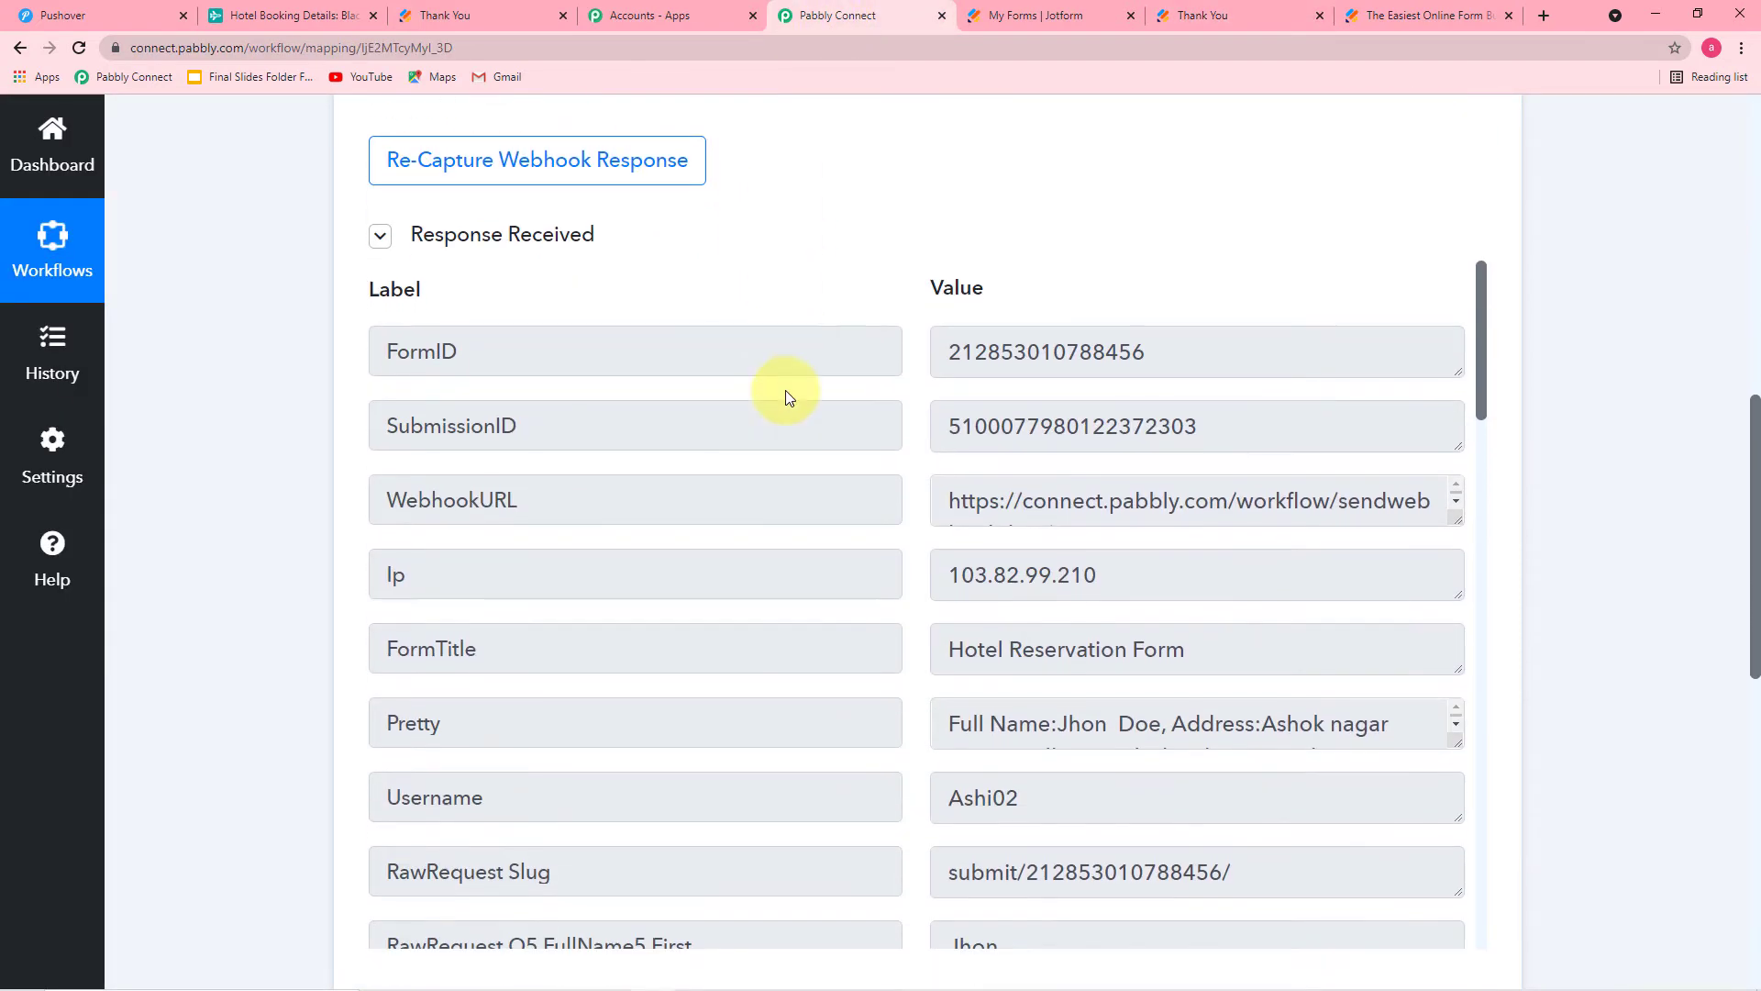
scroll(817, 511, down, 5)
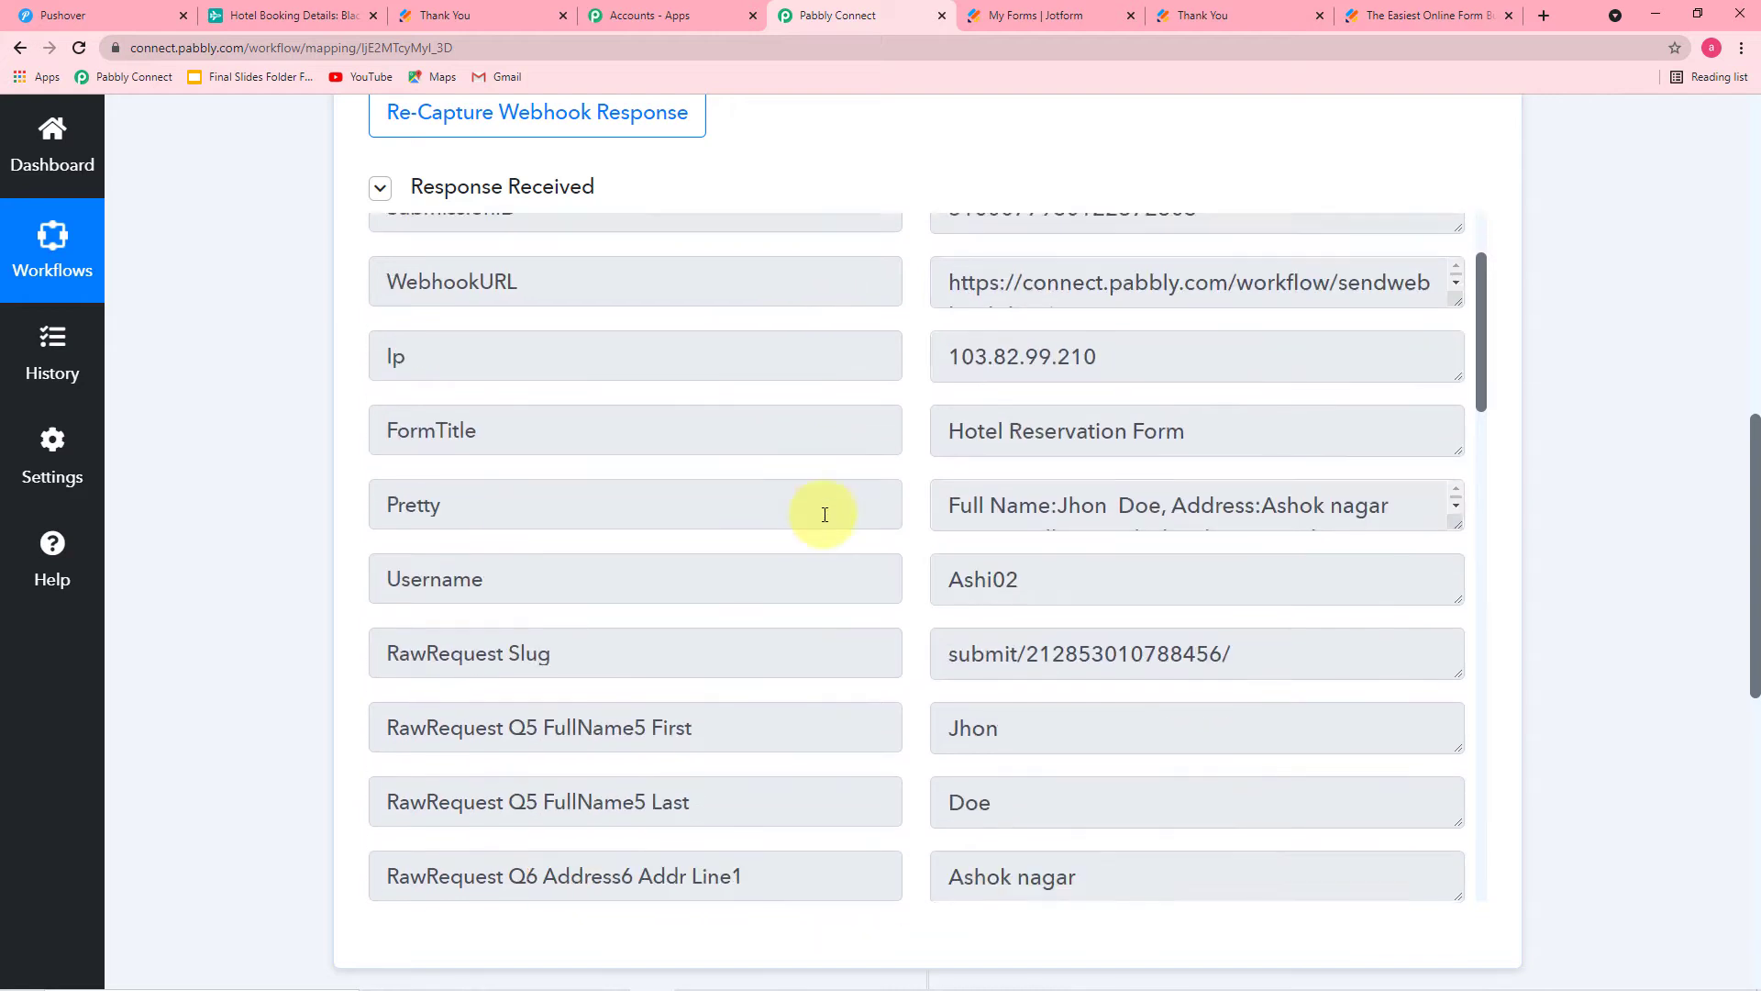
scroll(898, 509, down, 11)
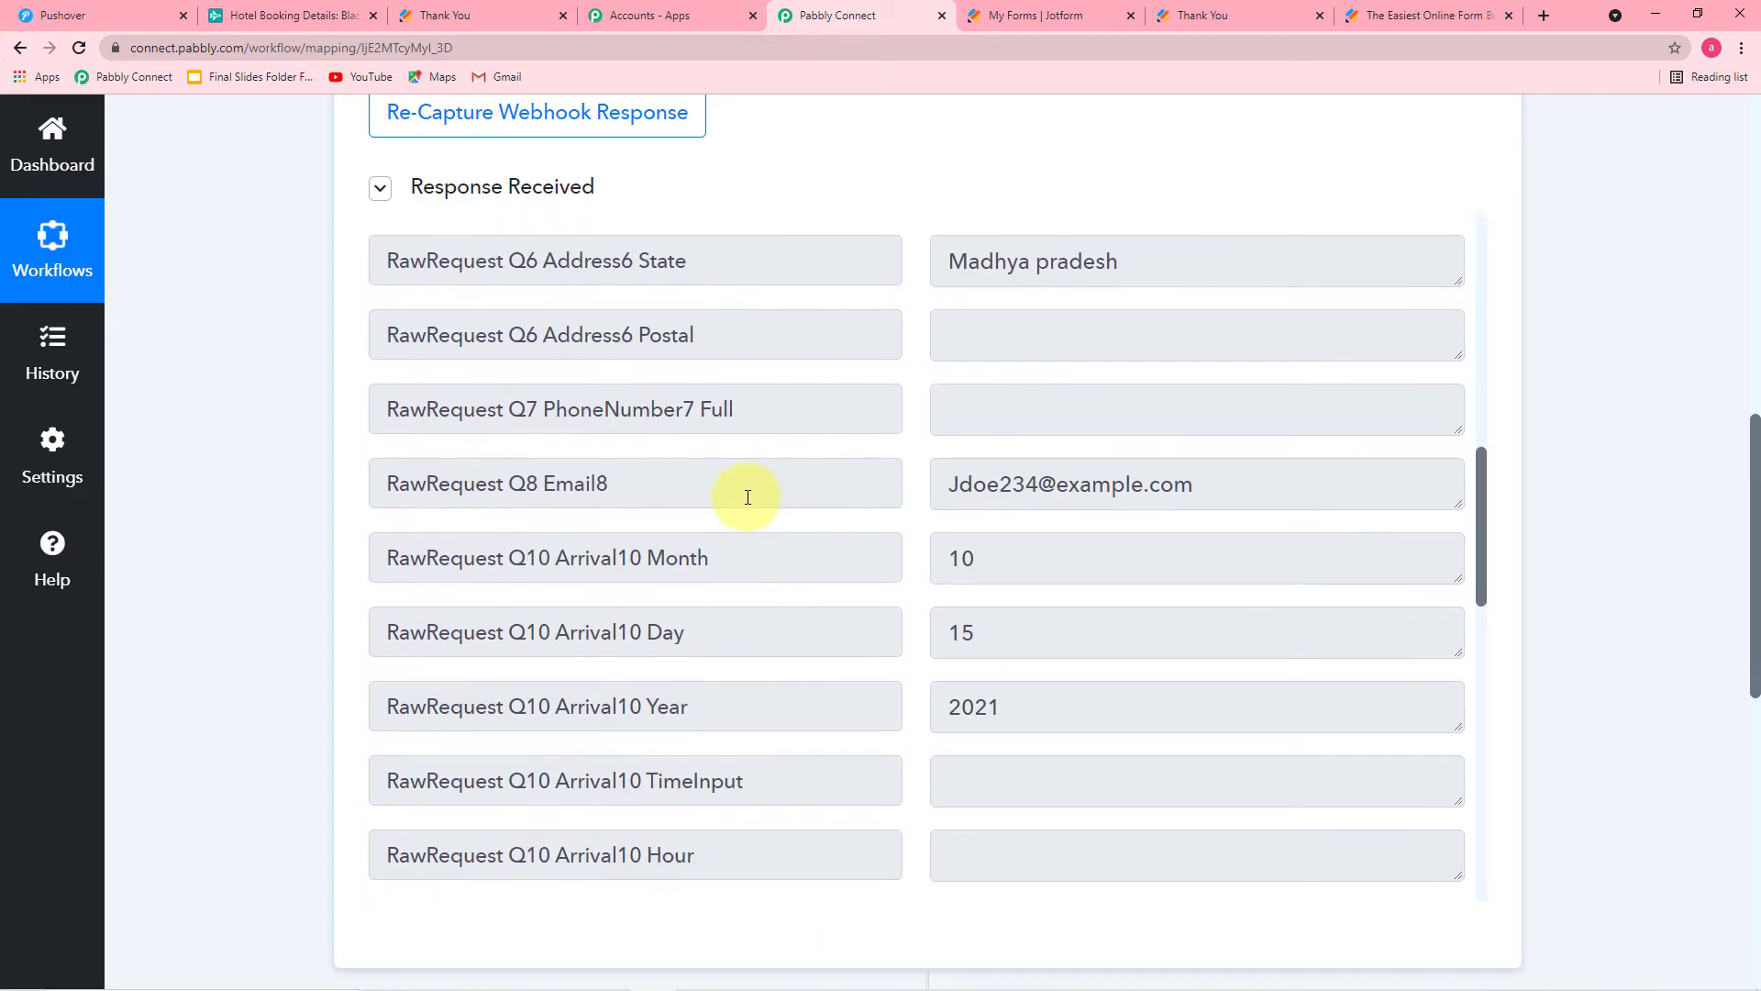
scroll(482, 452, down, 3)
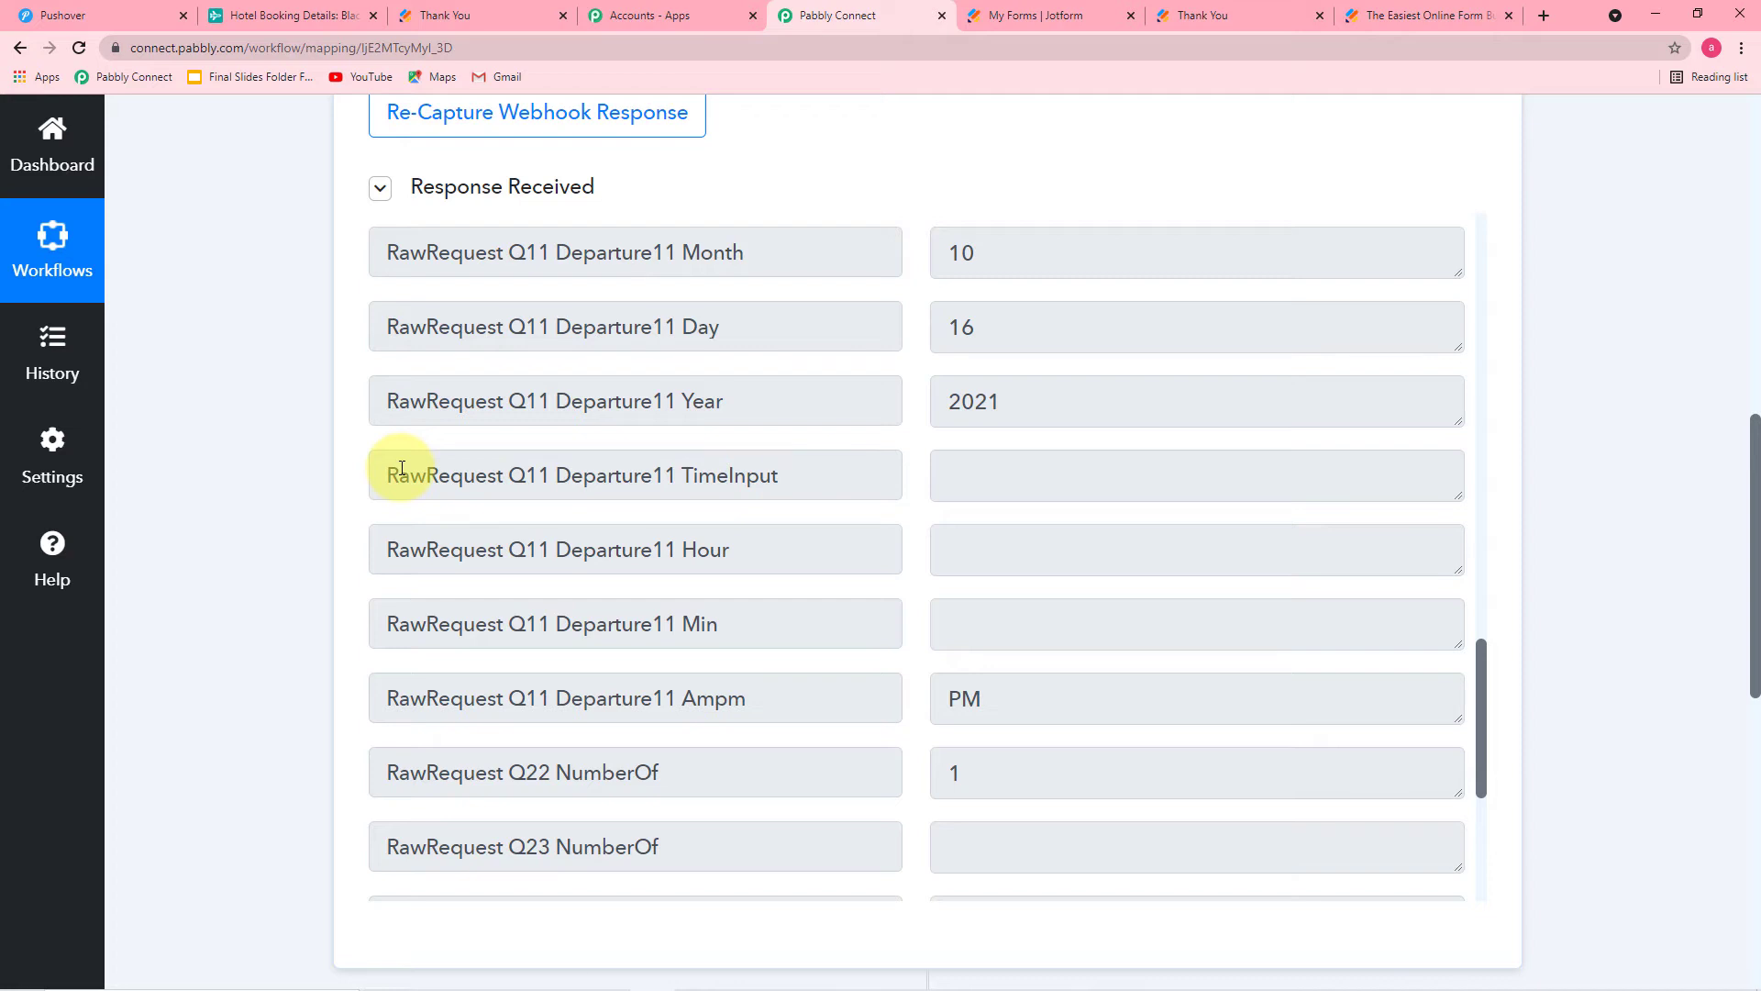
scroll(402, 468, down, 4)
scroll(248, 466, down, 6)
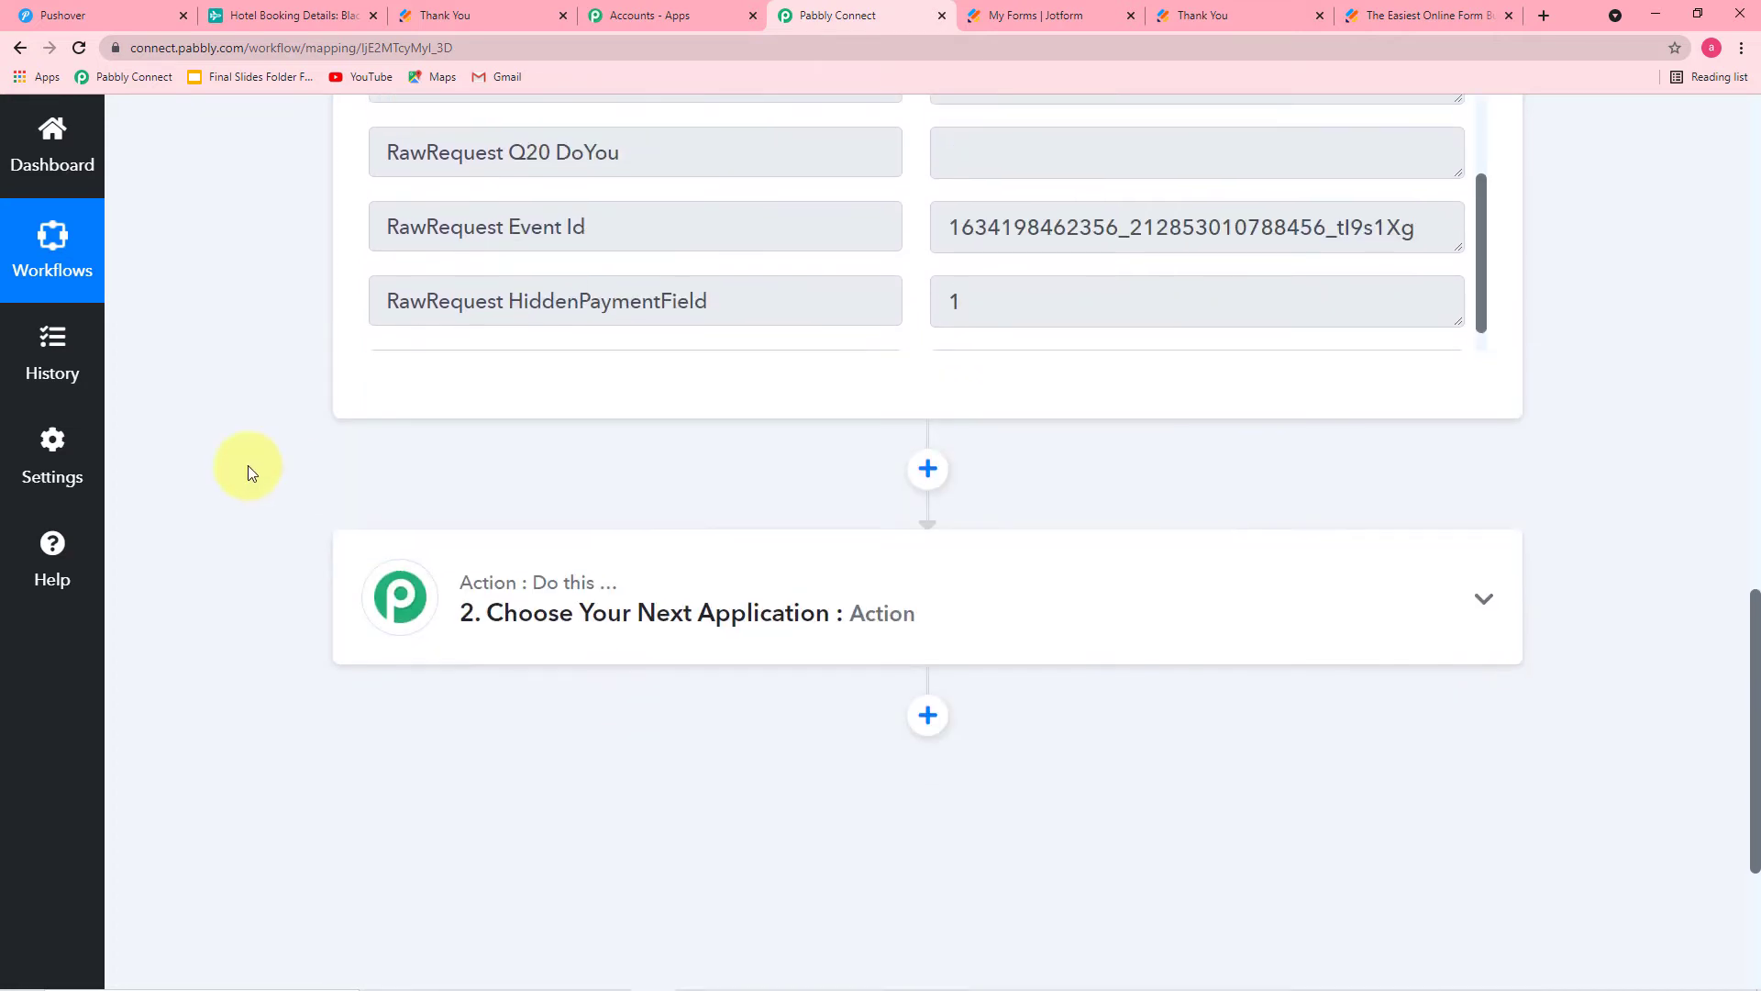
scroll(247, 465, down, 1)
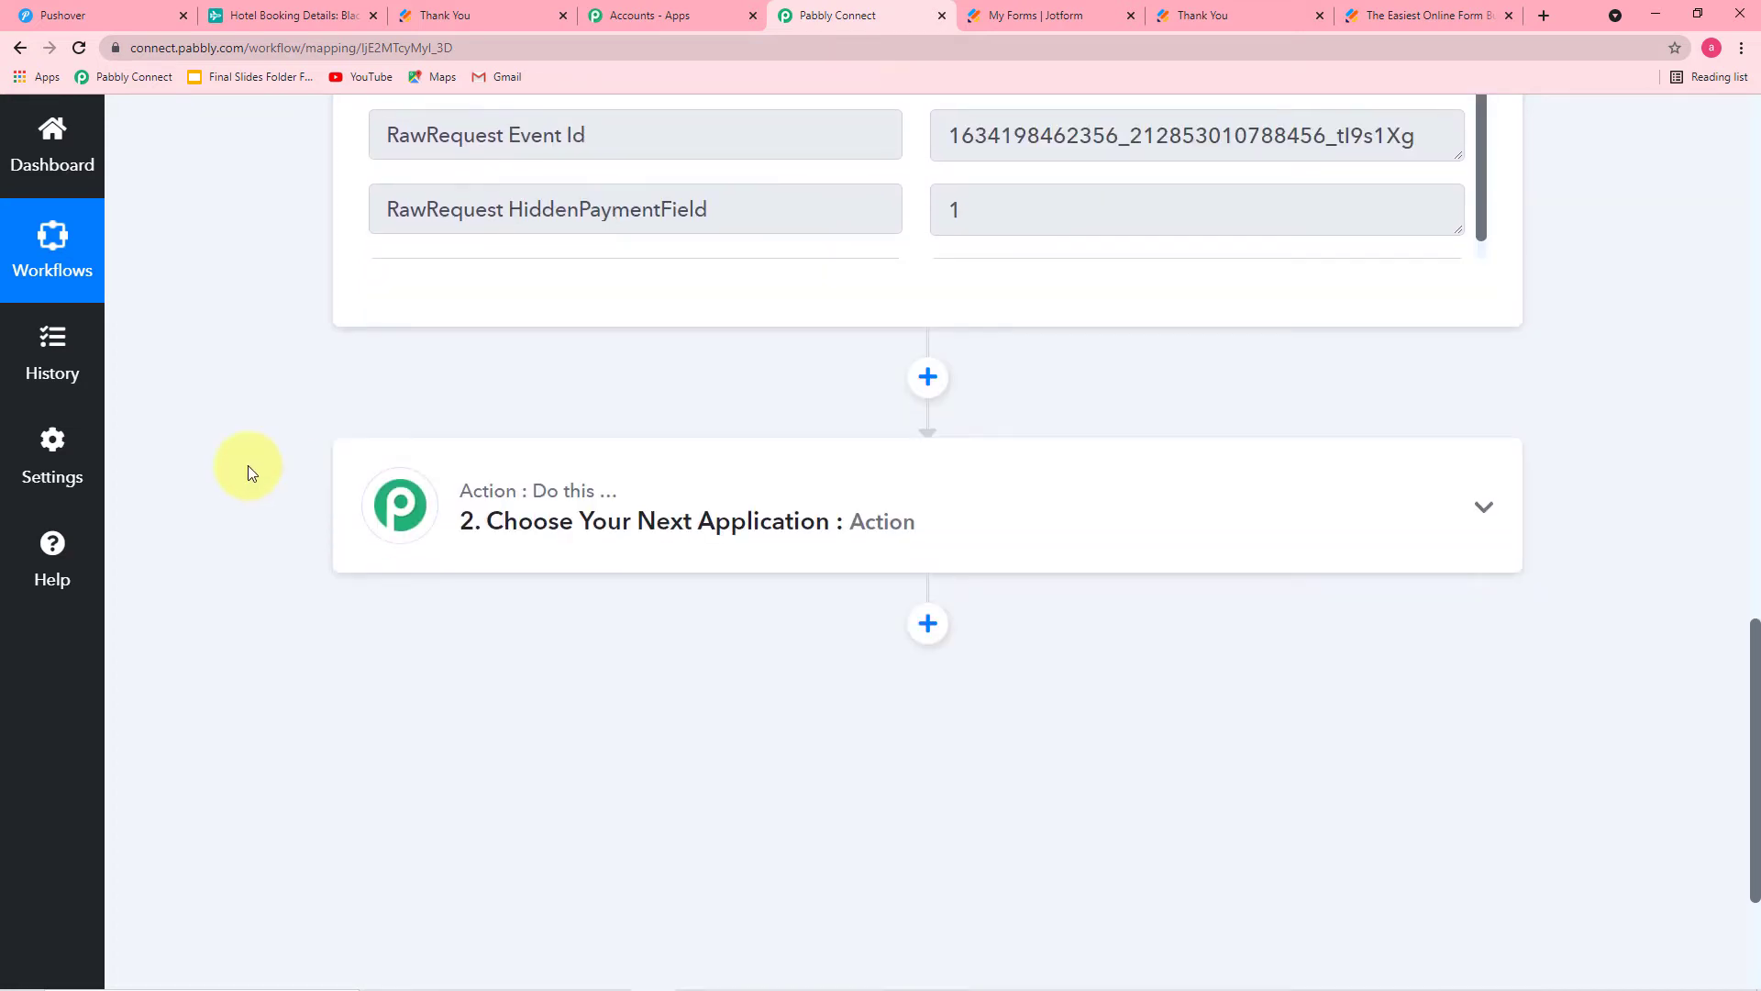
Set up the workflow's second step with Airtable as the app and Search Record as the action event.
click(597, 514)
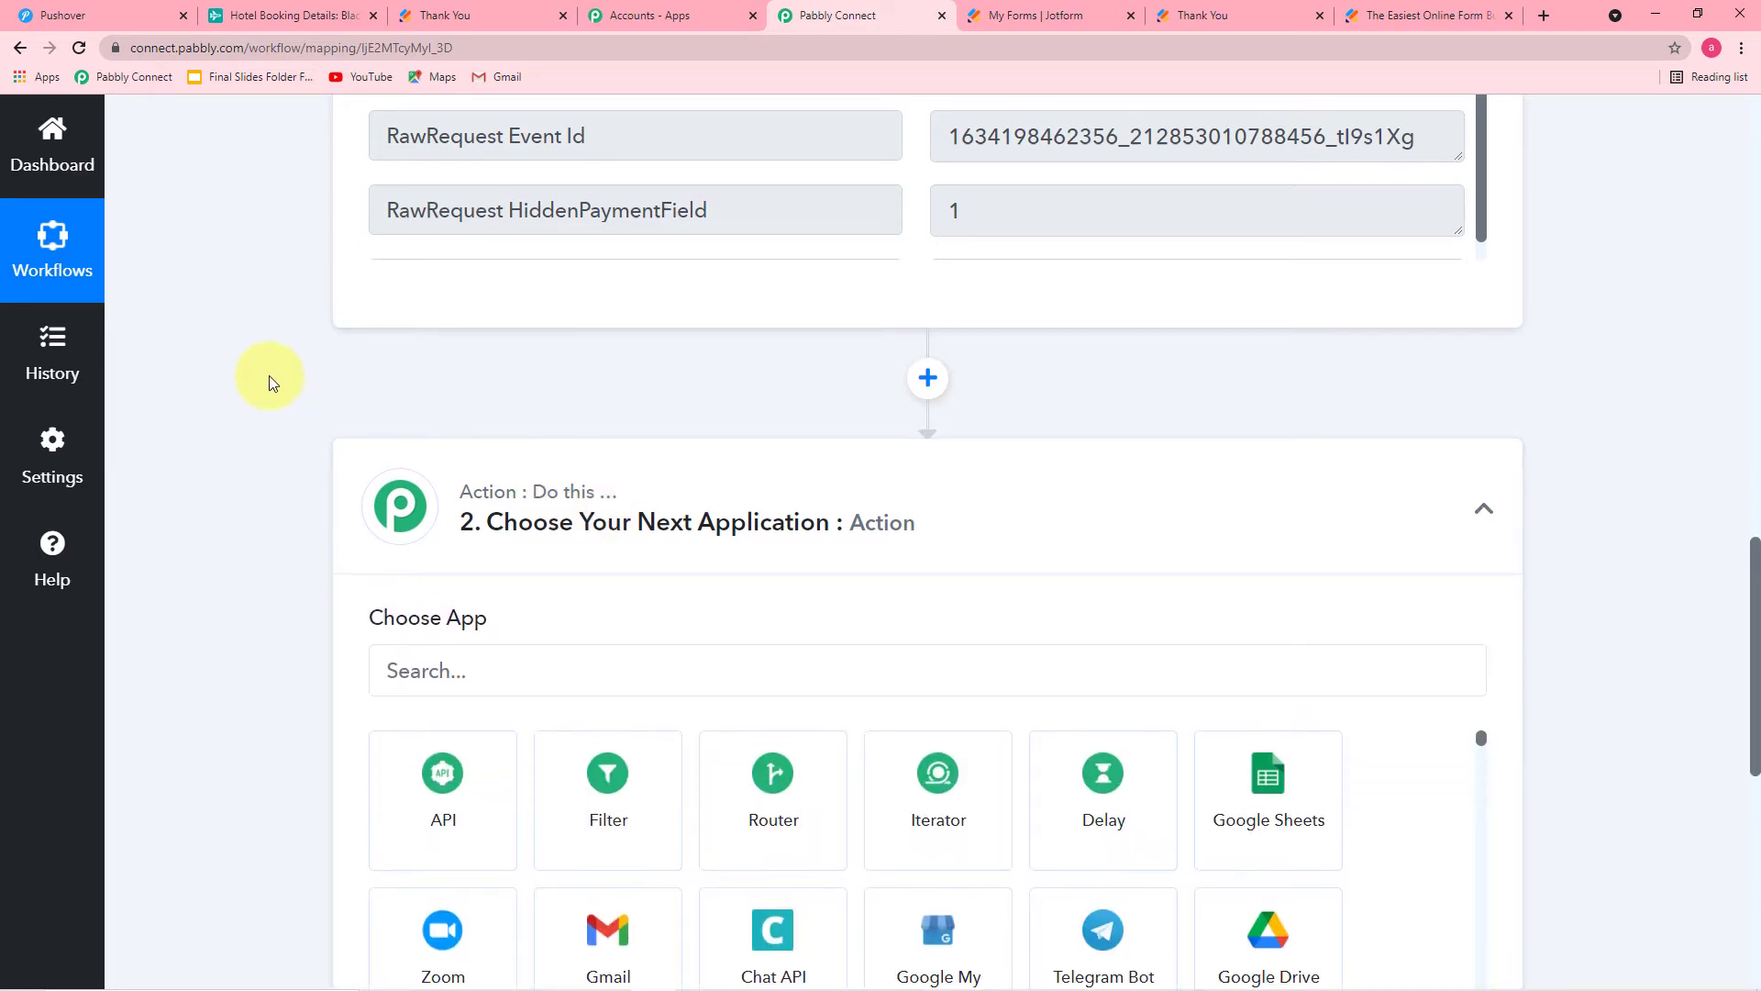
scroll(269, 377, up, 5)
scroll(704, 466, up, 2)
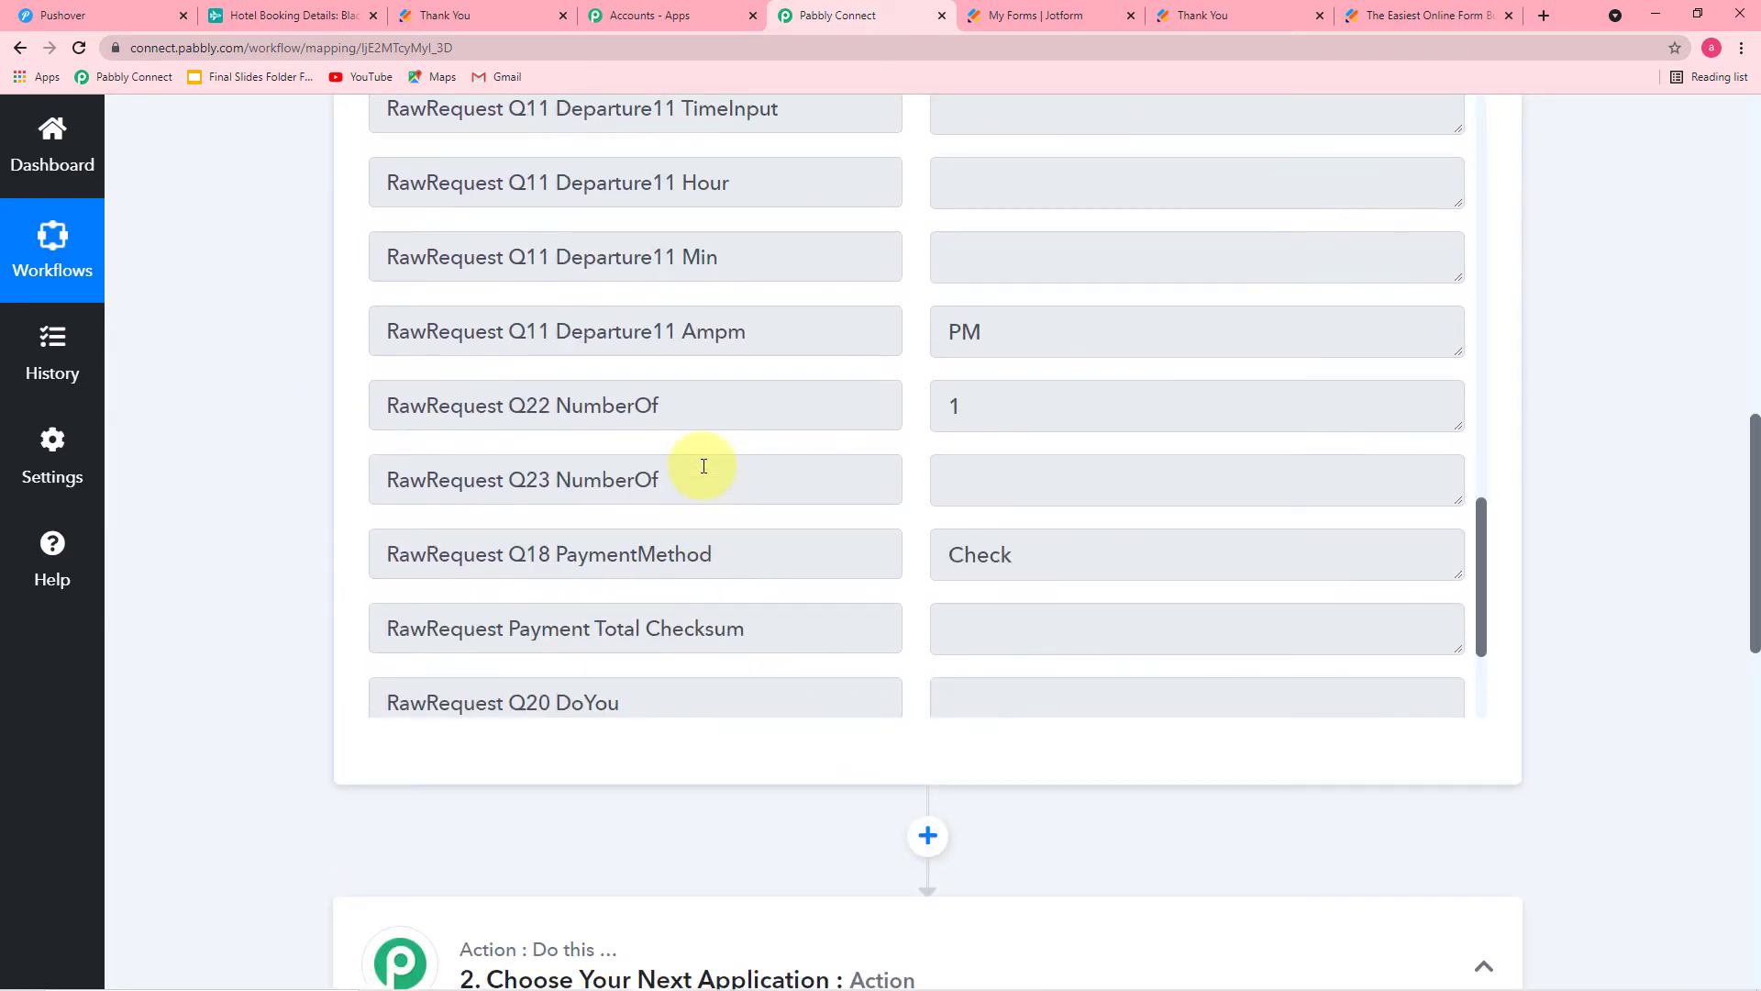
scroll(798, 471, up, 7)
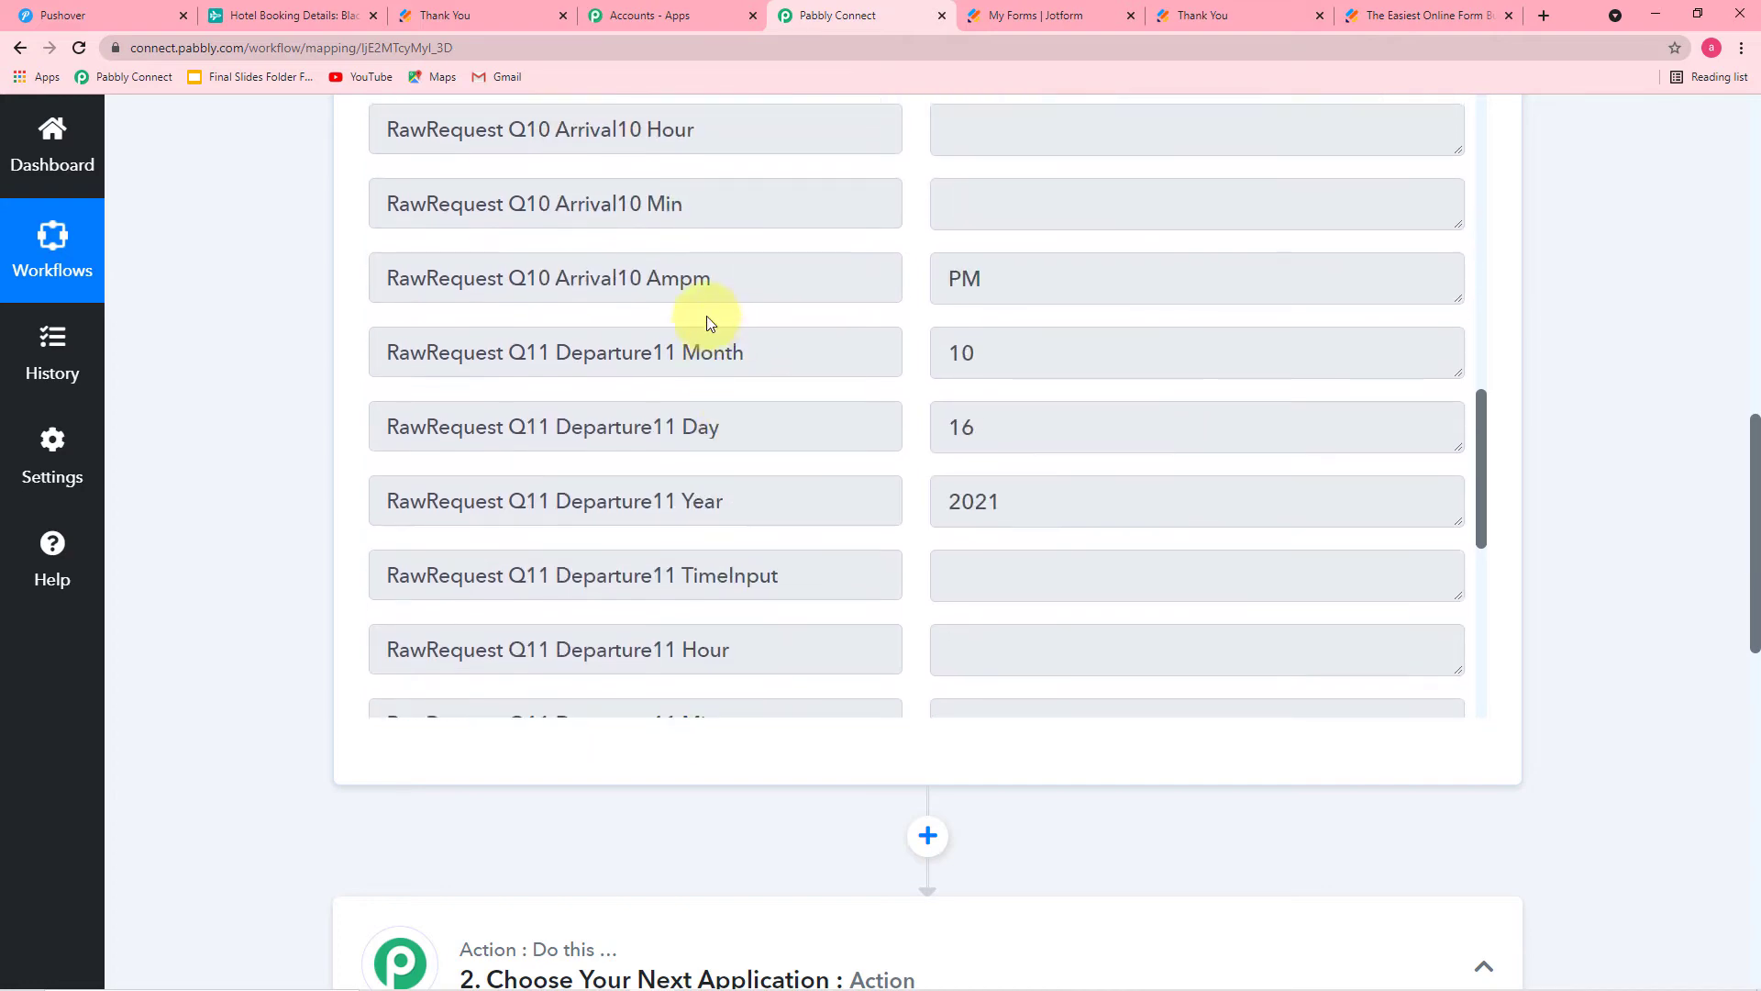
scroll(275, 332, up, 3)
scroll(257, 332, down, 12)
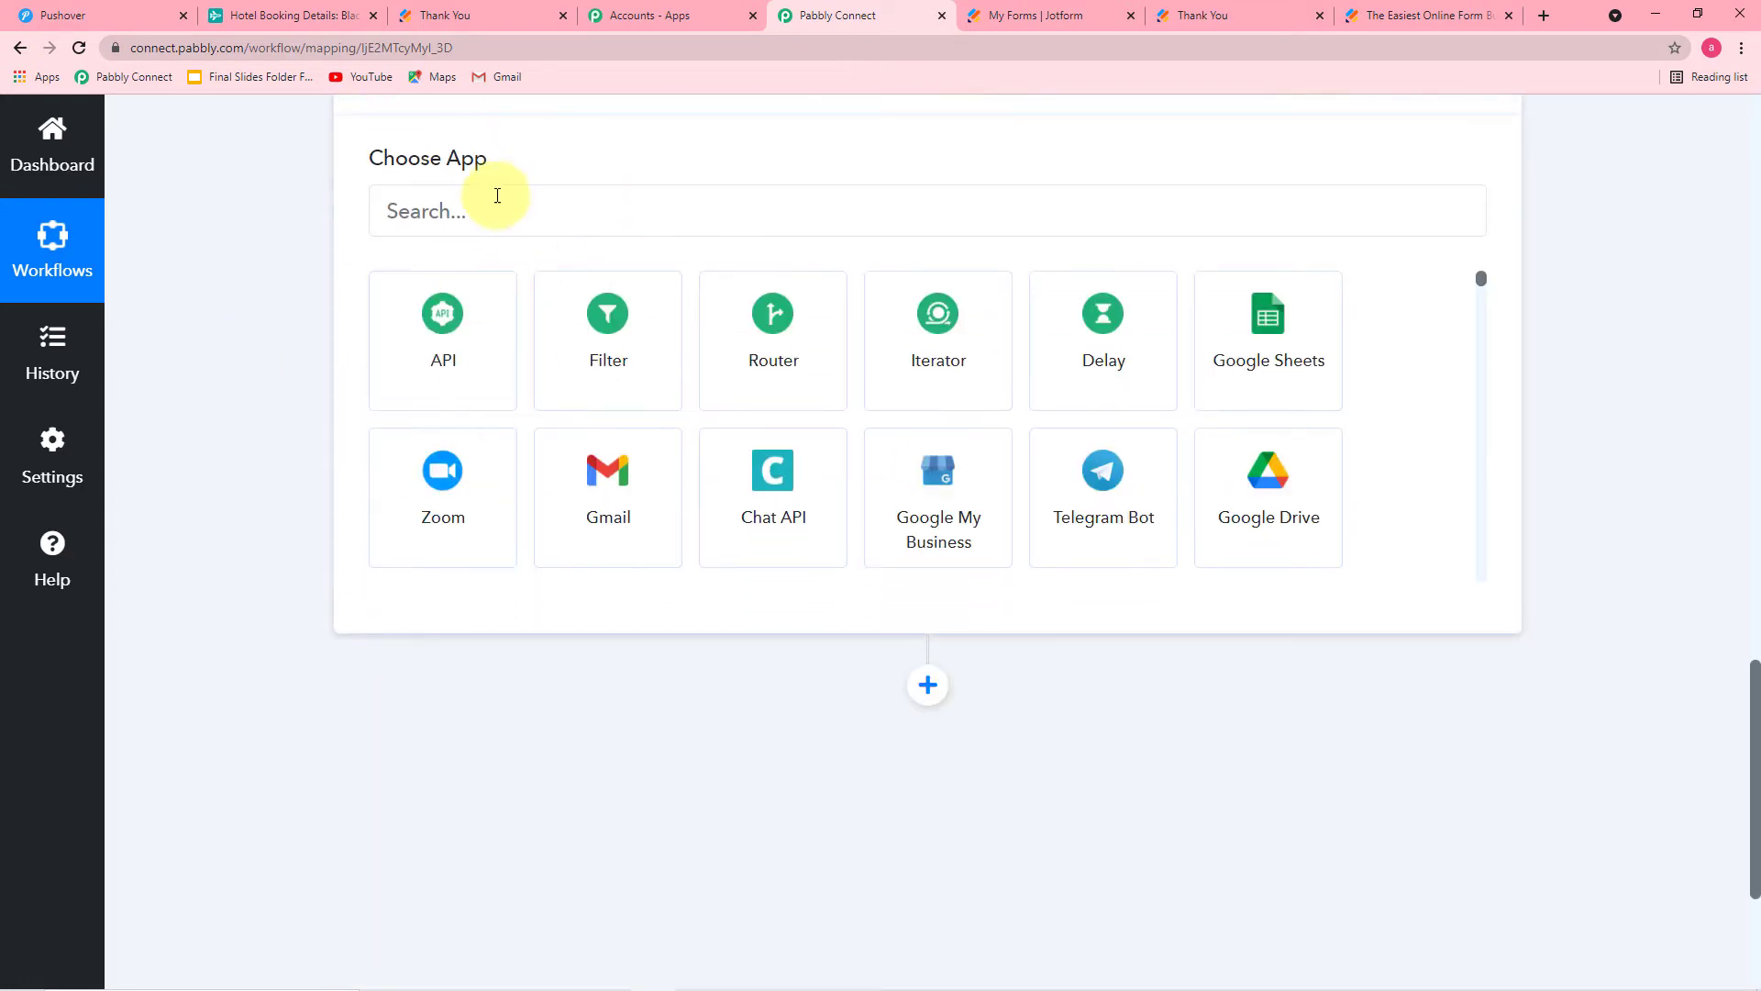
click(590, 226)
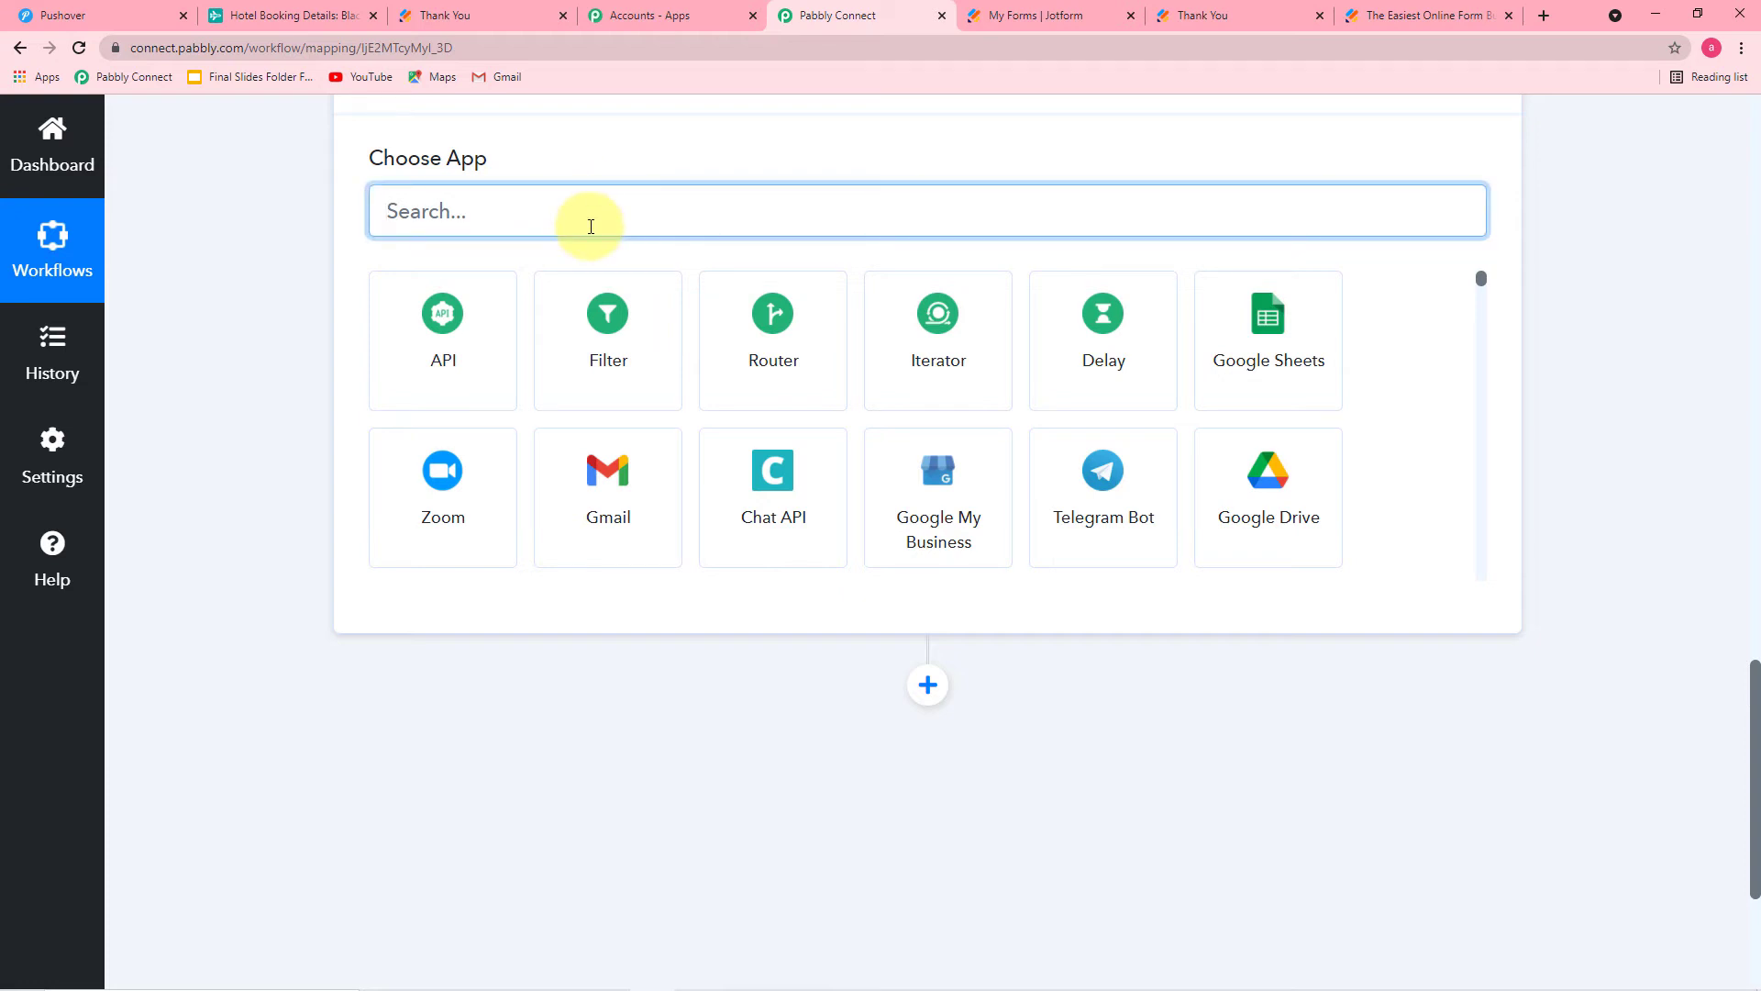
text(ai)
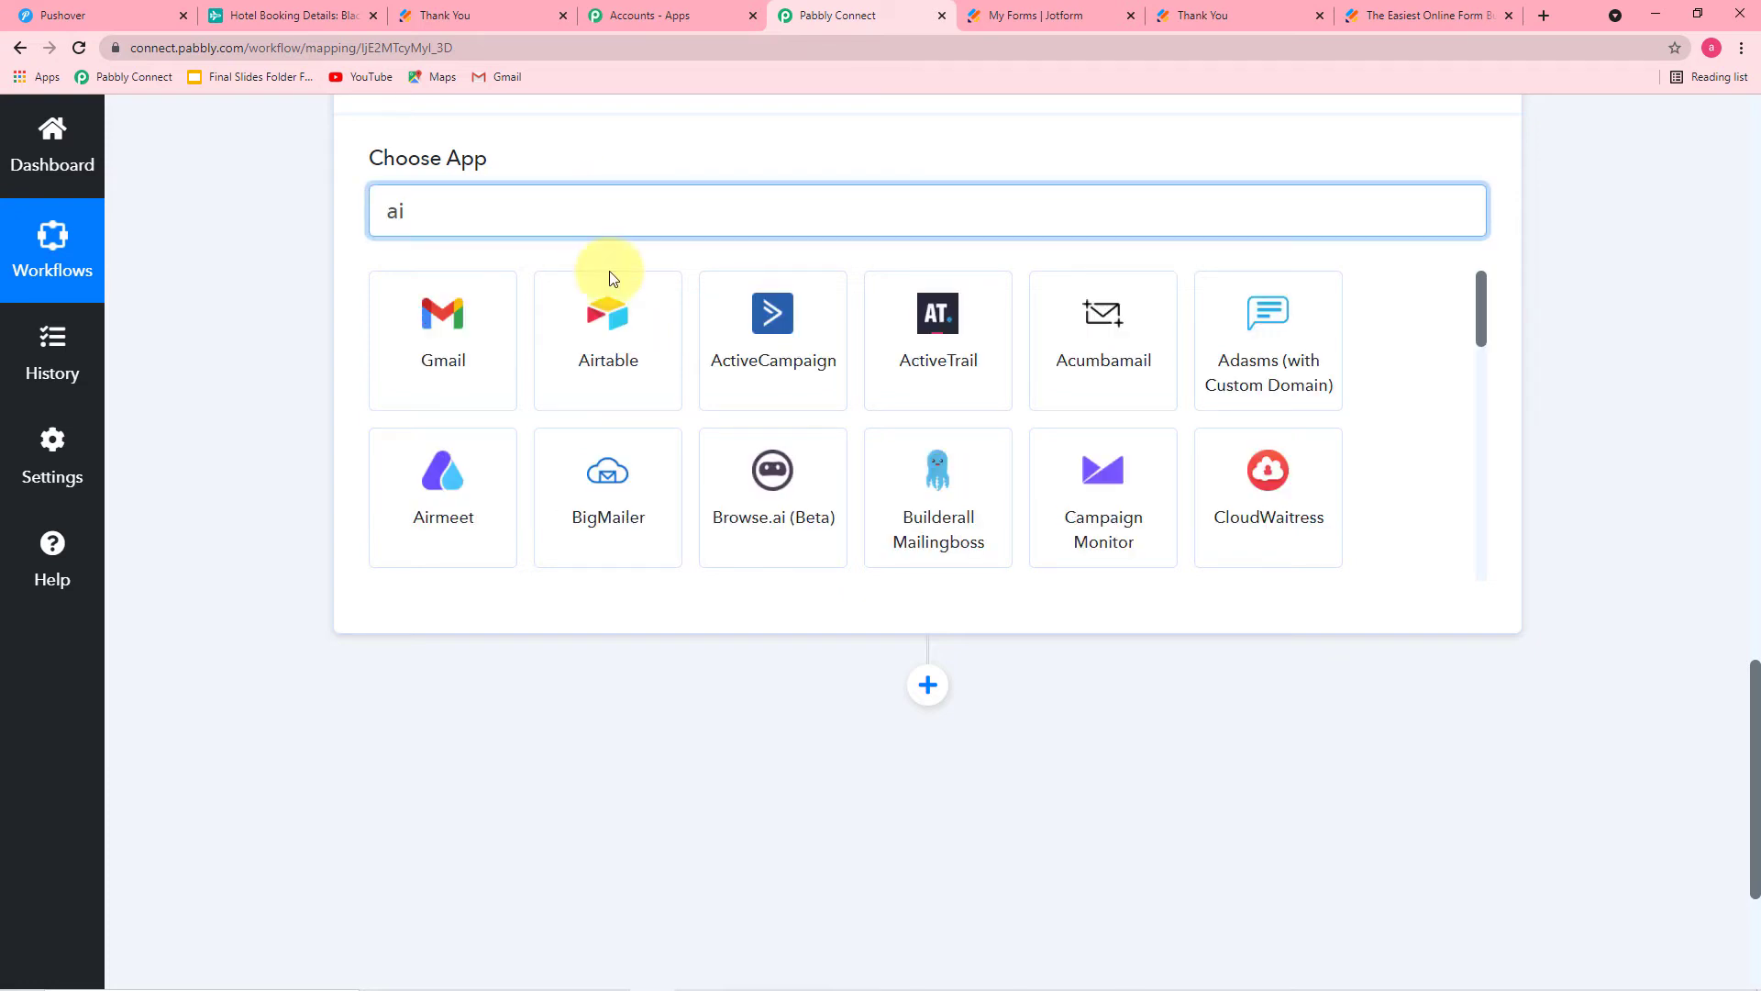
click(613, 278)
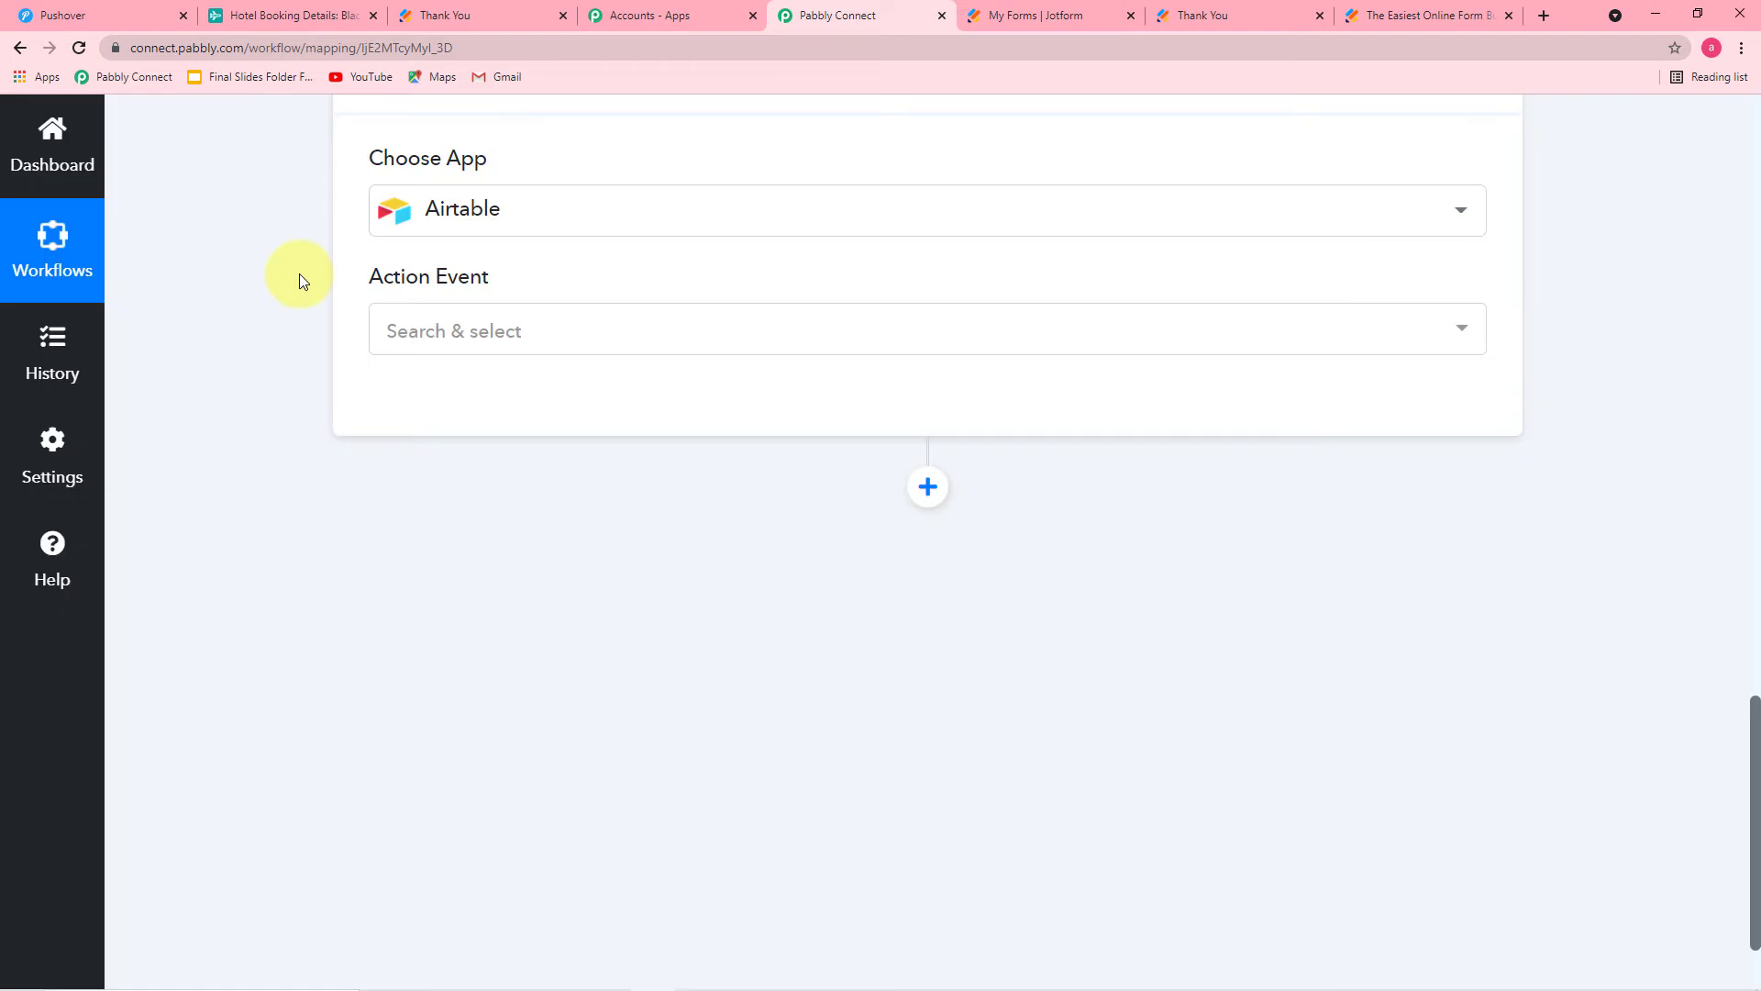
click(484, 338)
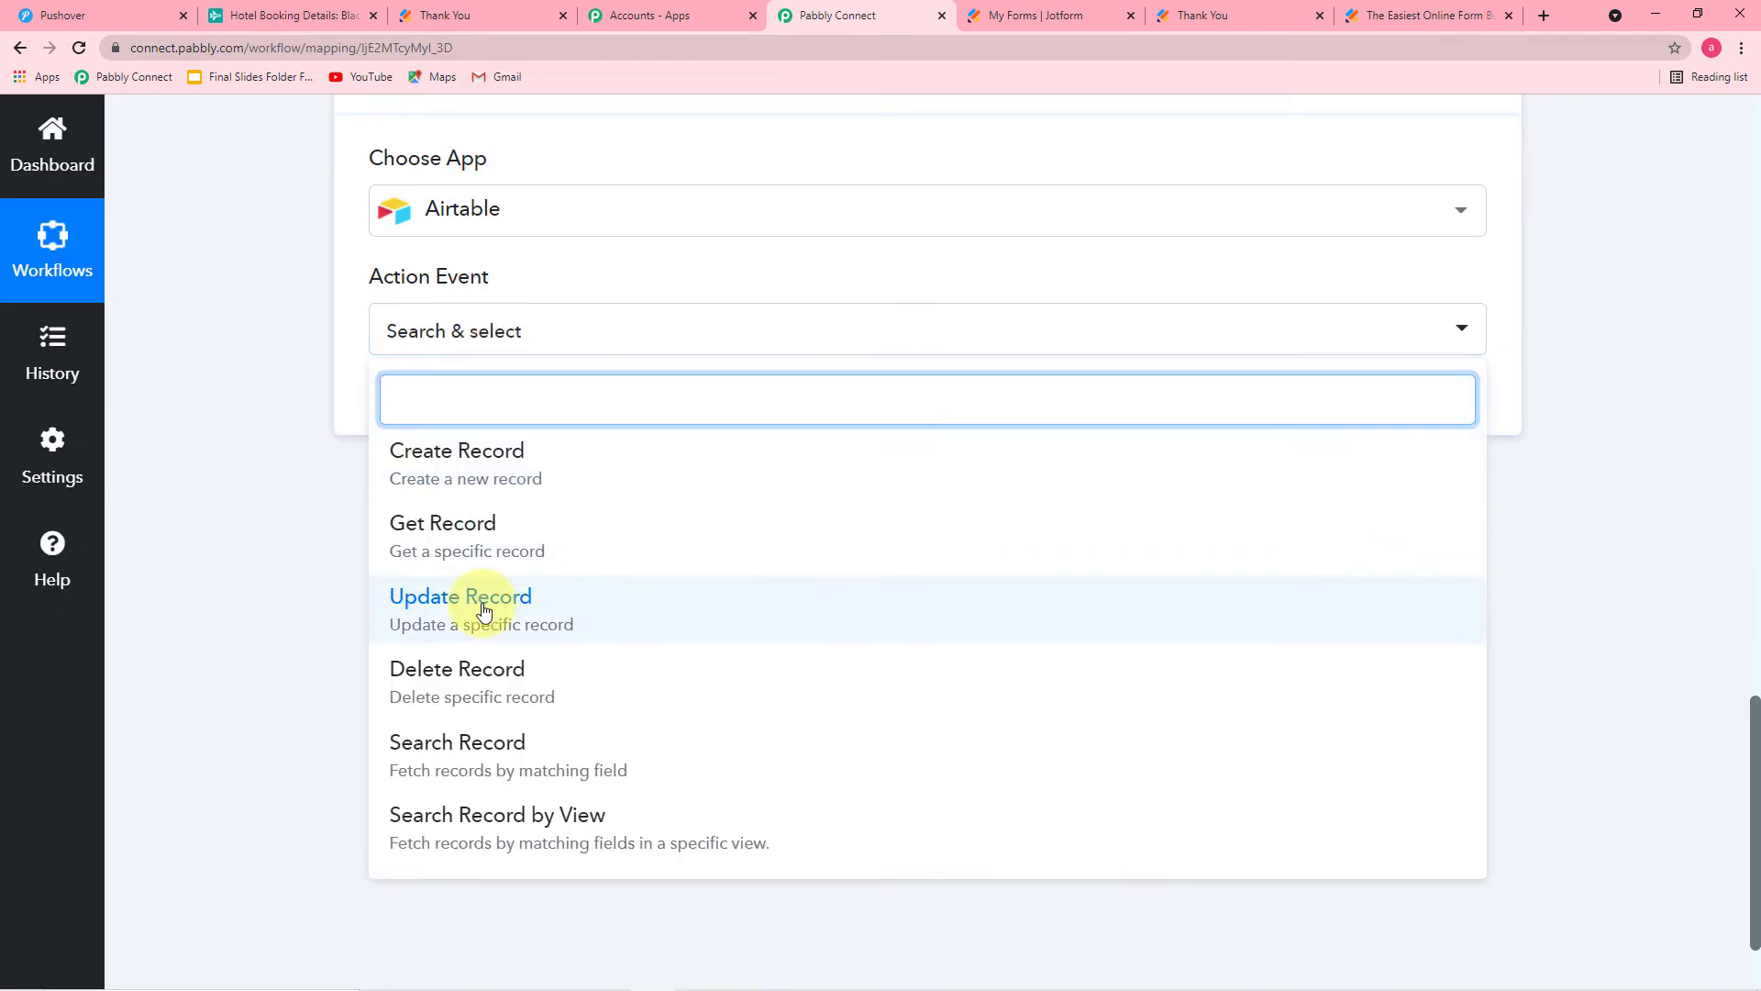
scroll(468, 611, down, 2)
click(469, 608)
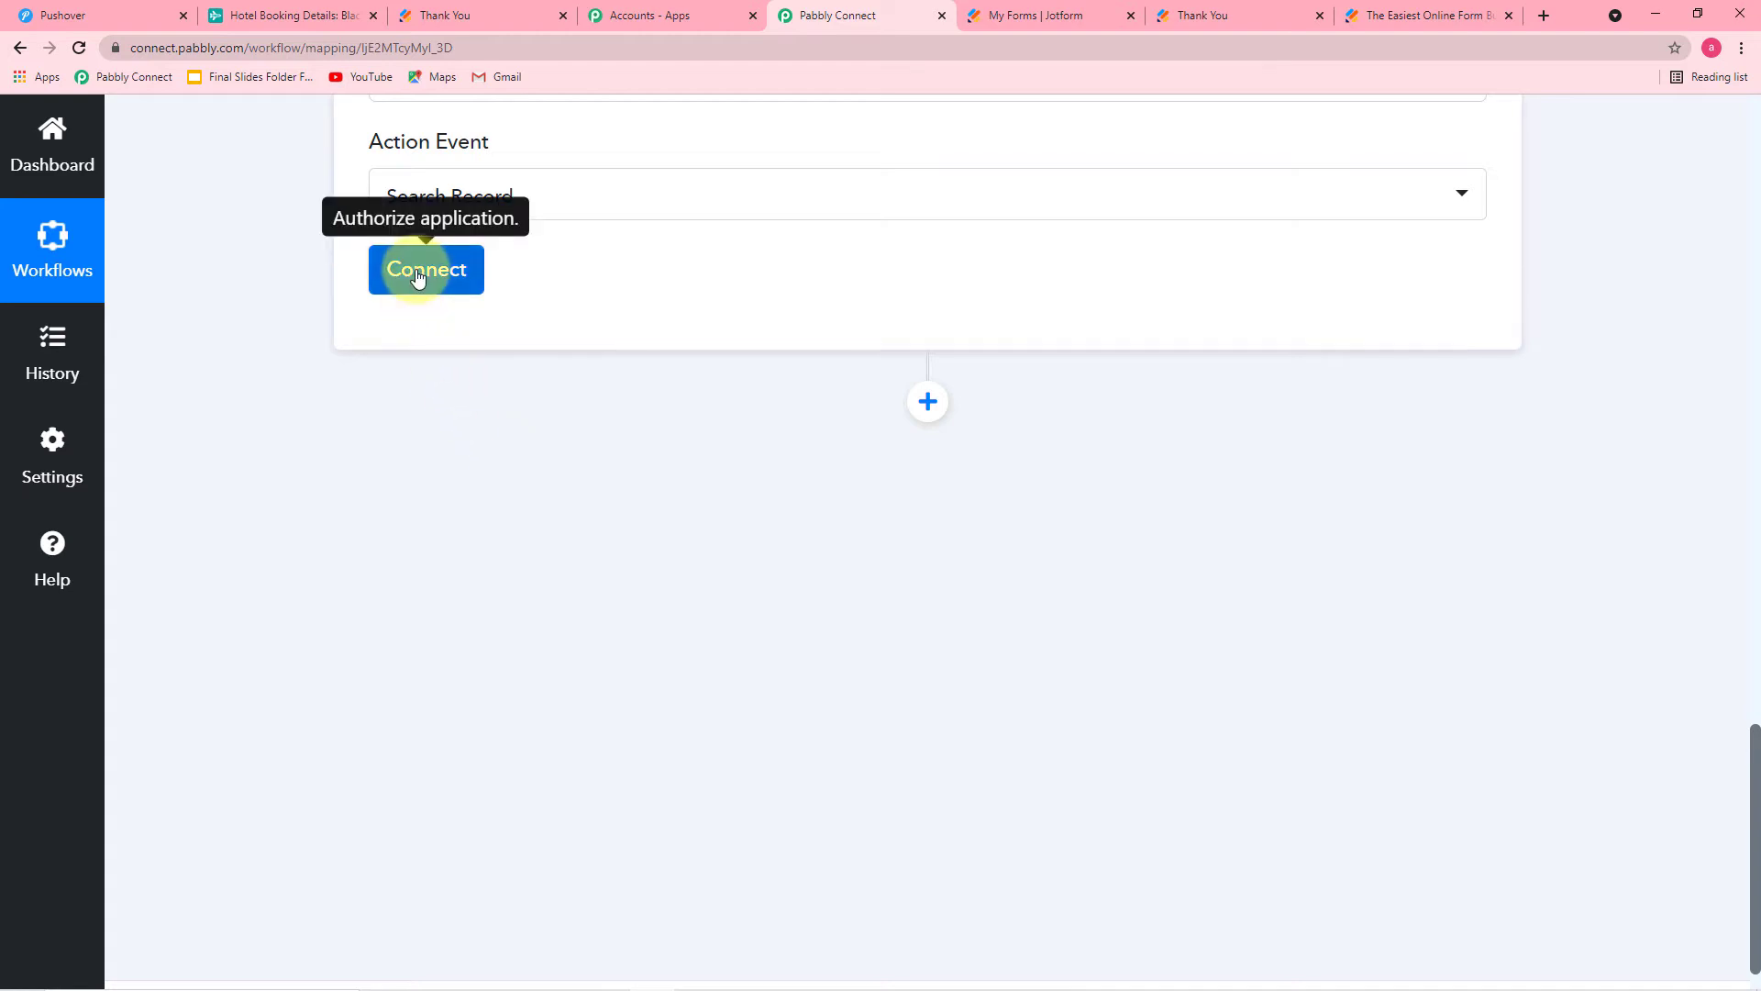
Start a new Airtable connection for the action and open the Airtable account page that provides the API key.
click(389, 279)
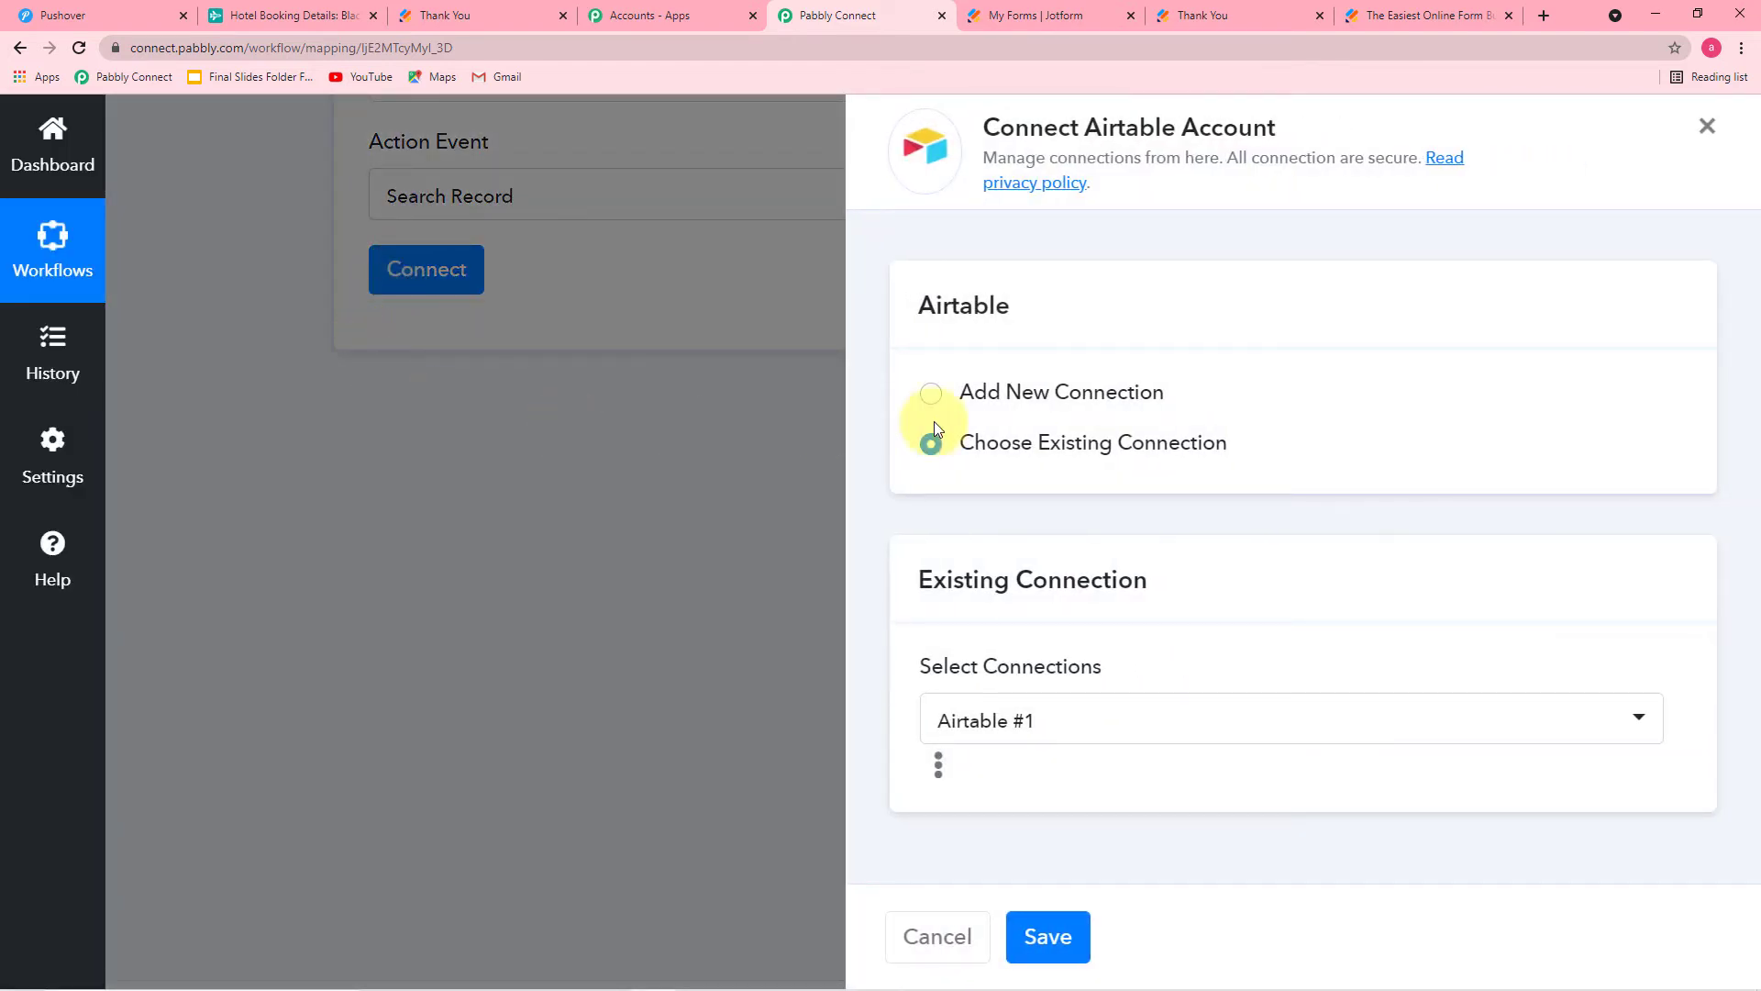
click(932, 395)
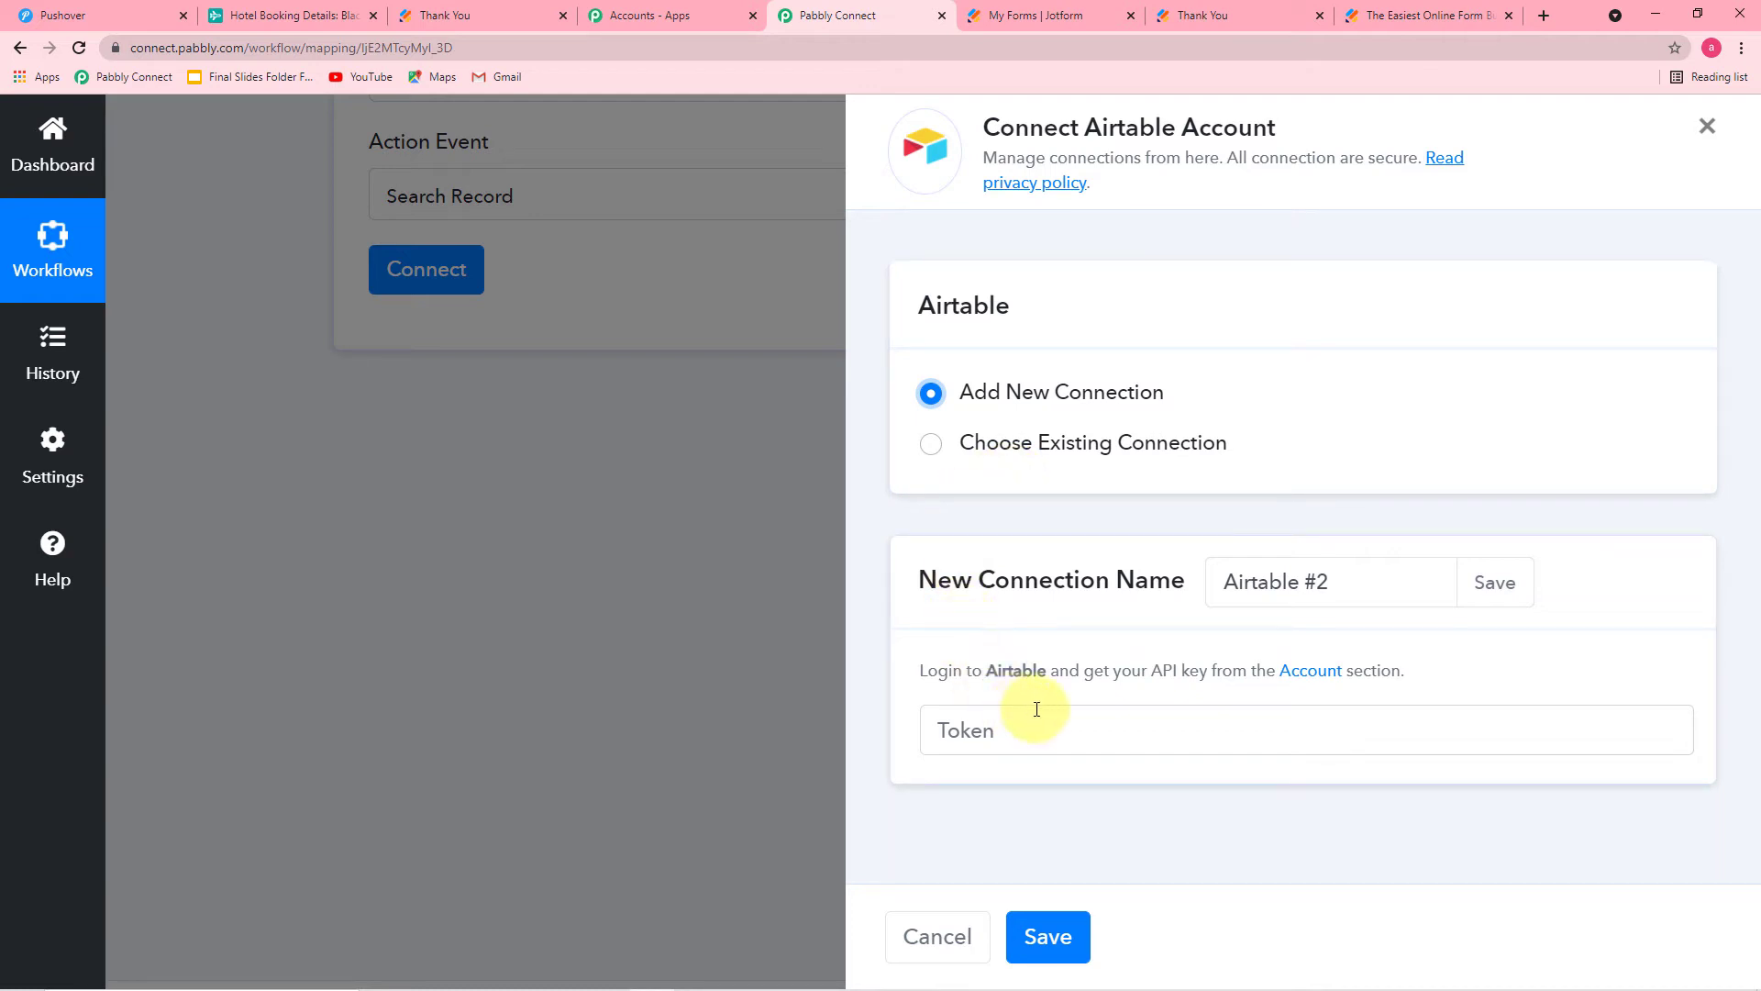
click(1309, 673)
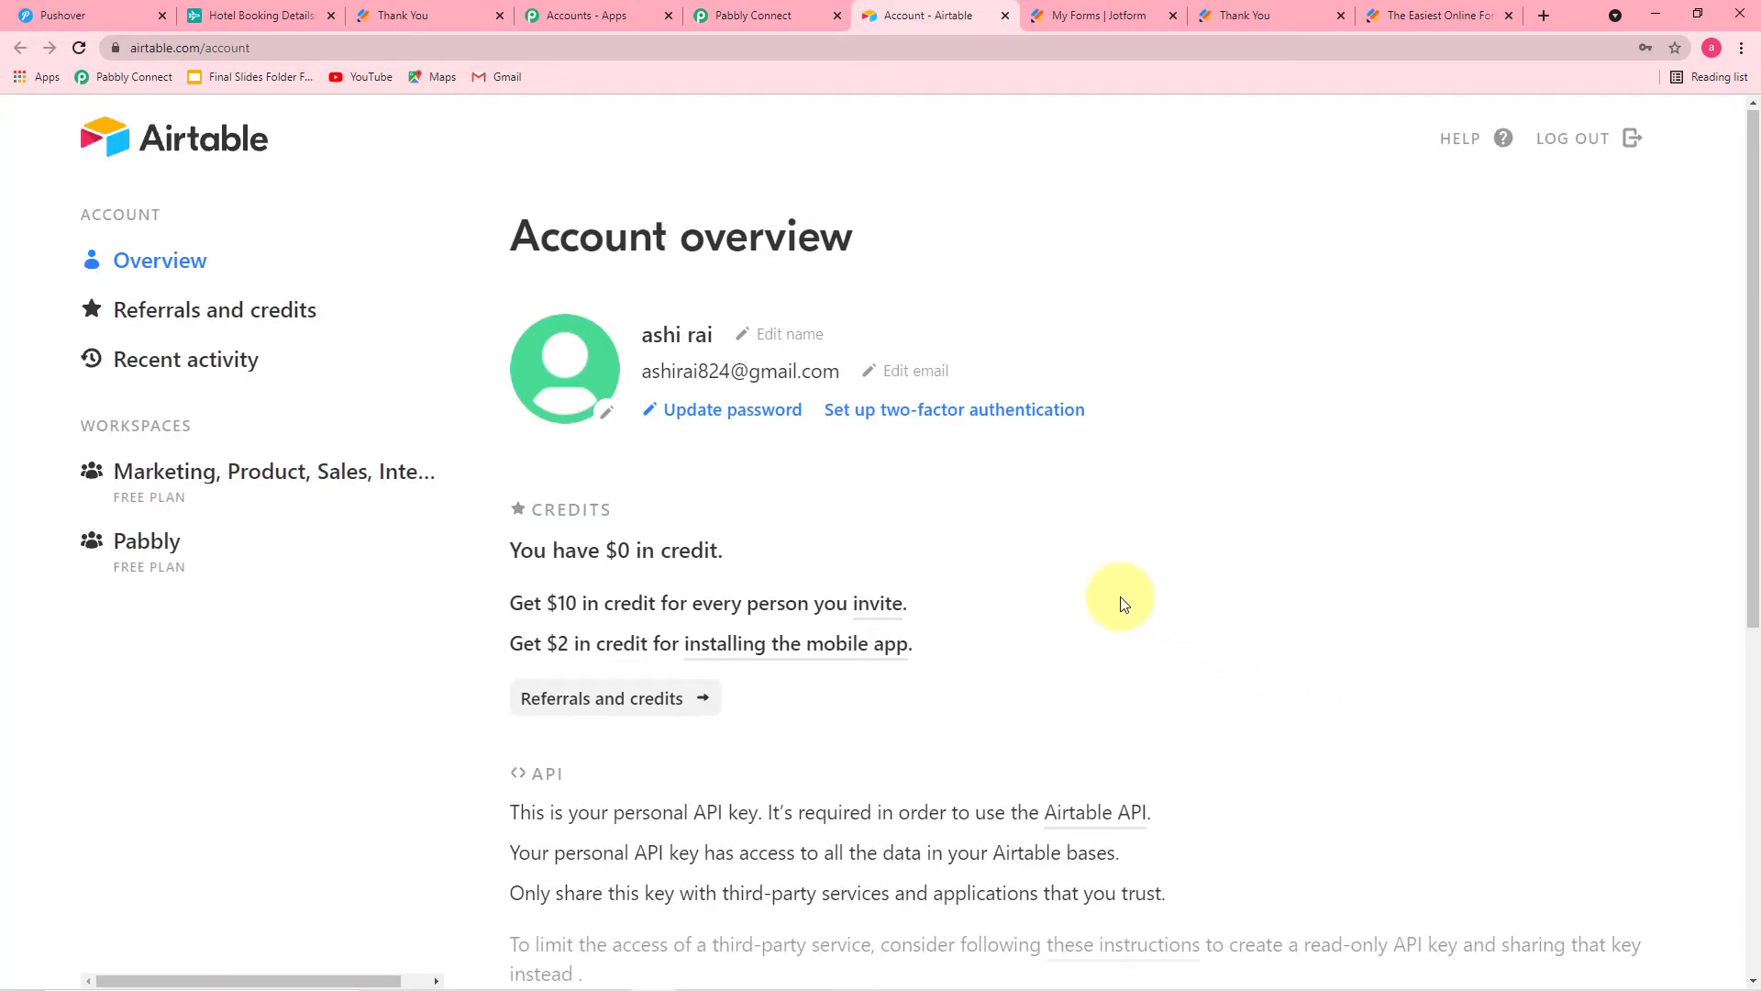
Copy the personal API key from the API section of the Airtable account overview.
scroll(1123, 597, down, 3)
scroll(765, 735, down, 2)
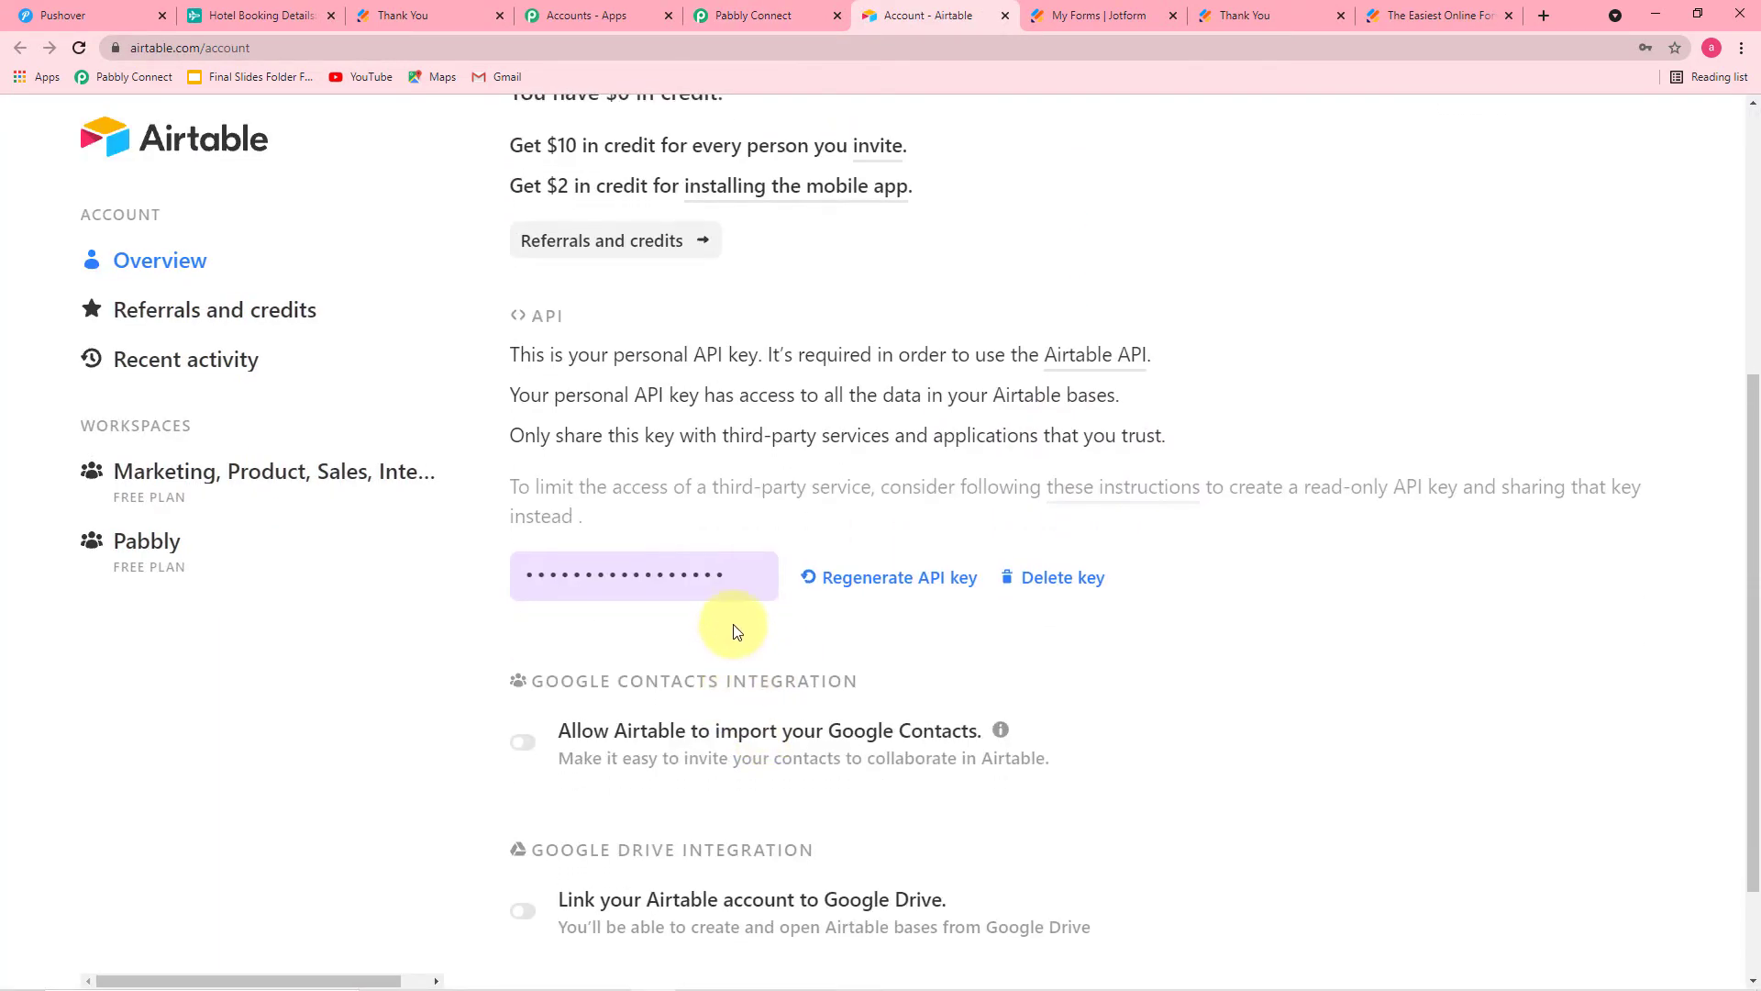
click(728, 580)
right_click(695, 580)
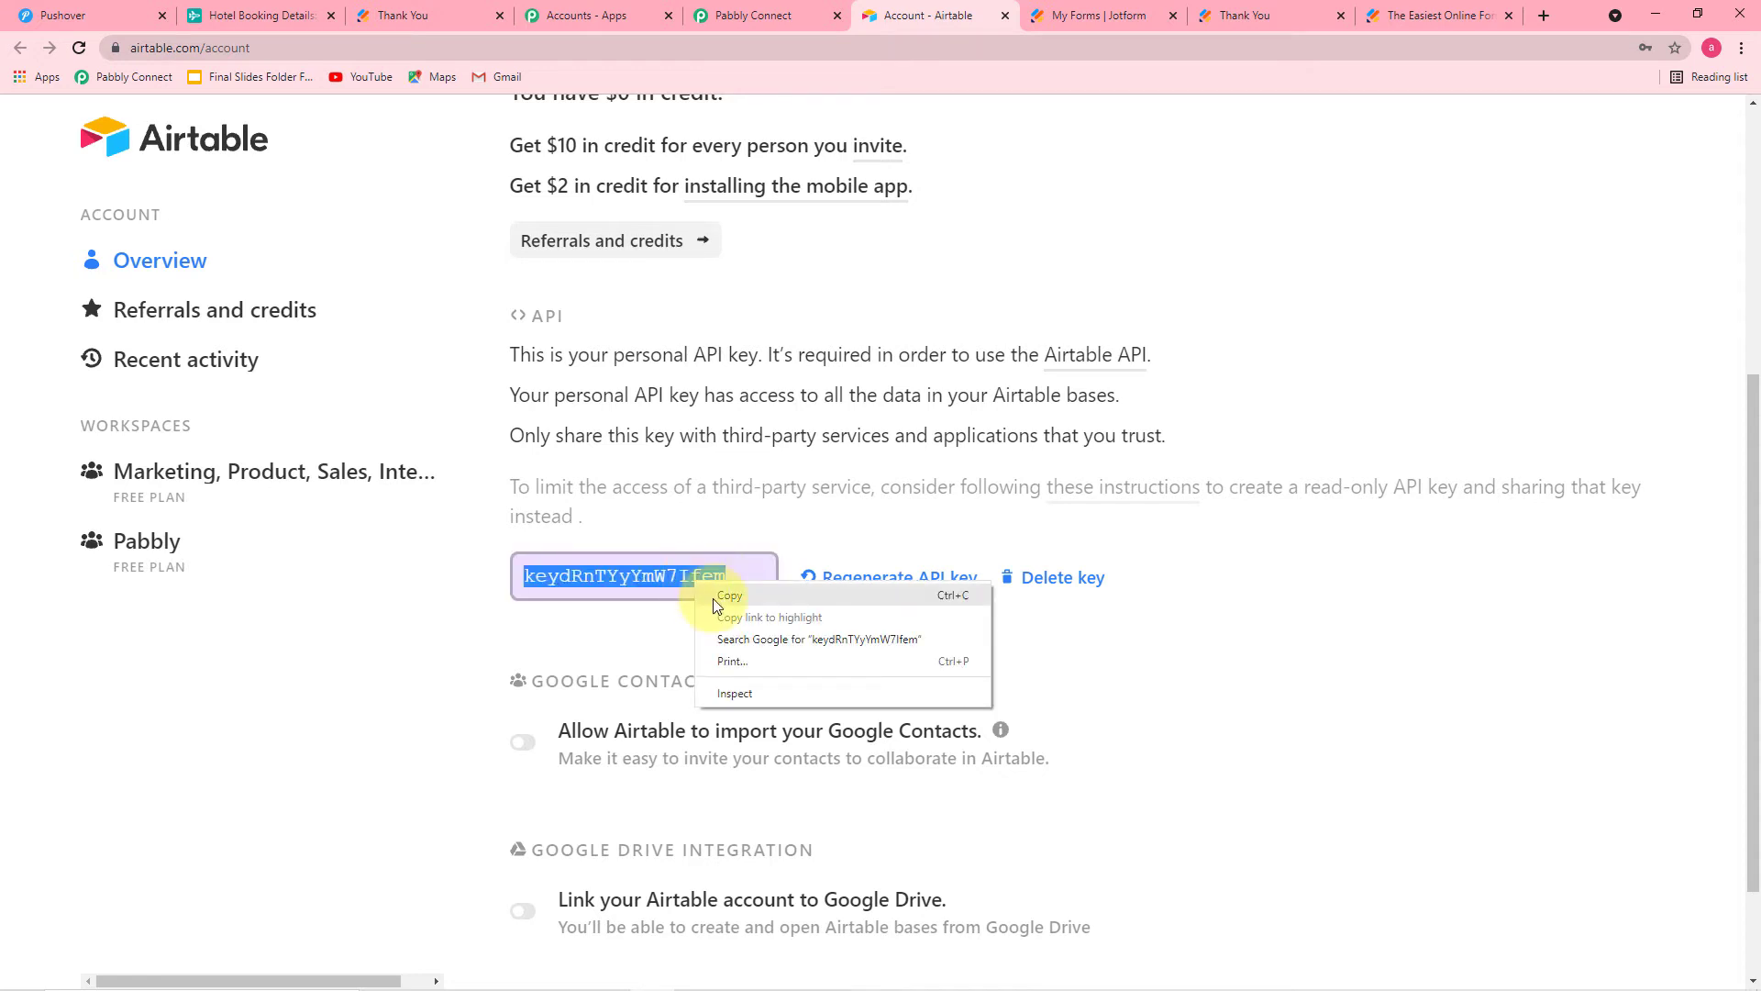
click(722, 593)
Return to Pabbly Connect, paste the API key as the new Airtable connection's token and save the connection.
click(734, 17)
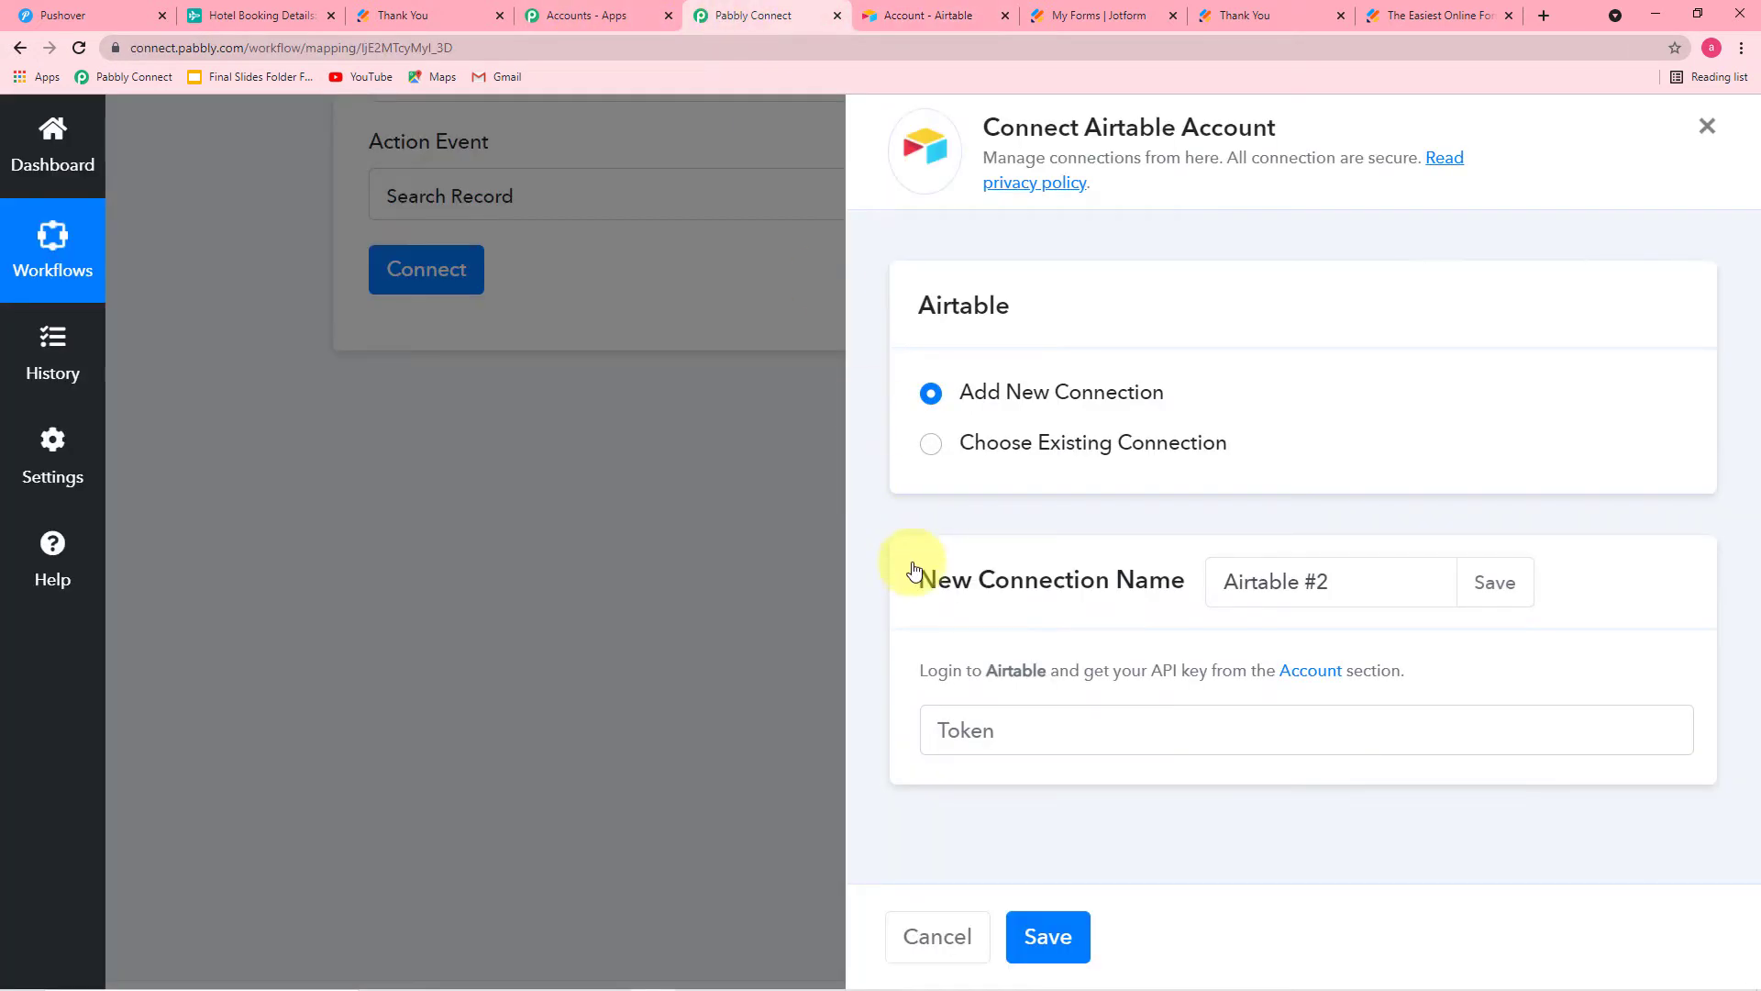
right_click(1010, 717)
click(1043, 569)
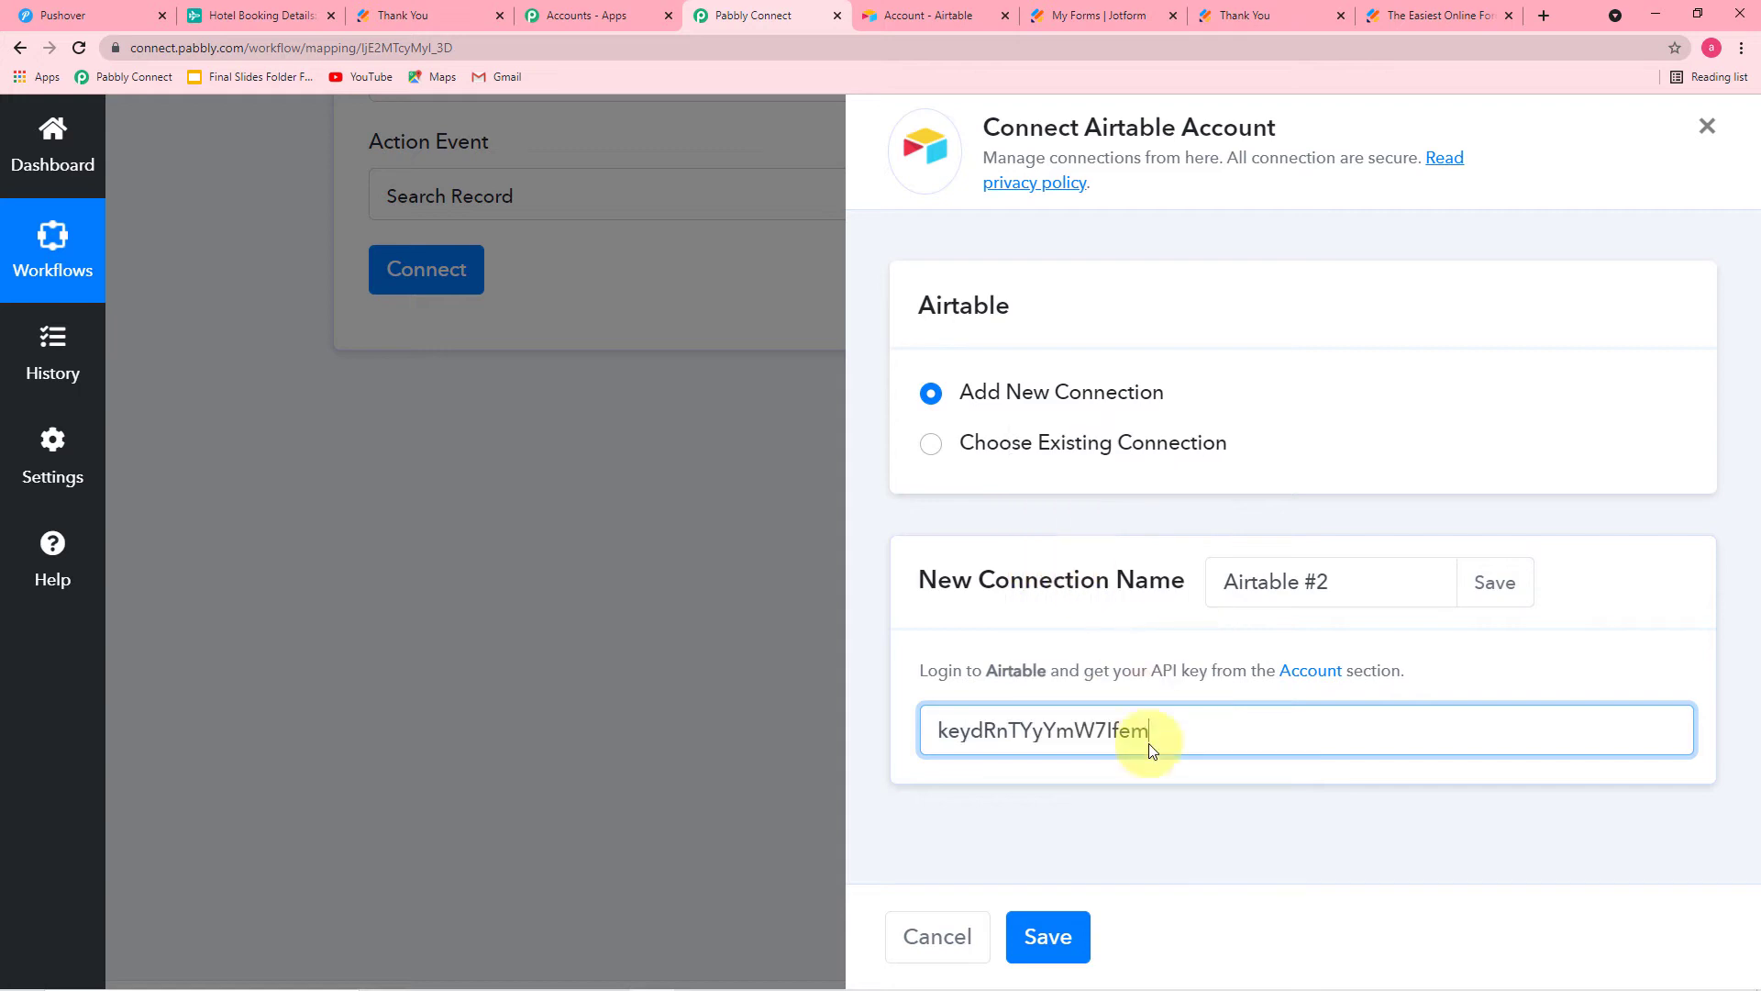
click(1049, 938)
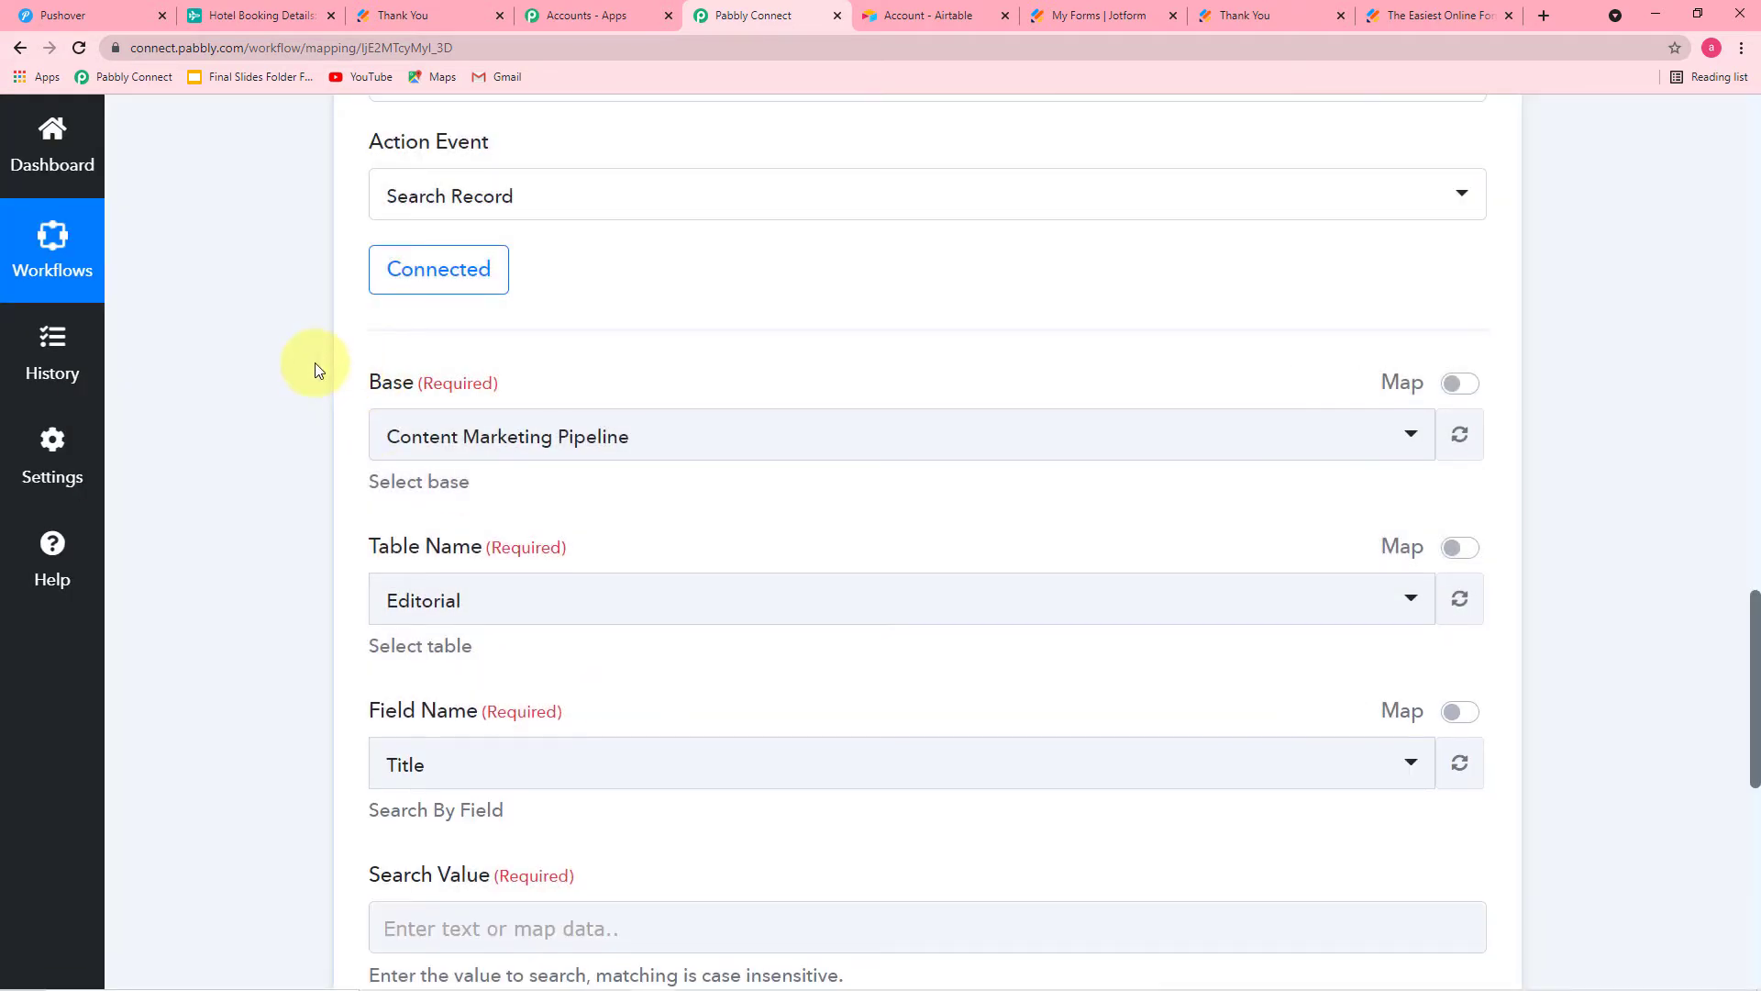
Check the base name in Airtable and set the Search Record action's base to Hotel Booking Details.
scroll(316, 362, up, 3)
scroll(316, 361, down, 6)
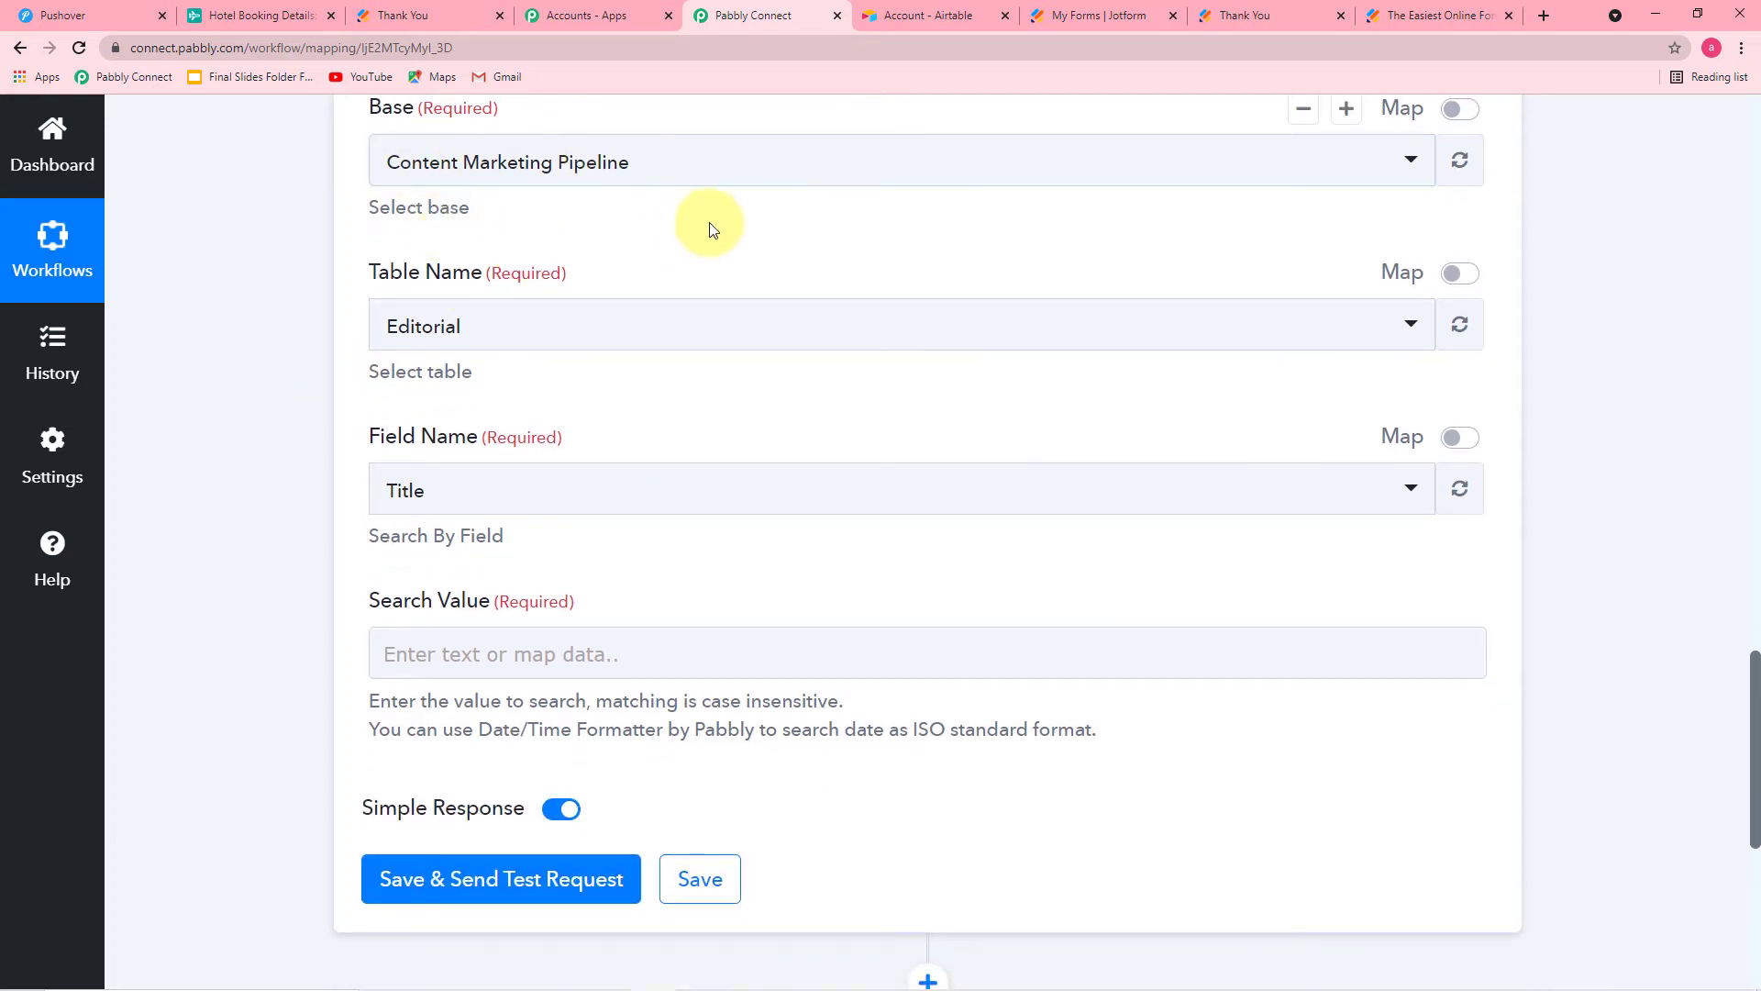
click(277, 15)
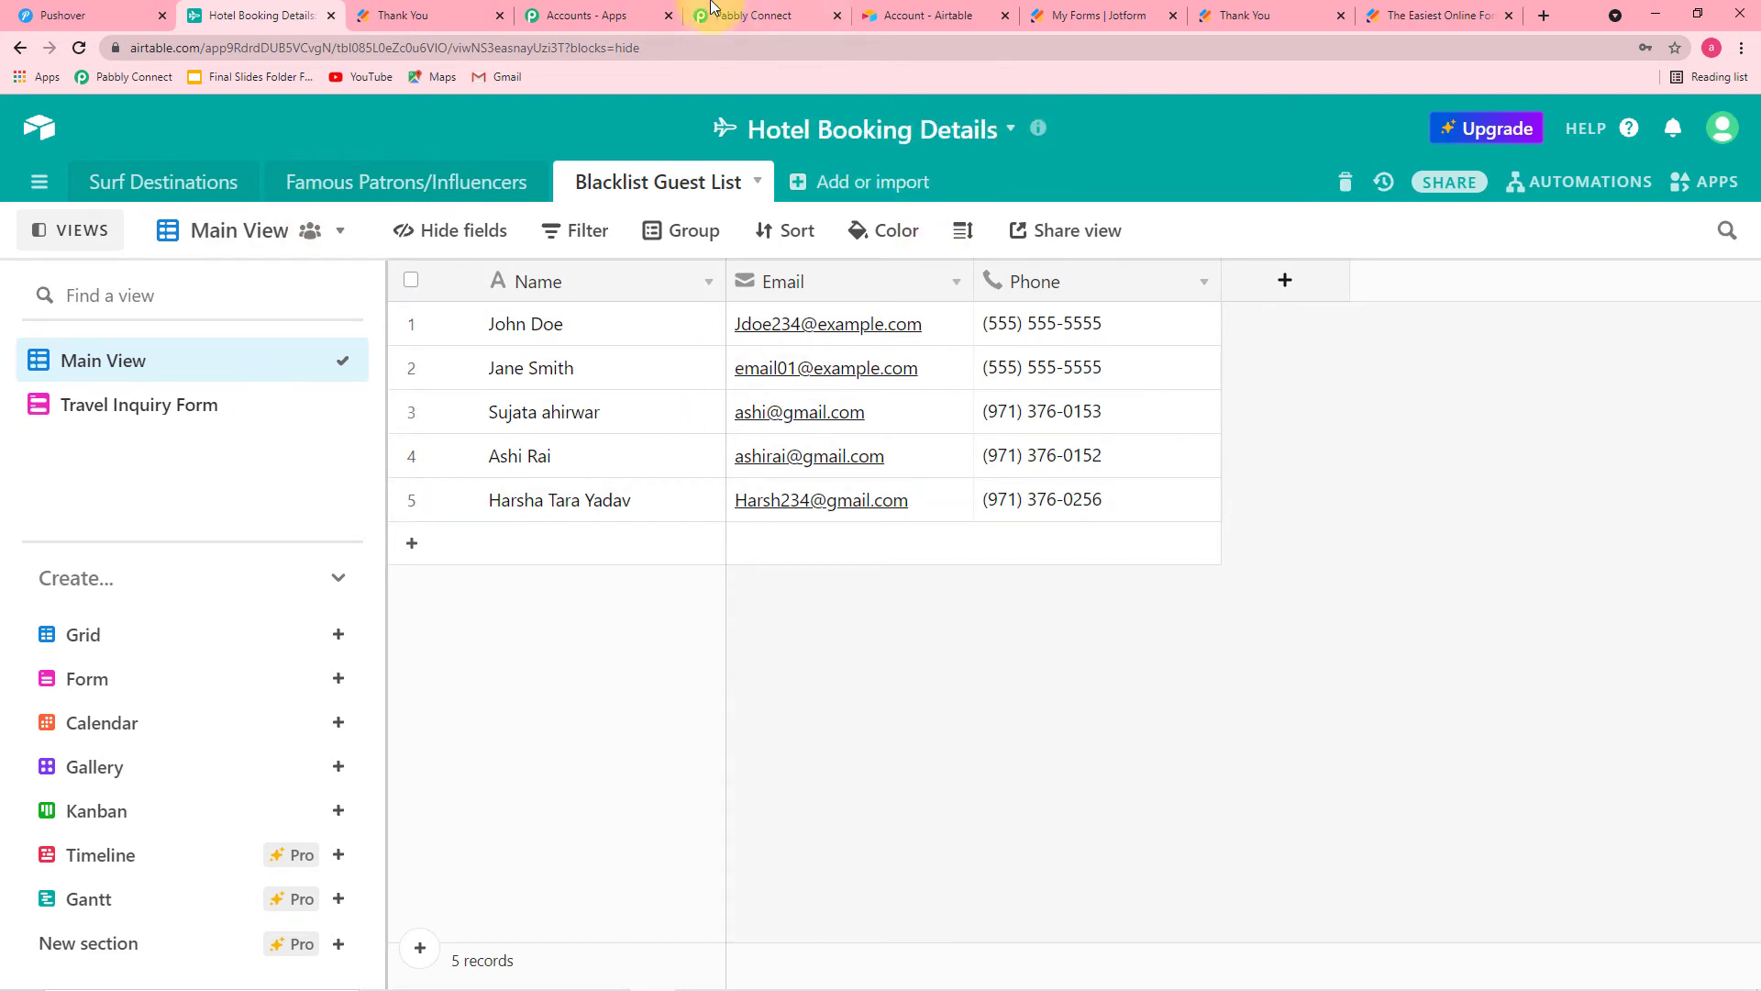
click(739, 20)
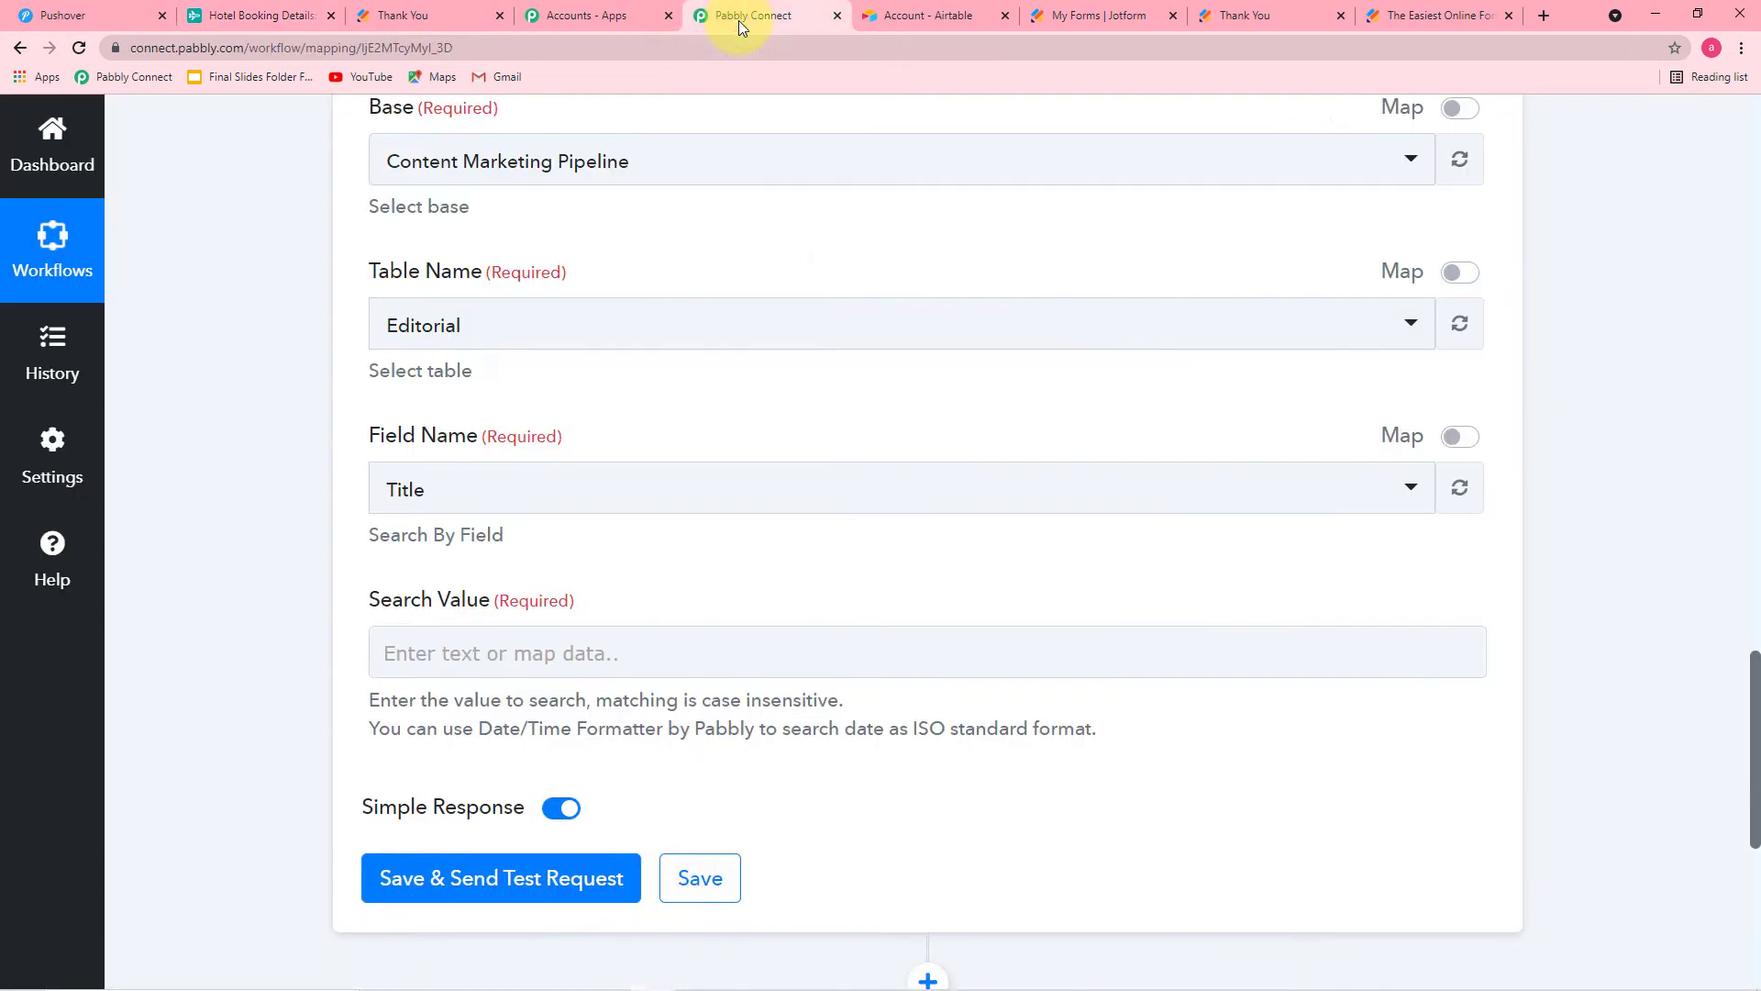
click(697, 183)
scroll(551, 504, down, 2)
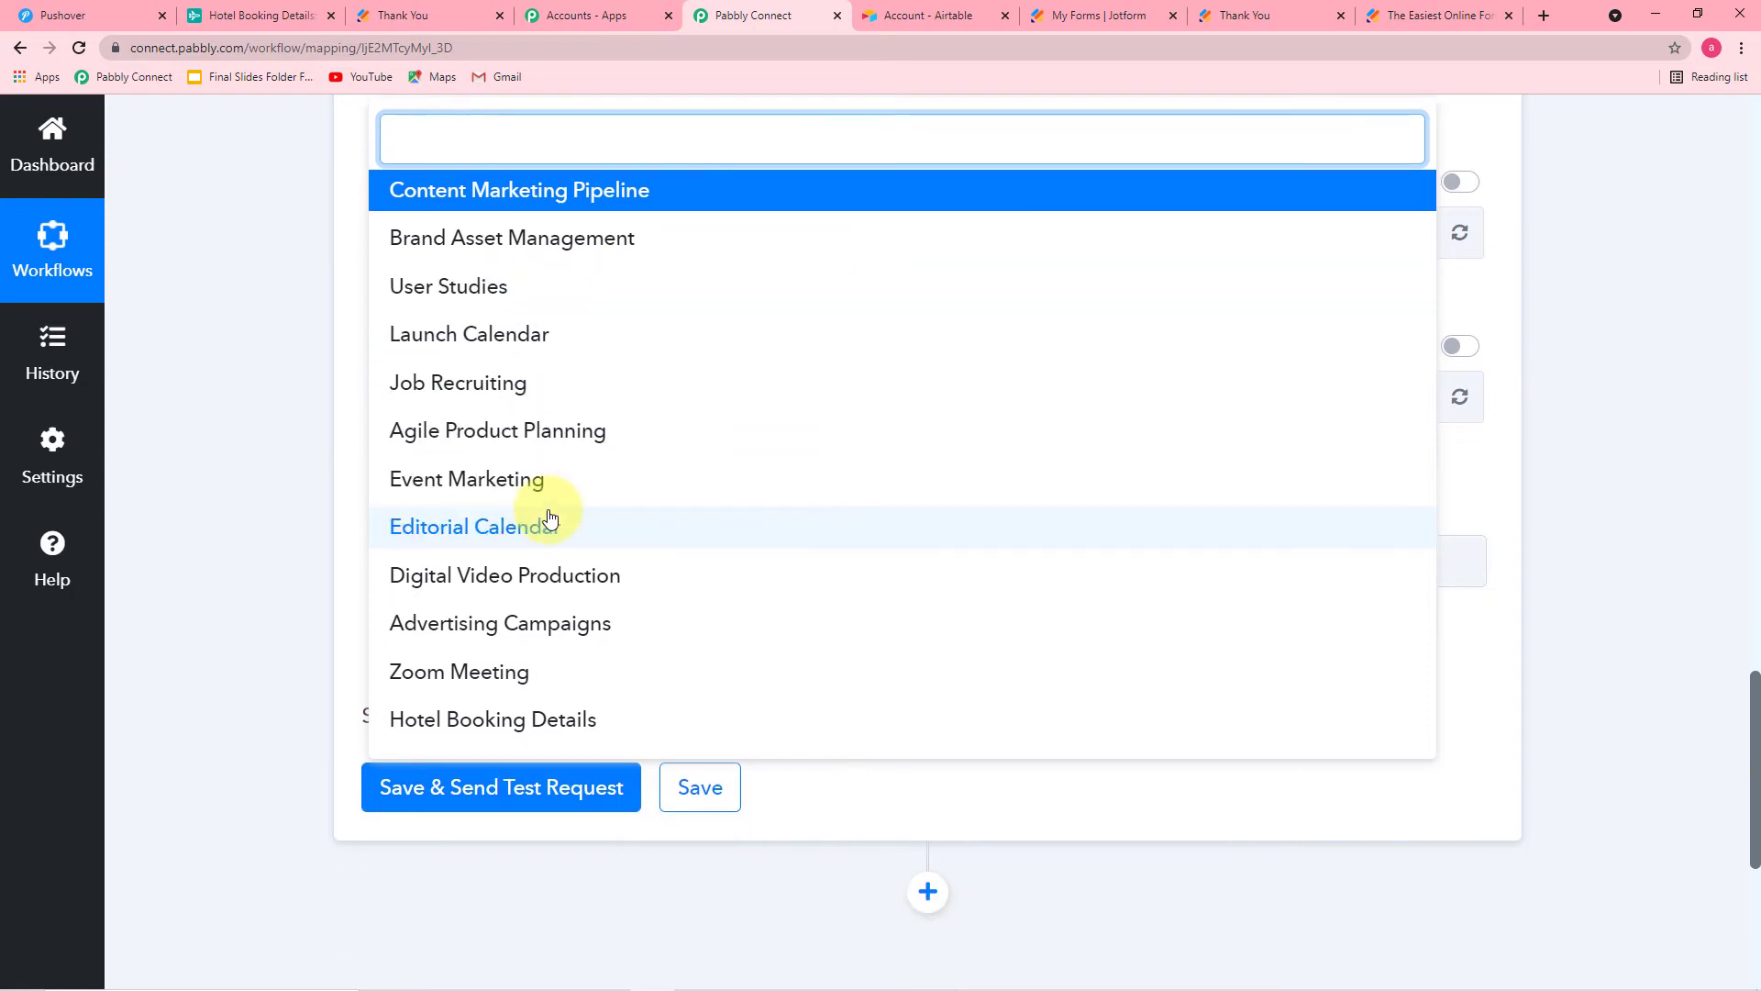
click(563, 631)
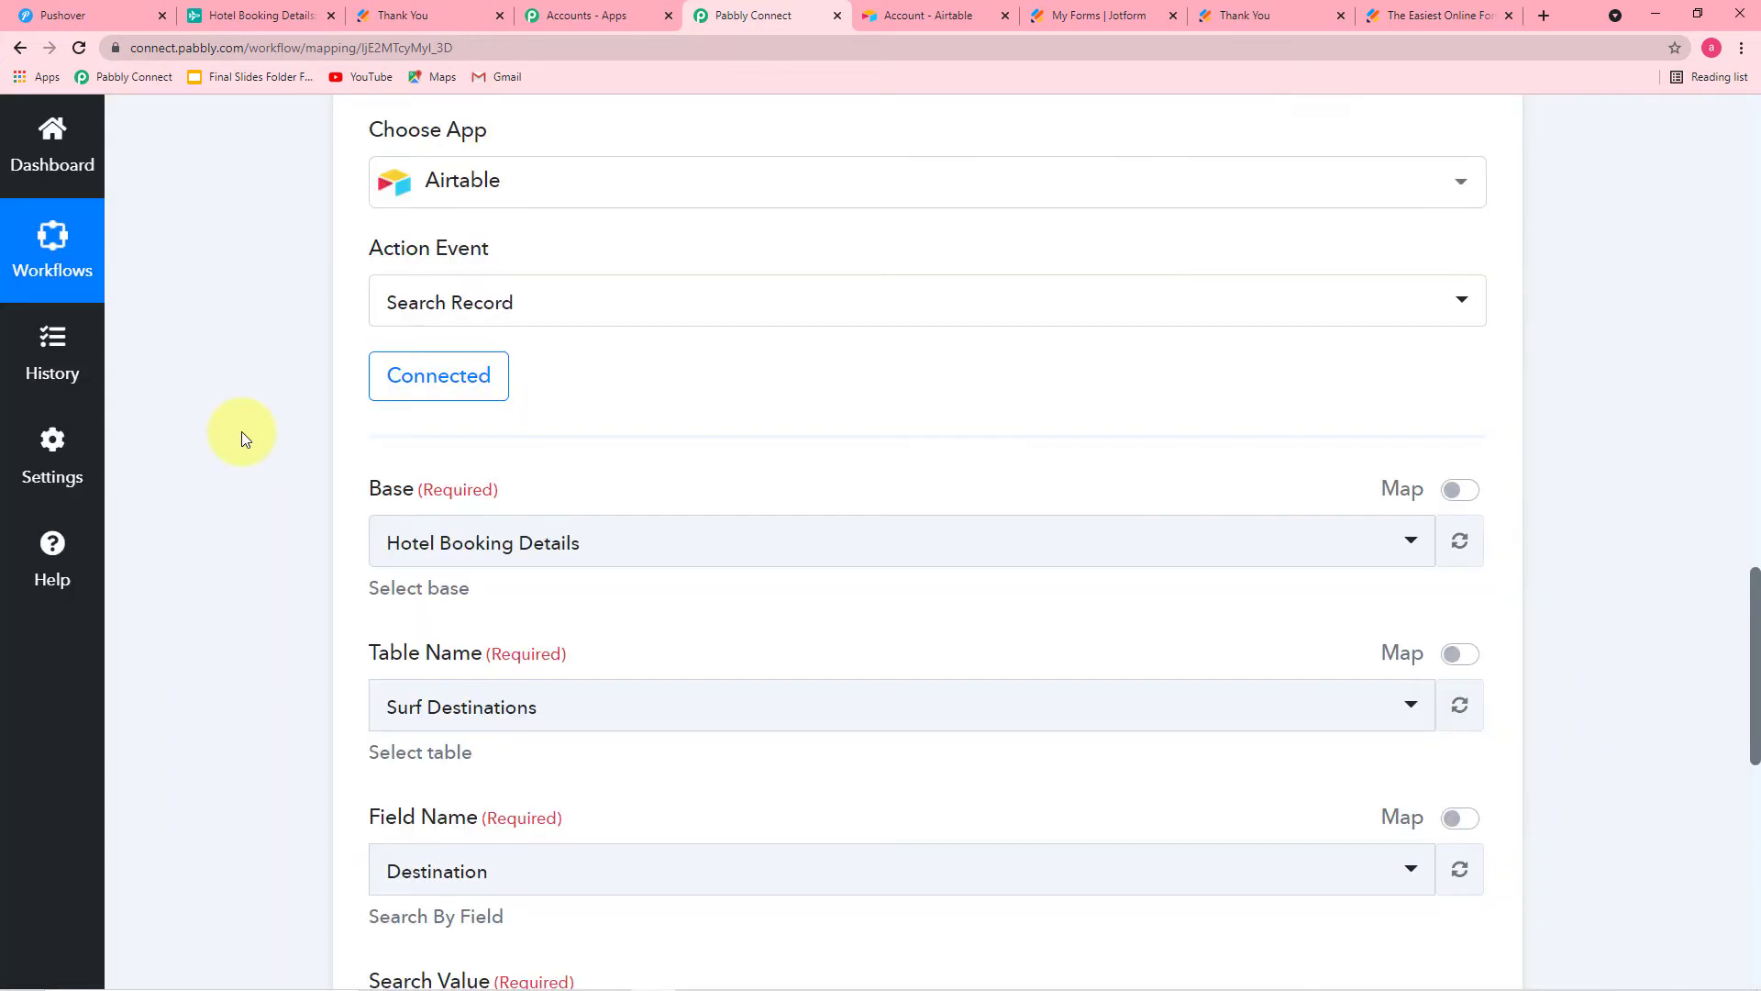
Check the table name in Airtable and set the Search Record action's table to Blacklist Guest List.
scroll(243, 436, down, 4)
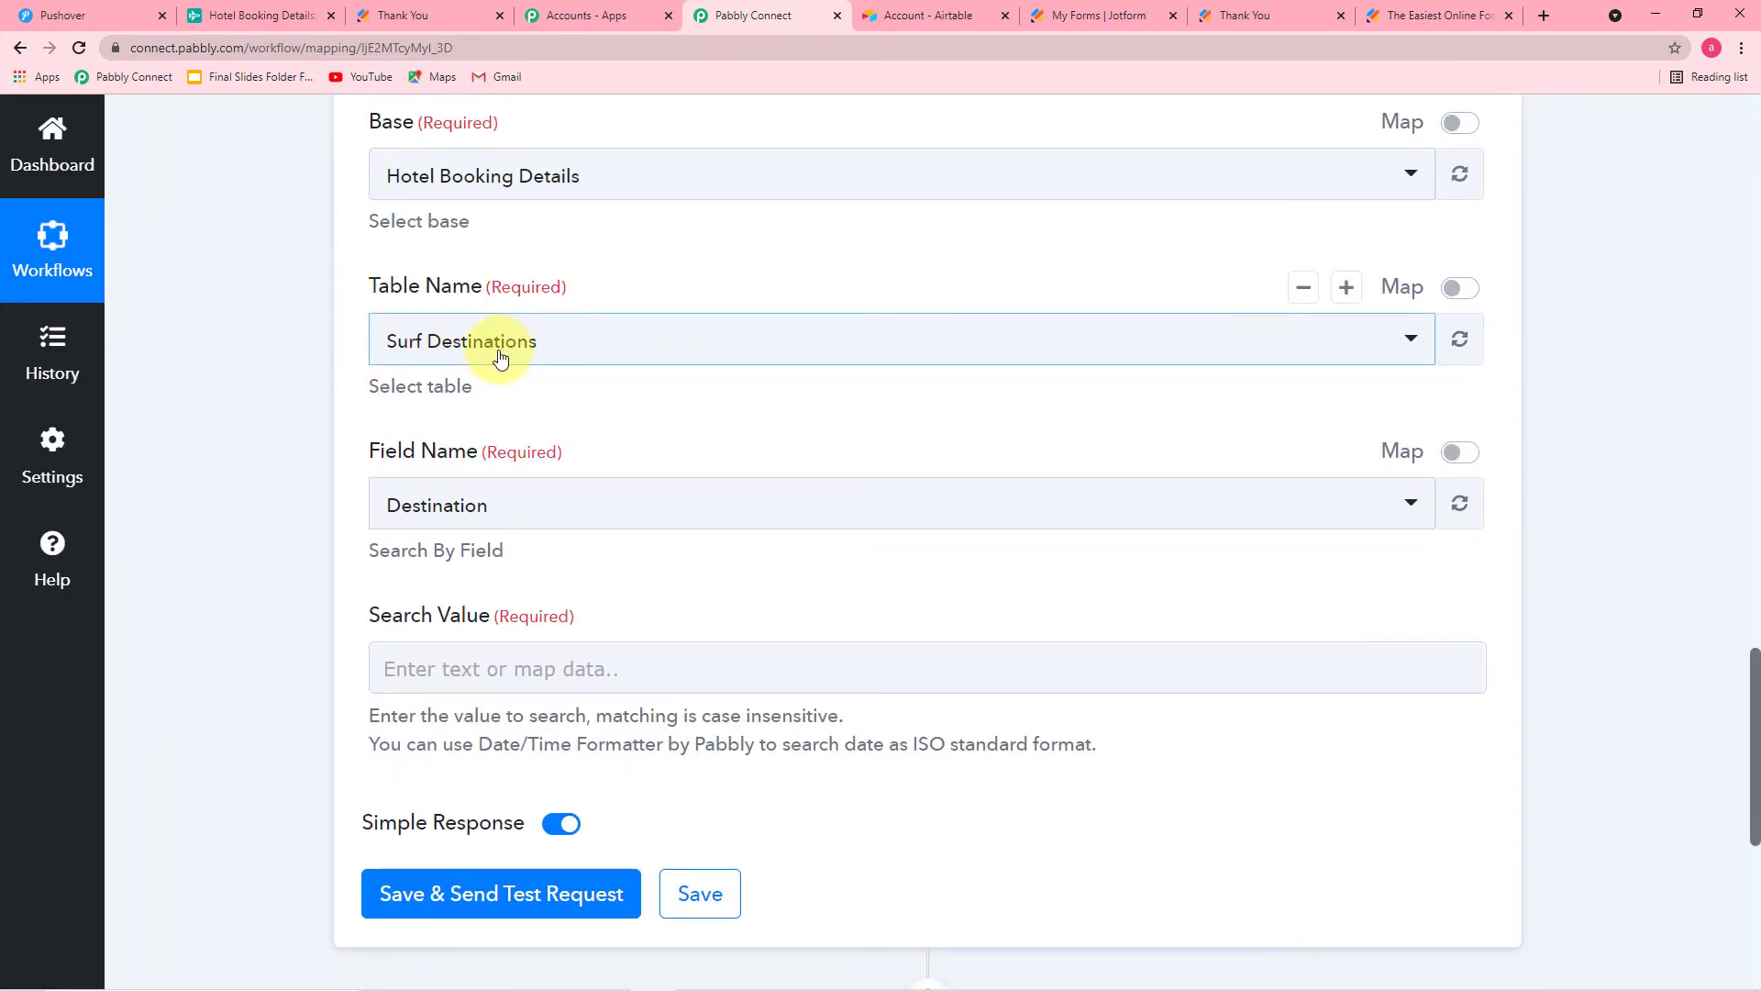
click(266, 16)
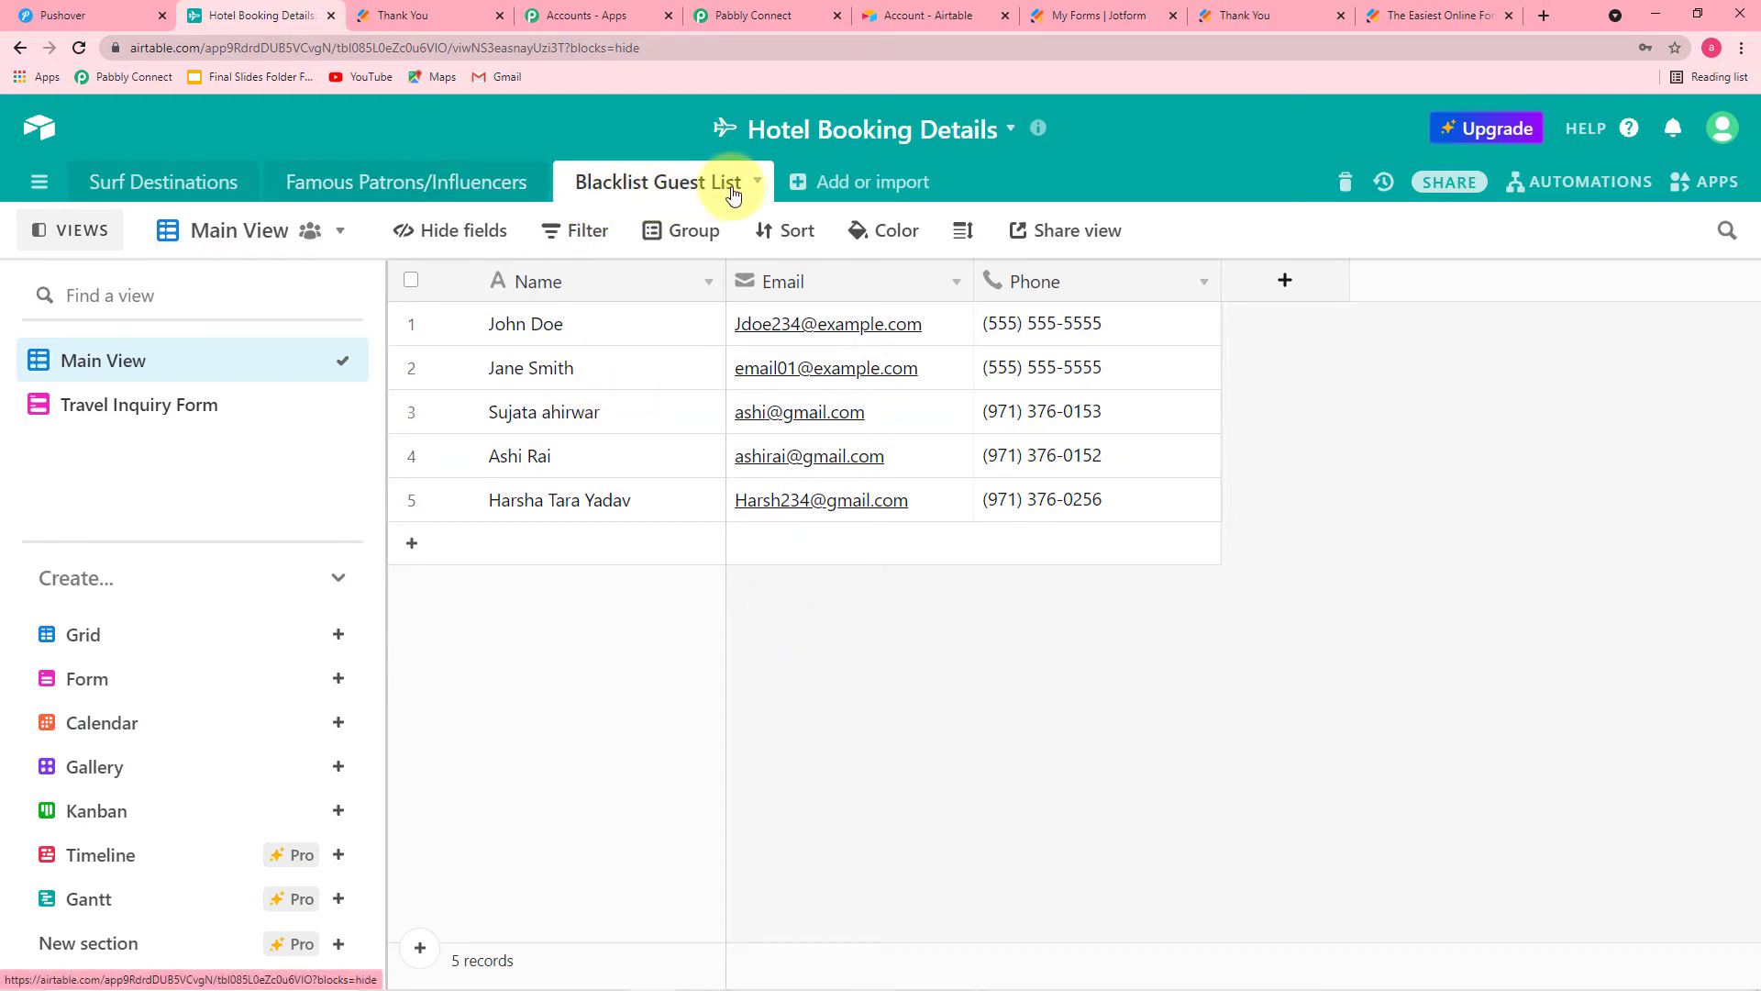
click(769, 20)
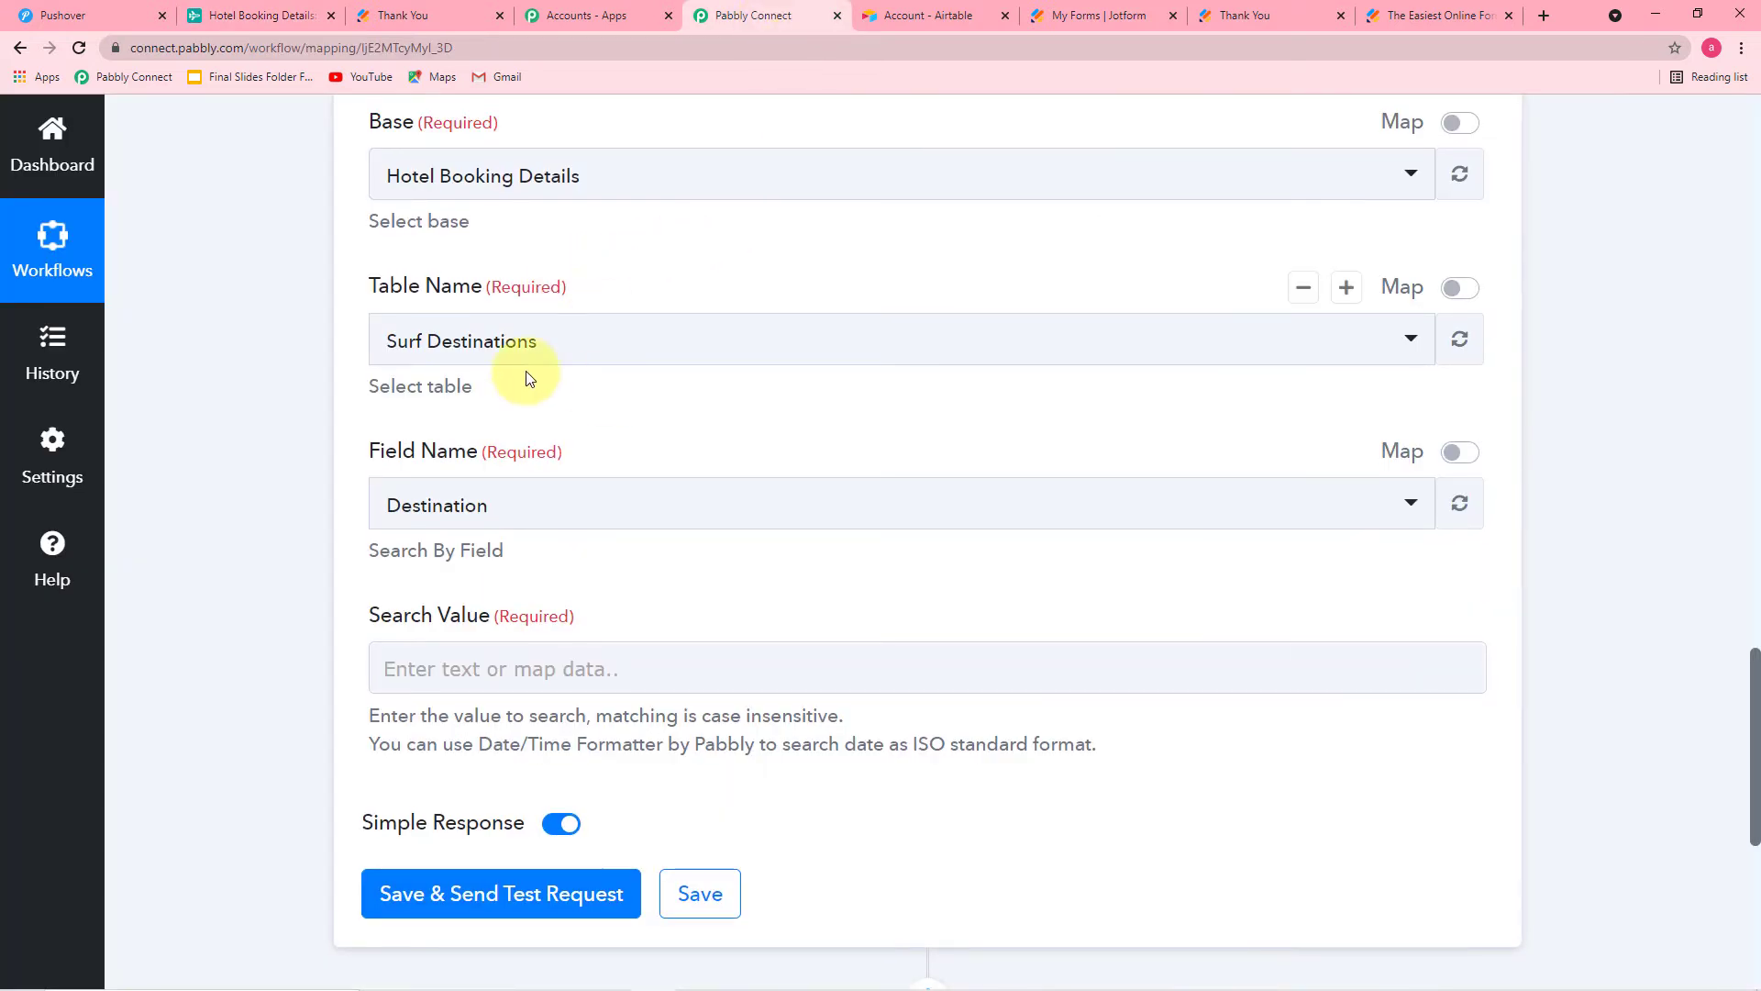
click(587, 362)
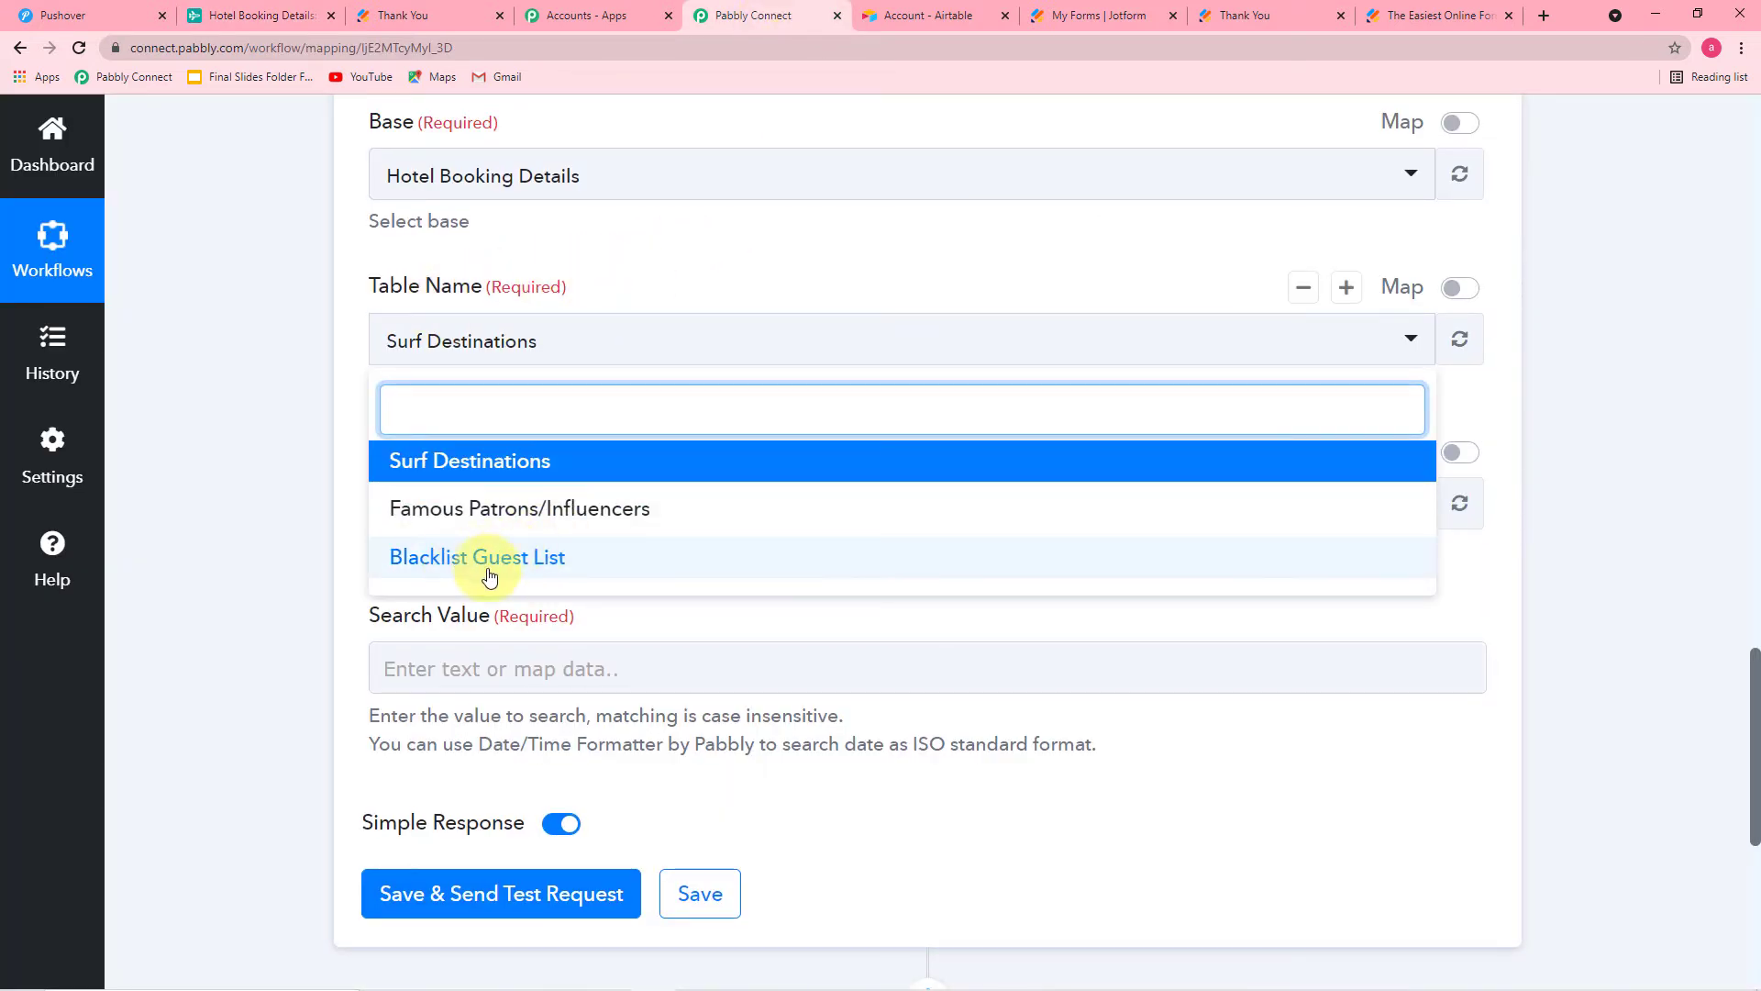
click(528, 558)
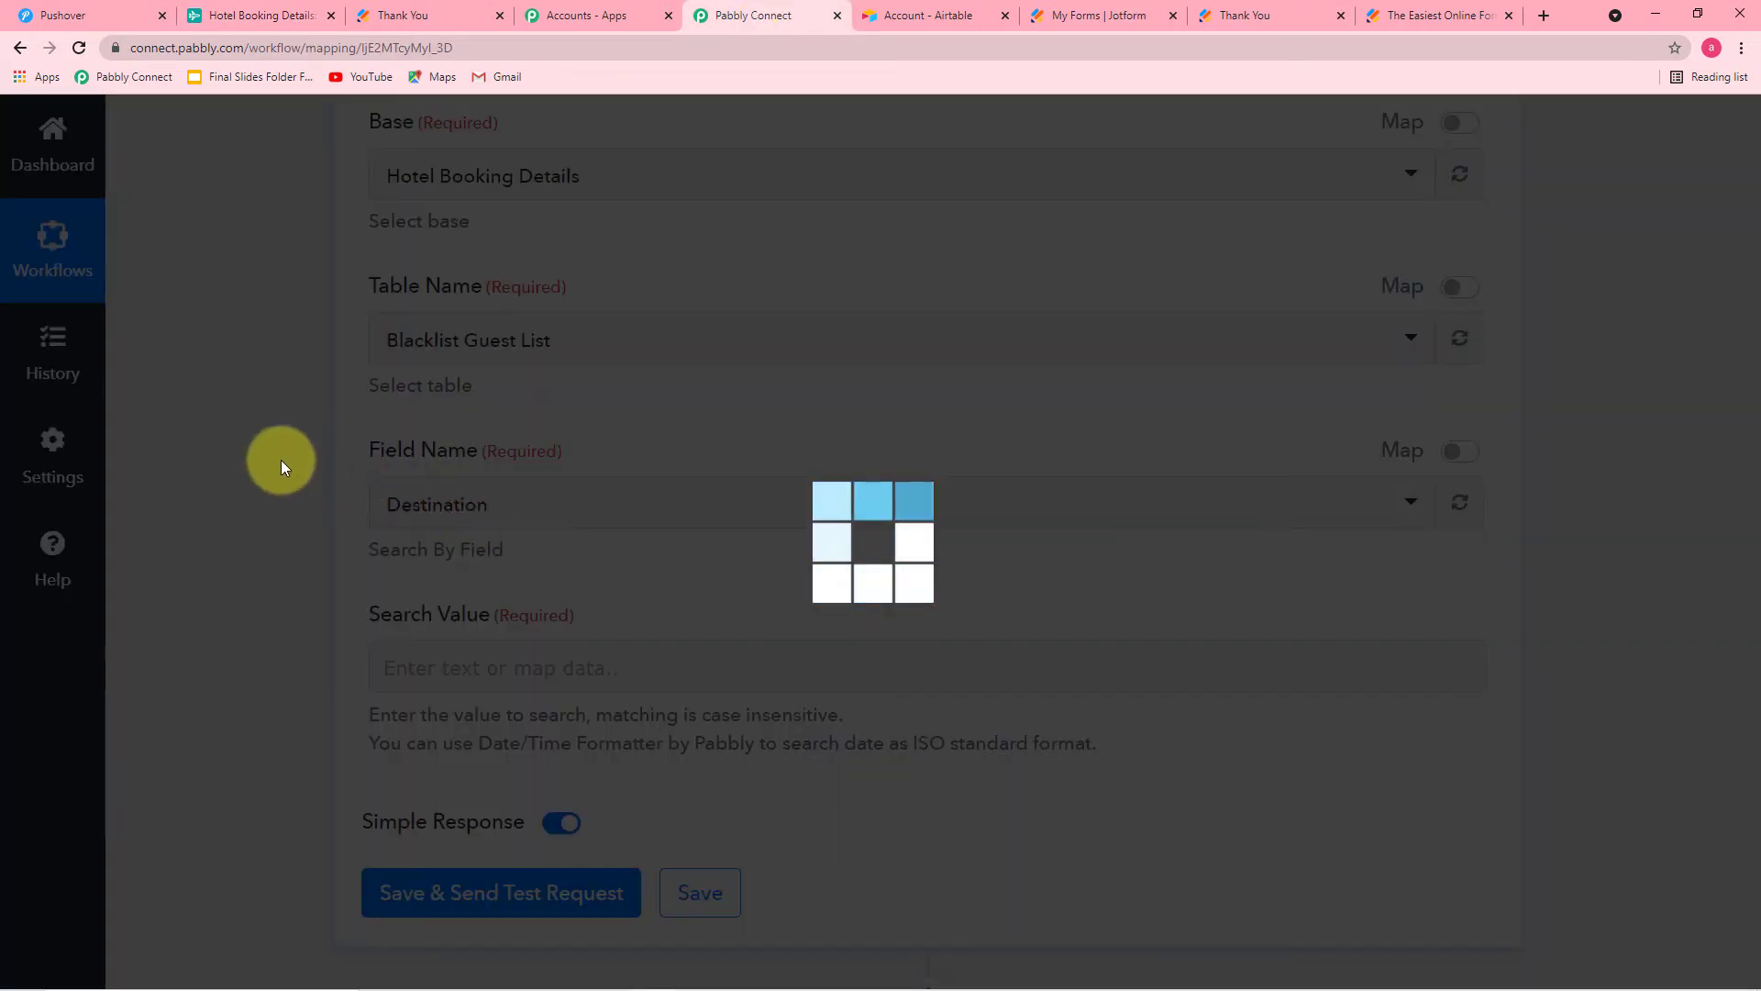
Compare the blacklist table's columns in Airtable and set the search field name to Email.
scroll(281, 459, down, 2)
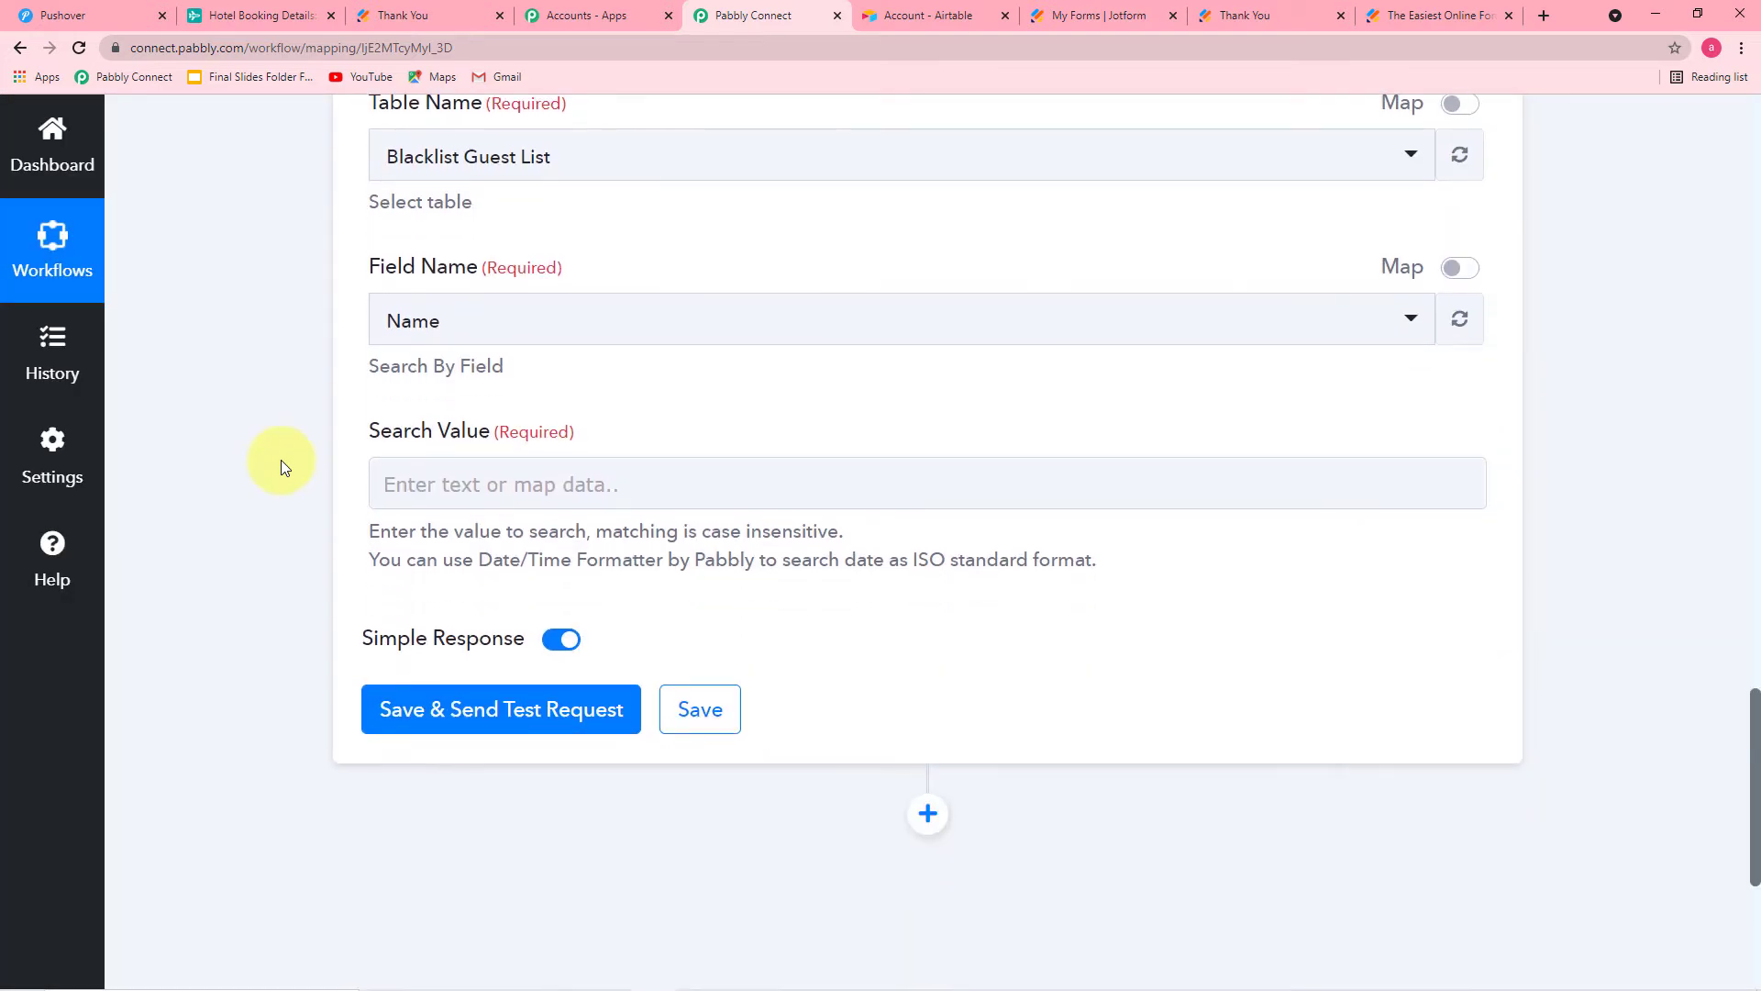
click(530, 334)
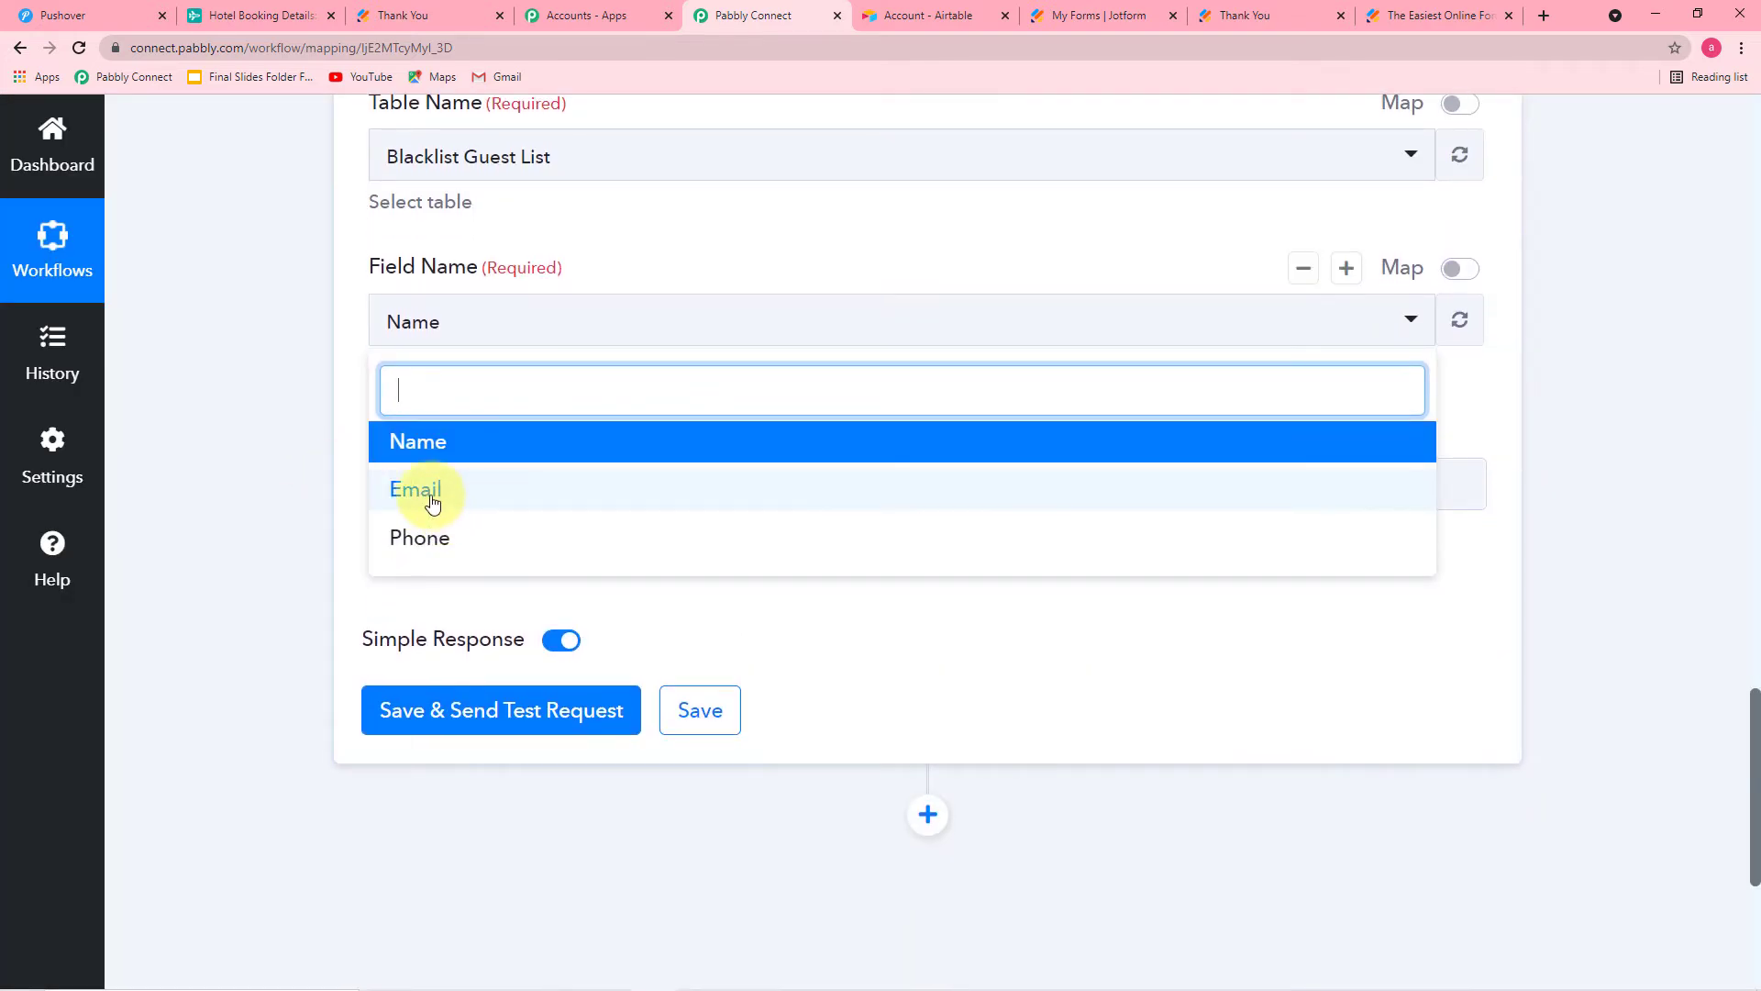
click(288, 158)
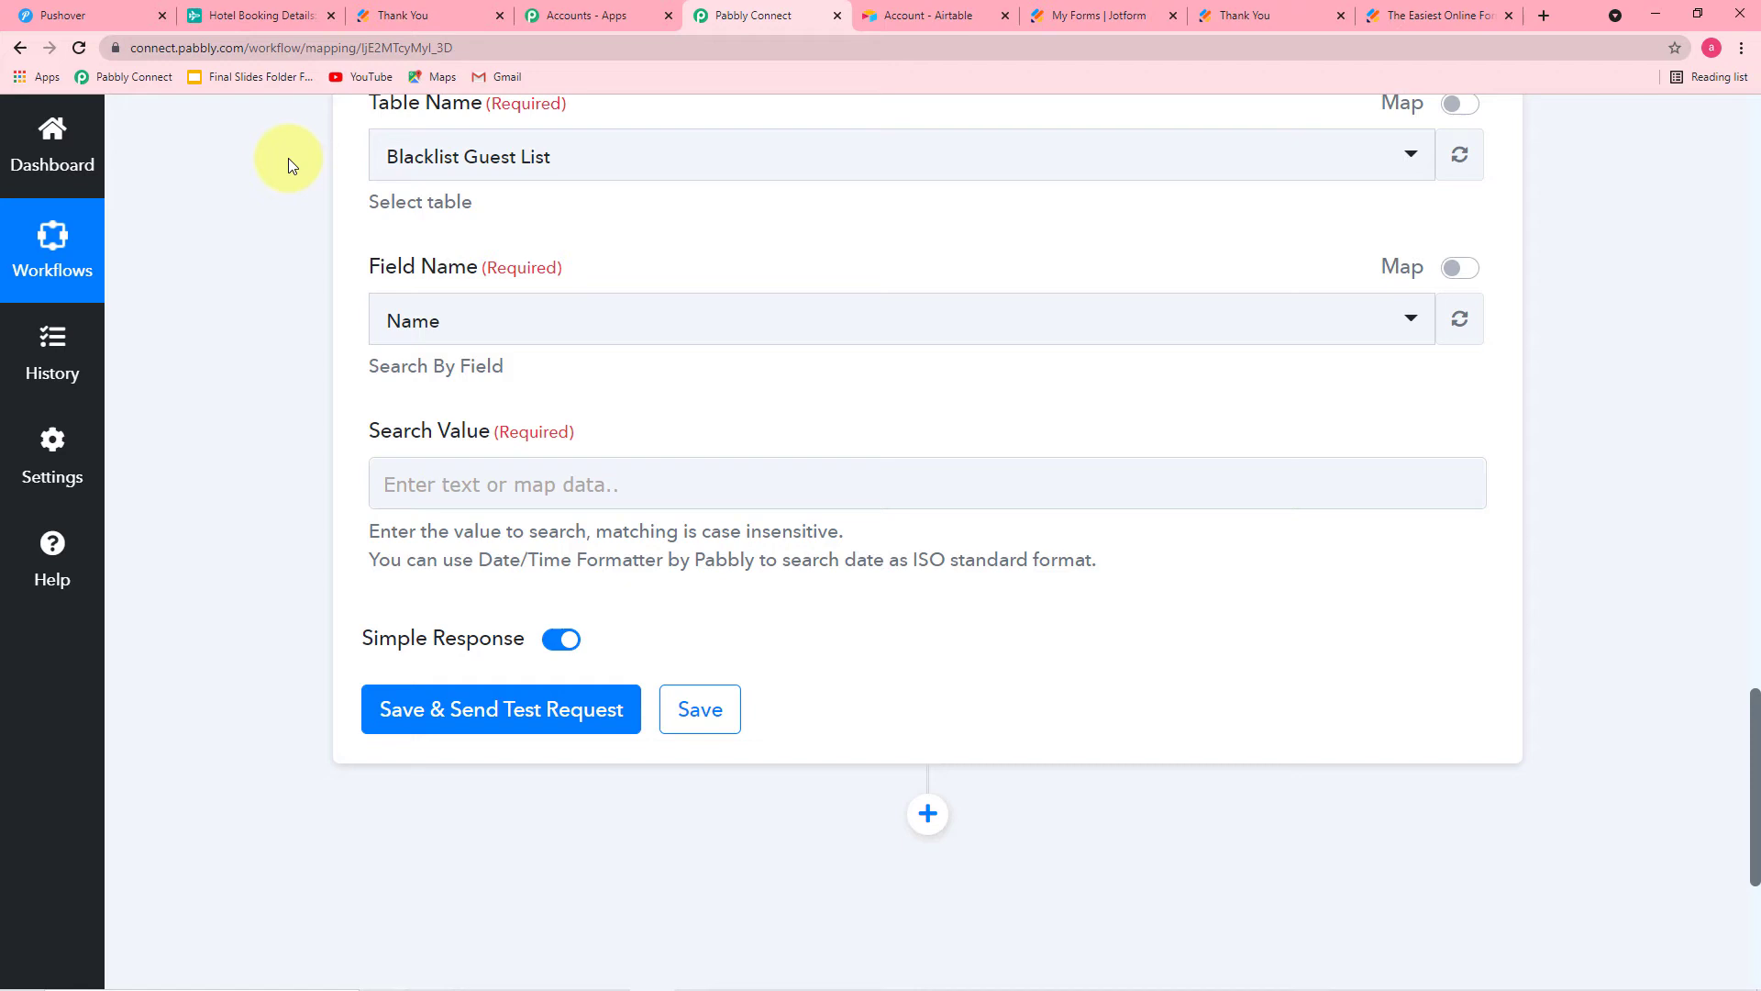
click(272, 20)
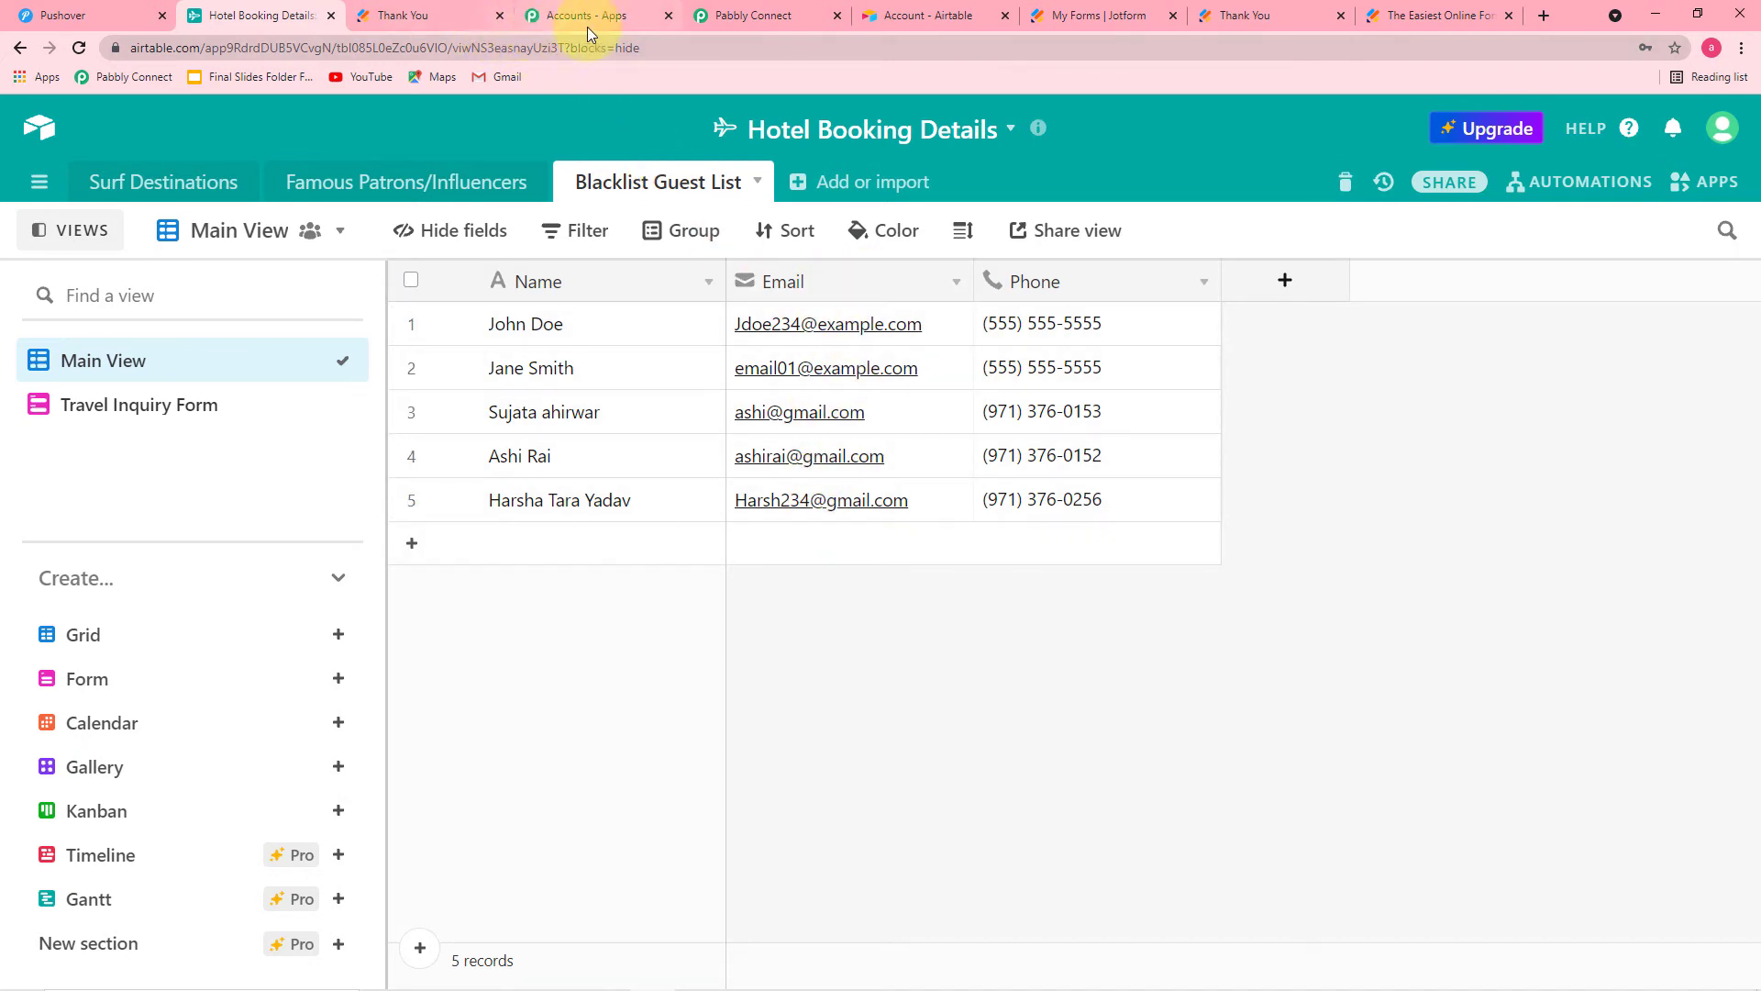
click(747, 16)
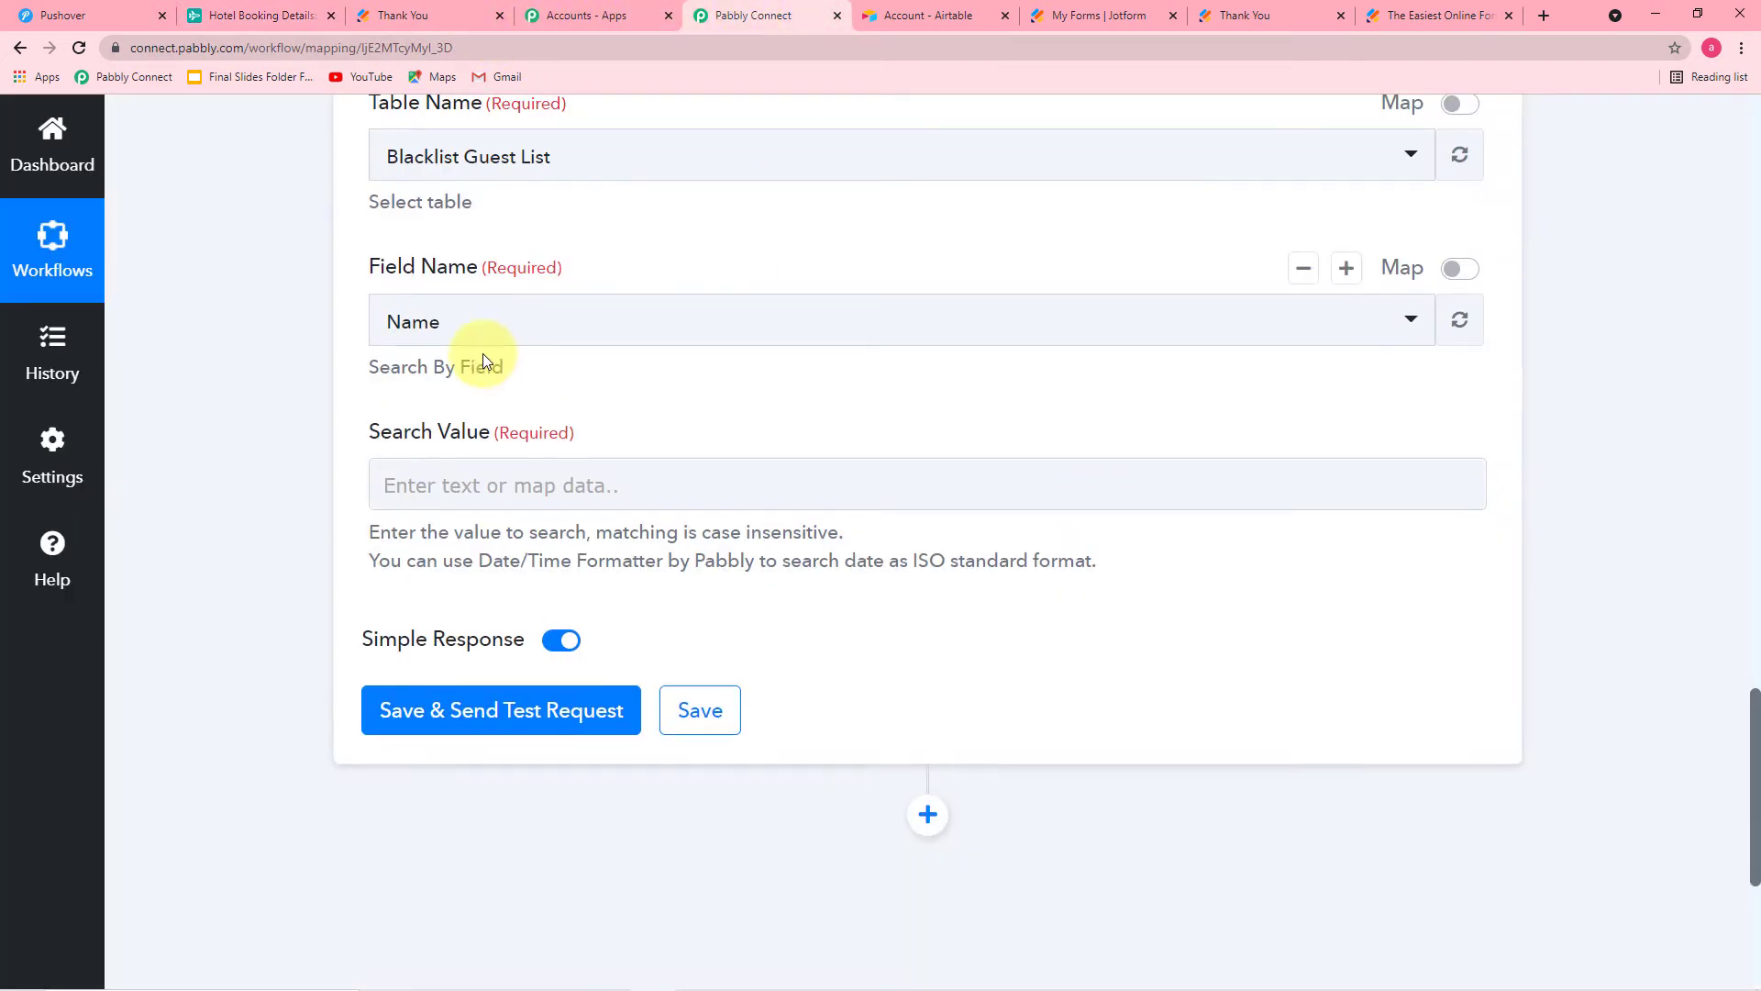
click(568, 353)
click(422, 483)
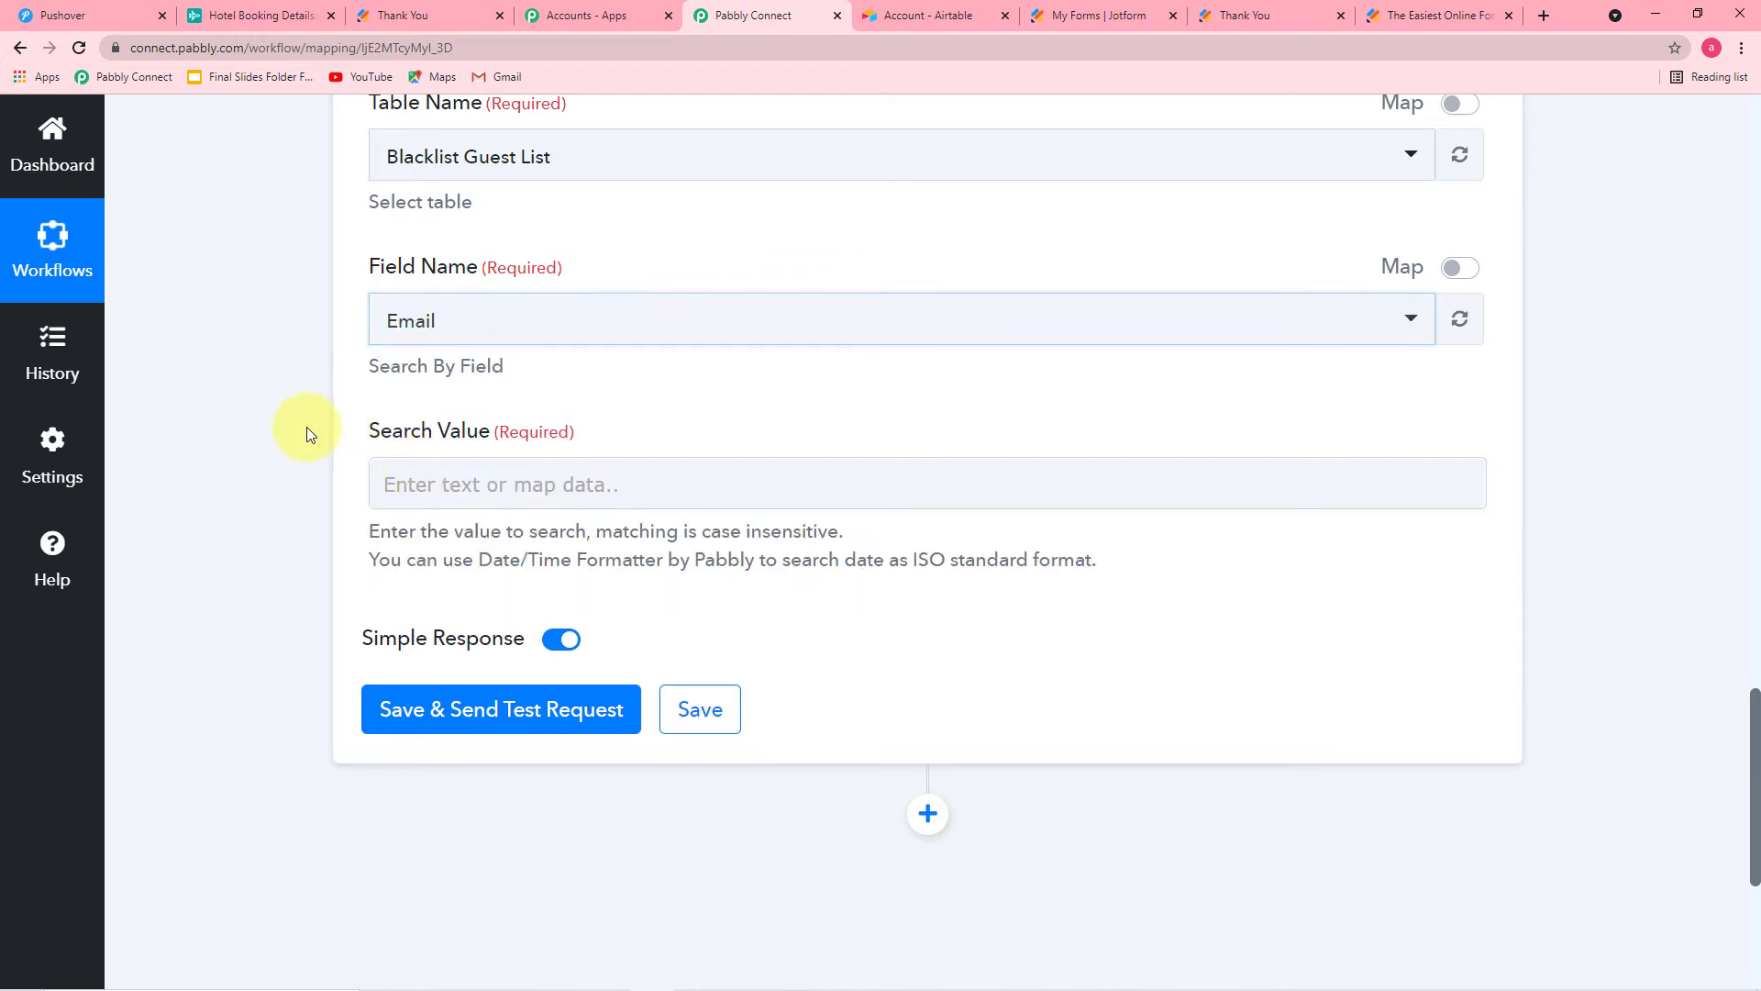
Map the search value to the RawRequest Q8 Email8 field from the JotForm New Response data.
click(532, 478)
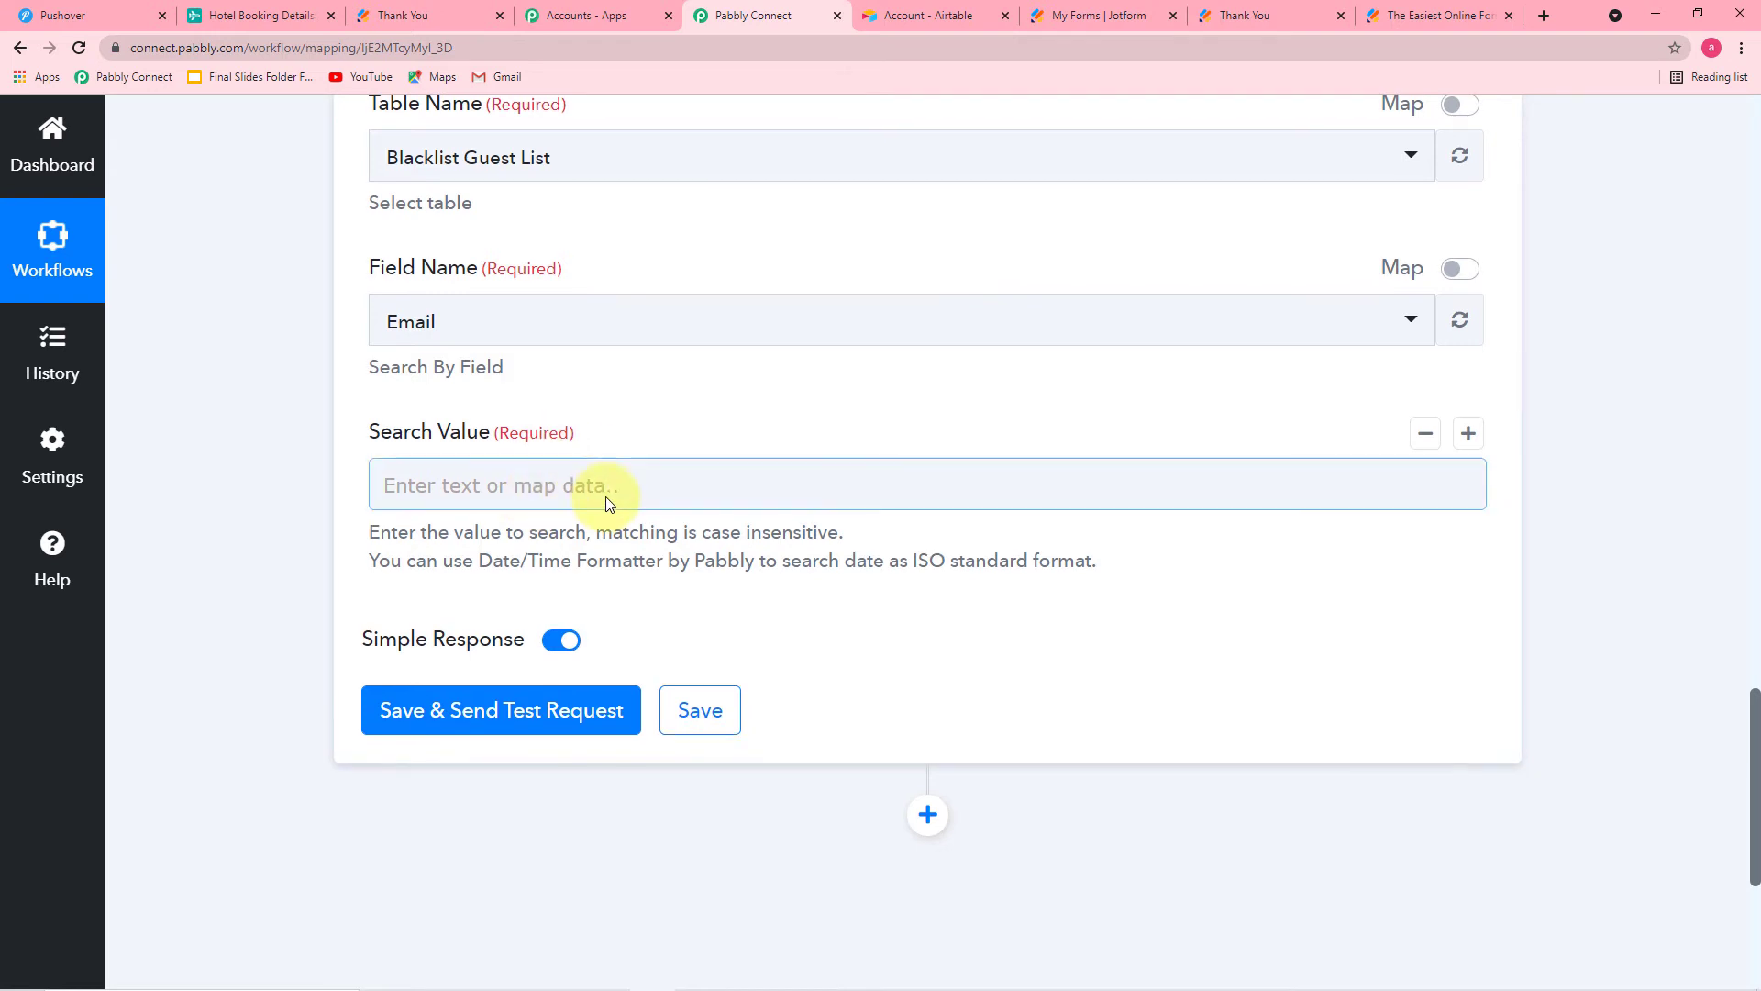
scroll(606, 503, up, 14)
scroll(608, 496, up, 10)
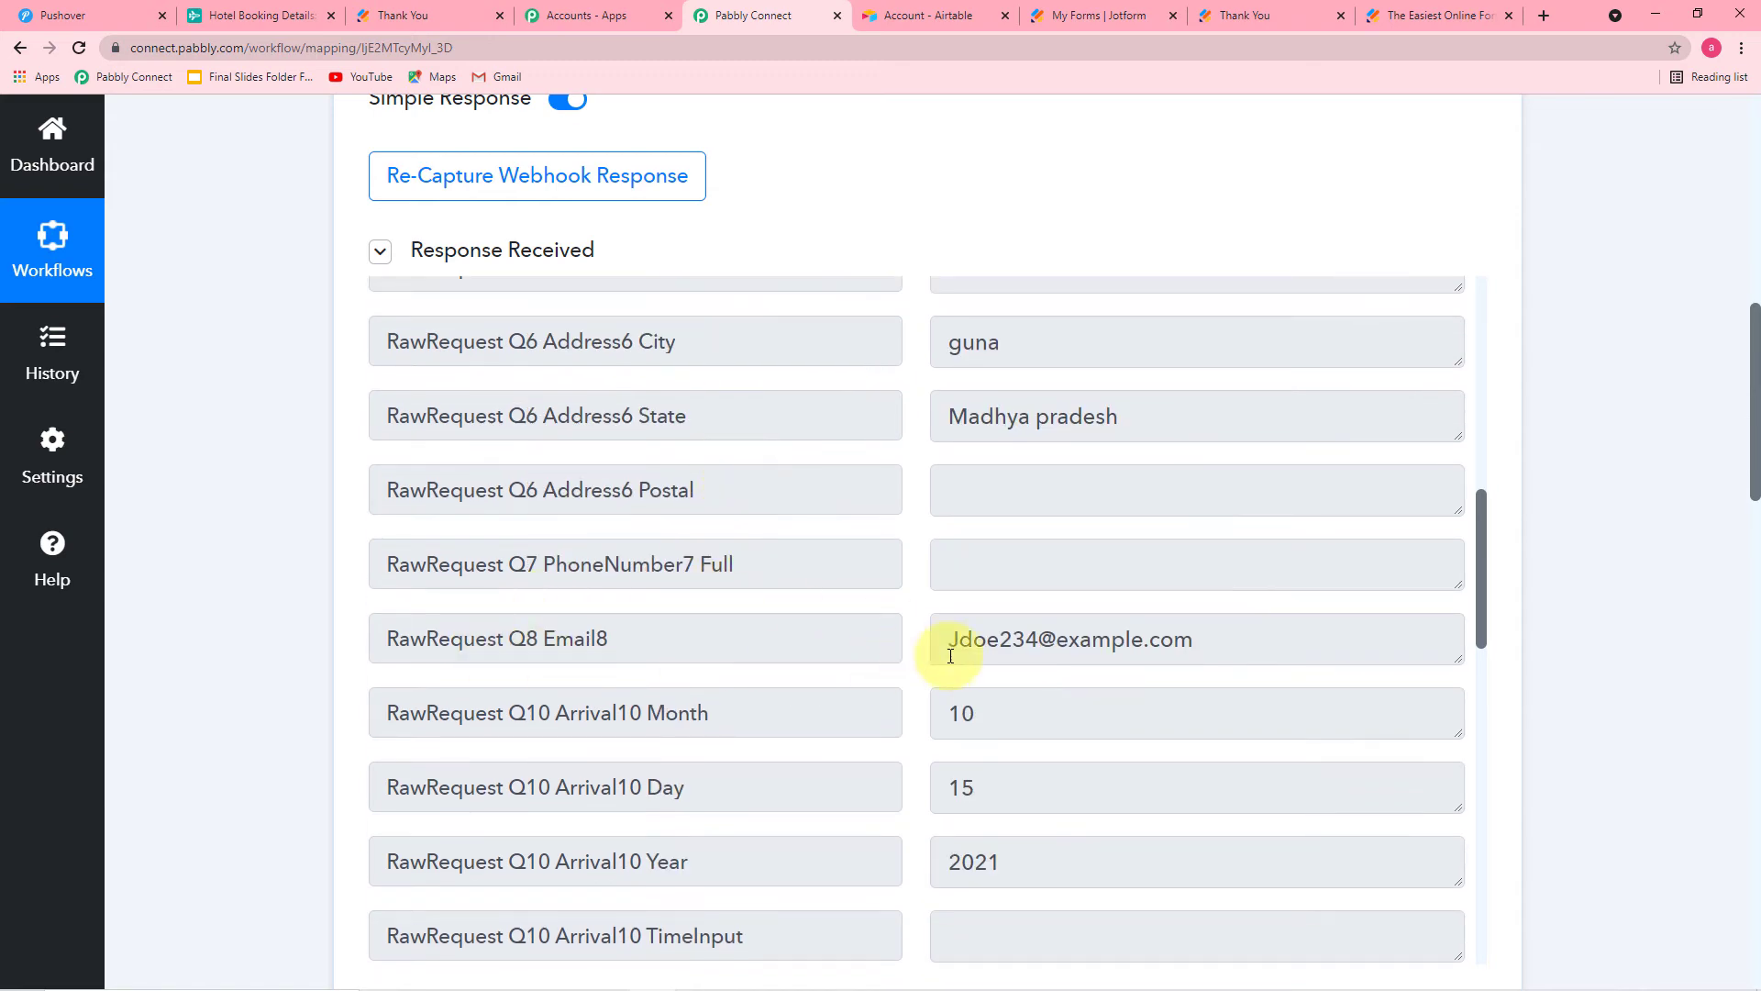
scroll(278, 576, down, 15)
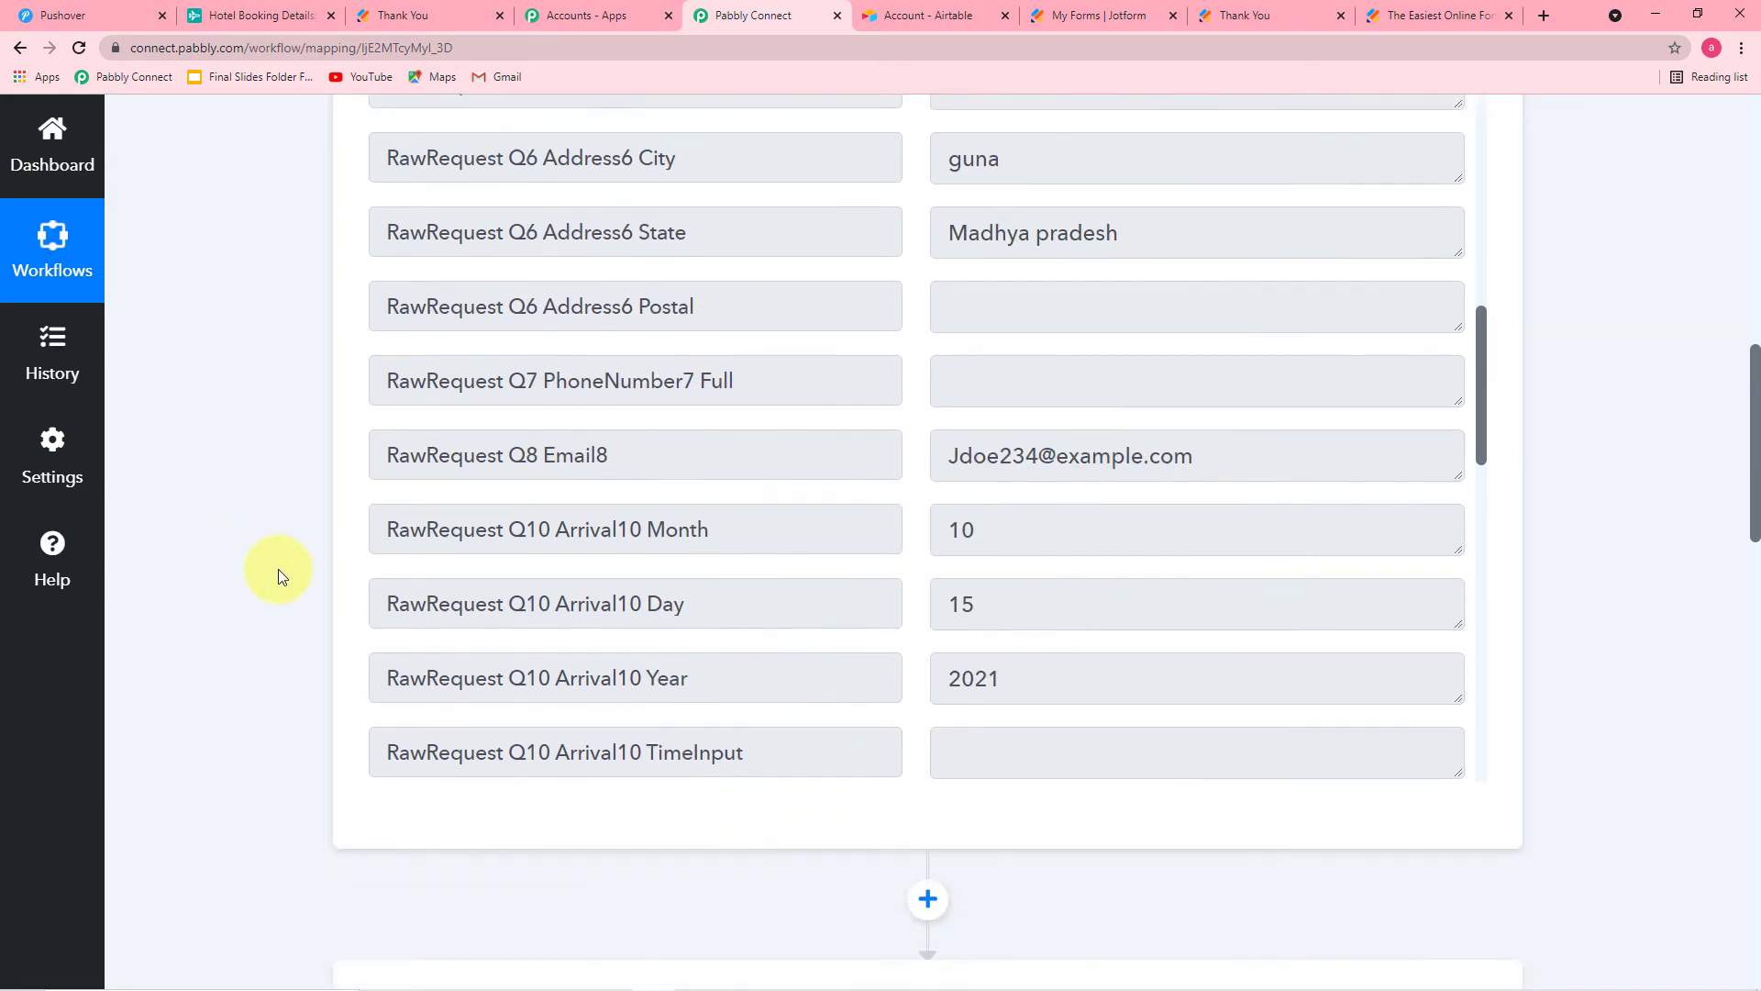
scroll(278, 569, down, 5)
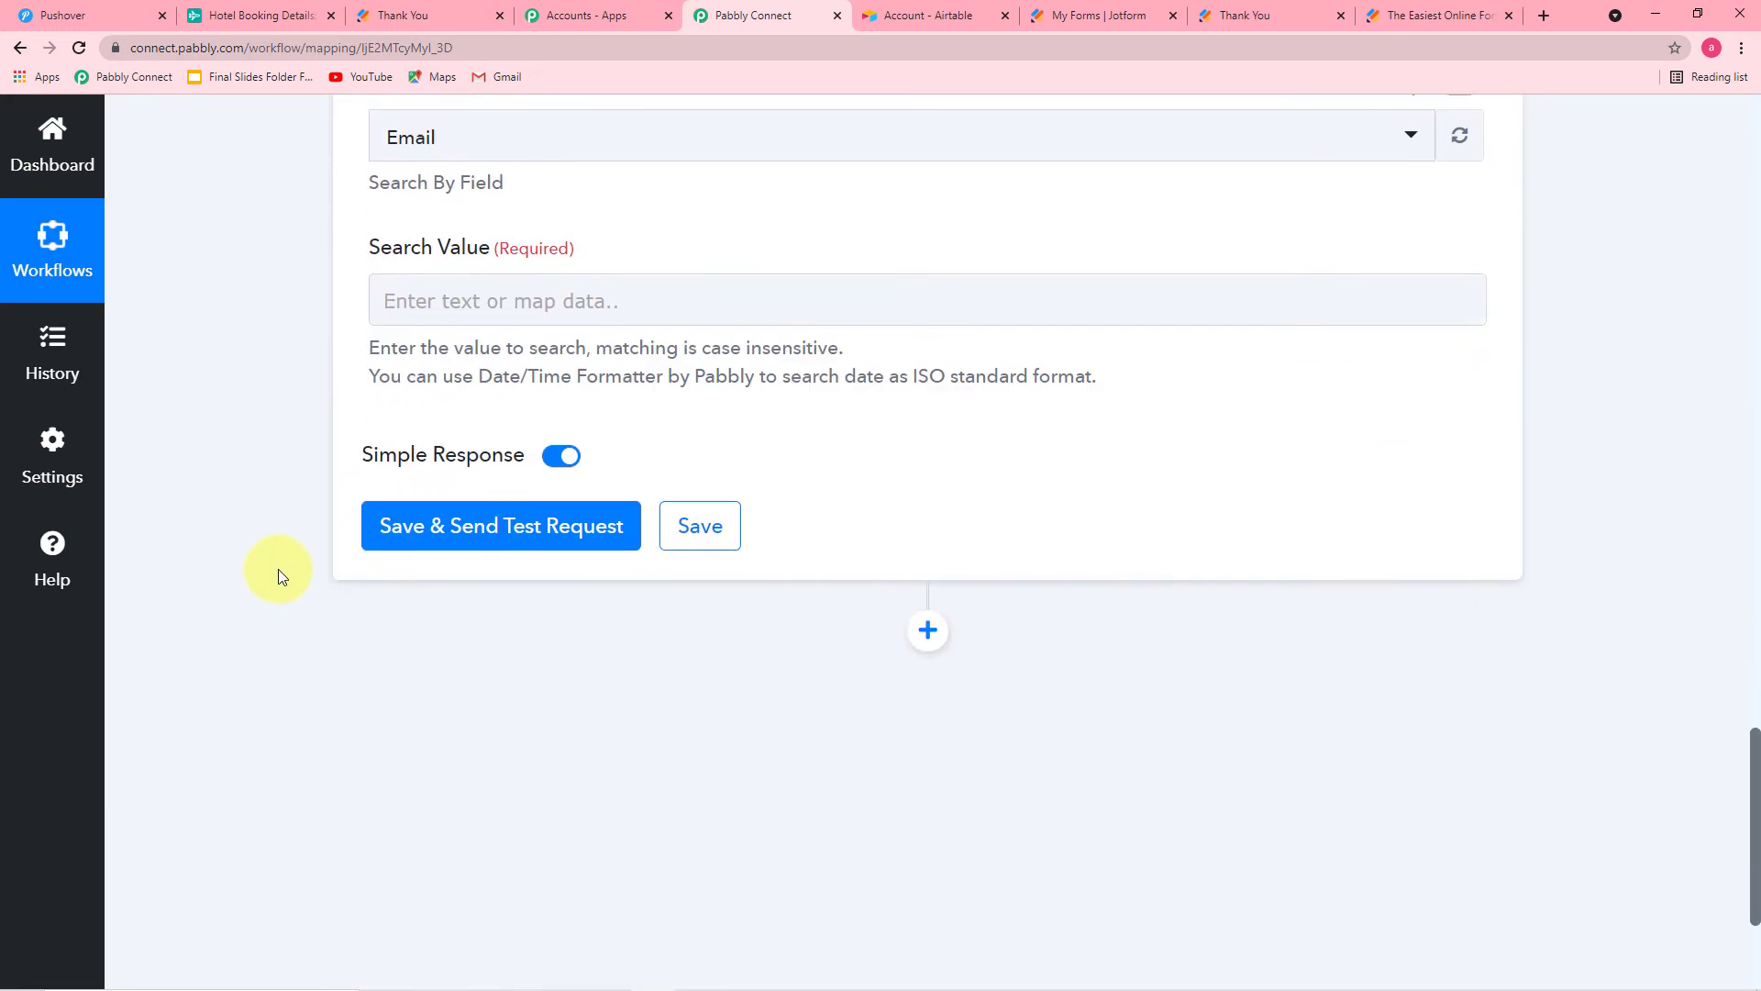
click(567, 299)
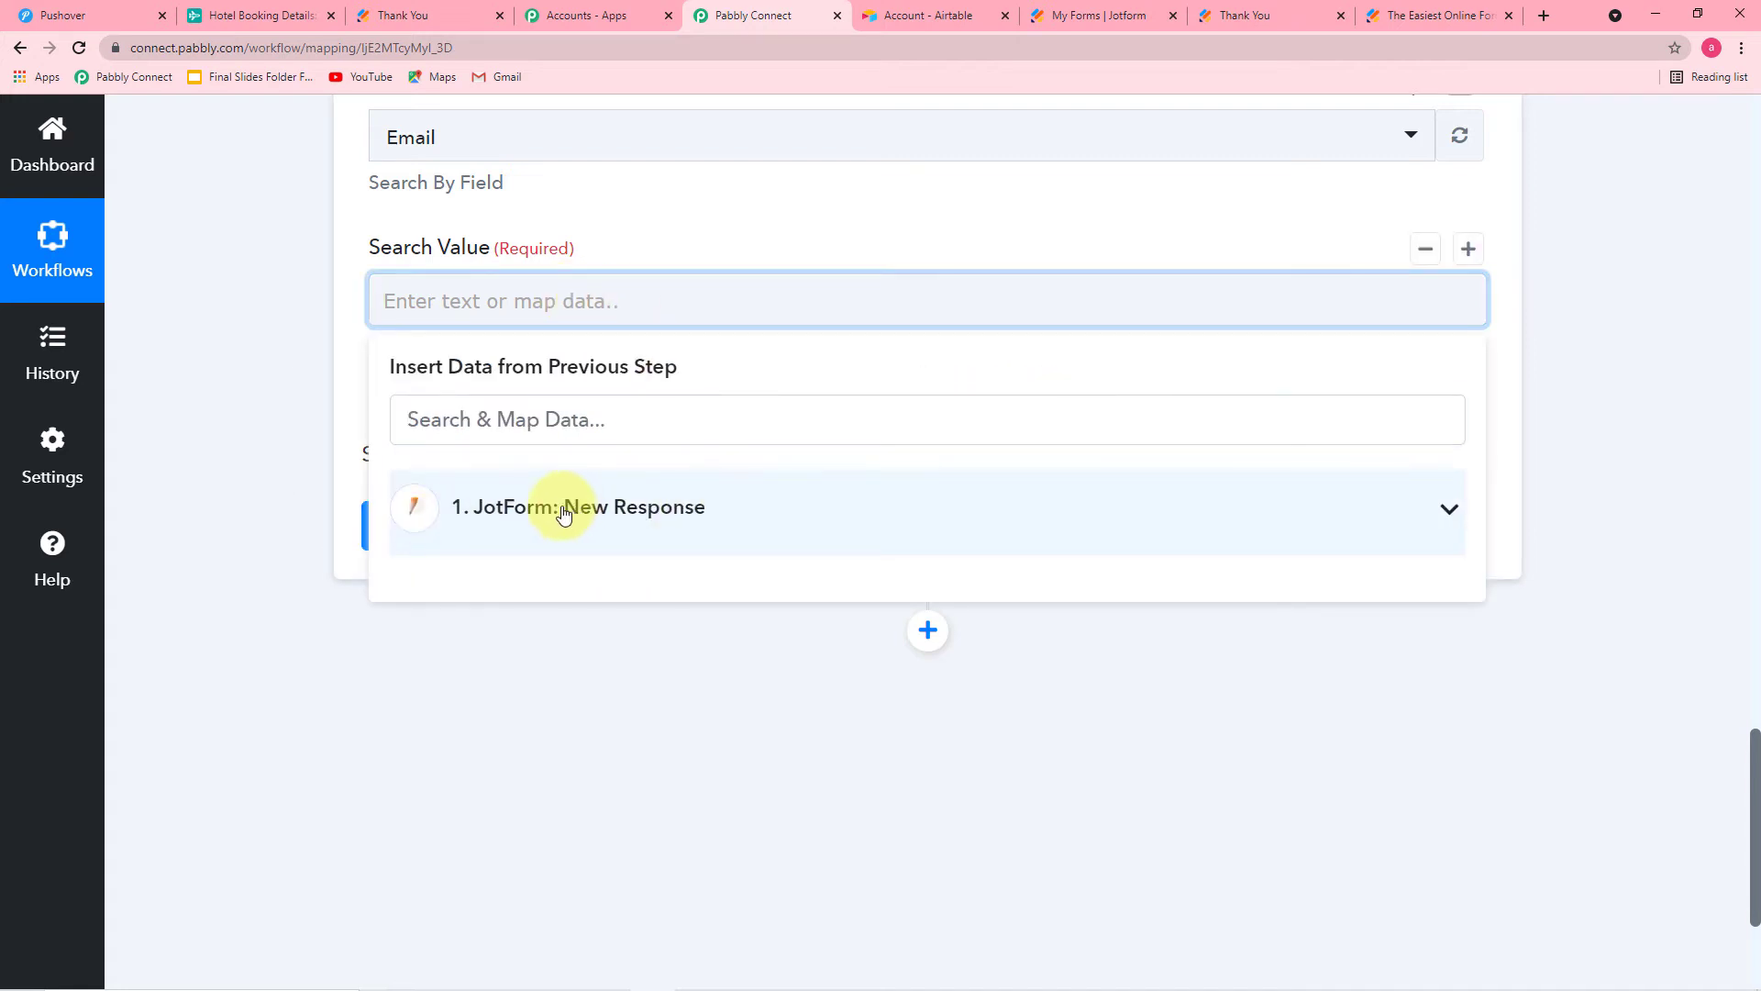
click(678, 516)
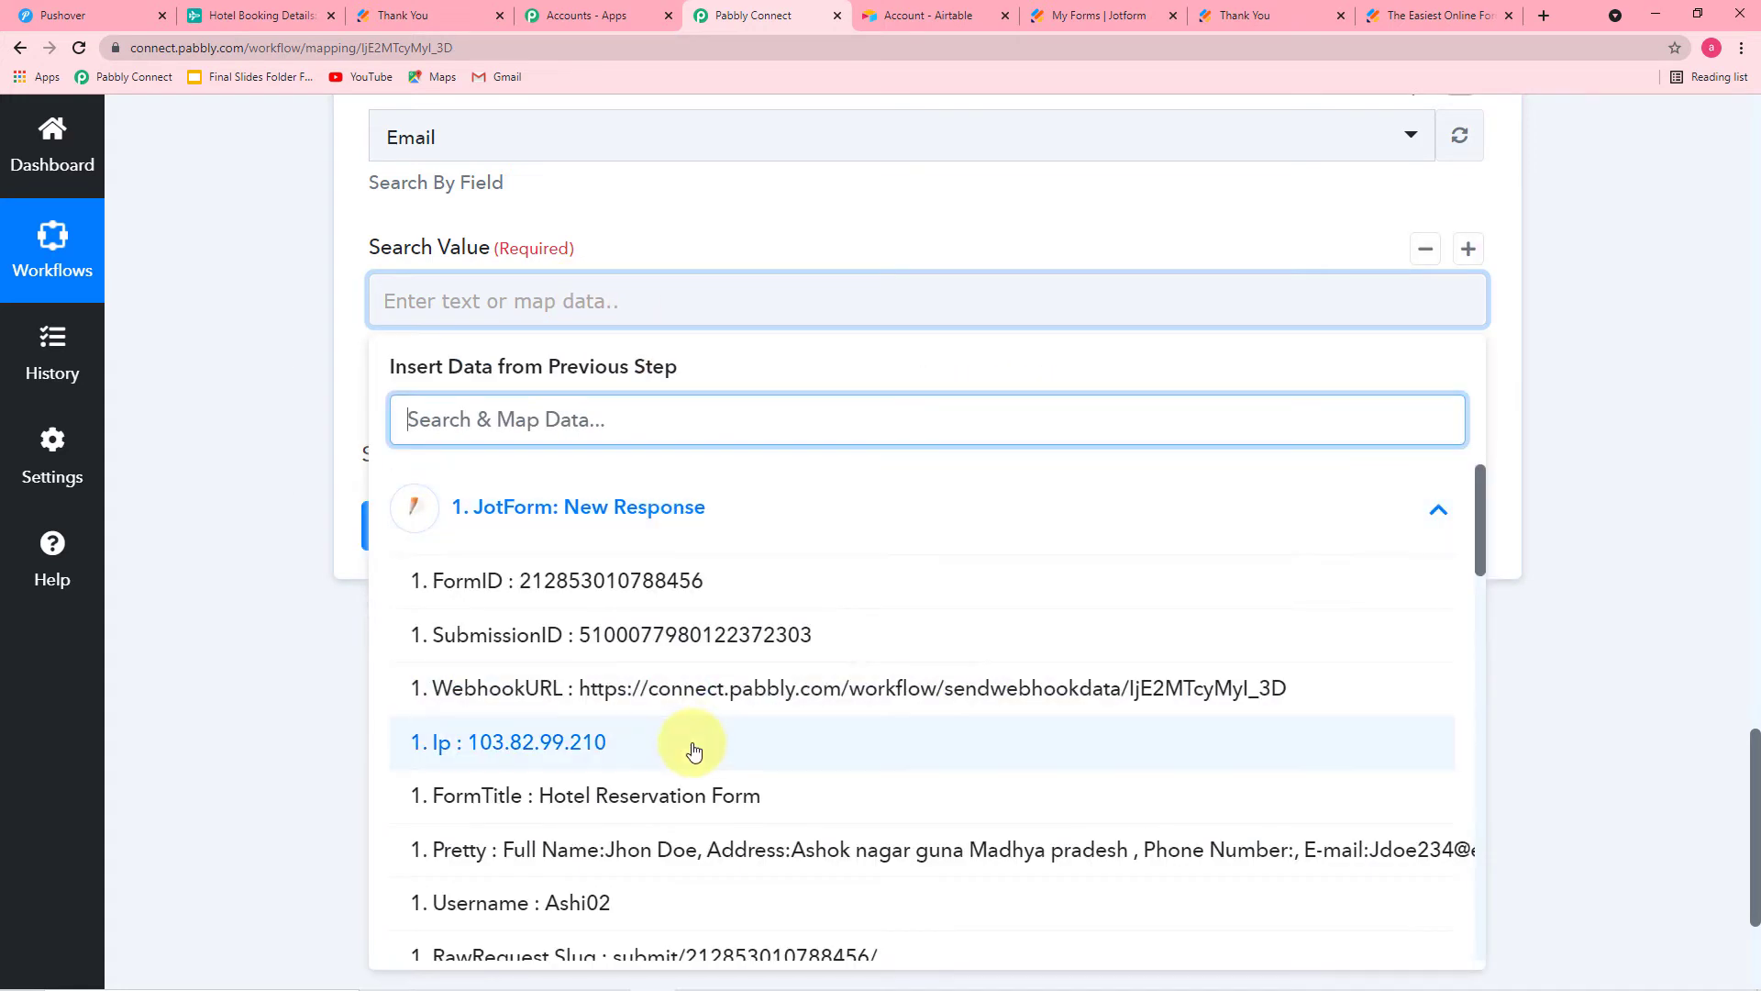
scroll(697, 688, down, 4)
scroll(701, 687, down, 5)
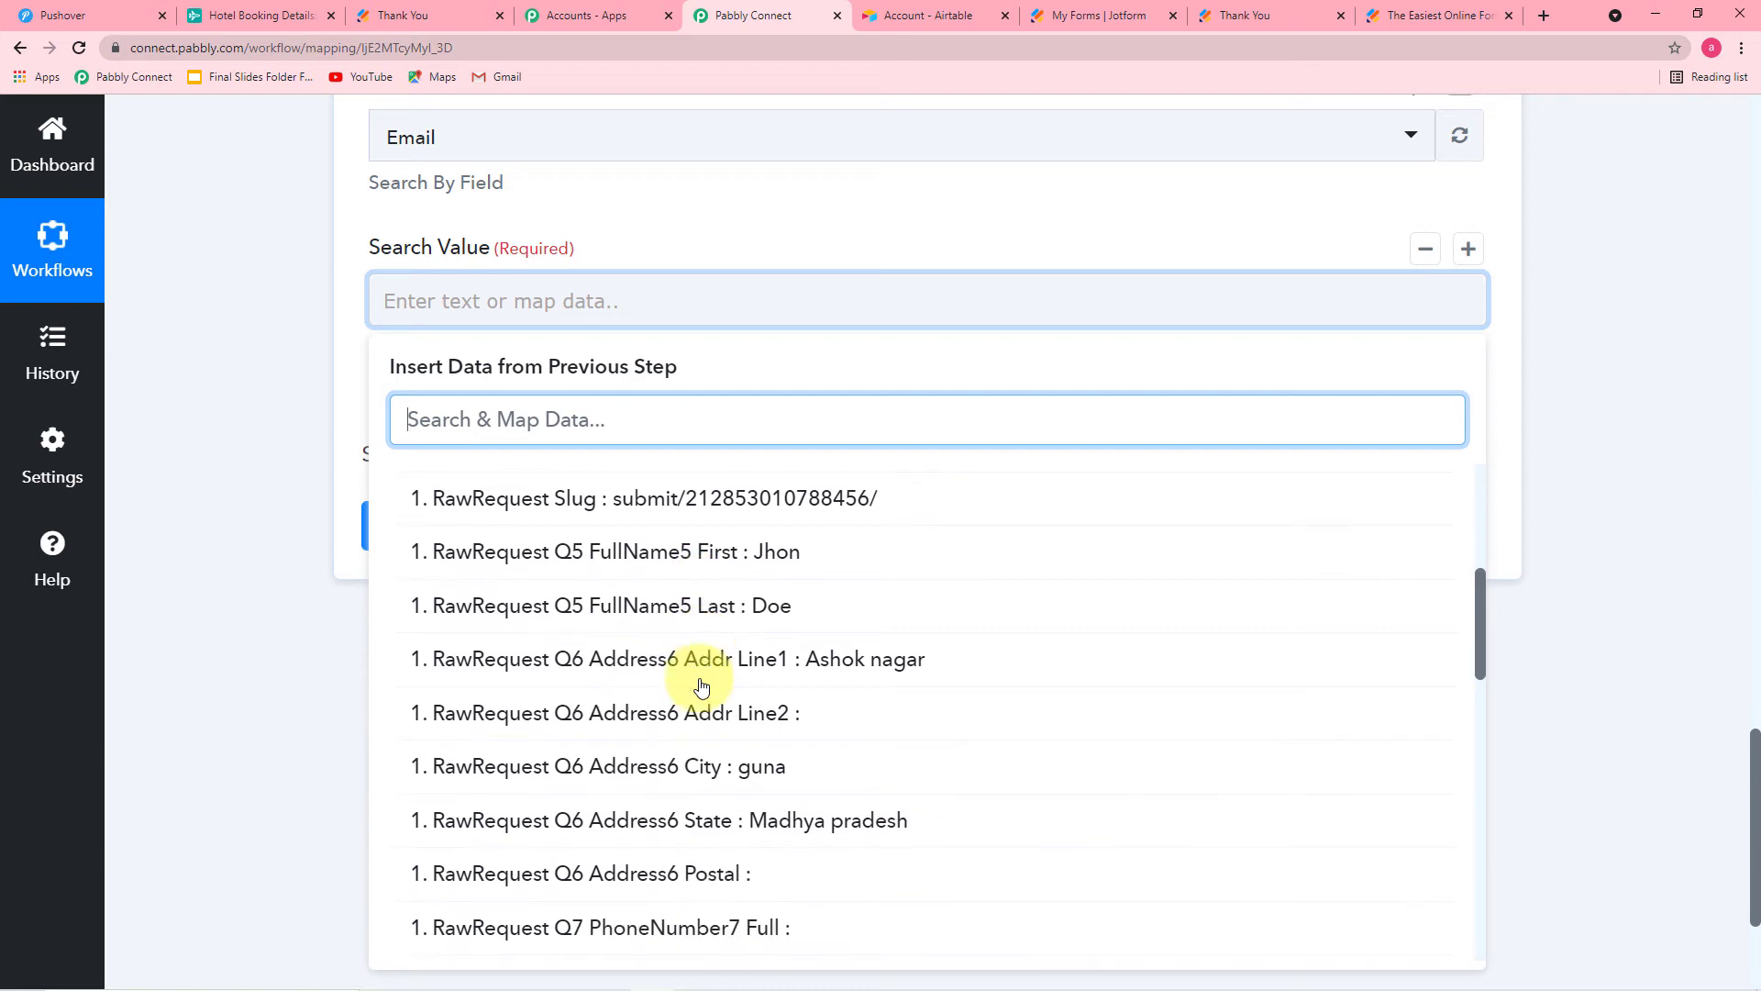
click(775, 614)
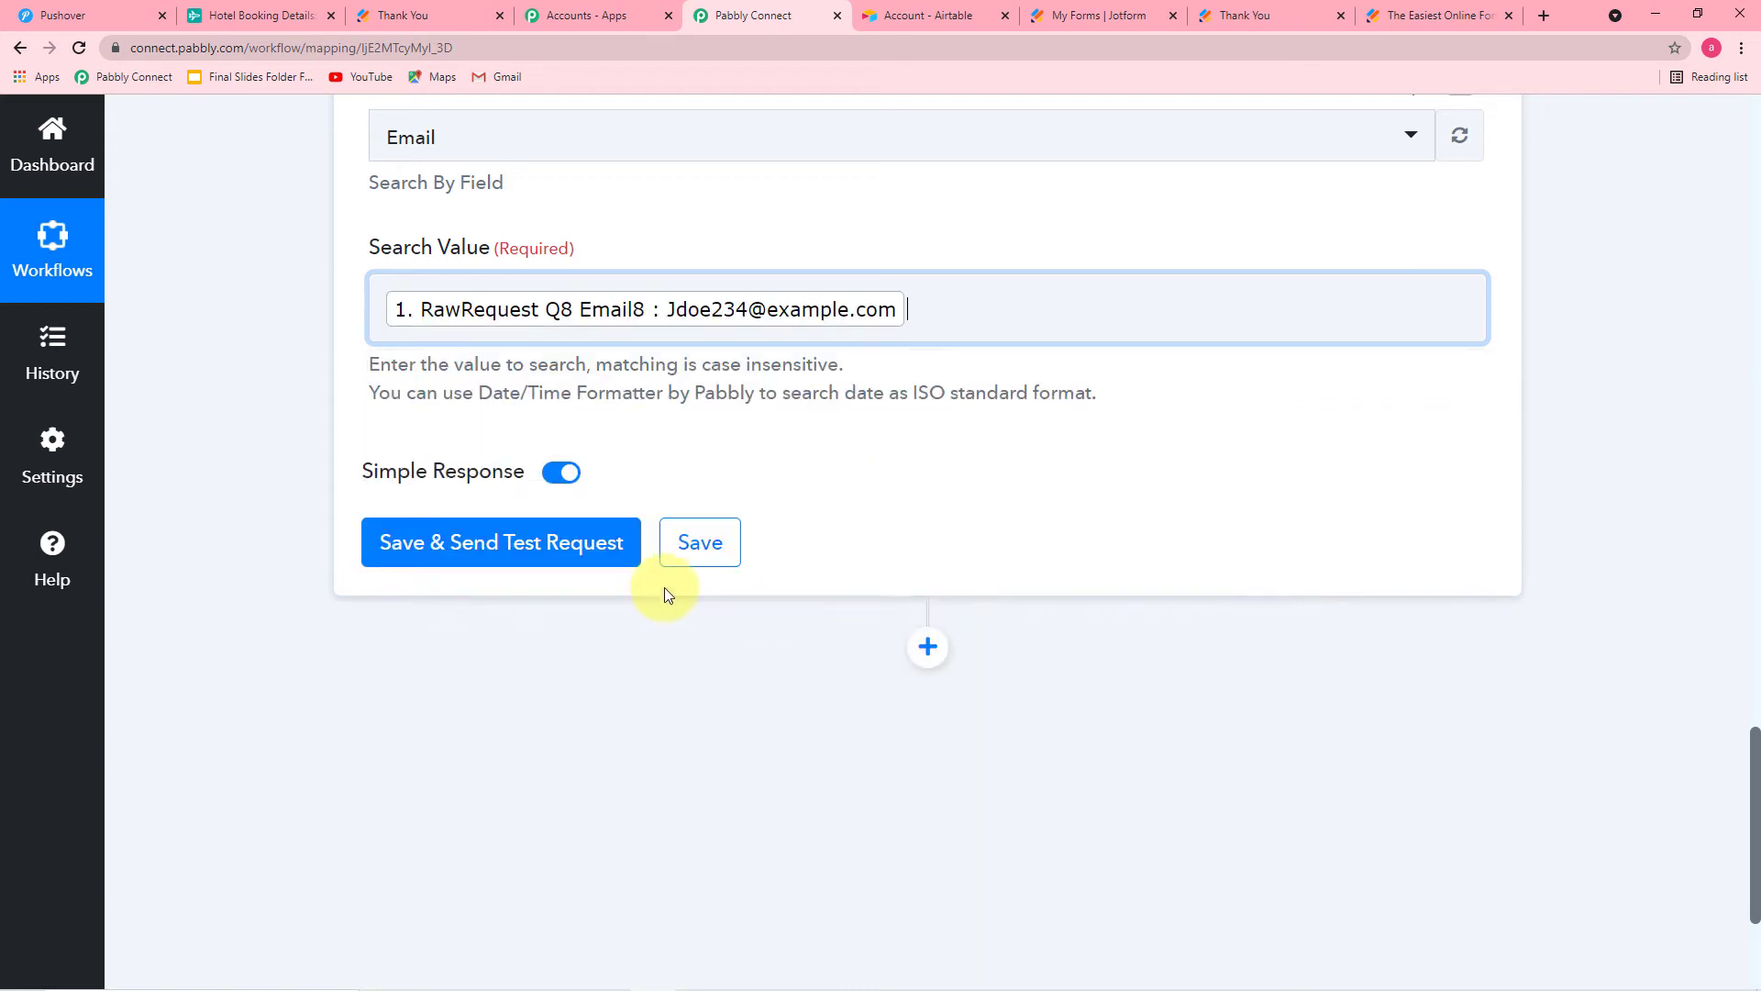
click(295, 459)
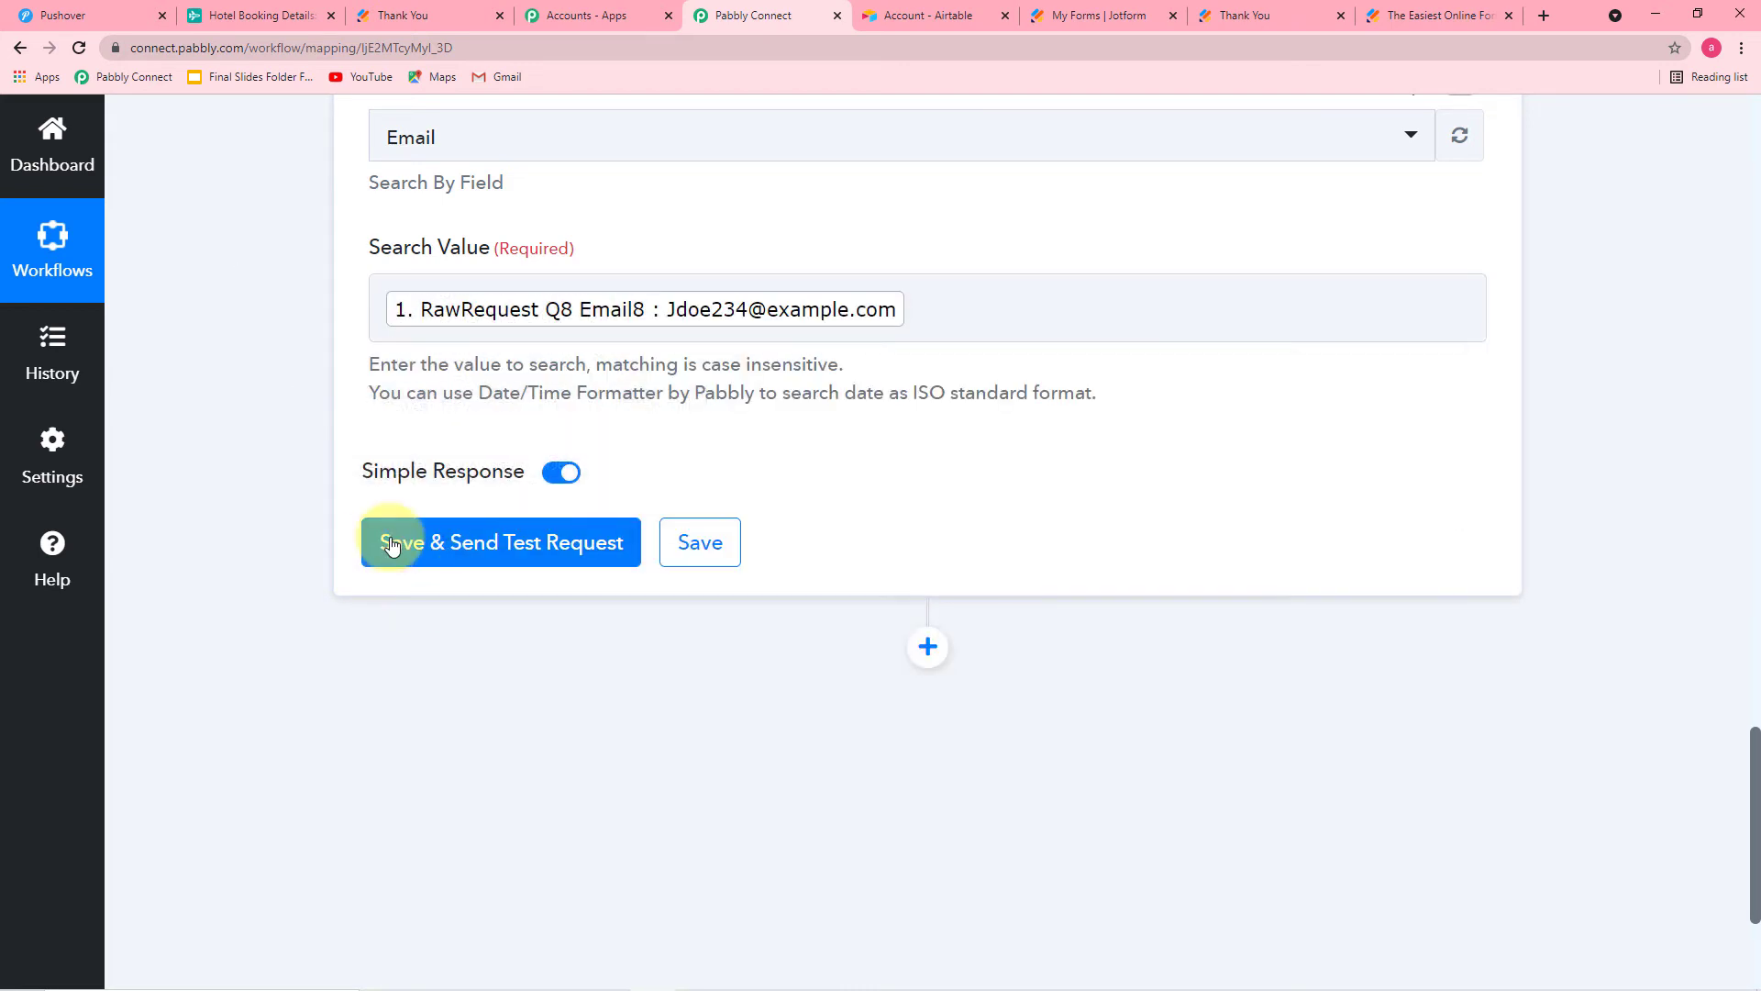
Save the Airtable Search Record step, send a test request and review the returned record fields.
click(452, 542)
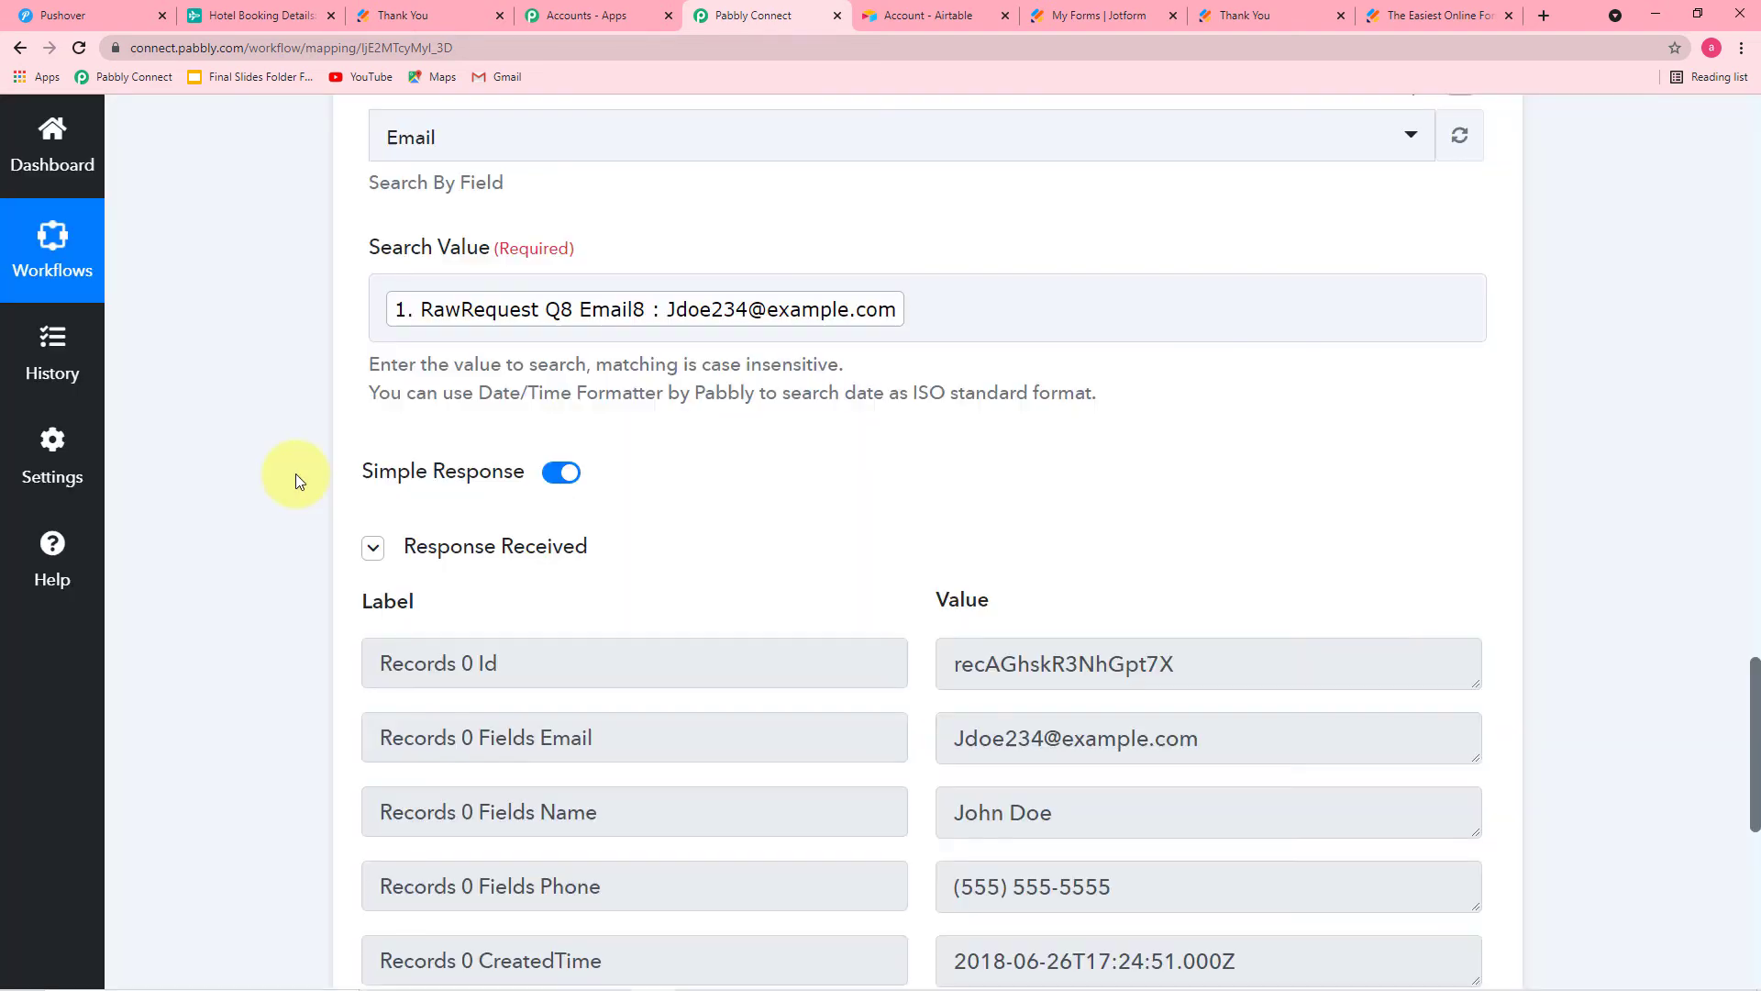
scroll(295, 480, down, 3)
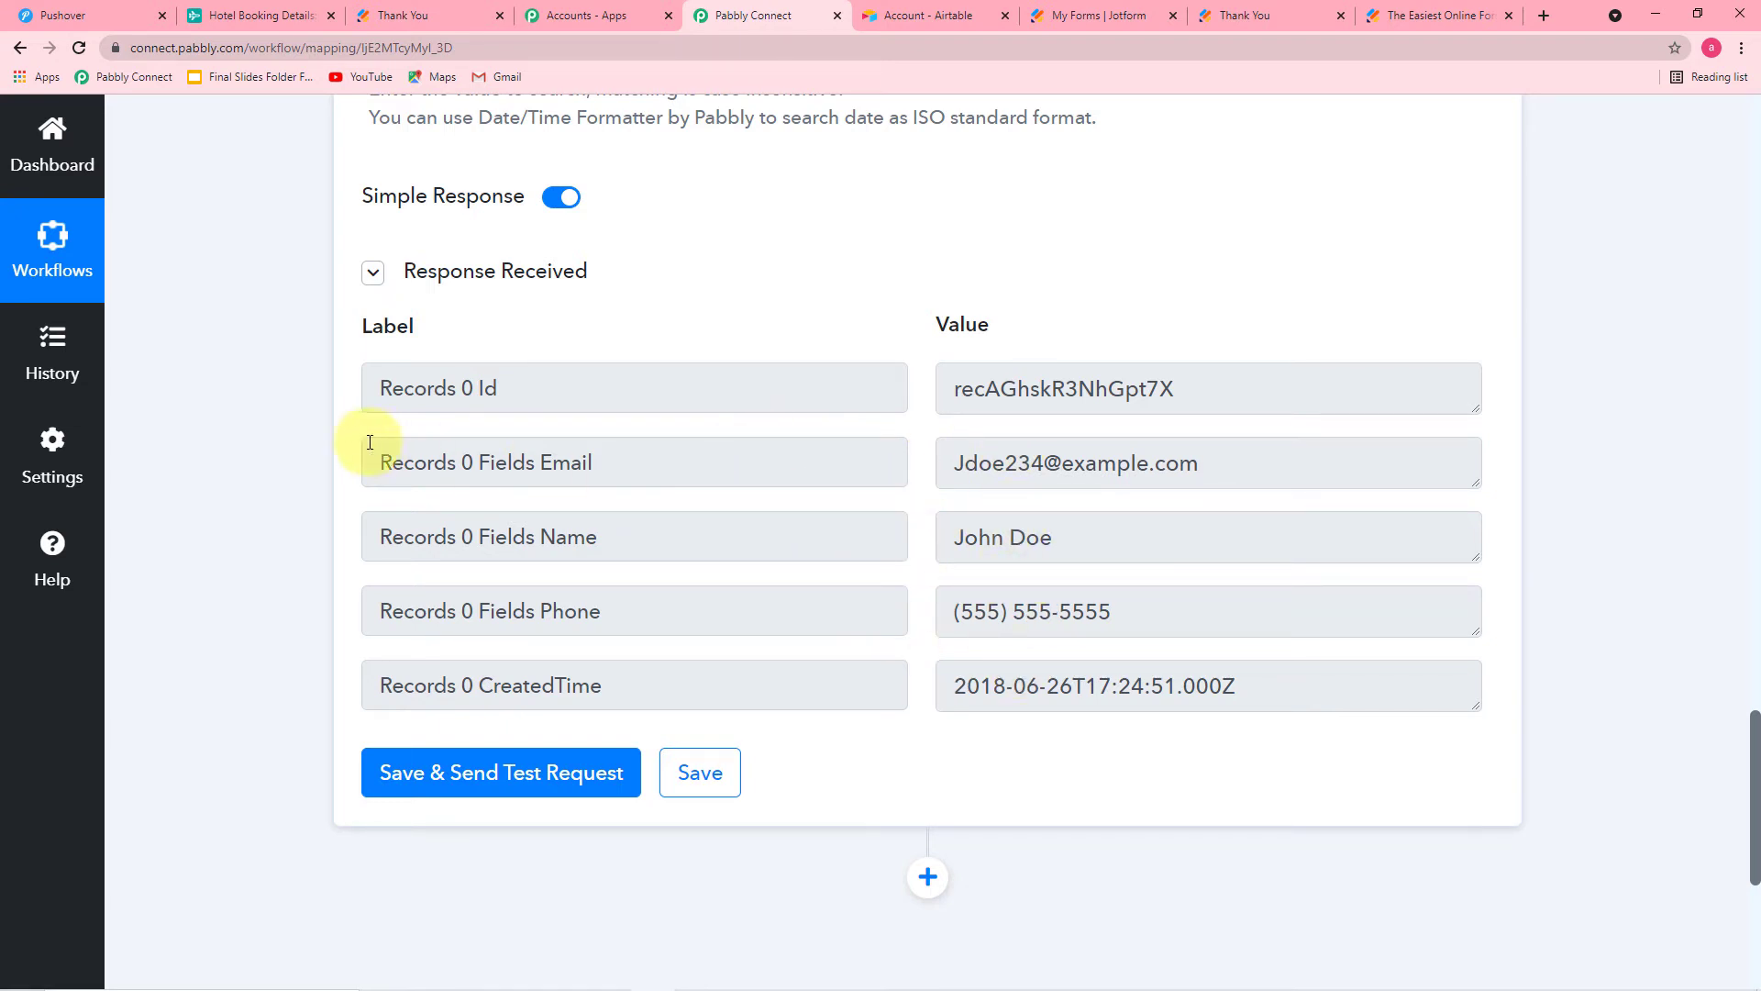
Add another action step after the Airtable search and choose Filter by Pabbly as its app.
scroll(283, 422, down, 5)
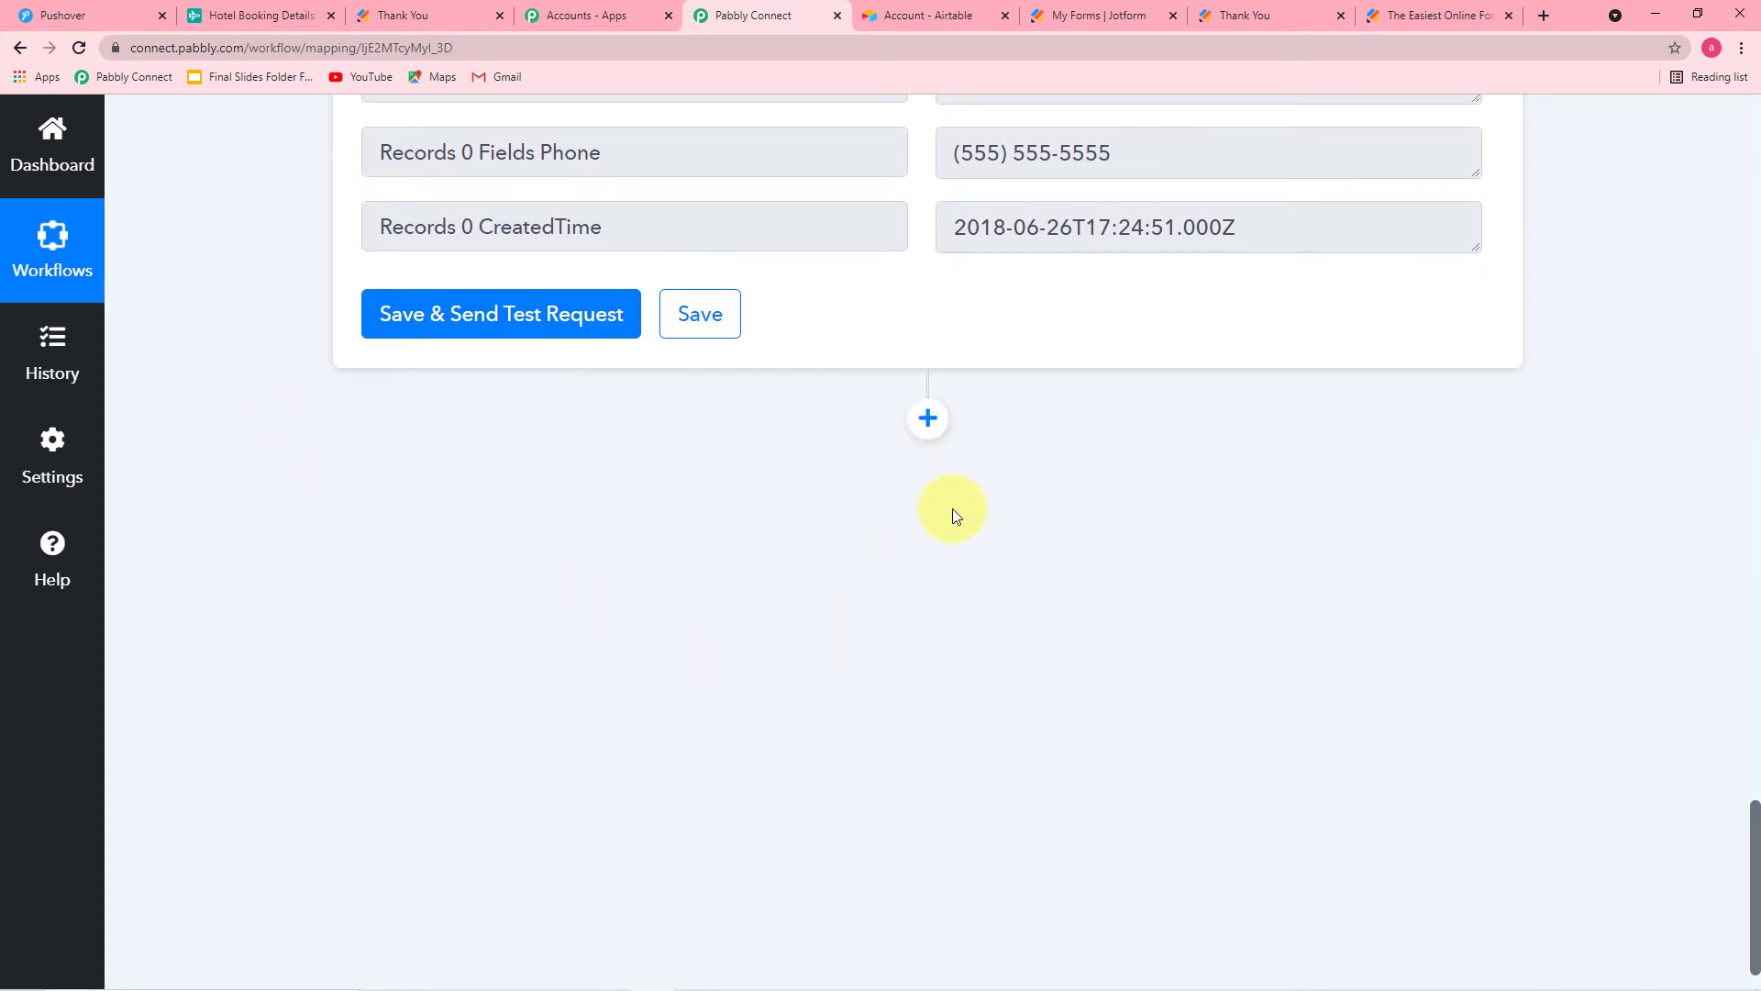
click(927, 418)
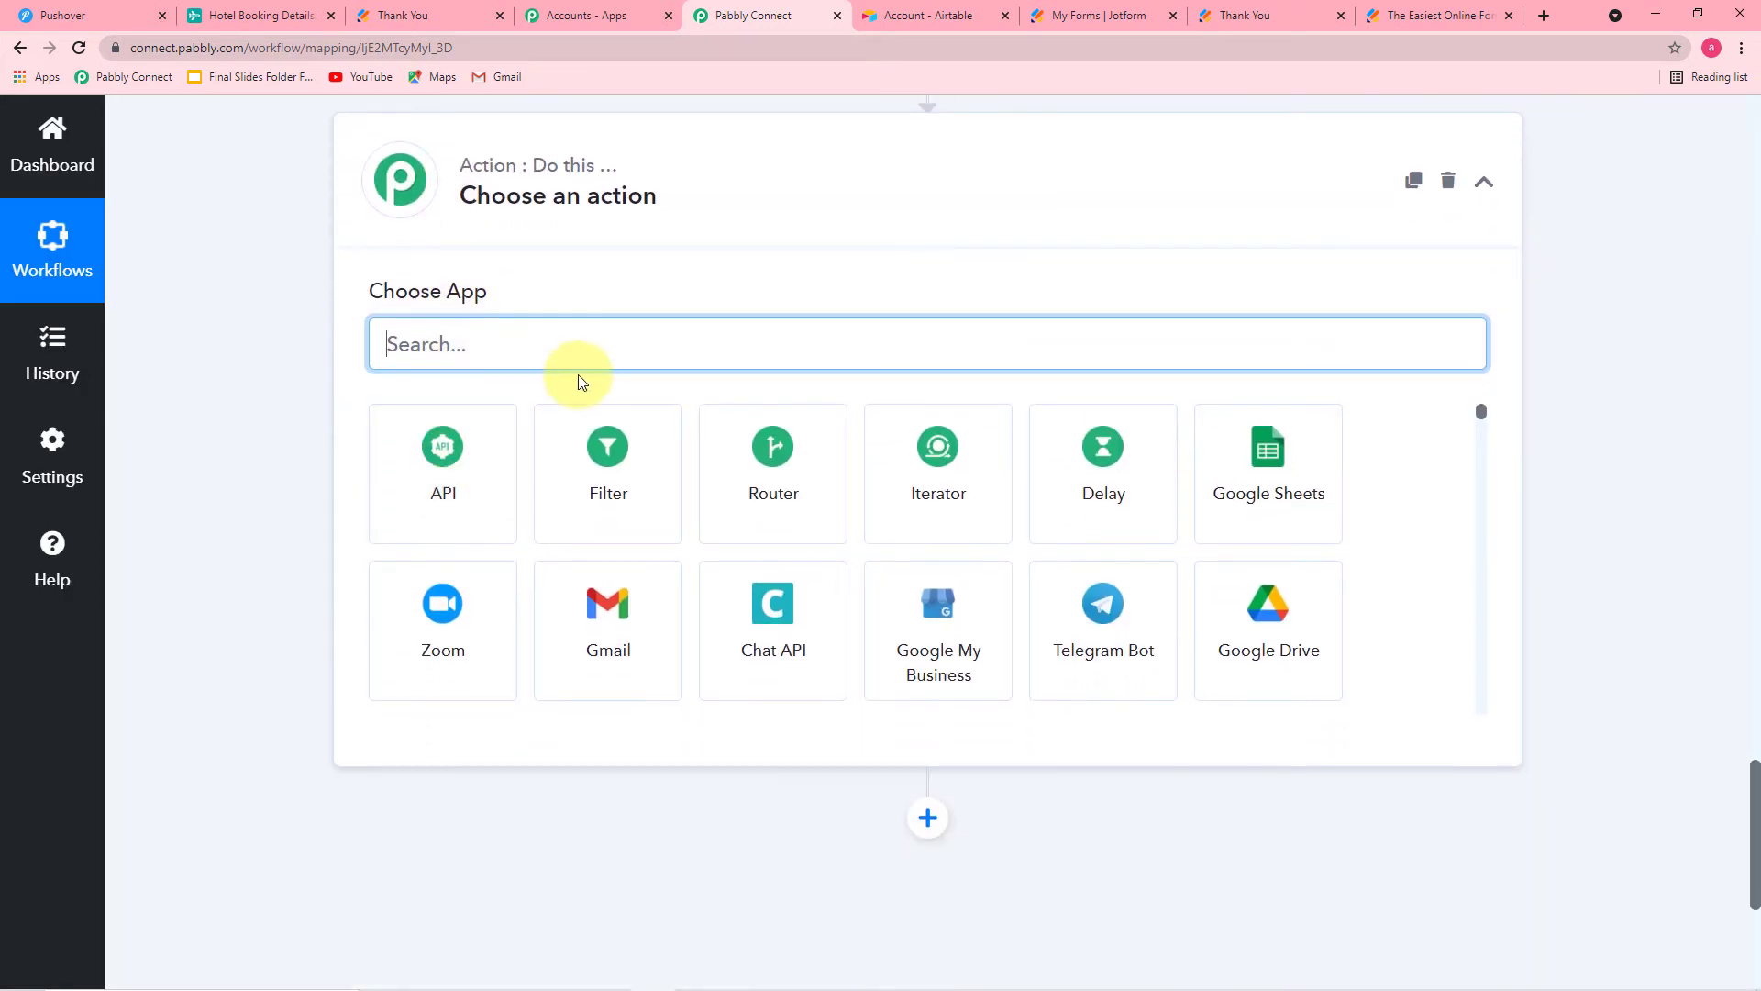
click(637, 499)
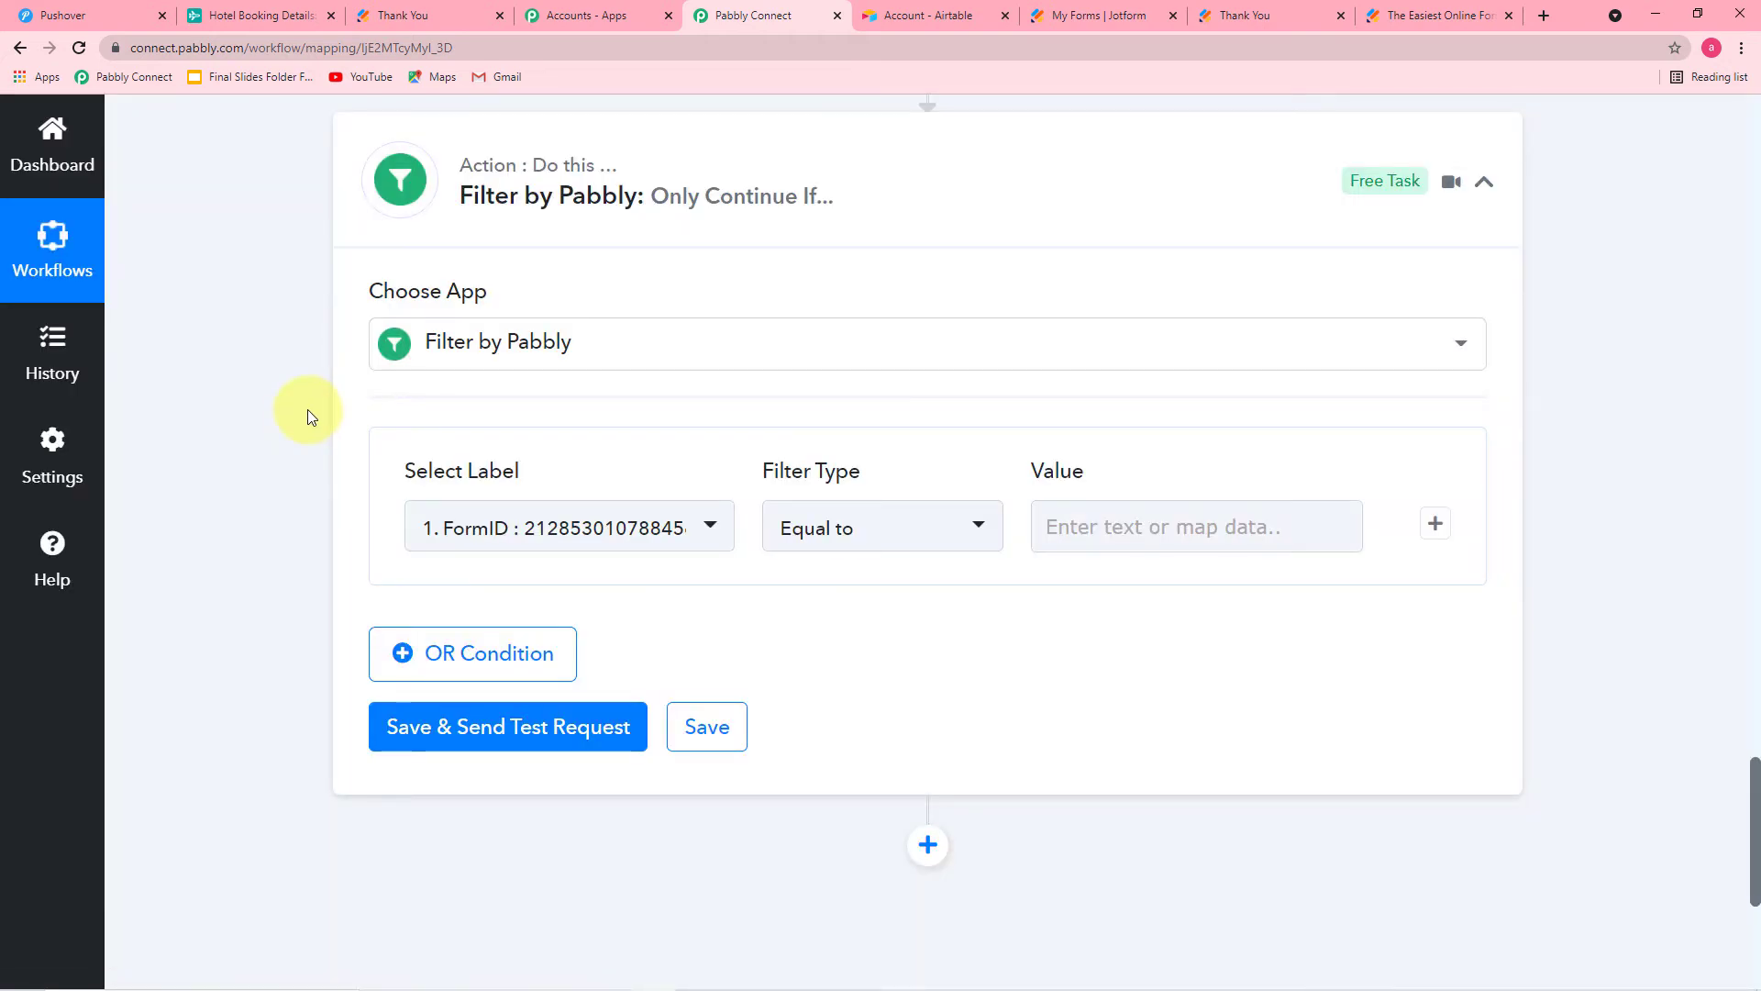
Compare the email field in the captured JotForm response with the Airtable Search Record settings and its returned record fields.
scroll(306, 409, up, 4)
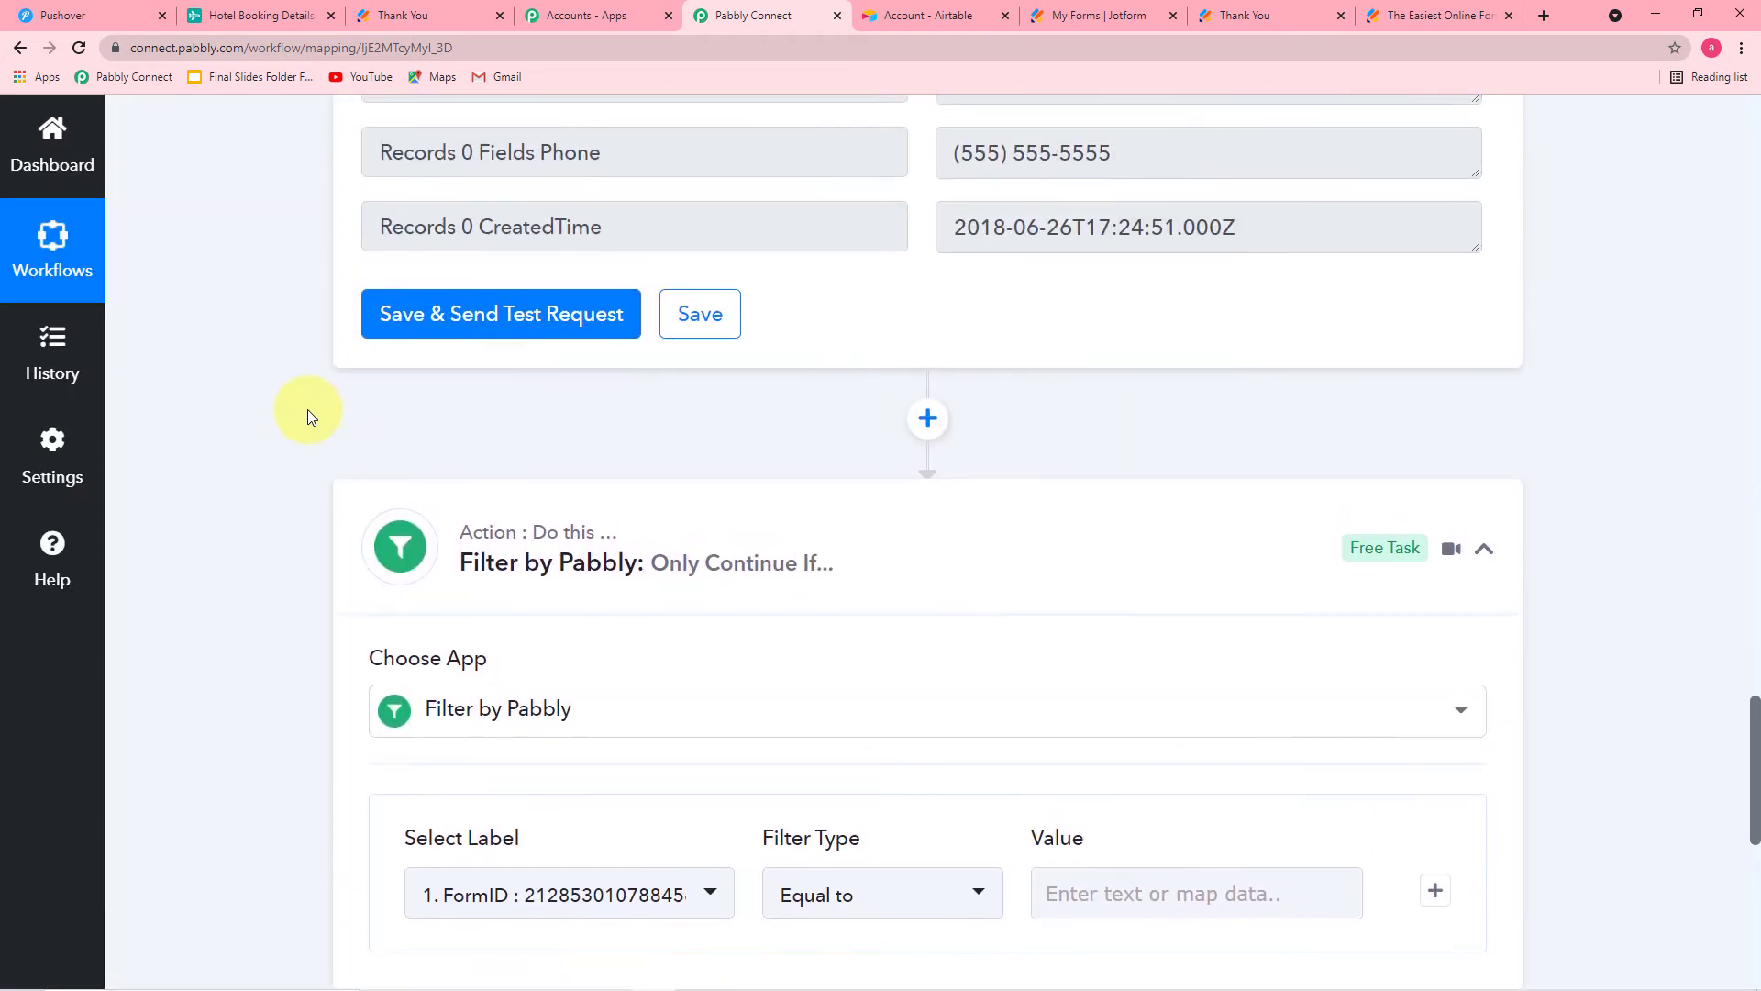
scroll(307, 409, up, 2)
scroll(300, 415, up, 20)
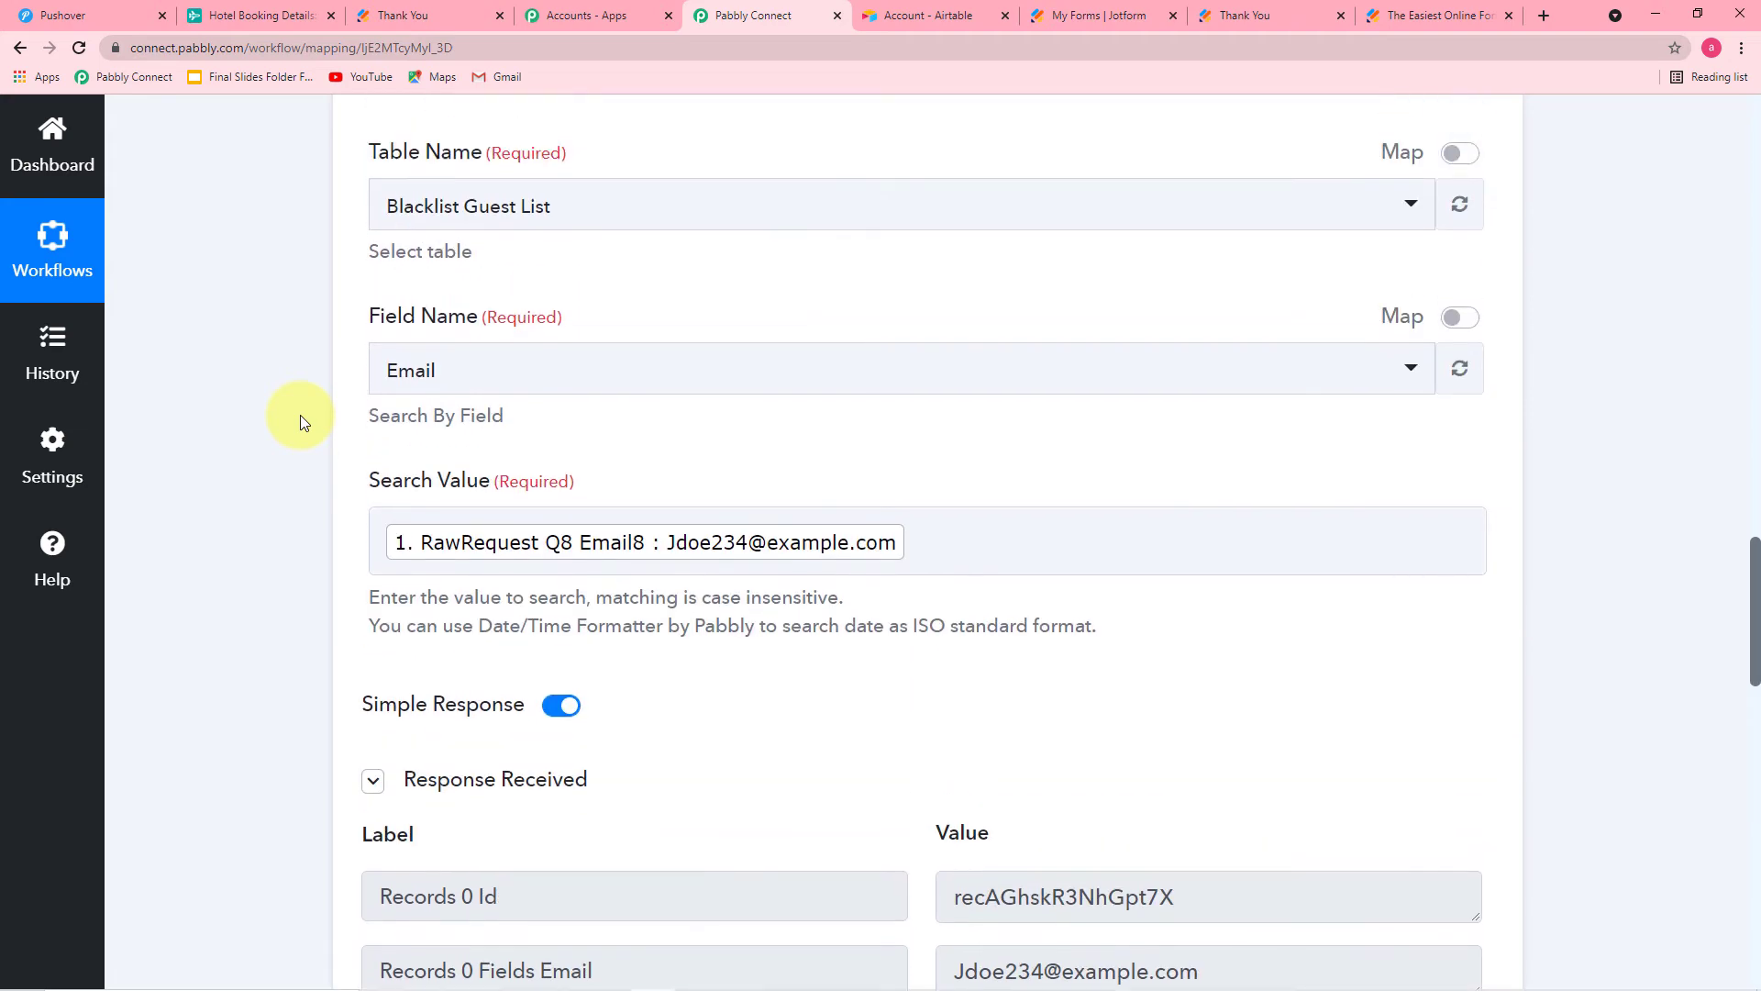
scroll(300, 414, up, 2)
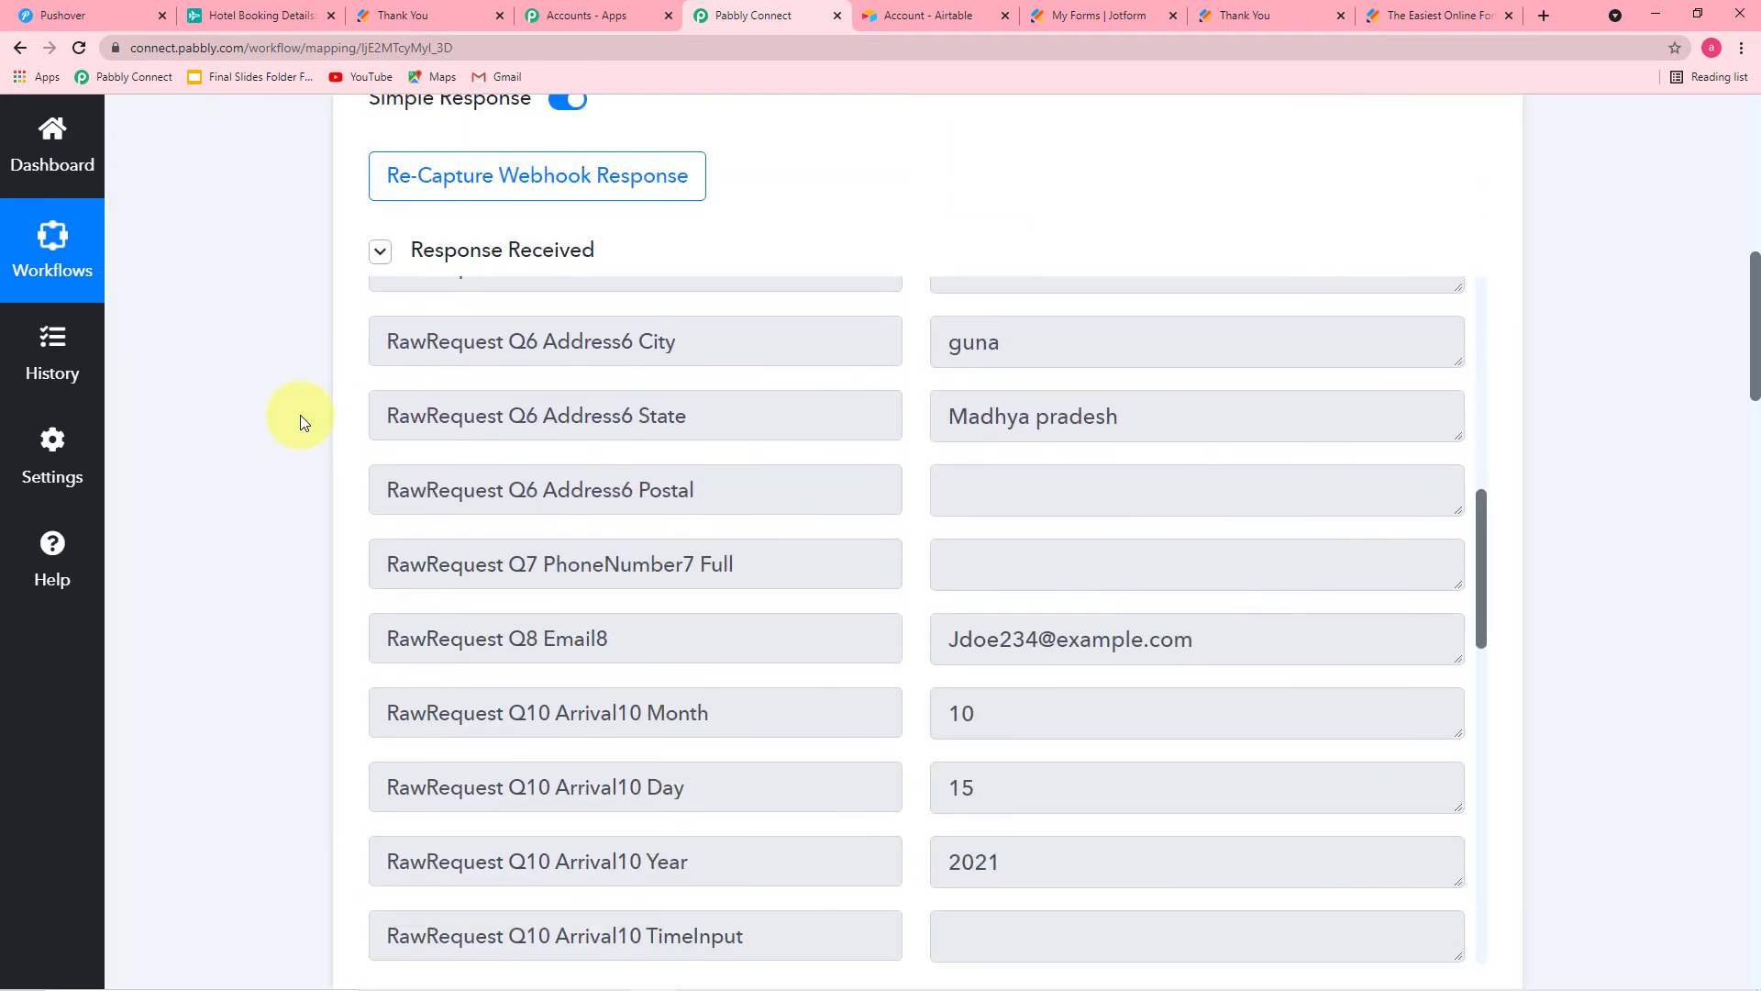
scroll(323, 533, down, 15)
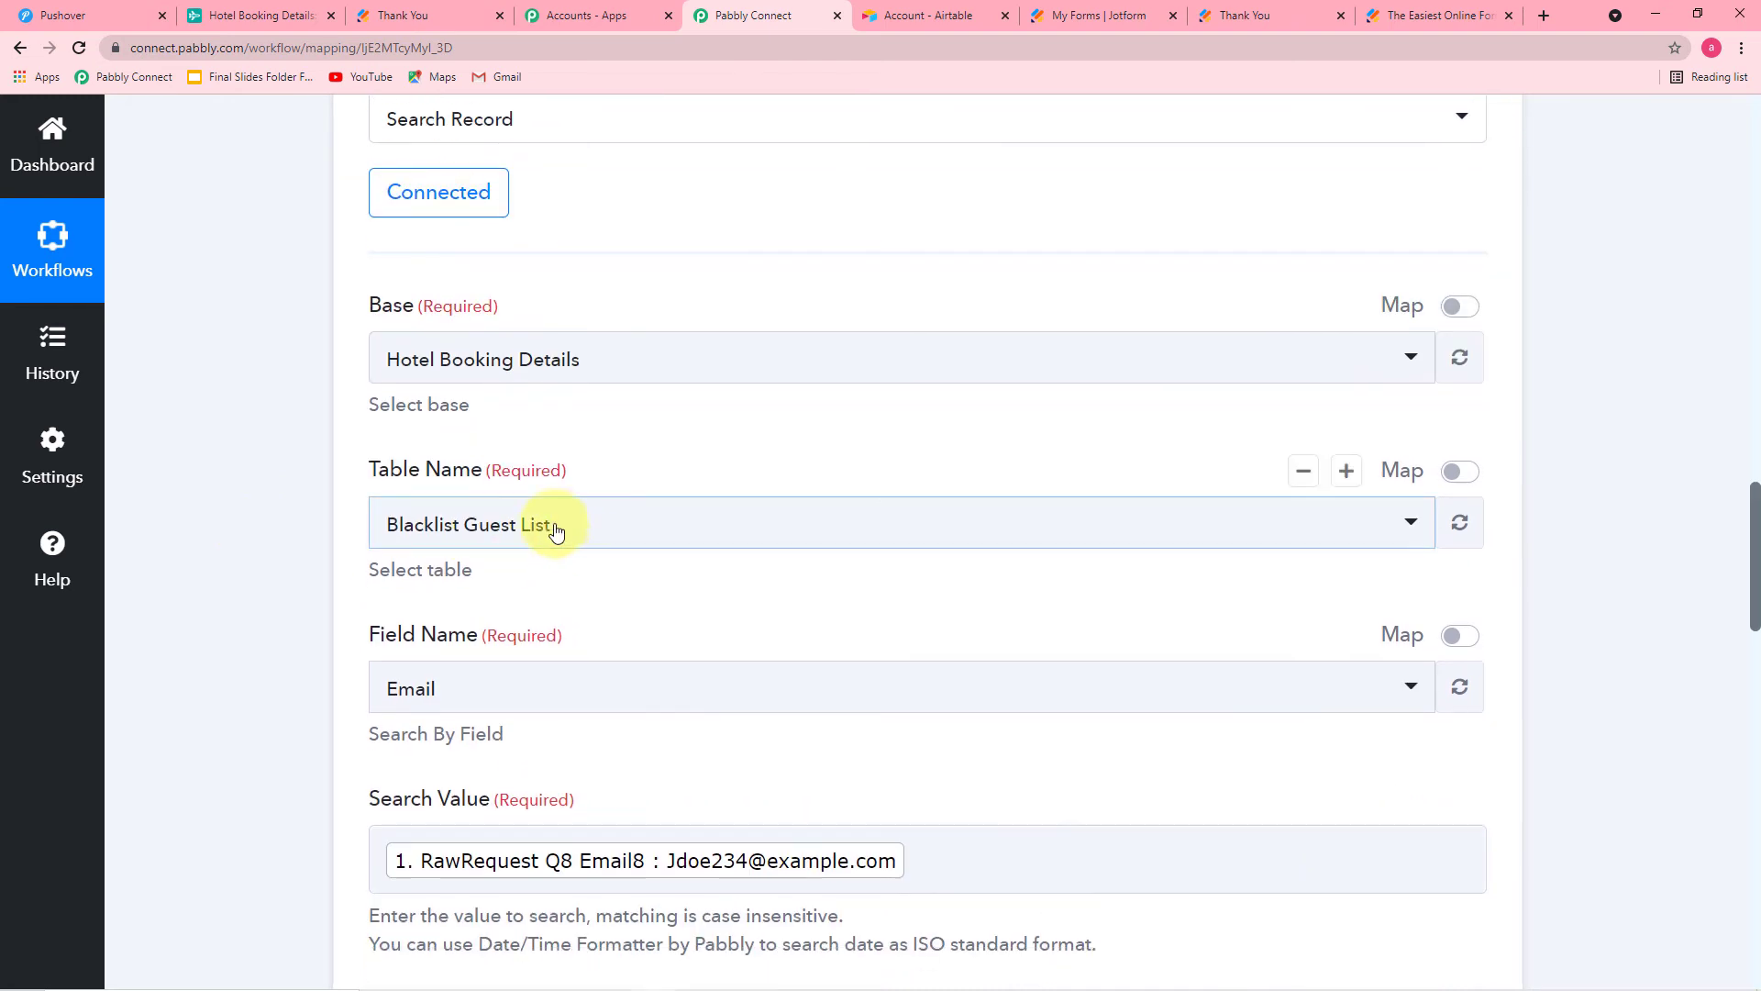
scroll(601, 568, down, 2)
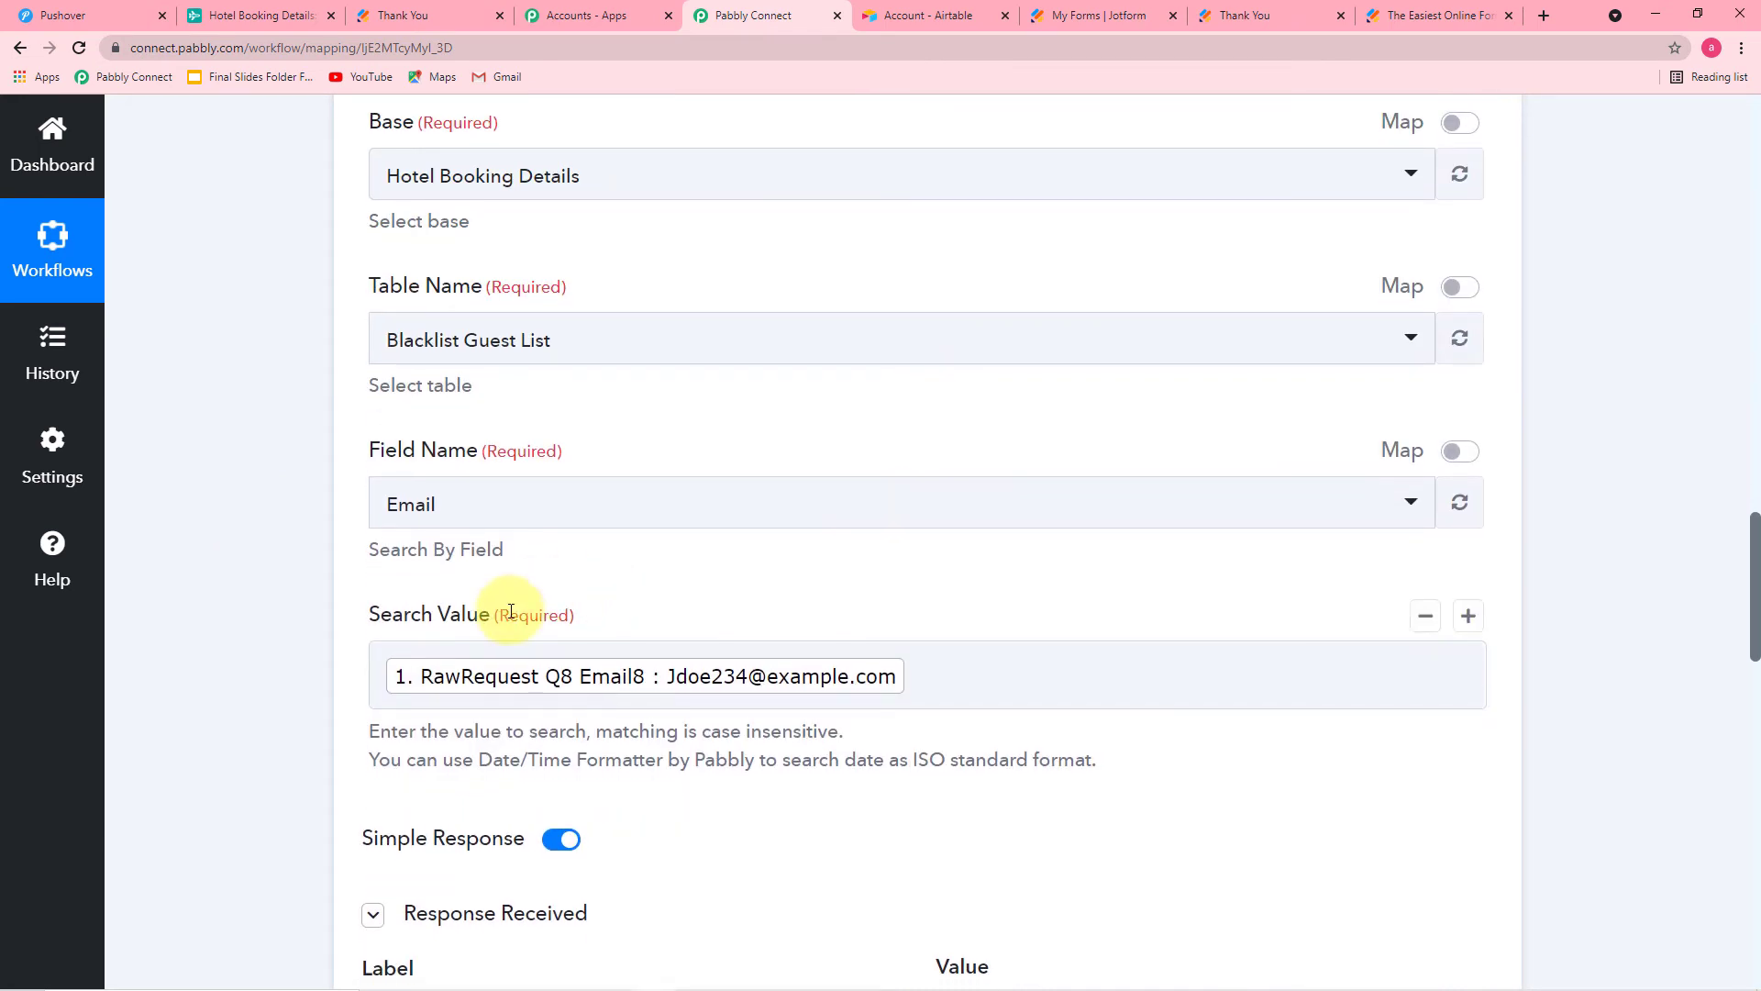
scroll(477, 633, down, 2)
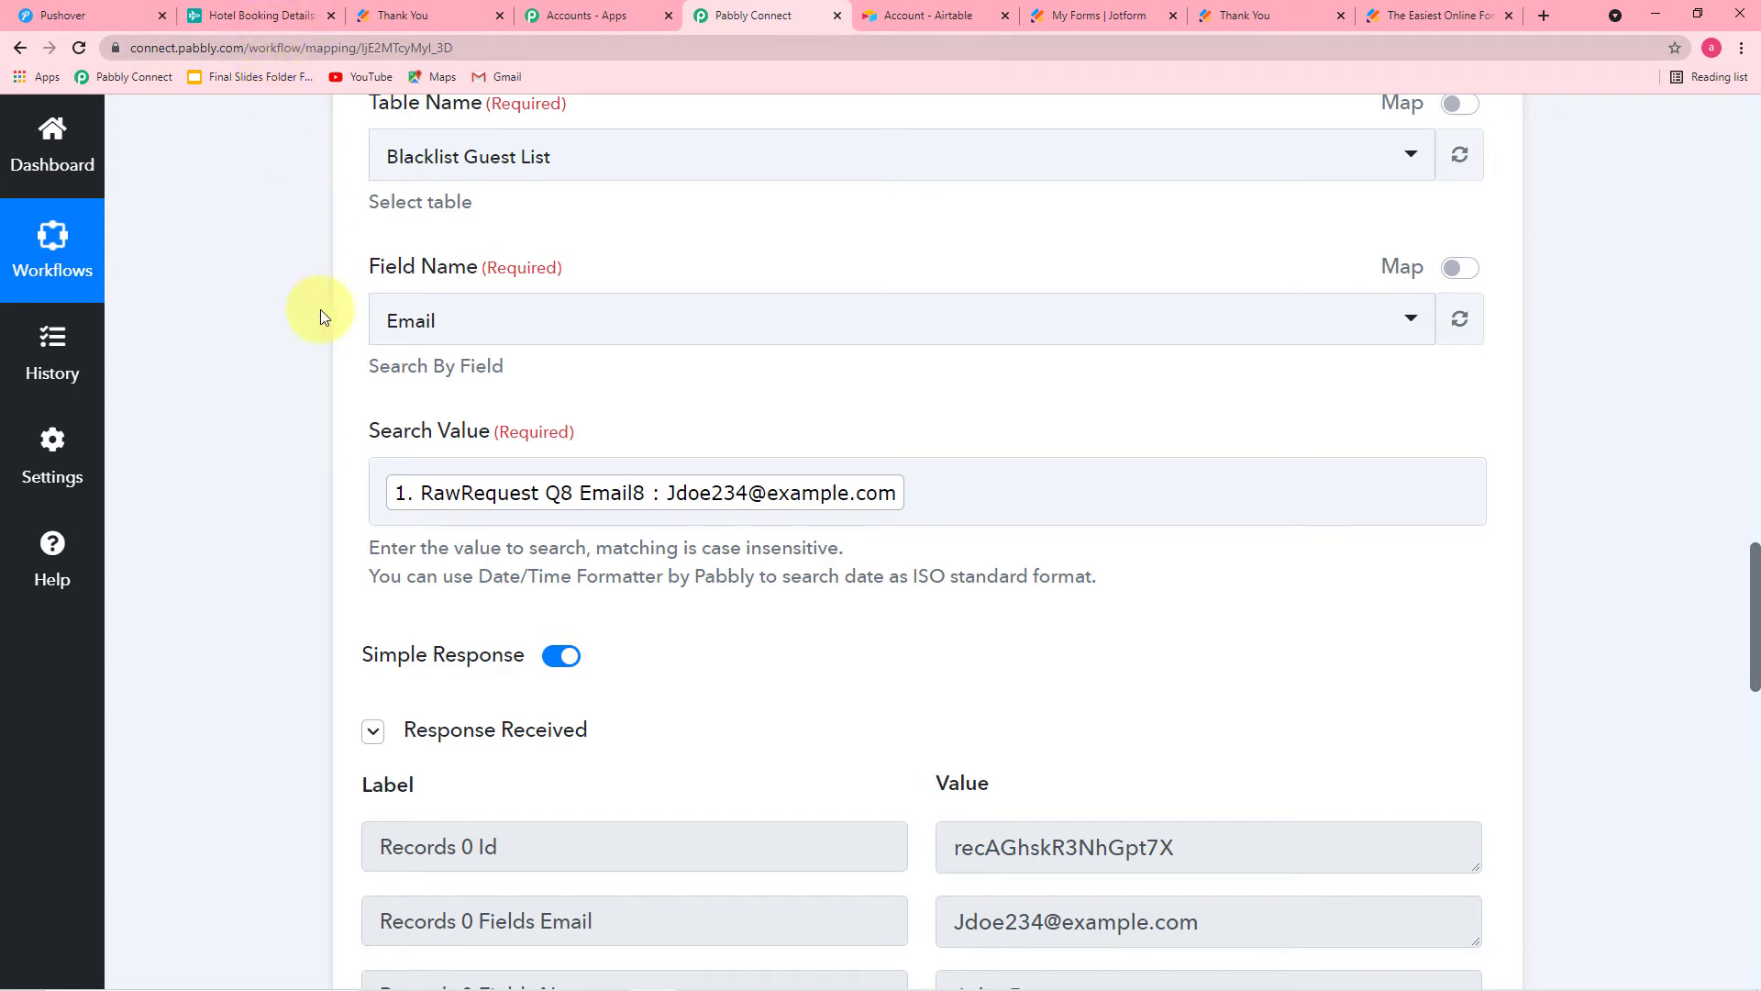
scroll(236, 597, down, 5)
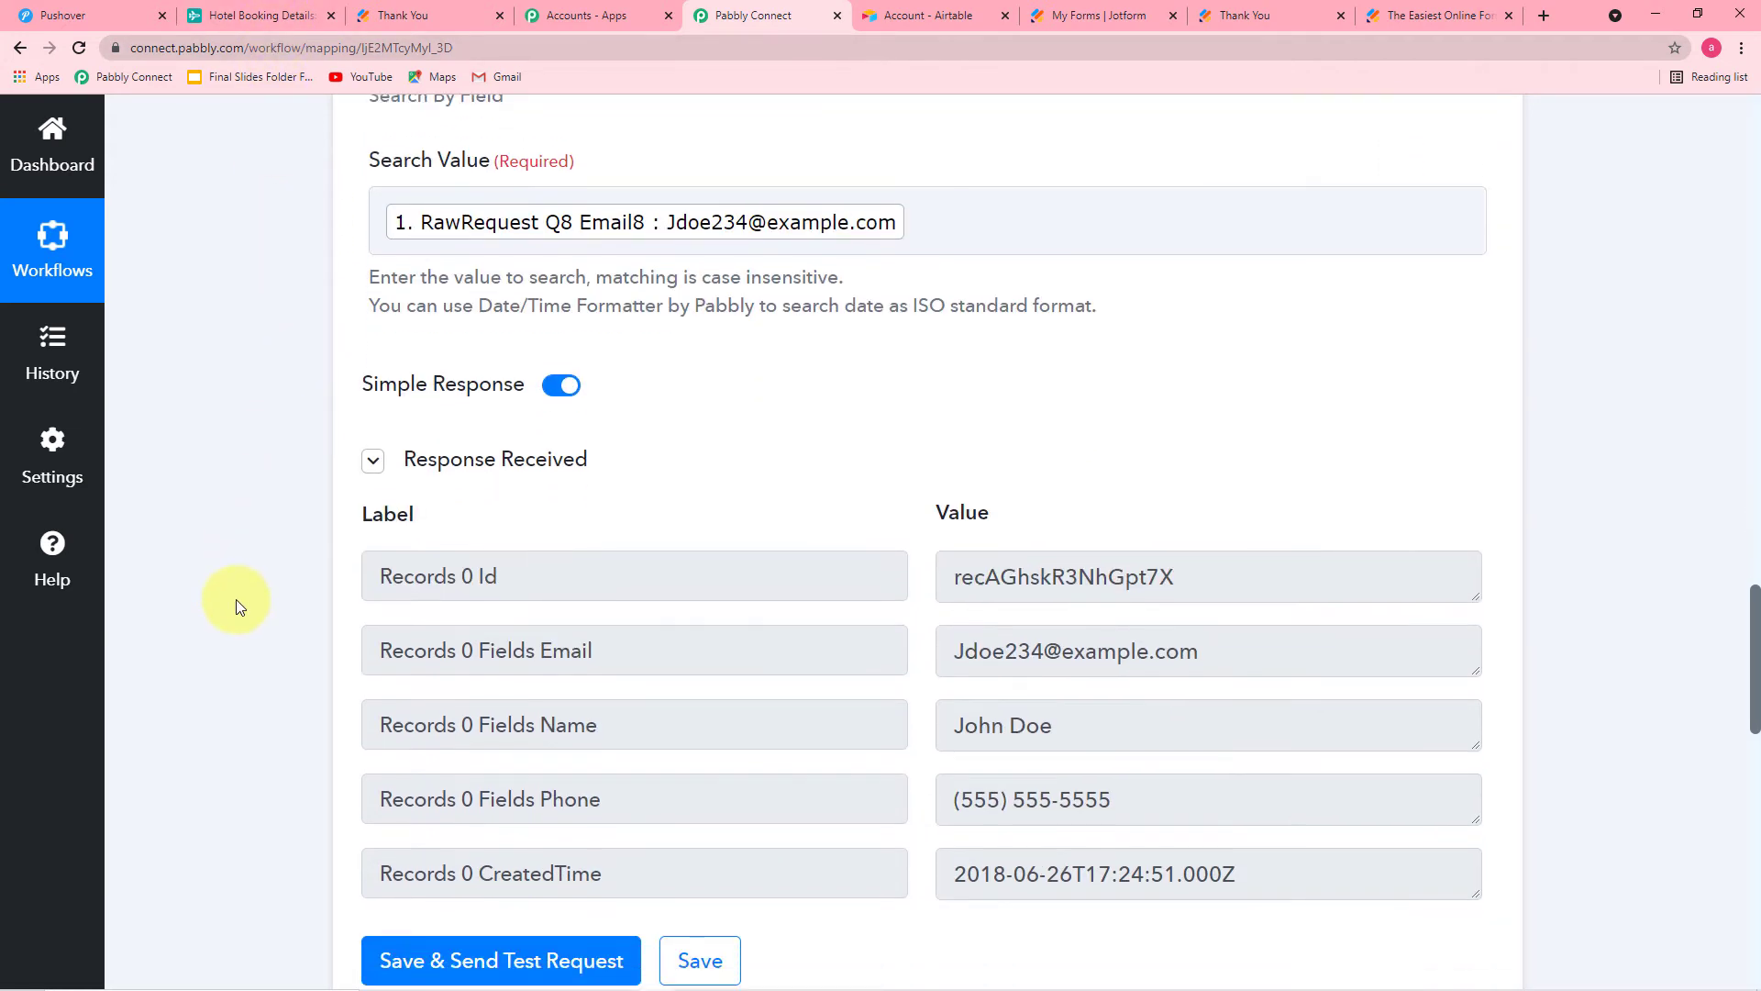
scroll(251, 611, down, 3)
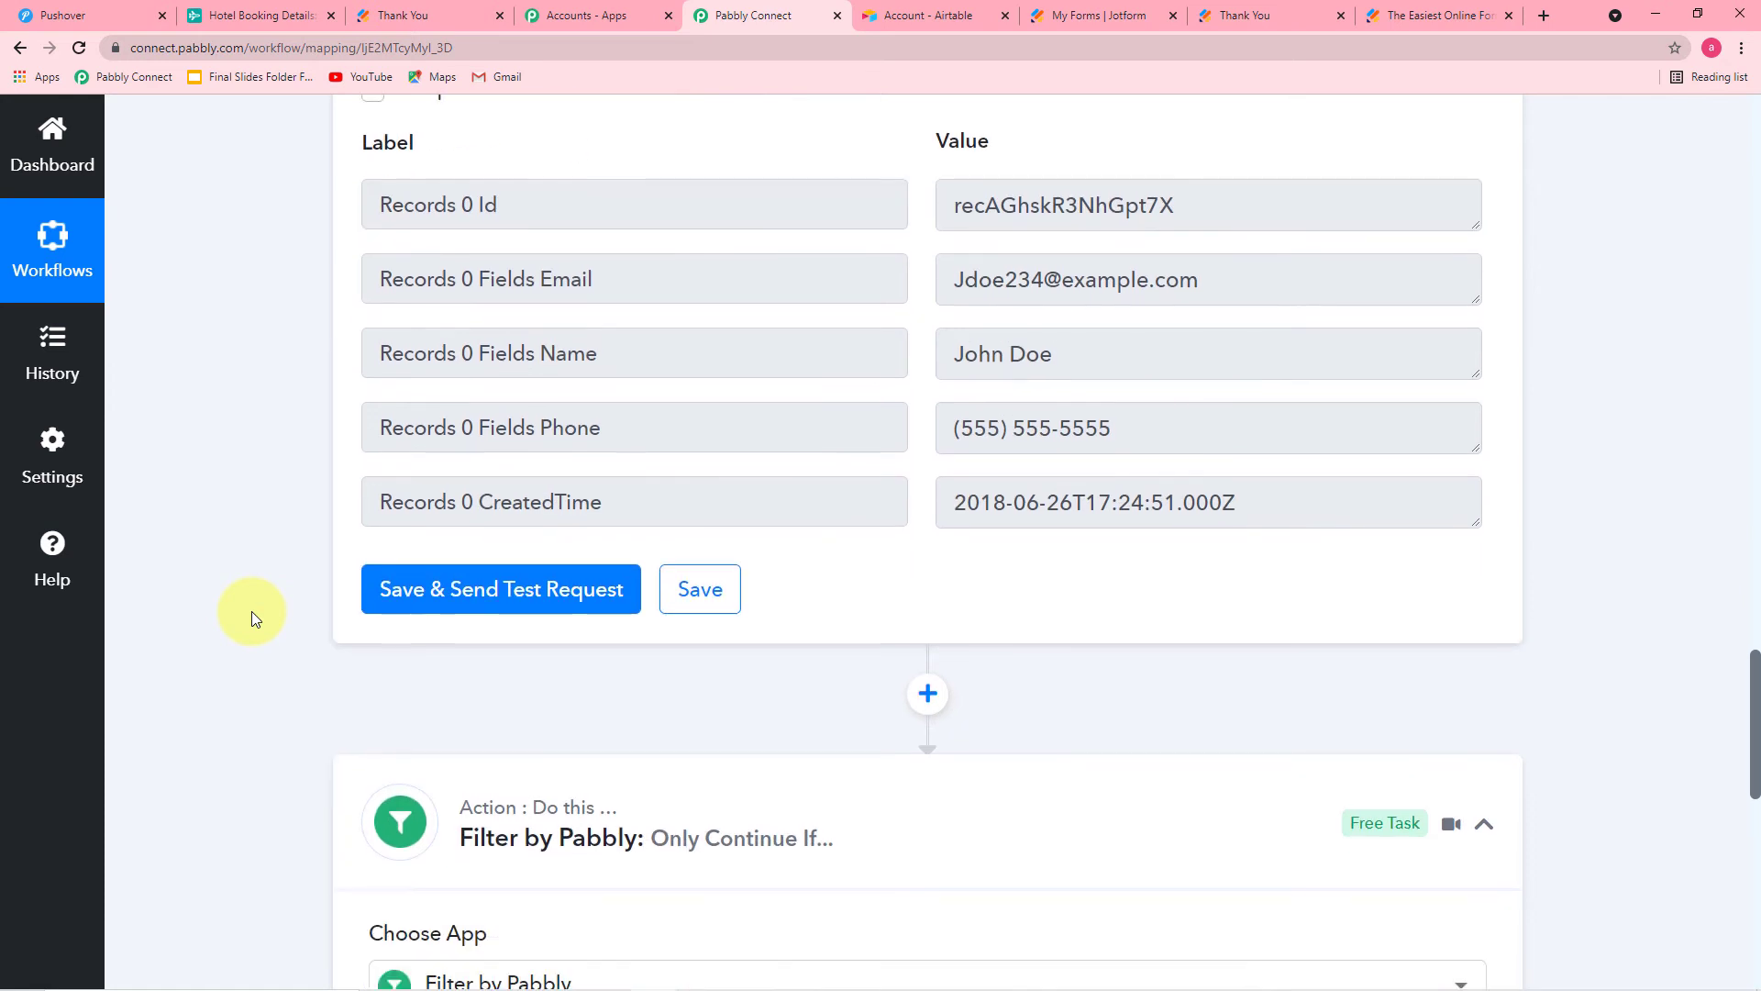
scroll(252, 611, down, 5)
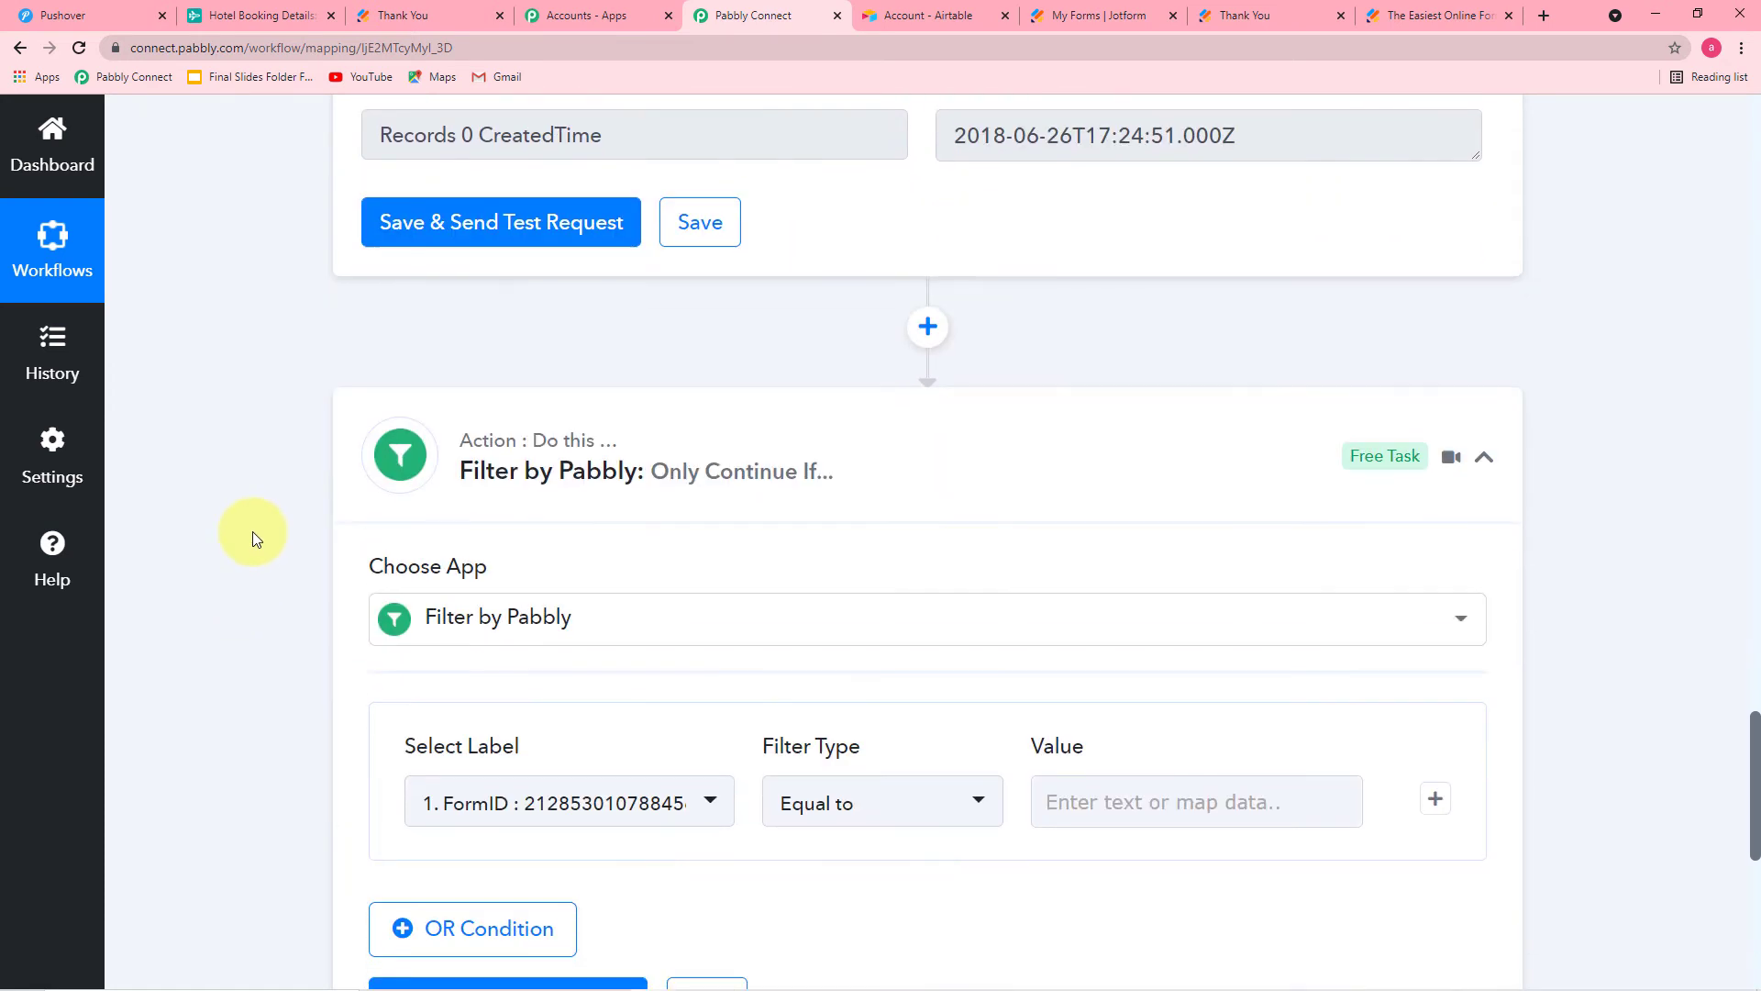
scroll(255, 514, down, 3)
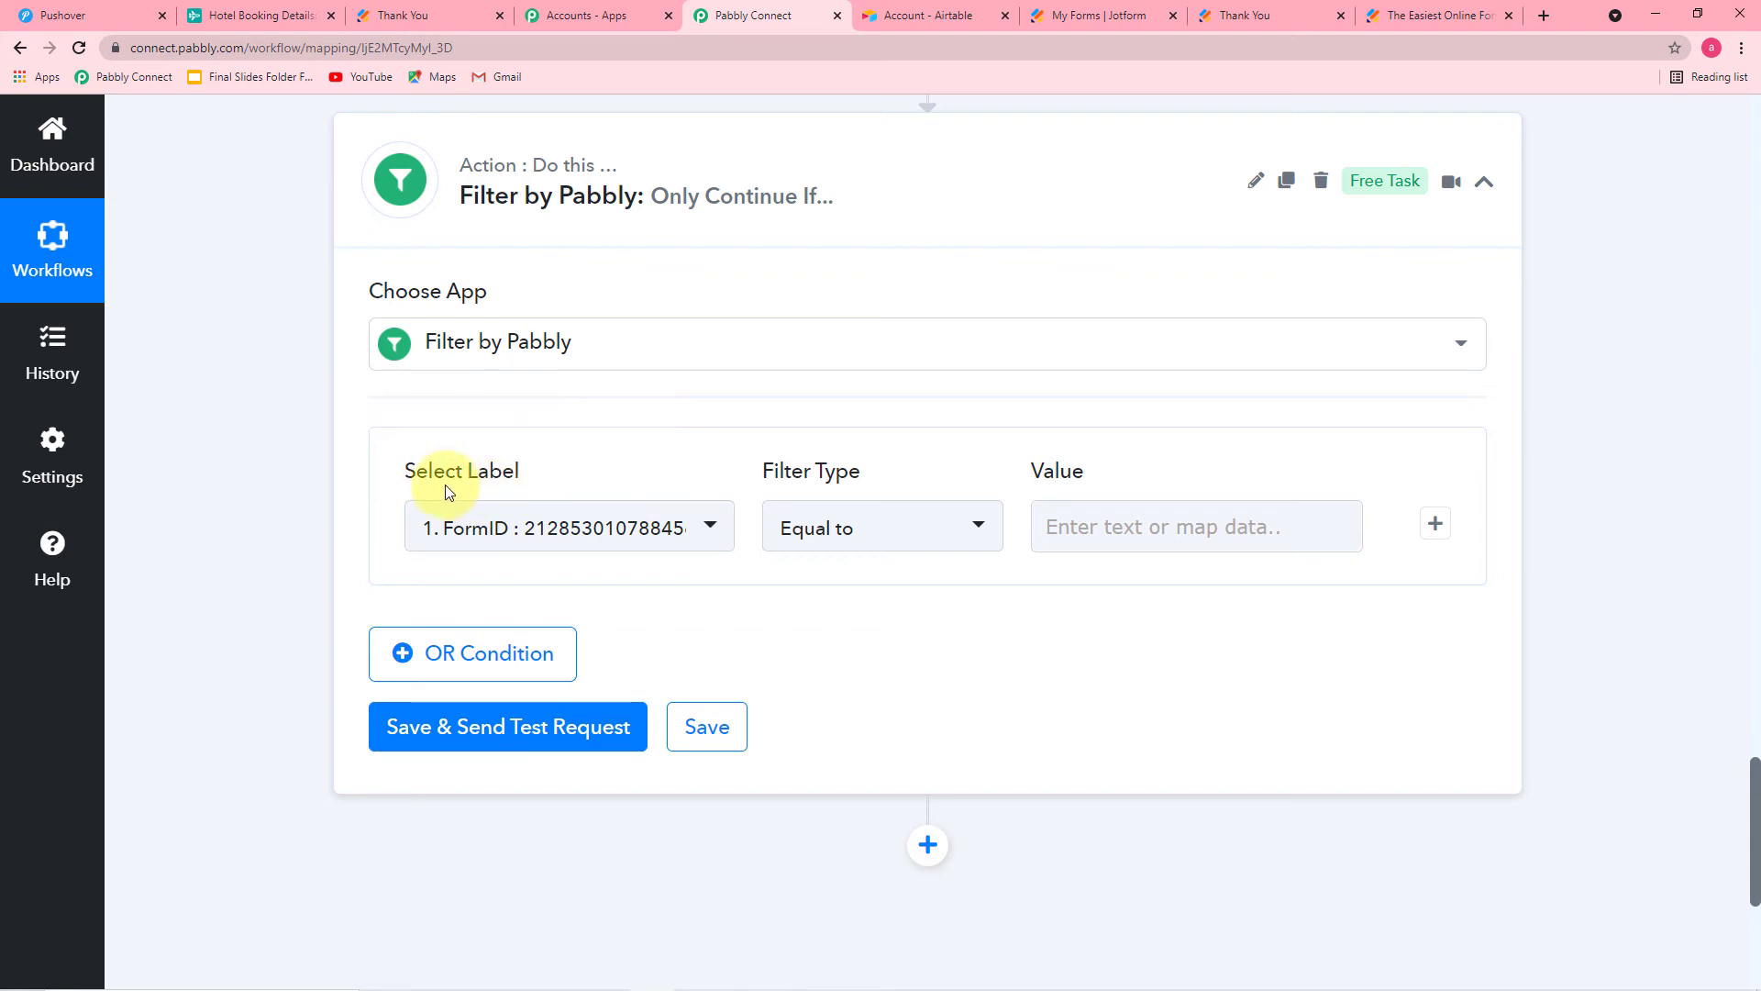
scroll(302, 395, up, 13)
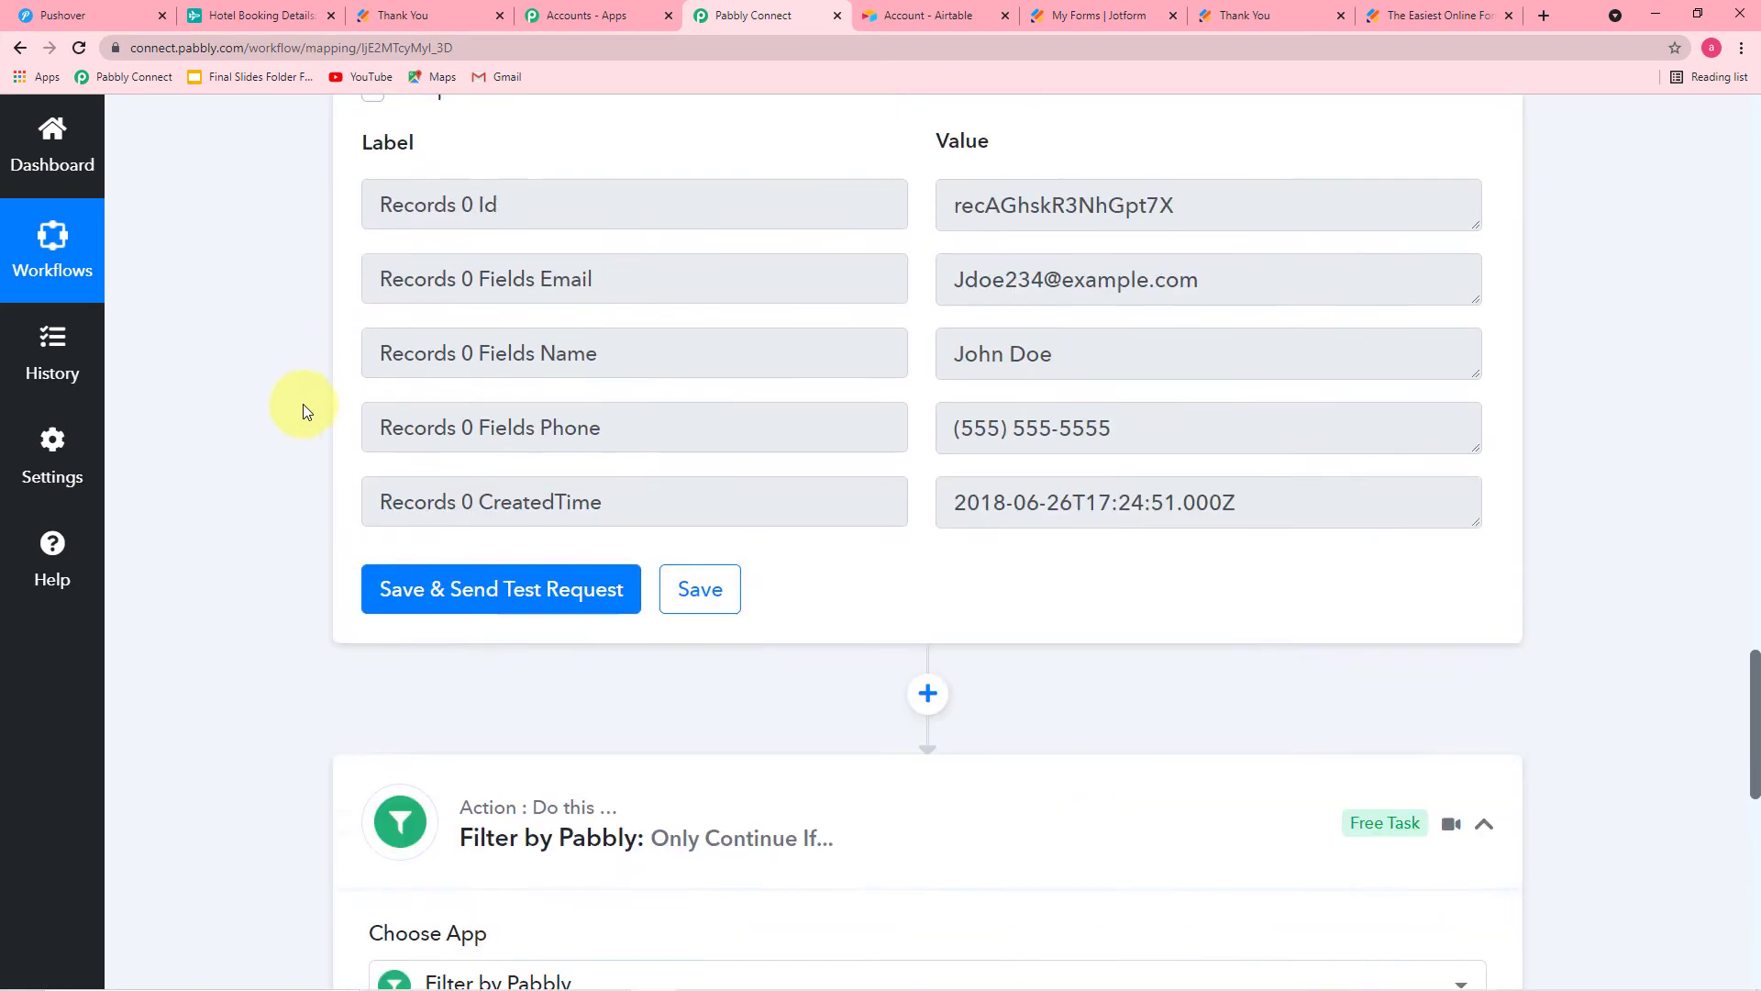
scroll(296, 393, up, 20)
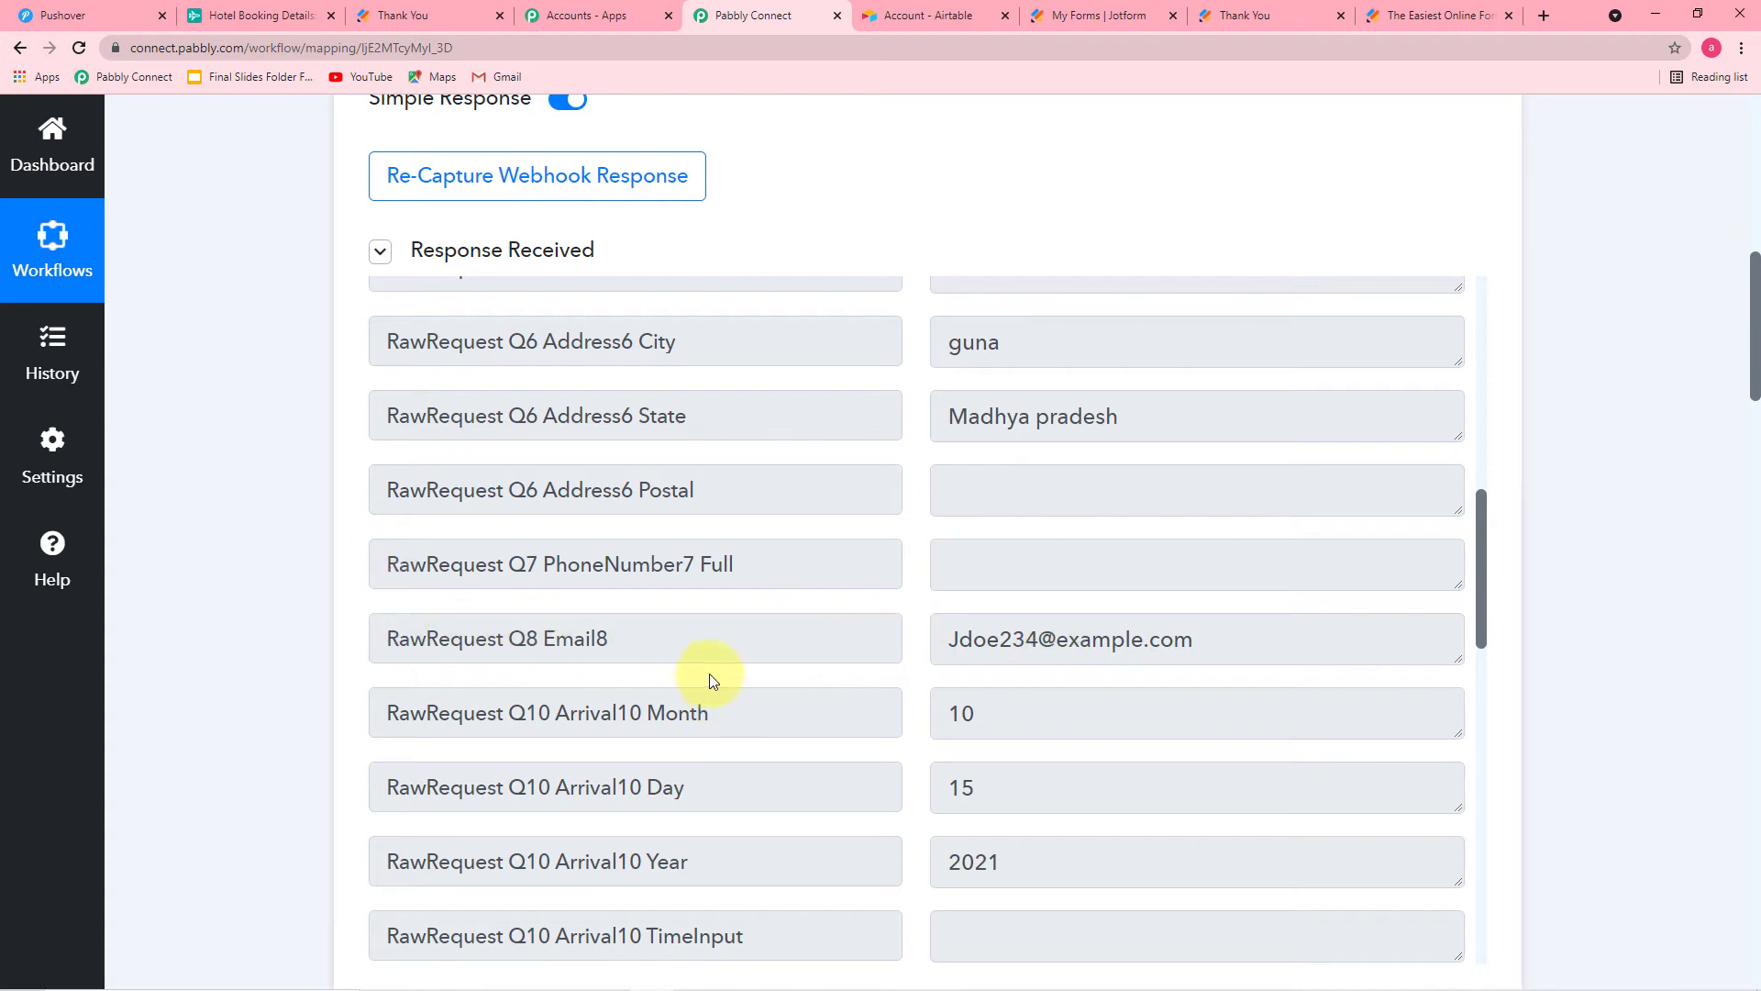
scroll(294, 699, down, 18)
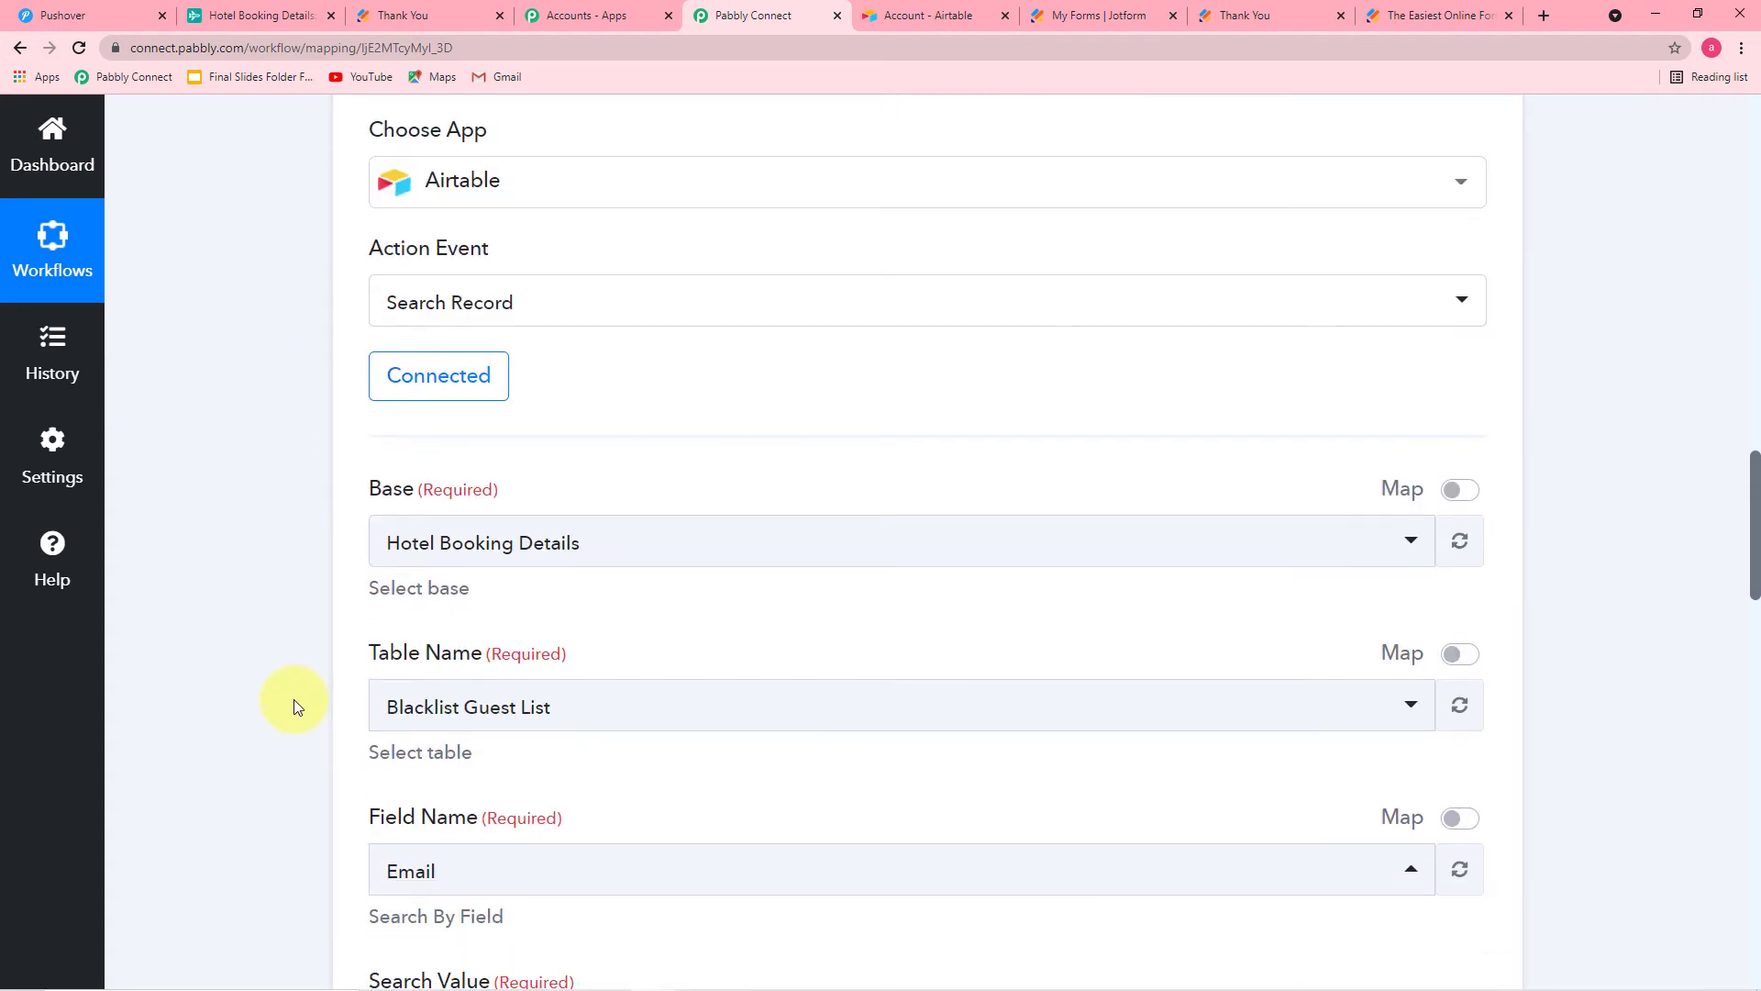
scroll(294, 699, down, 15)
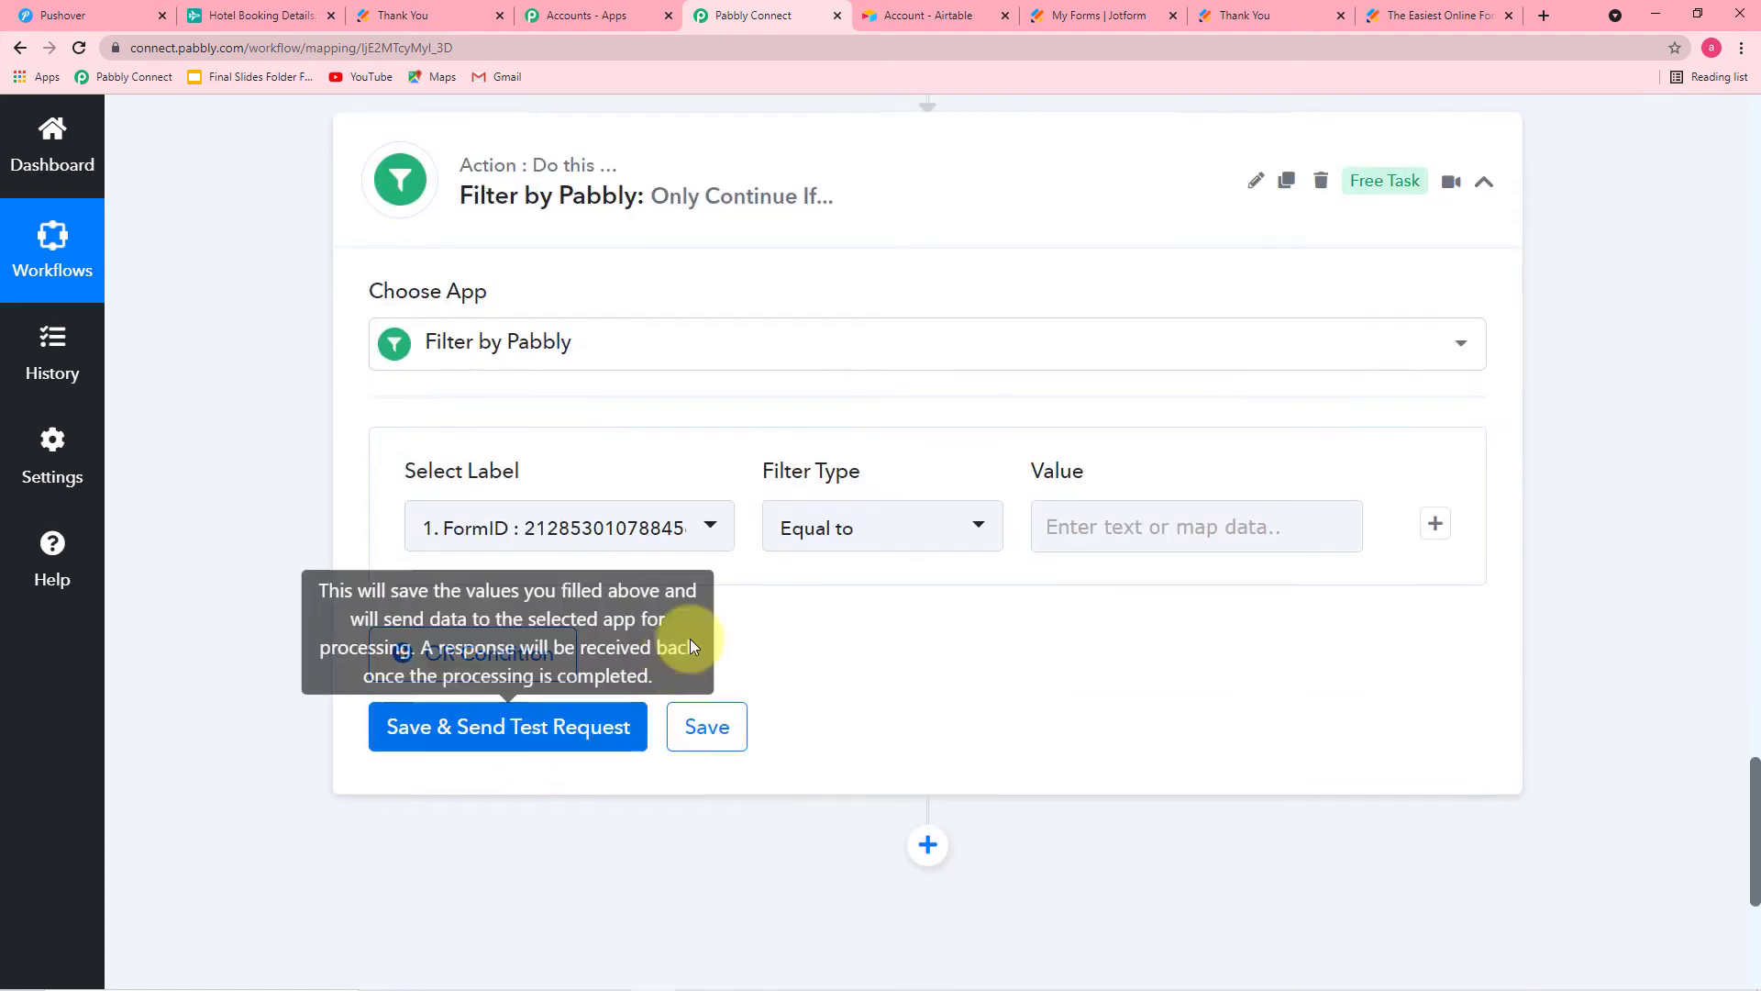
Set the filter condition's label to the JotForm RawRequest Q8 Email8 field with the filter type Equal to.
click(683, 526)
click(641, 696)
scroll(642, 707, down, 2)
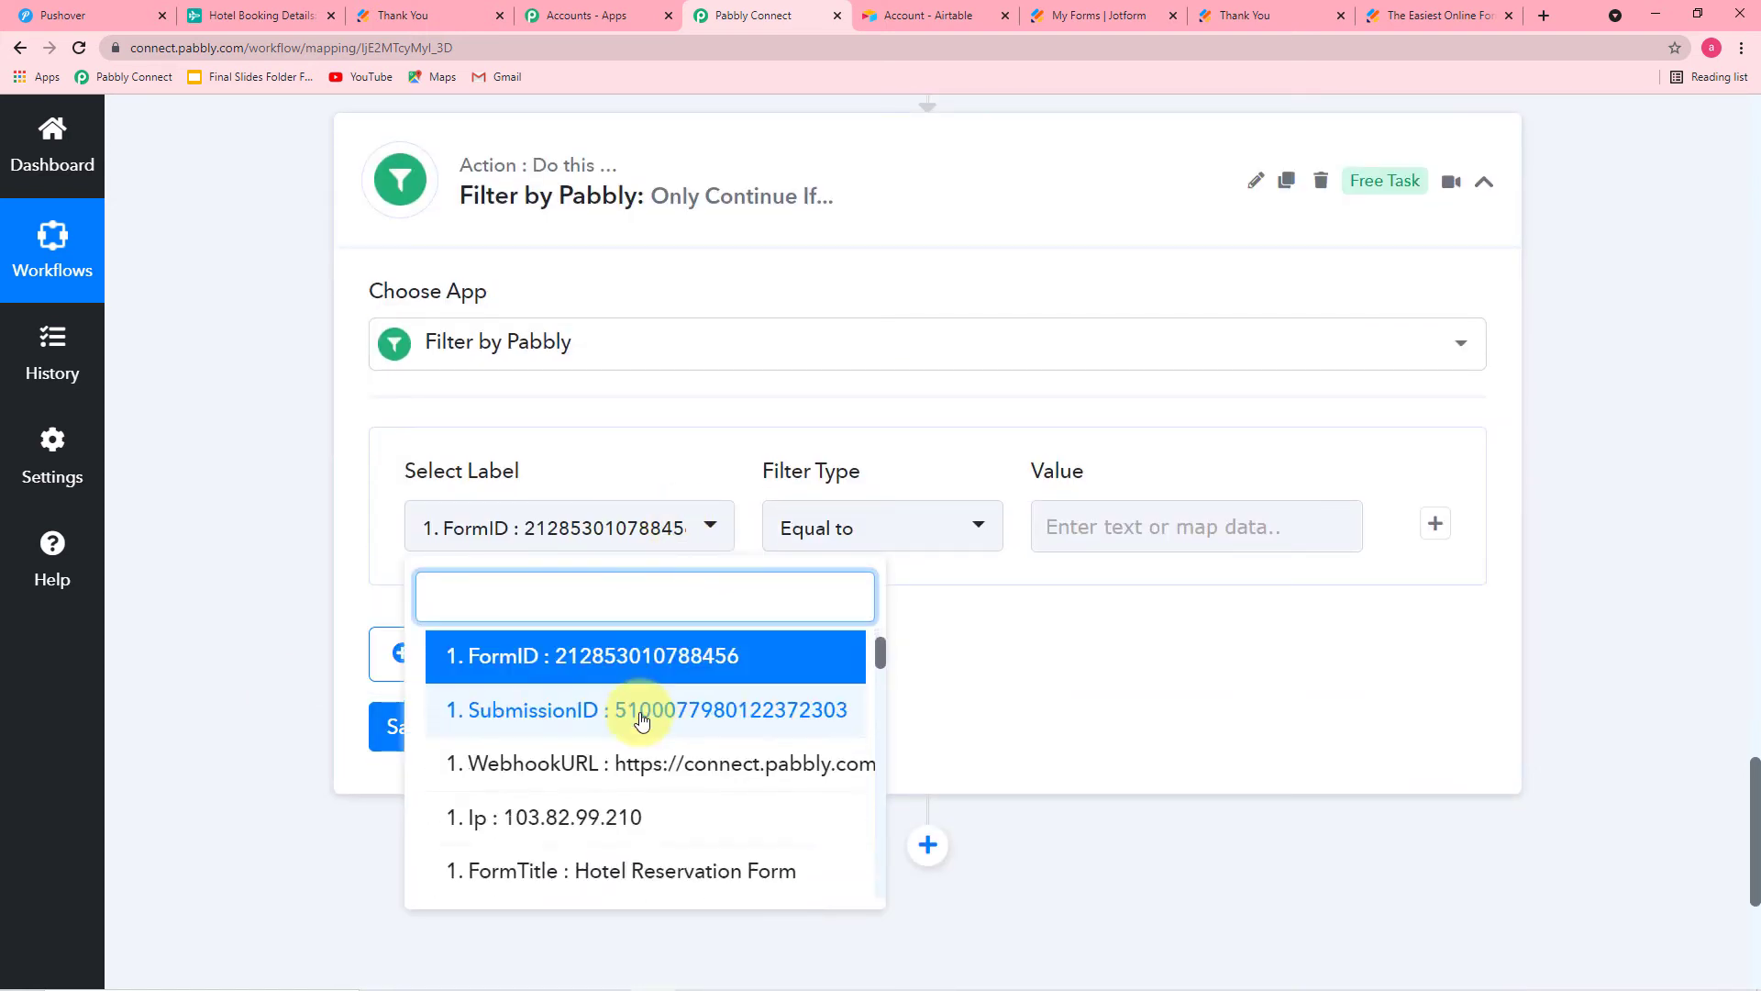
scroll(568, 757, down, 2)
scroll(679, 811, down, 4)
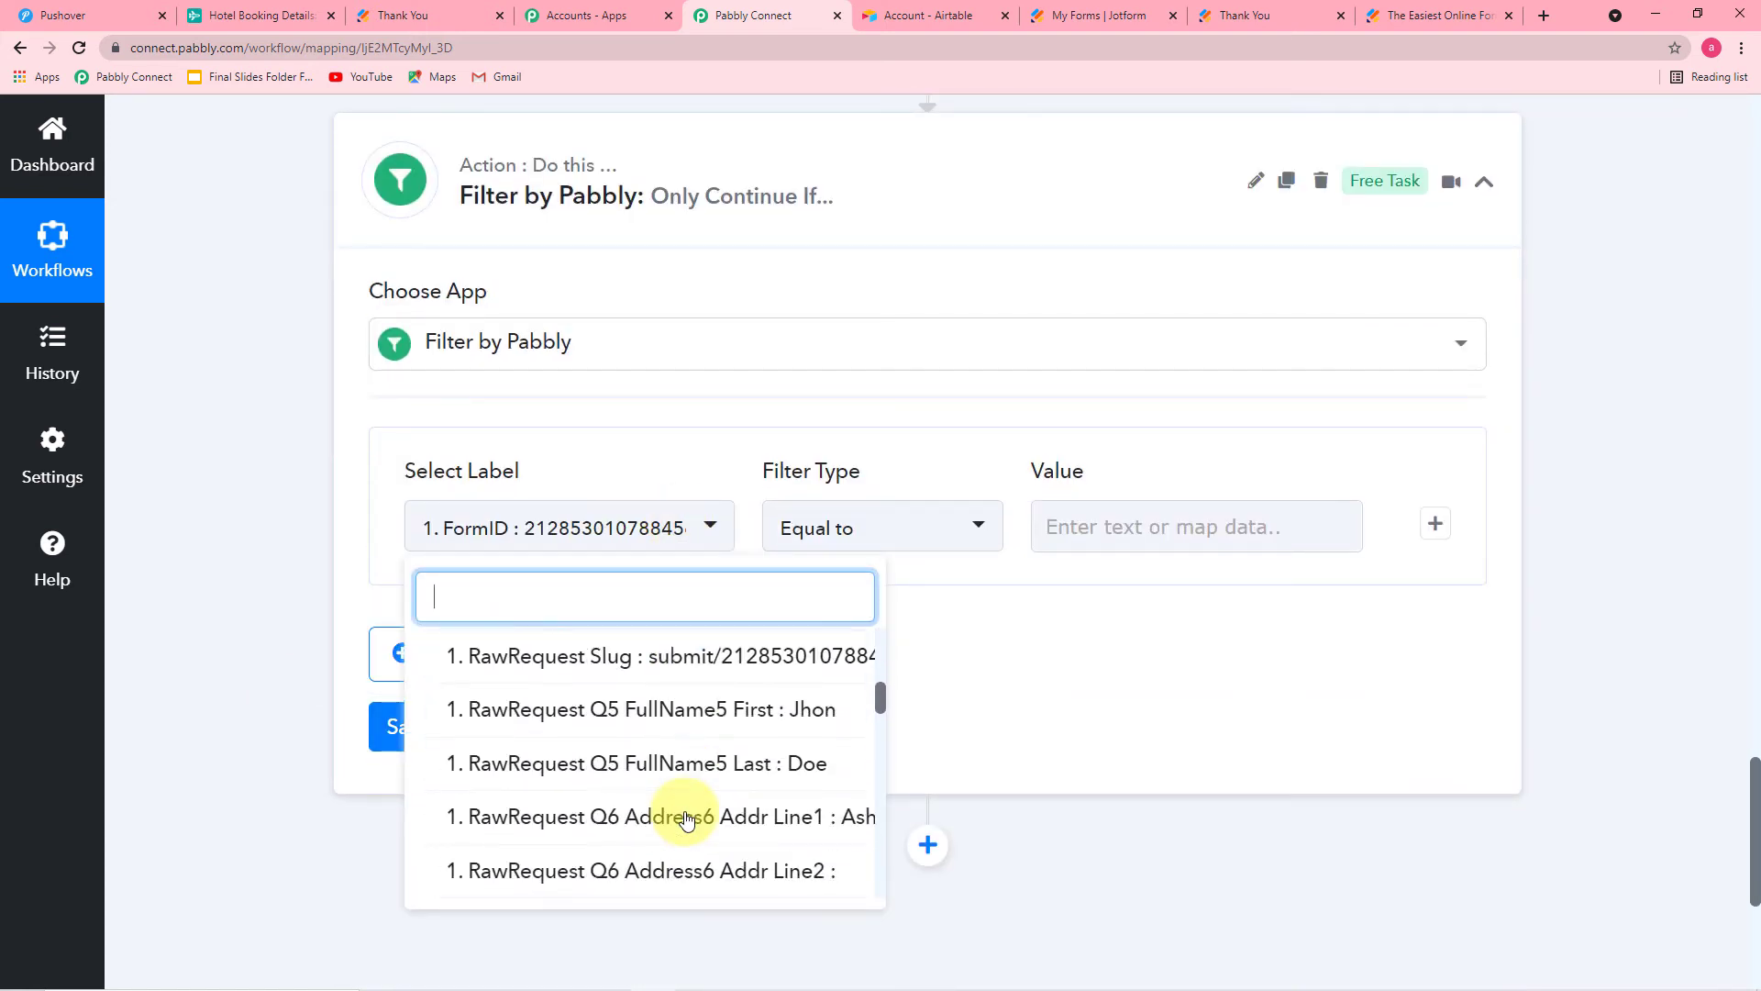
scroll(683, 805, down, 2)
click(676, 778)
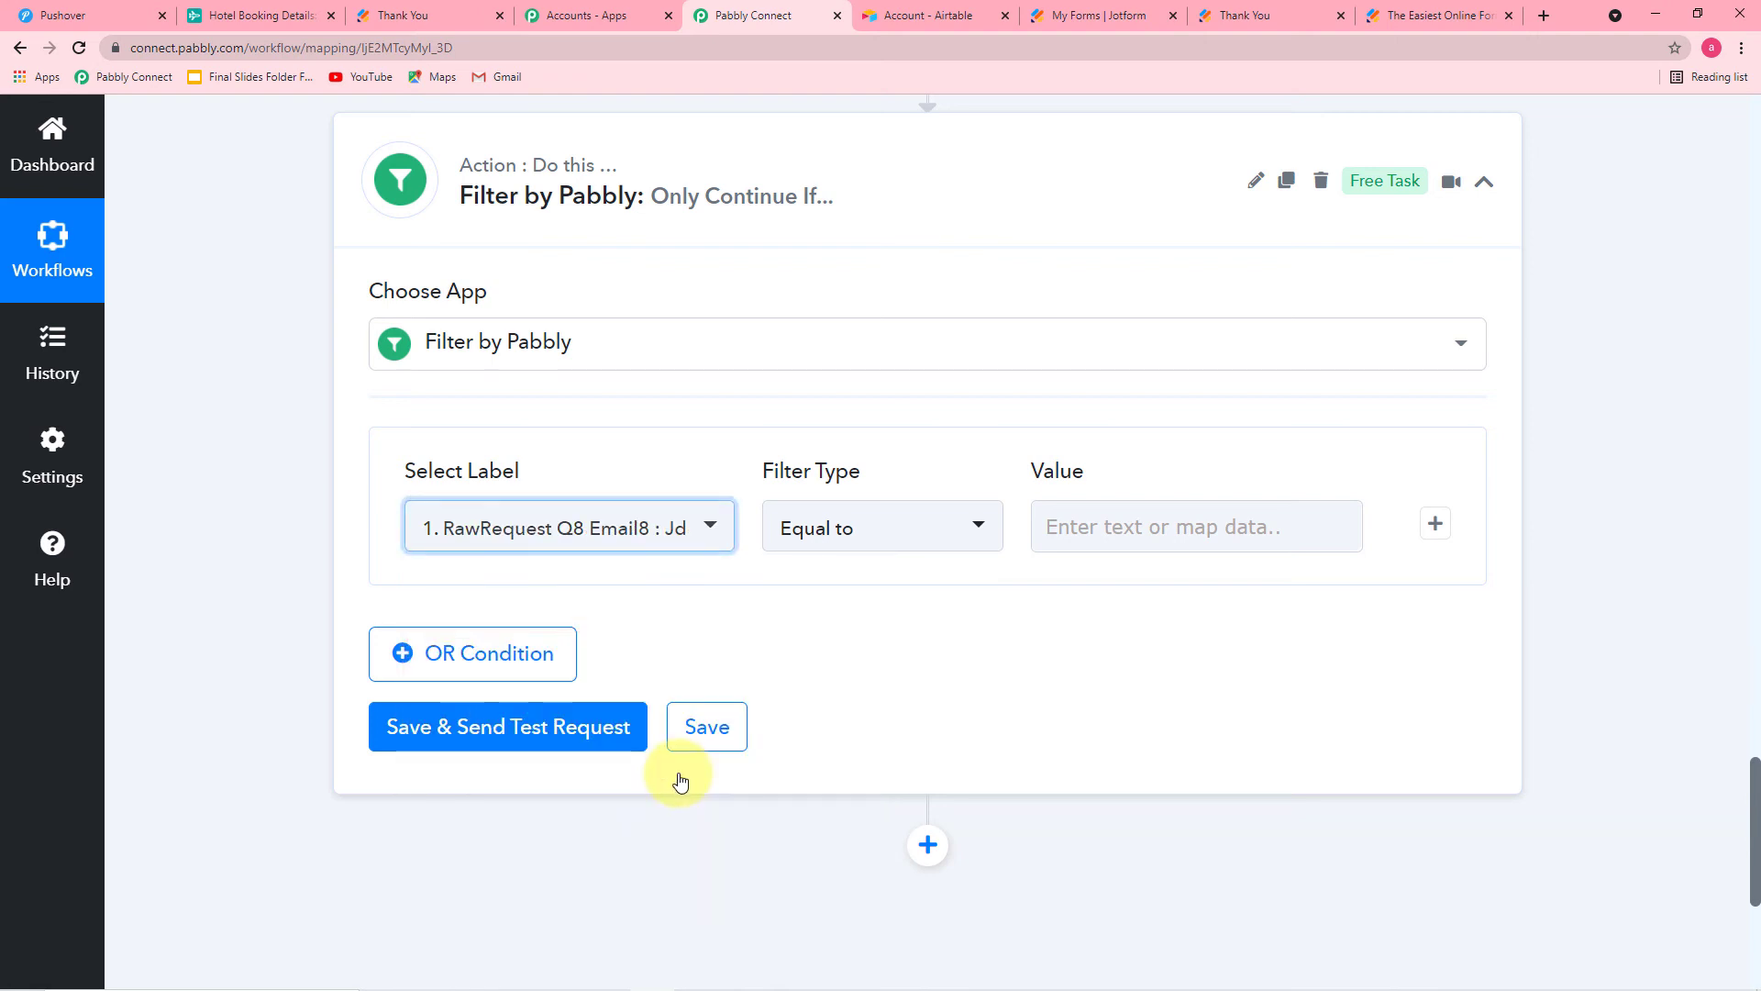
click(904, 547)
click(861, 650)
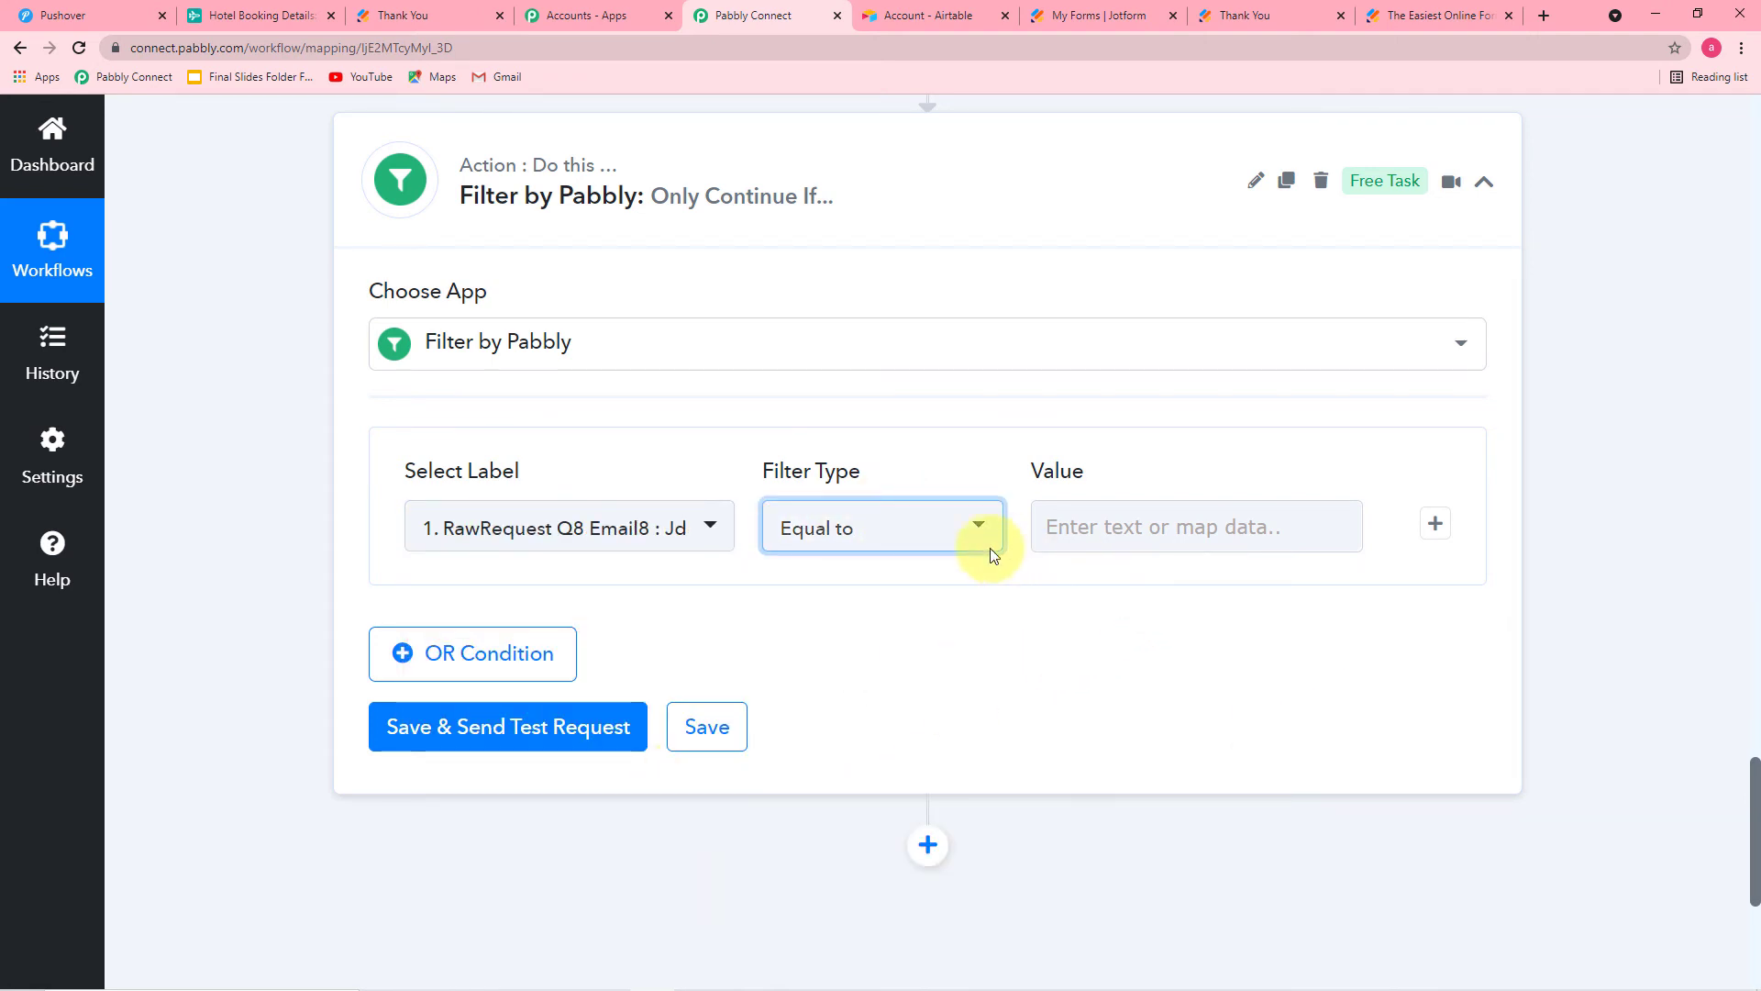
click(970, 627)
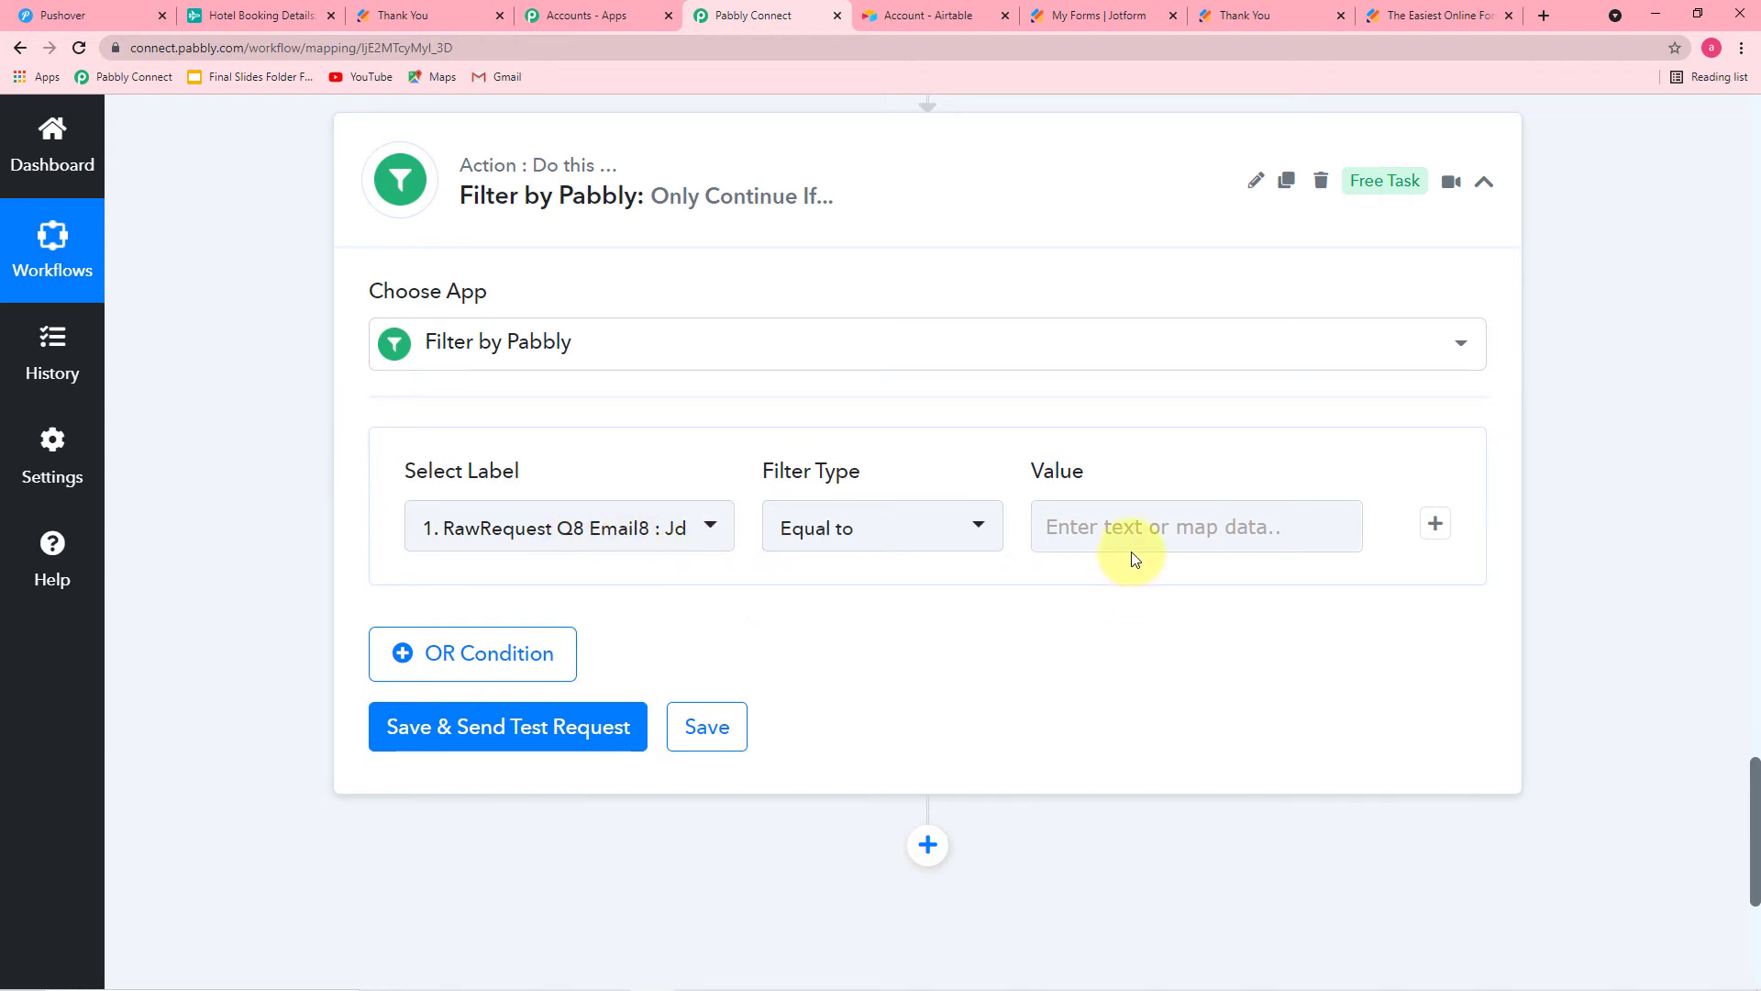
Map the filter condition's value to the Records 0 Fields Email field from the Airtable Search Record data.
scroll(1135, 559, up, 9)
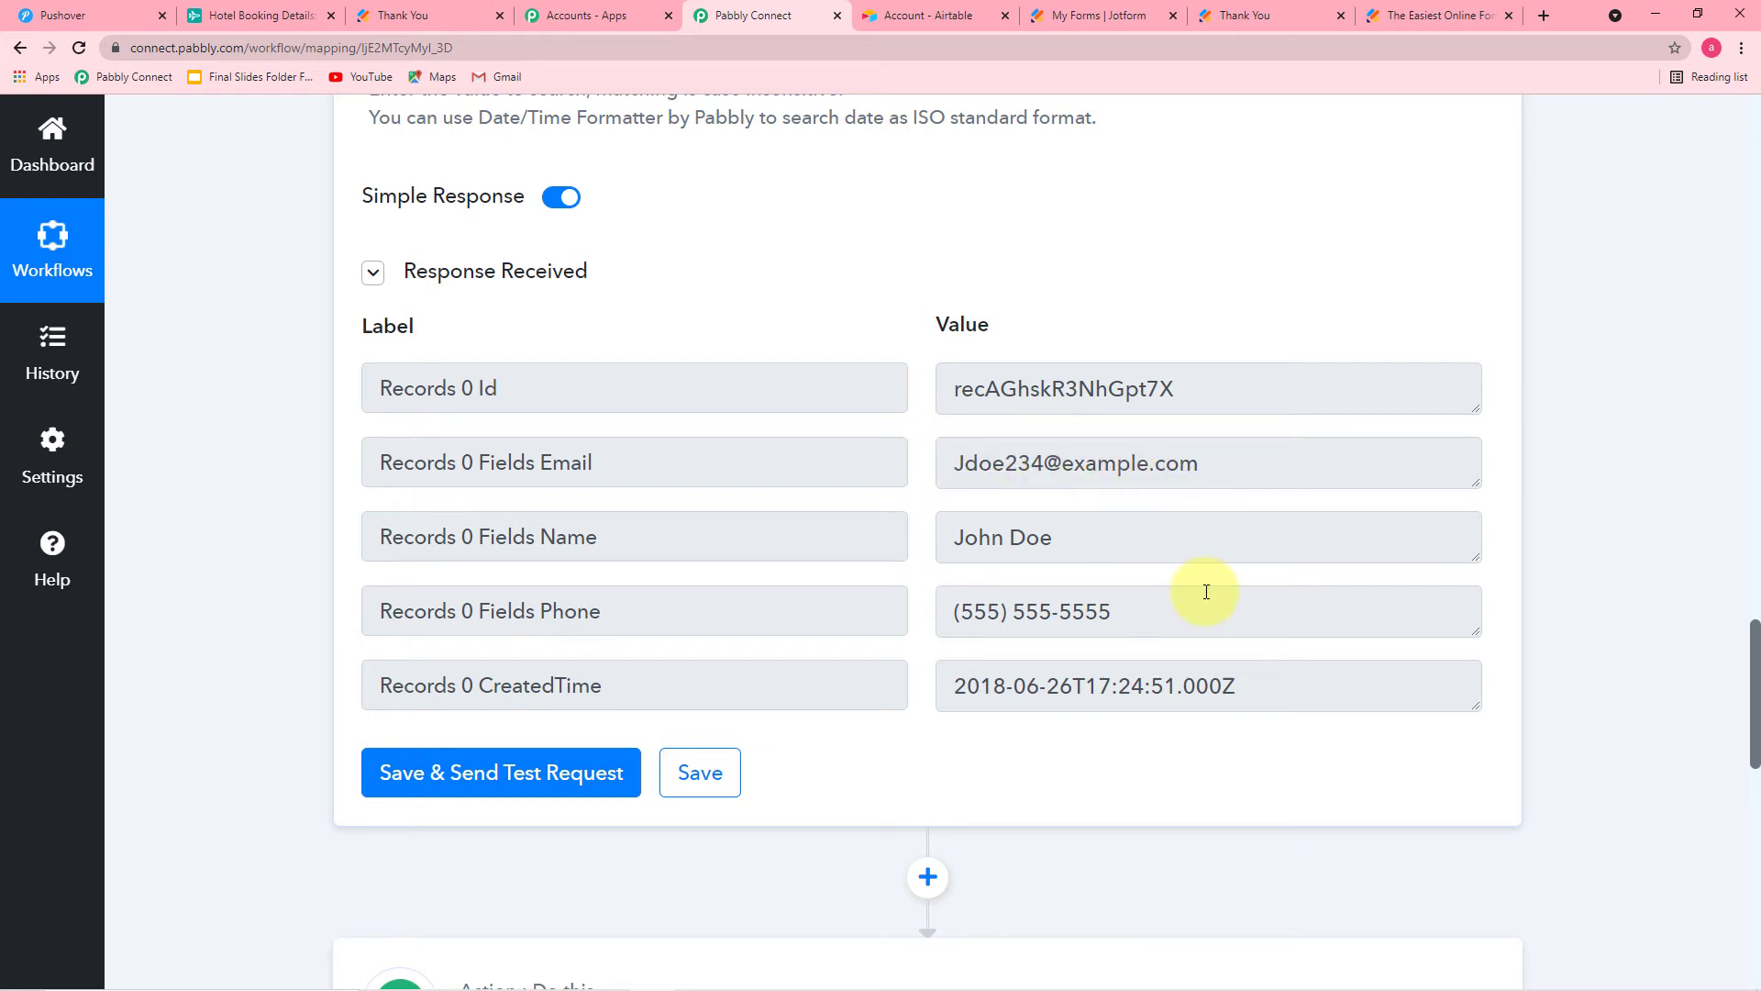
scroll(1203, 592, down, 5)
scroll(1175, 606, down, 2)
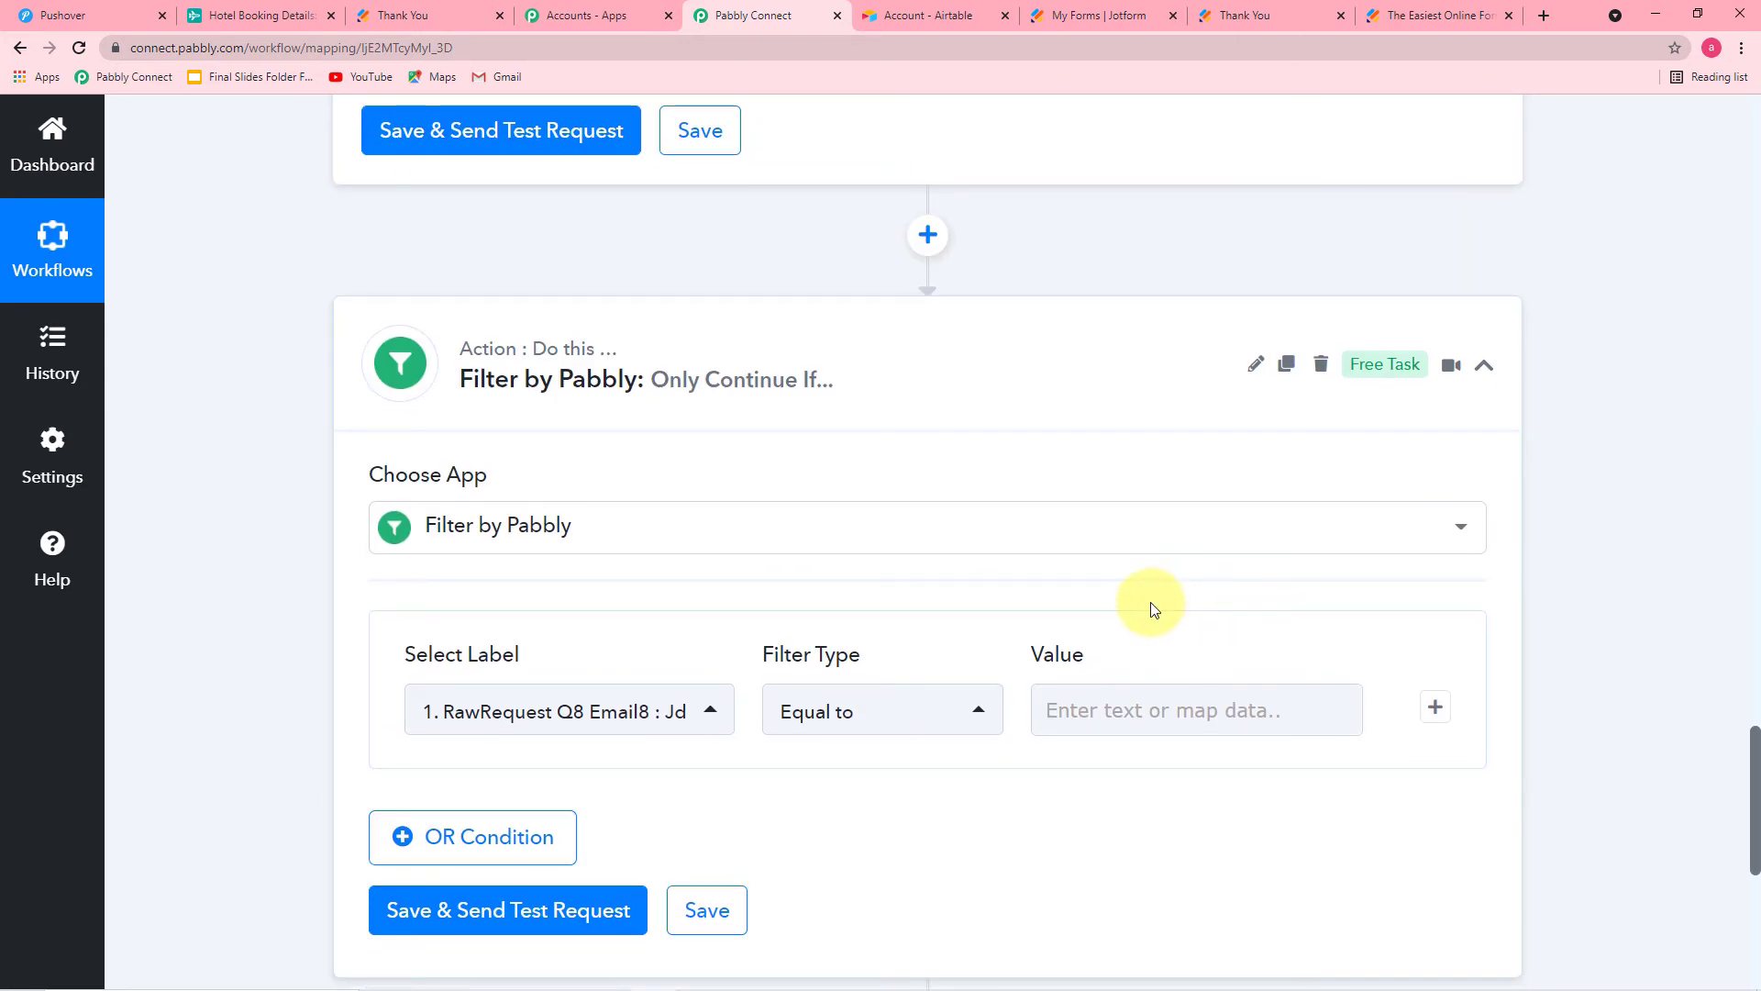
scroll(1211, 629, up, 2)
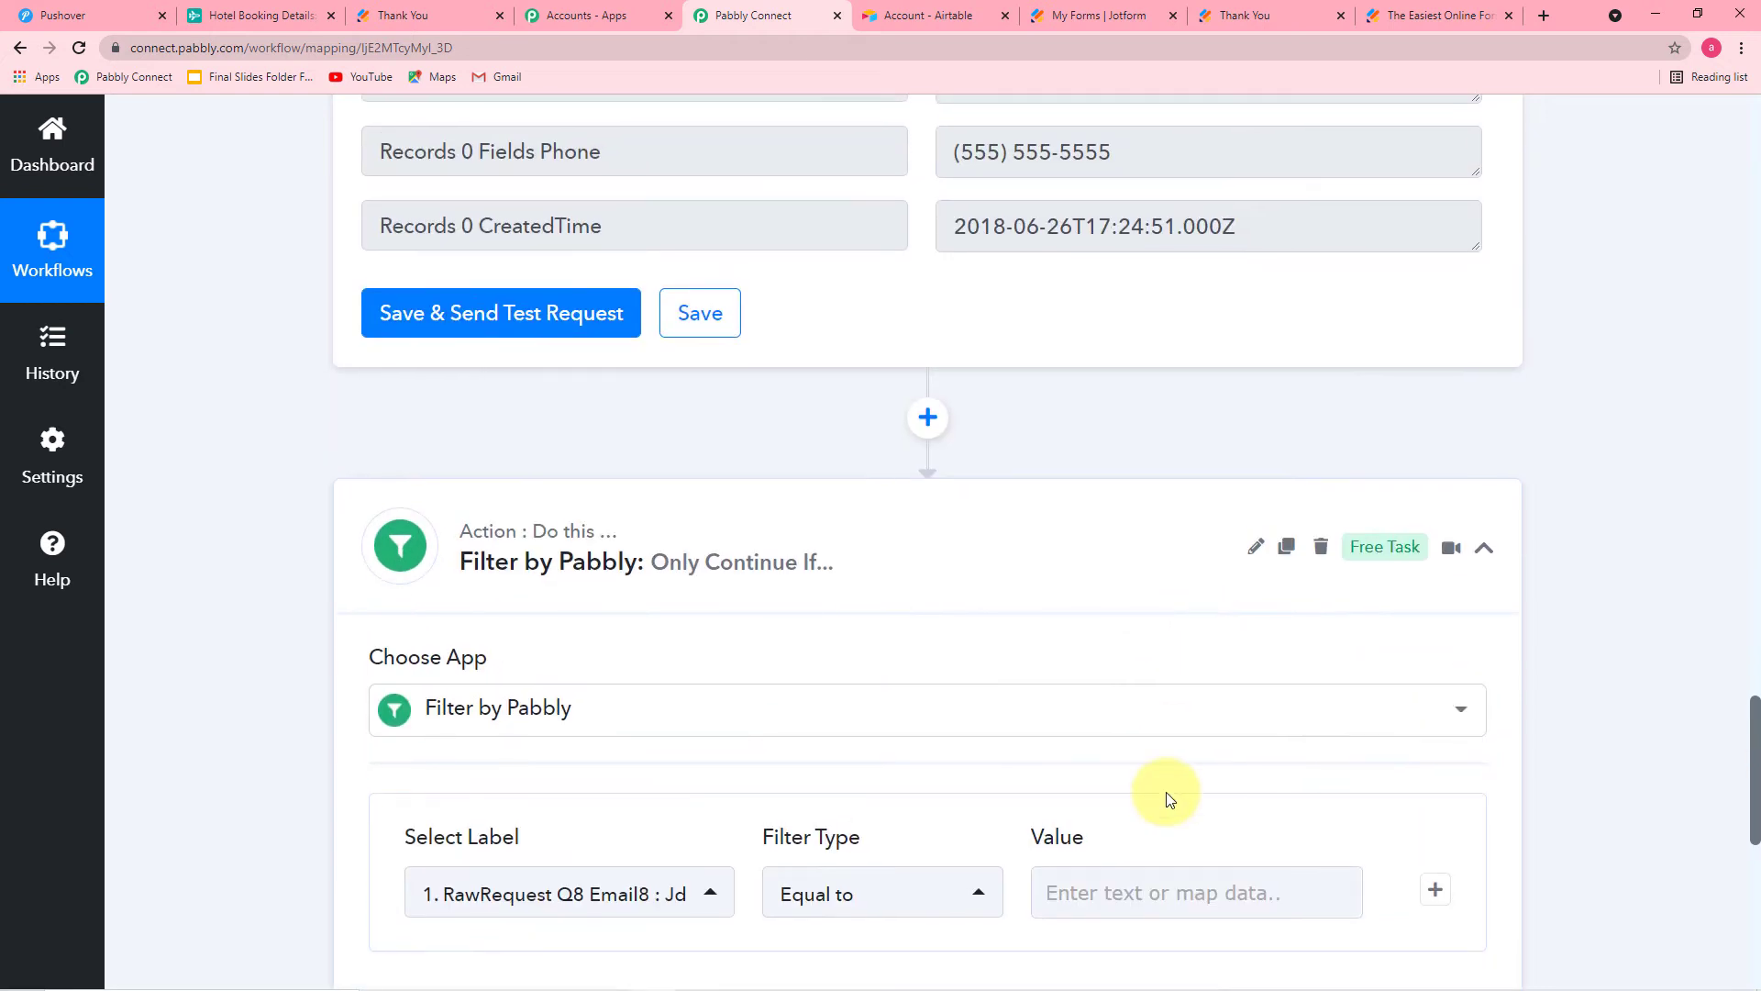
scroll(1172, 798, down, 2)
click(1152, 704)
scroll(1152, 711, down, 4)
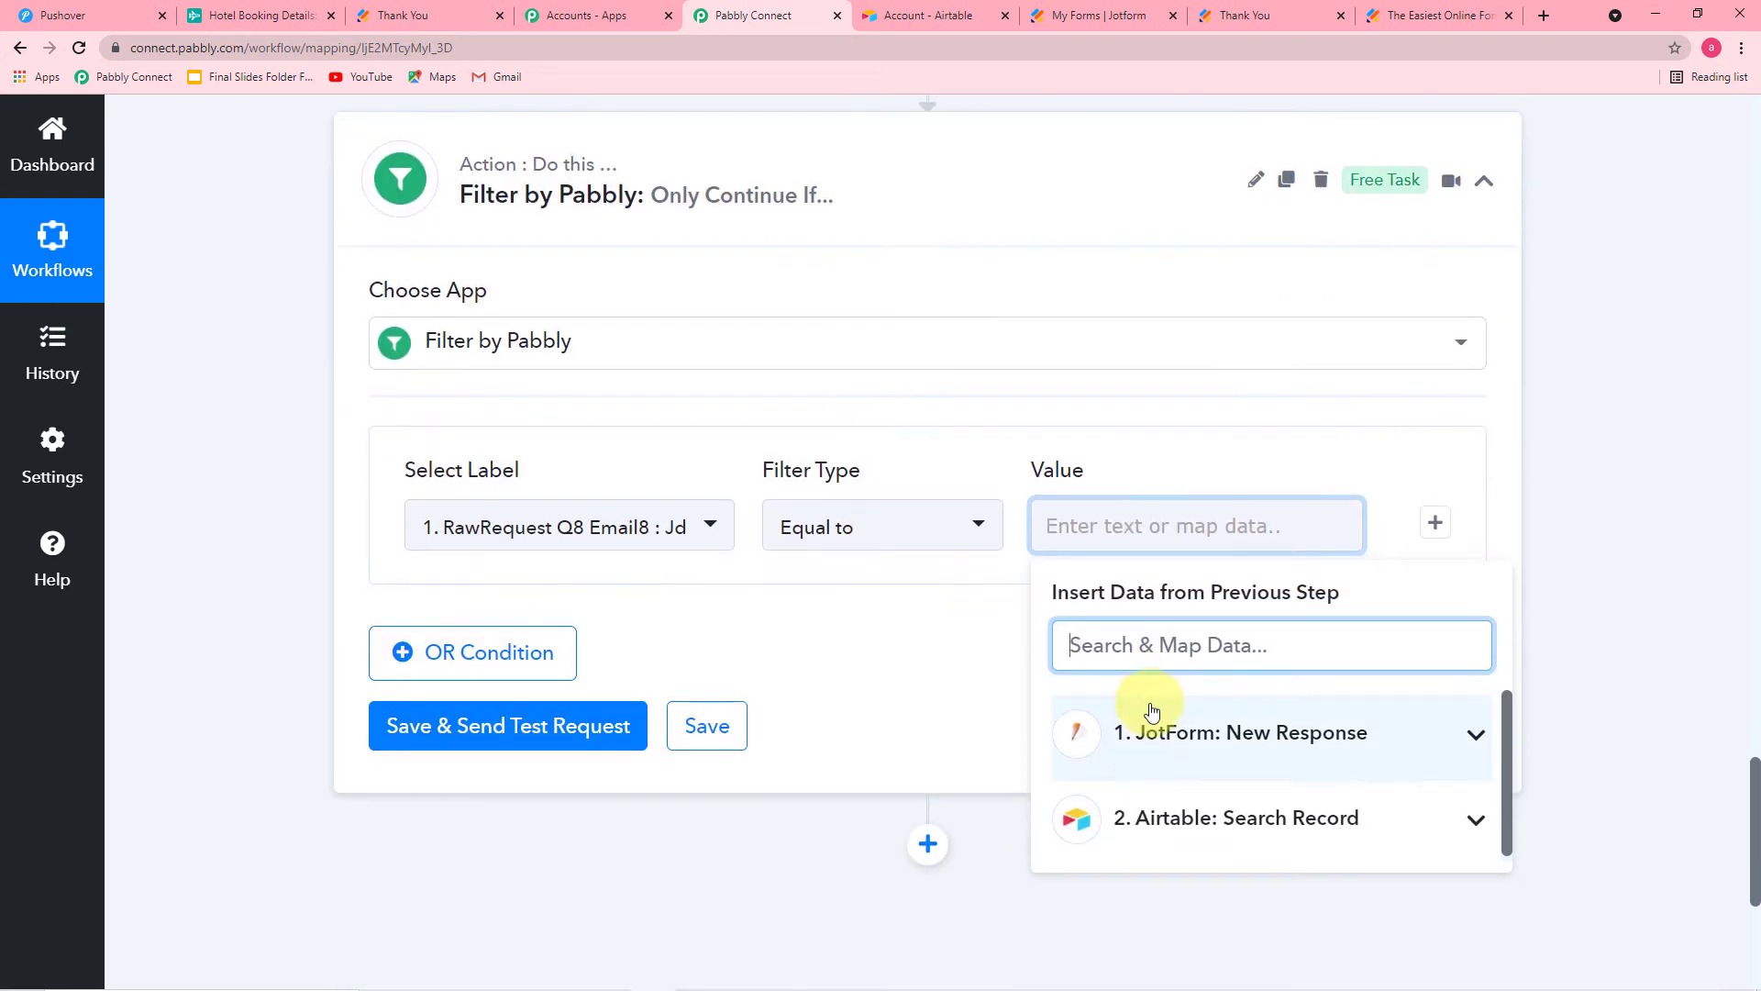
click(1284, 645)
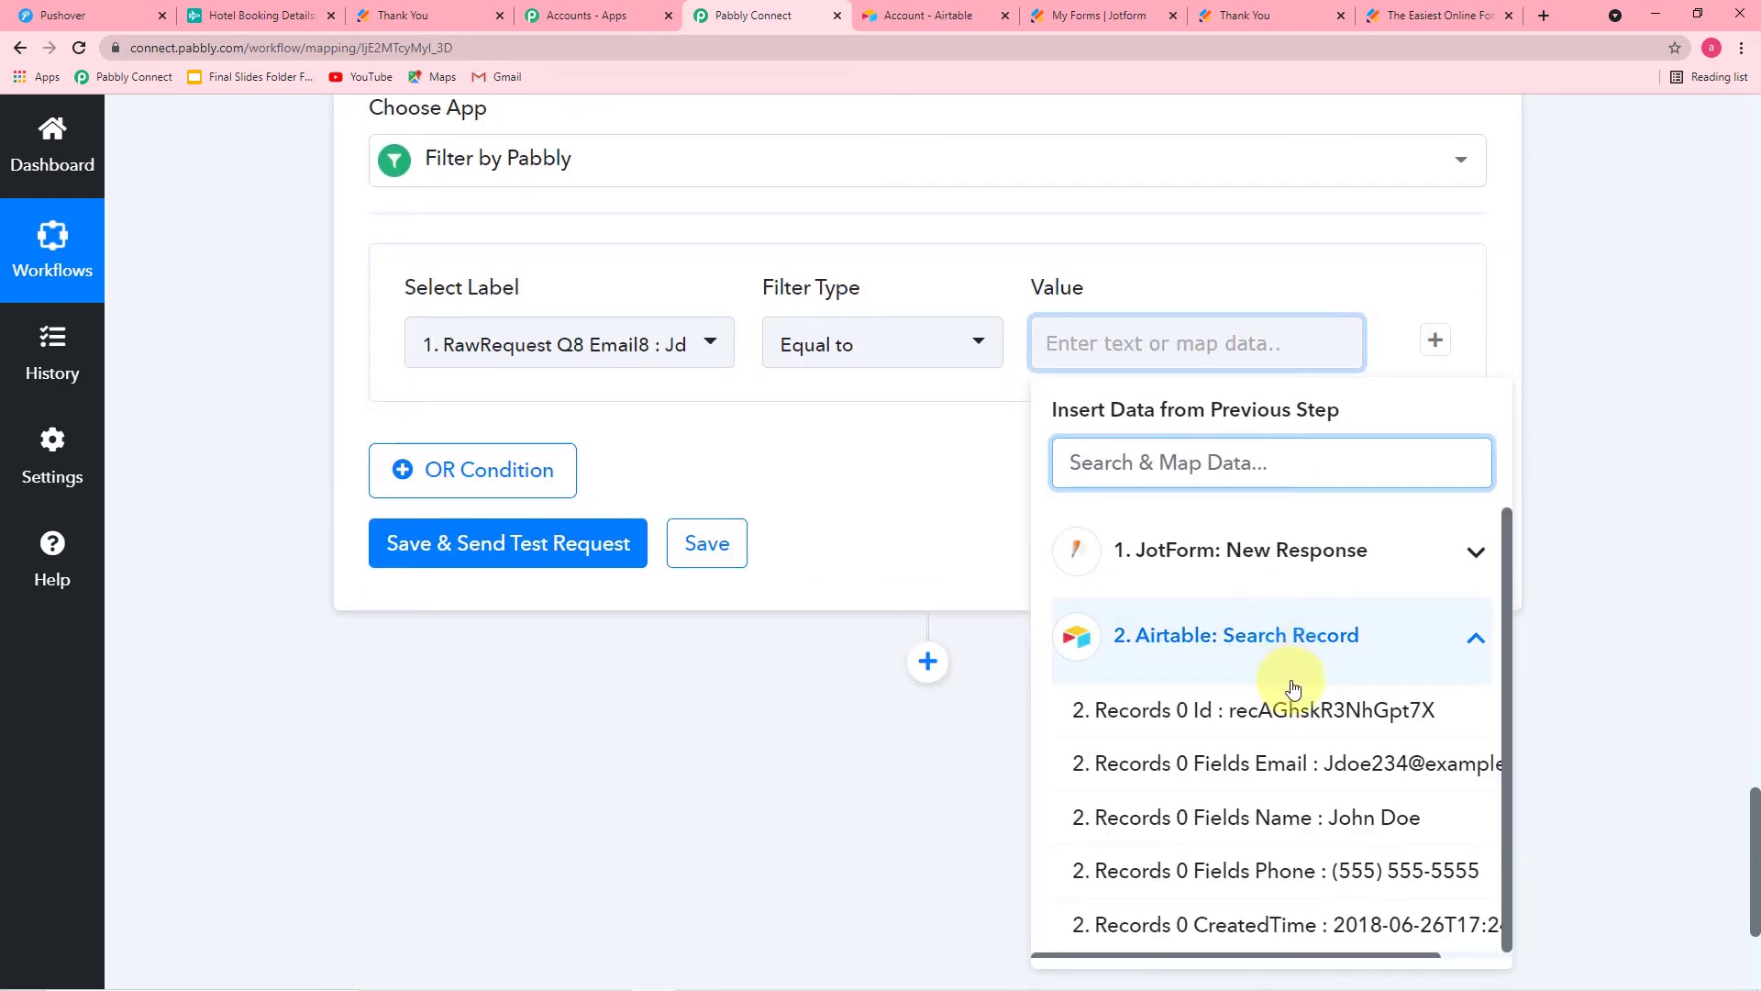
click(1270, 766)
click(829, 714)
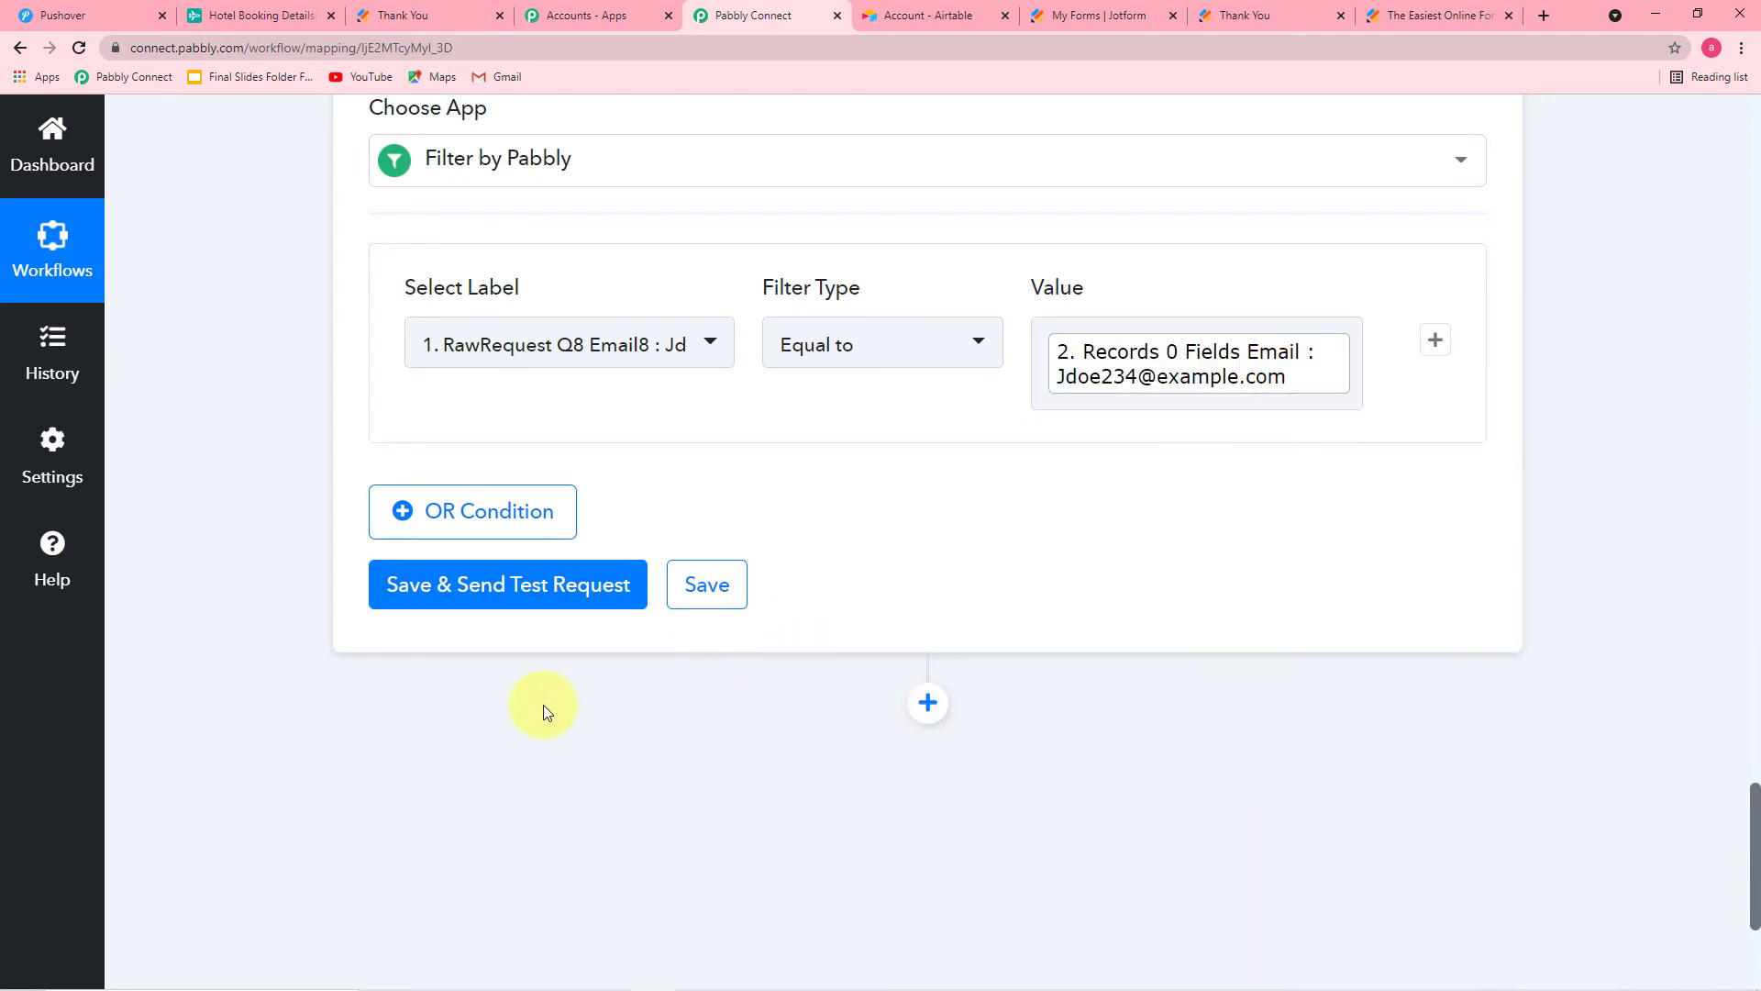
Save the filter step, send a test request and review the response's status and message.
click(464, 586)
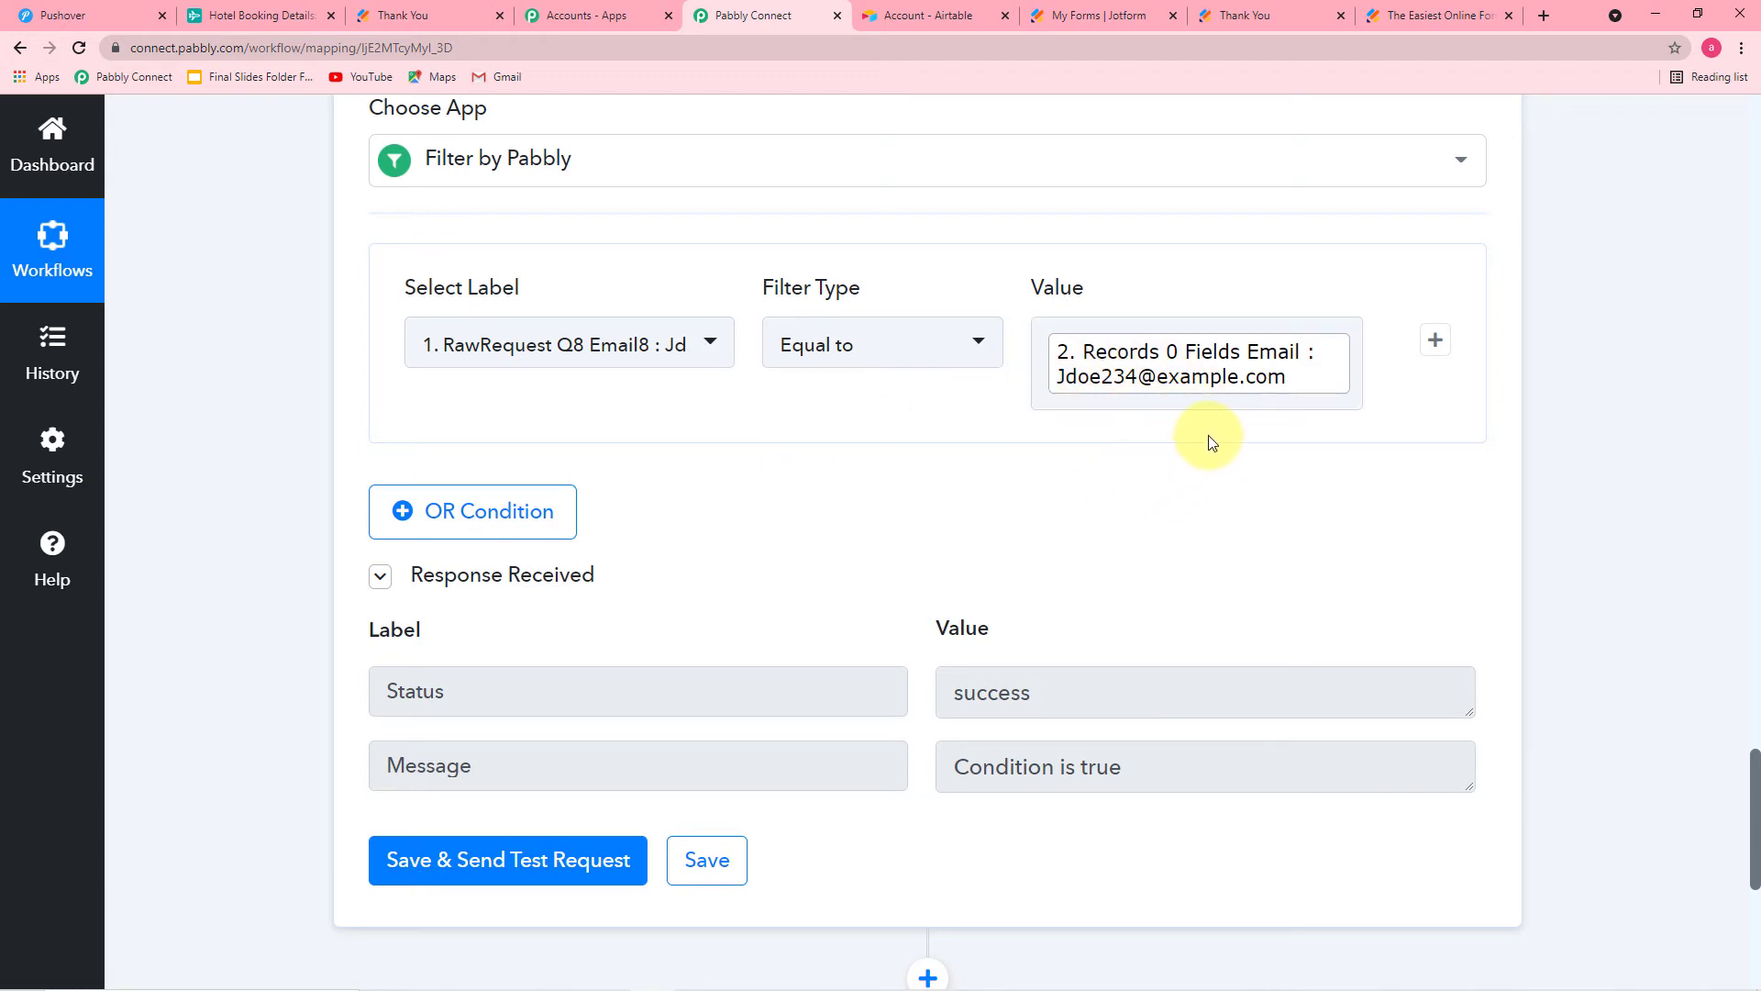
scroll(1209, 438, down, 2)
scroll(1208, 442, down, 2)
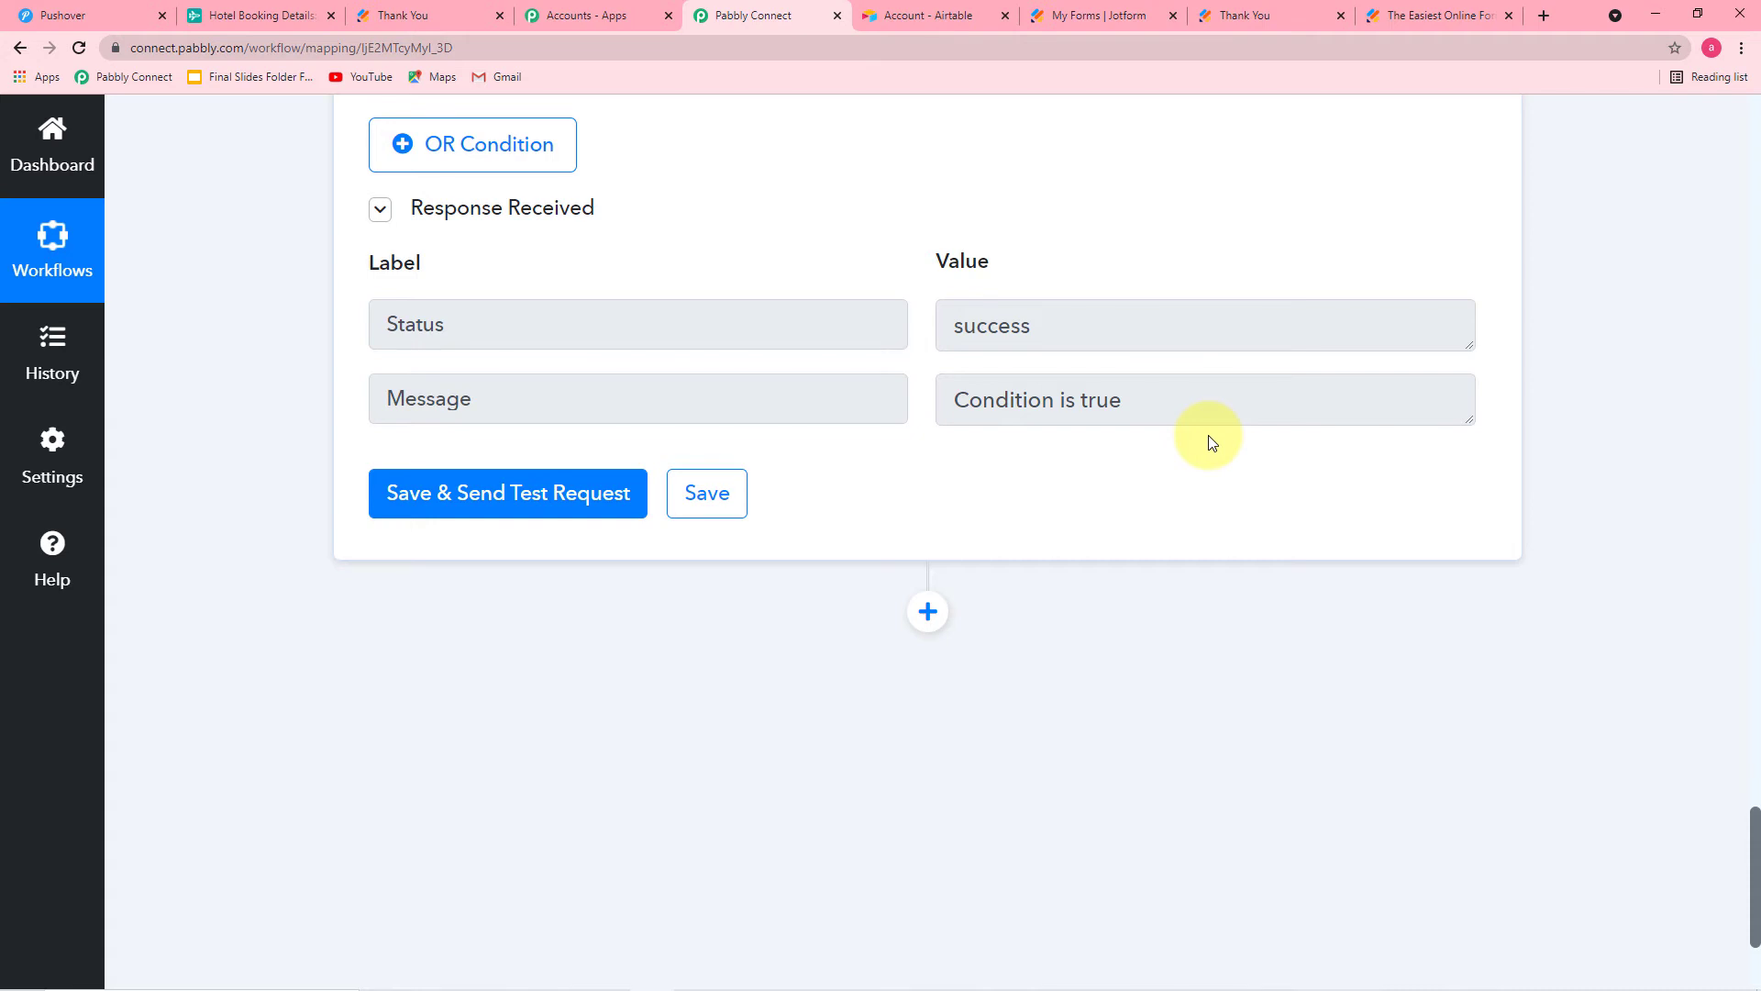
Add an action step after the filter with Pushover as its app and Push Notification as its action event.
scroll(1210, 443, down, 2)
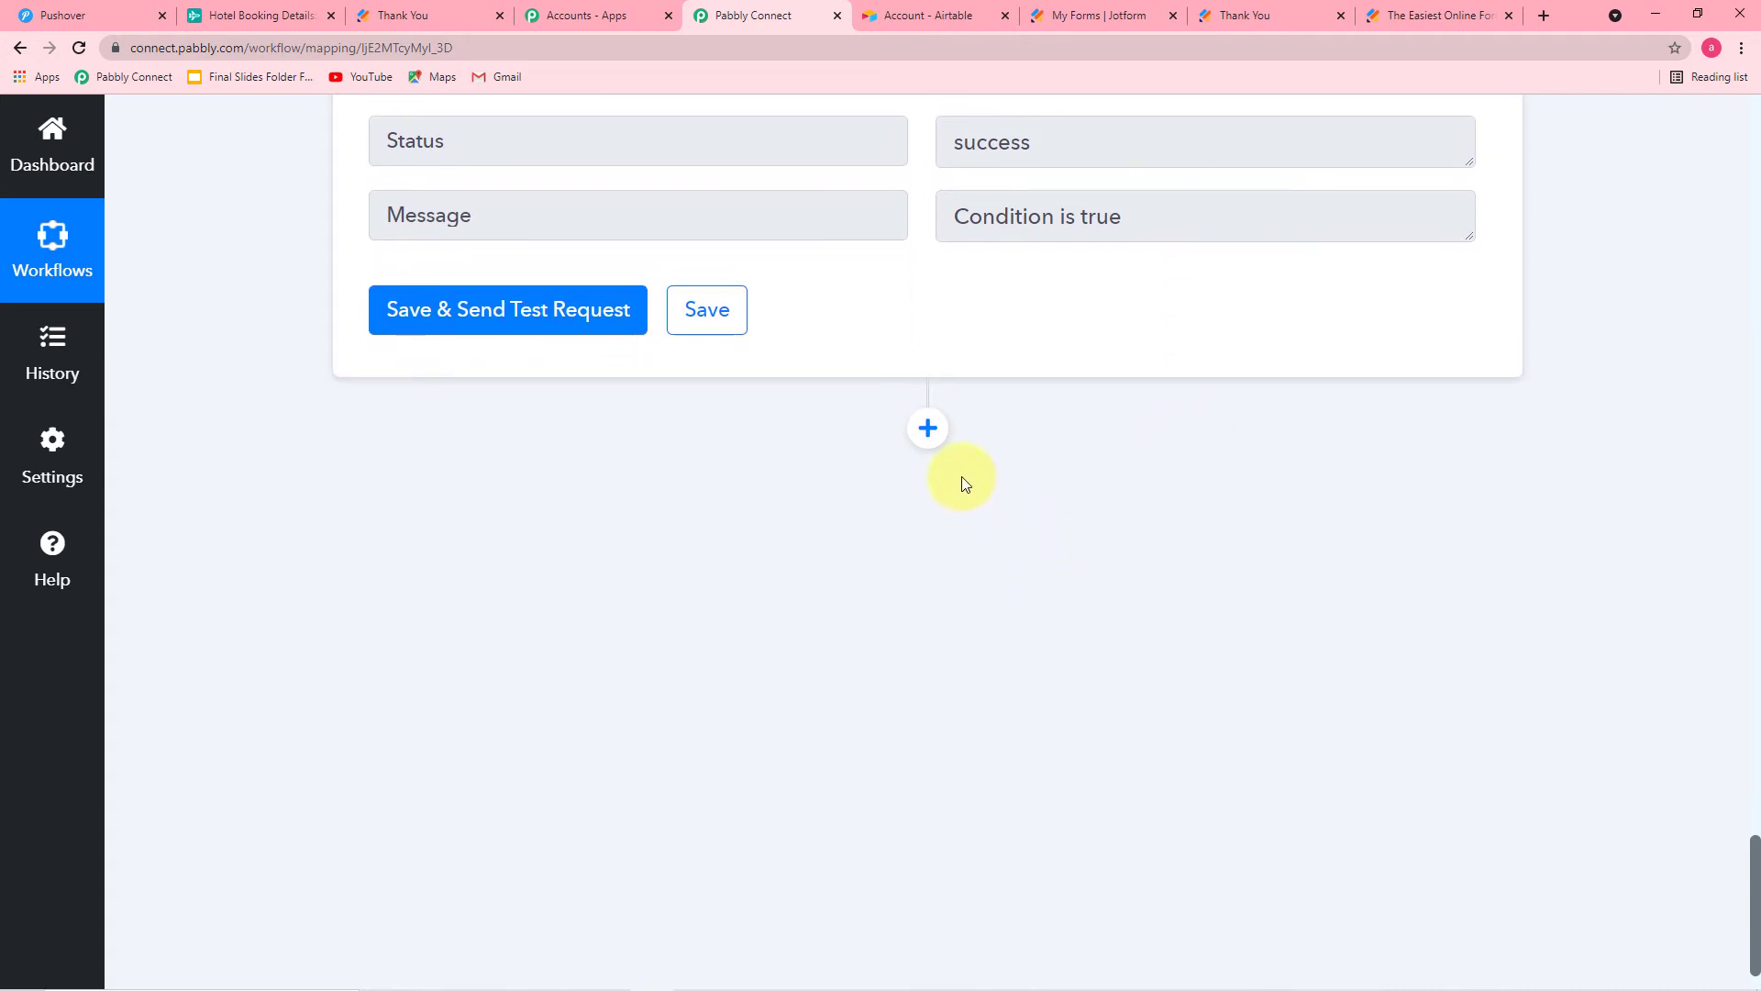
click(939, 440)
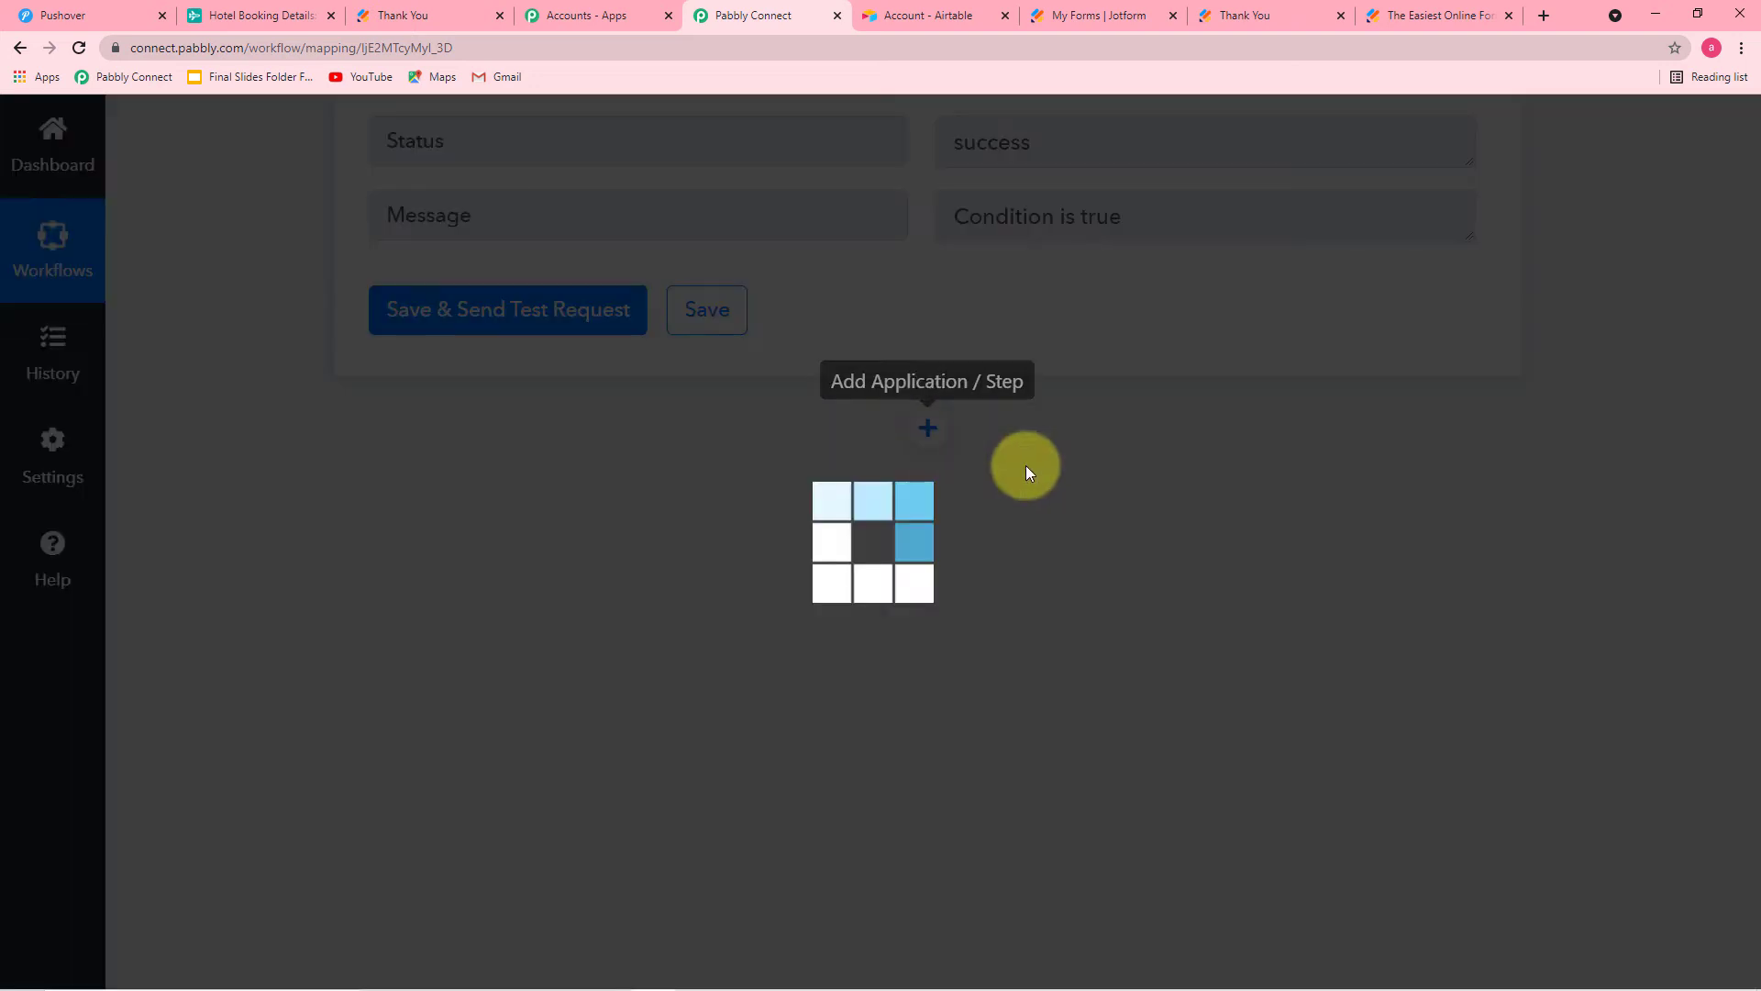
scroll(629, 500, down, 2)
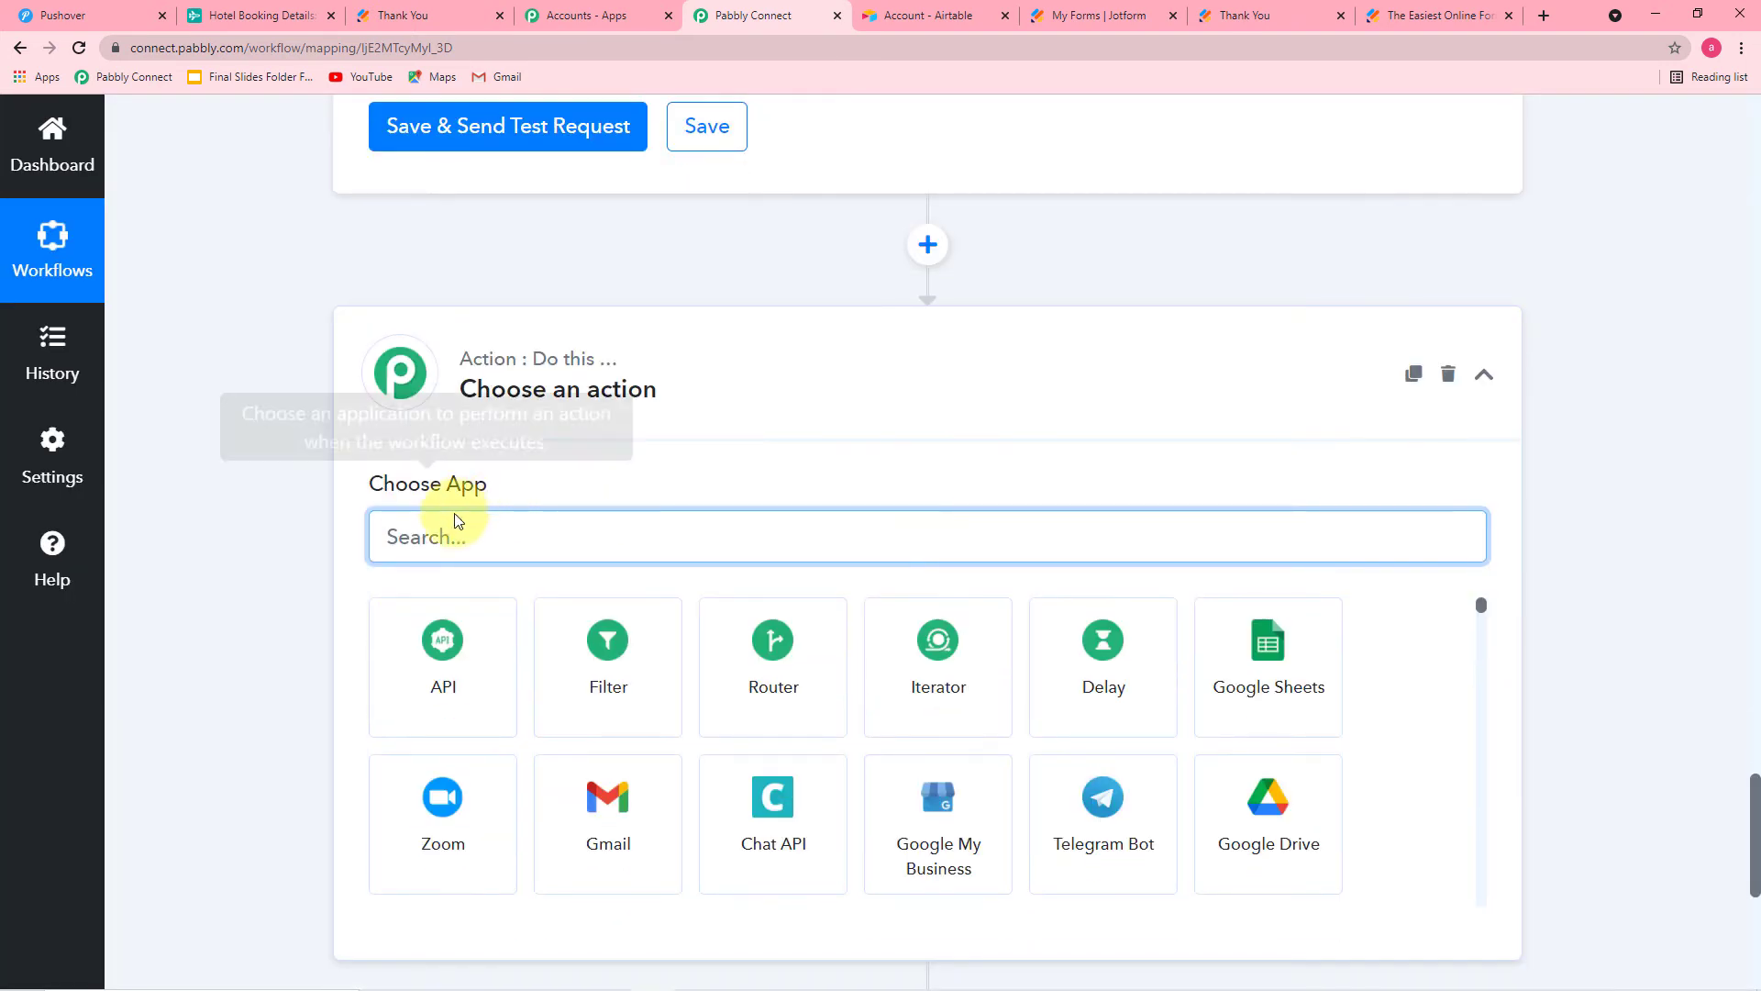
scroll(563, 523, down, 2)
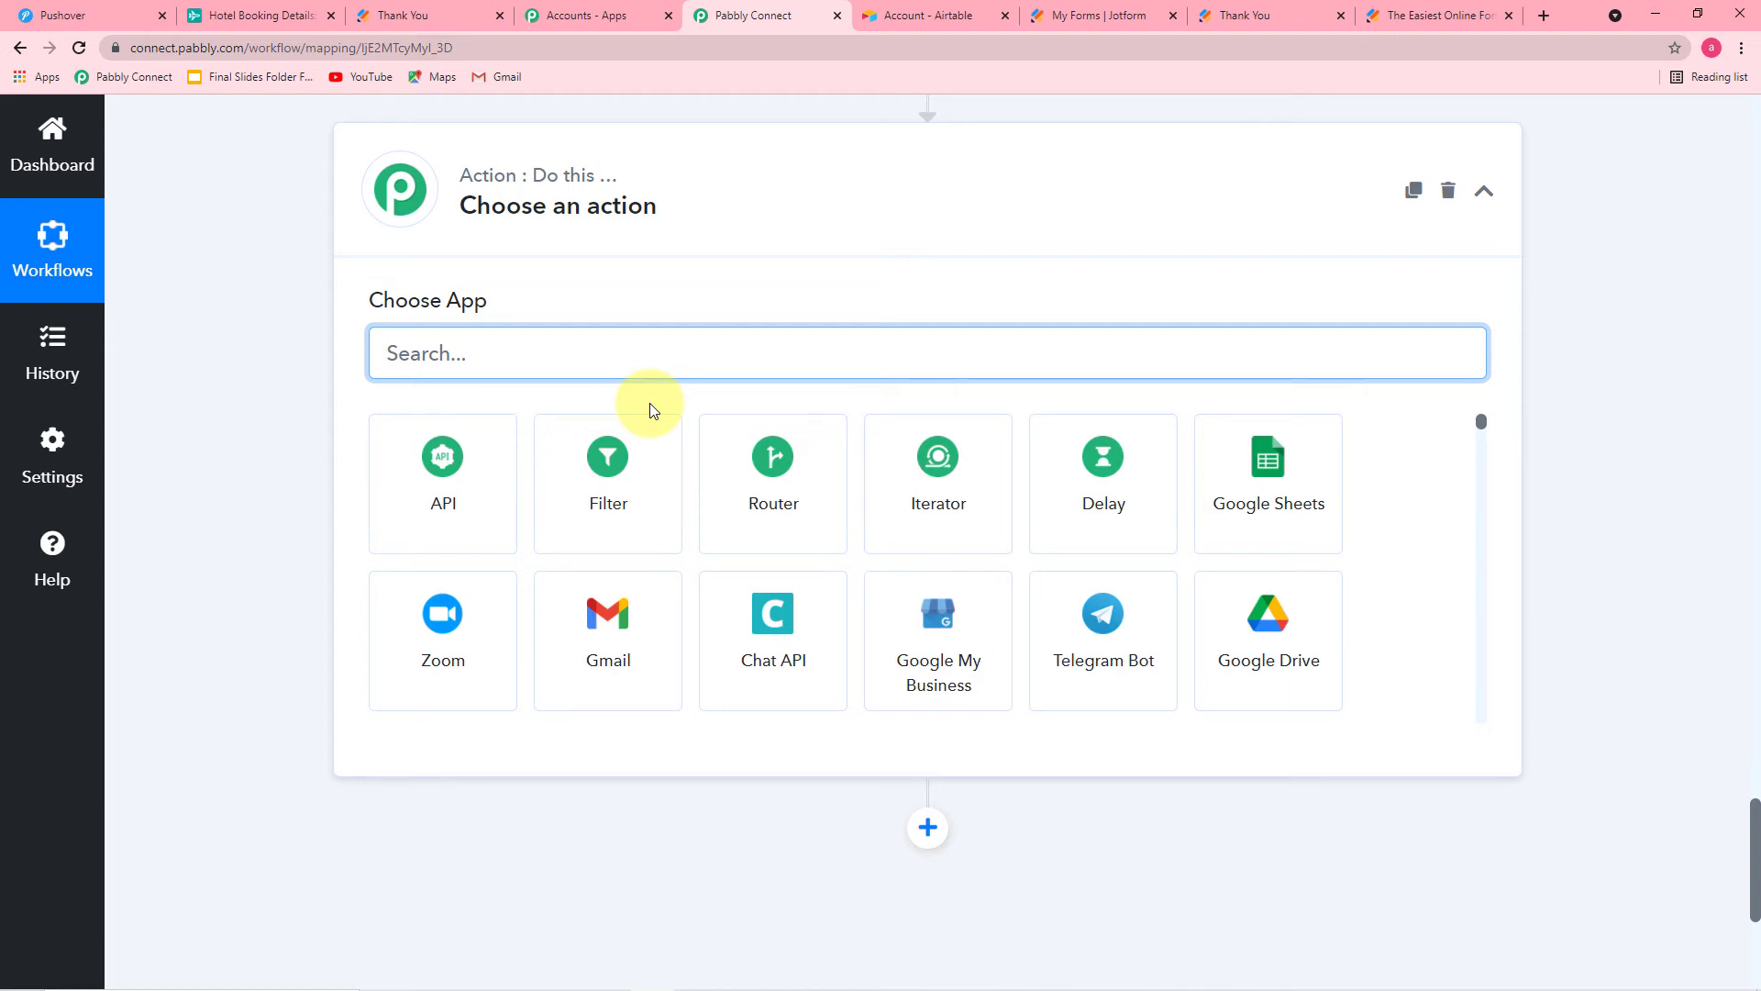
text(pus)
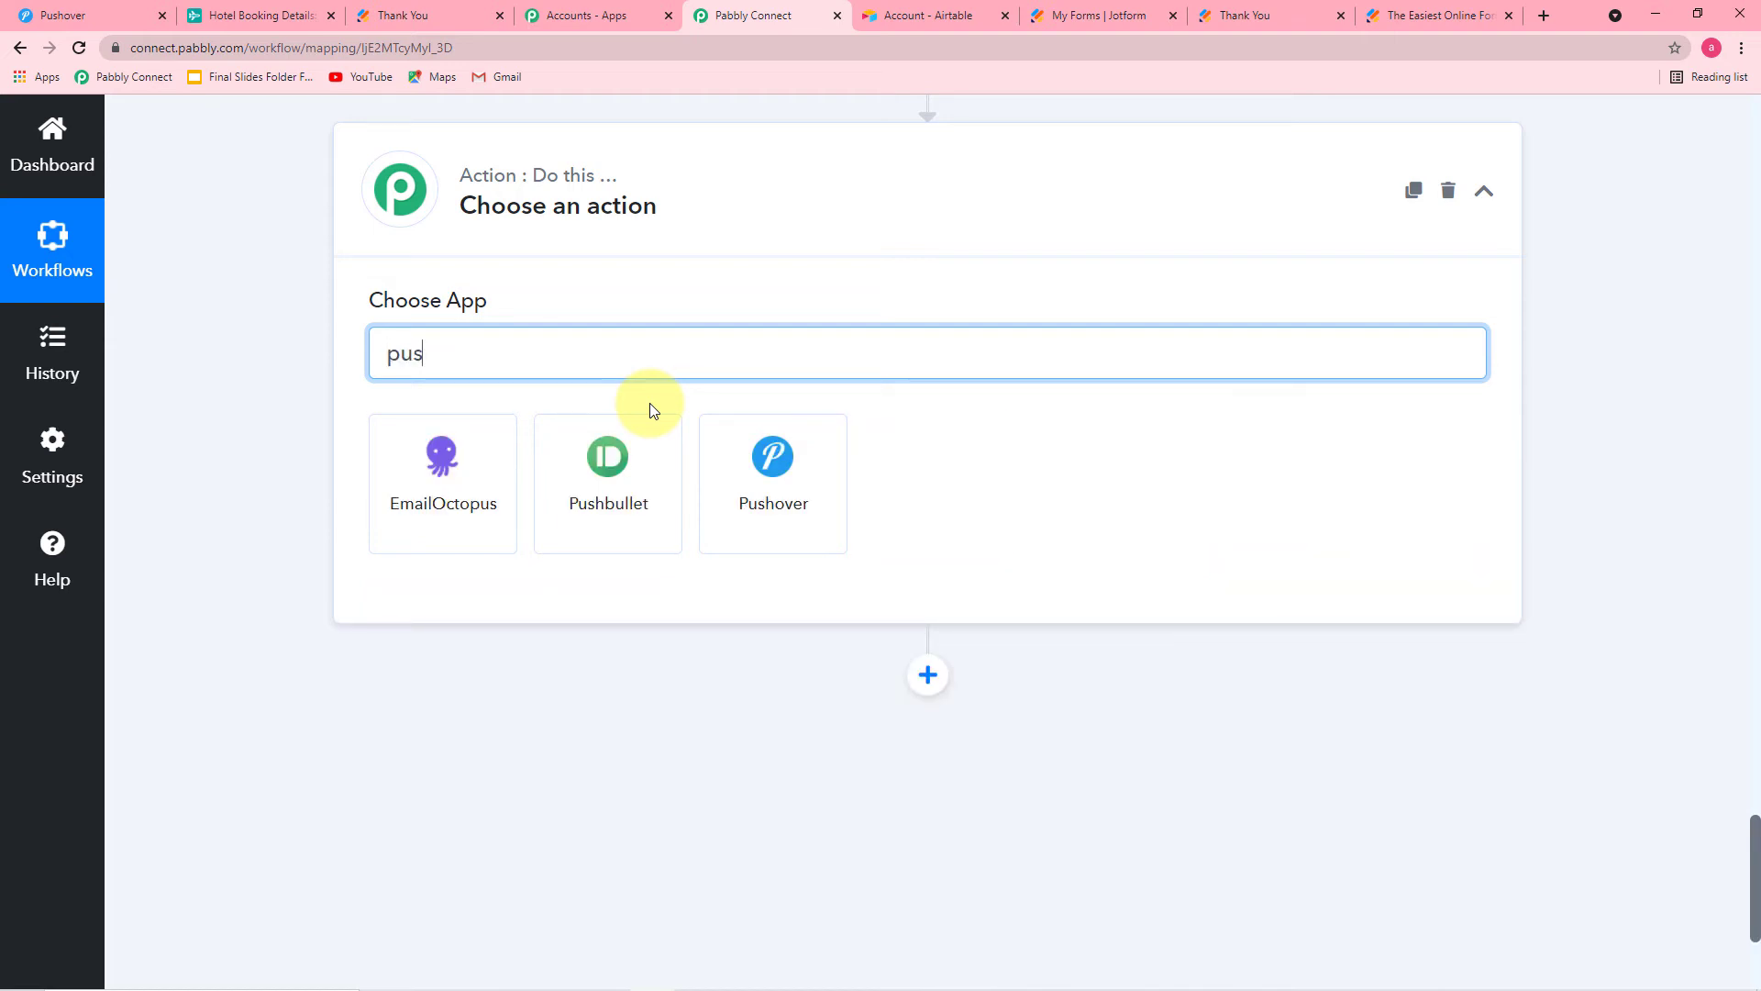
click(767, 481)
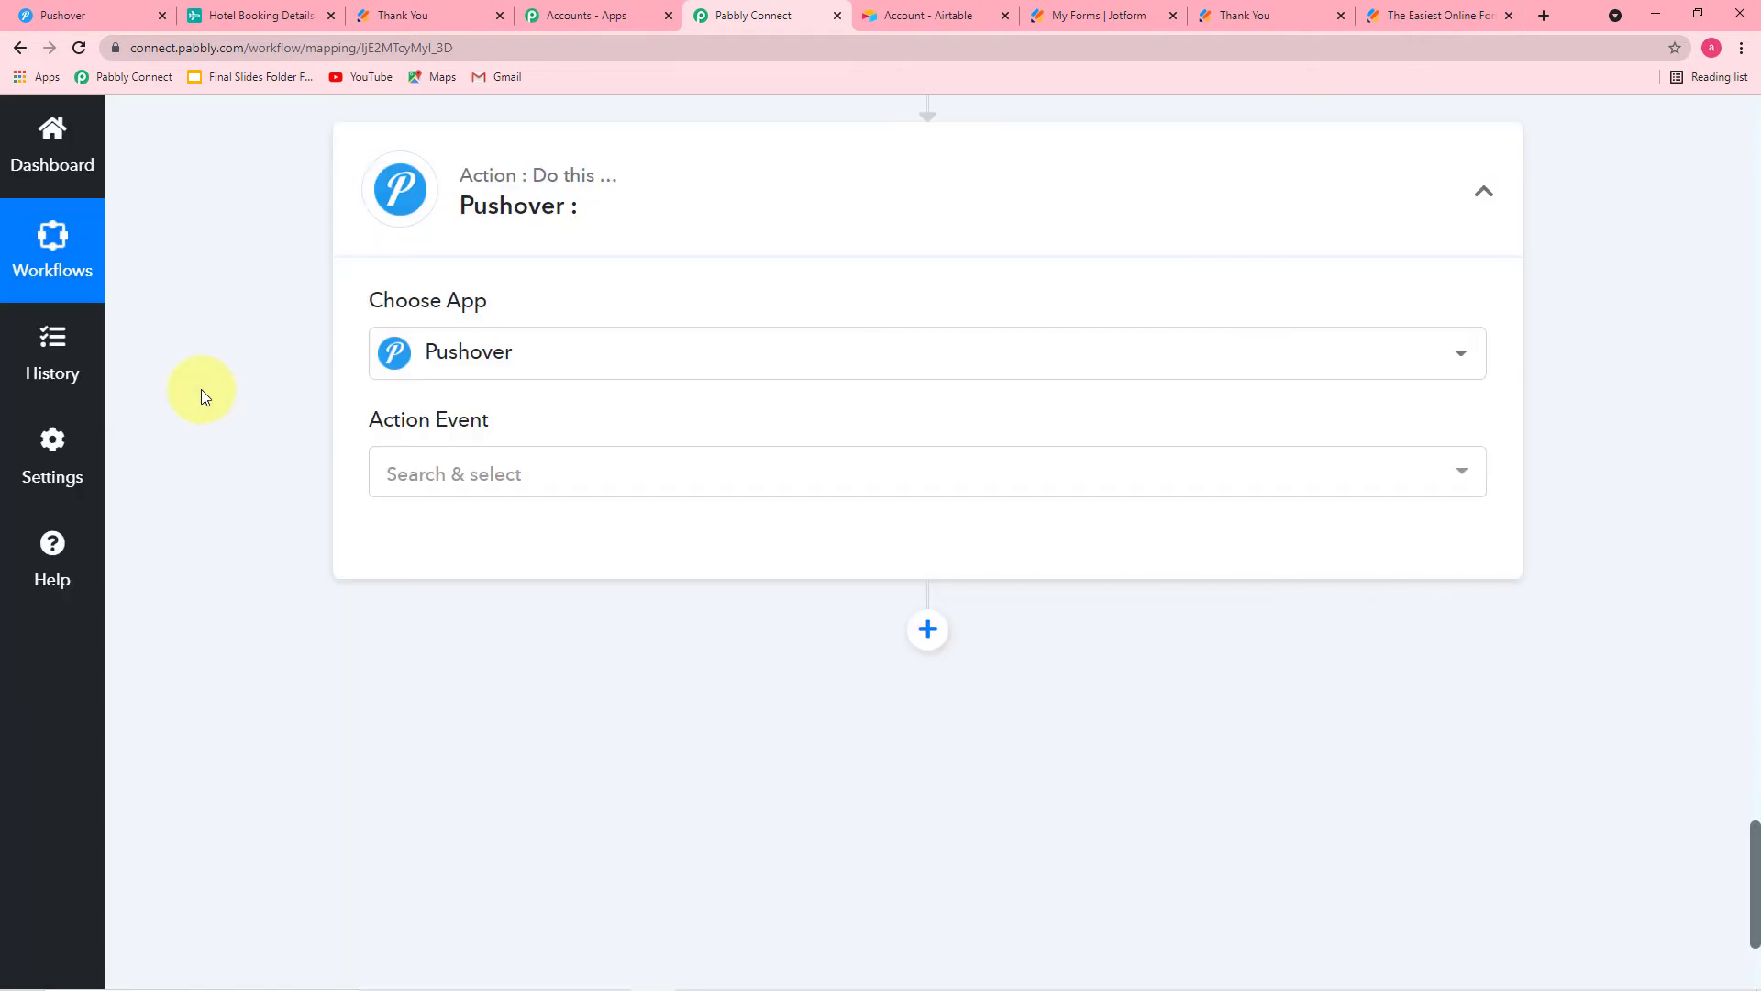
click(529, 486)
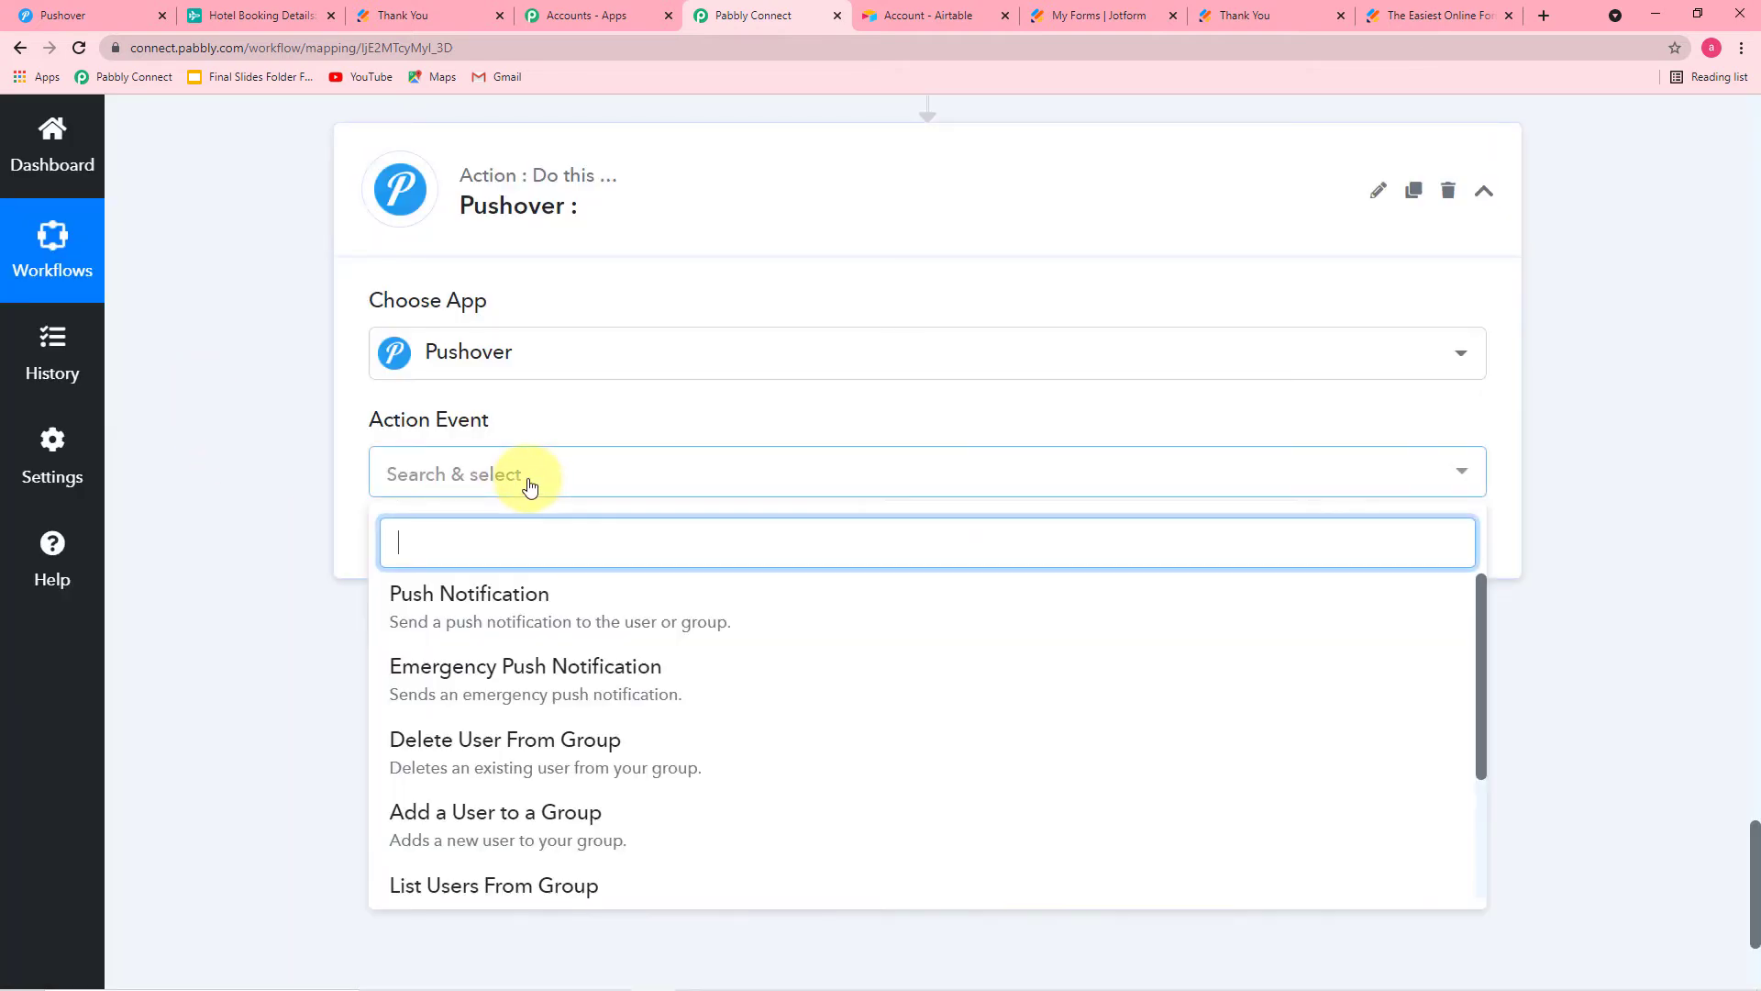
click(456, 614)
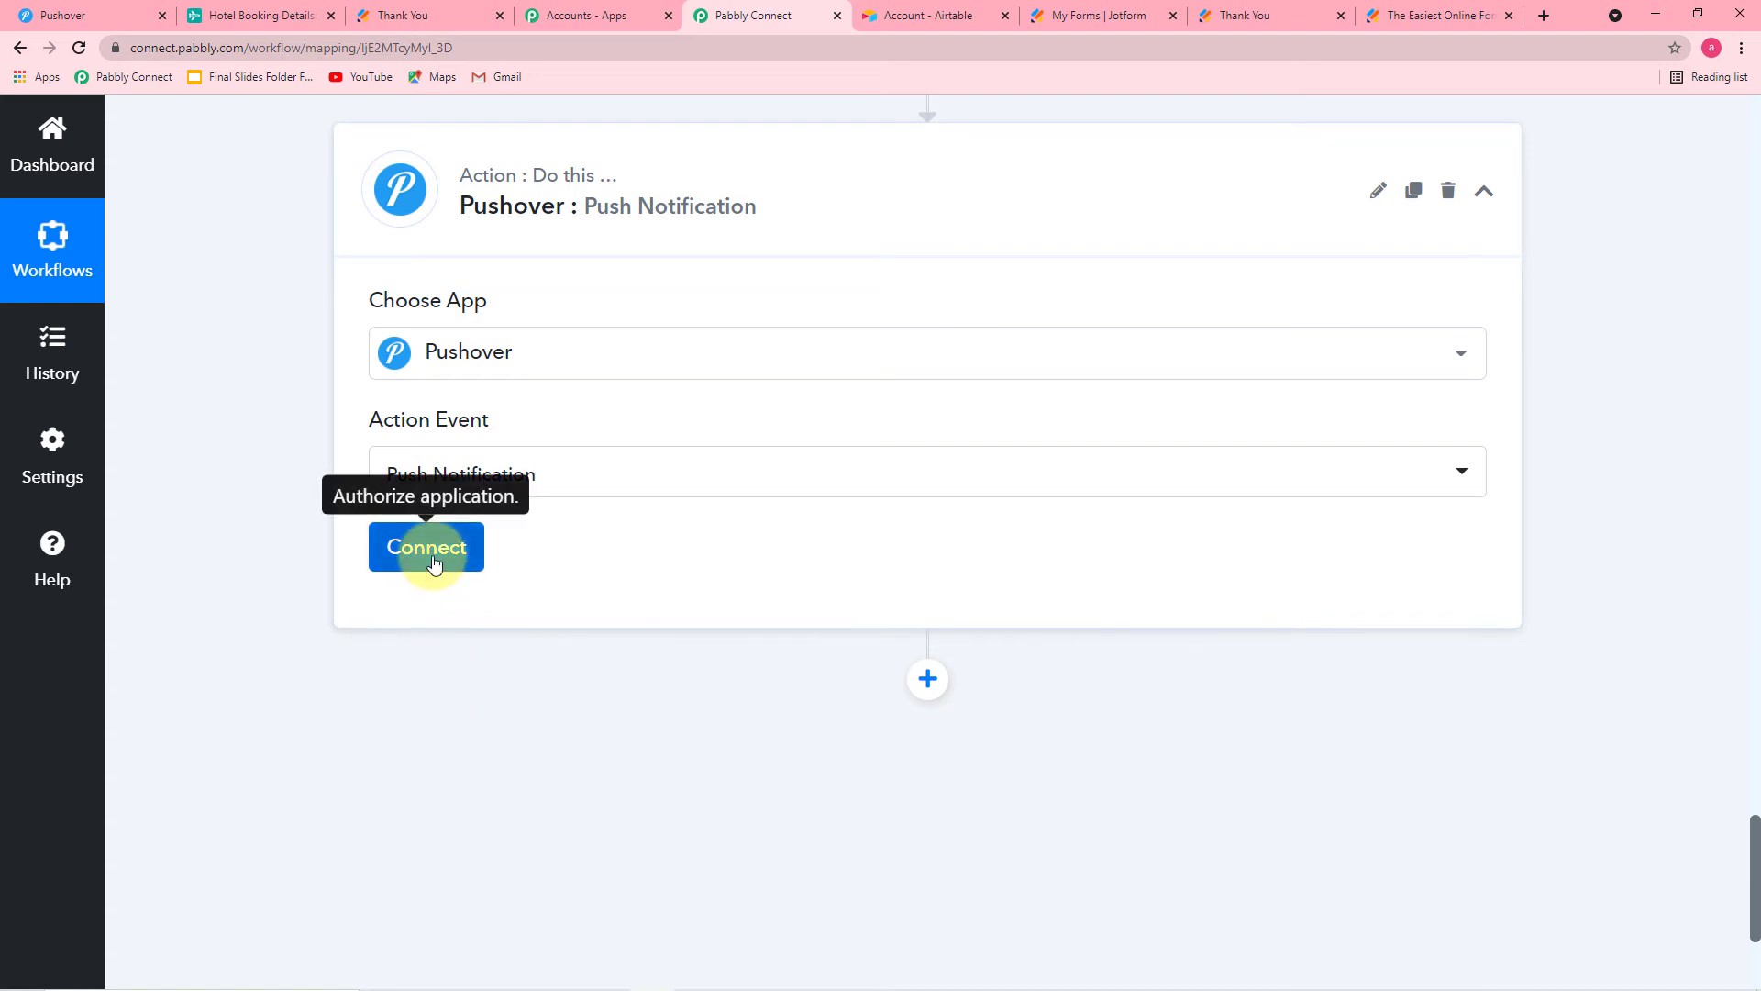
Start a new Pushover connection for the action step and open Pushover's page for creating an application API token.
click(432, 551)
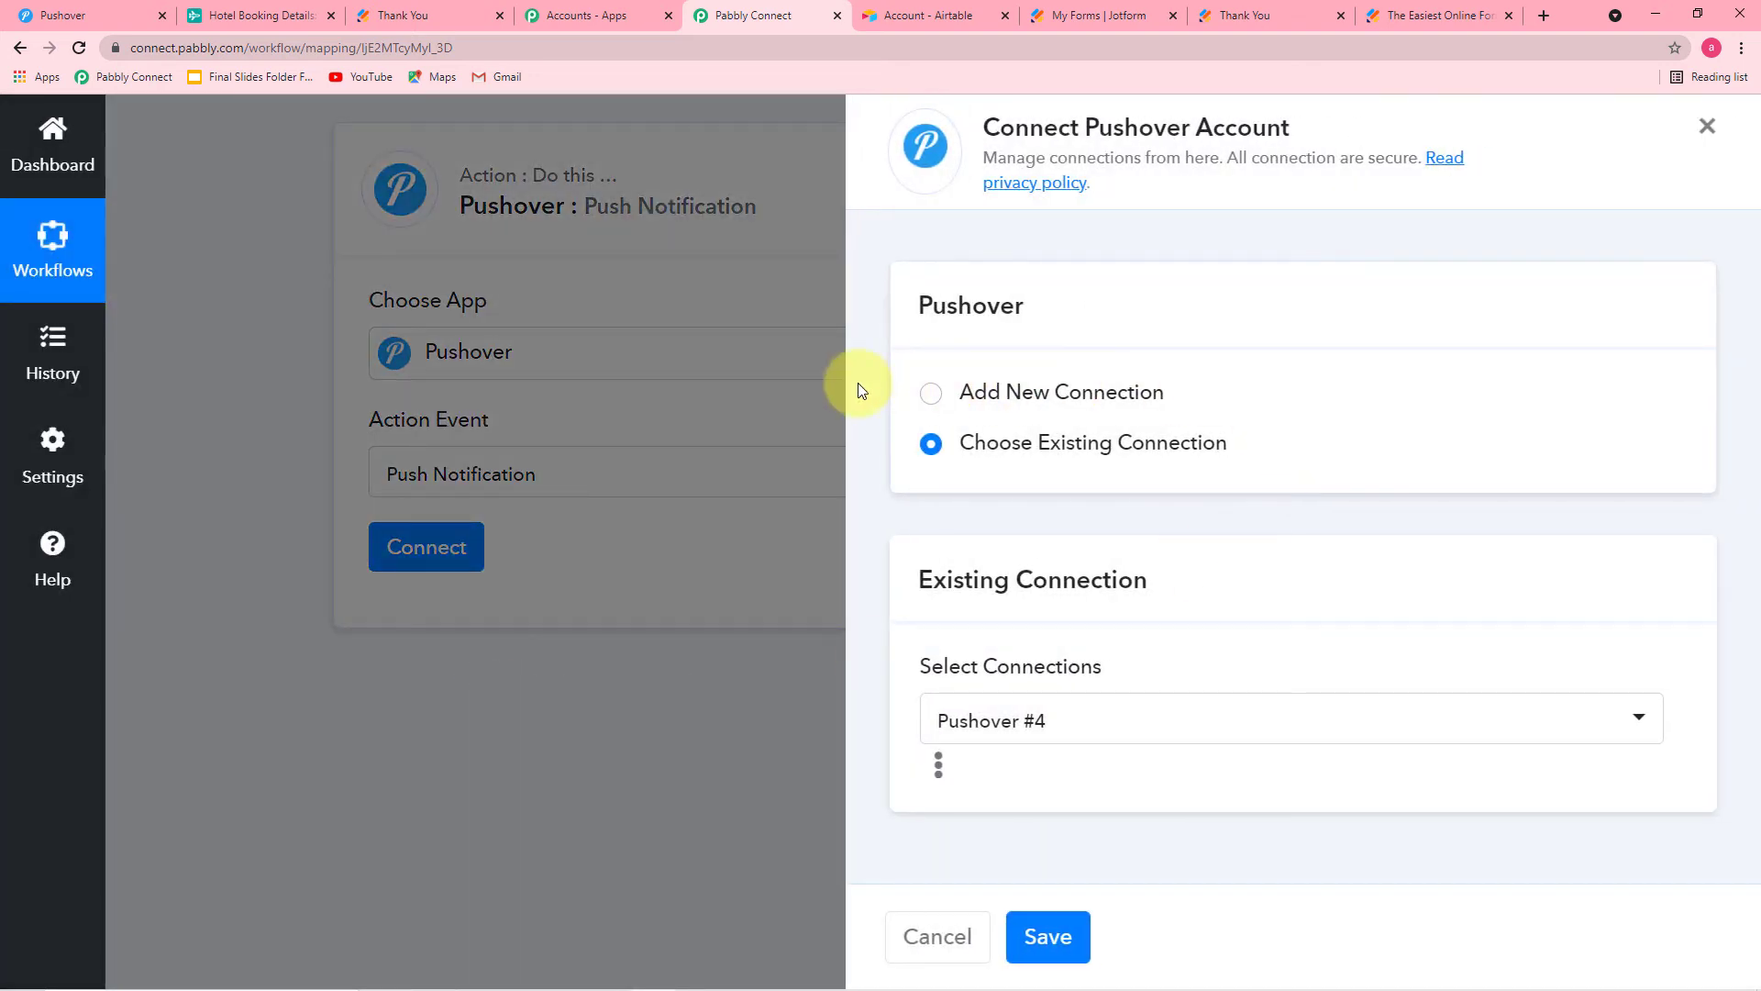
click(925, 394)
scroll(982, 578, down, 1)
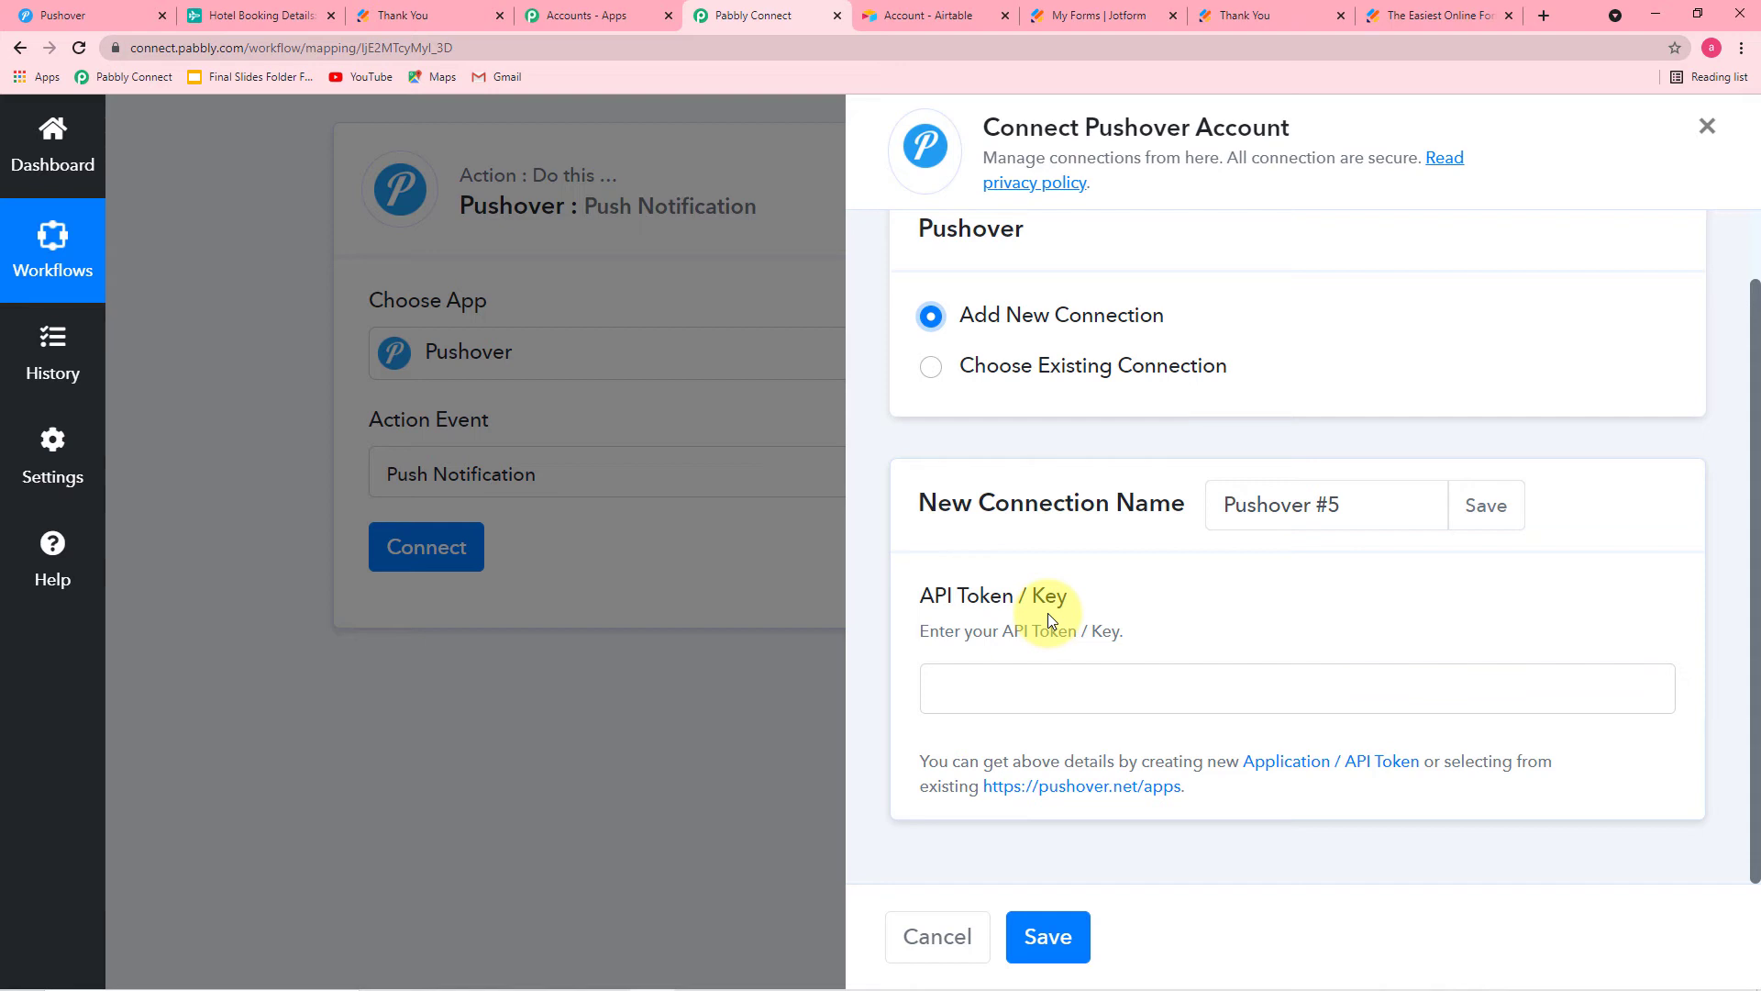
click(1296, 769)
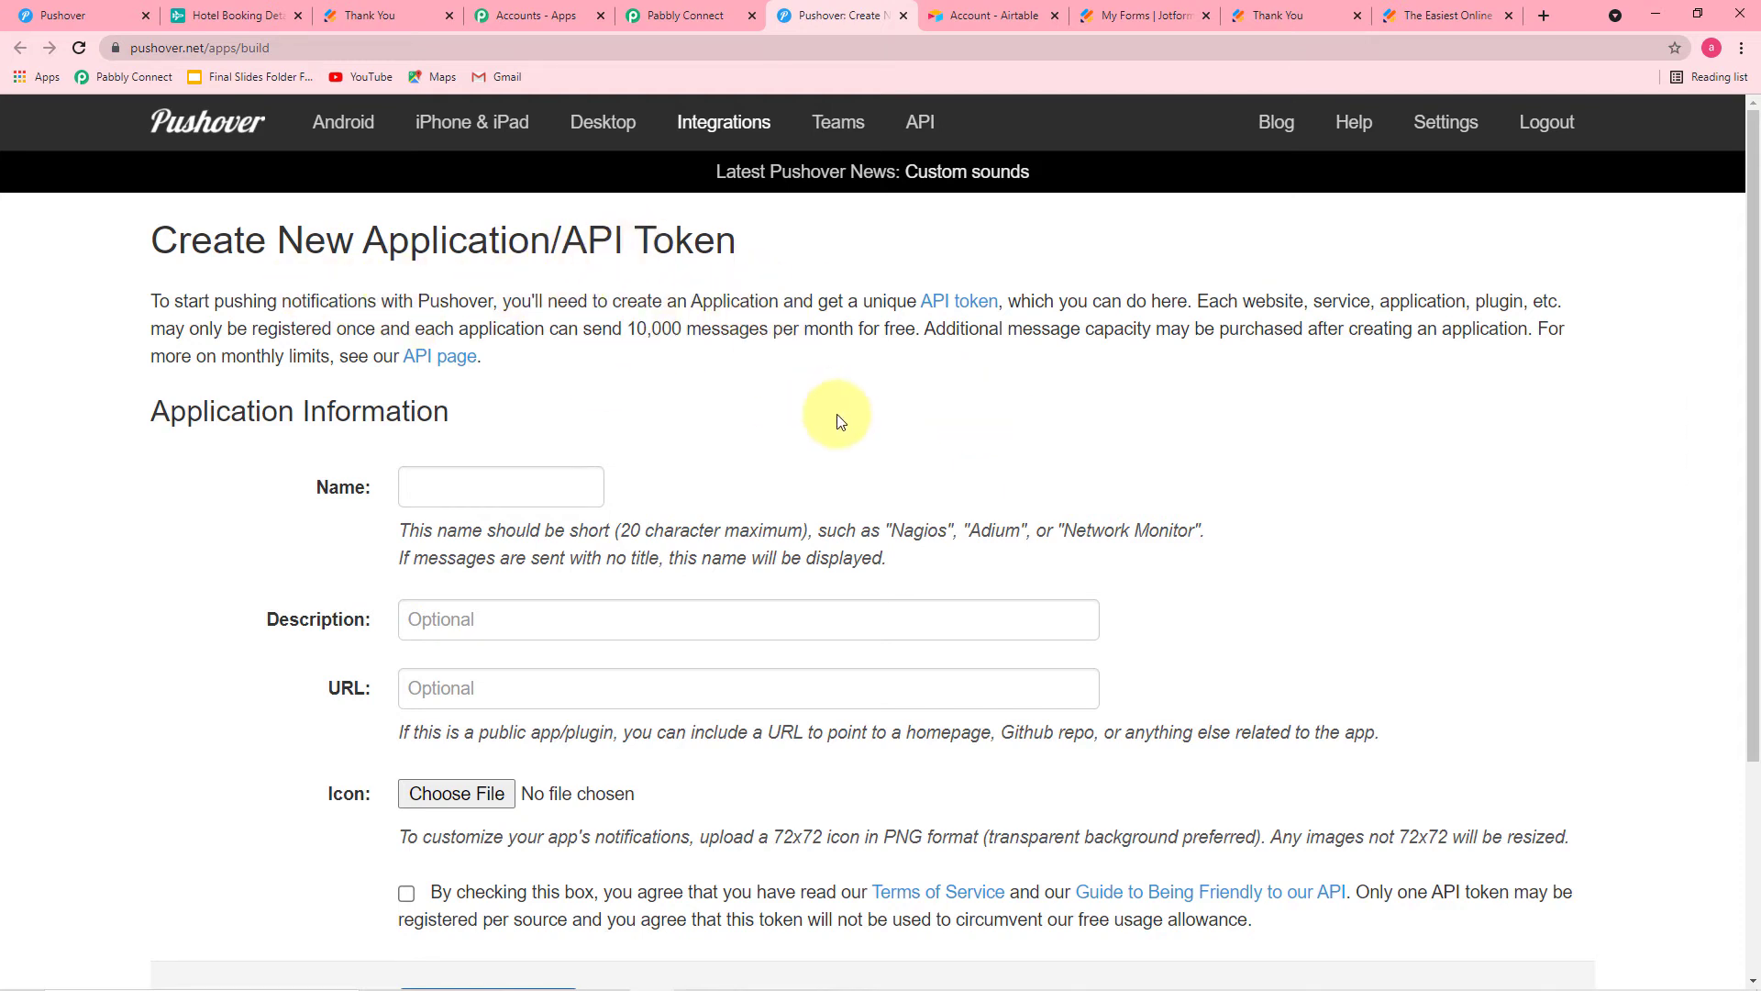
Create a Pushover application named Hotel booking, agreeing to the terms of service.
scroll(837, 418, down, 1)
scroll(835, 413, up, 1)
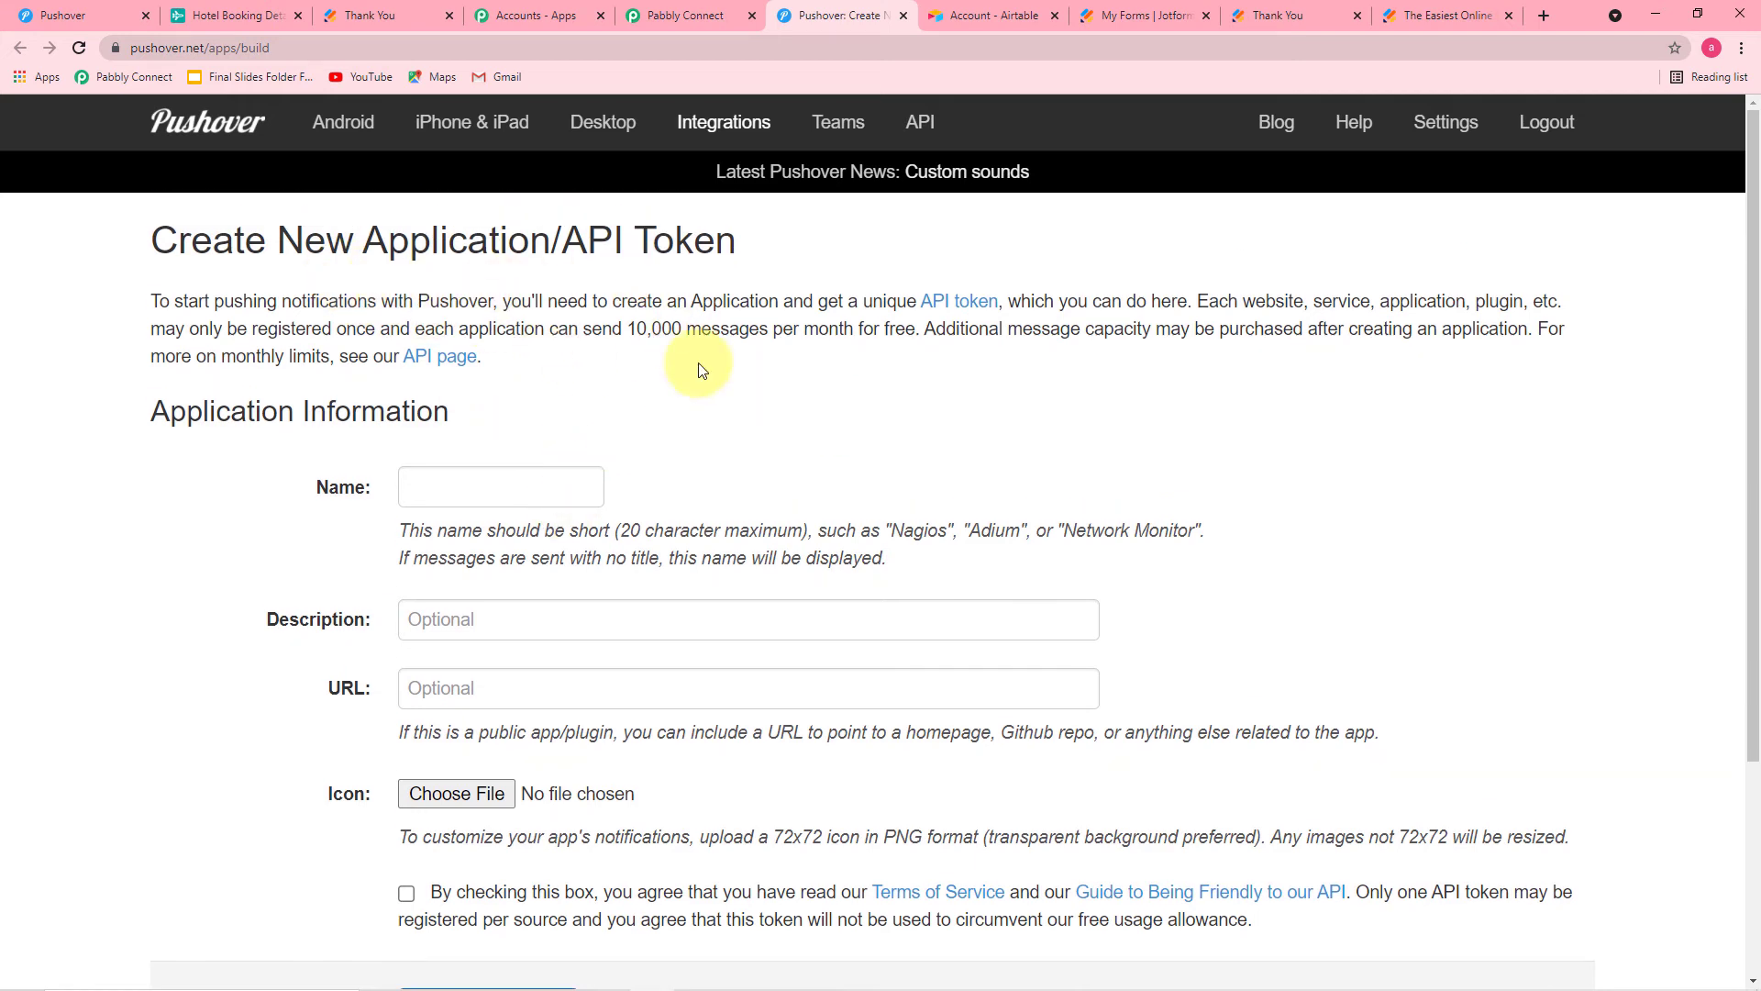
click(518, 494)
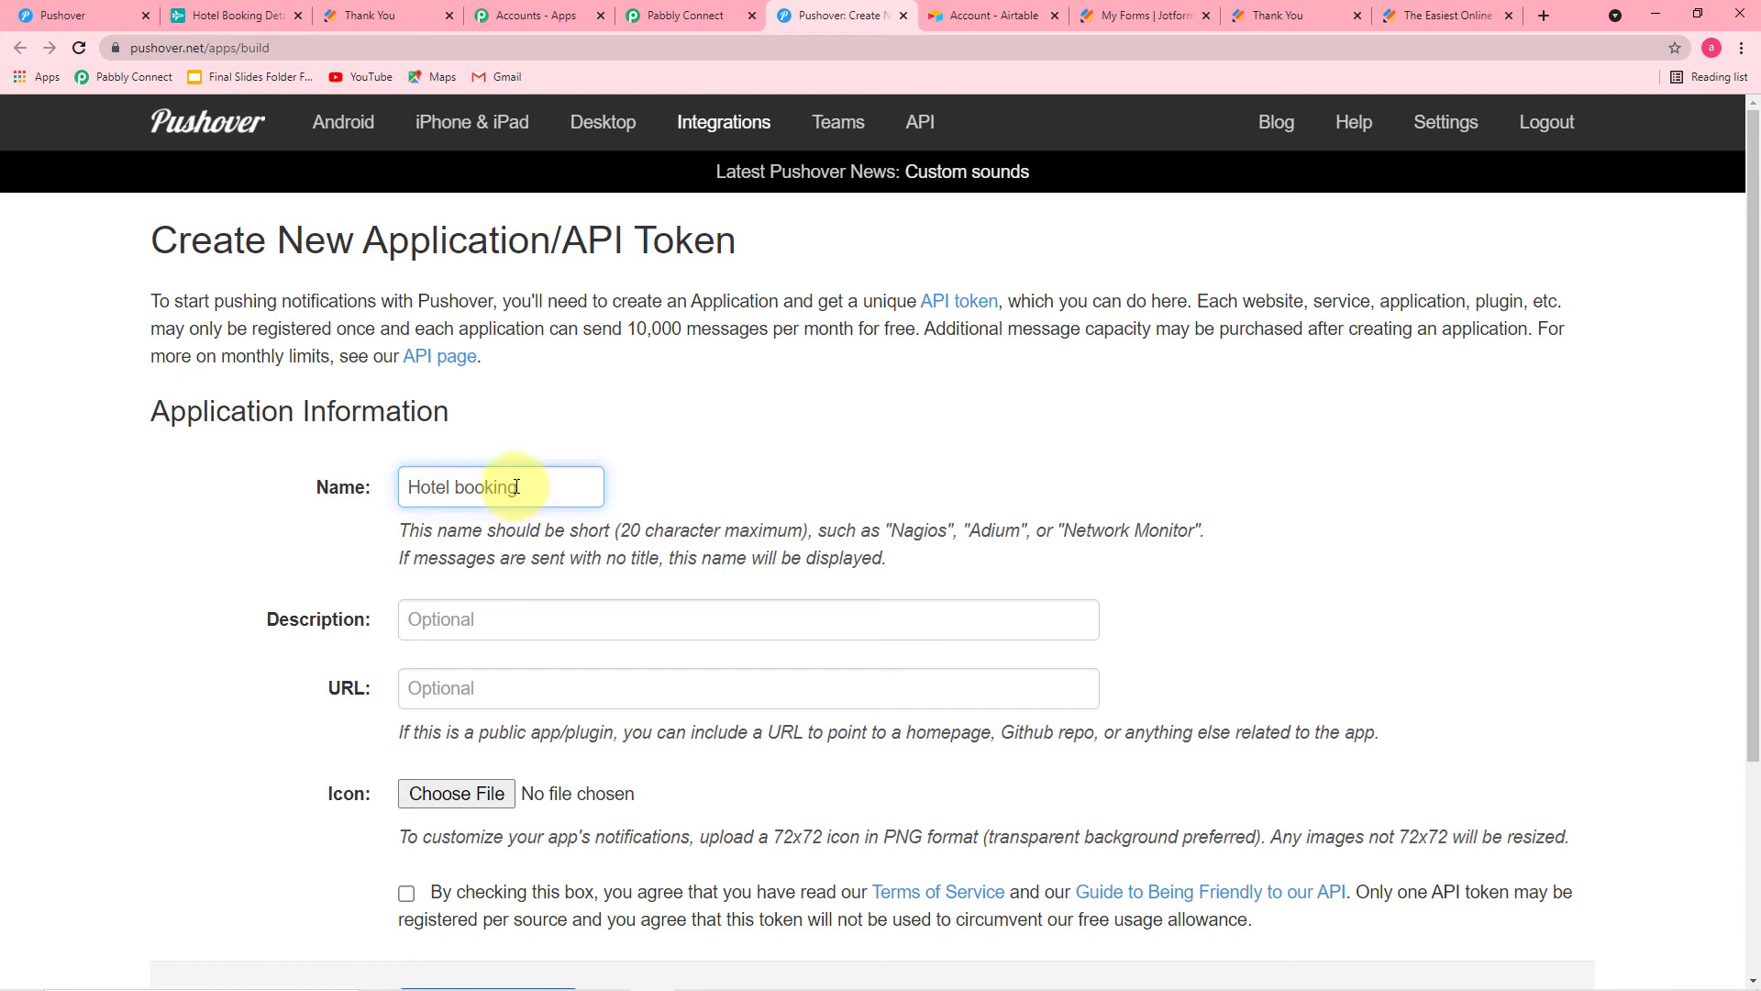
click(348, 557)
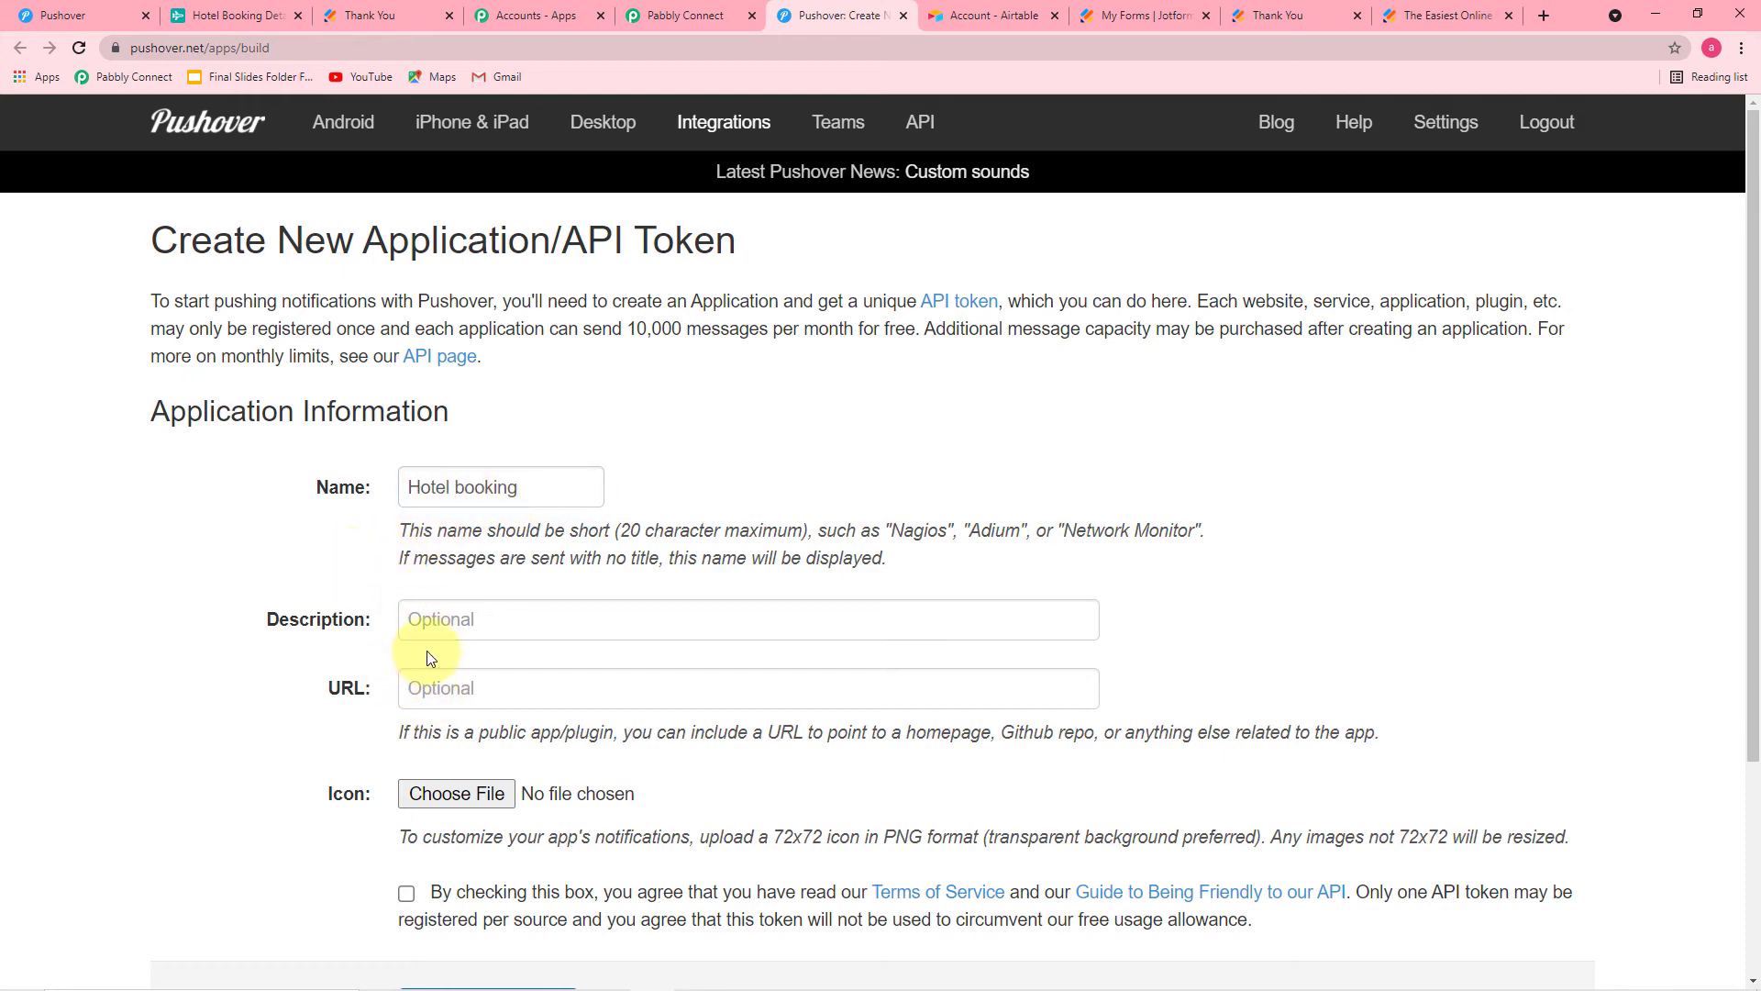
scroll(426, 684, down, 2)
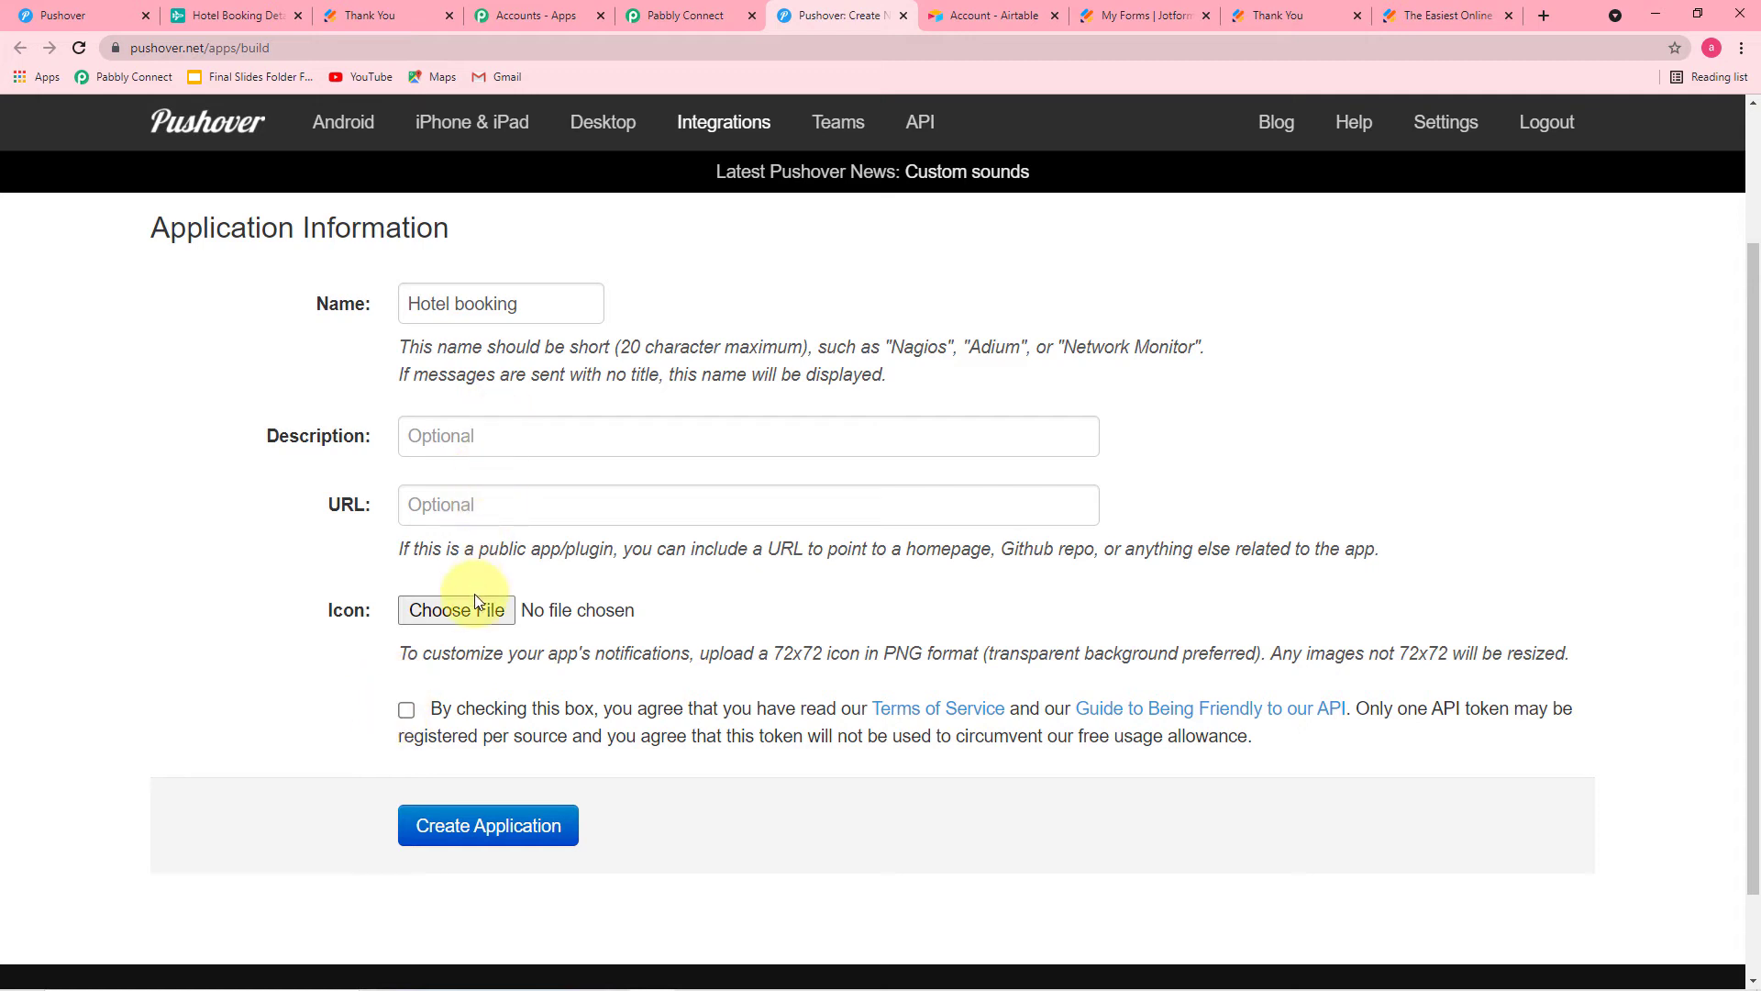
click(406, 712)
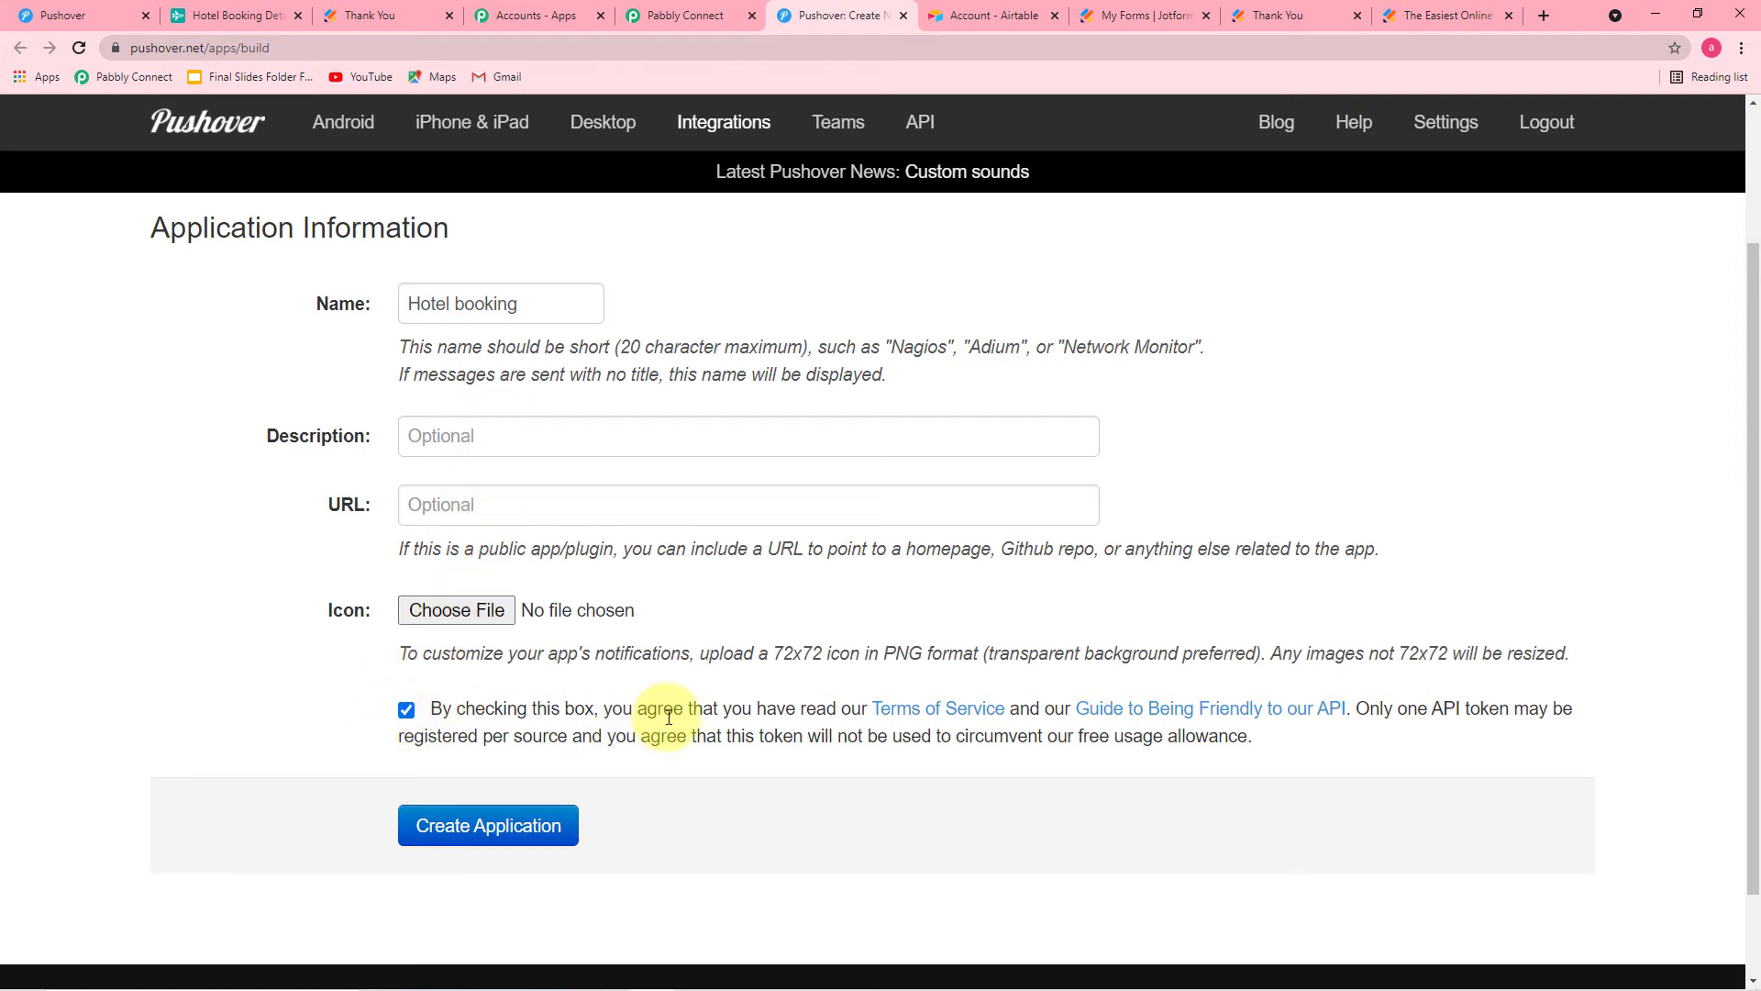
scroll(437, 715, down, 2)
click(474, 732)
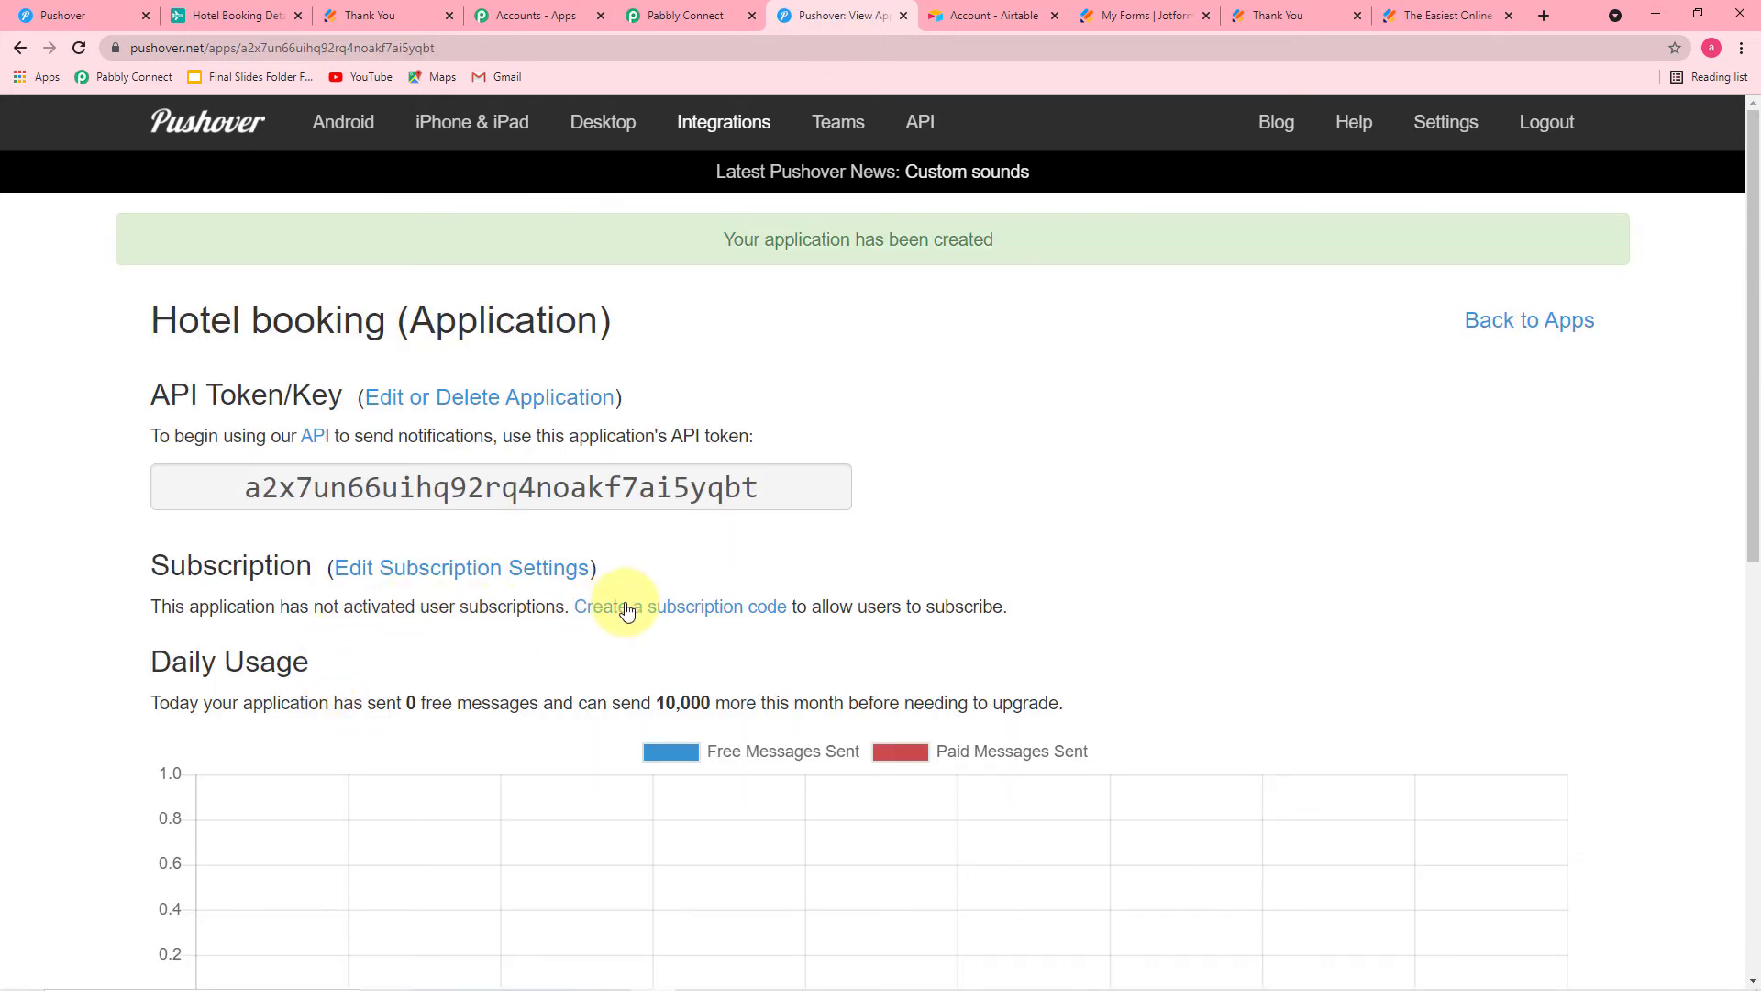
Copy the new application's API token into the API Token / Key field of the Pabbly Connect connection and save it.
double_click(747, 498)
right_click(716, 491)
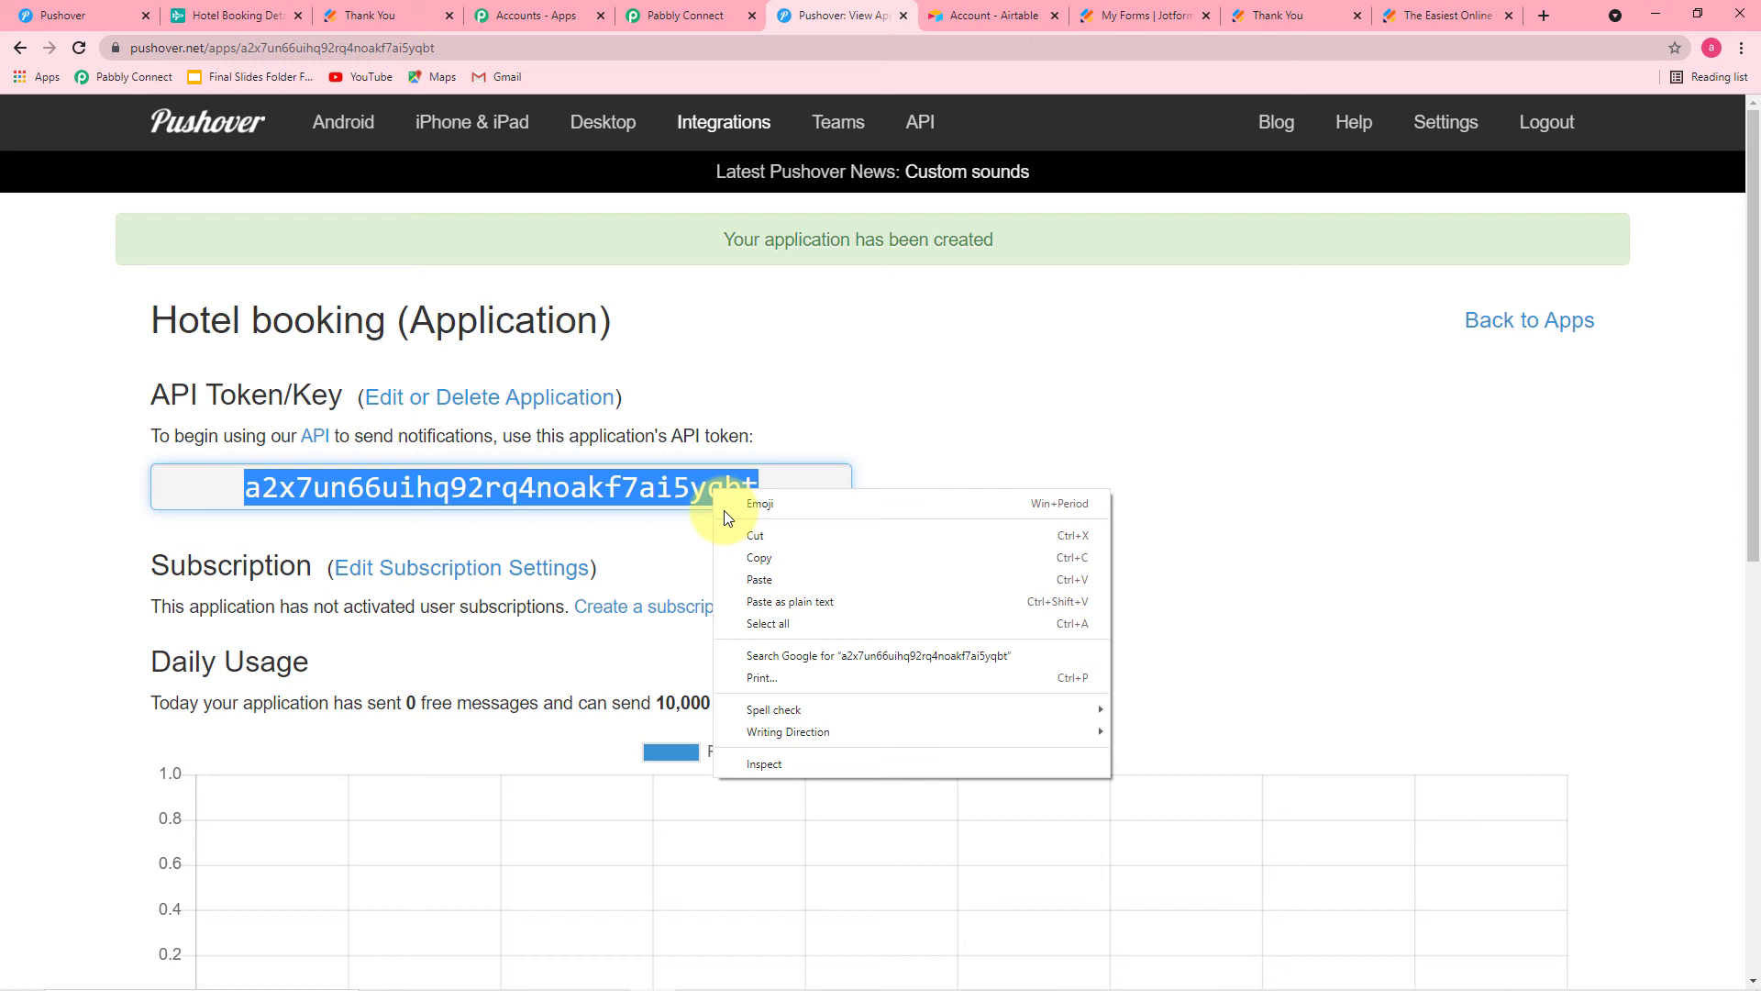
click(760, 558)
click(669, 20)
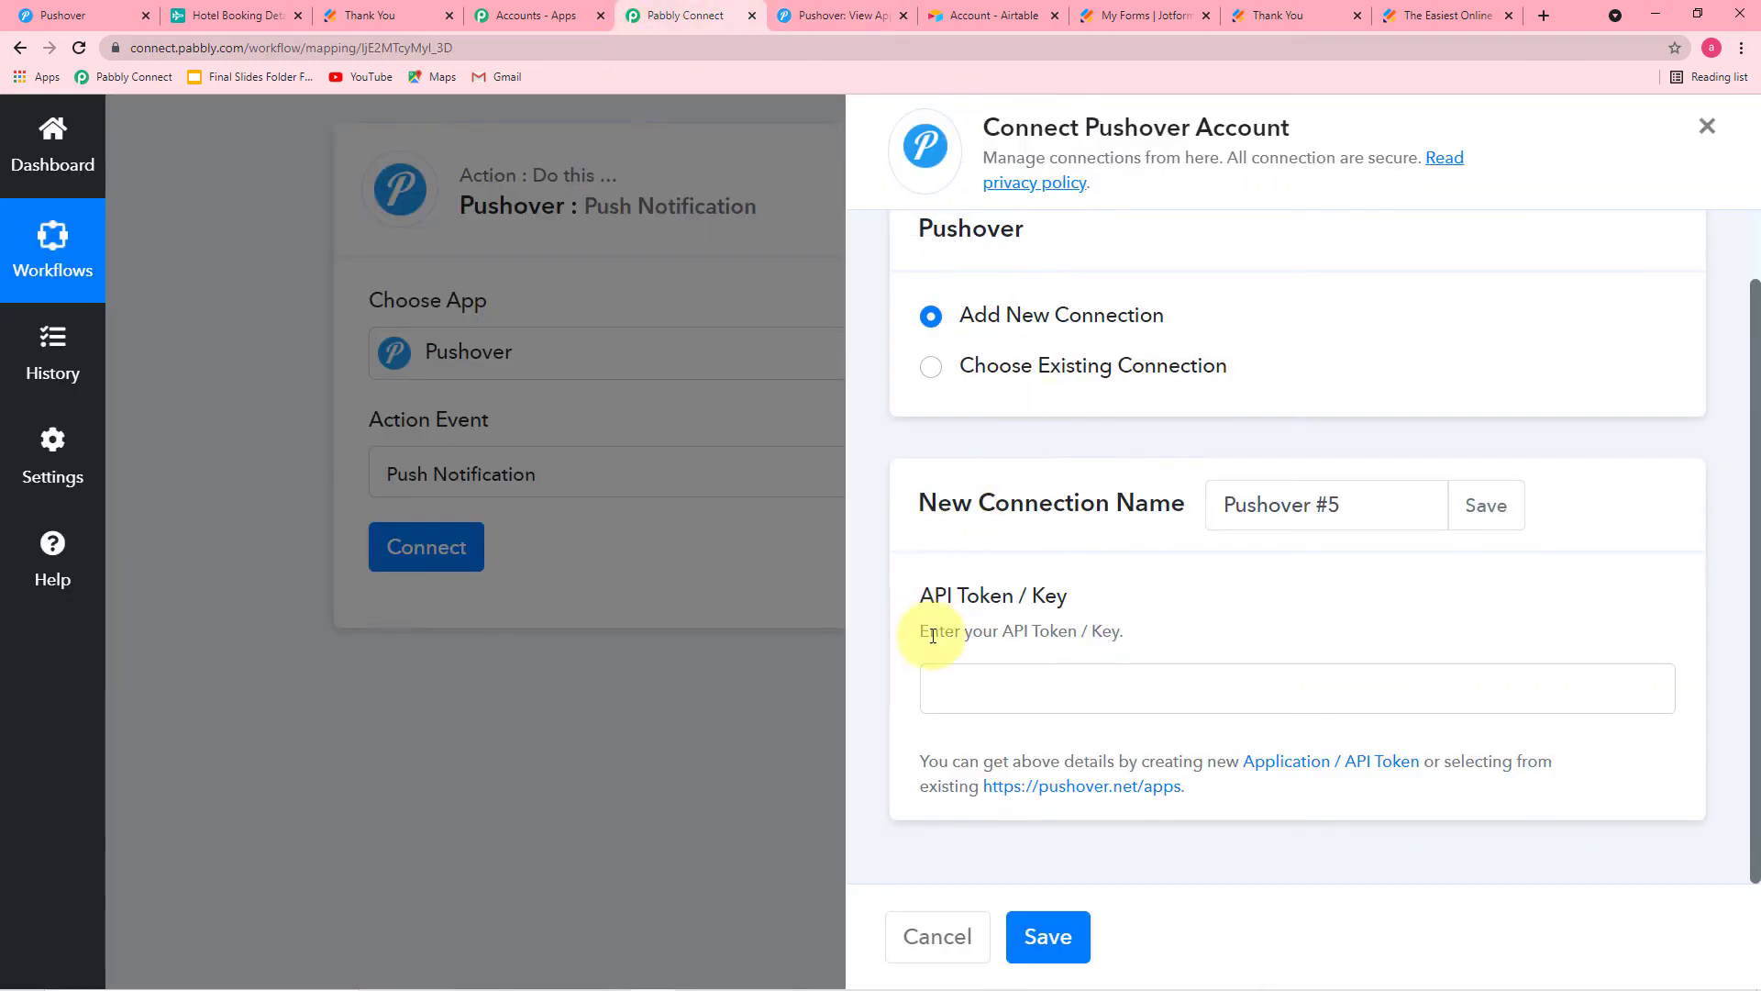
right_click(977, 697)
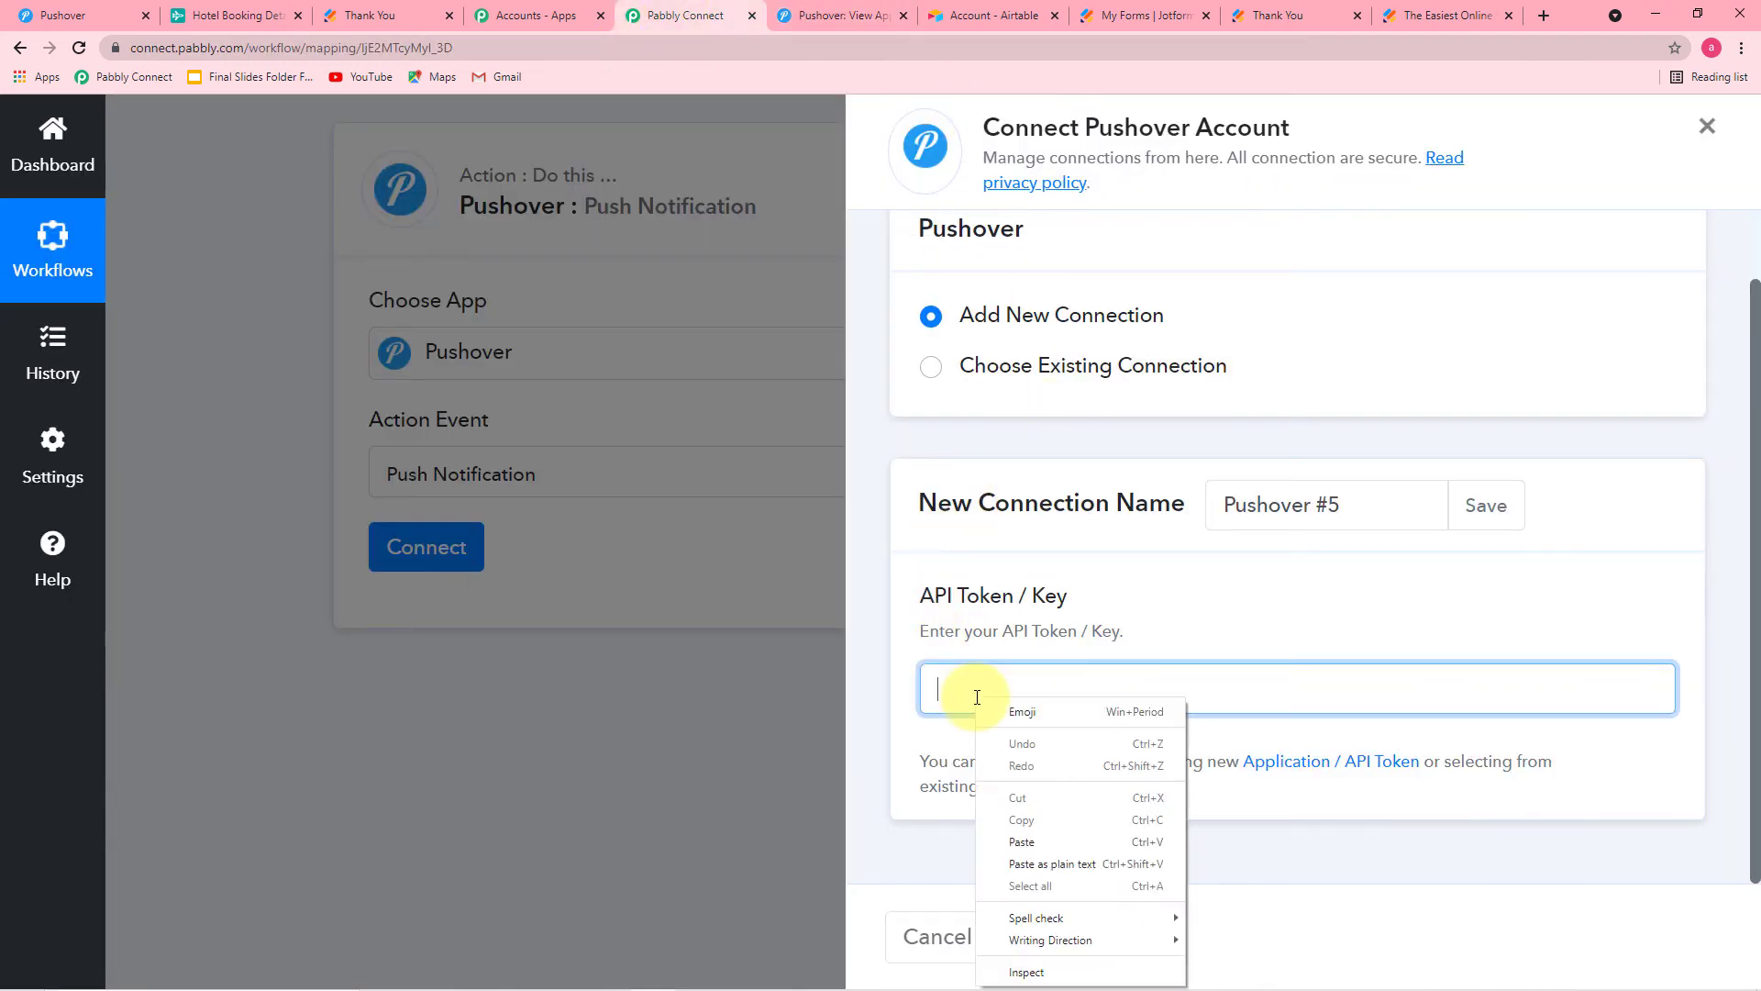
click(1018, 842)
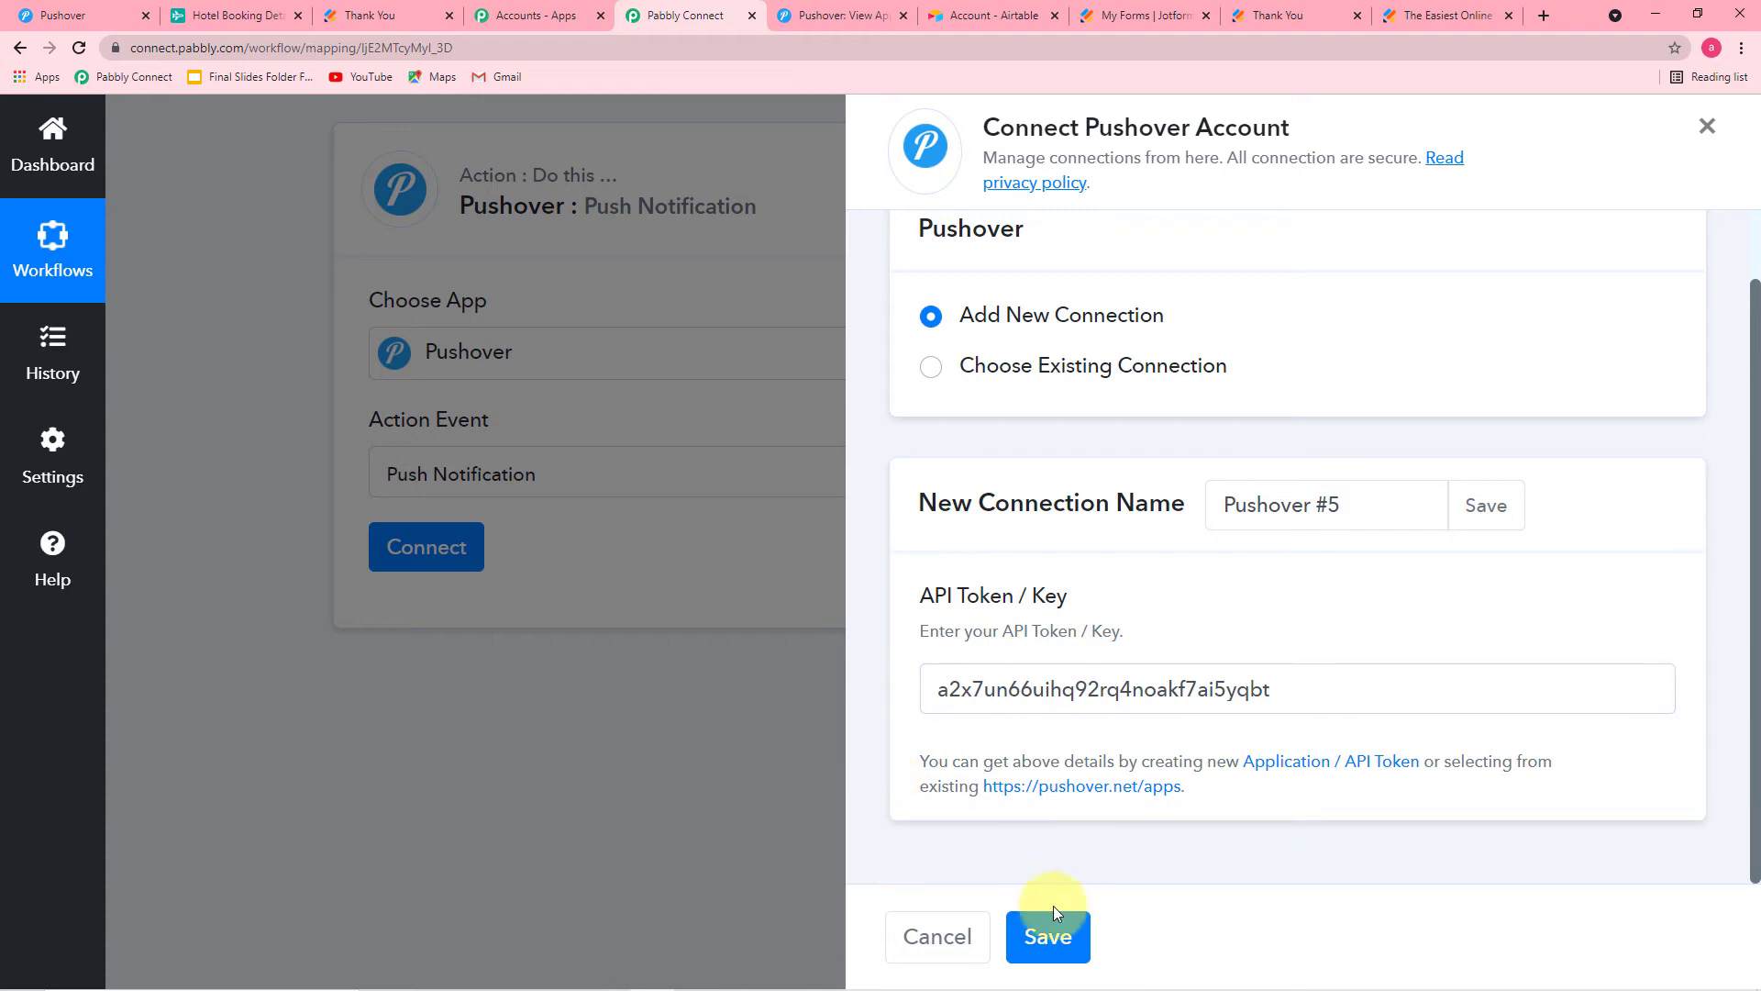
click(1048, 934)
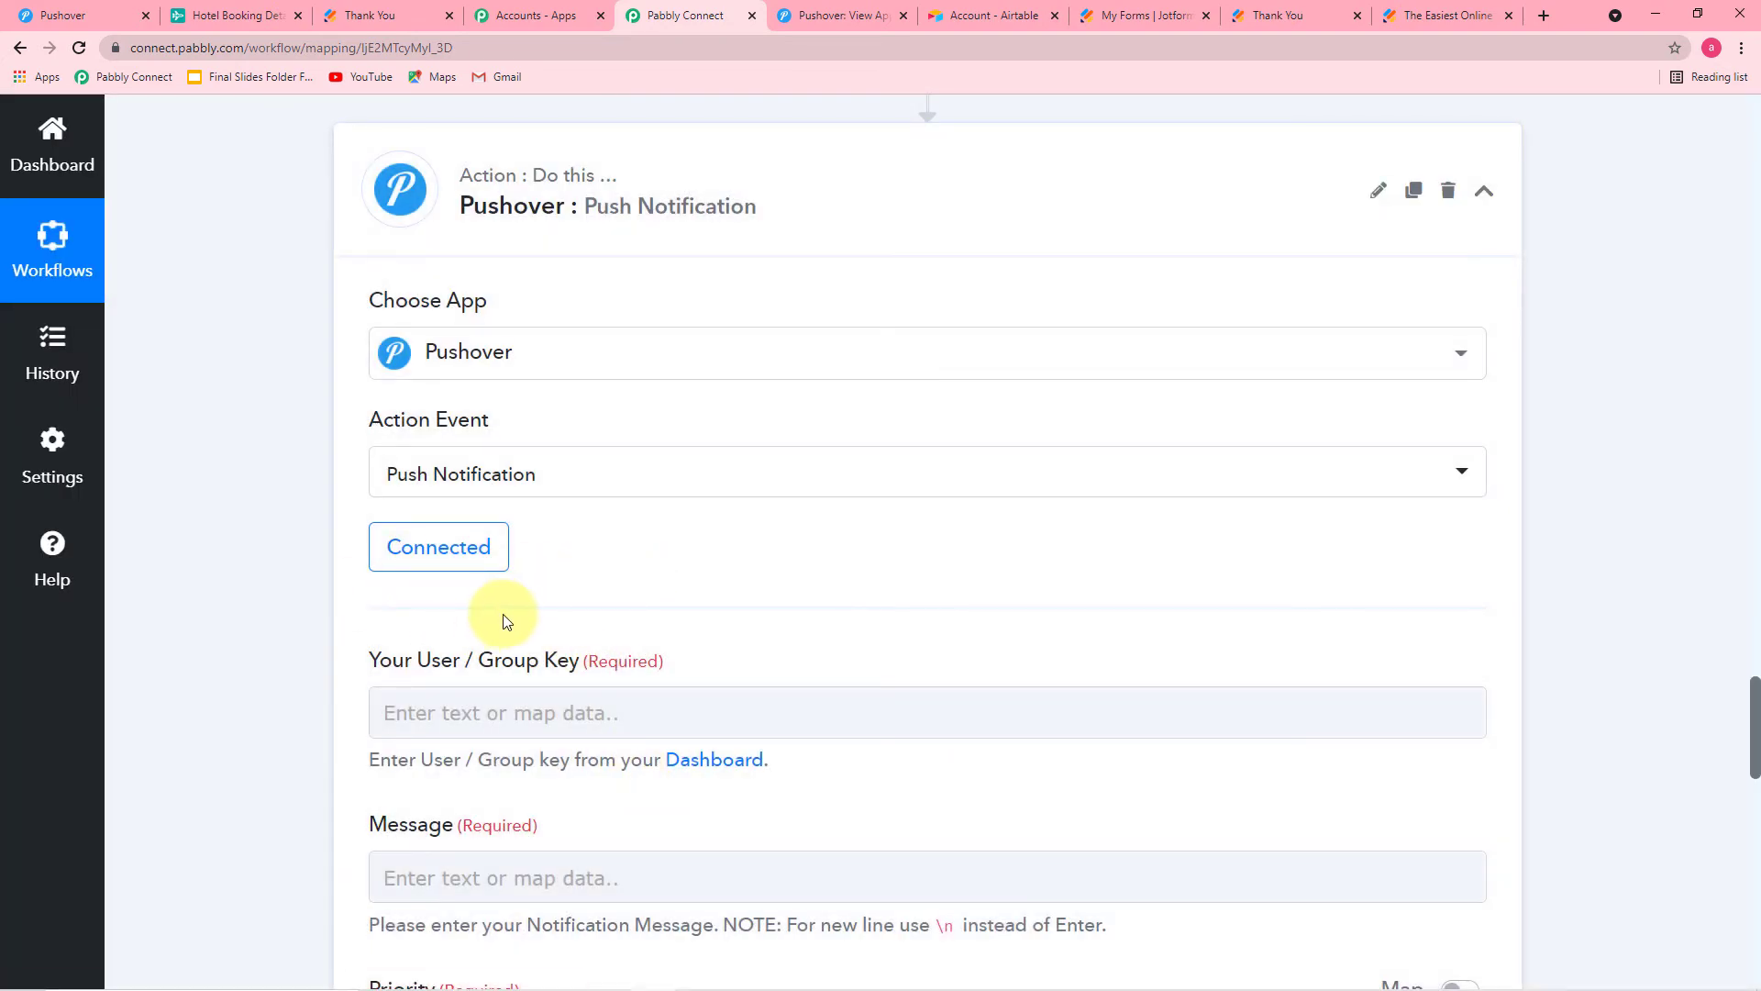
Open the Pushover dashboard linked below the User / Group Key field and go to the Pushover for Desktop device registration.
scroll(533, 570, down, 1)
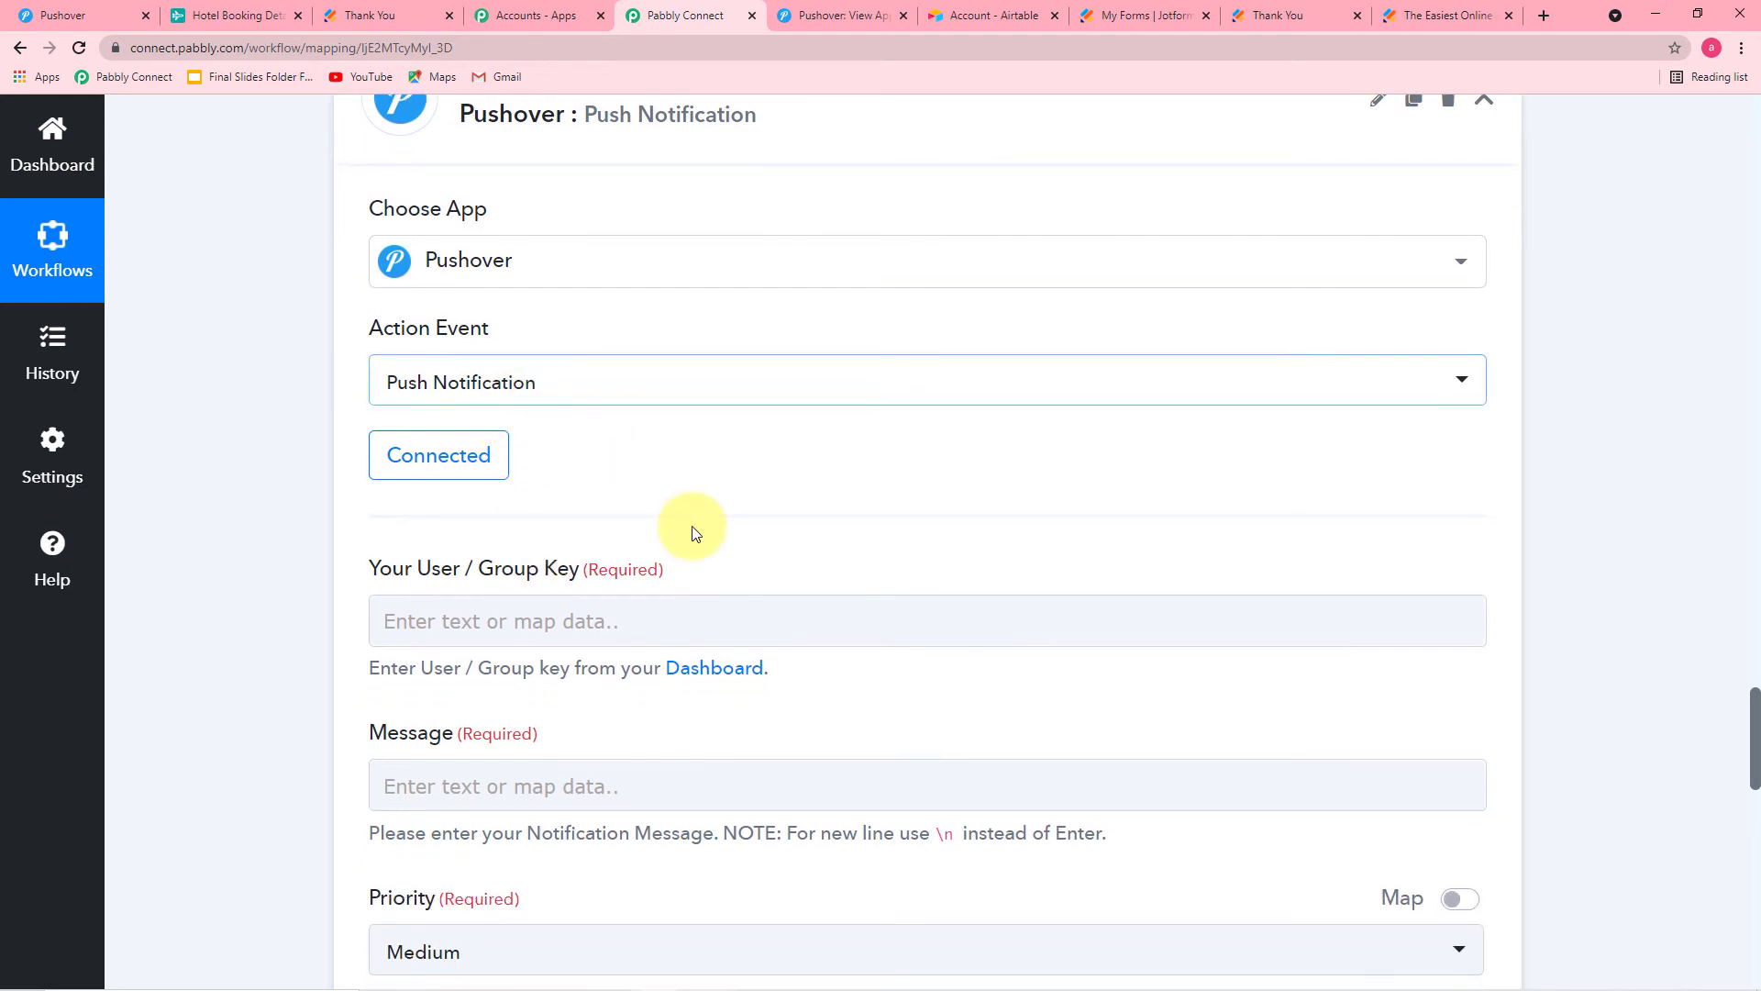
scroll(471, 606, down, 1)
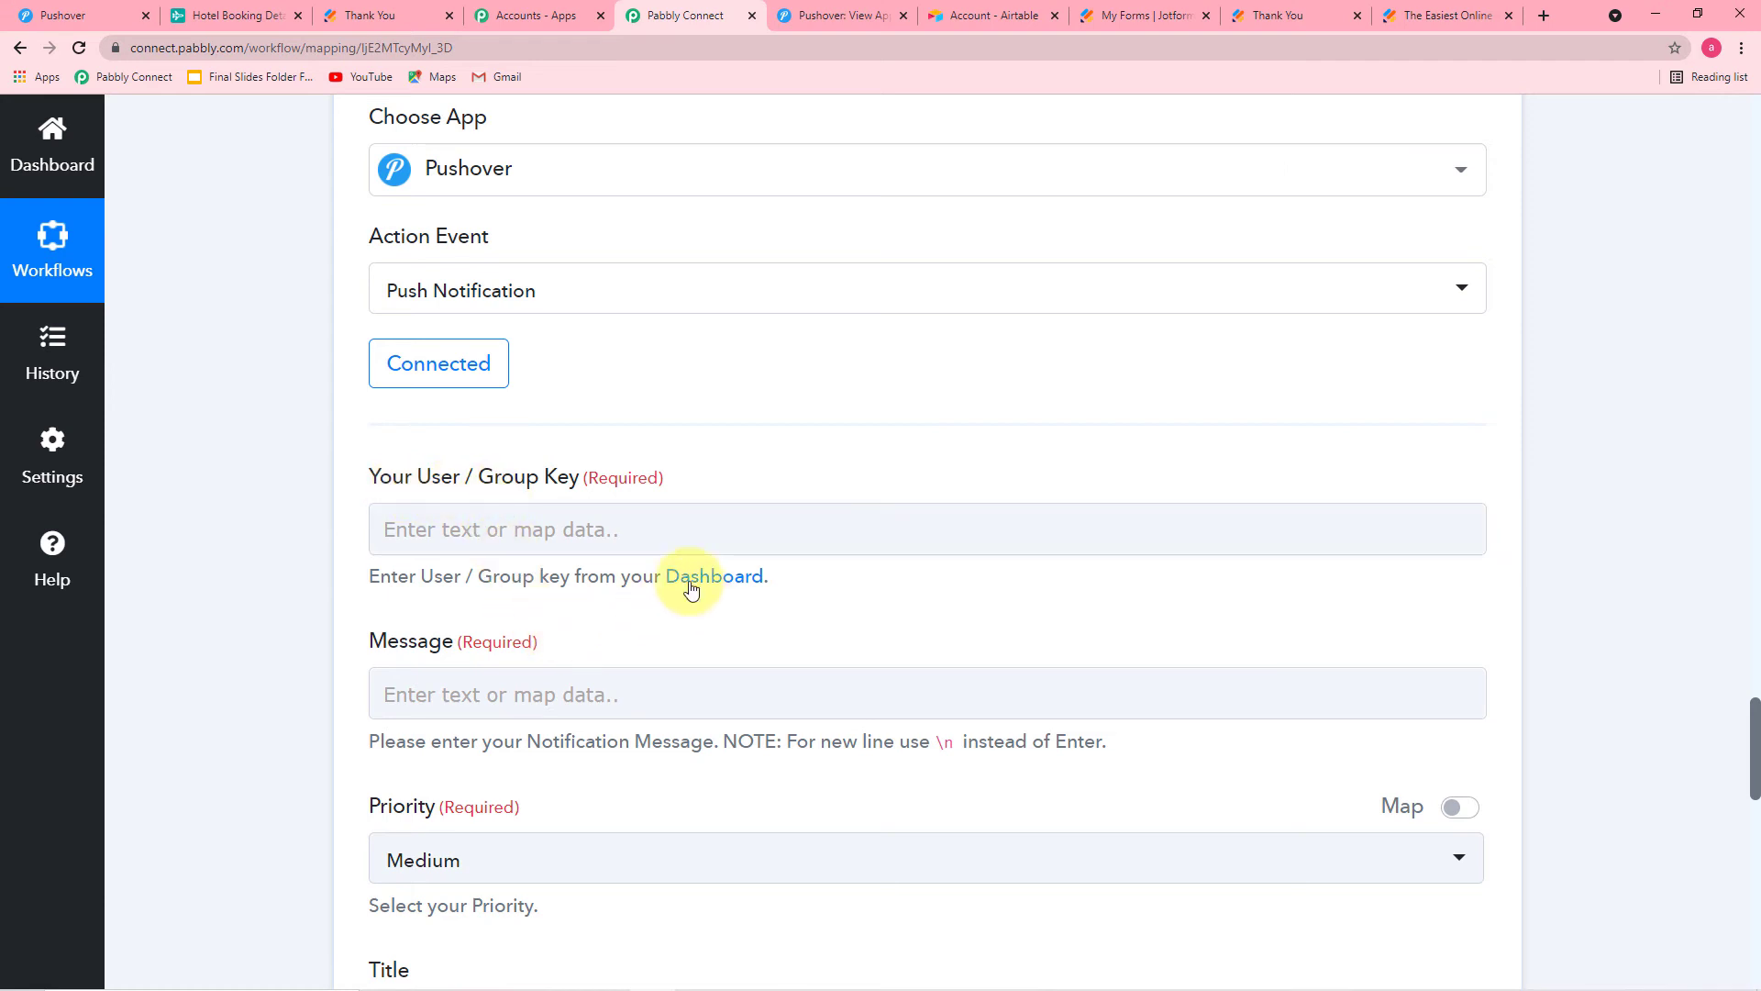
click(738, 578)
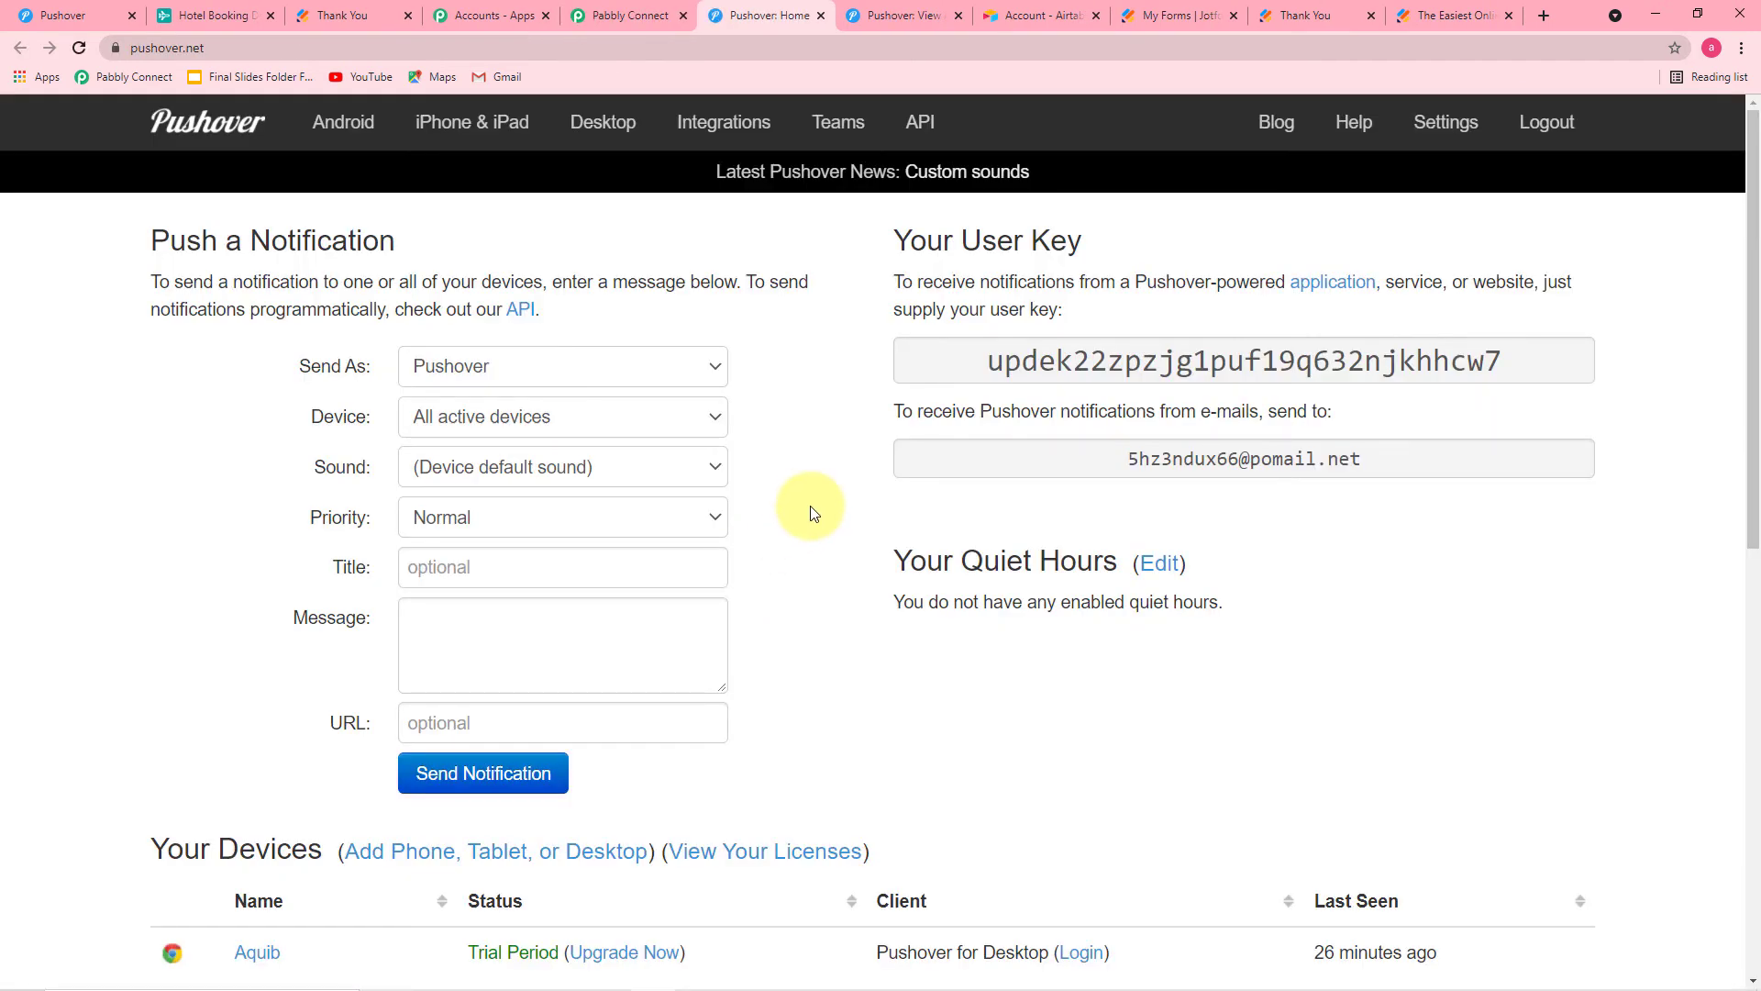
scroll(811, 513, down, 1)
scroll(811, 512, up, 1)
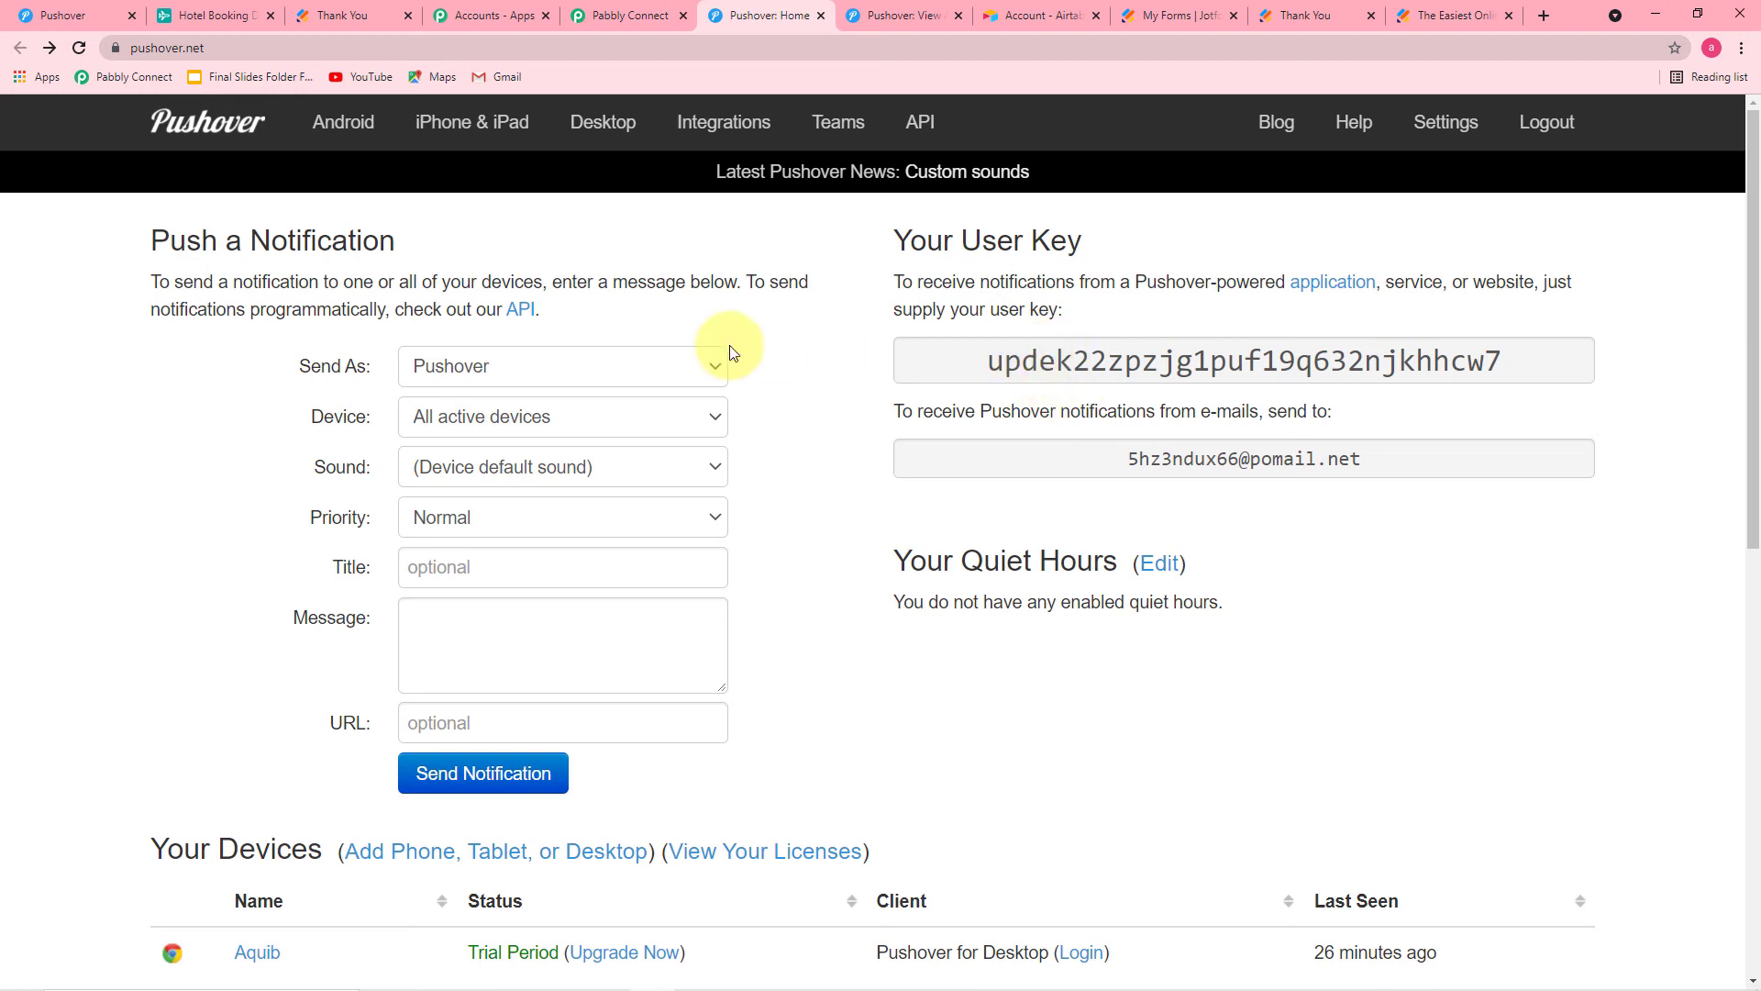
scroll(811, 438, down, 4)
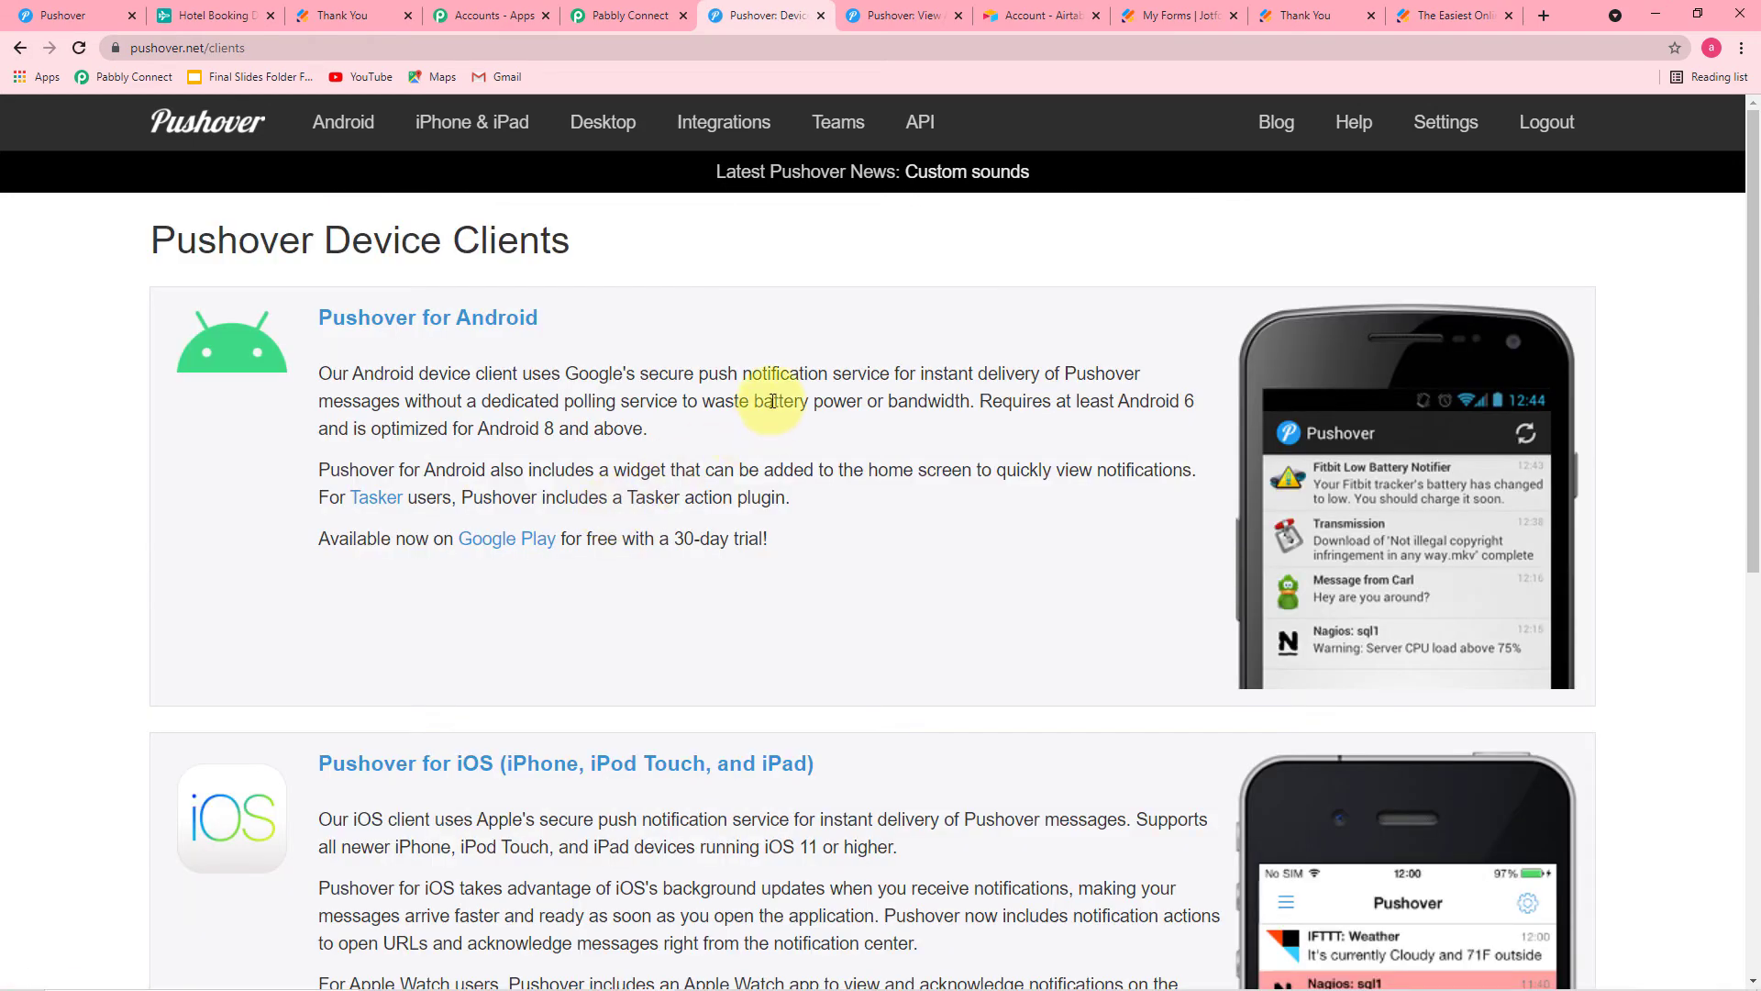
scroll(773, 401, down, 8)
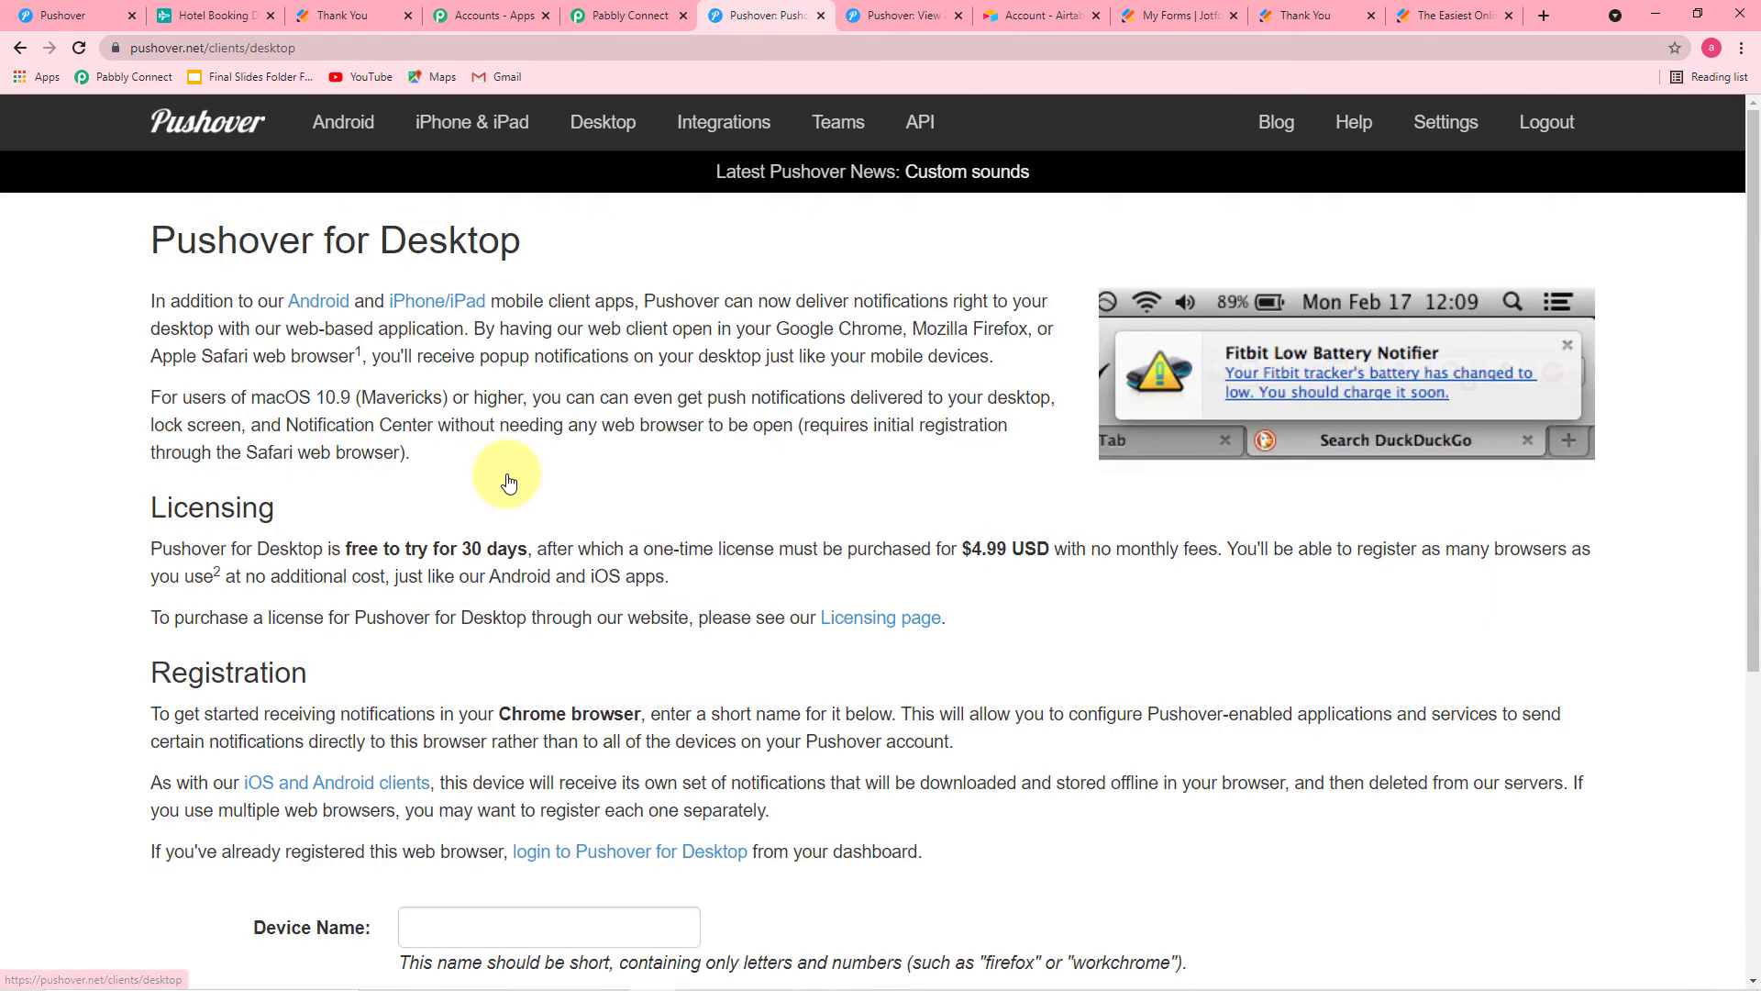
scroll(509, 481, down, 4)
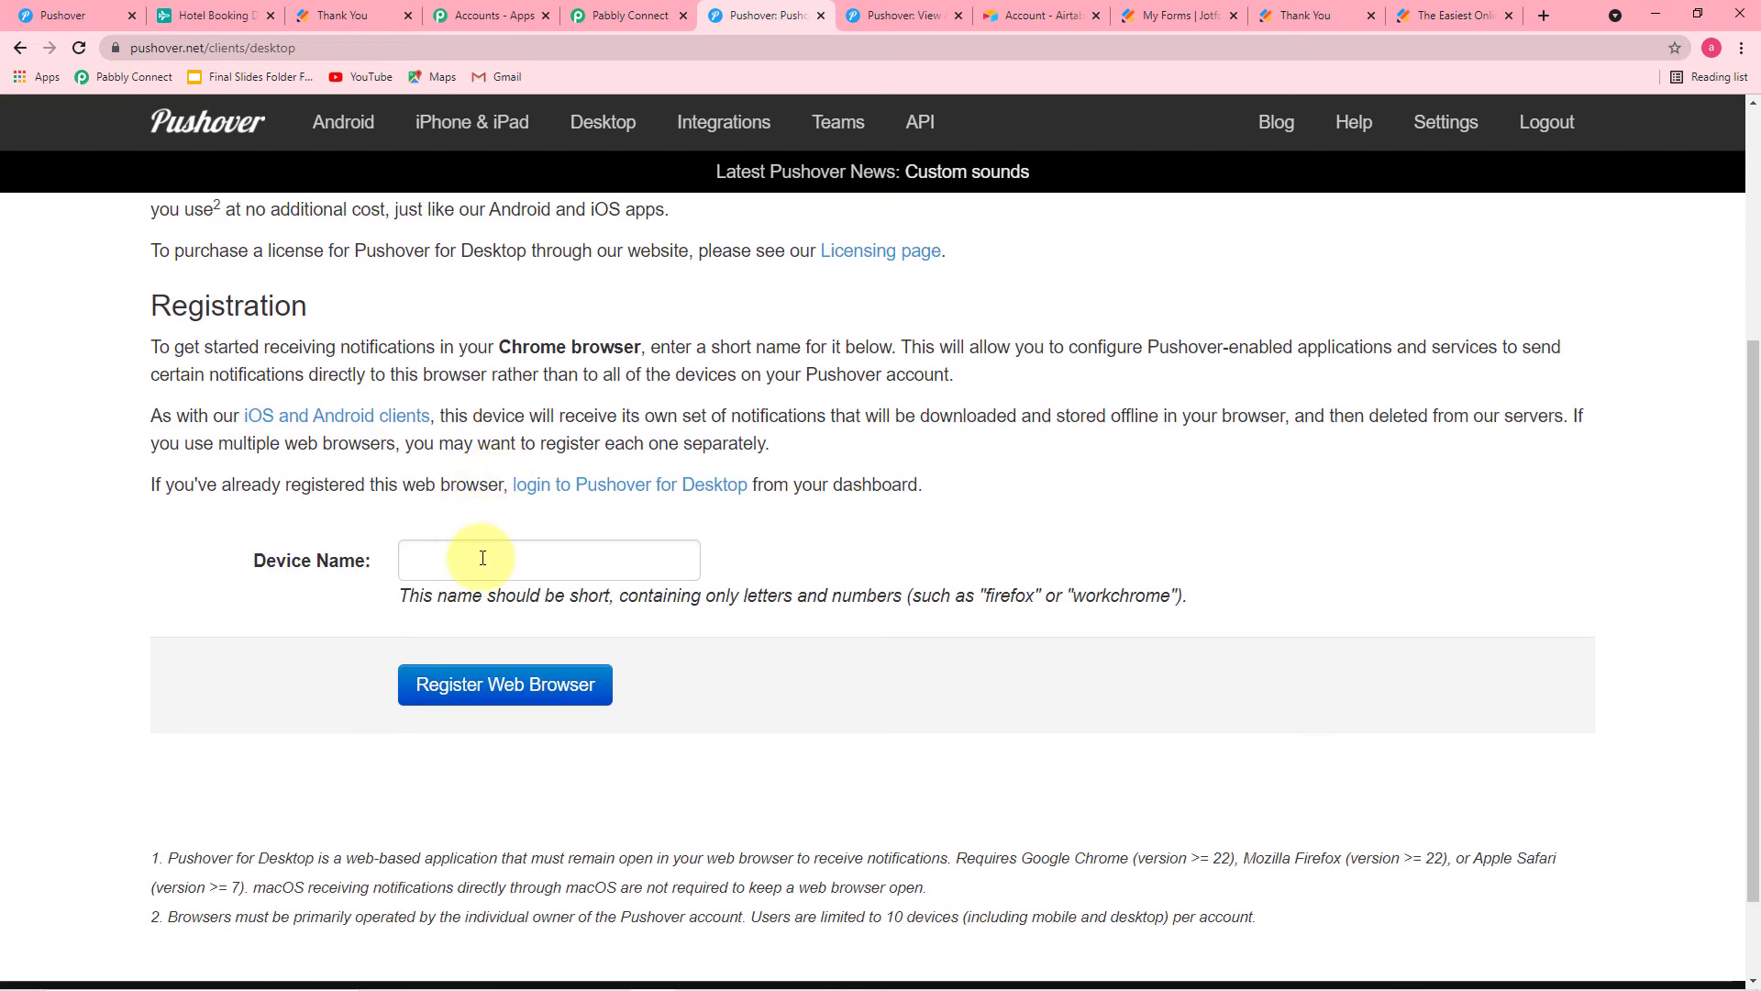
Register the web browser as a Pushover desktop device named Myhotel, without a space in the name.
click(590, 550)
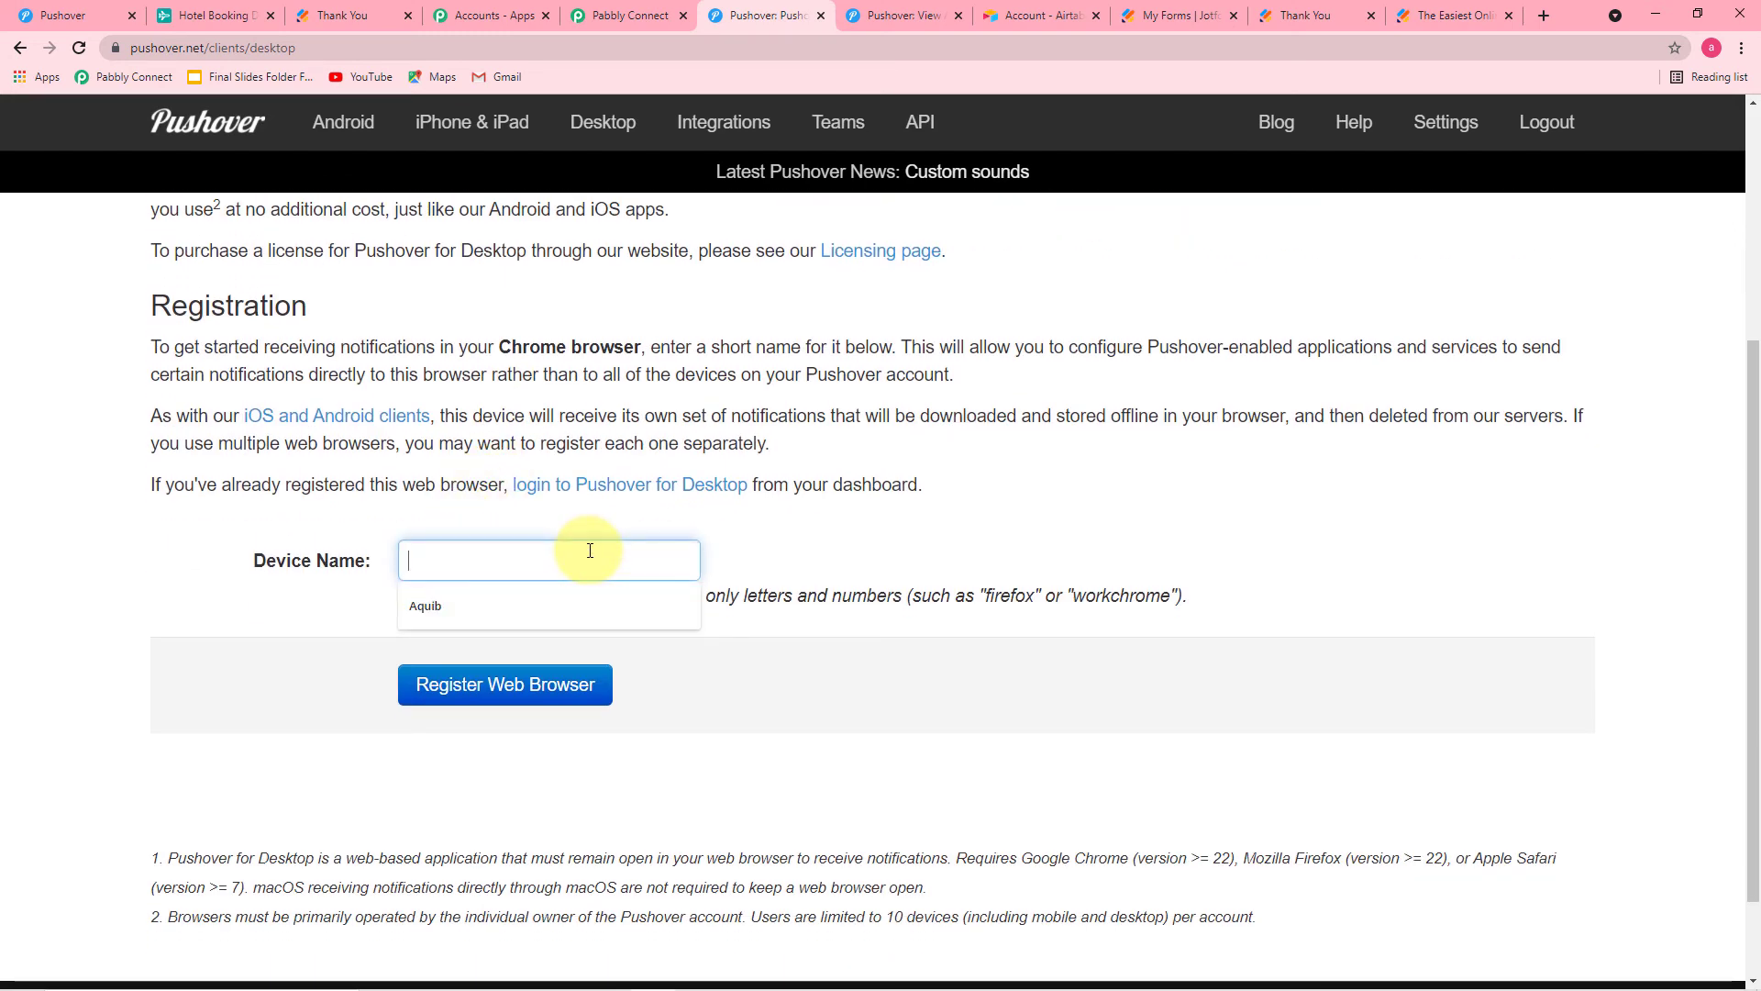
text(My hotel)
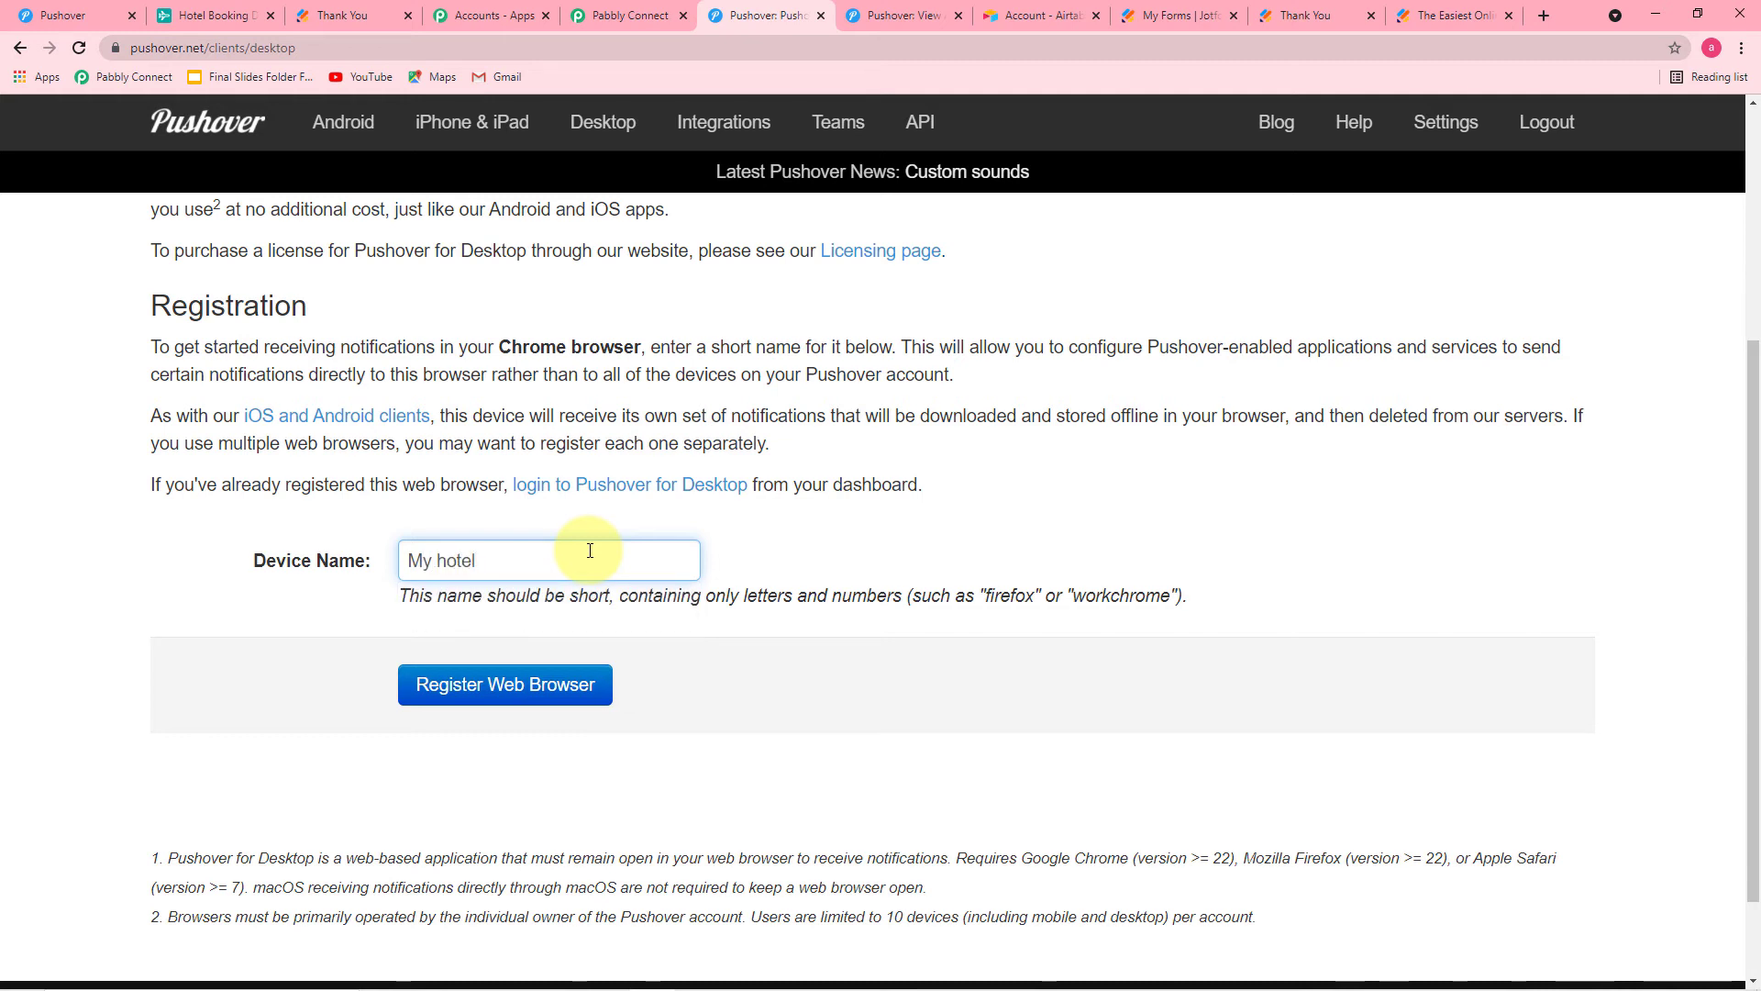
click(463, 690)
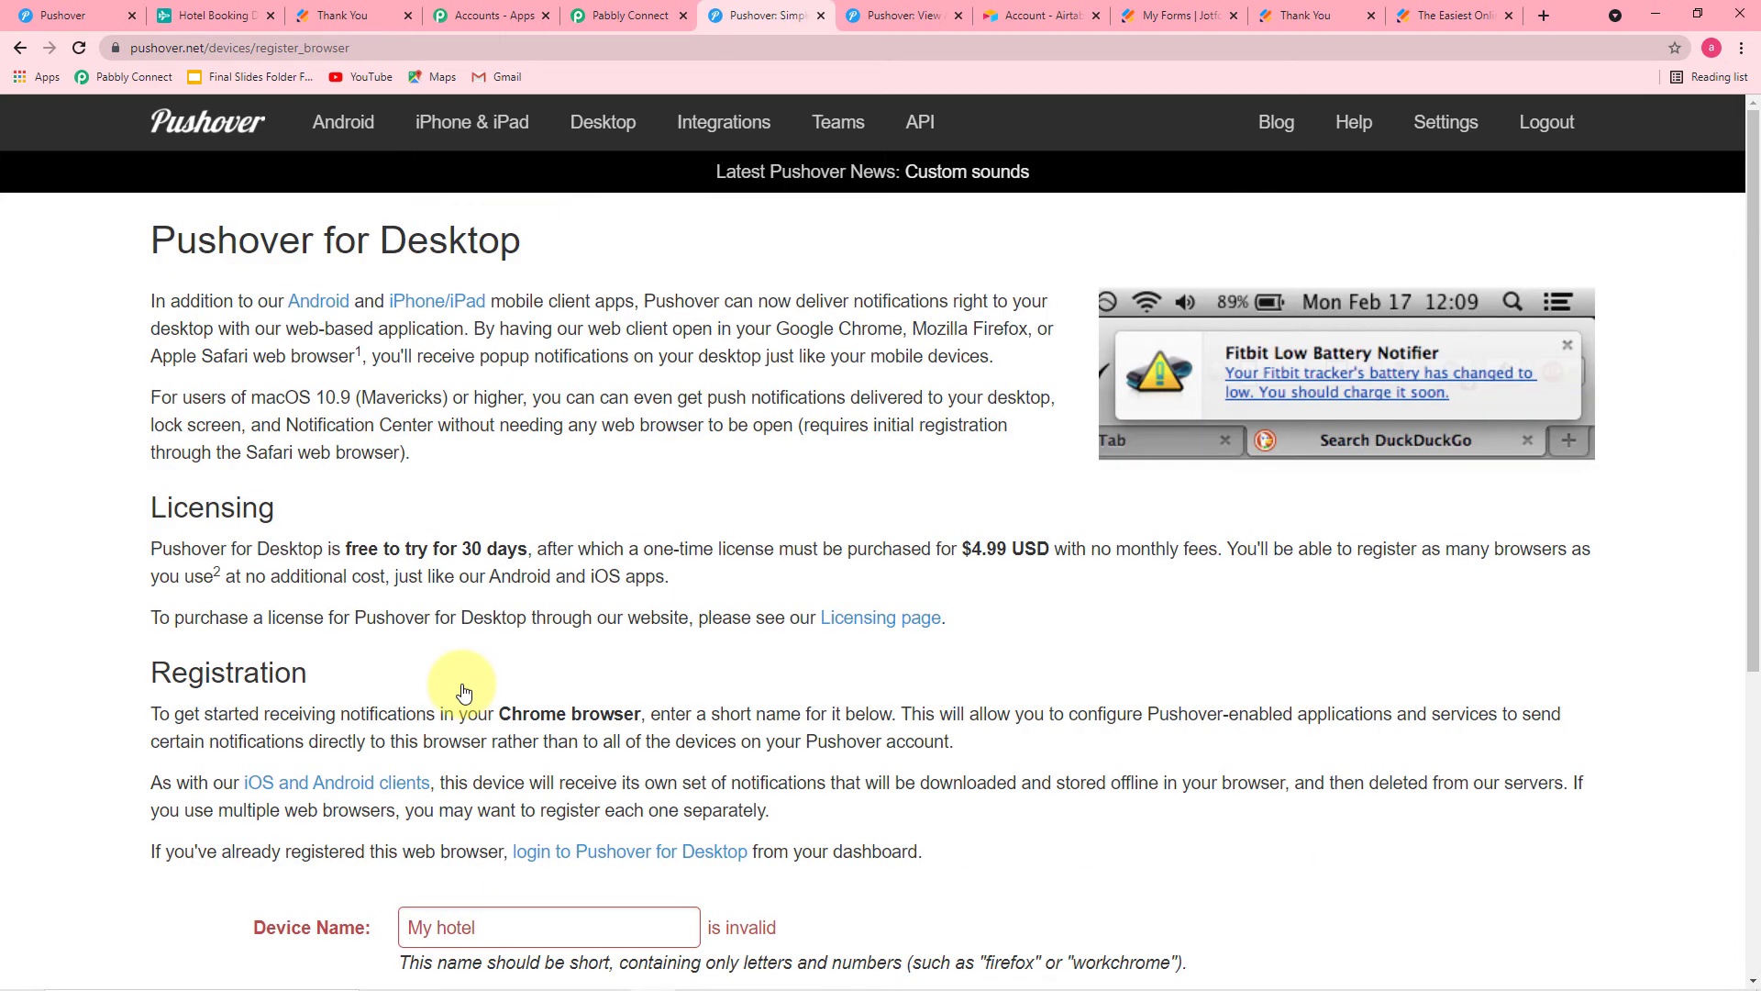
scroll(464, 691, down, 1)
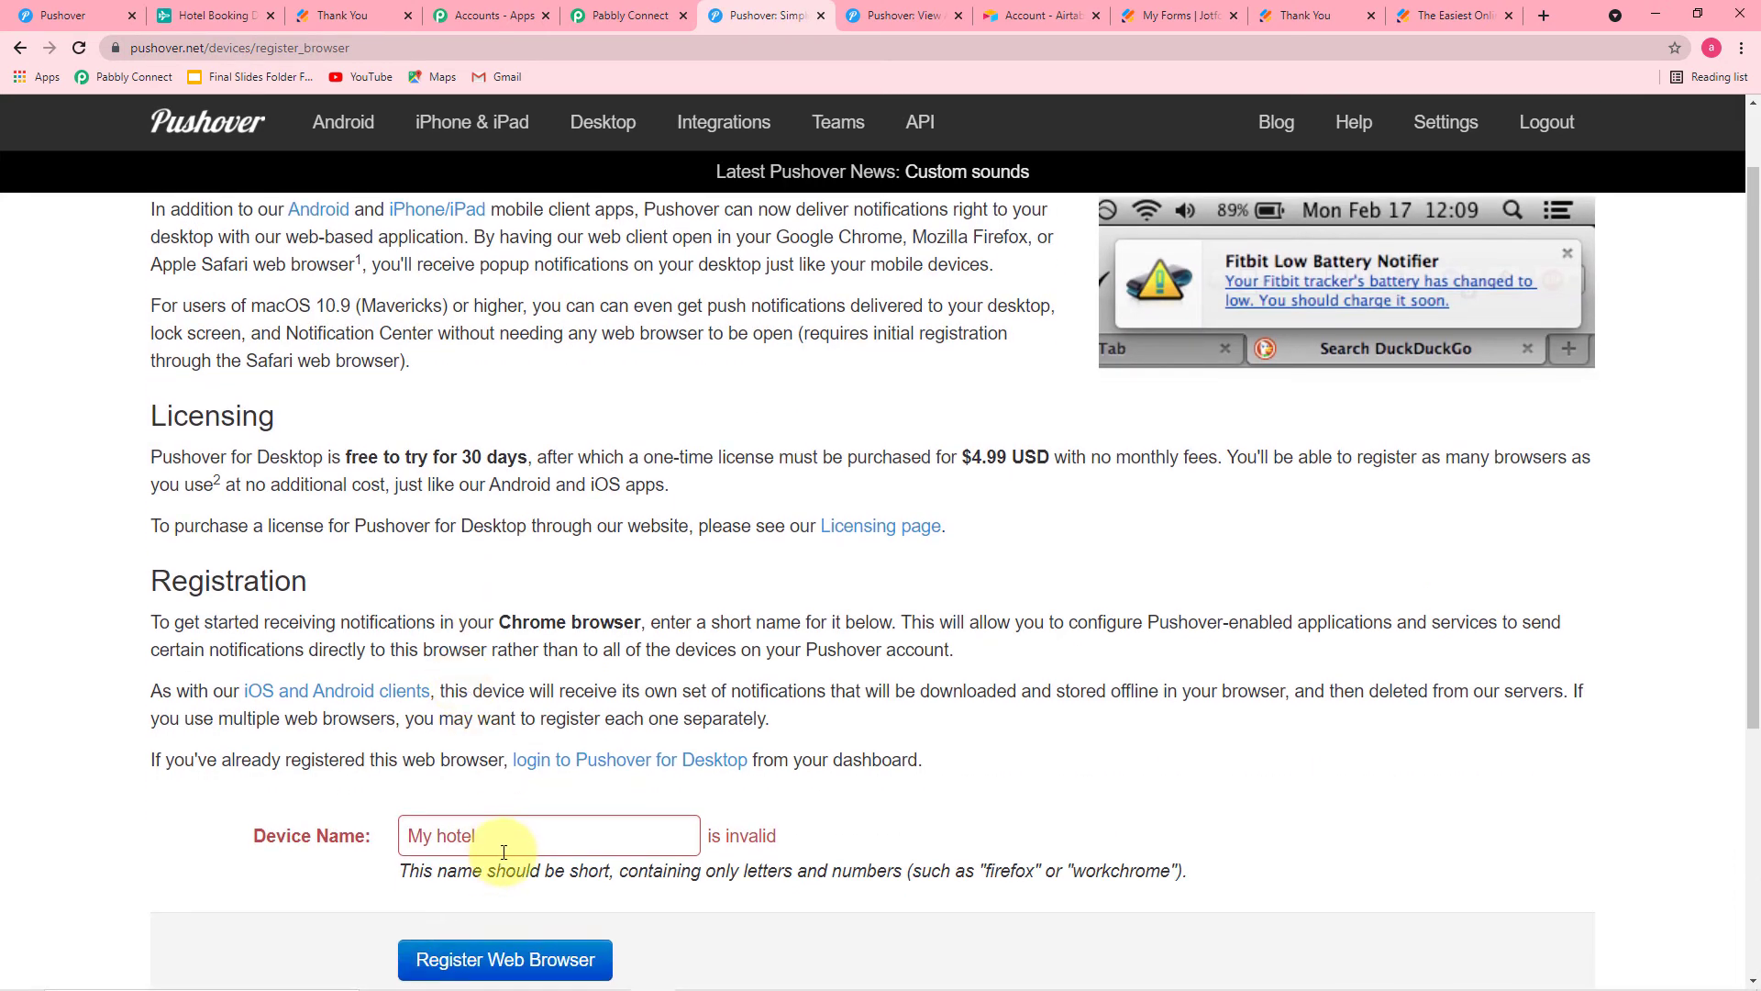
click(437, 839)
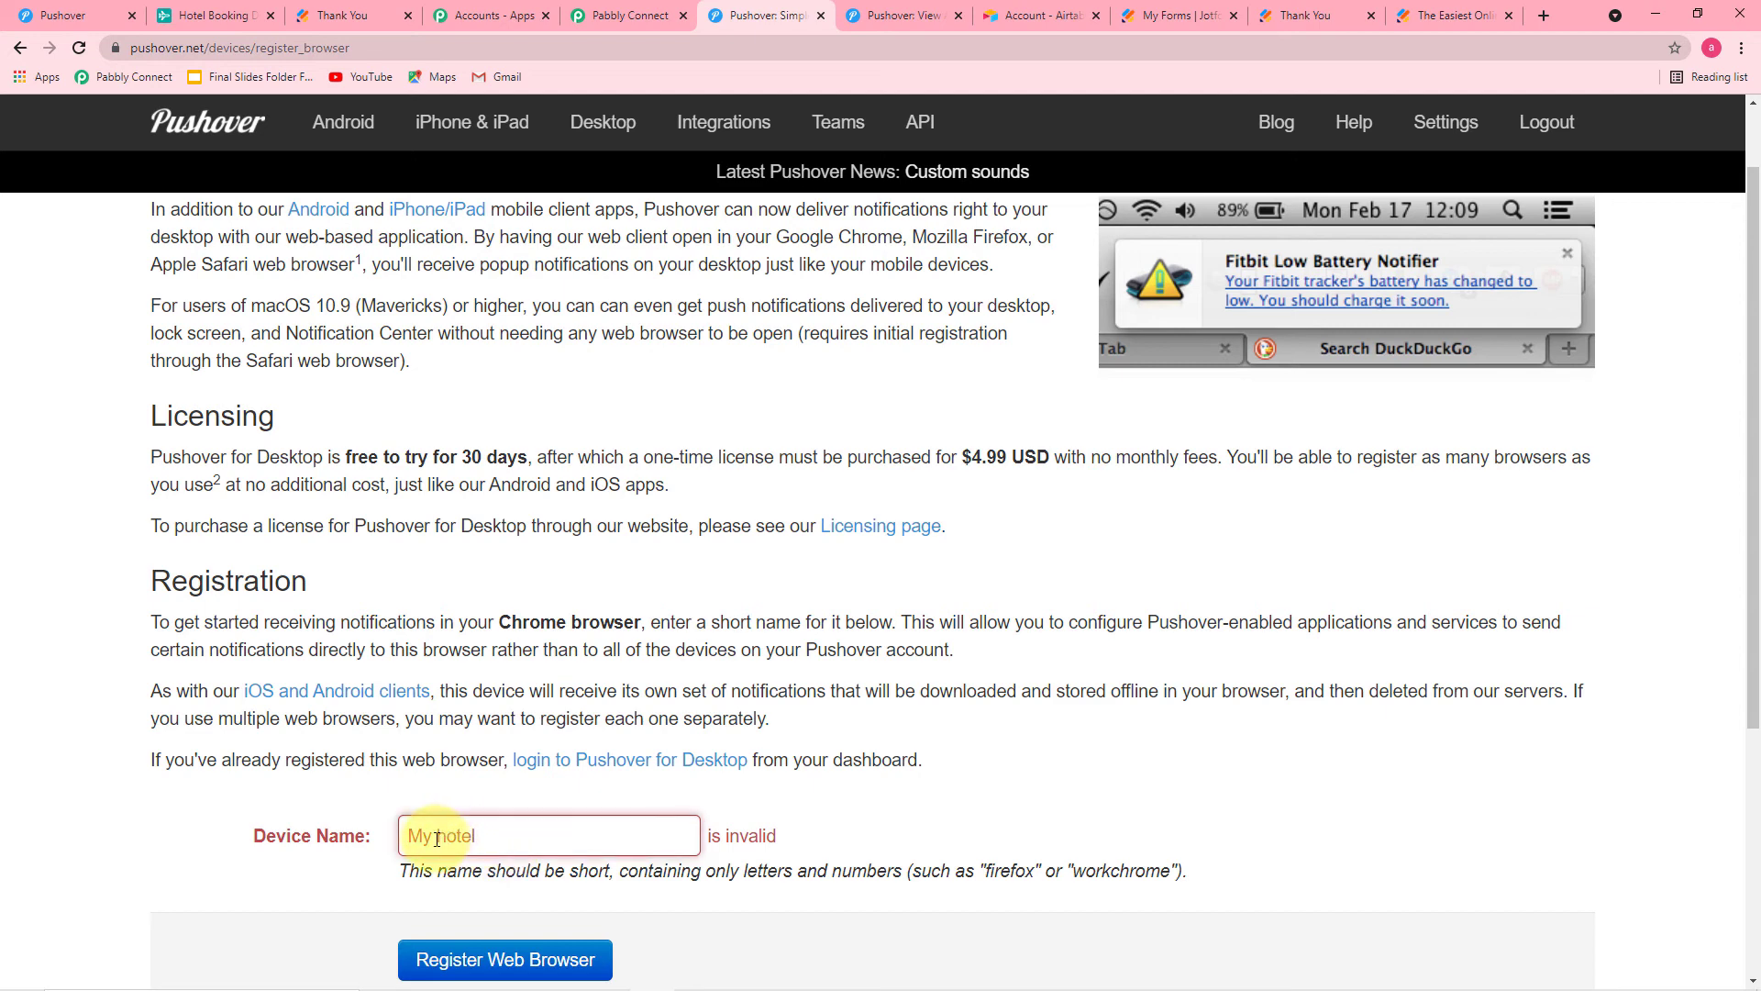
click(500, 960)
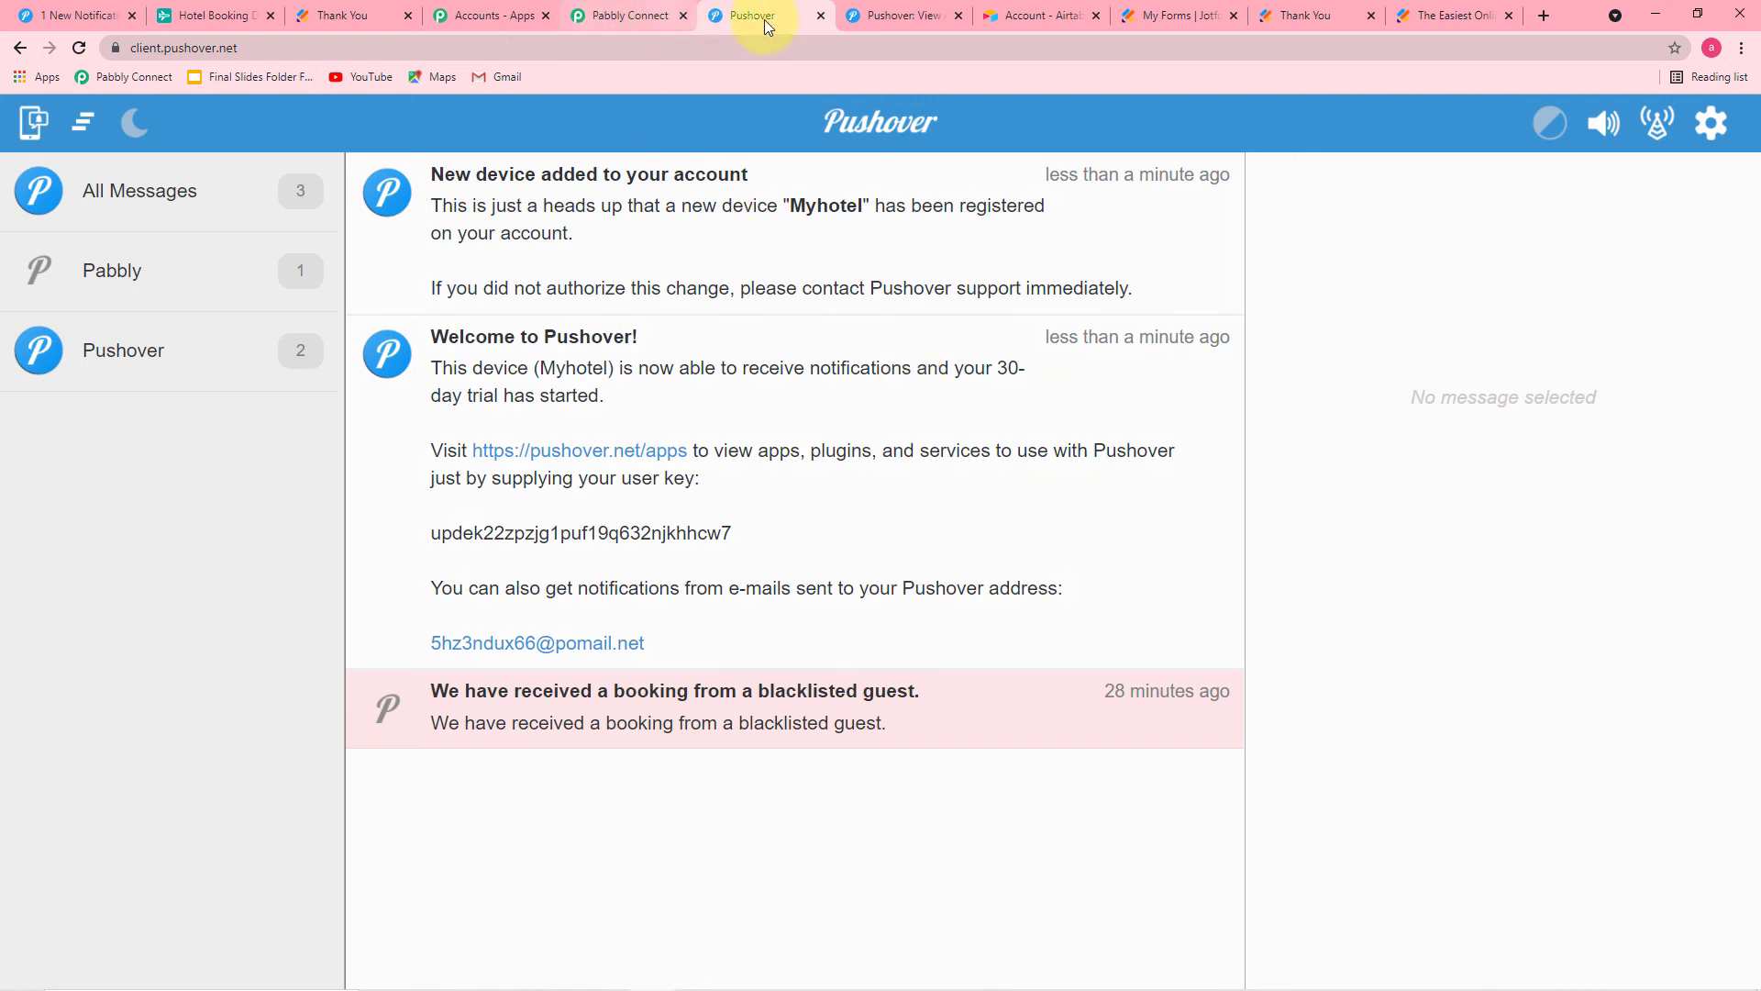
Look at the new notification in the Pushover web client and return to the Pabbly Connect workflow.
click(866, 16)
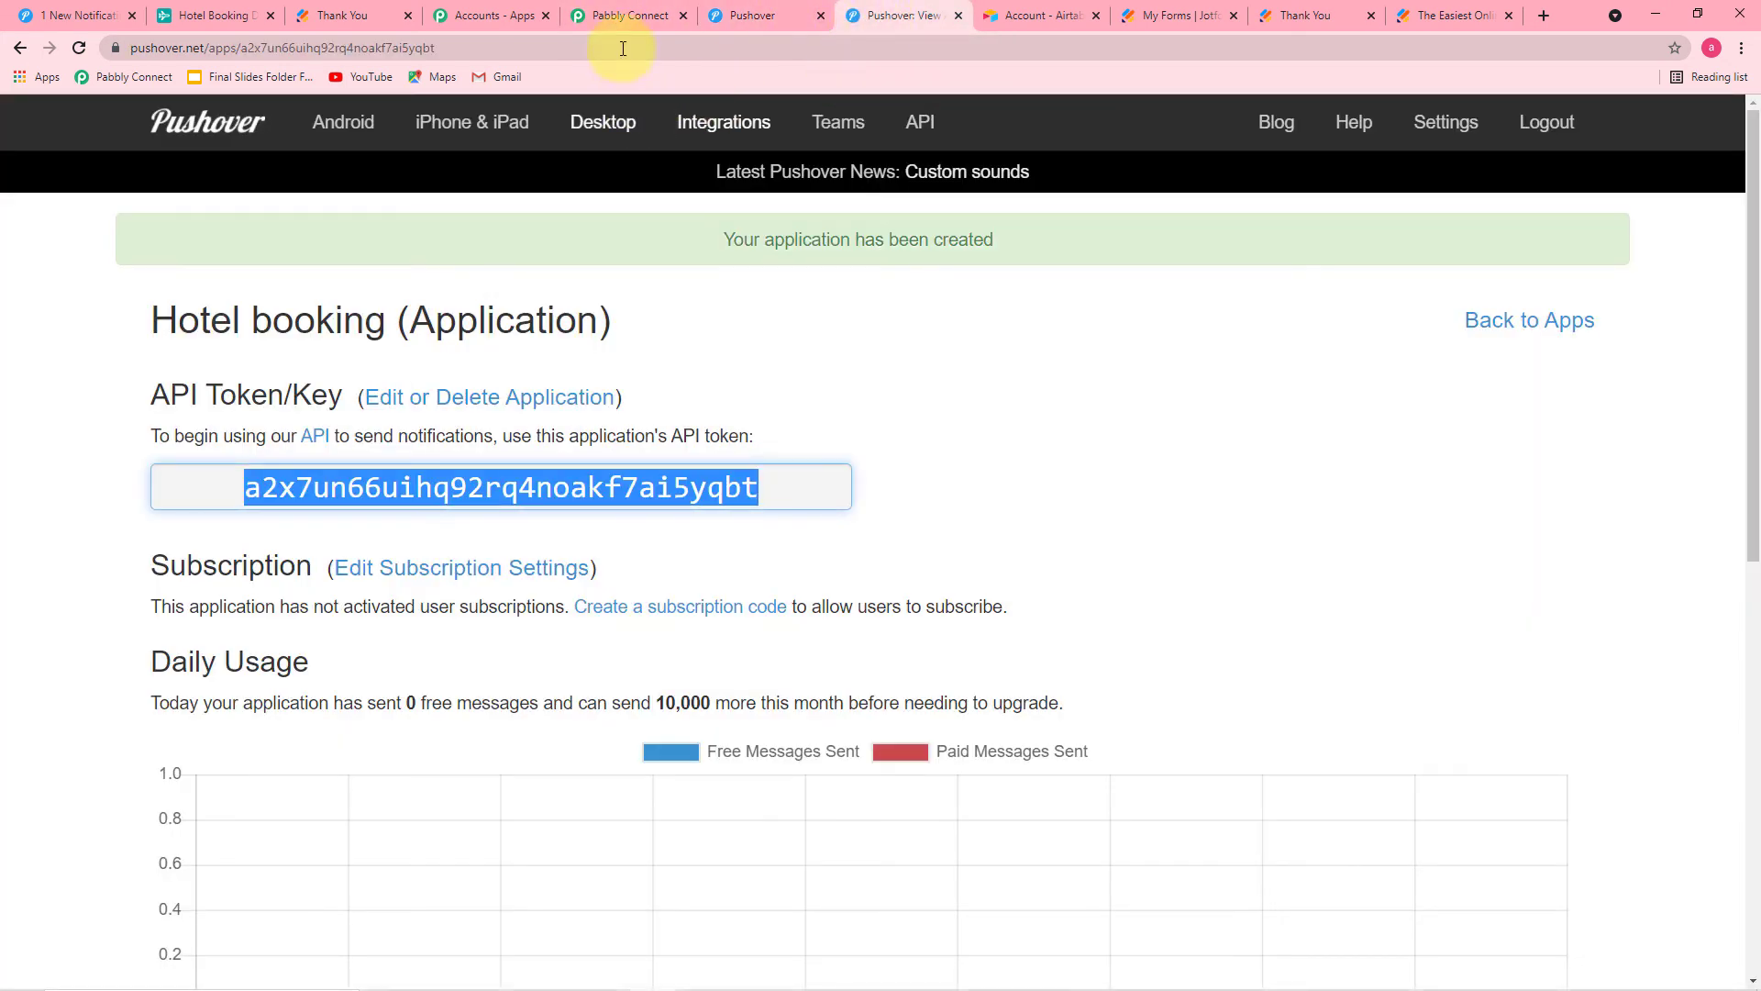
click(635, 17)
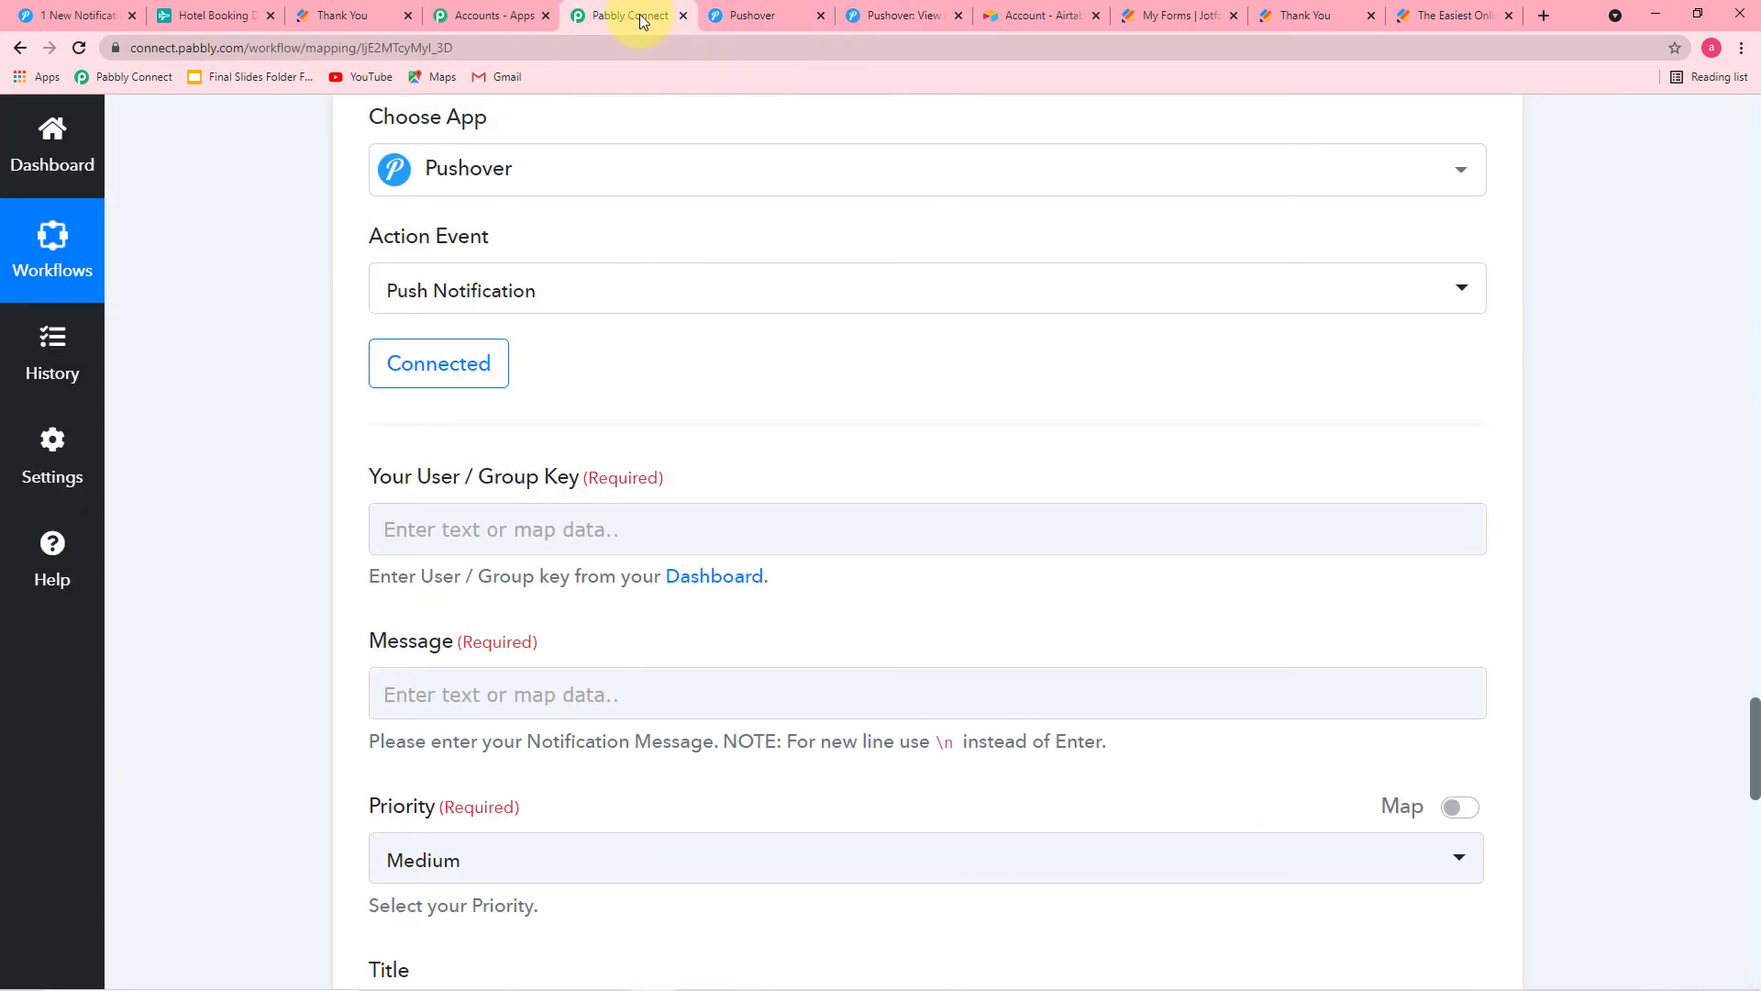
key(ctrl+1)
click(648, 16)
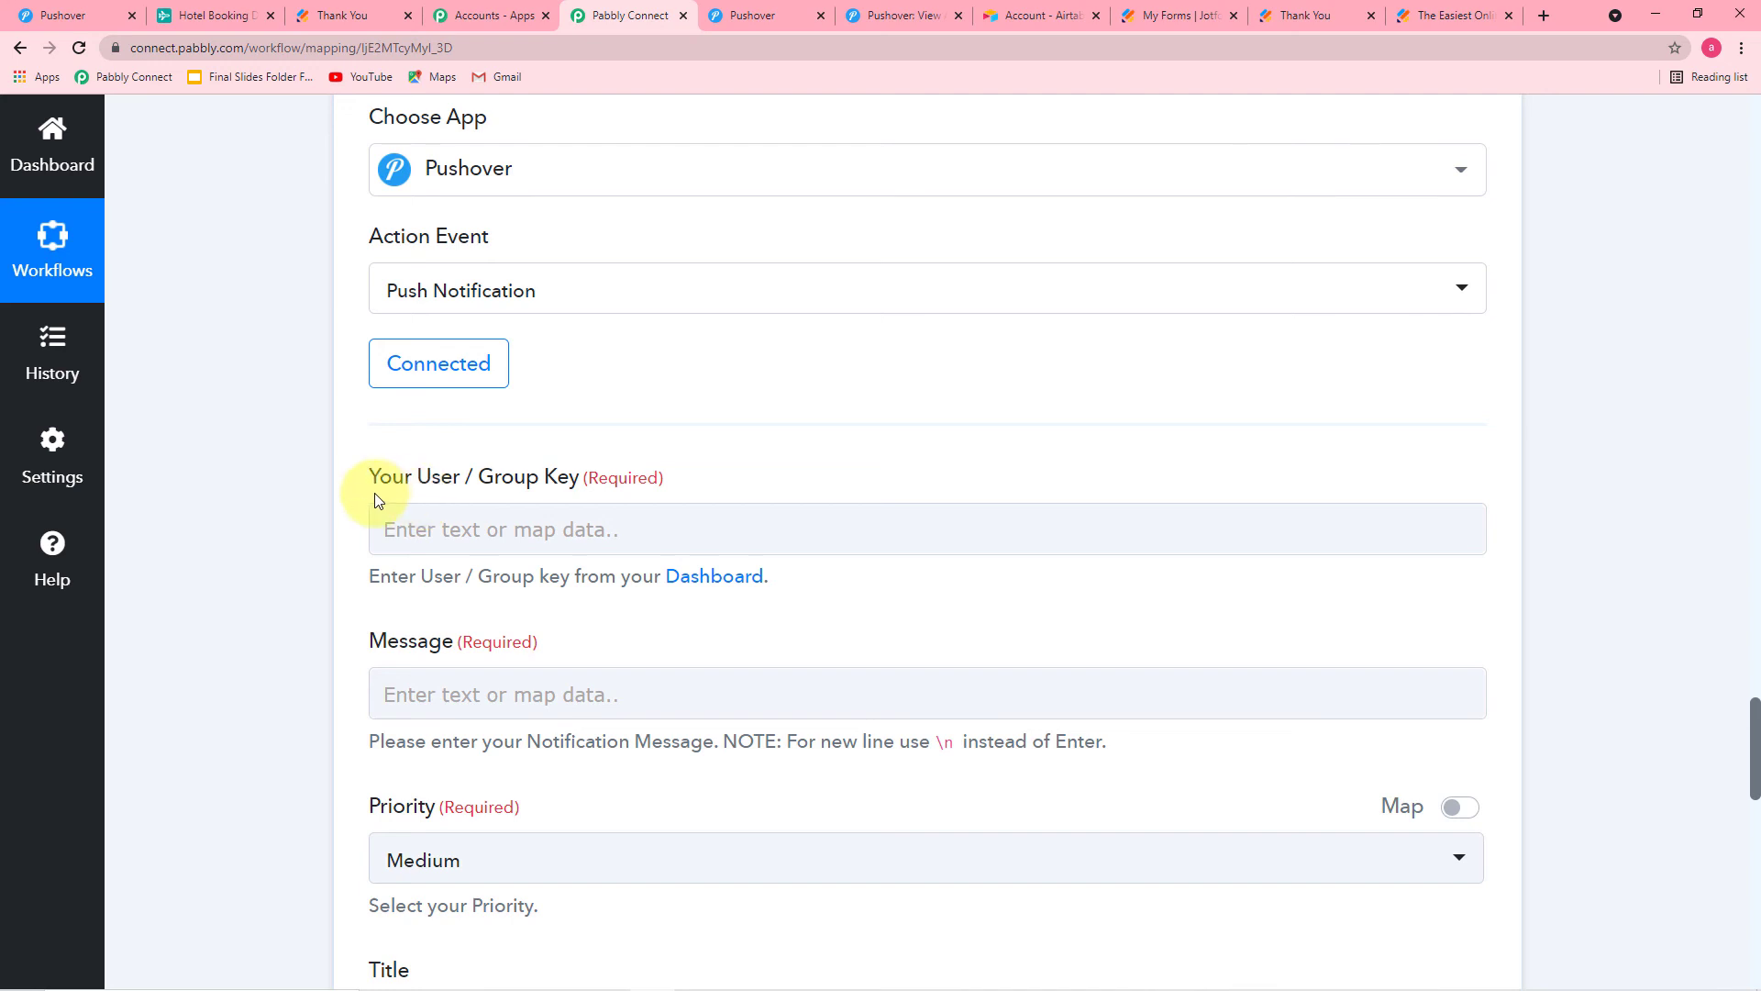
Copy the user key from the Pushover dashboard and paste it into the push notification step's User / Group Key field.
click(731, 585)
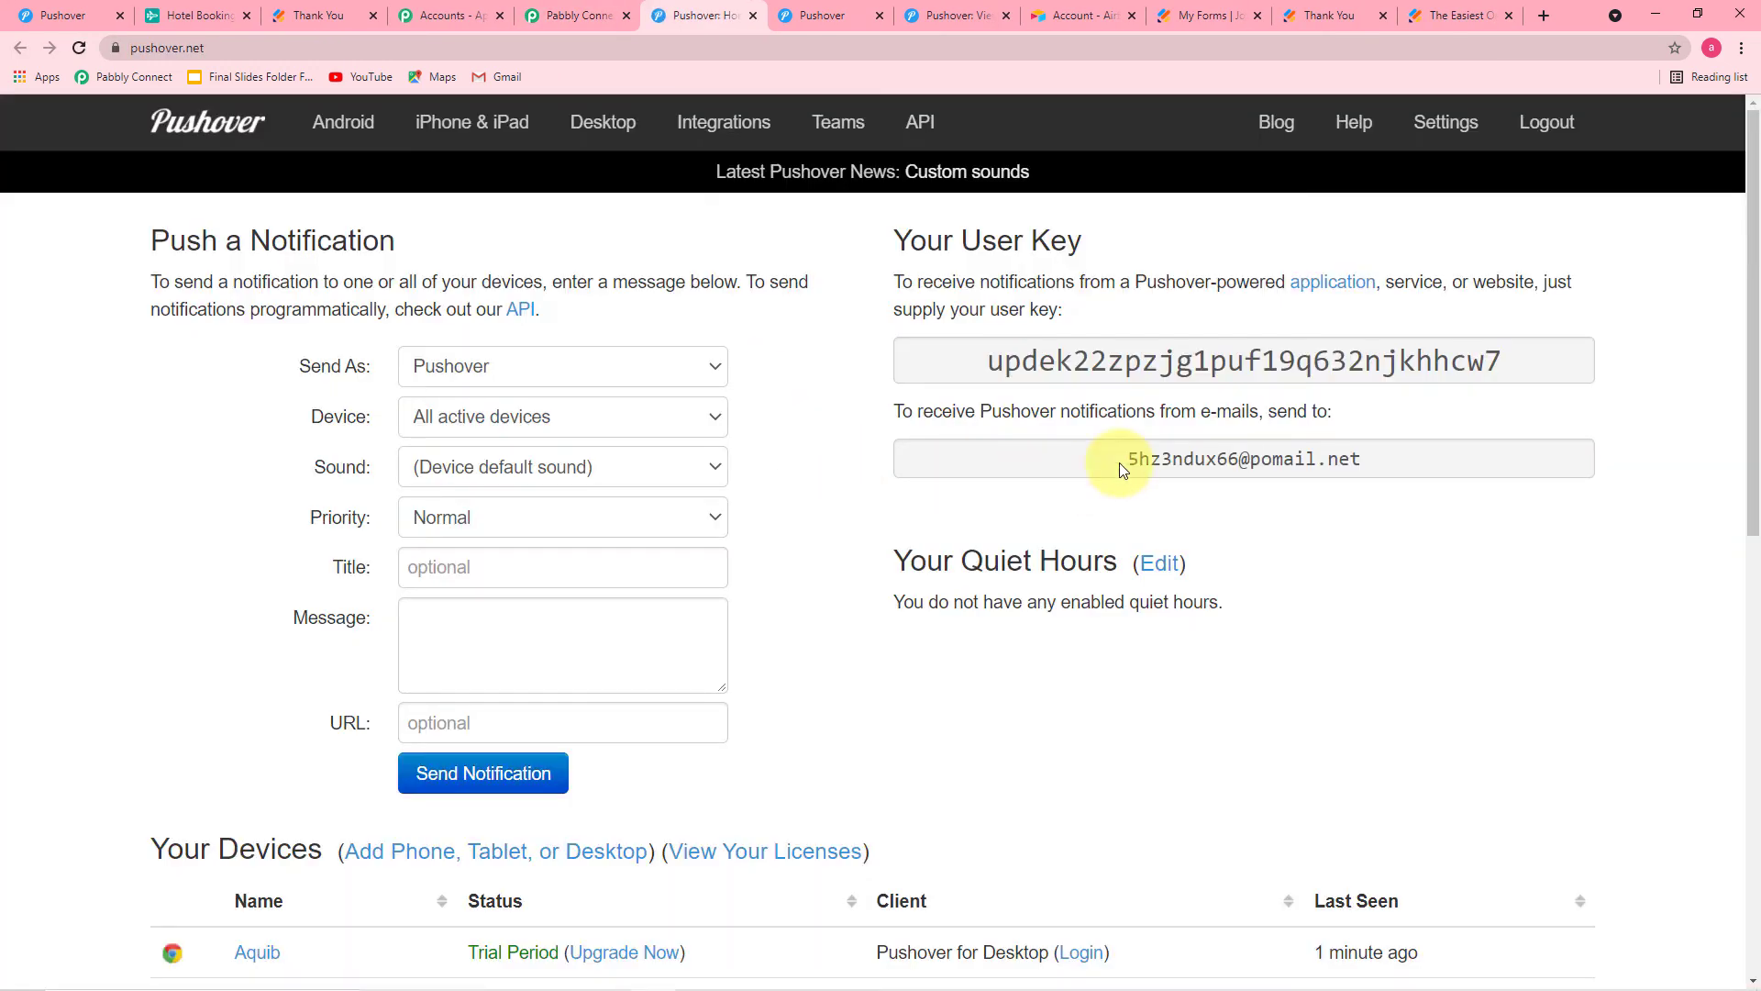
double_click(1092, 361)
right_click(1120, 364)
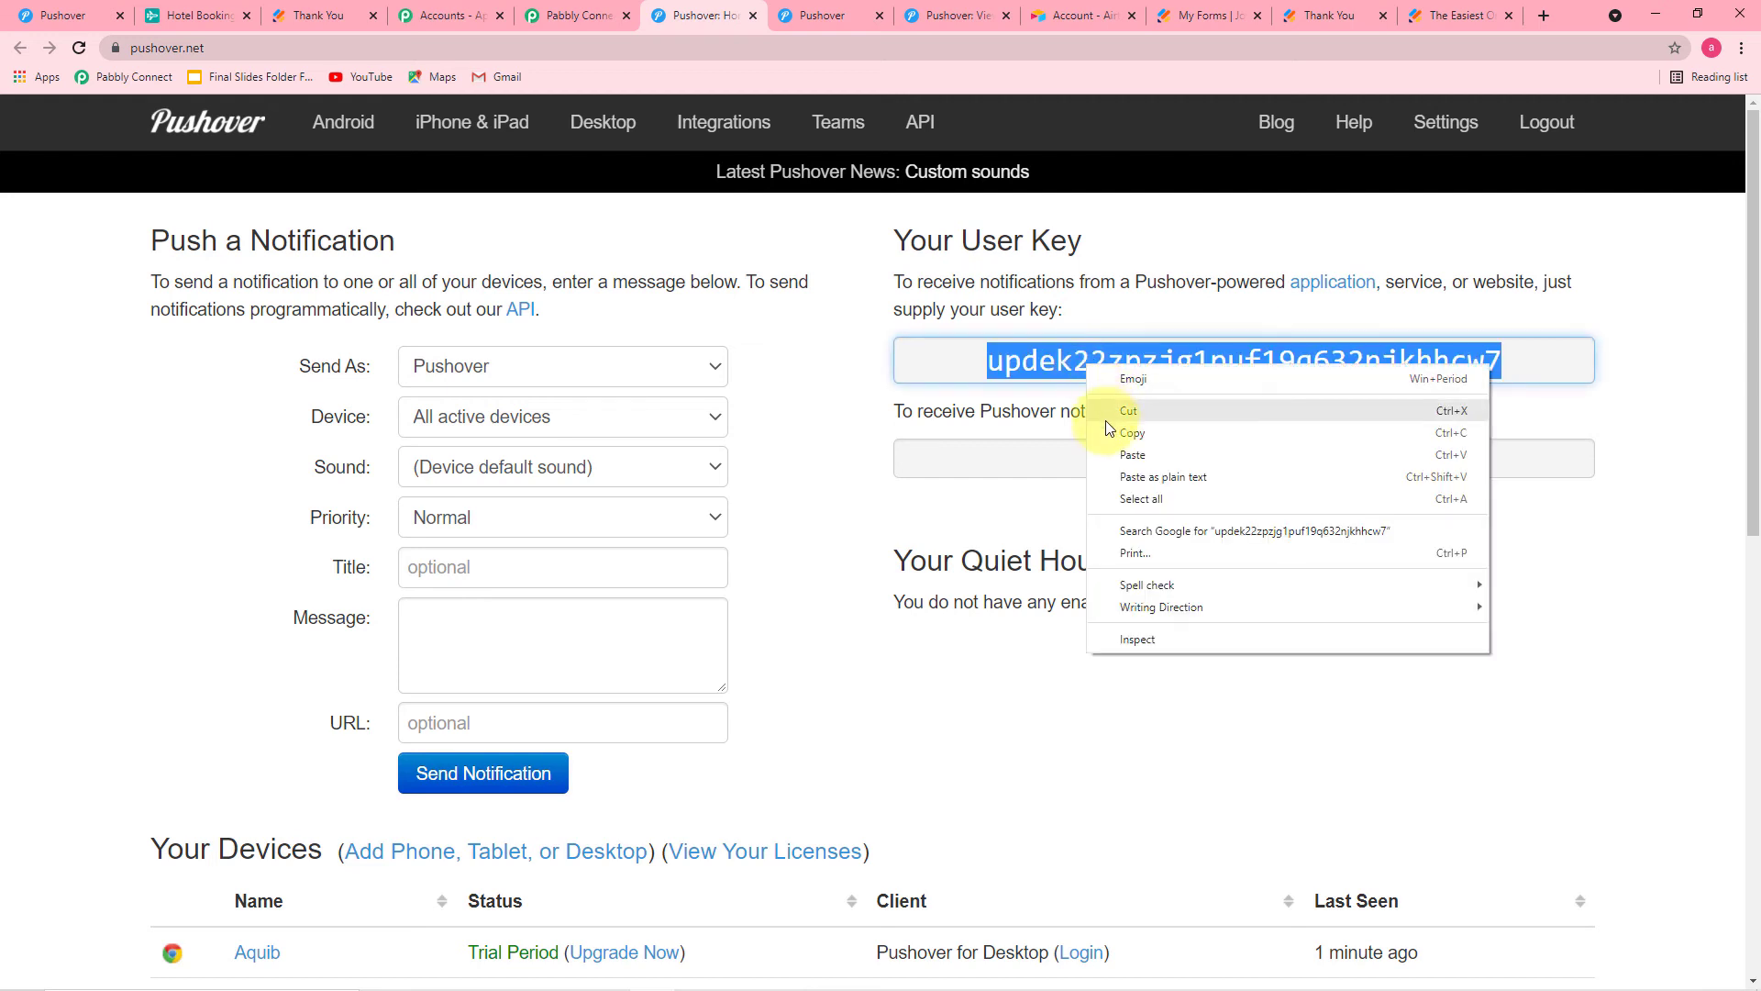
click(1193, 421)
click(582, 15)
click(531, 527)
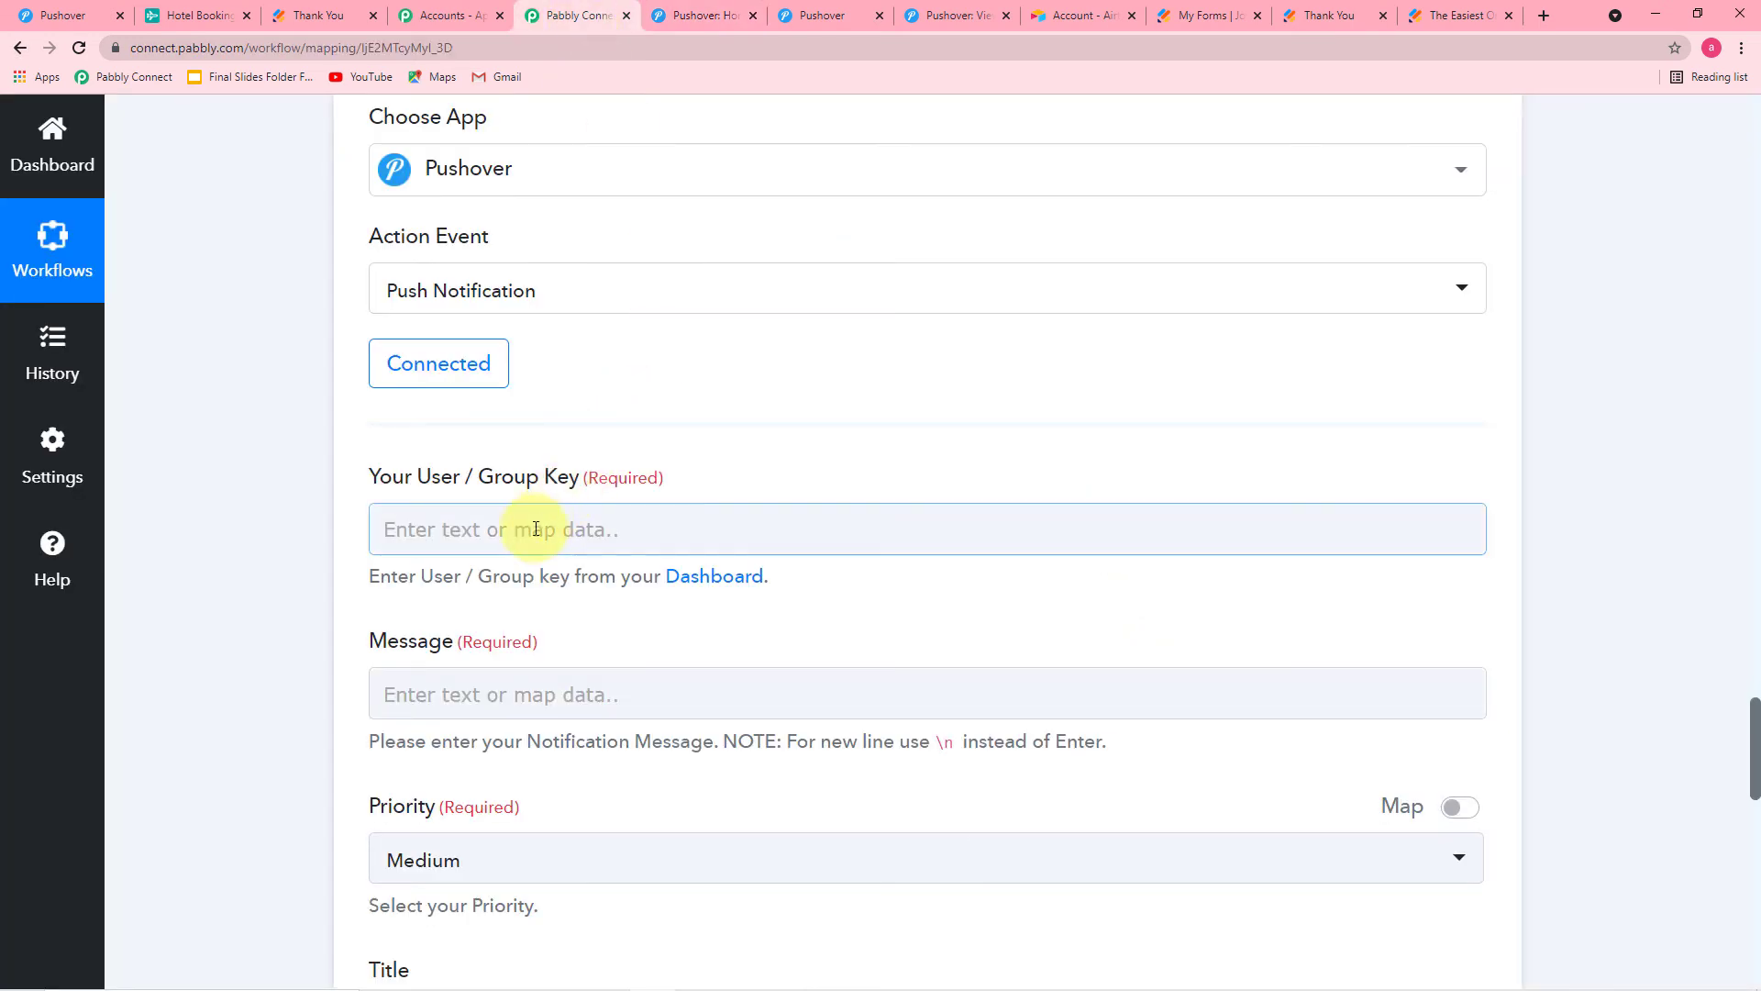
right_click(532, 529)
click(572, 676)
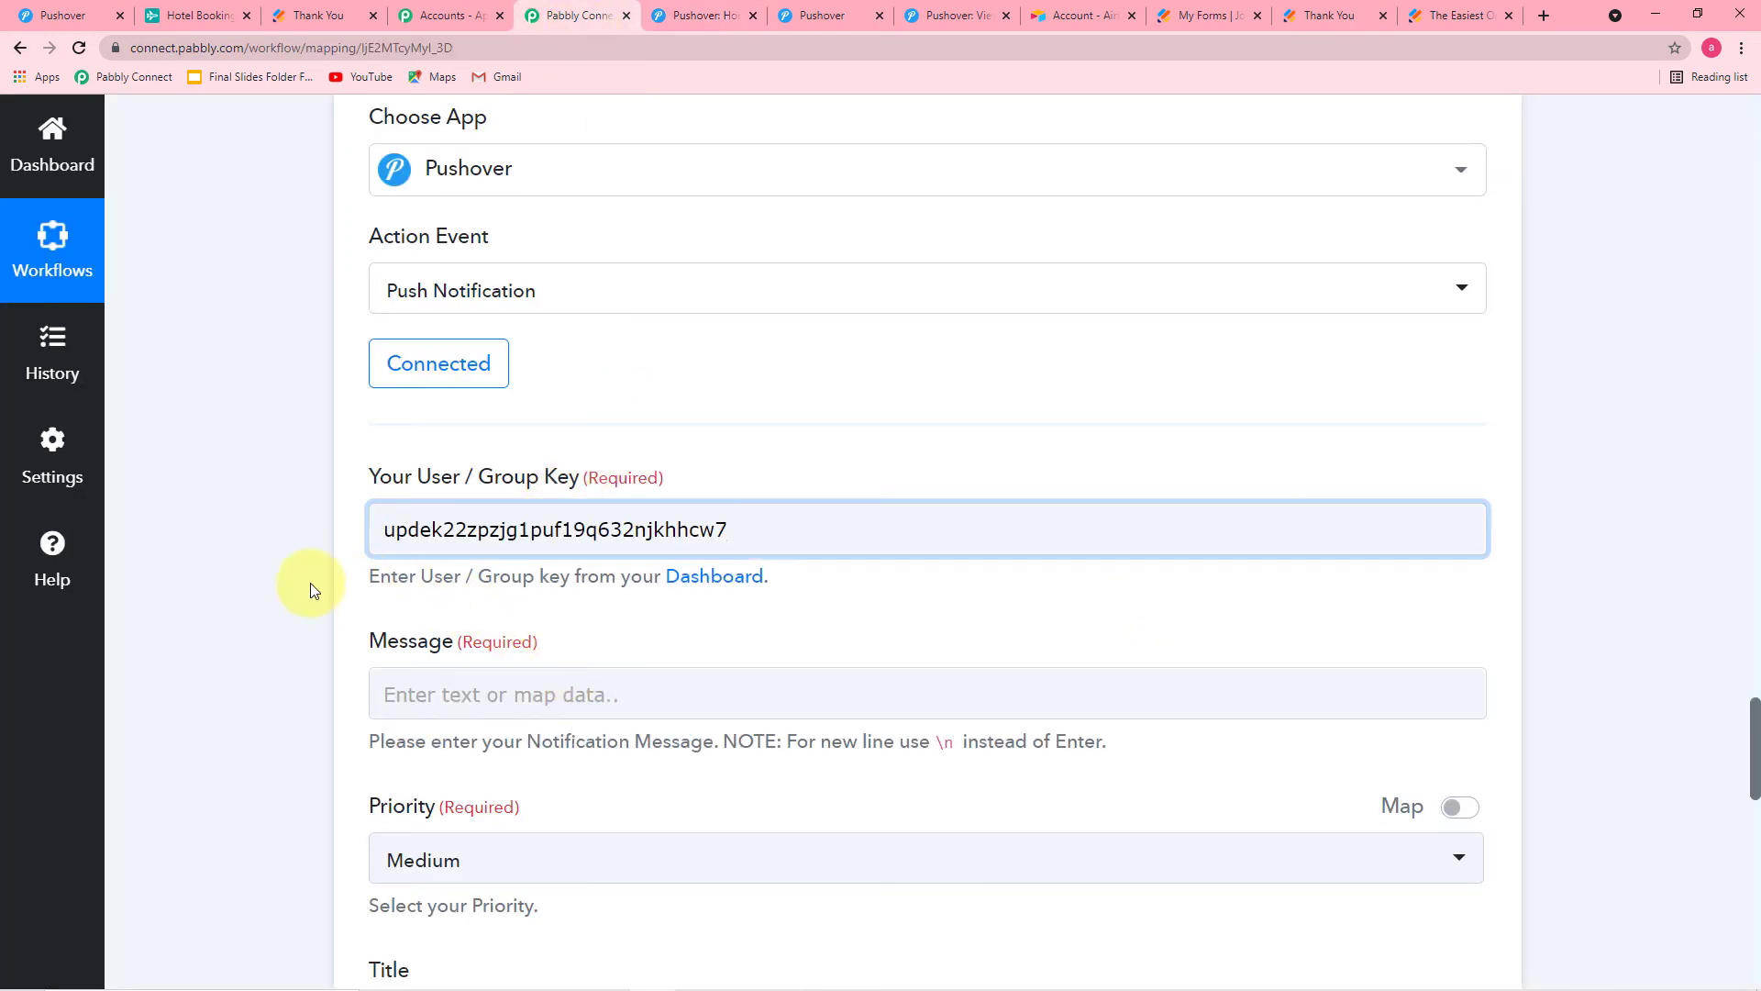
Write the message "We have recieved a booking from a previously blacklisted guest.\n Name:" followed by the mapped JotForm first and last name and \n.
scroll(310, 587, down, 3)
scroll(311, 581, down, 2)
click(683, 312)
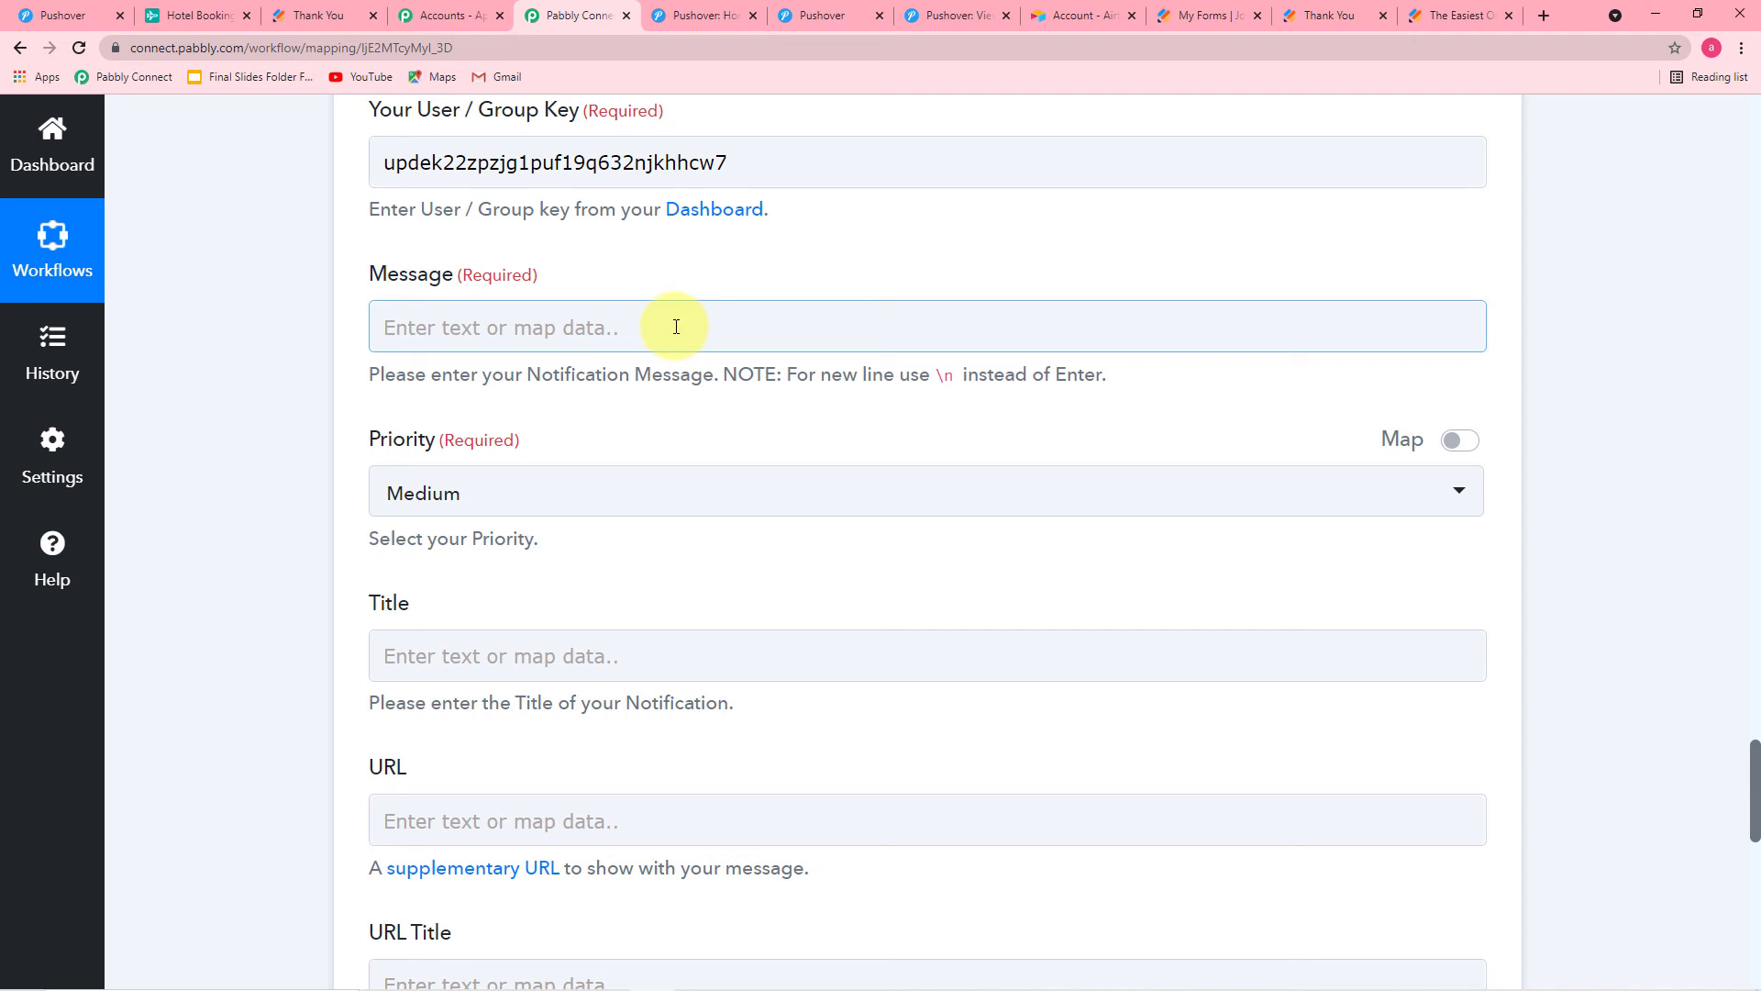
click(676, 327)
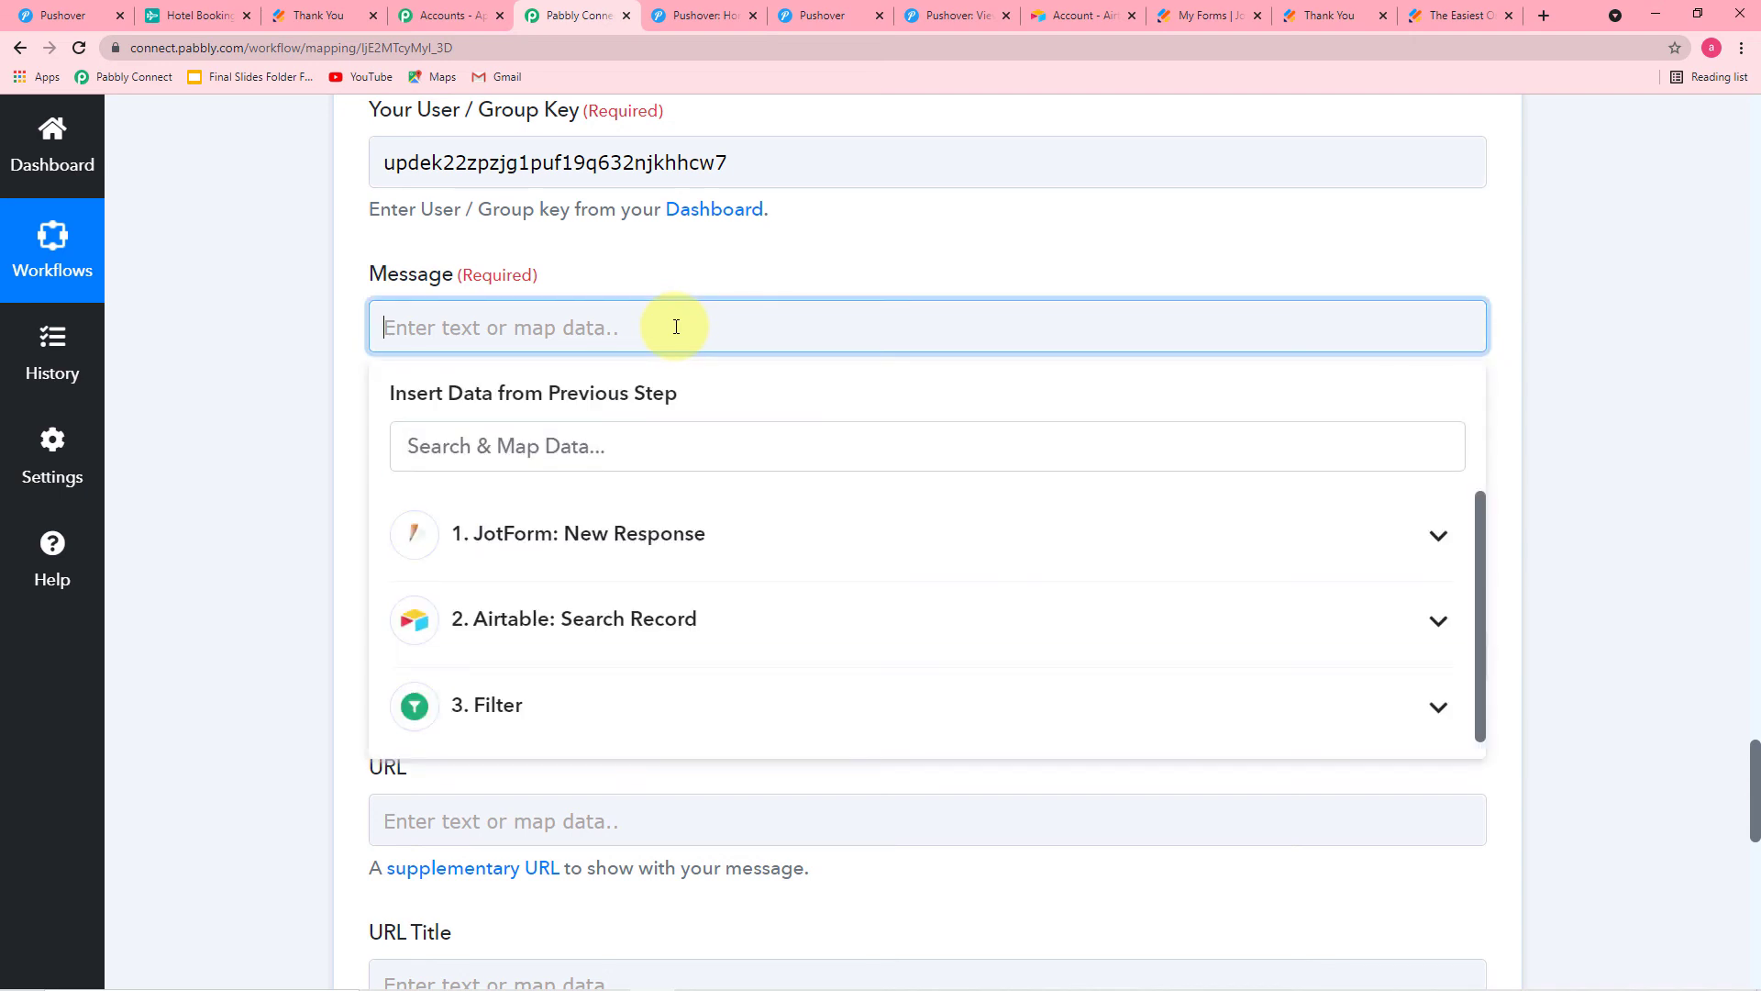
key(ctrl+v)
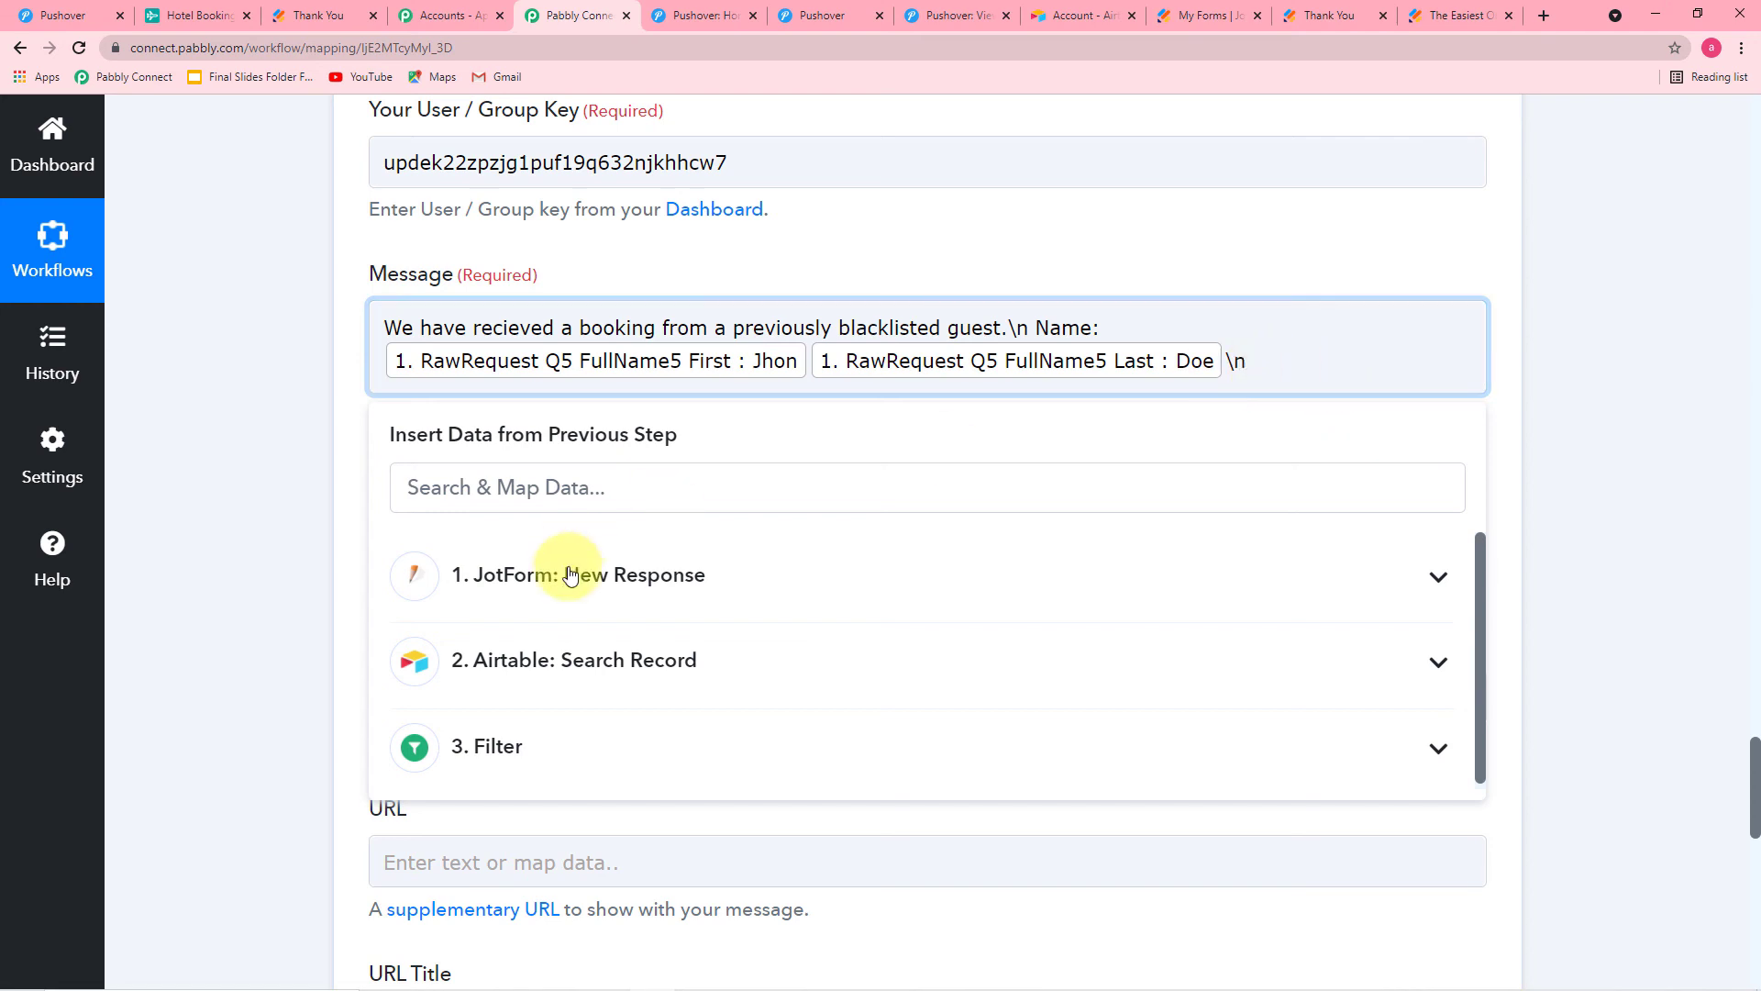
Append the RawRequest Q8 Email8 value from the JotForm response to the end of the notification message.
click(660, 601)
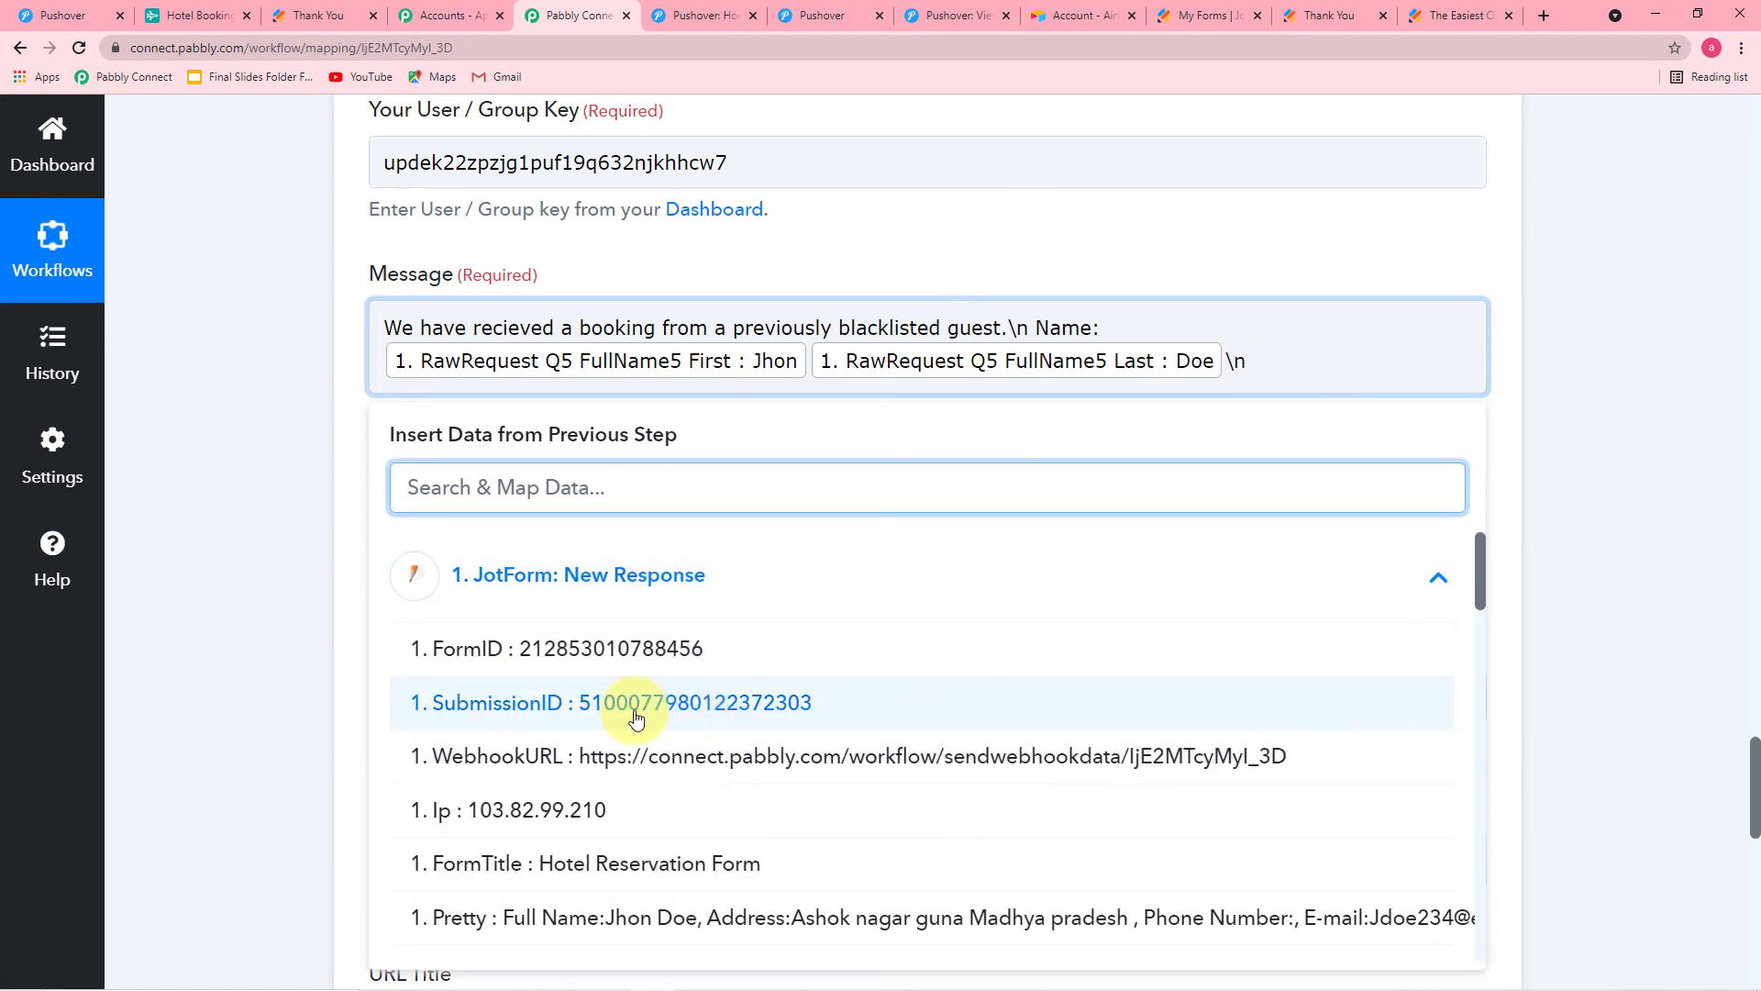
scroll(663, 762, down, 2)
scroll(662, 764, down, 4)
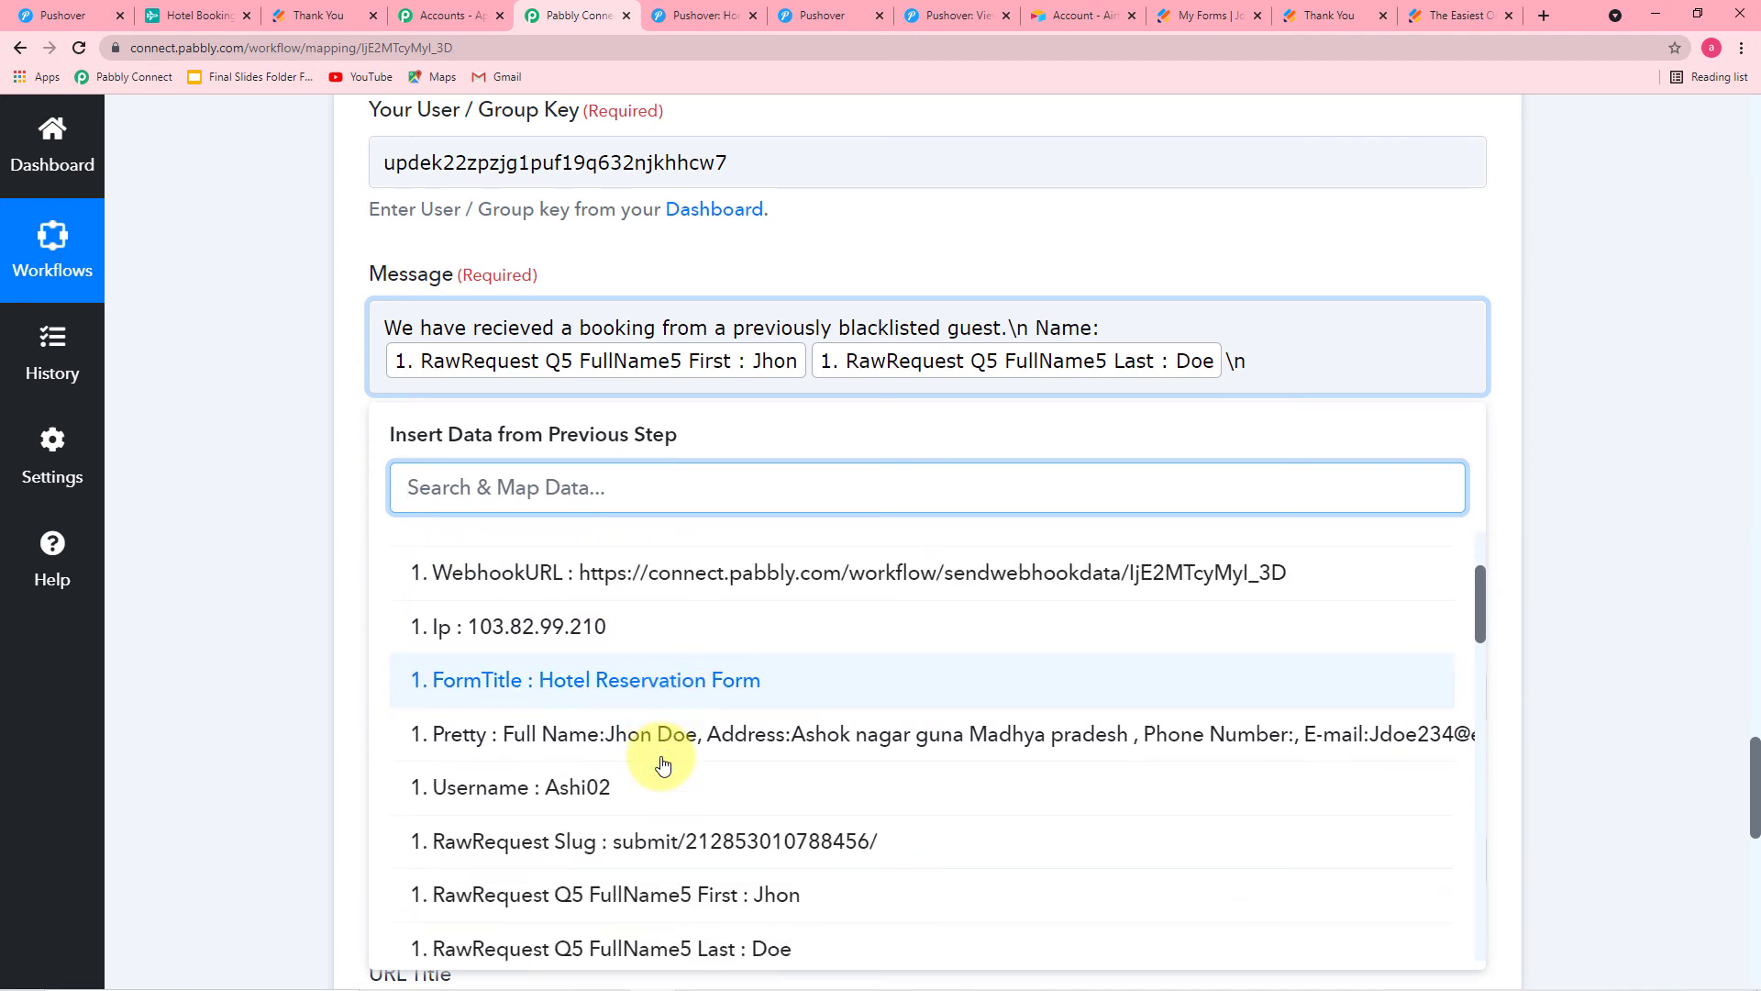
scroll(663, 765, down, 7)
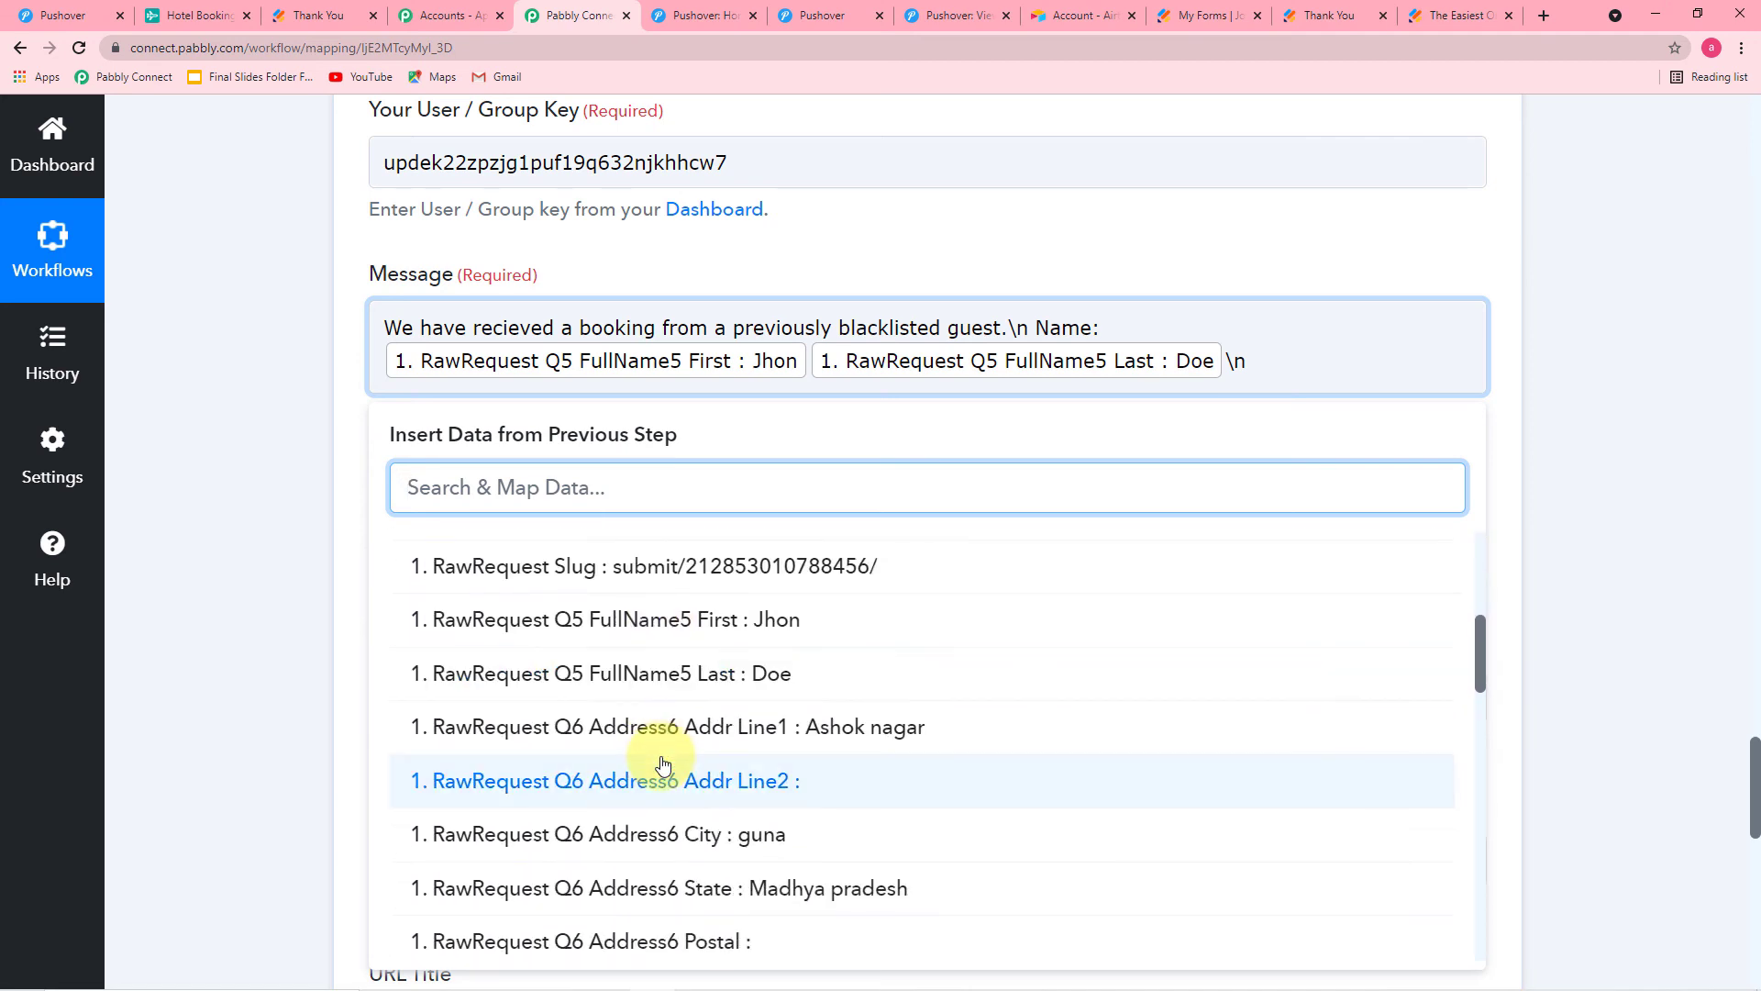
click(740, 683)
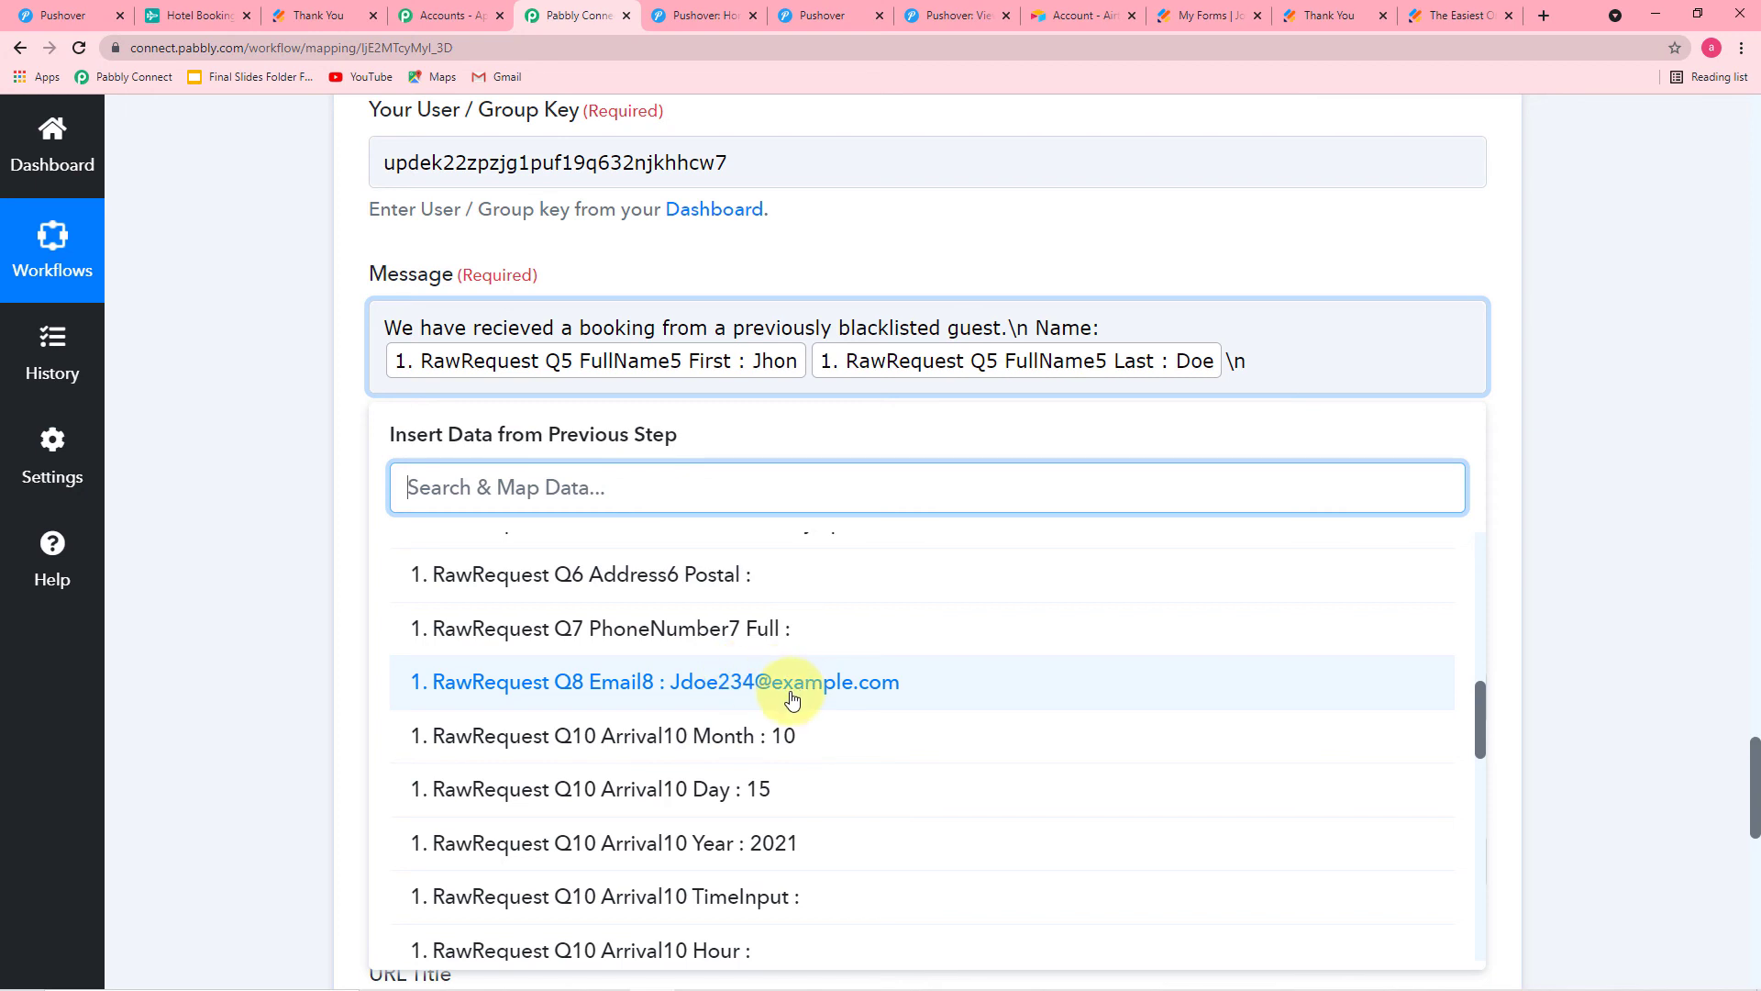
click(271, 512)
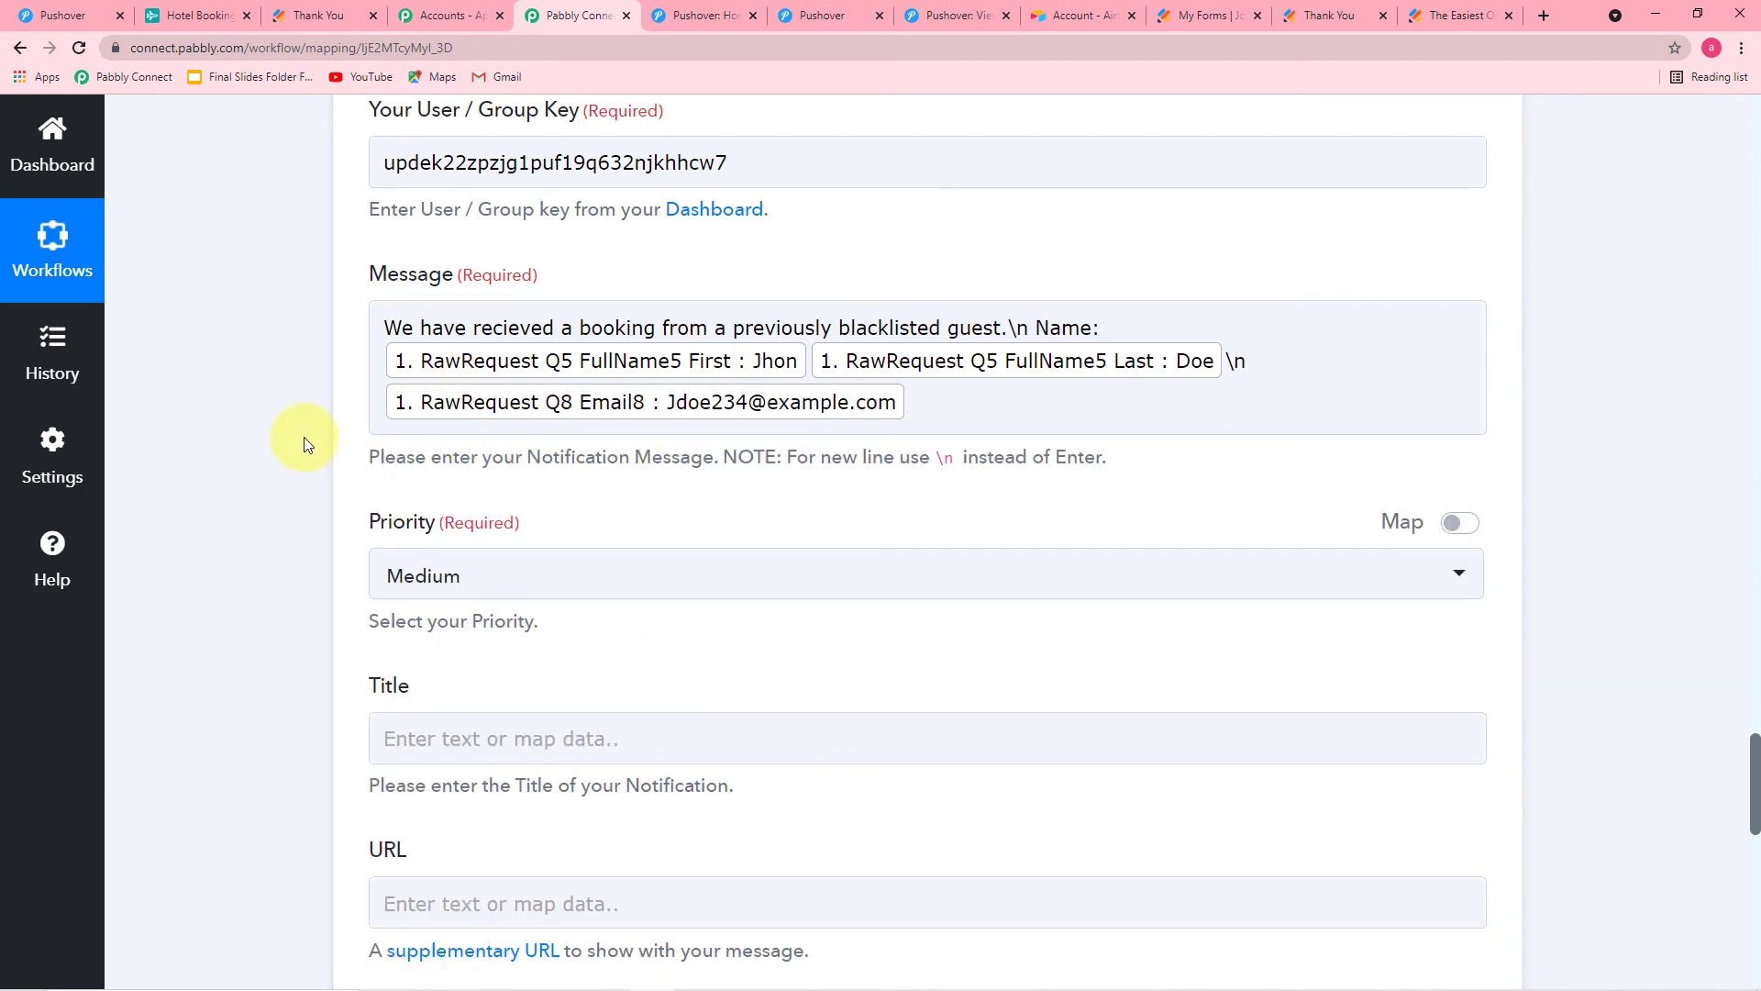
Set the notification's priority to High and its title to "Booking Notification".
scroll(294, 450, down, 1)
click(577, 496)
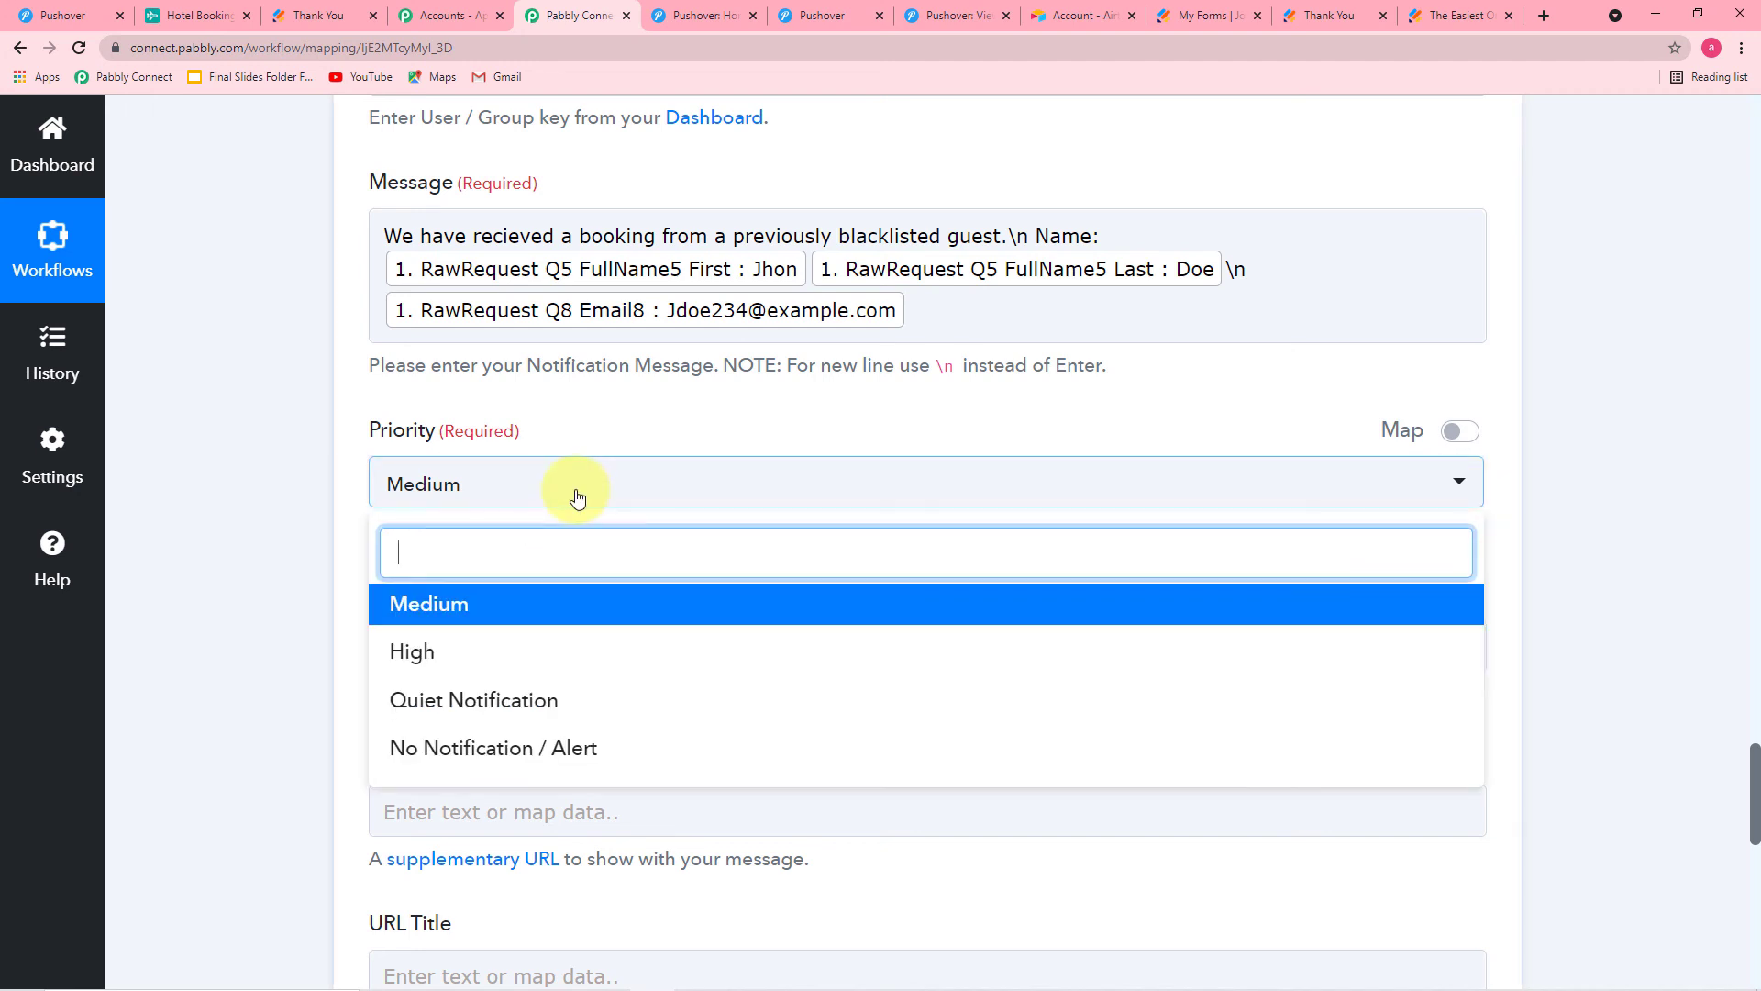
click(411, 653)
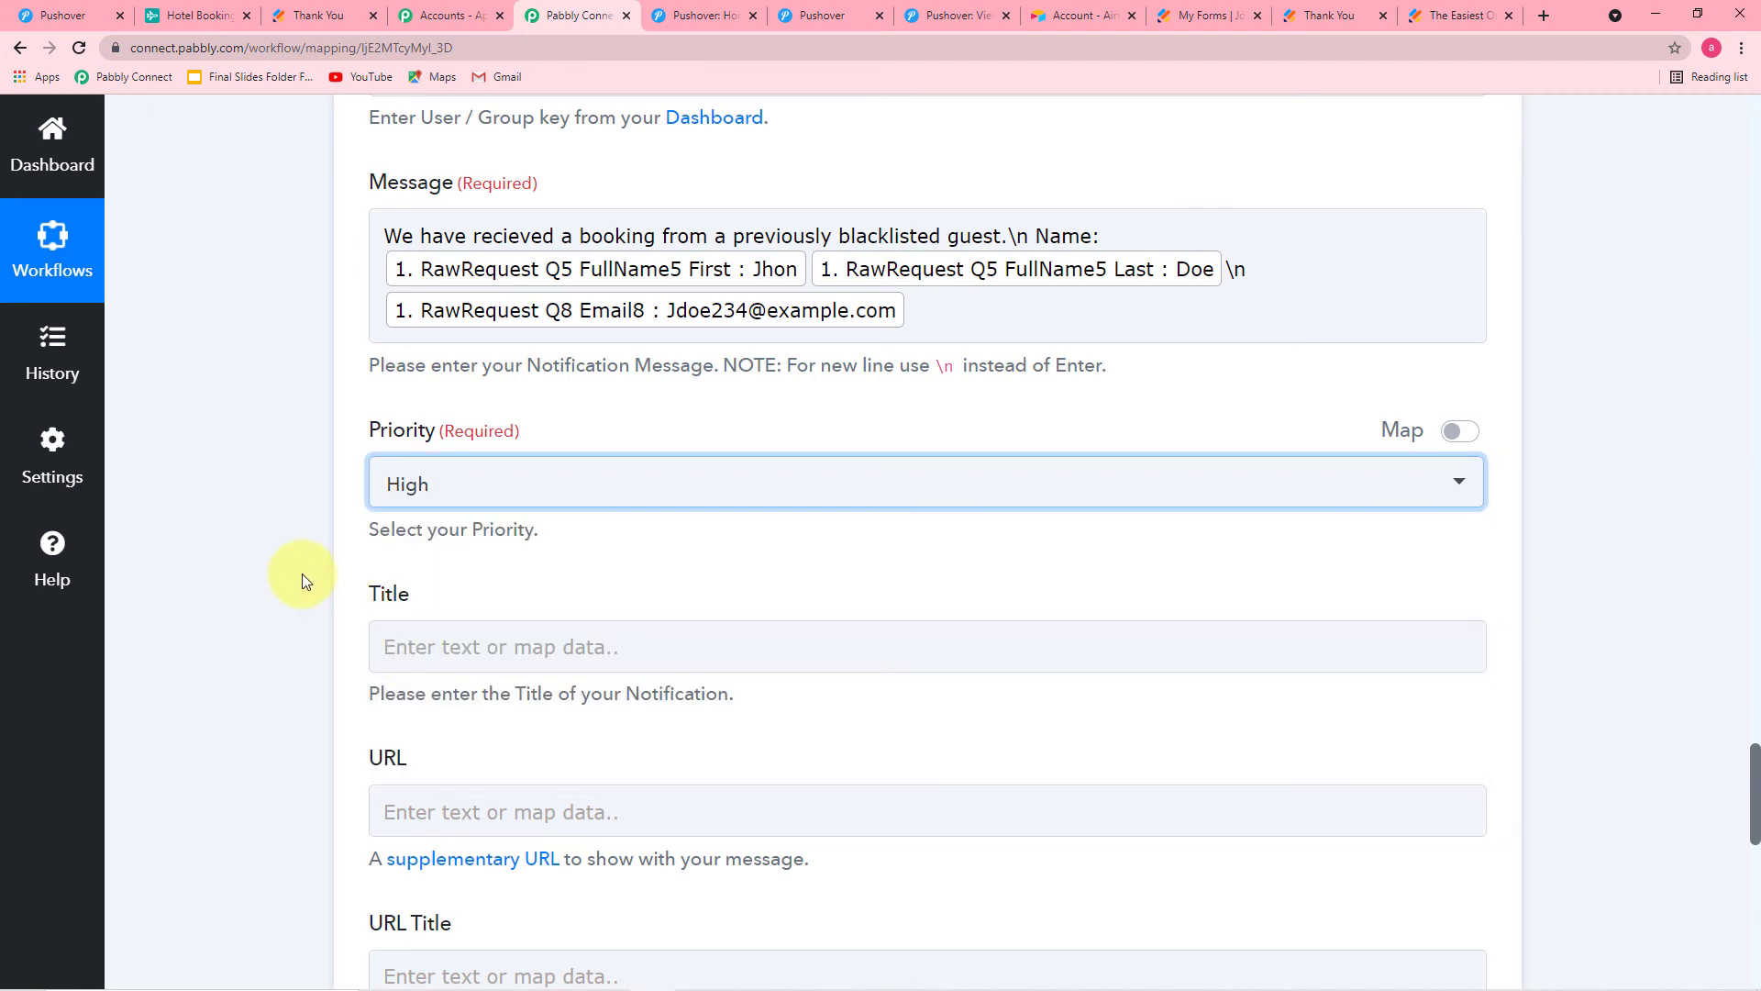
scroll(303, 578, down, 3)
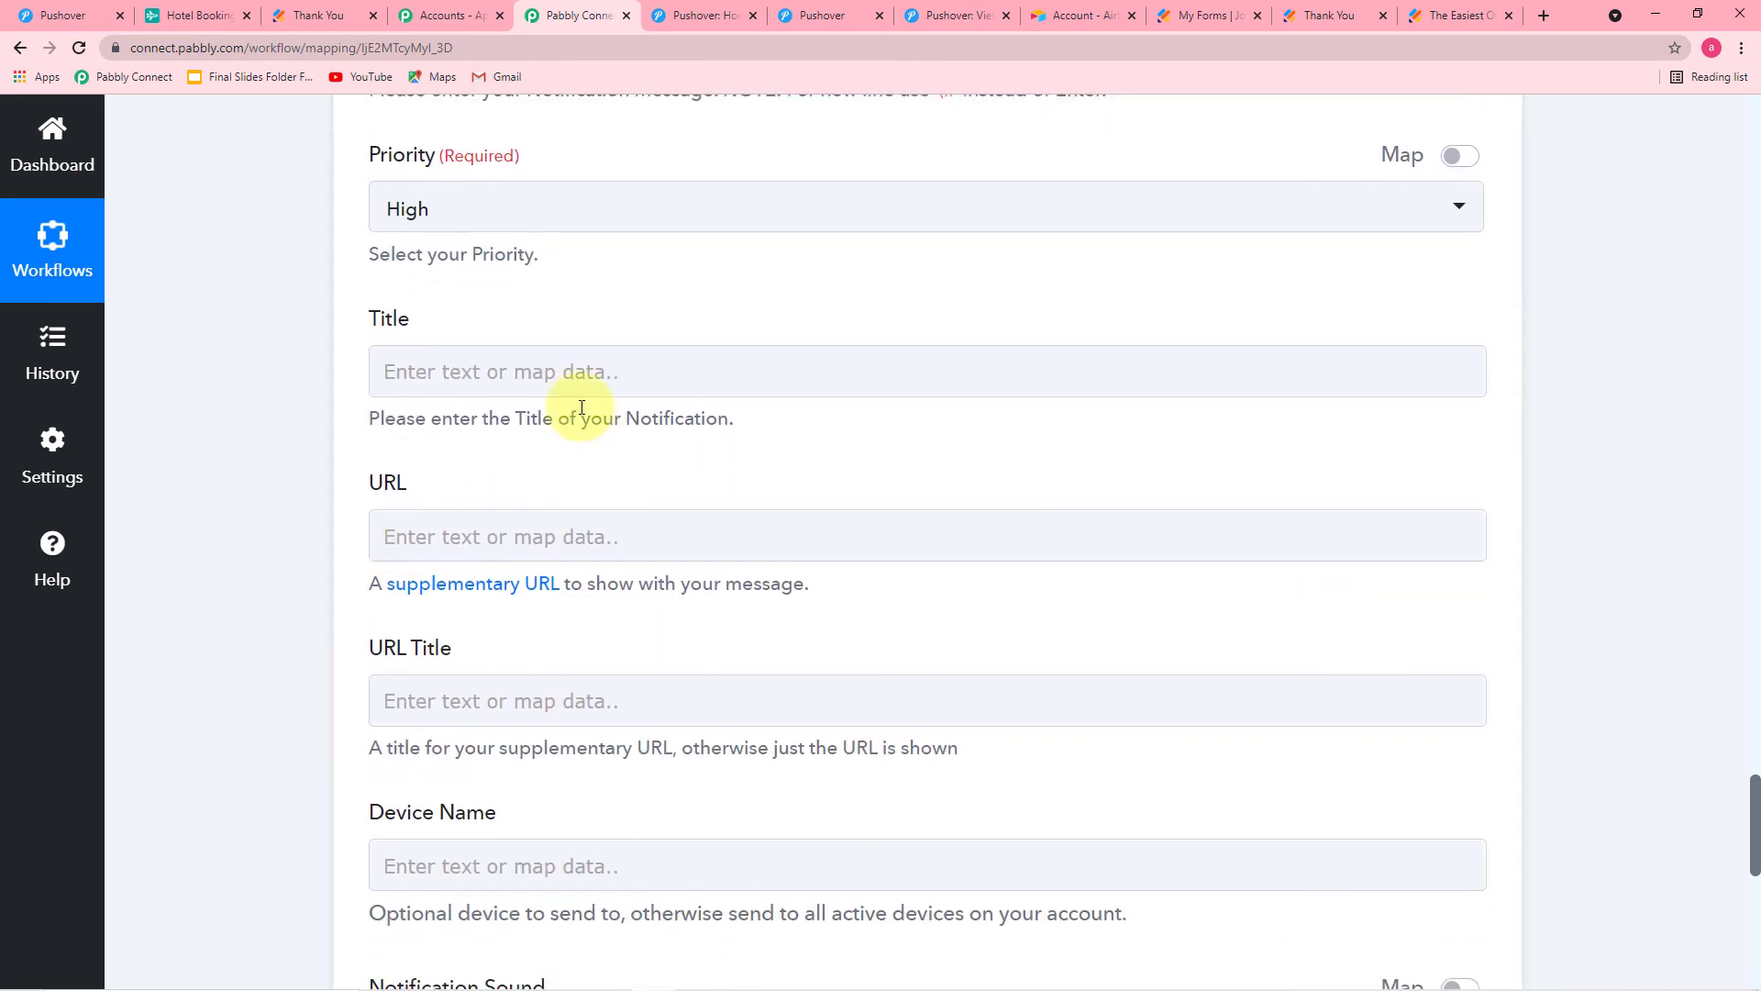
click(533, 367)
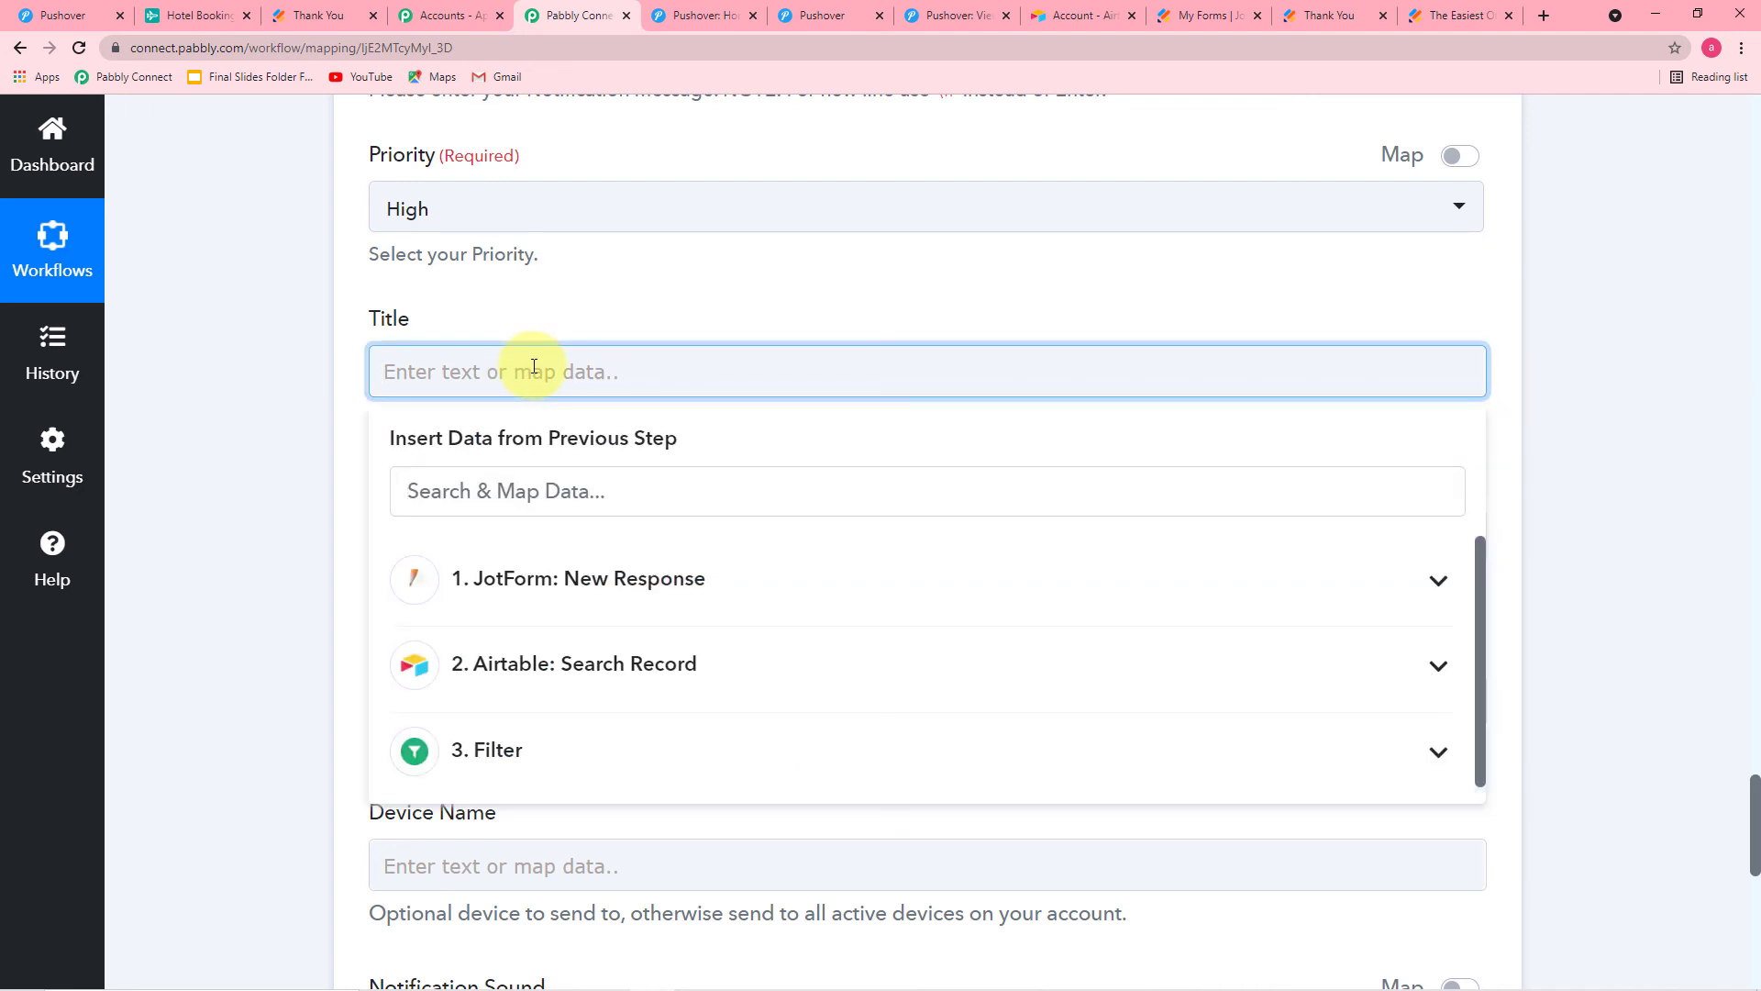
text(Booking Notification)
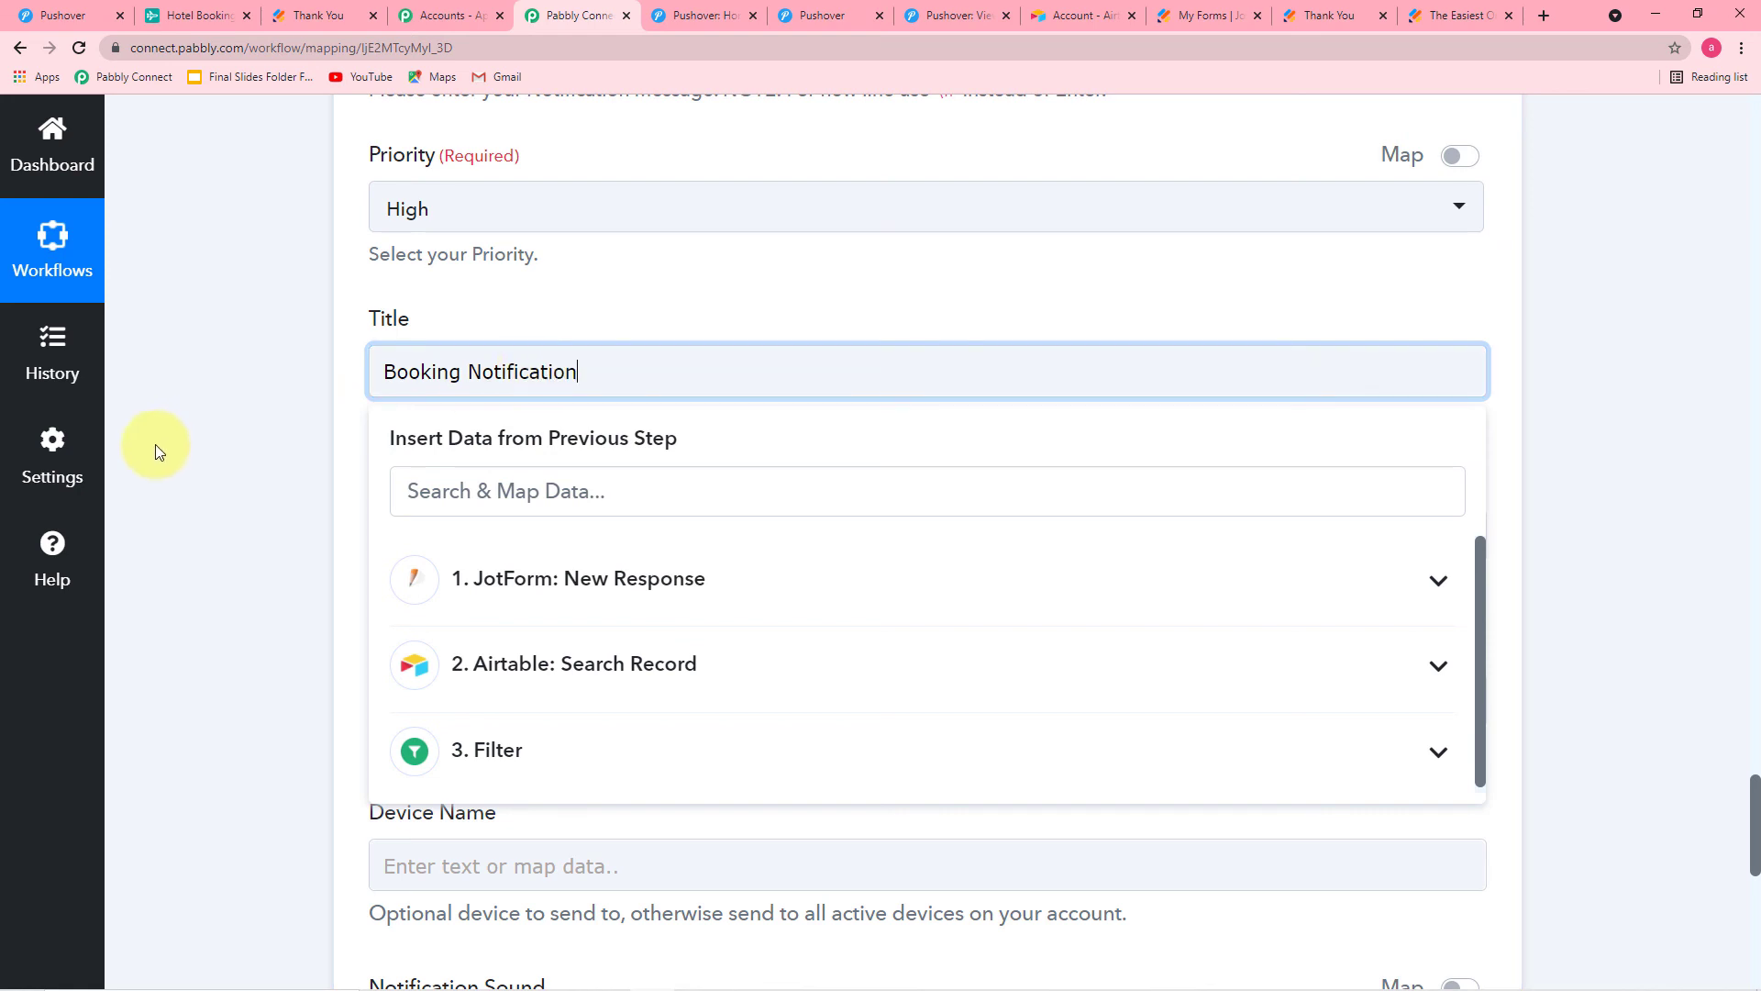
click(218, 433)
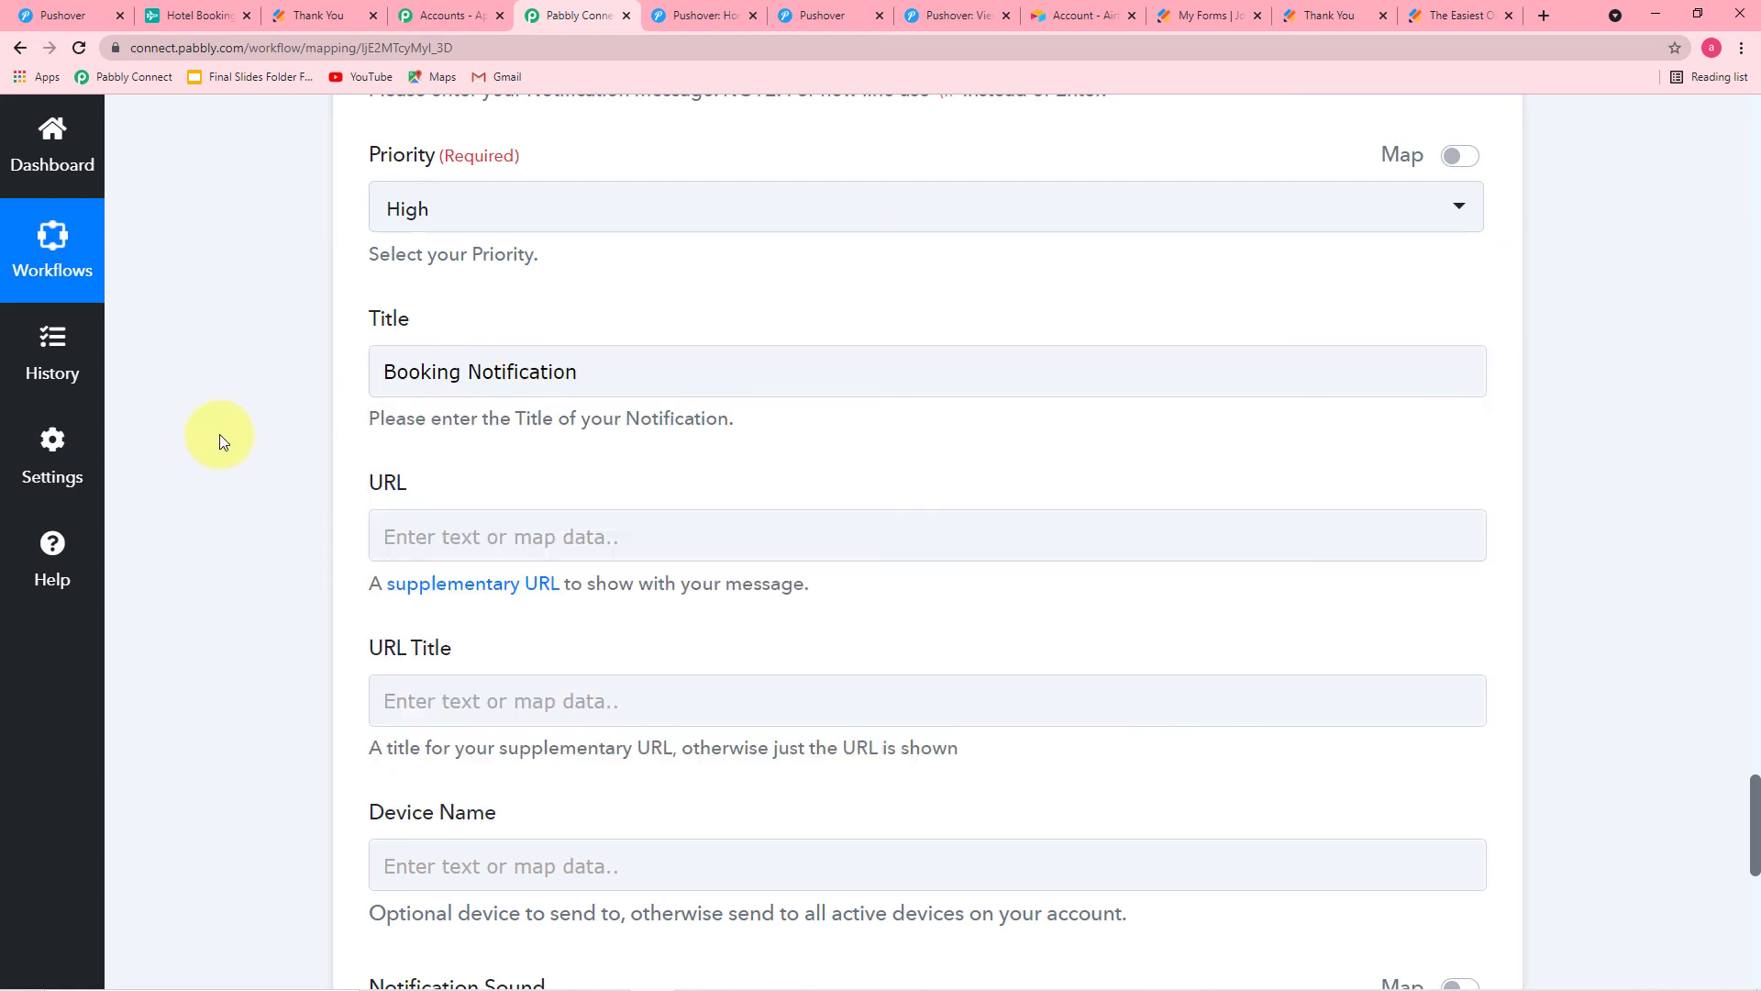
Leave the URL, URL title and device name empty and choose Pushover (default) as the notification sound.
scroll(218, 433, down, 3)
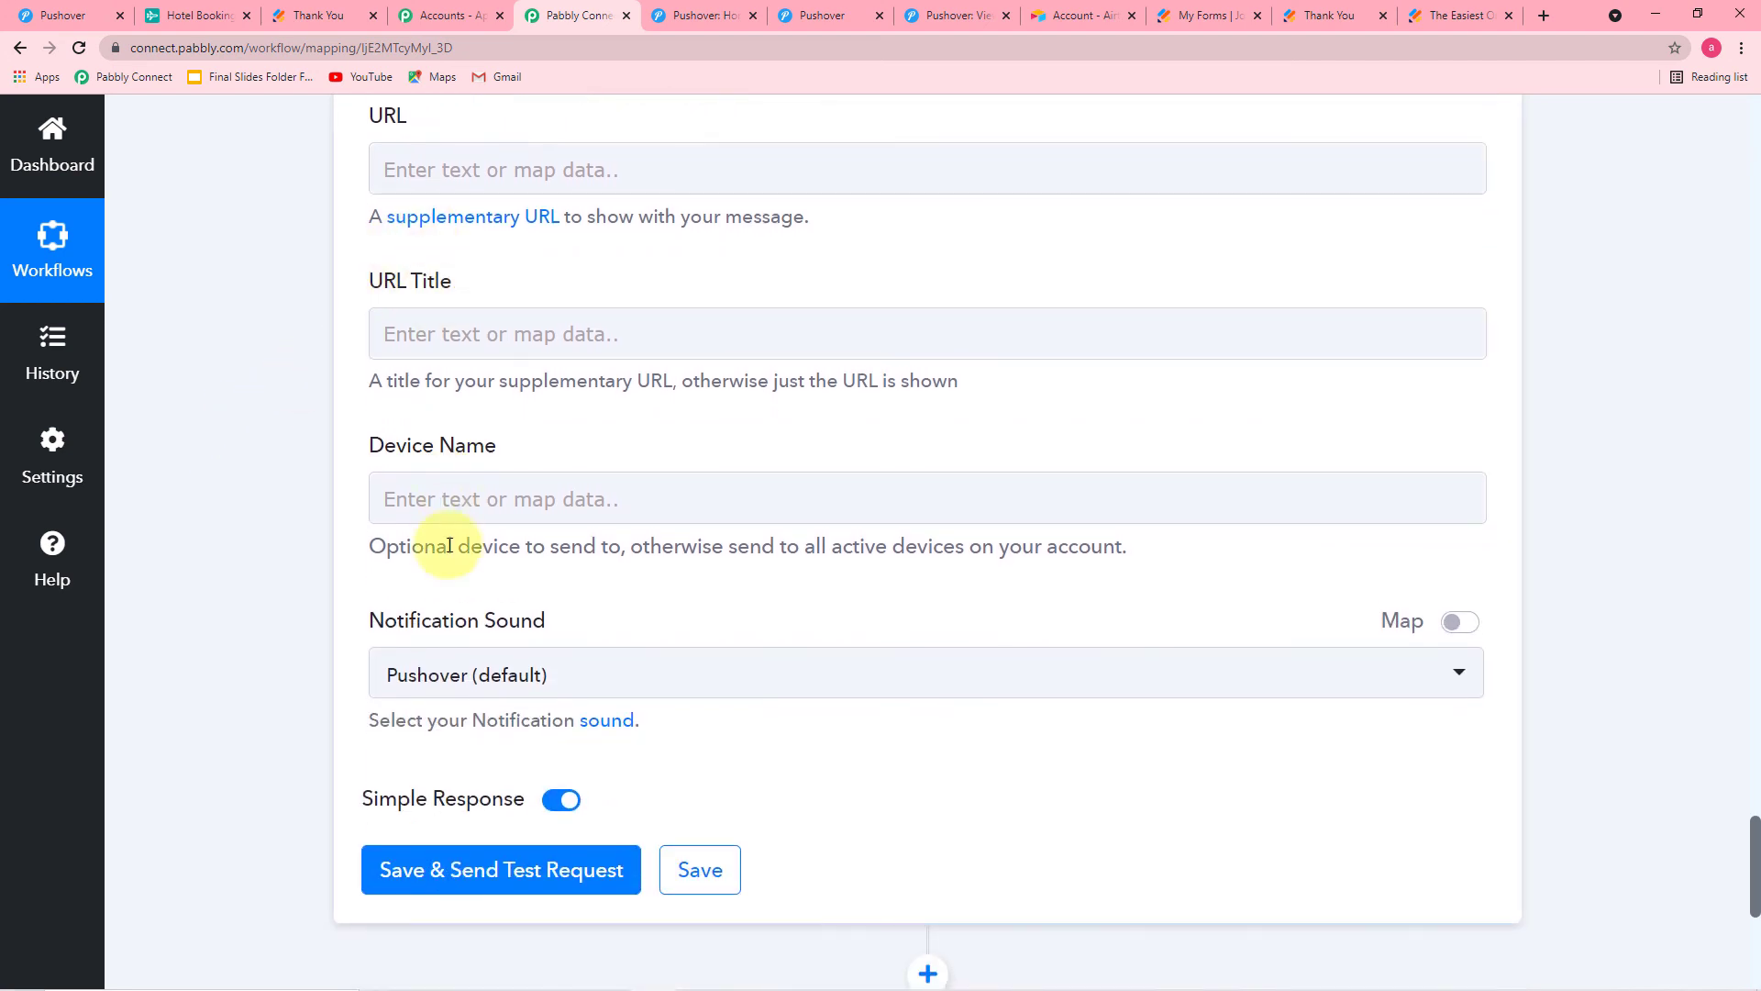
scroll(461, 521, down, 1)
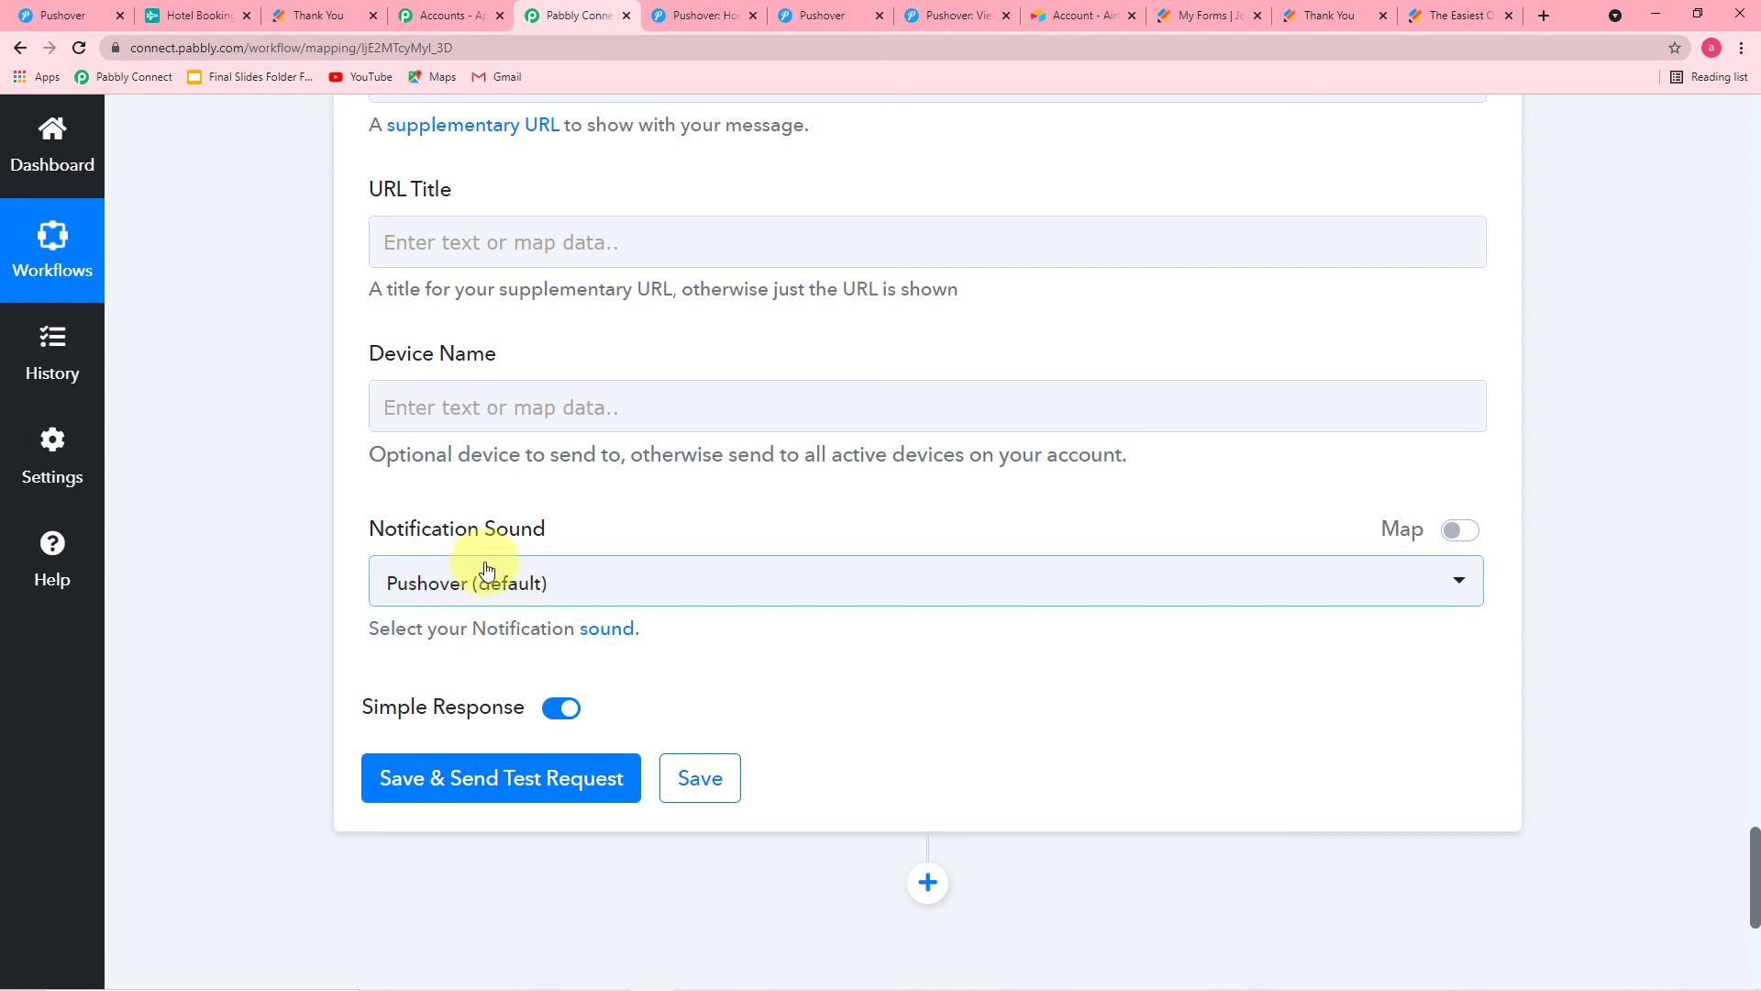
click(616, 586)
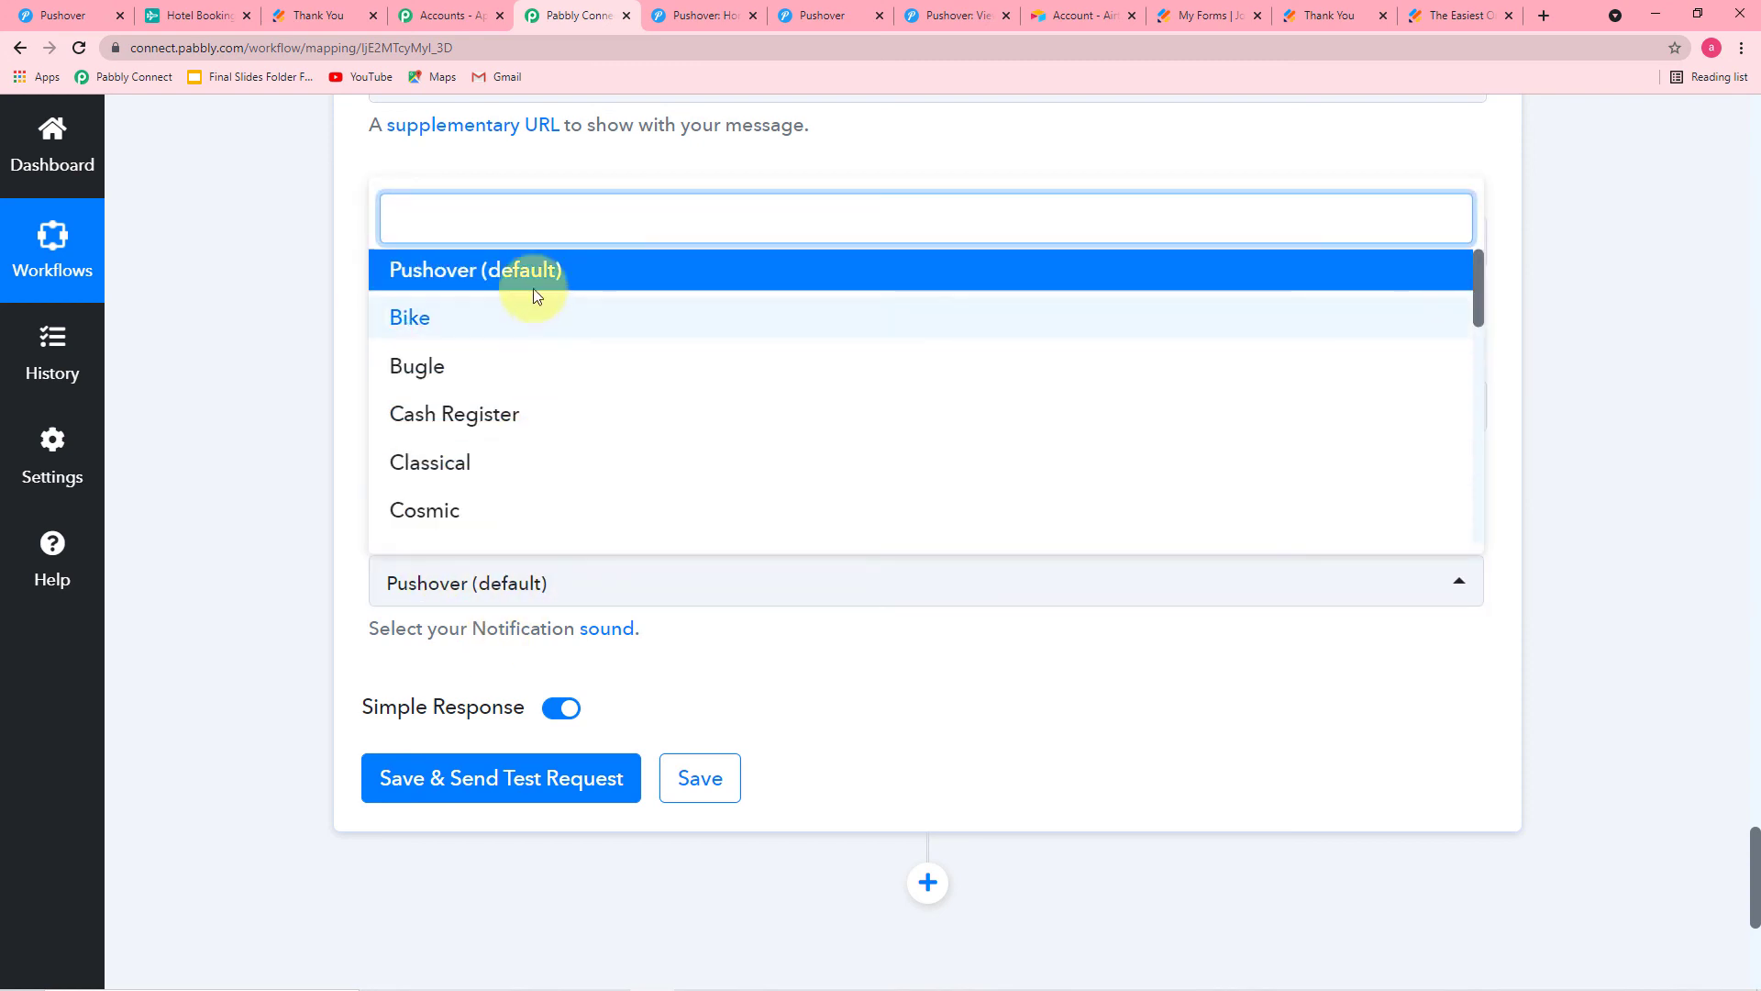
click(468, 273)
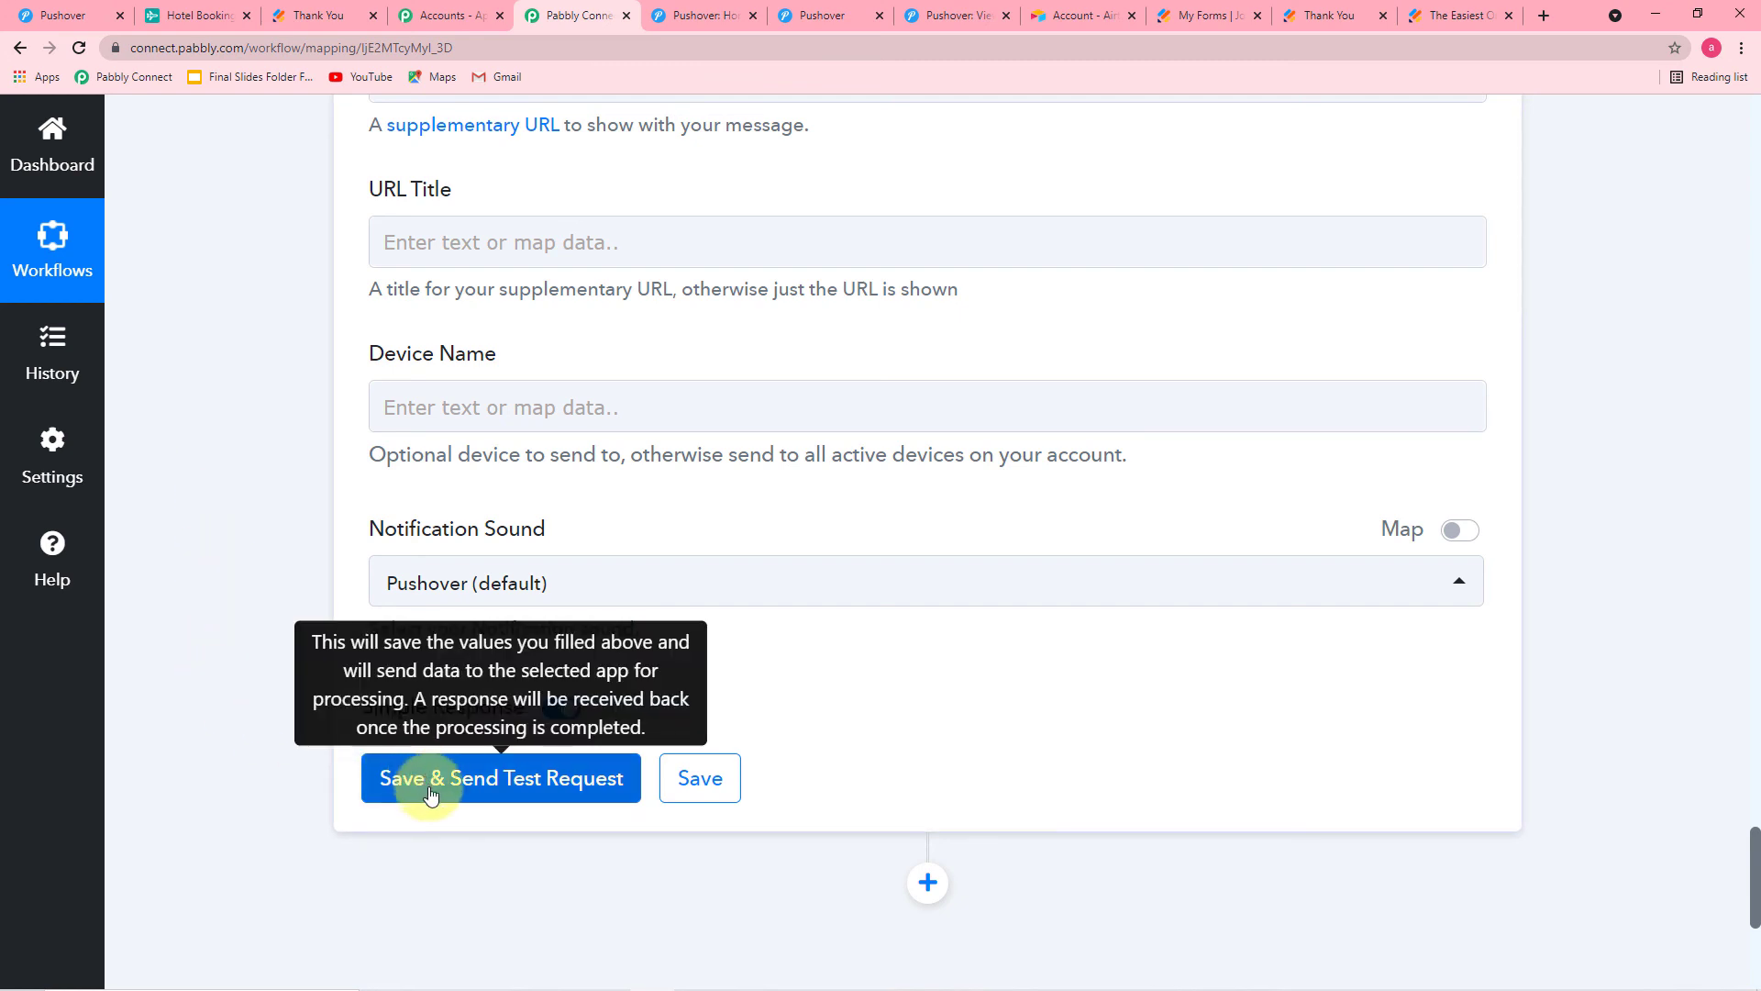
Check the existing messages in the Pushover web client, then save the Pabbly push notification step and send its test request.
click(200, 19)
click(89, 17)
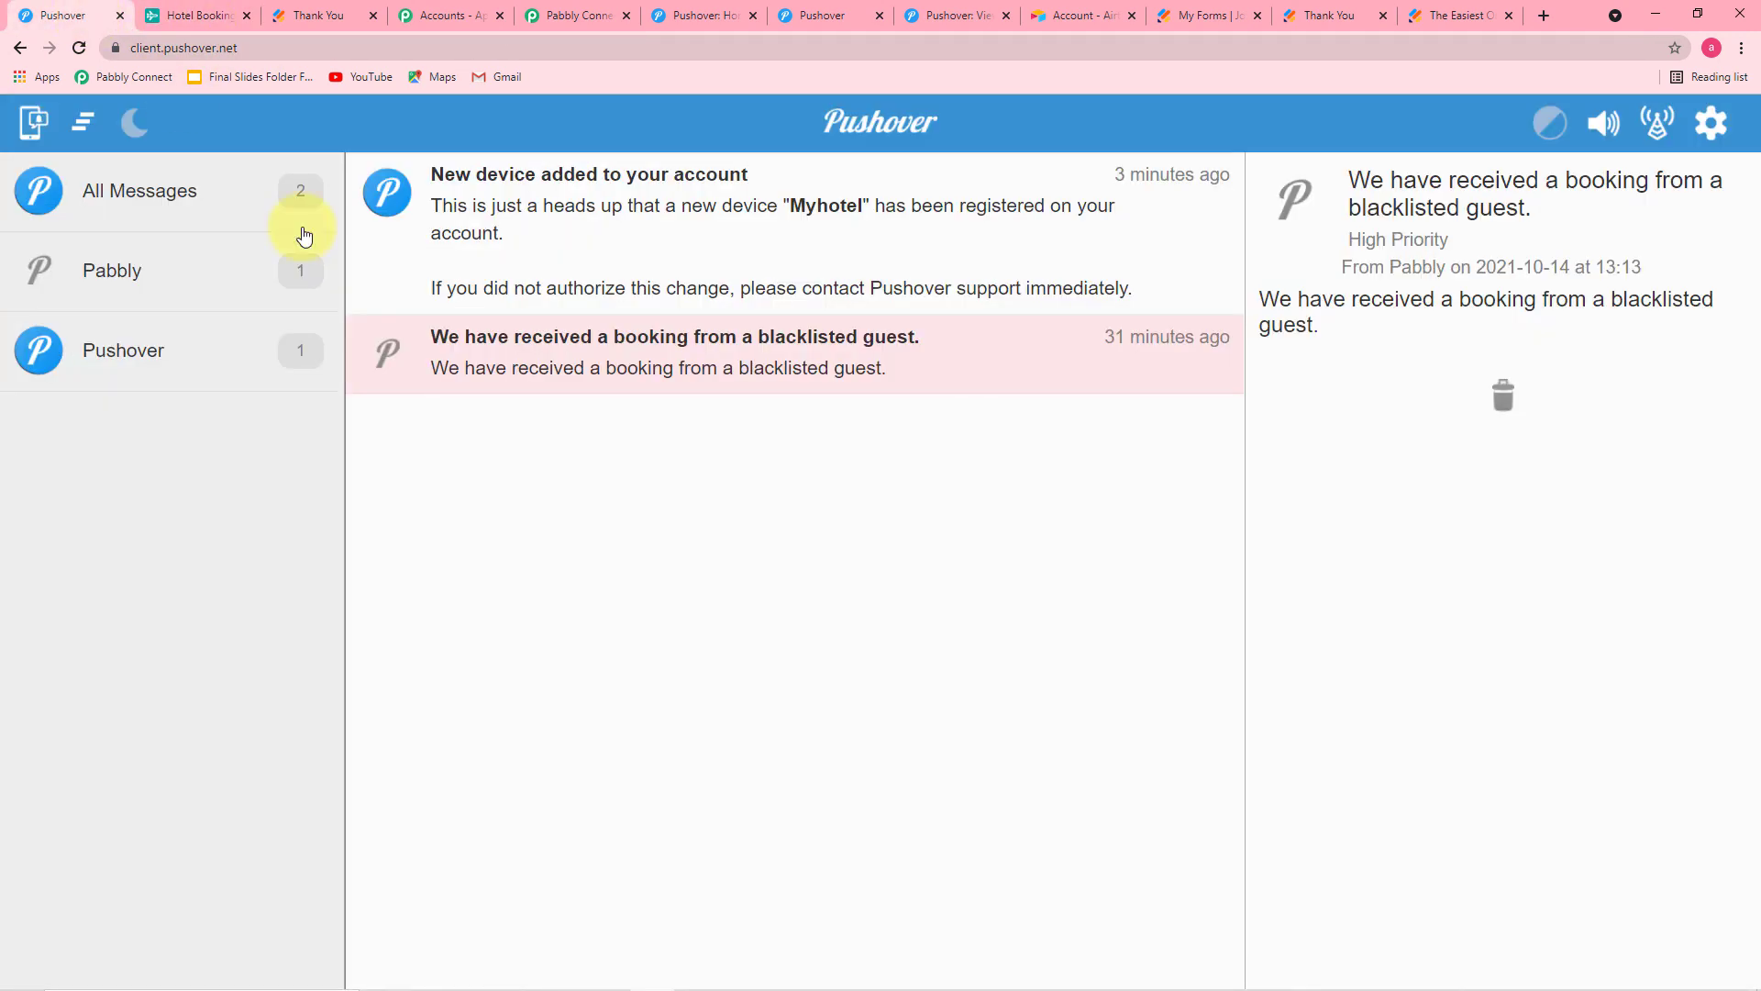
click(574, 16)
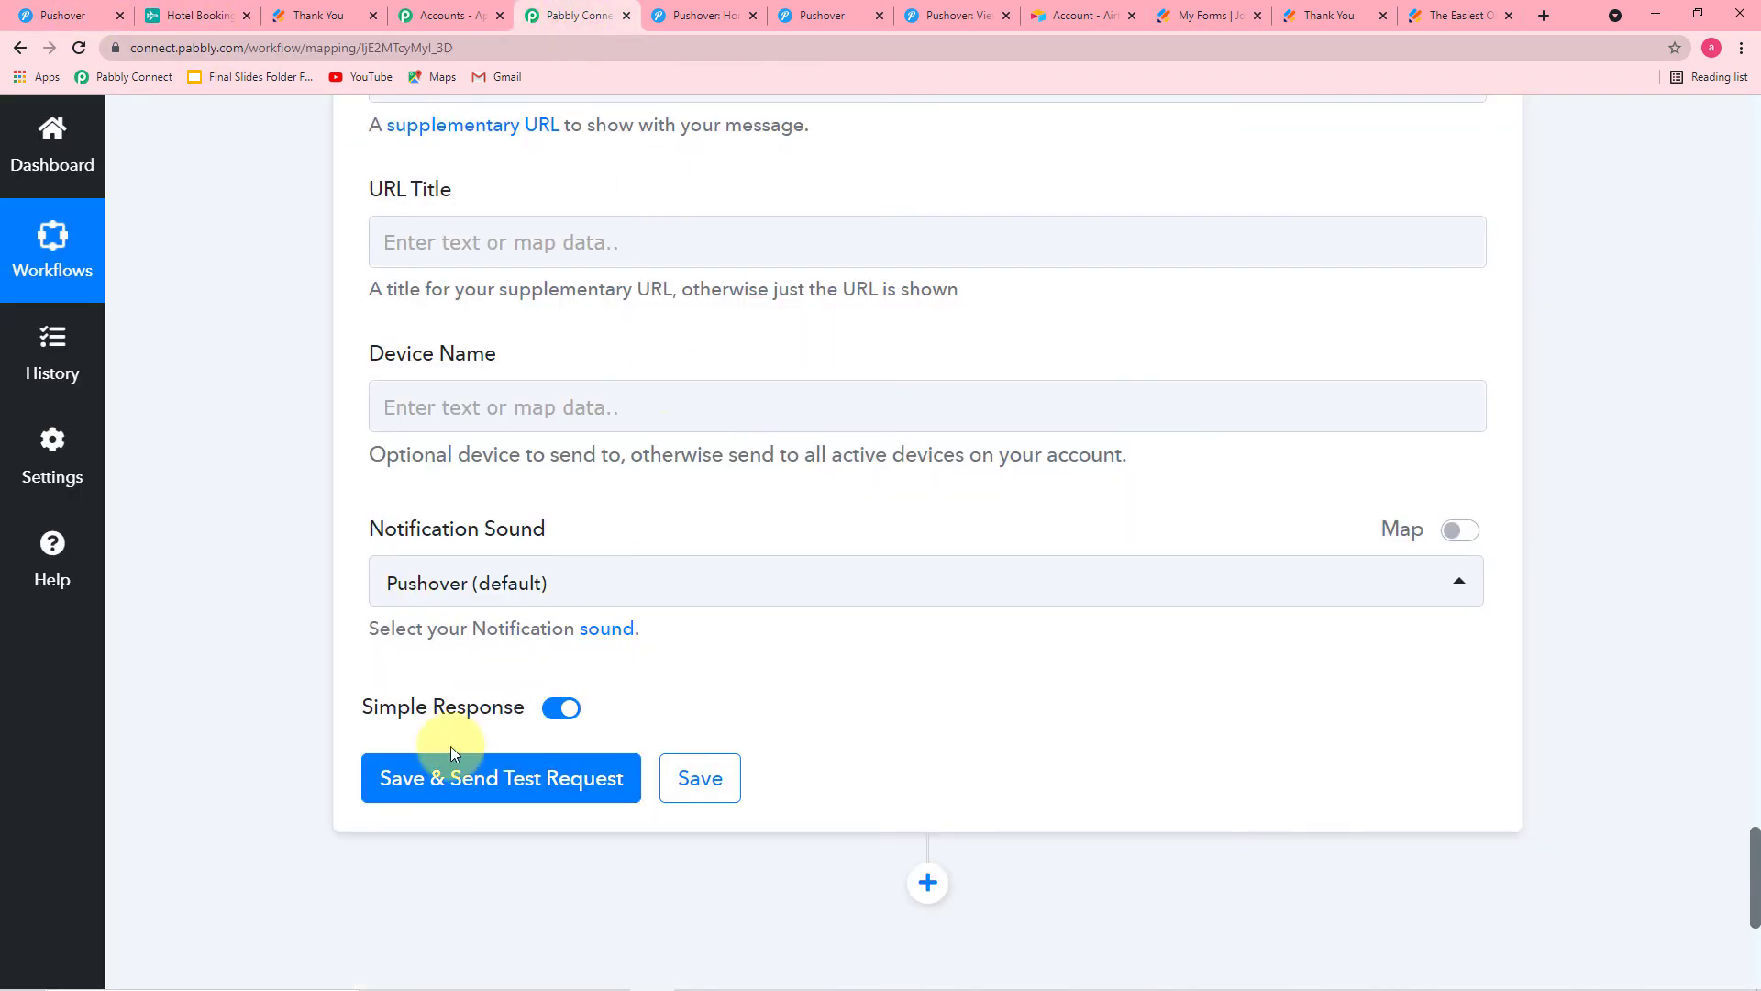
click(410, 767)
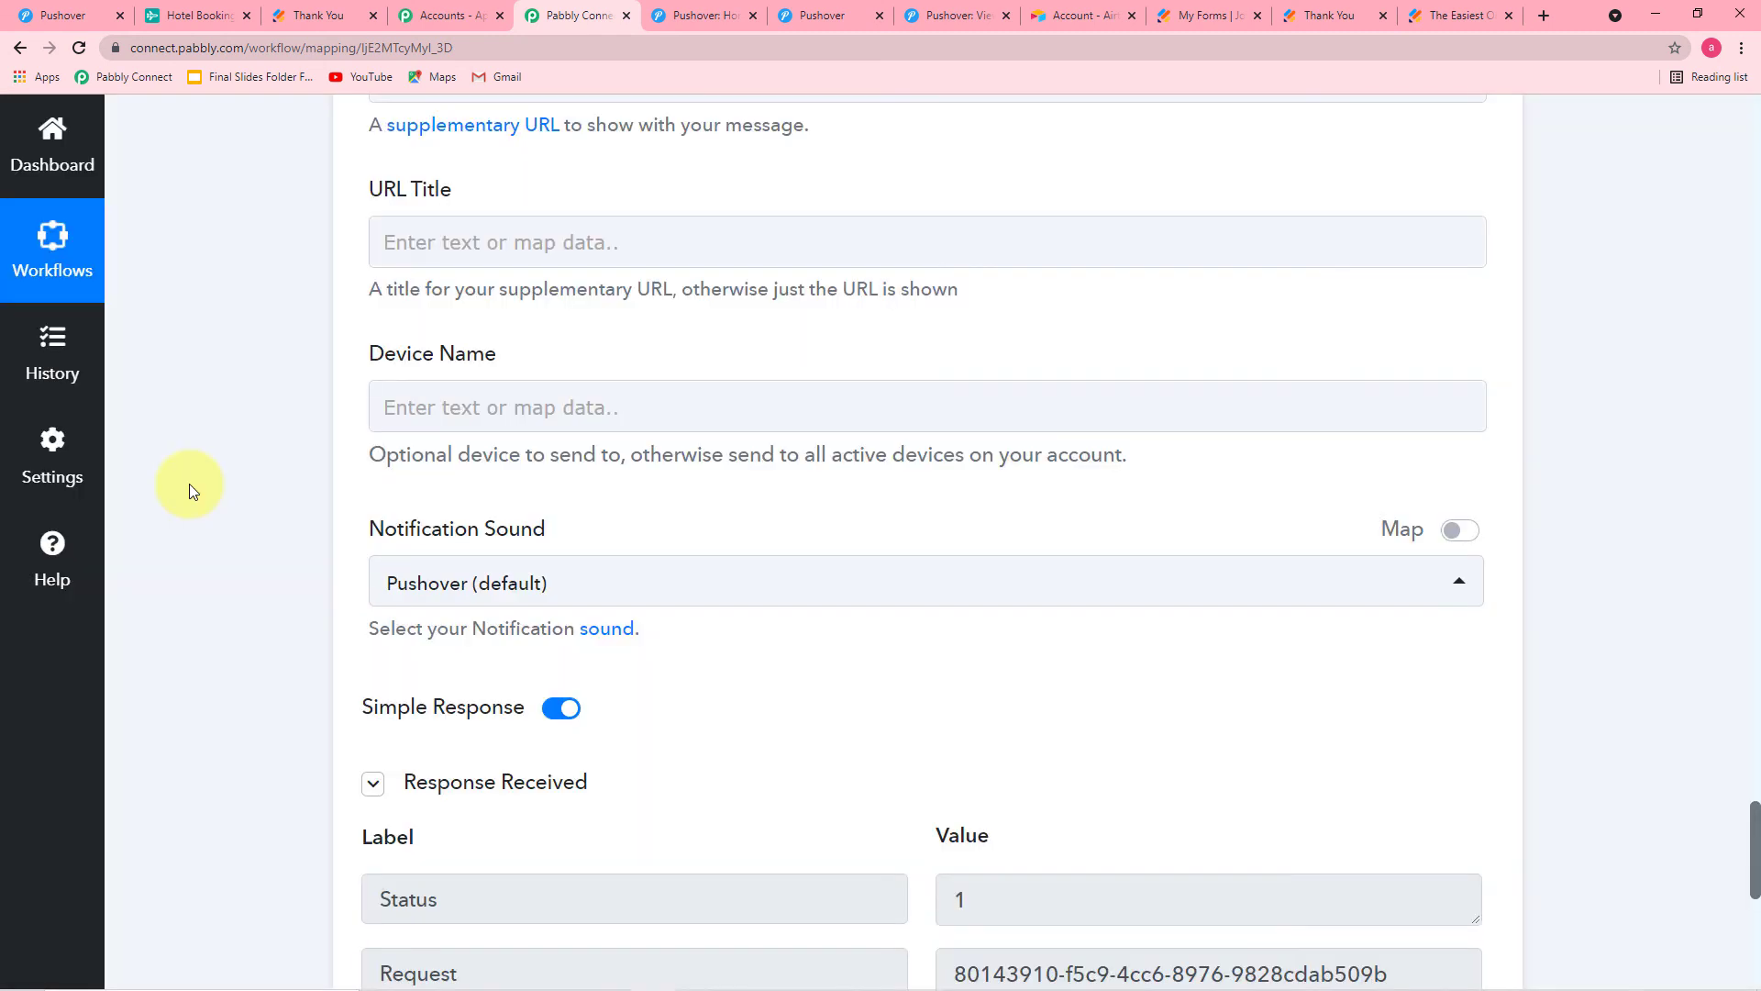
Examine the test response and the Booking Notification messages in the Pushover web client, then return to the Pabbly Connect workflow.
scroll(189, 482, down, 1)
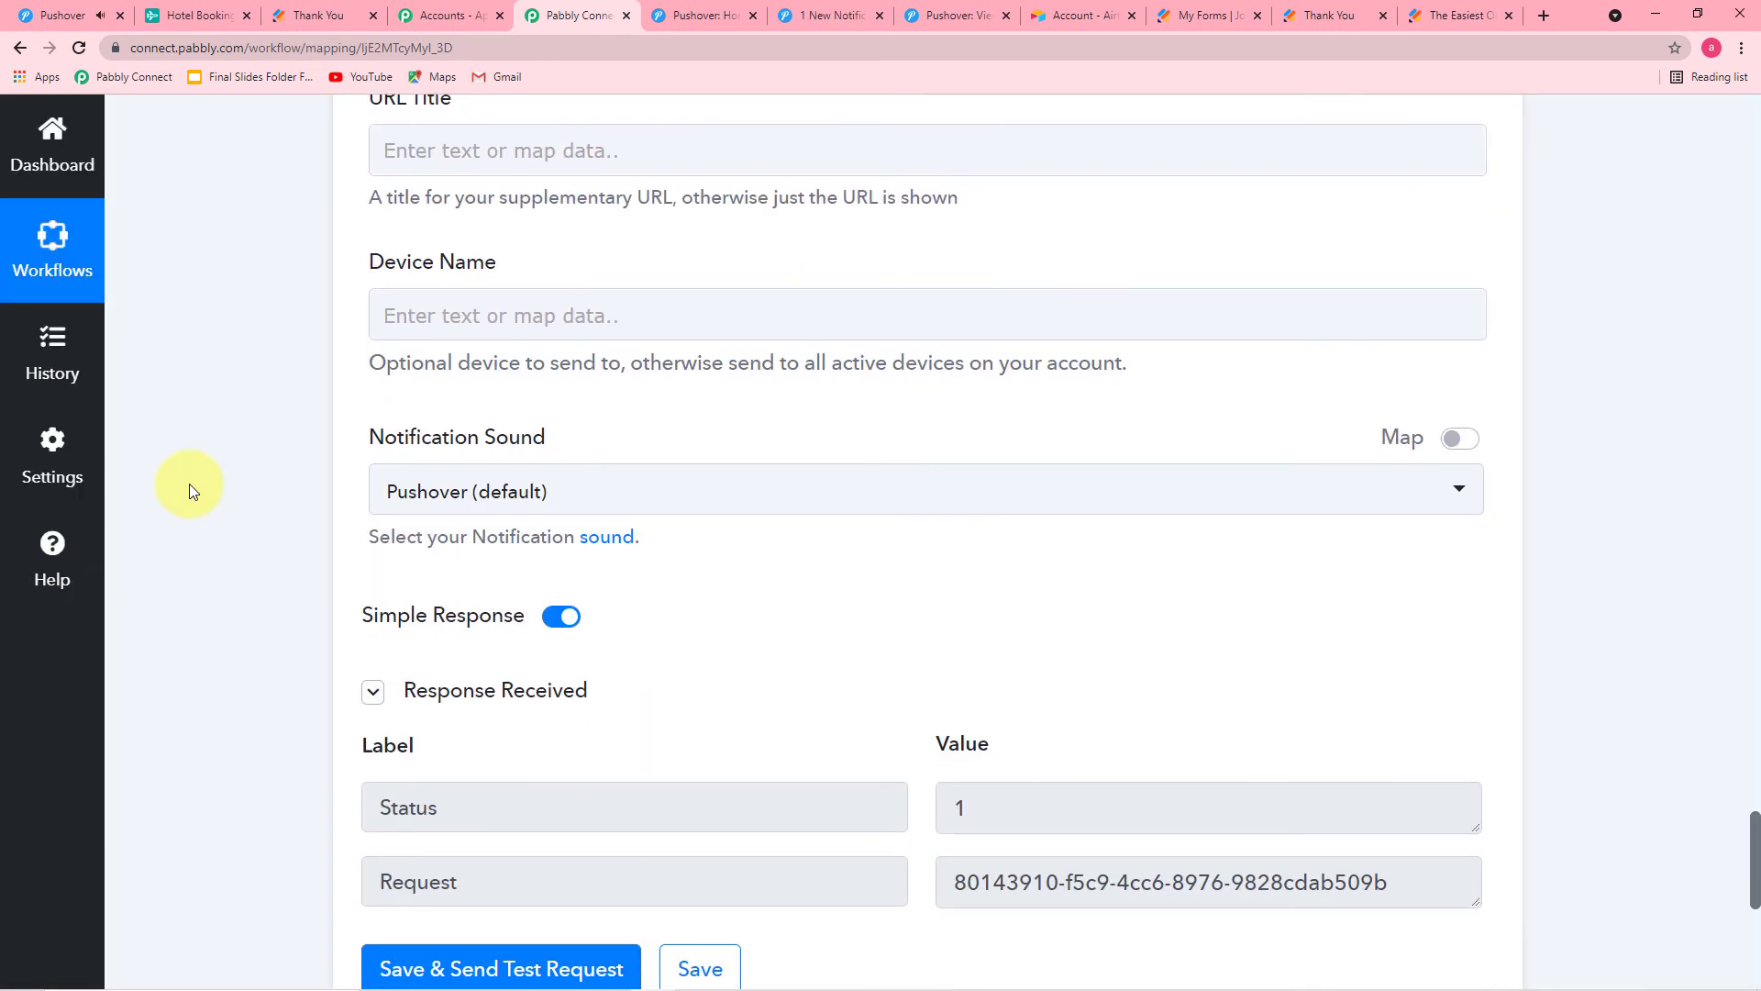
click(81, 11)
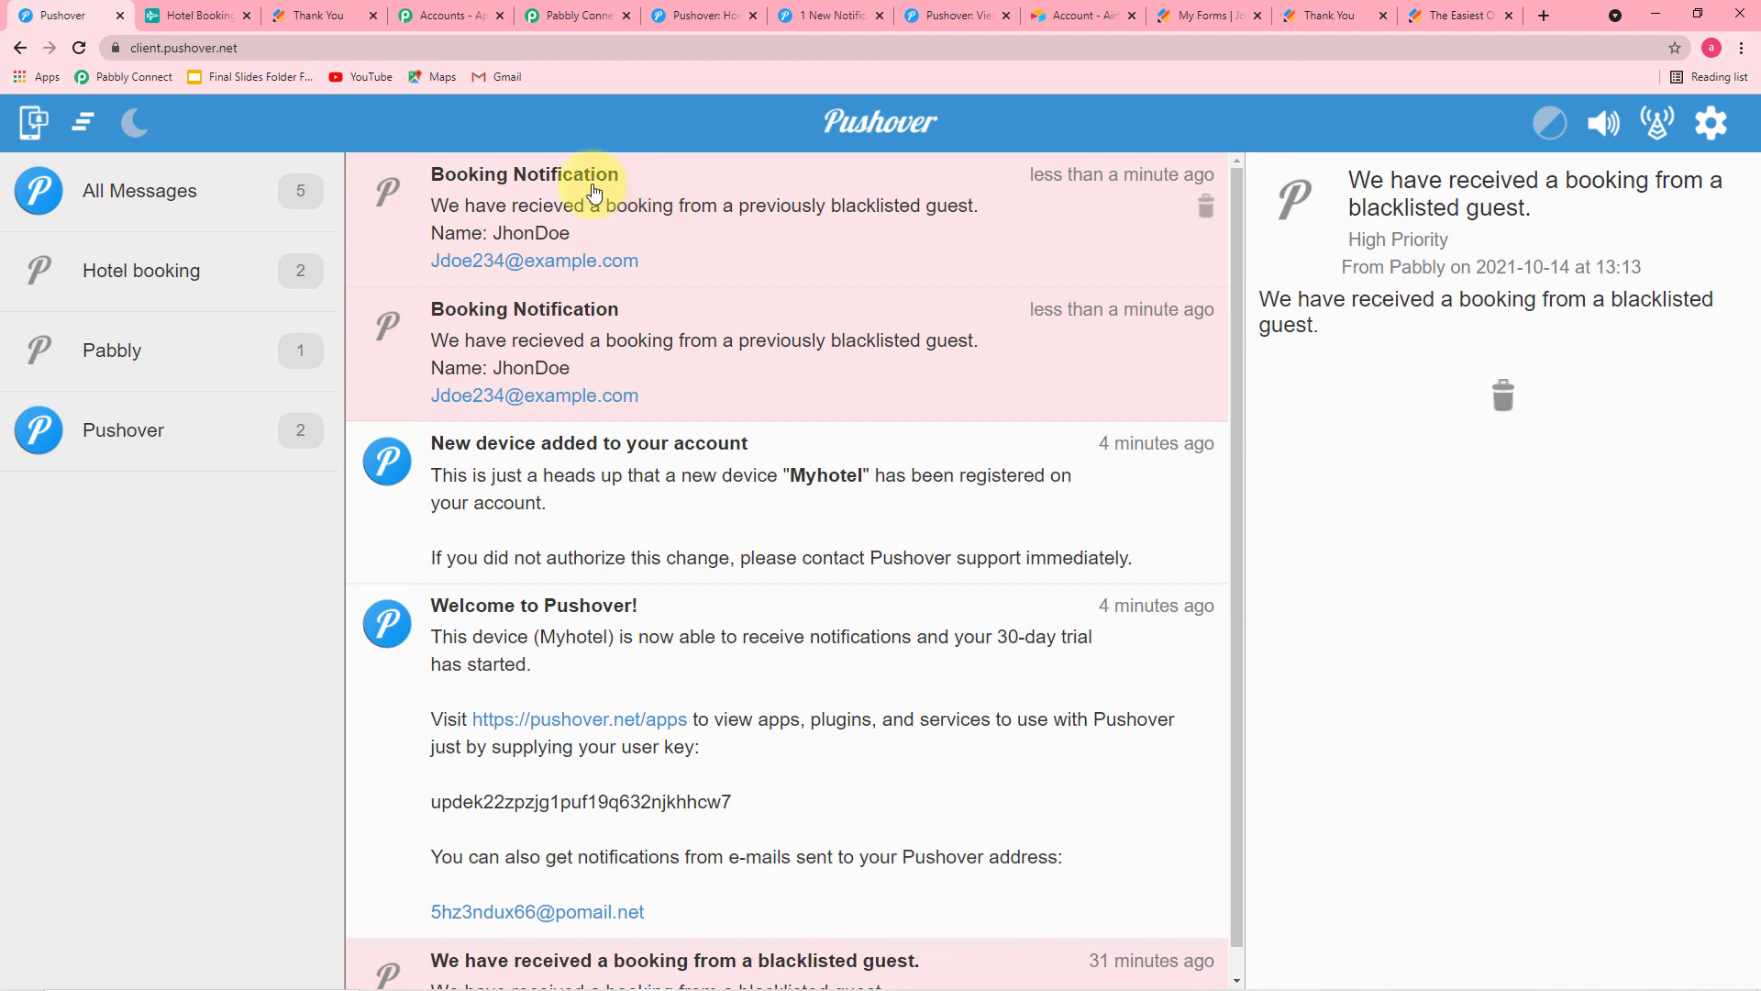
click(569, 19)
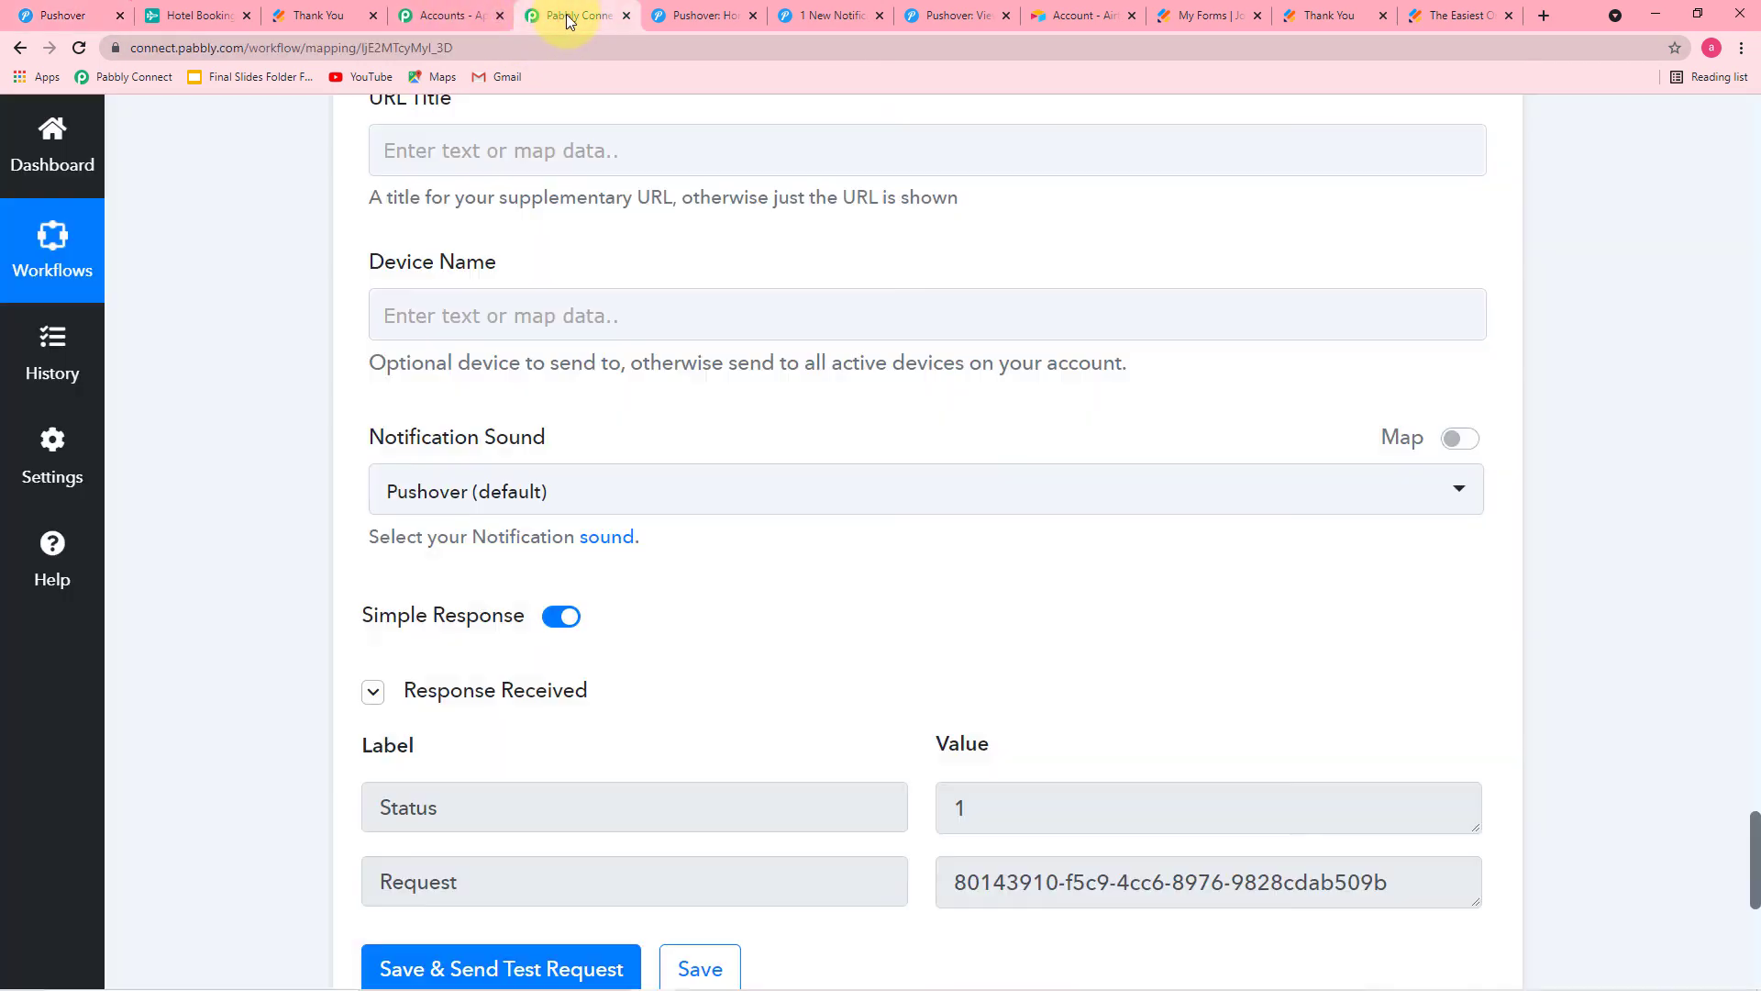
Examine the JotForm New Response trigger at the workflow's start, including its webhook URL and captured booking response.
scroll(382, 366, up, 9)
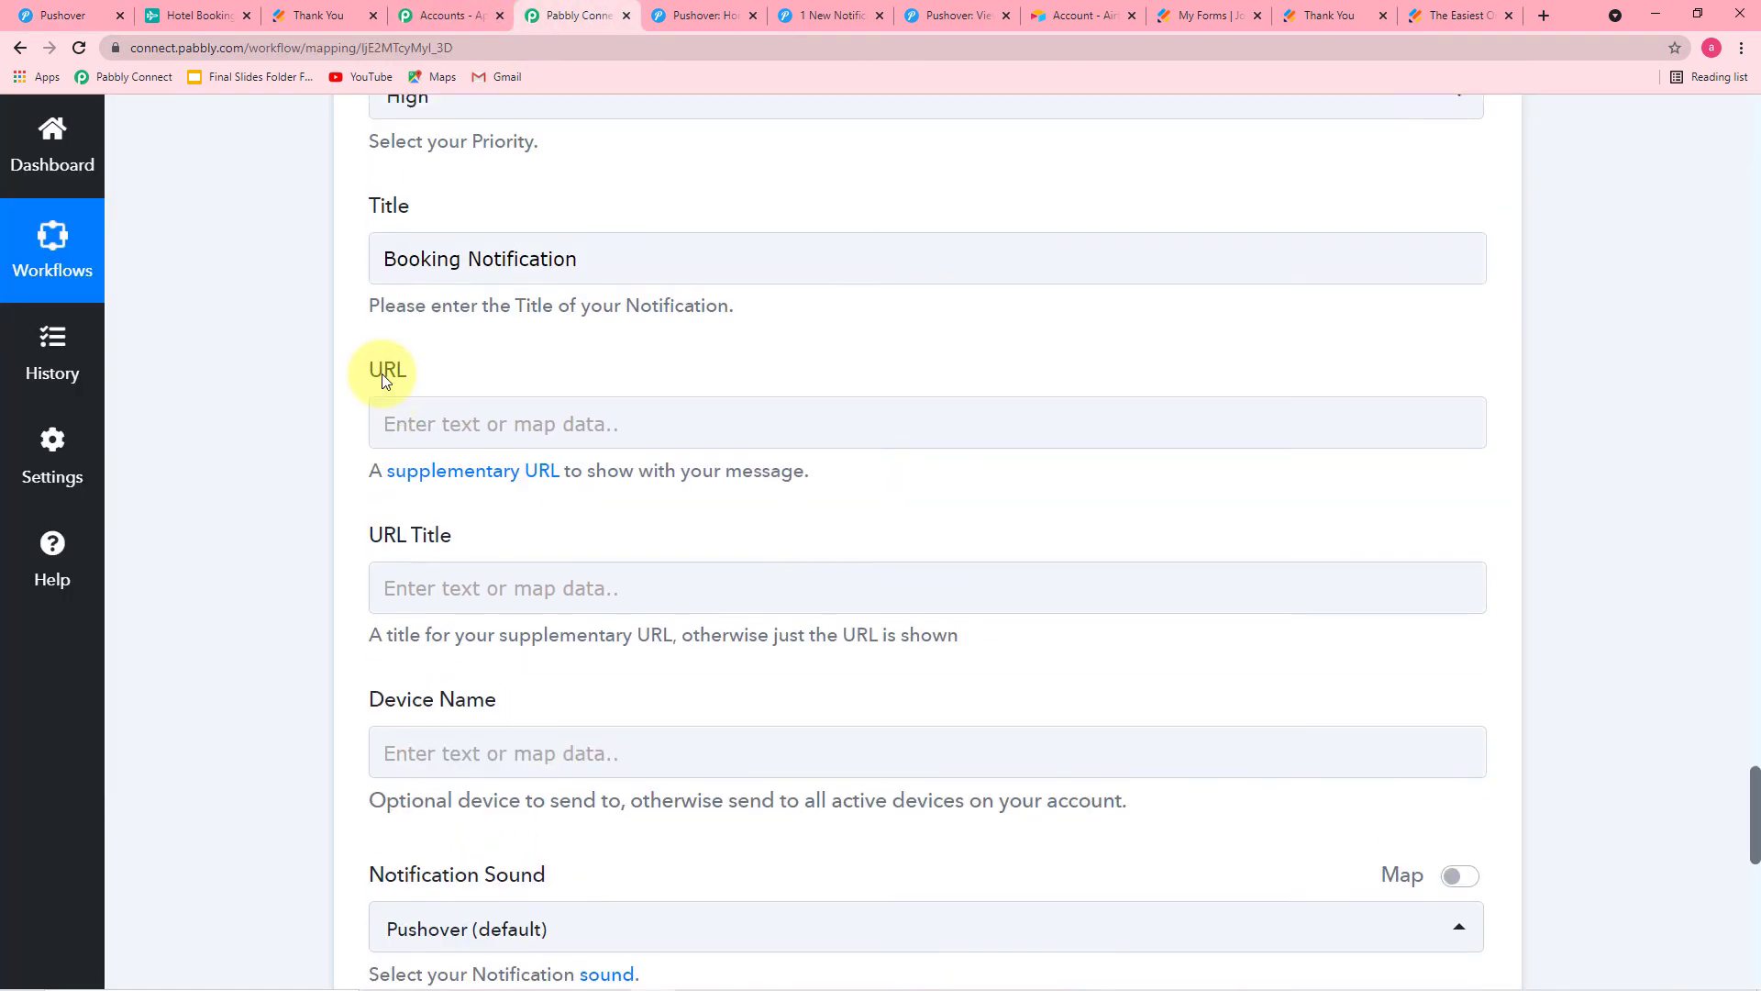
scroll(382, 376, up, 15)
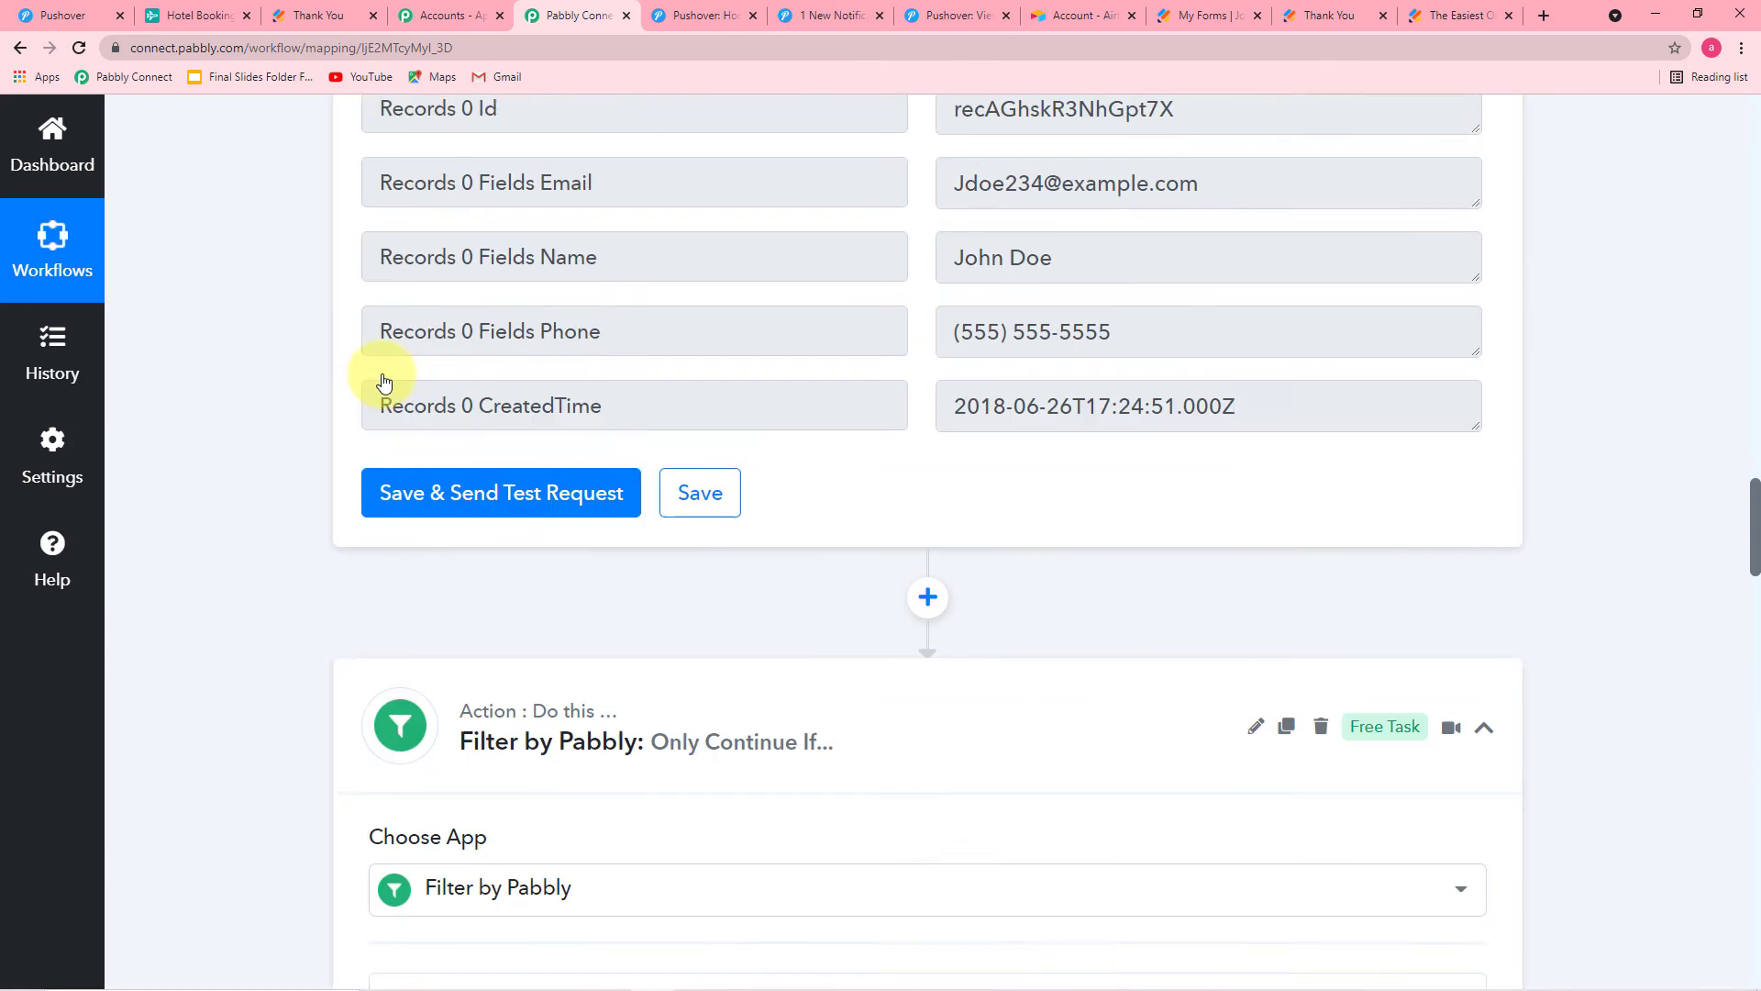
scroll(383, 381, up, 15)
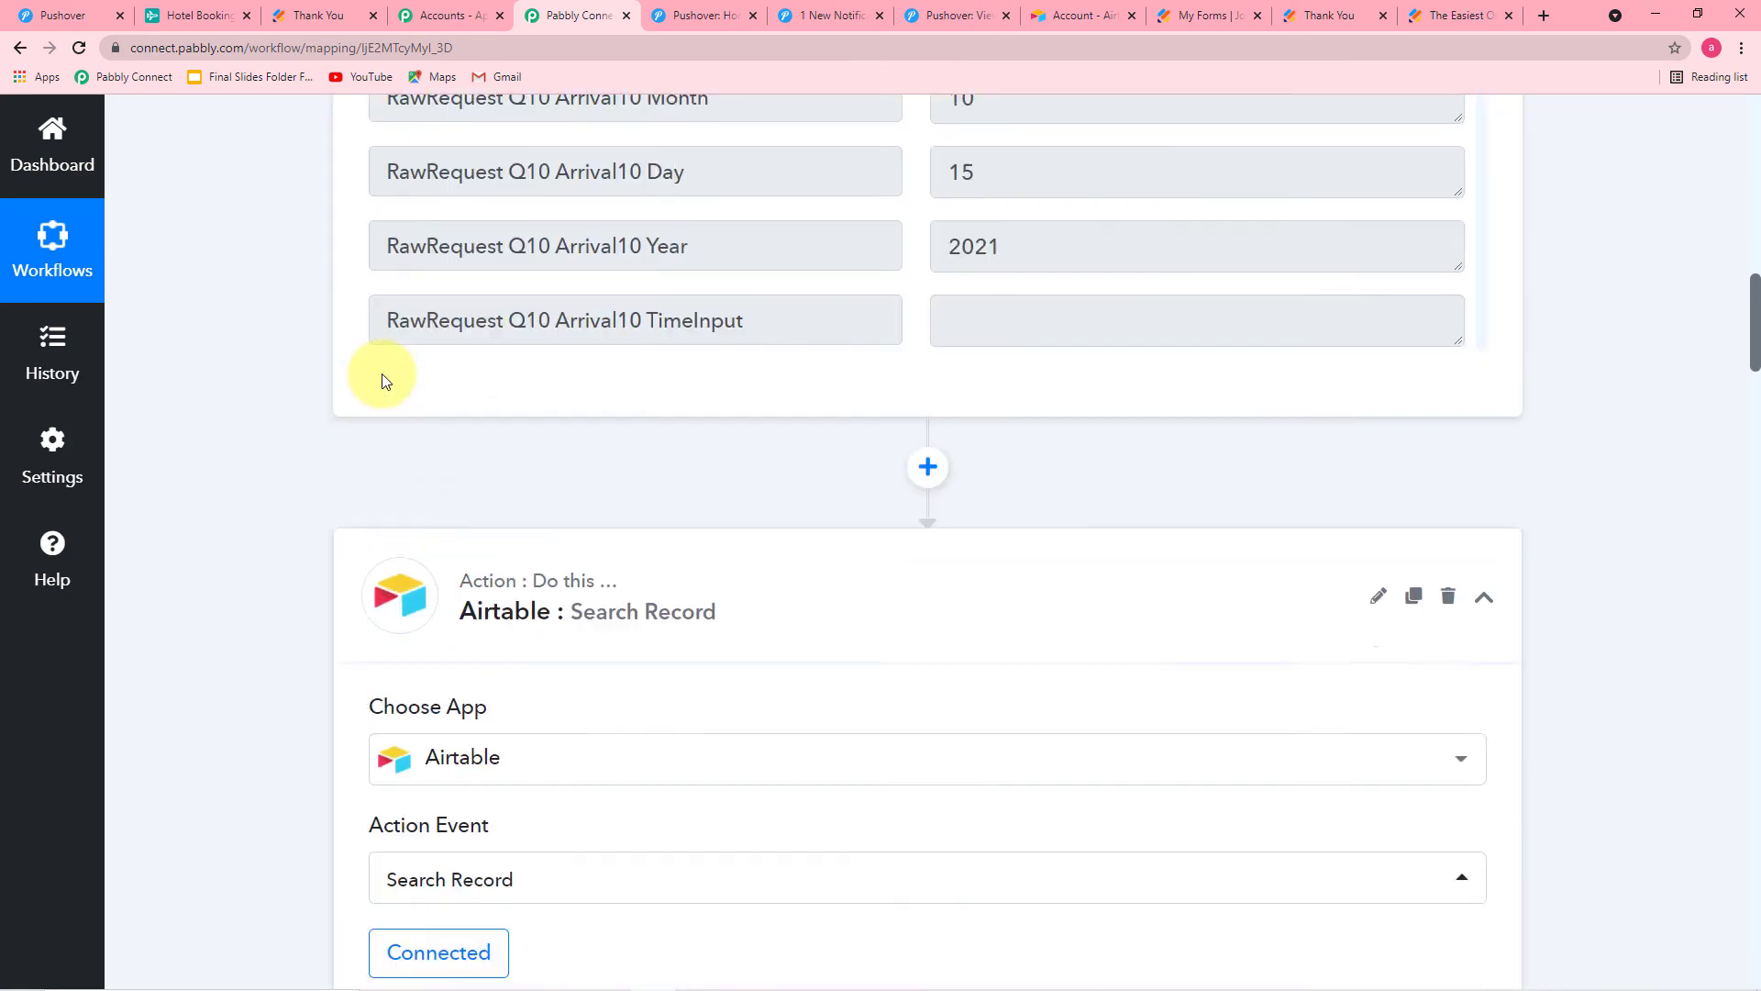
scroll(381, 373, up, 10)
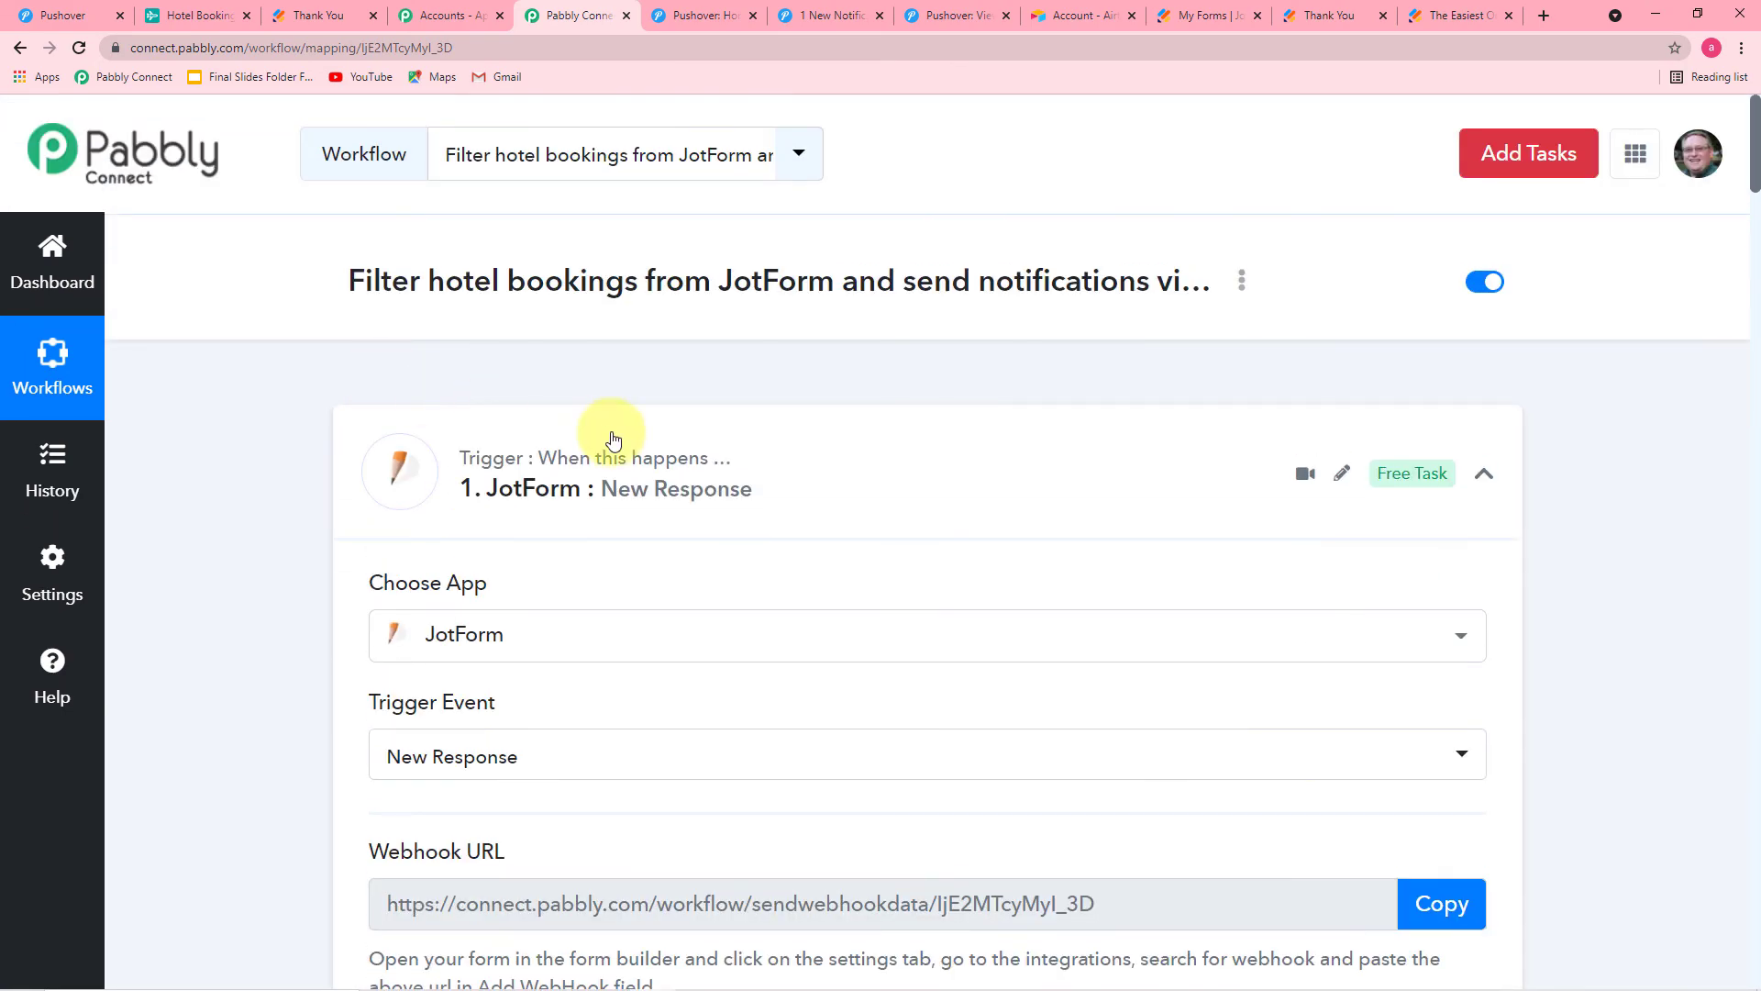
scroll(220, 458, down, 1)
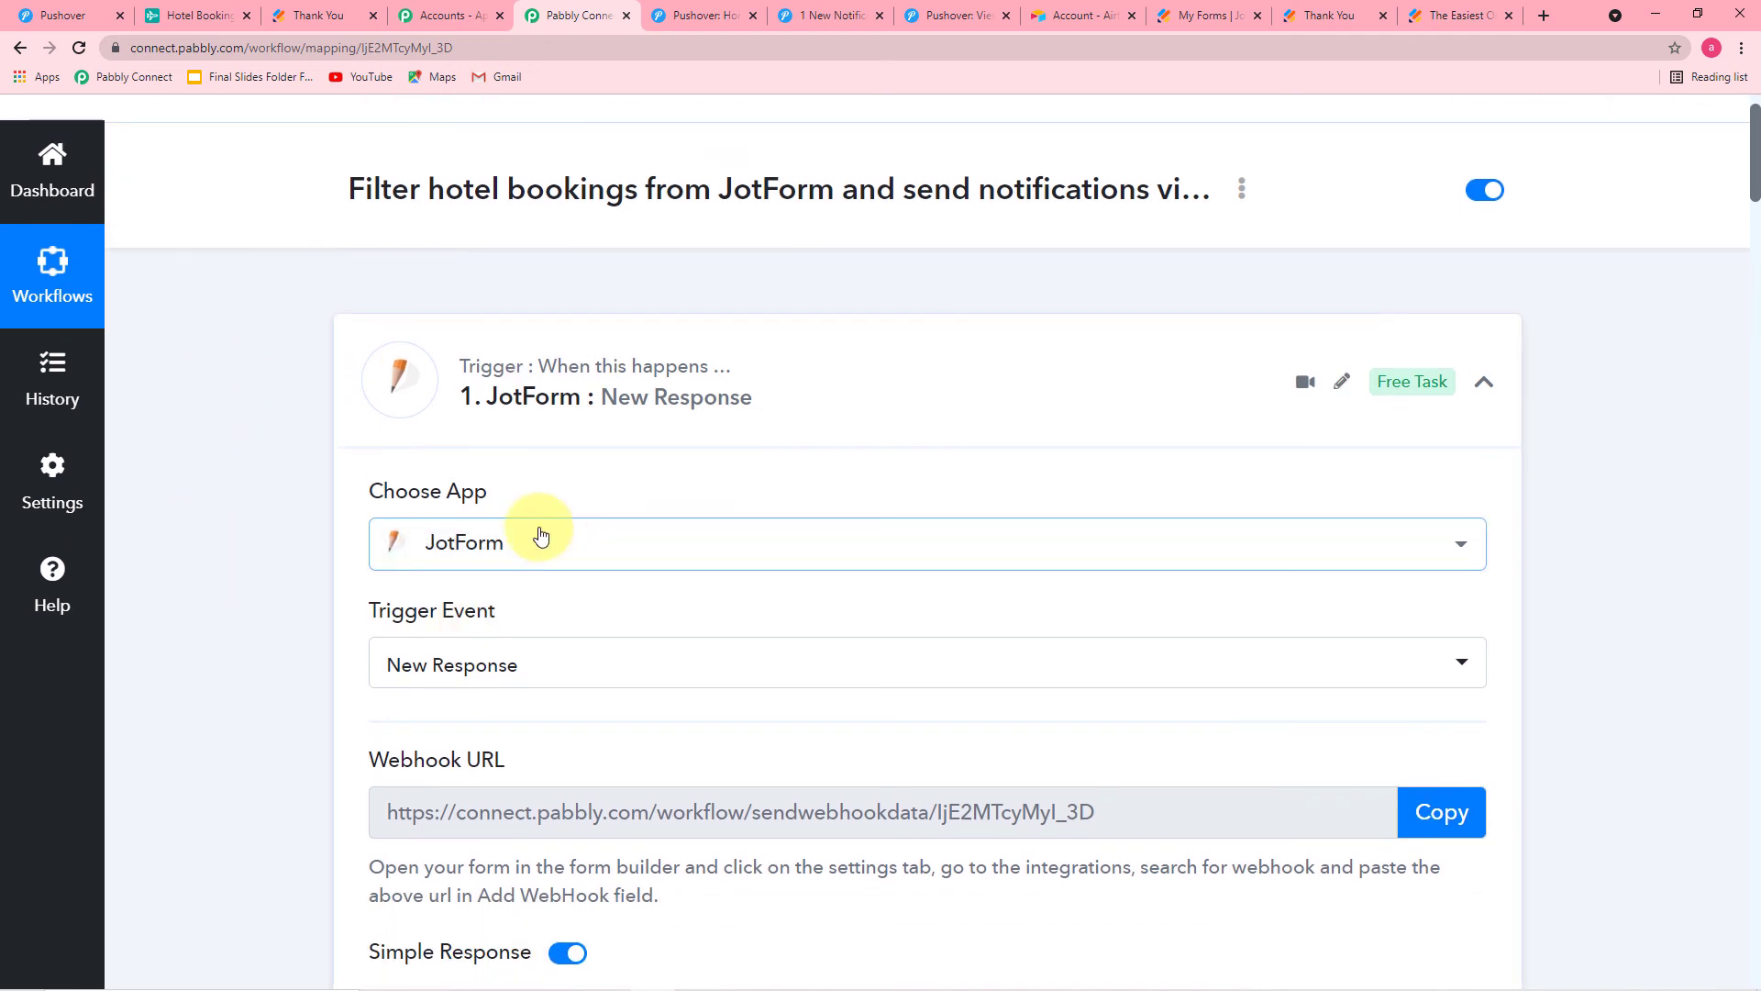
scroll(321, 611, down, 2)
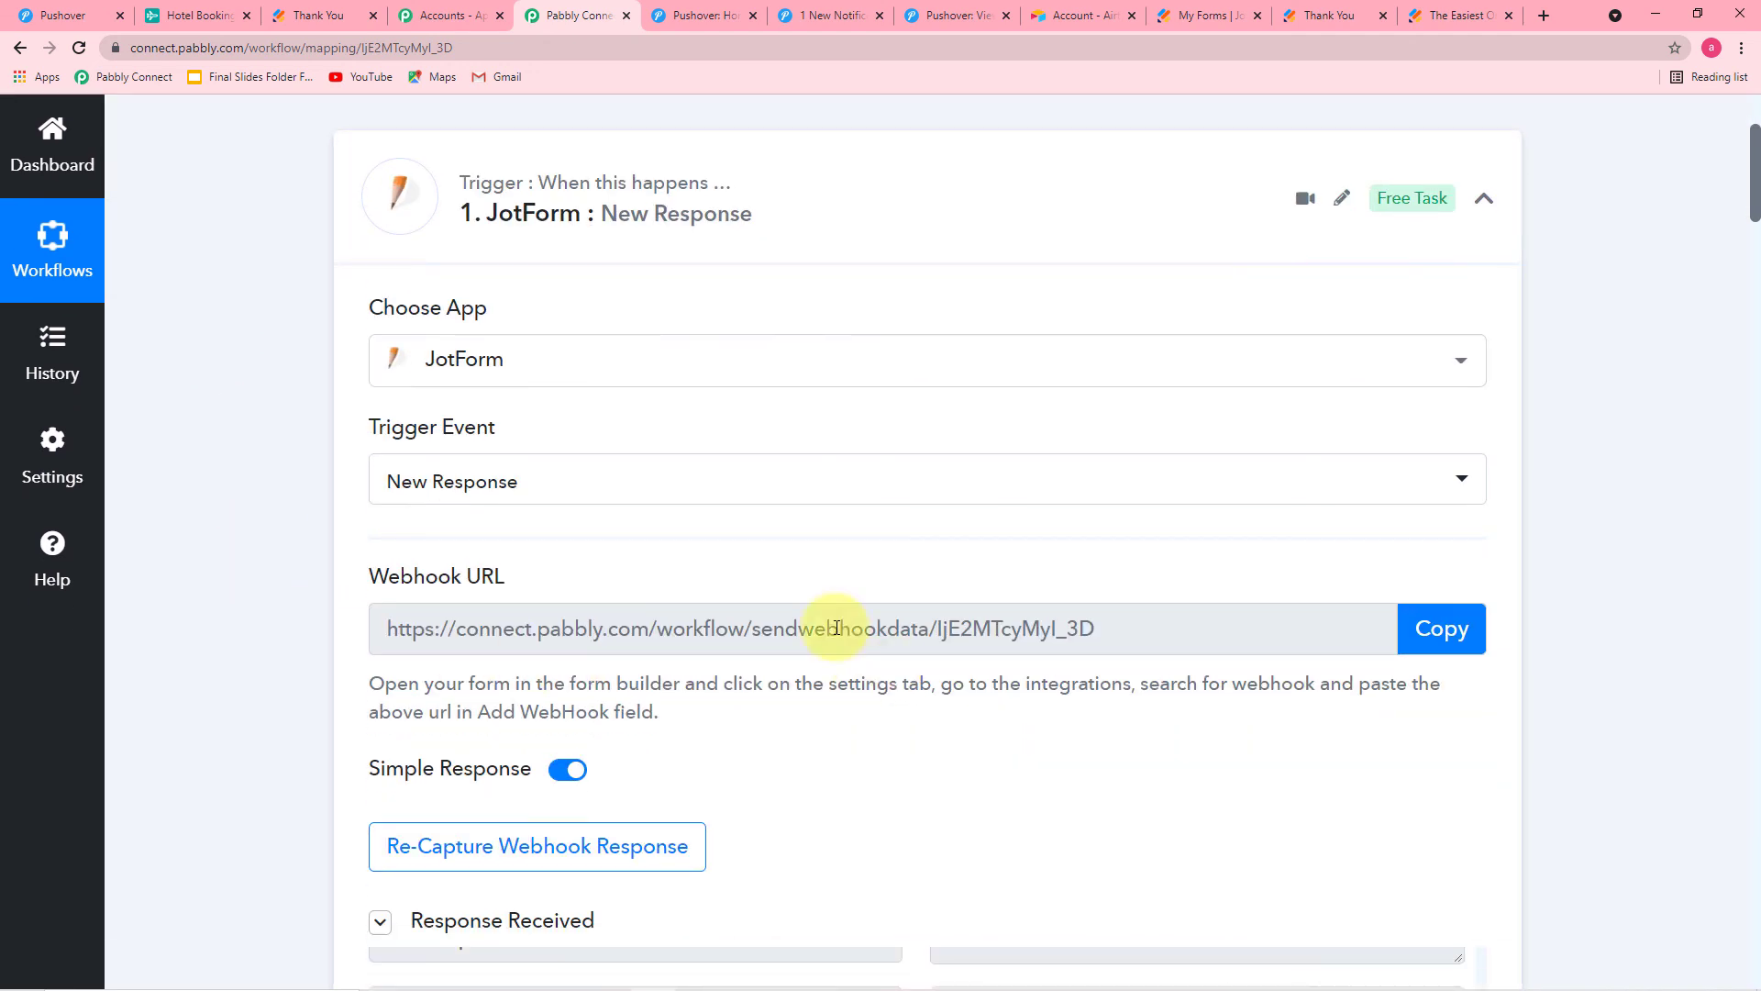
scroll(1009, 761, down, 1)
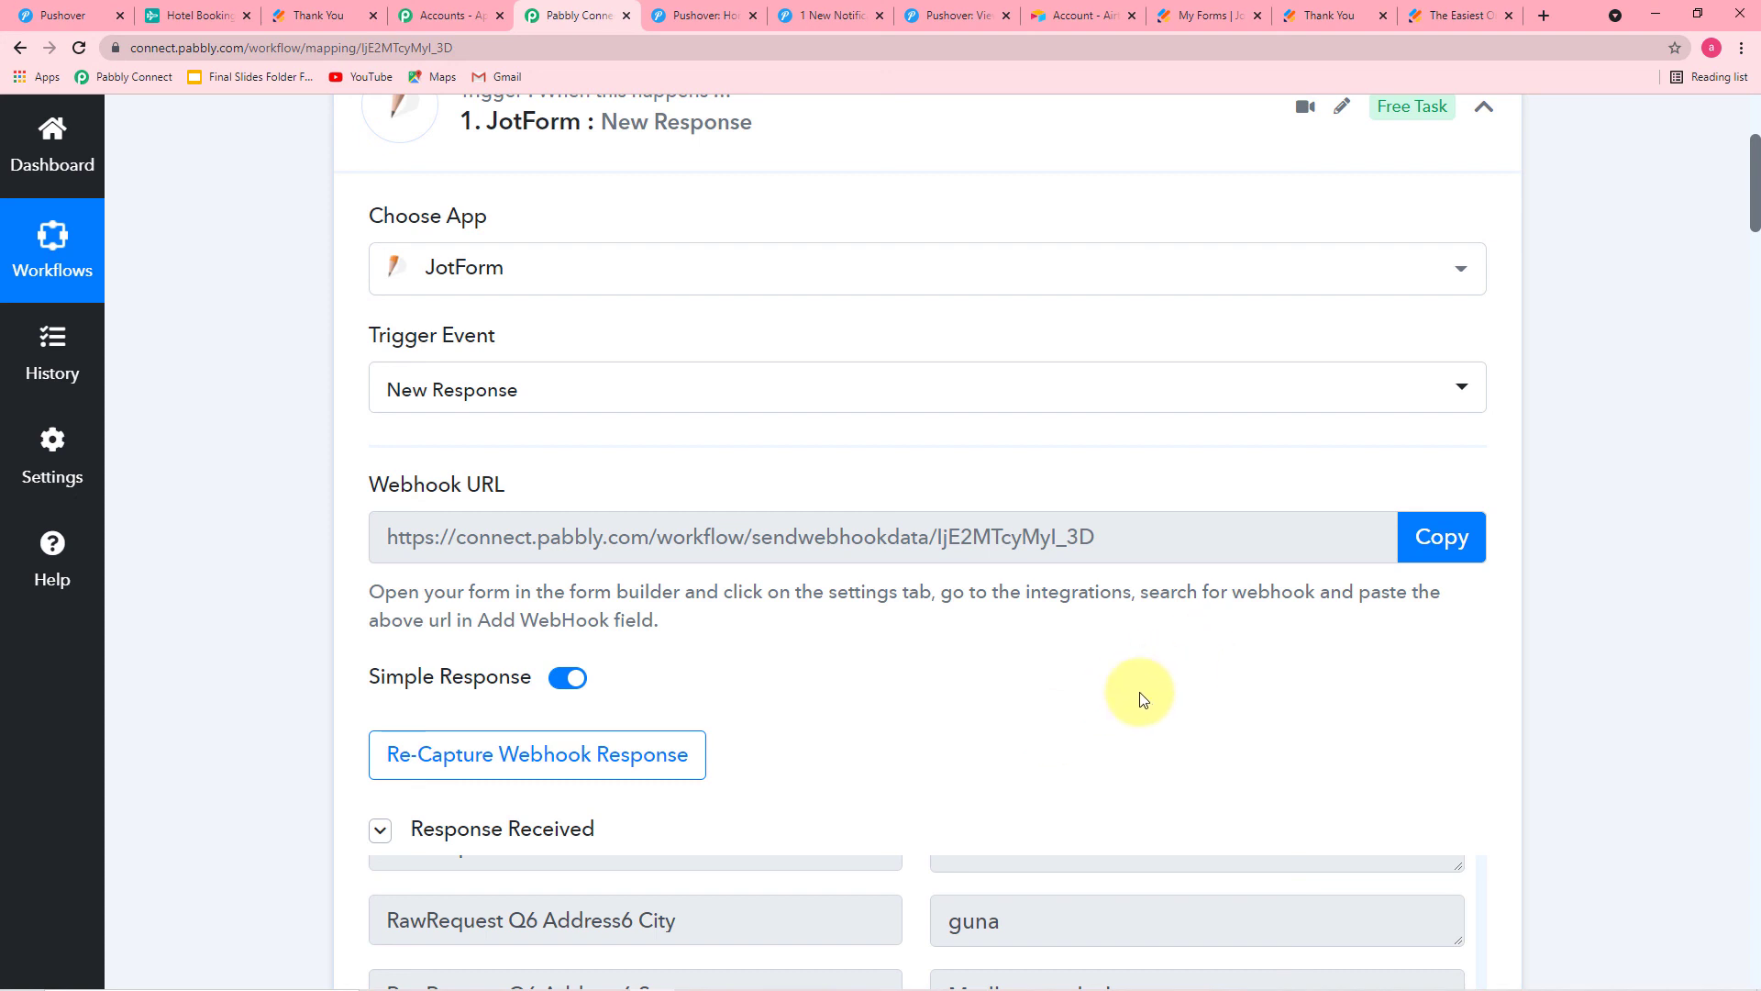
scroll(1196, 659, down, 3)
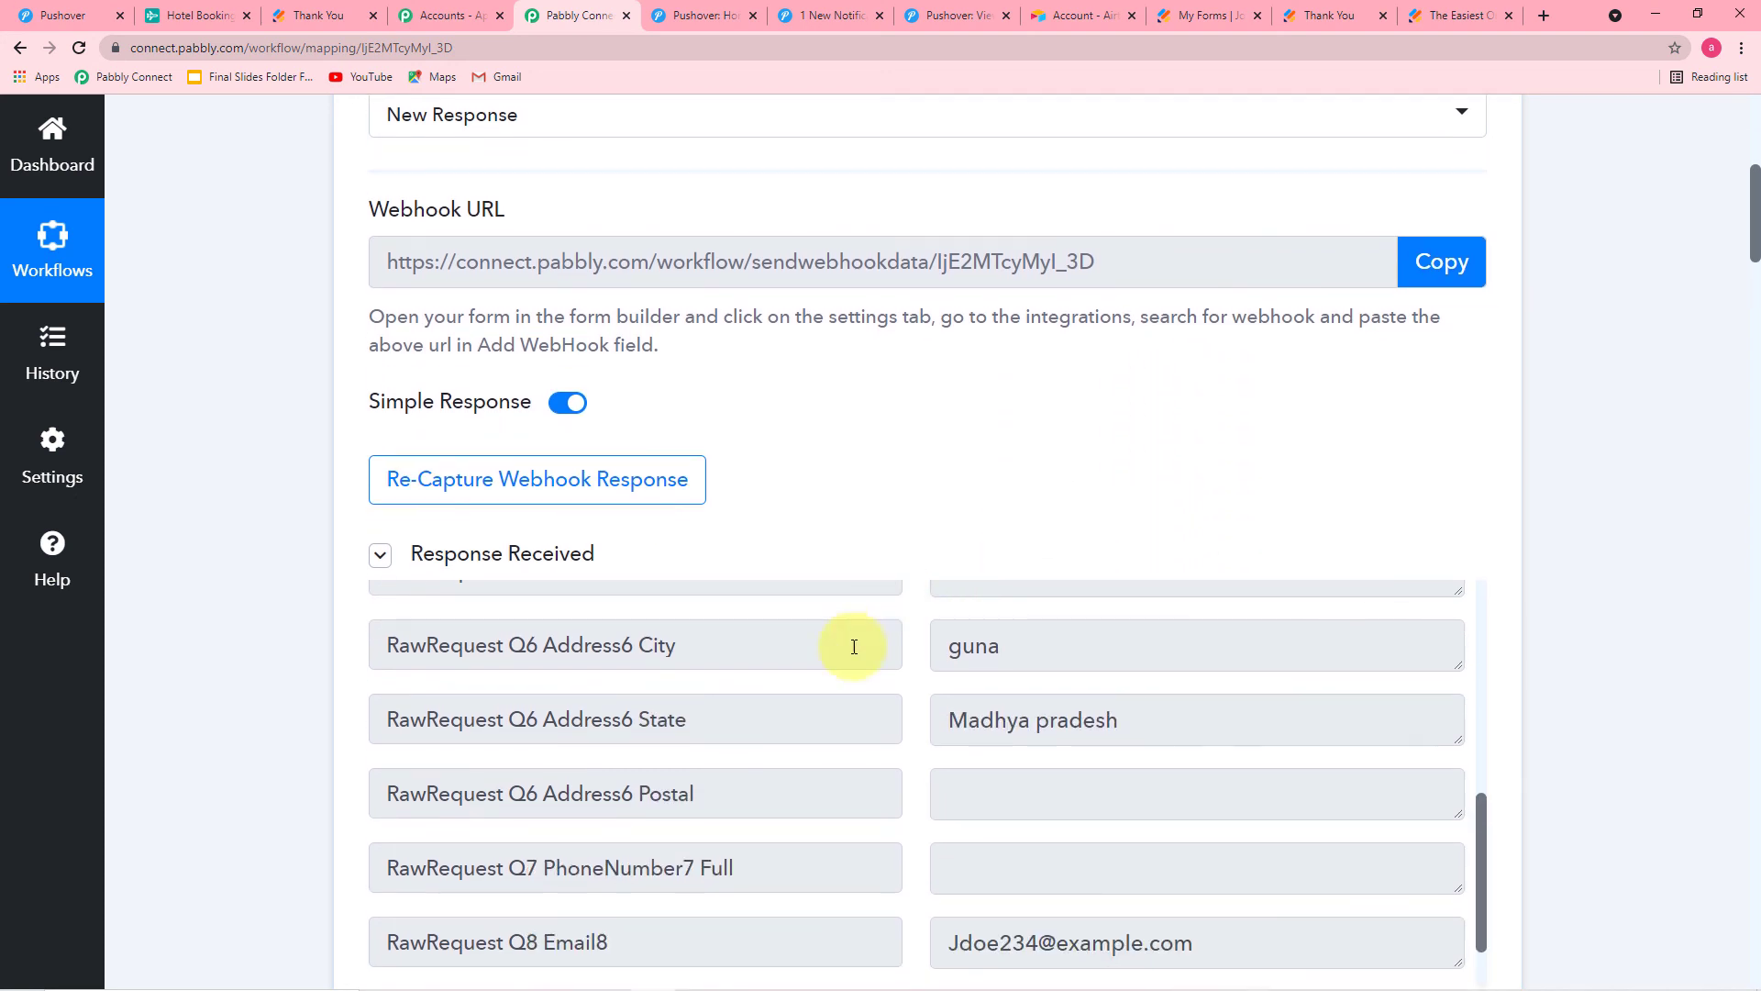
scroll(826, 660, down, 1)
scroll(808, 685, down, 1)
scroll(241, 624, down, 5)
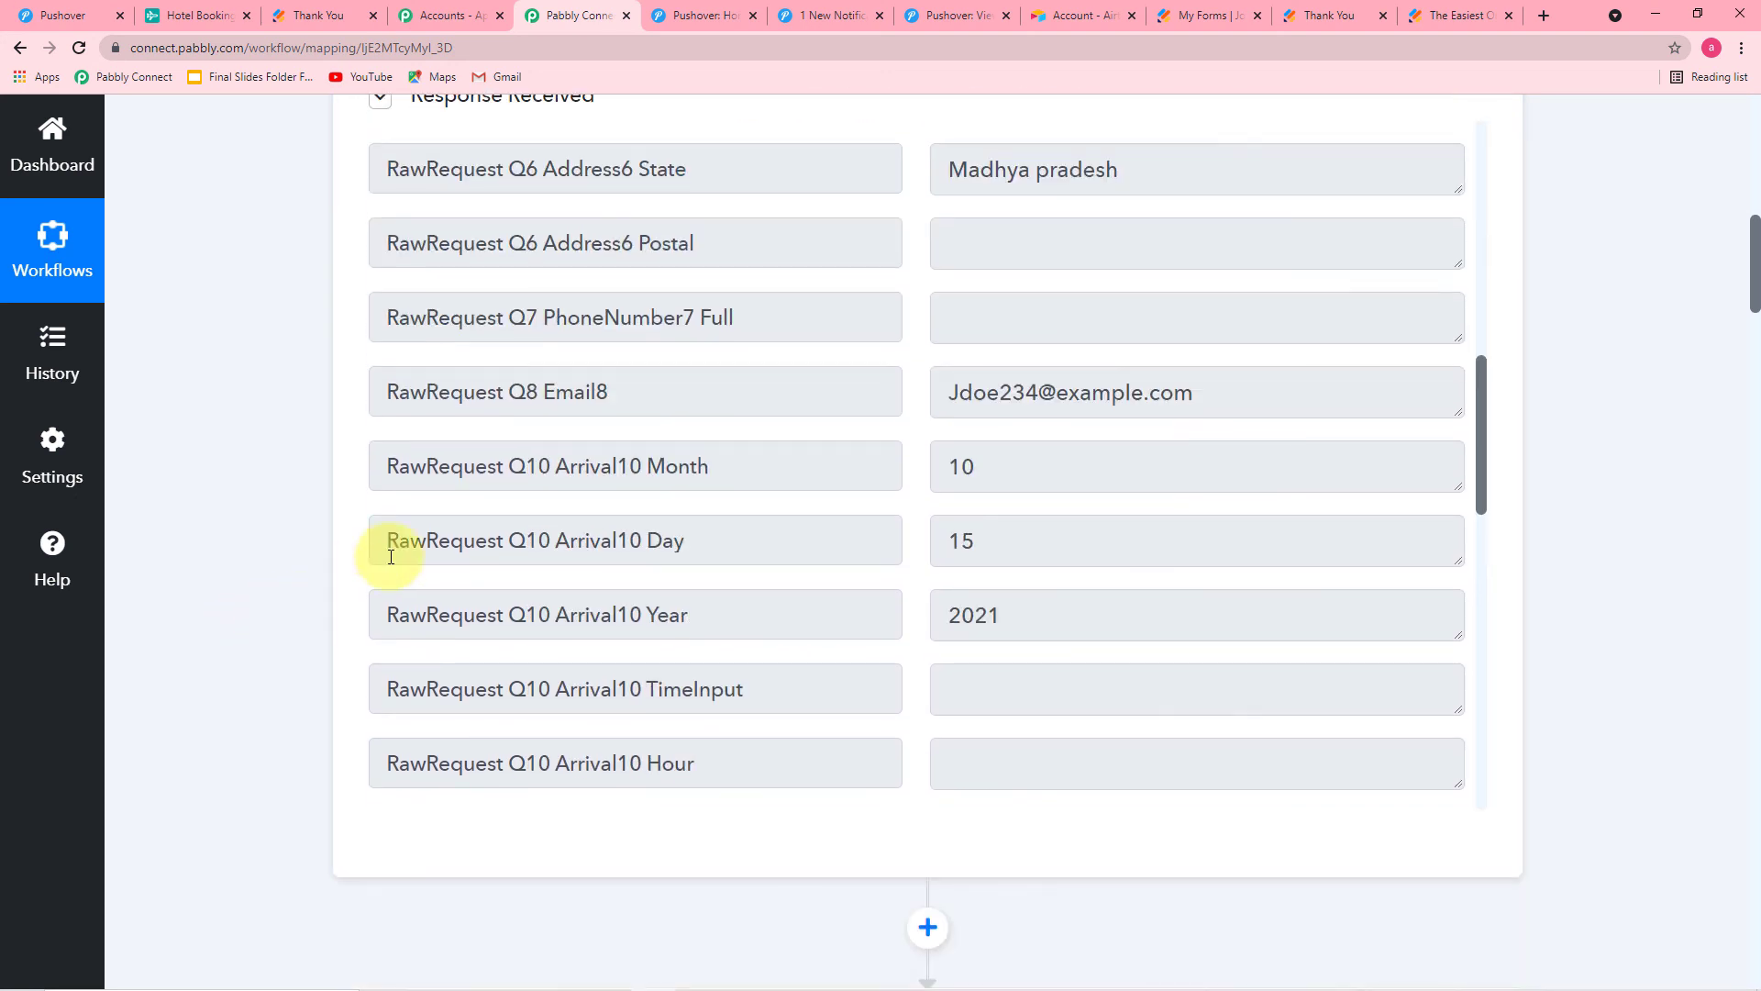
scroll(444, 562, down, 2)
scroll(444, 561, down, 3)
scroll(237, 543, down, 6)
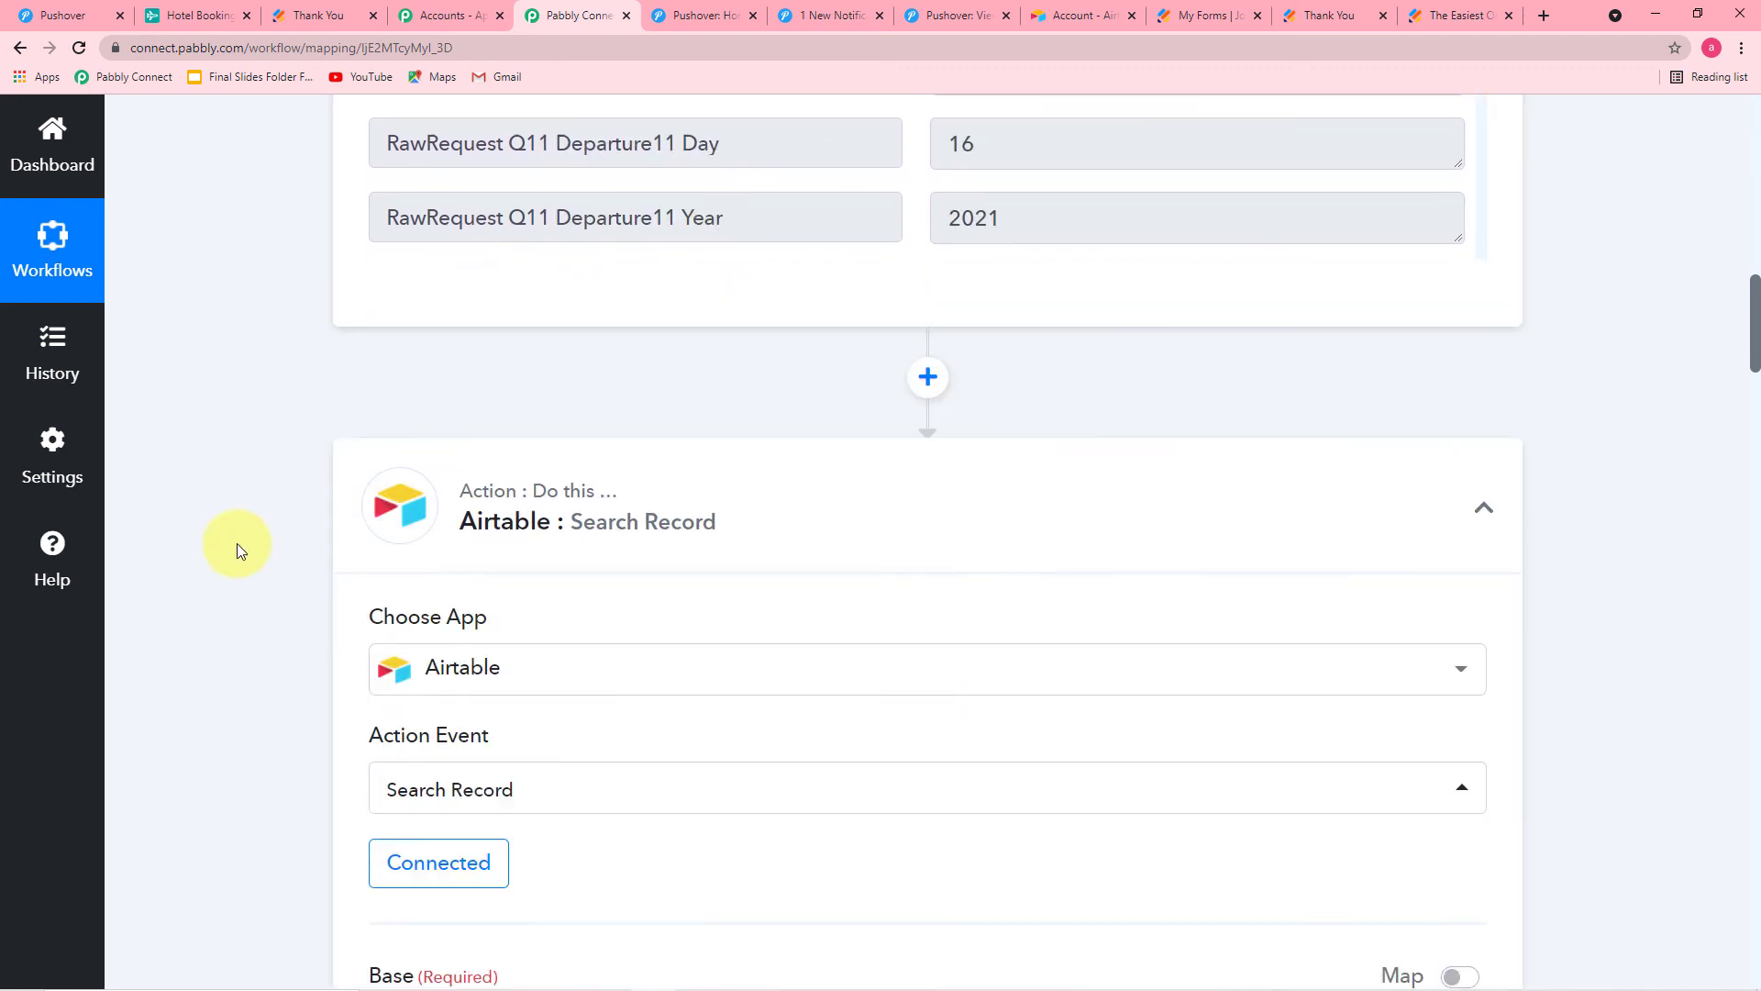
scroll(578, 559, down, 1)
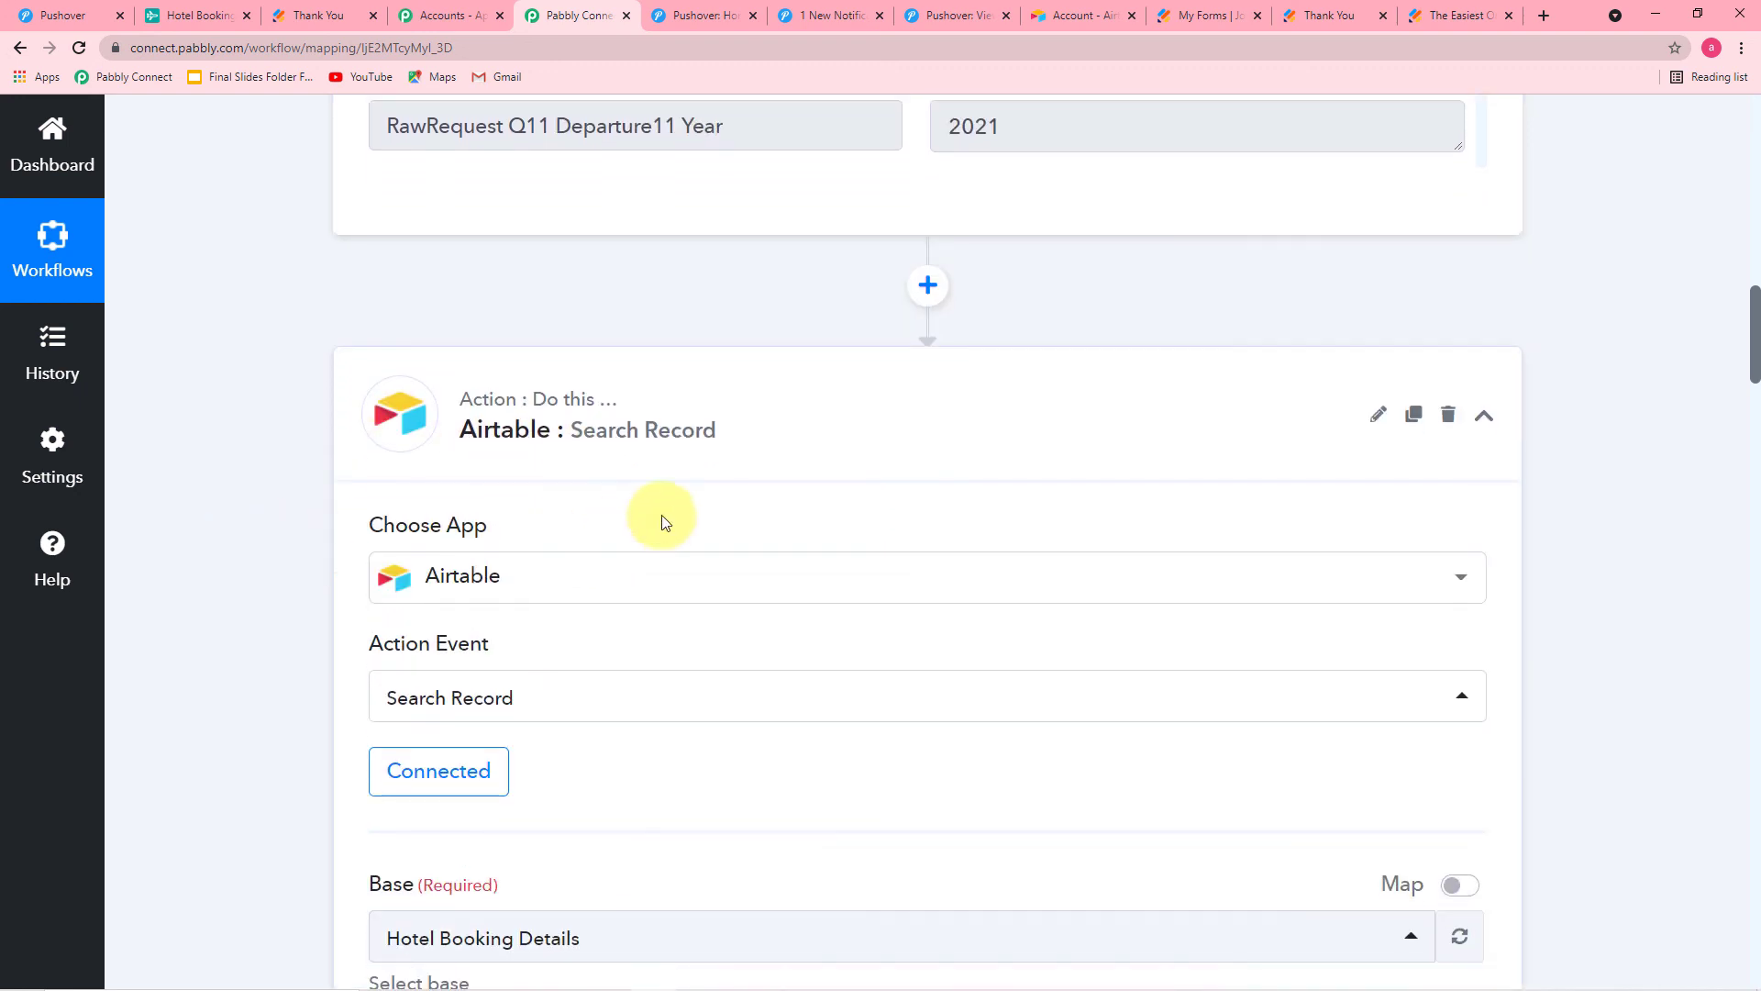
scroll(787, 381, up, 5)
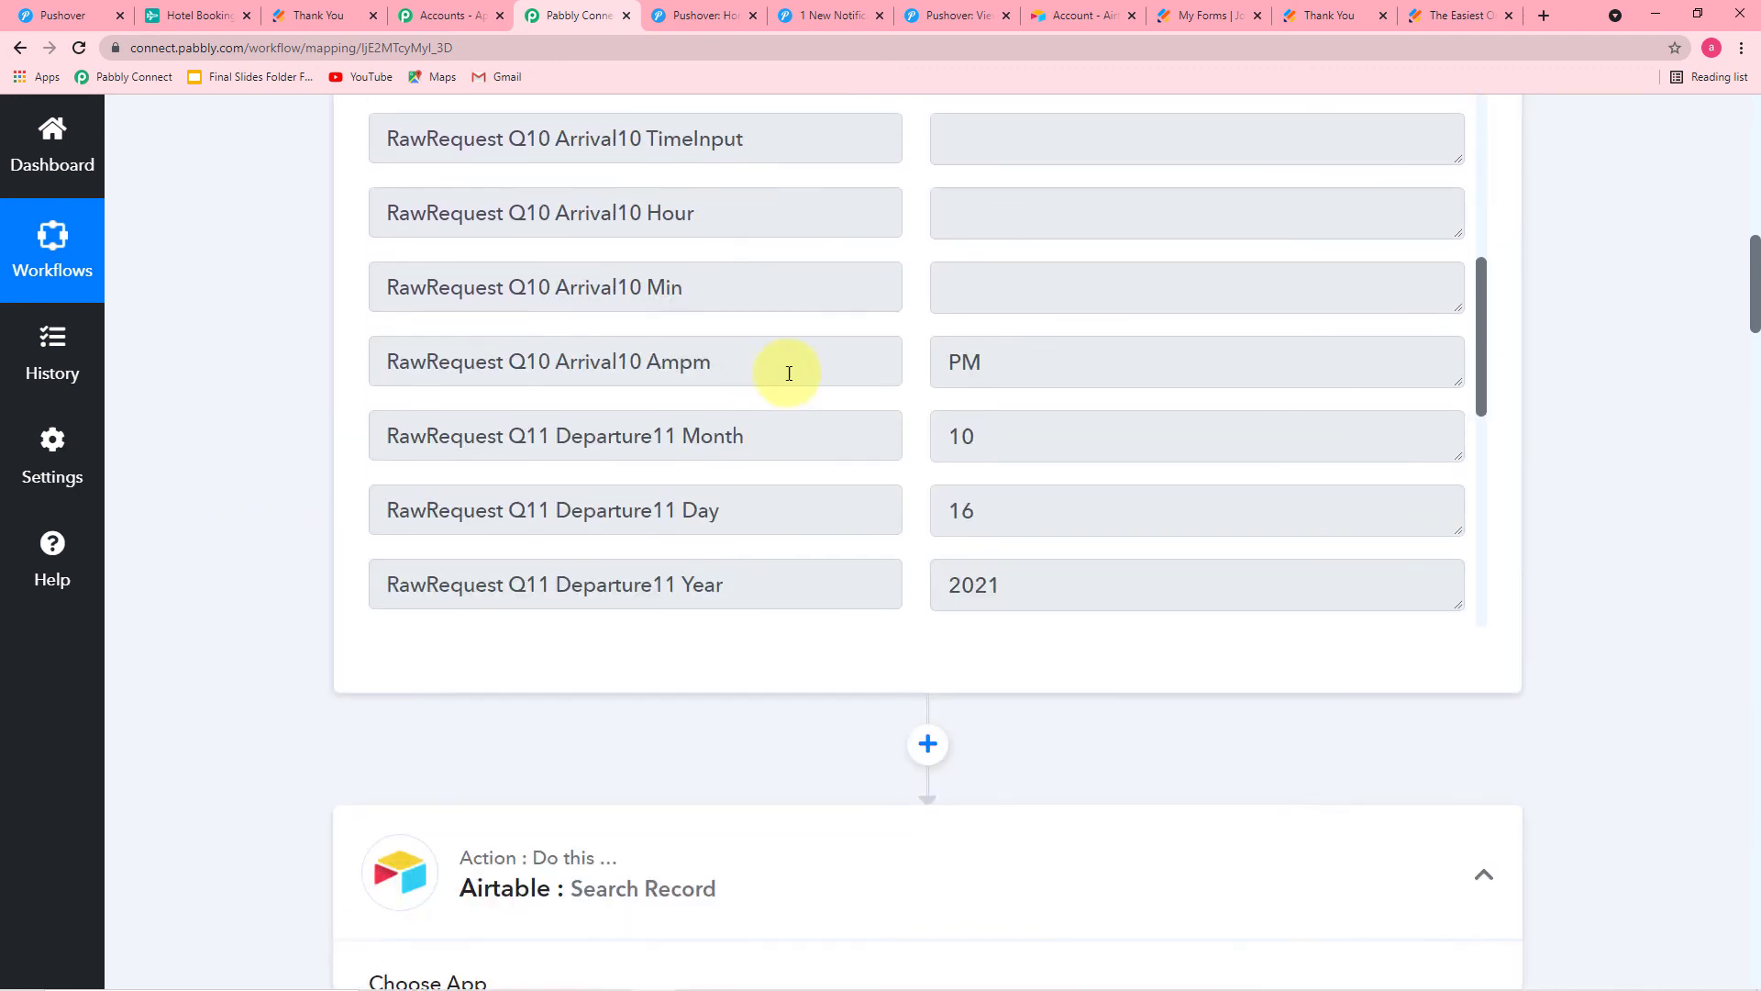
Examine the Airtable Search Record action's base, table, search field, mapped email value and received record.
scroll(271, 511, down, 12)
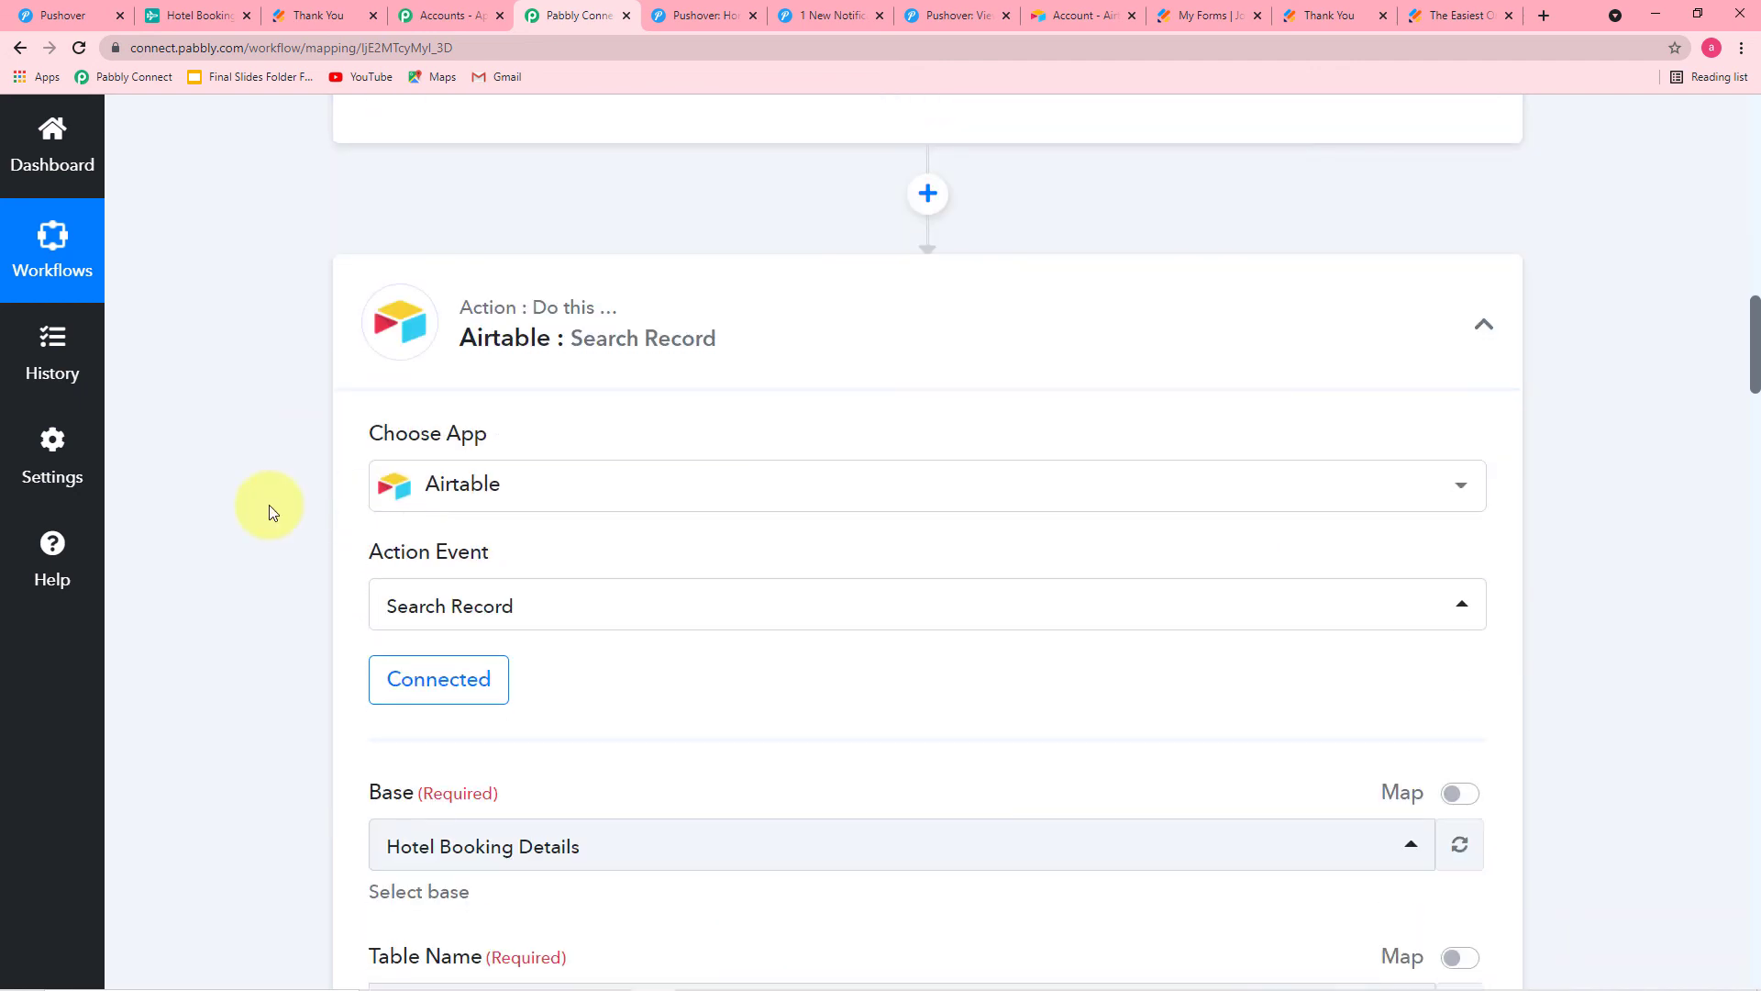
scroll(270, 511, down, 4)
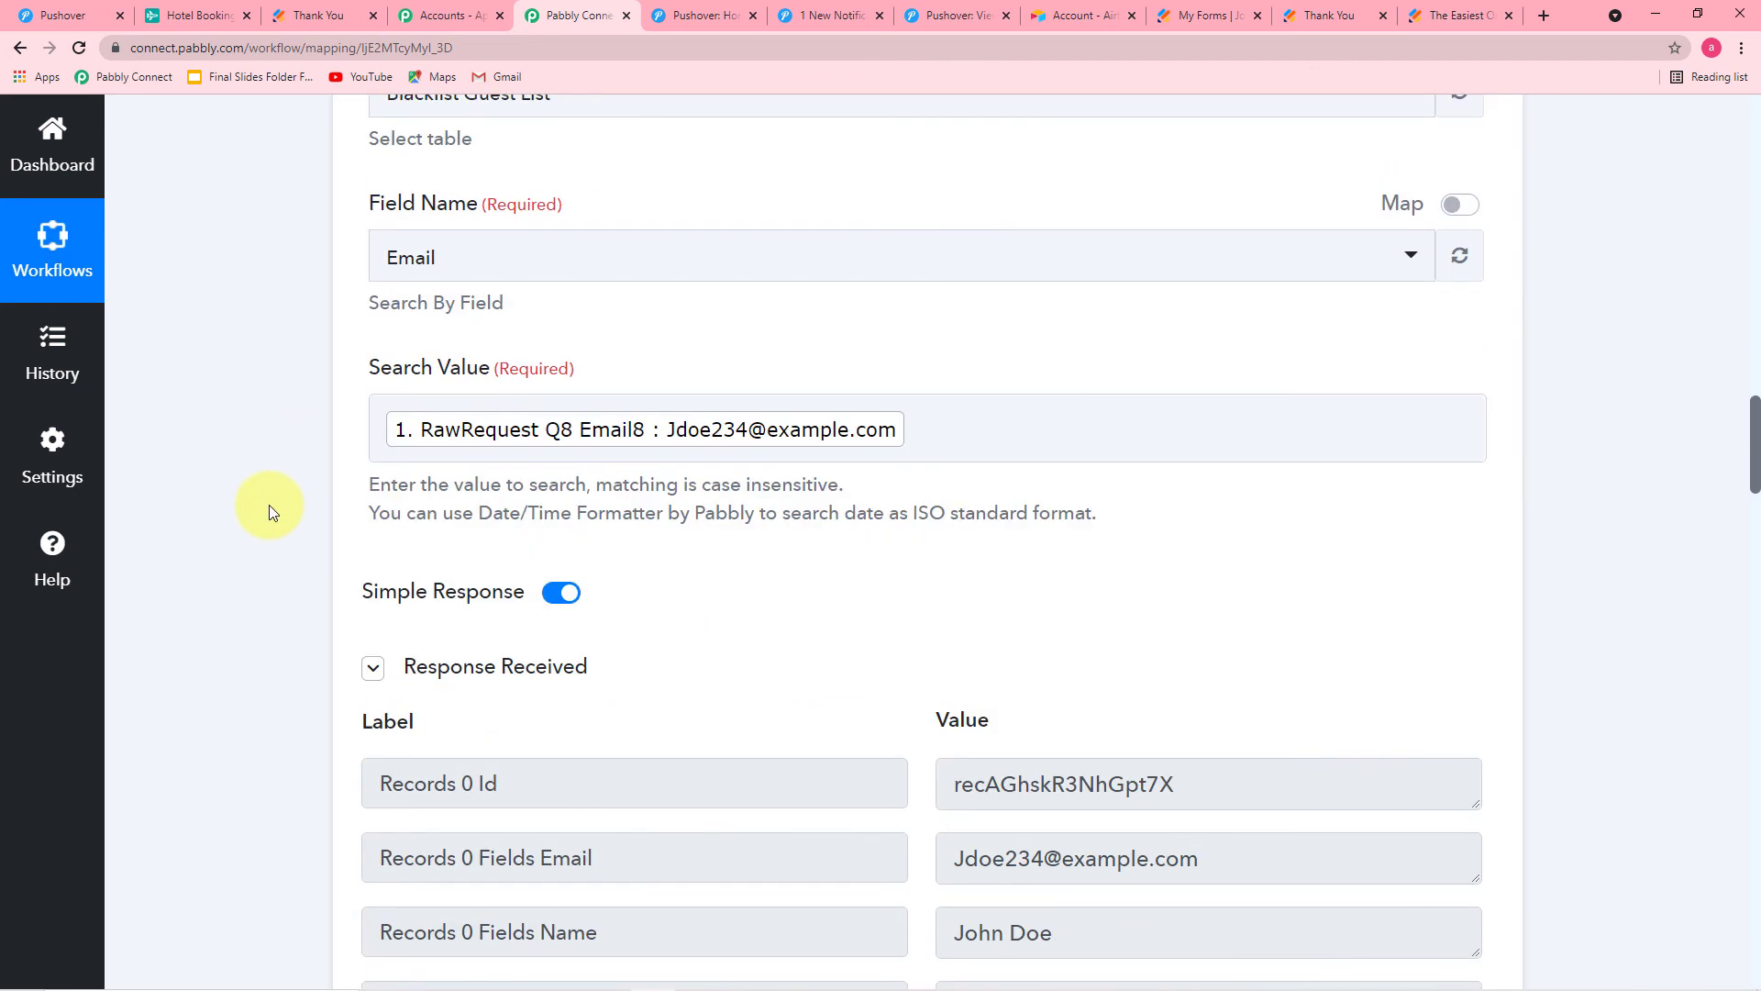
scroll(269, 512, down, 1)
scroll(268, 504, down, 2)
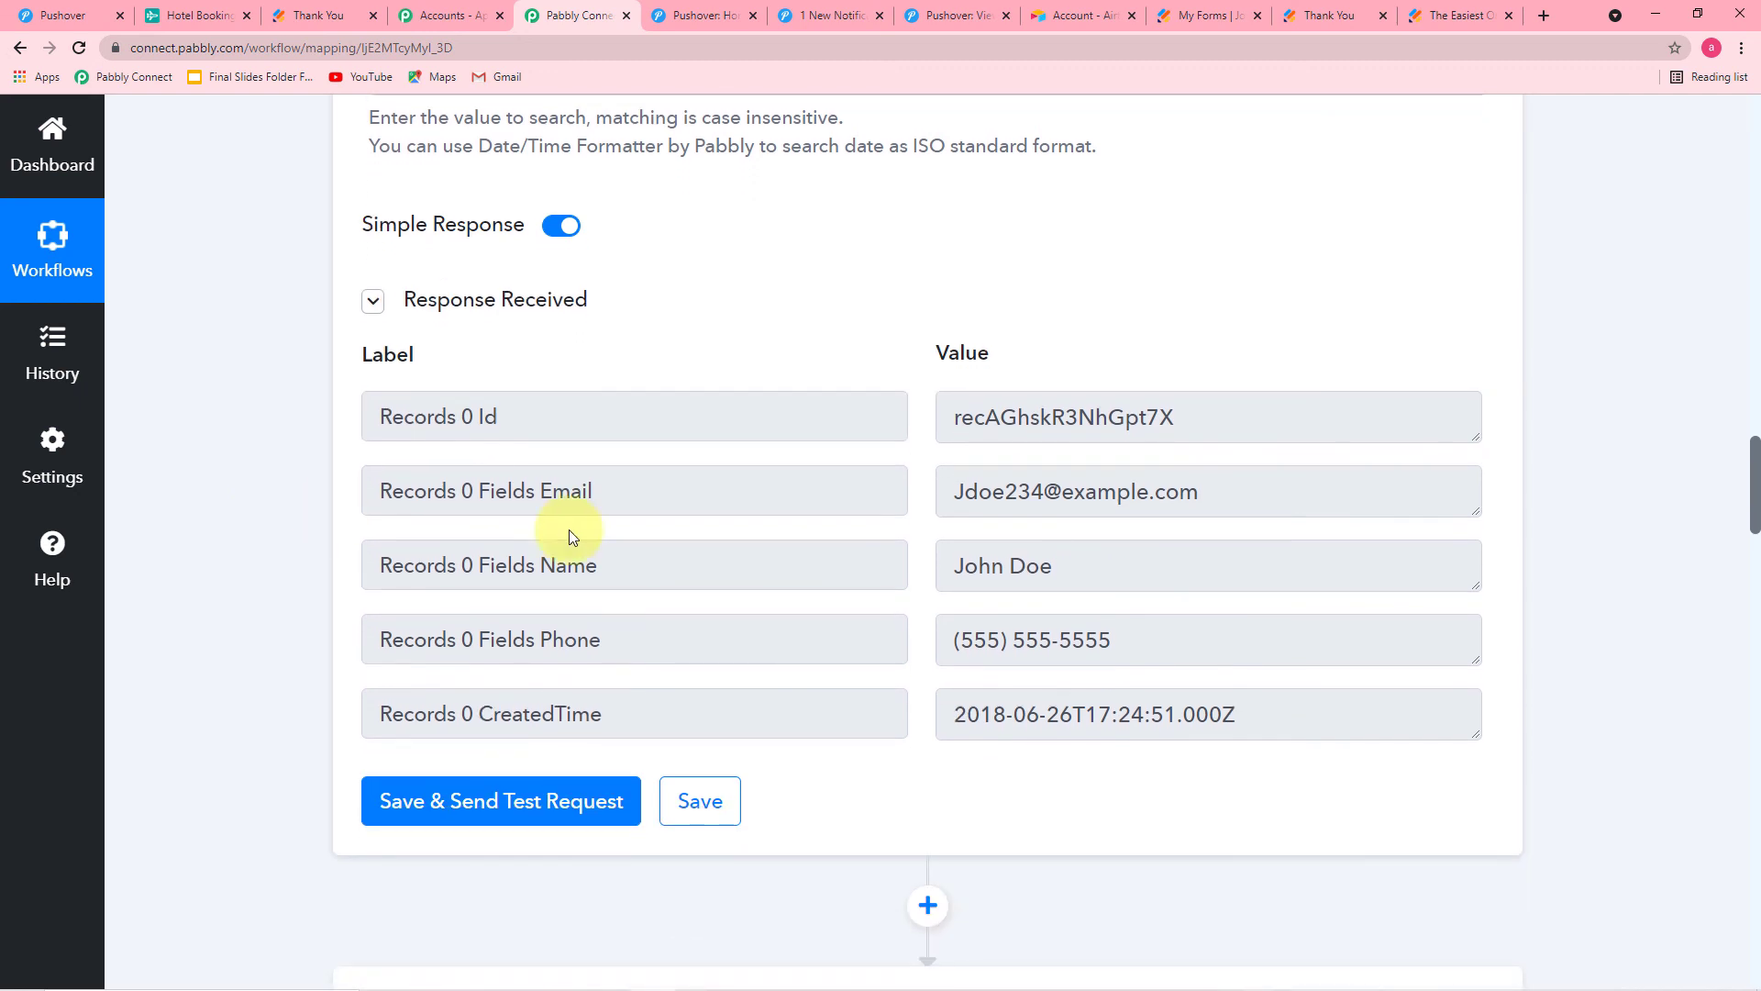
scroll(818, 563, down, 5)
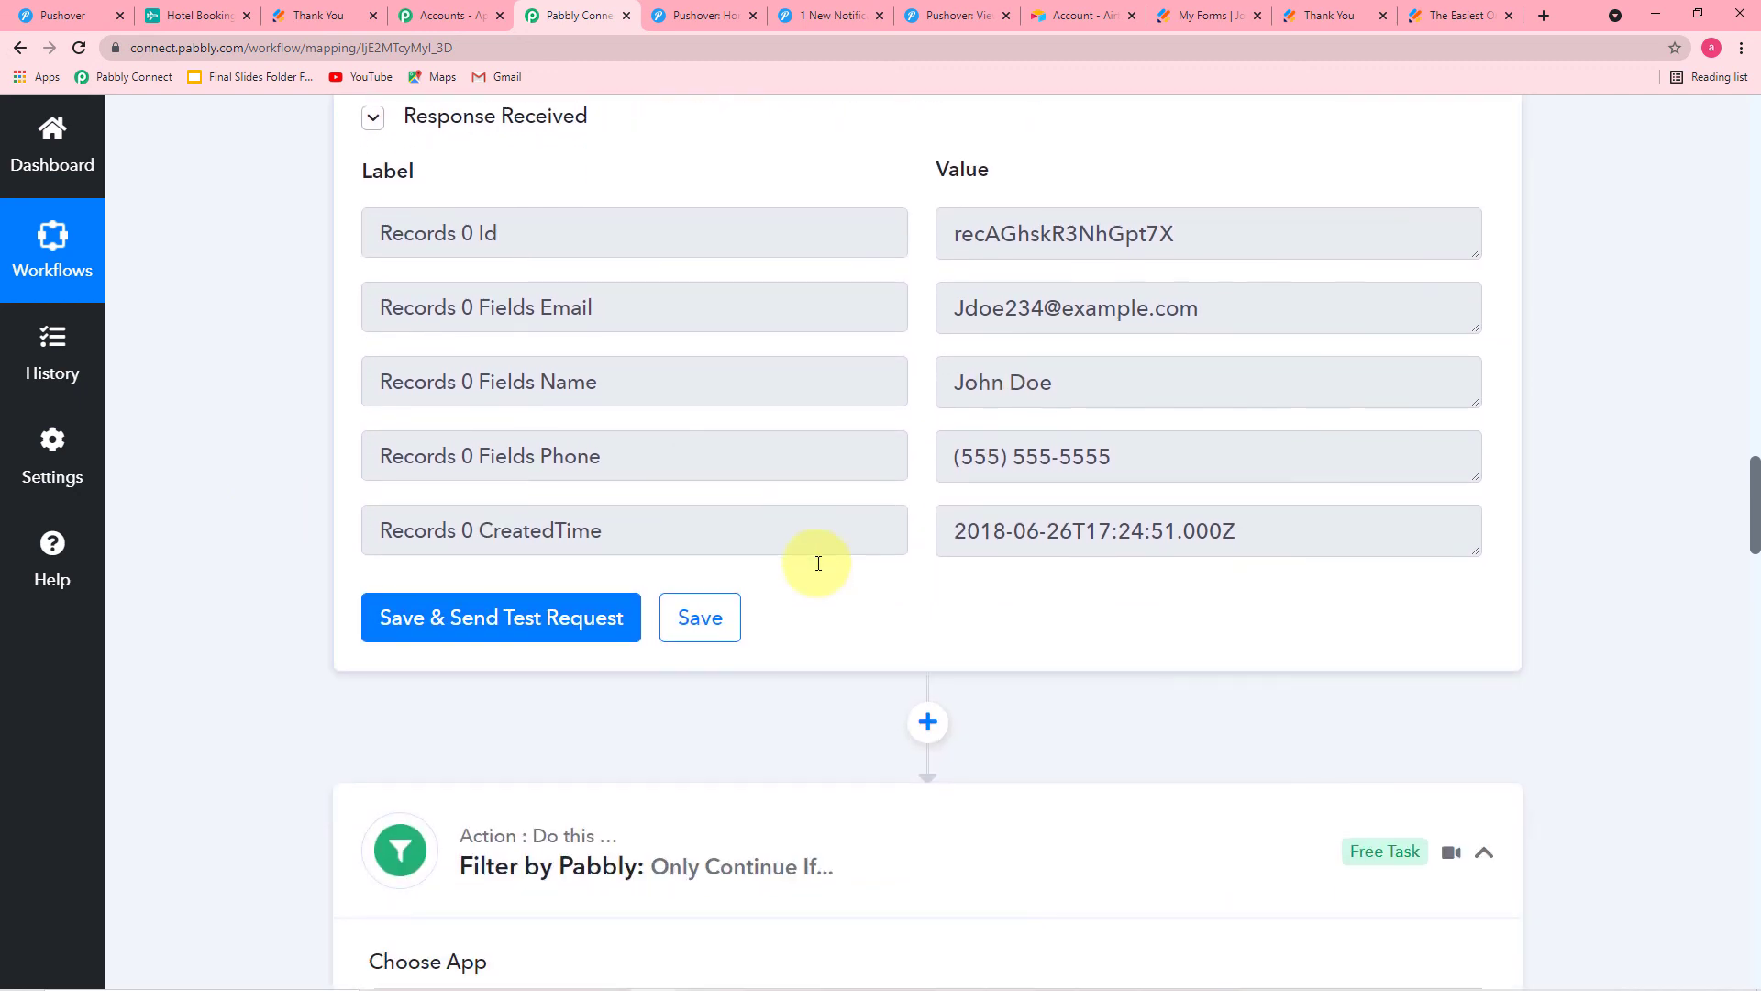
Examine the Filter by Pabbly condition comparing the booking email with the Airtable record's email, and its test response.
scroll(477, 596, down, 1)
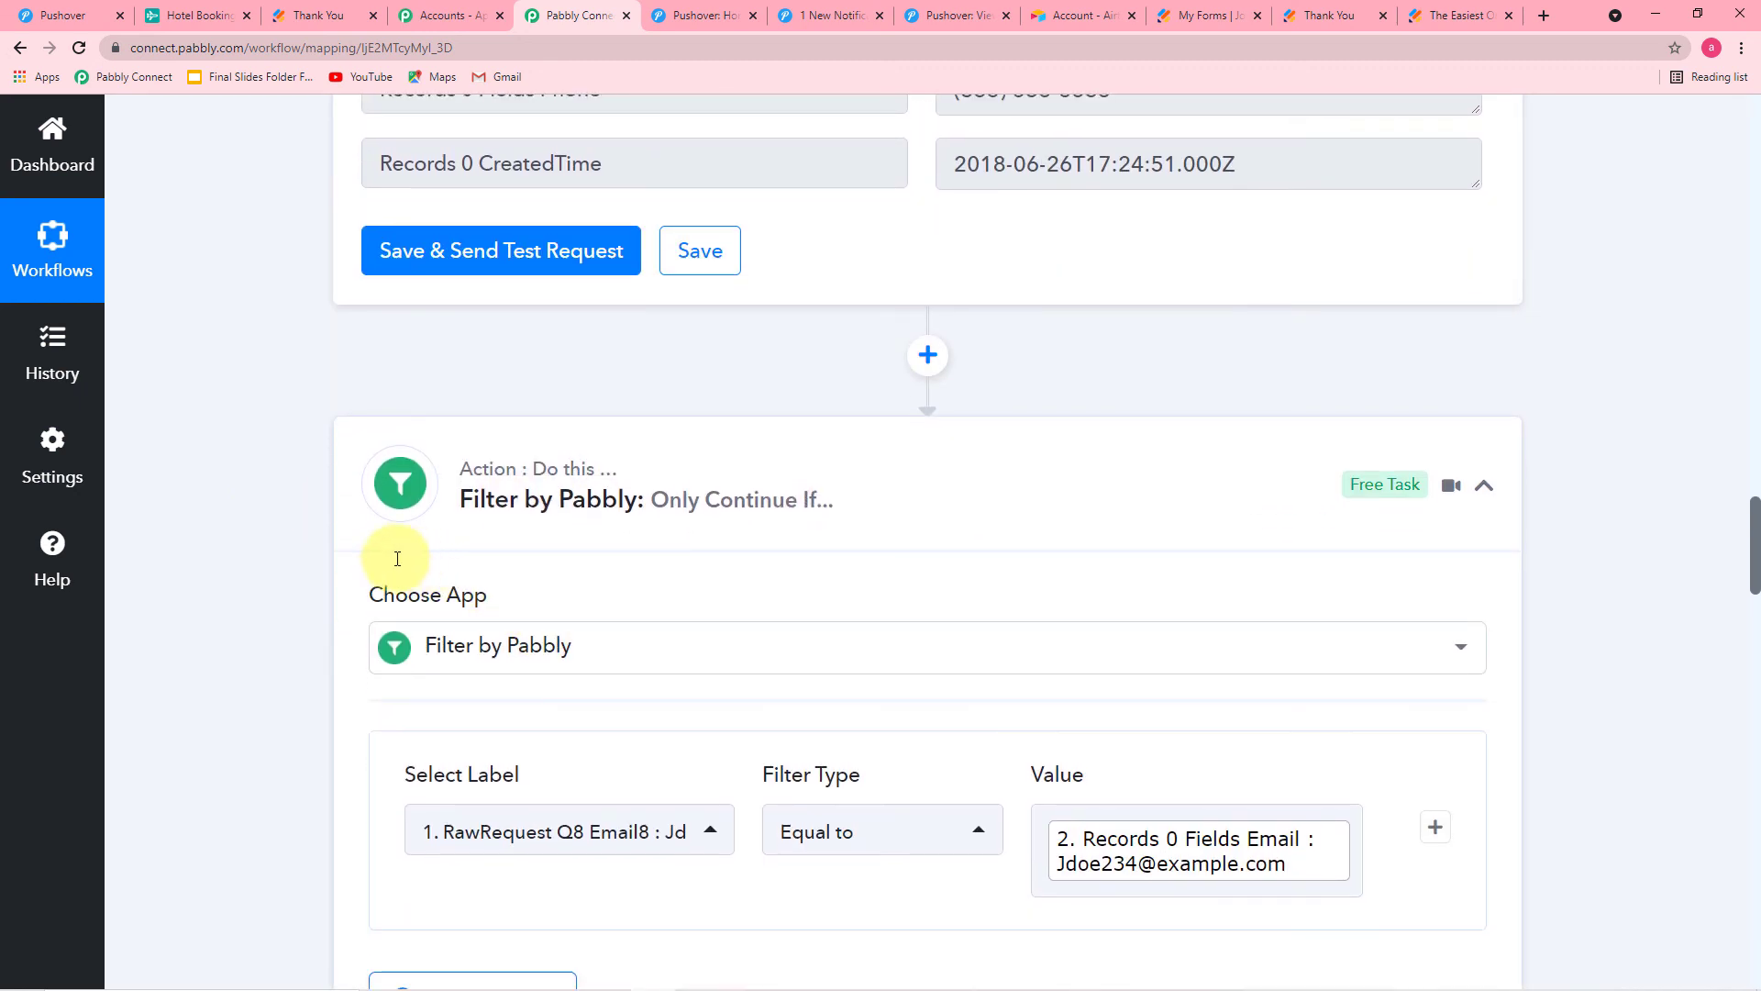
scroll(413, 697, down, 2)
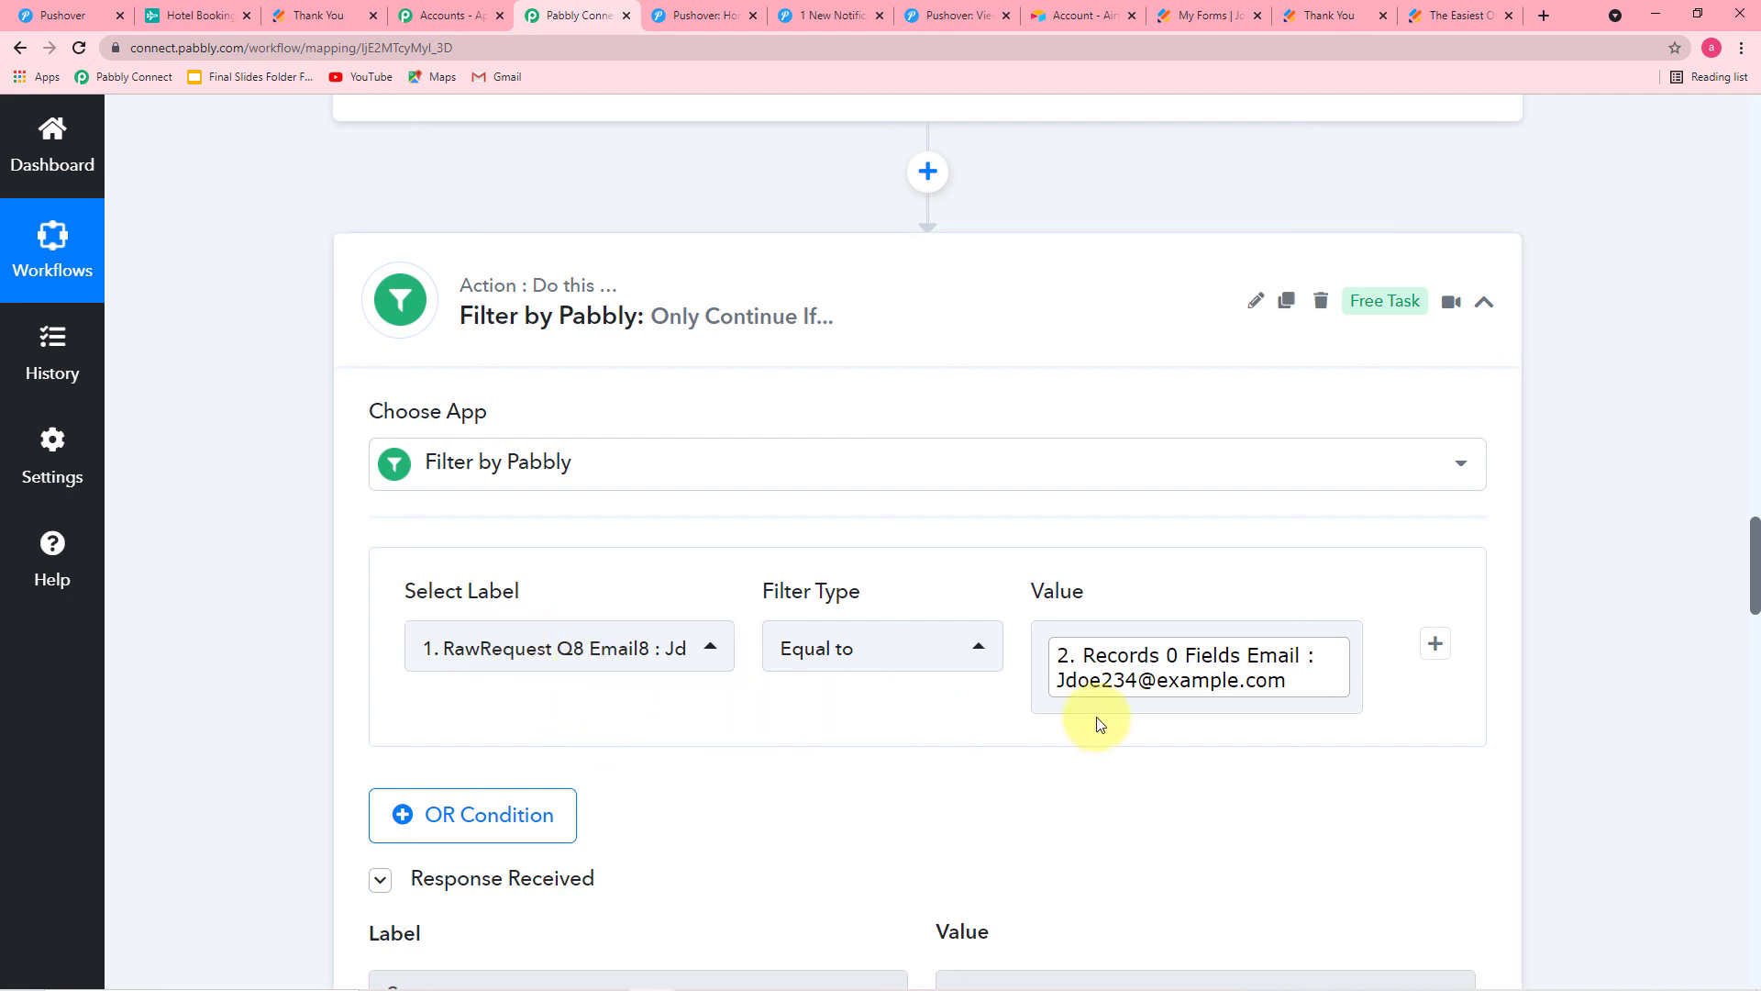
click(605, 671)
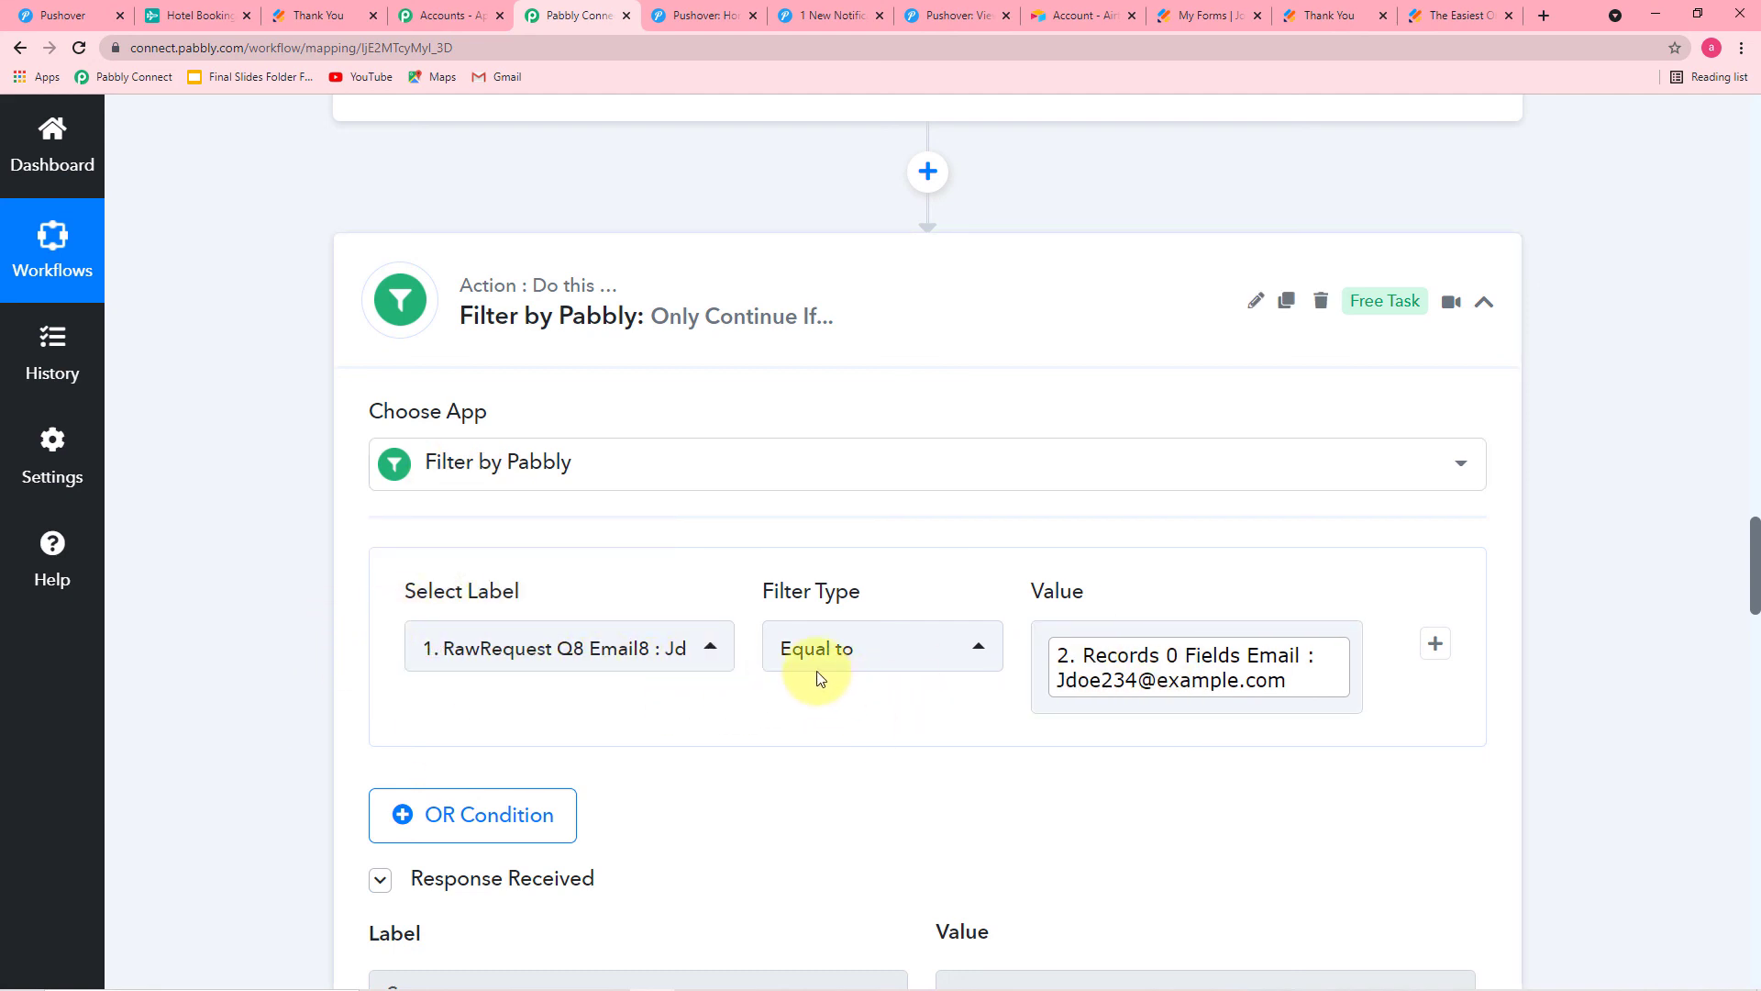
scroll(581, 727, down, 2)
scroll(581, 727, down, 4)
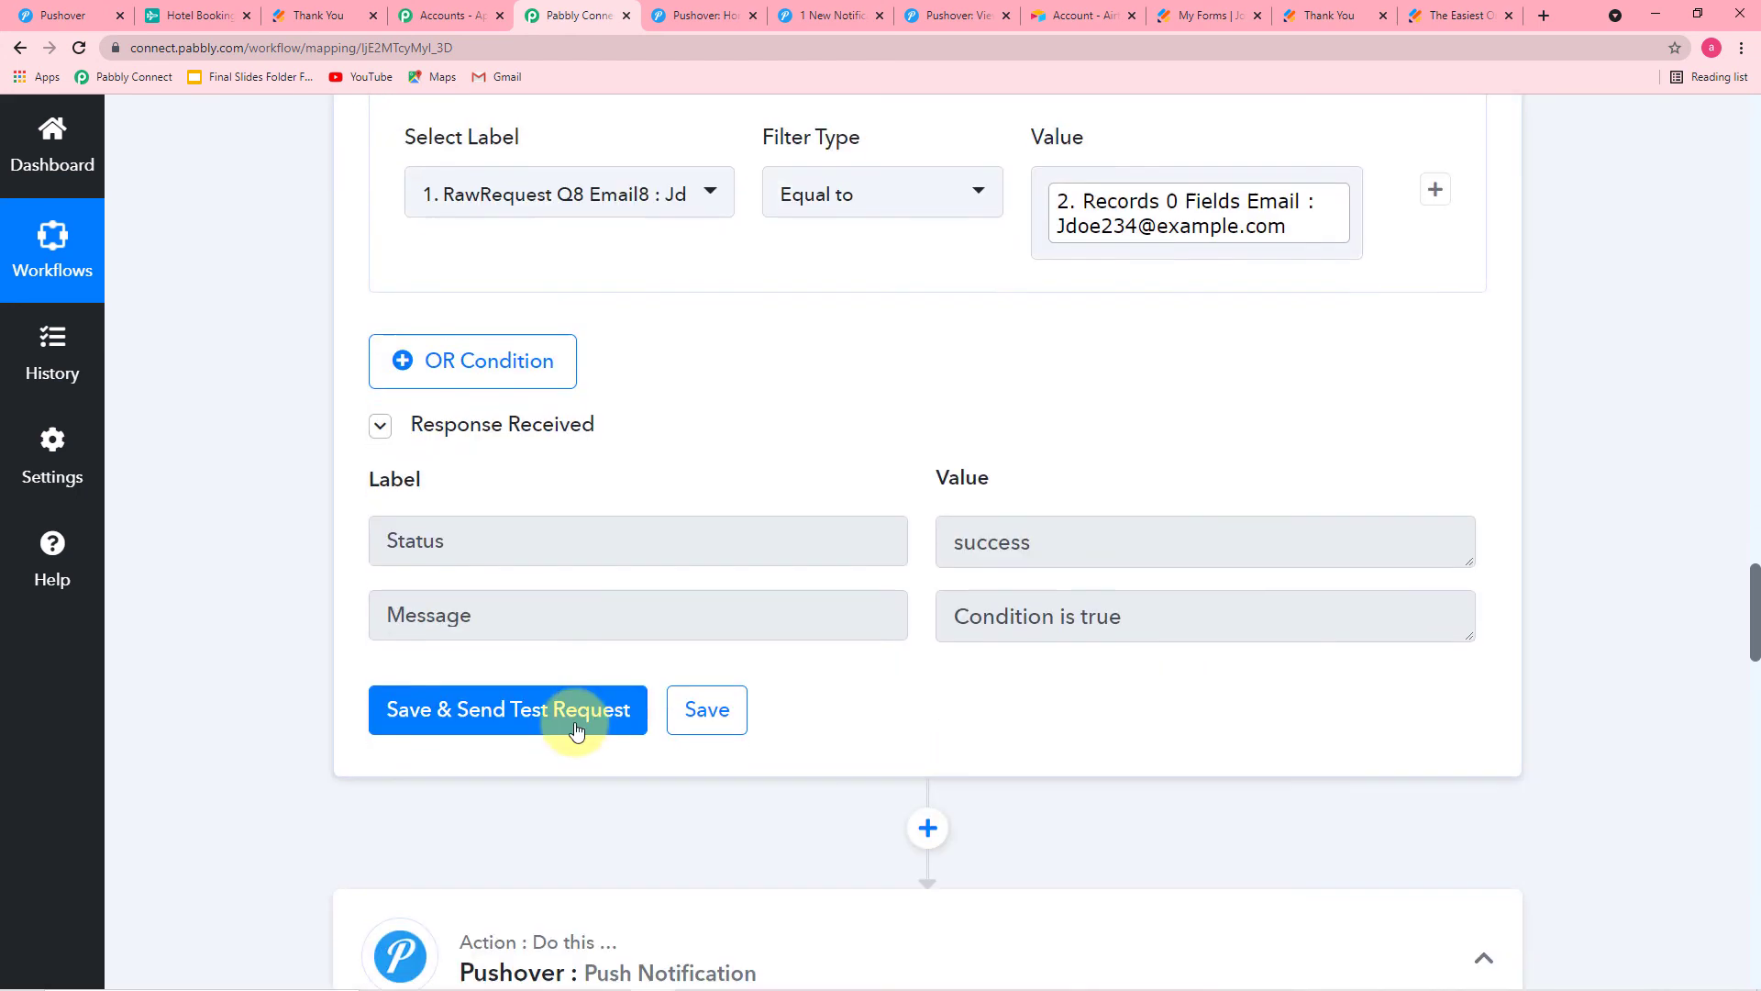
scroll(1037, 626, down, 4)
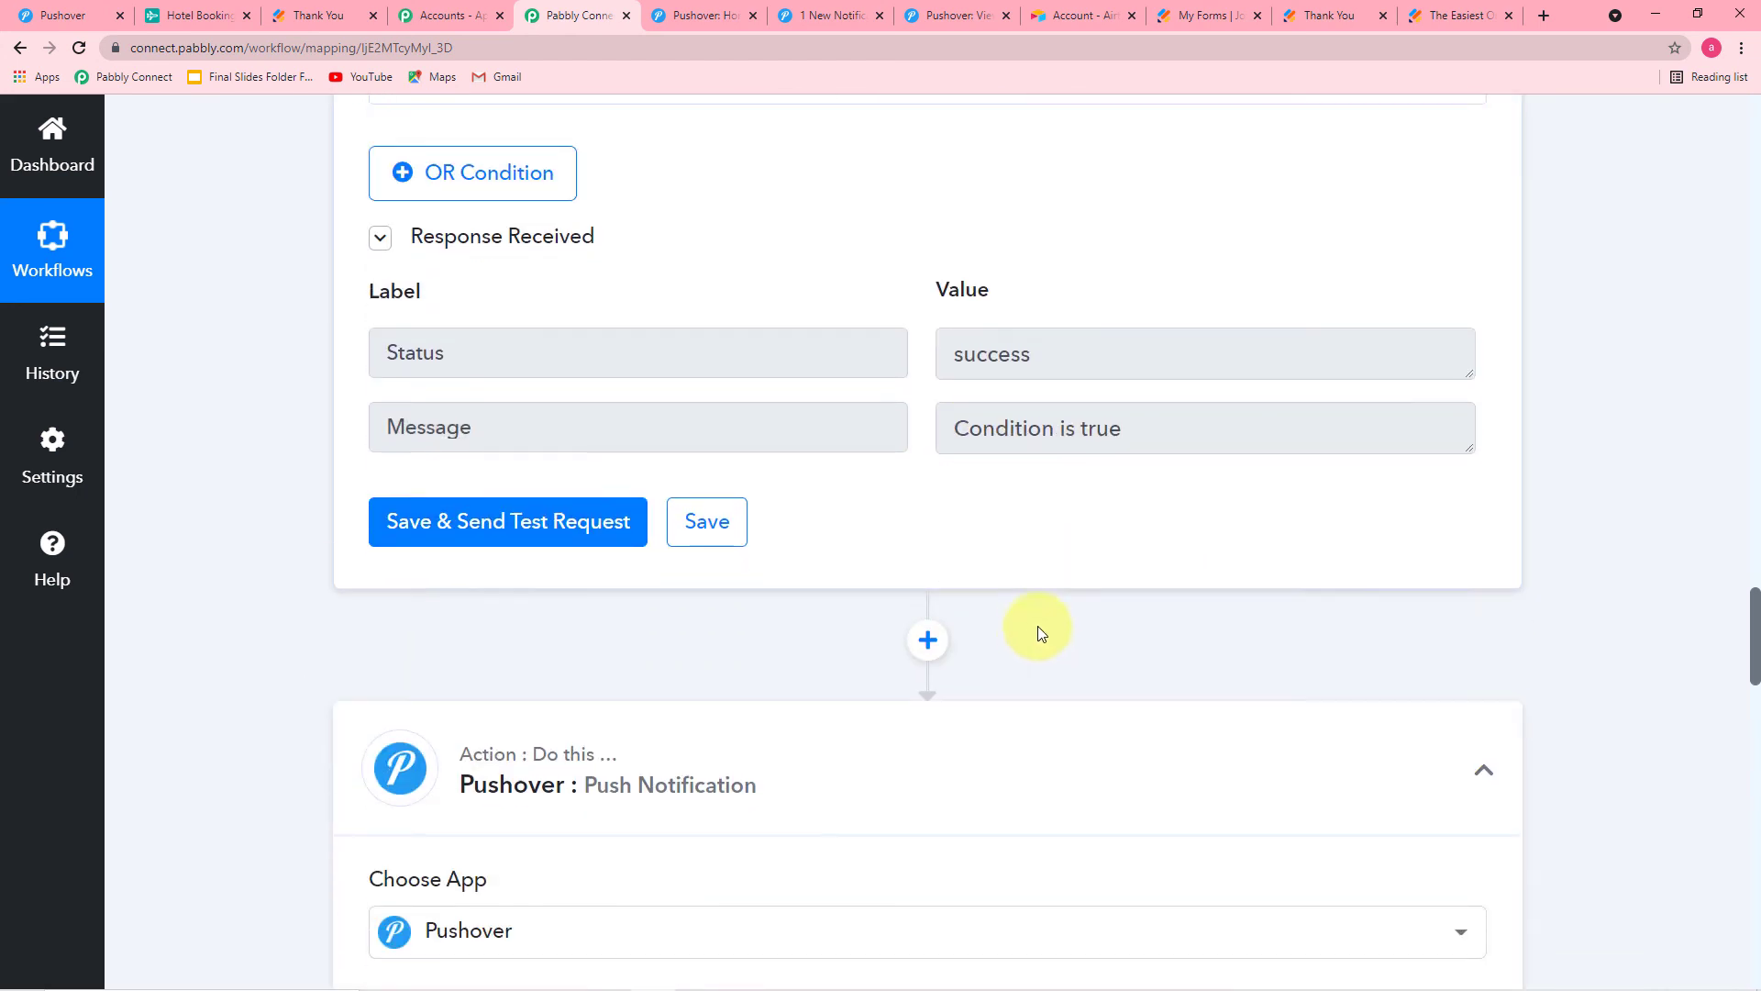
Examine the Pushover Push Notification action's settings and test response, and the delivered booking messages in the Pushover web client.
scroll(706, 603, down, 5)
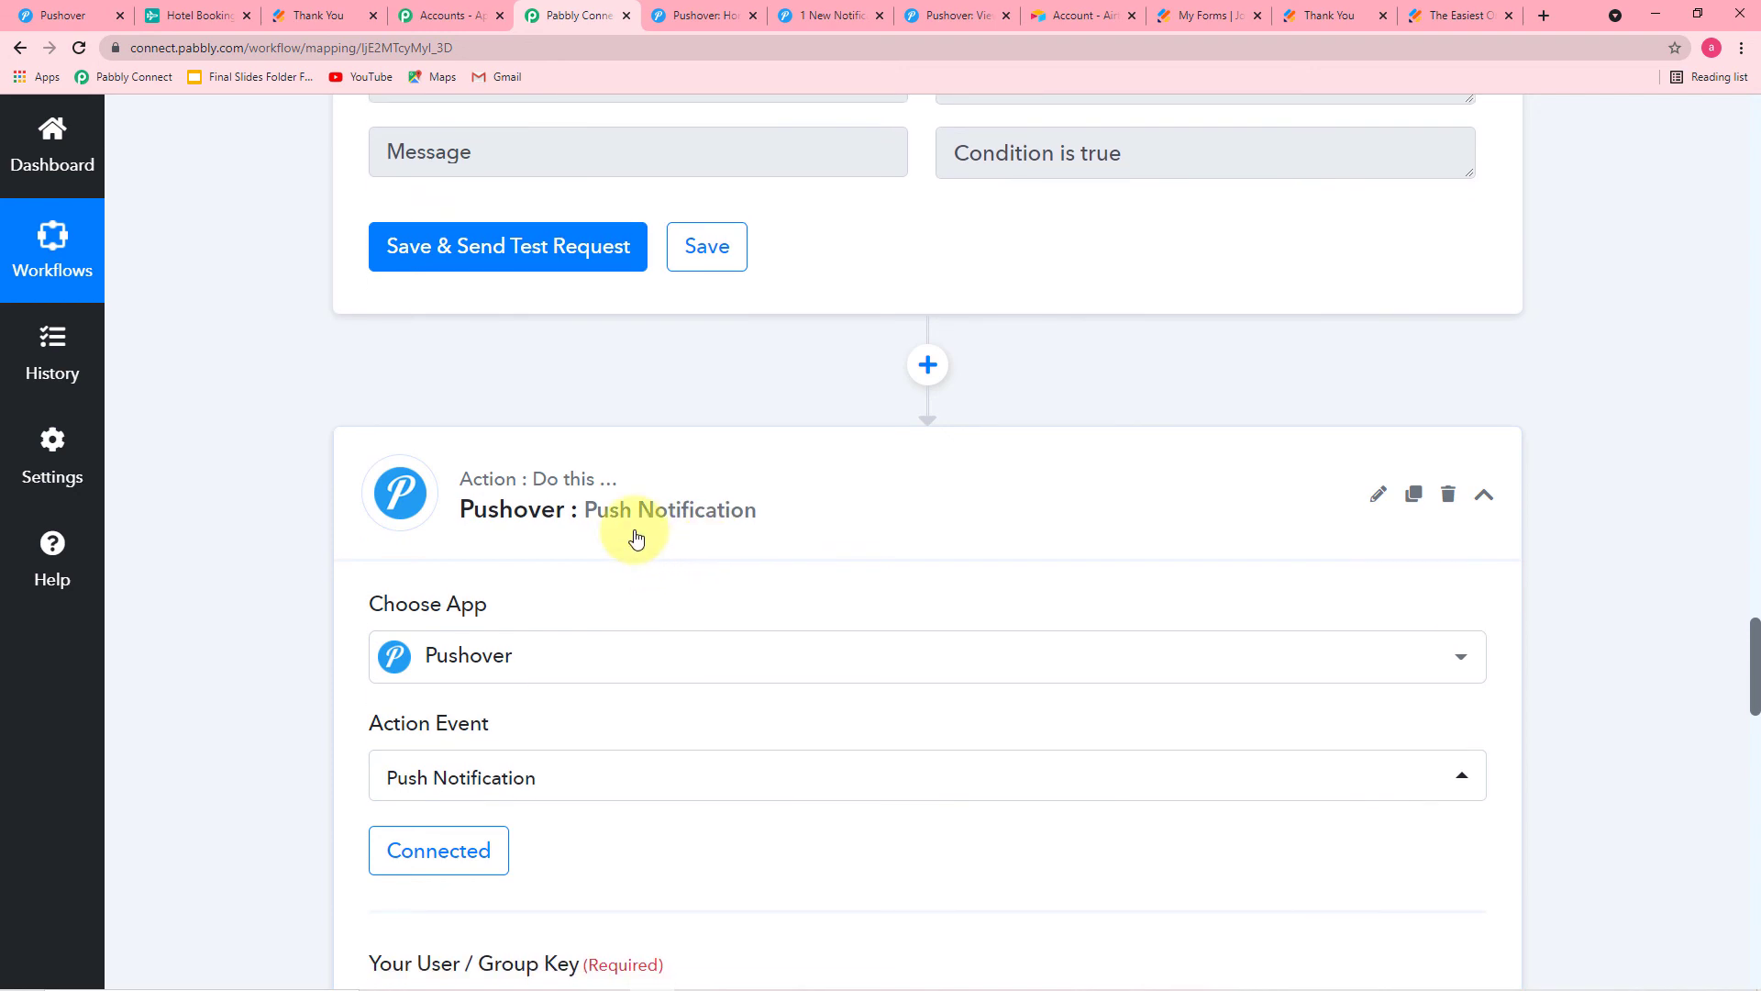
scroll(359, 534, down, 3)
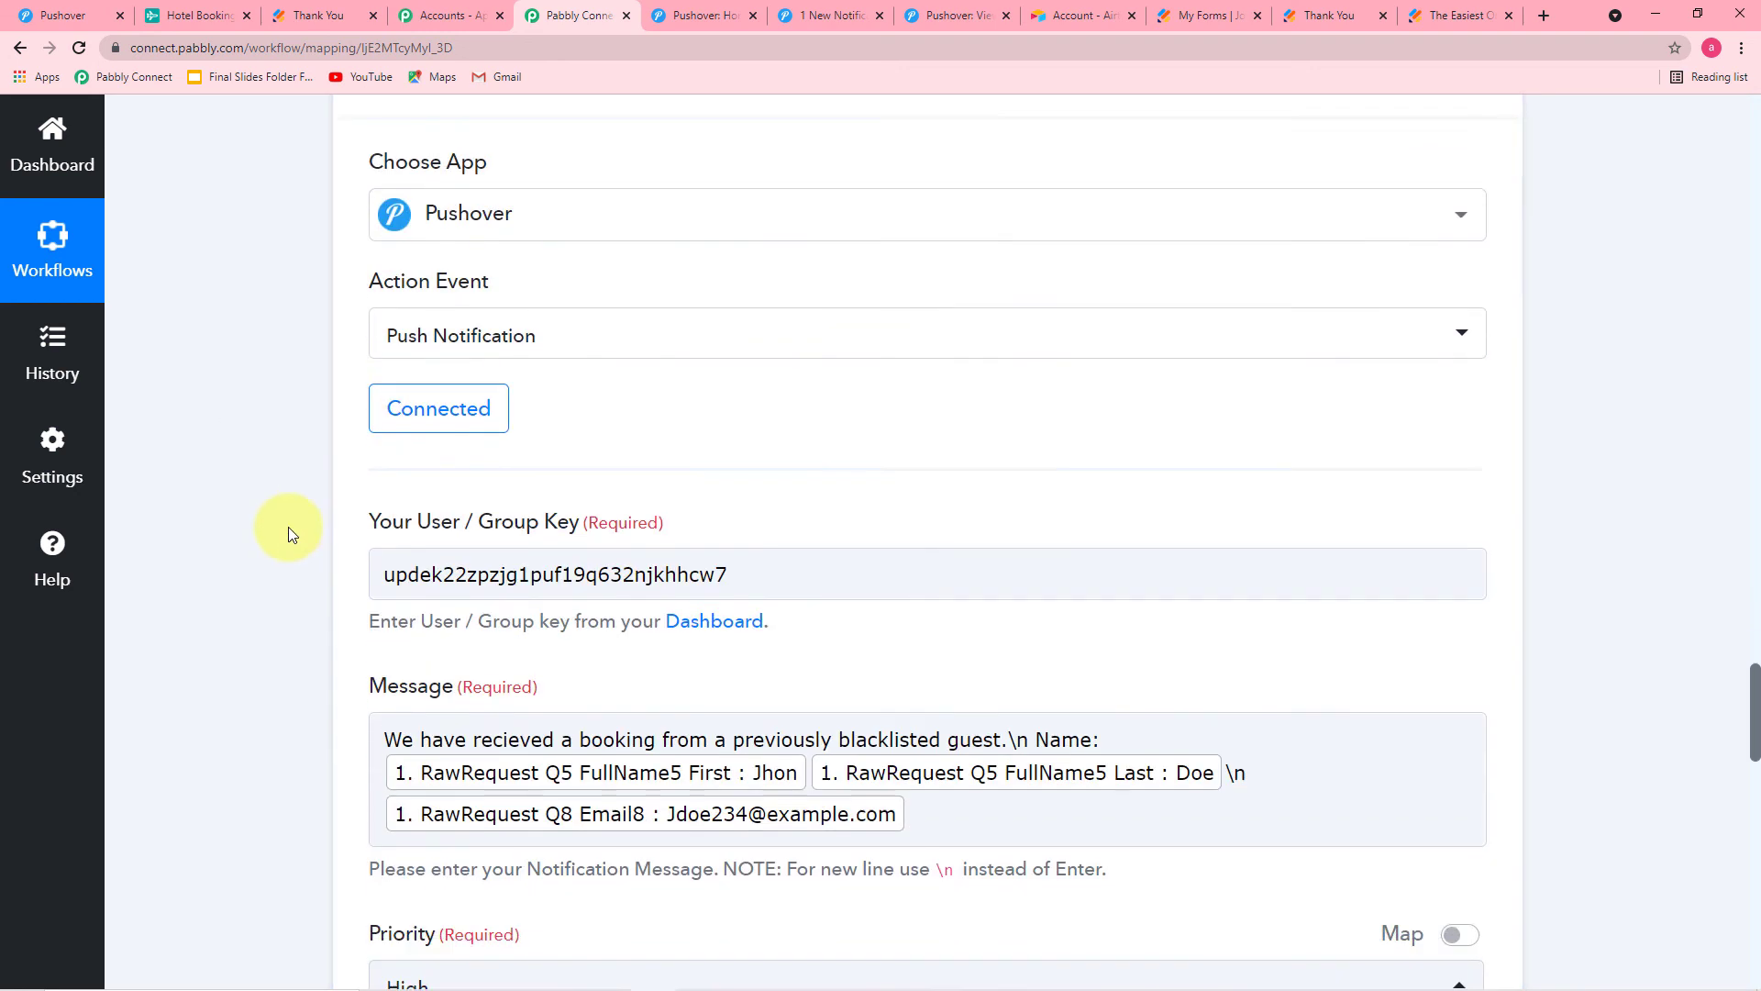
scroll(809, 482, down, 6)
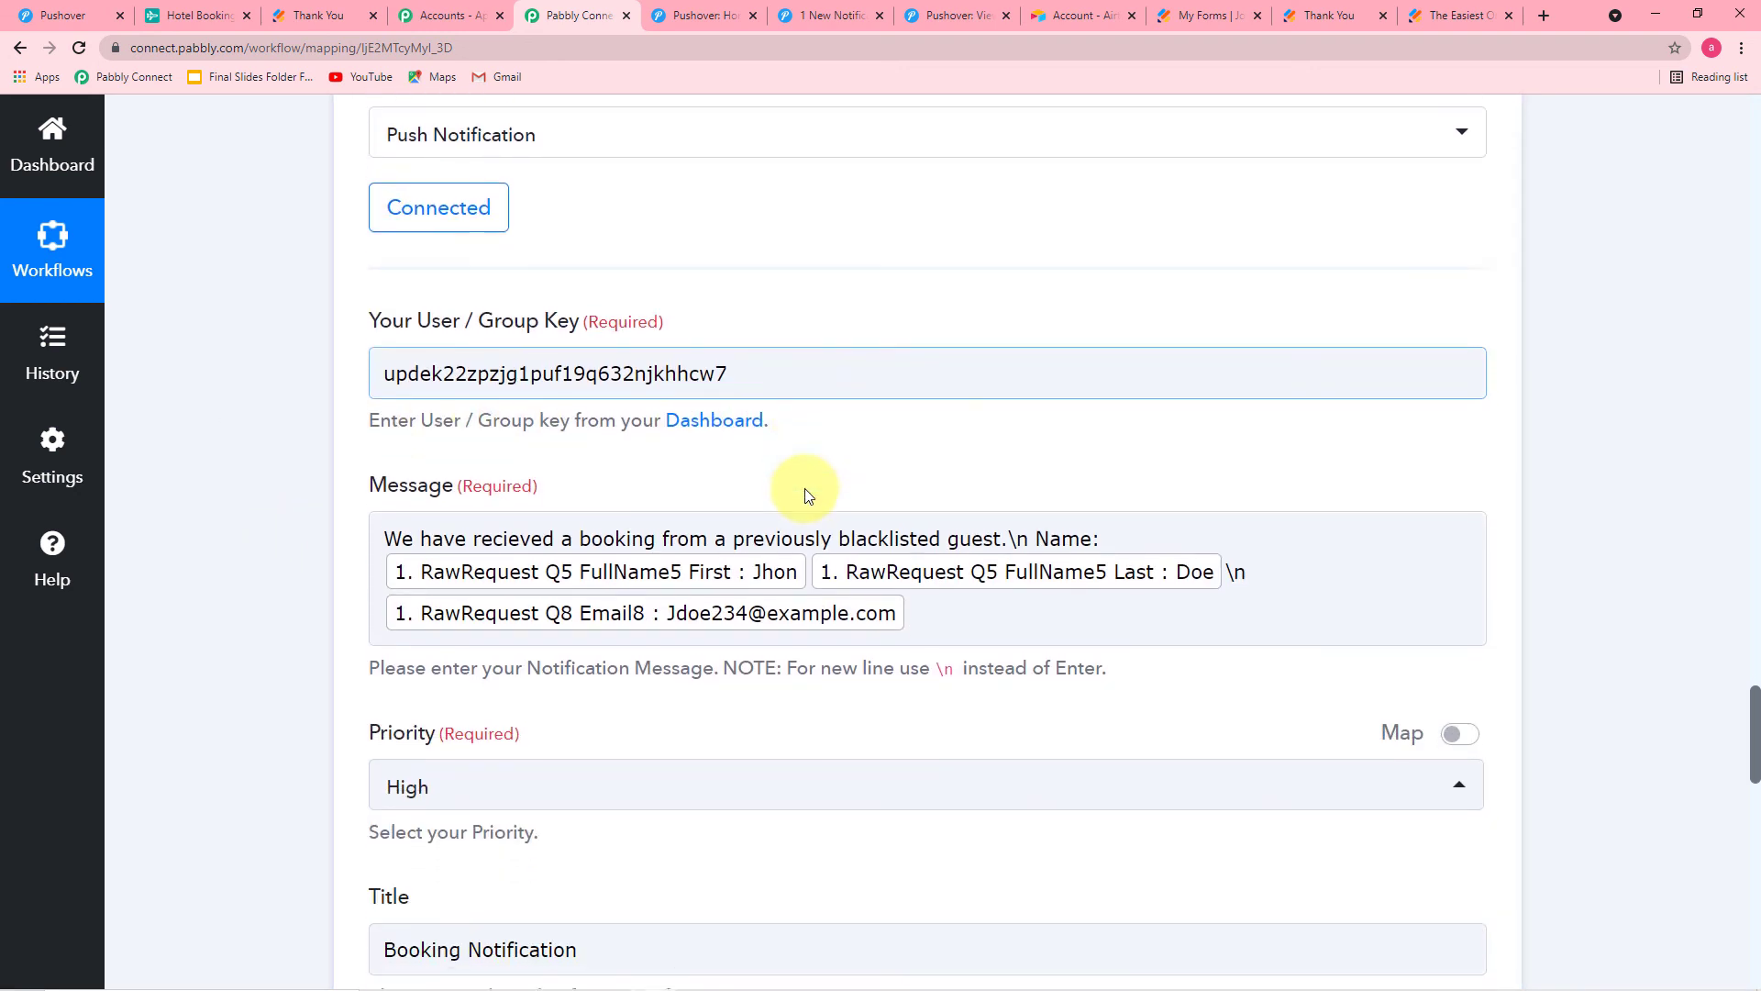
scroll(806, 497, down, 2)
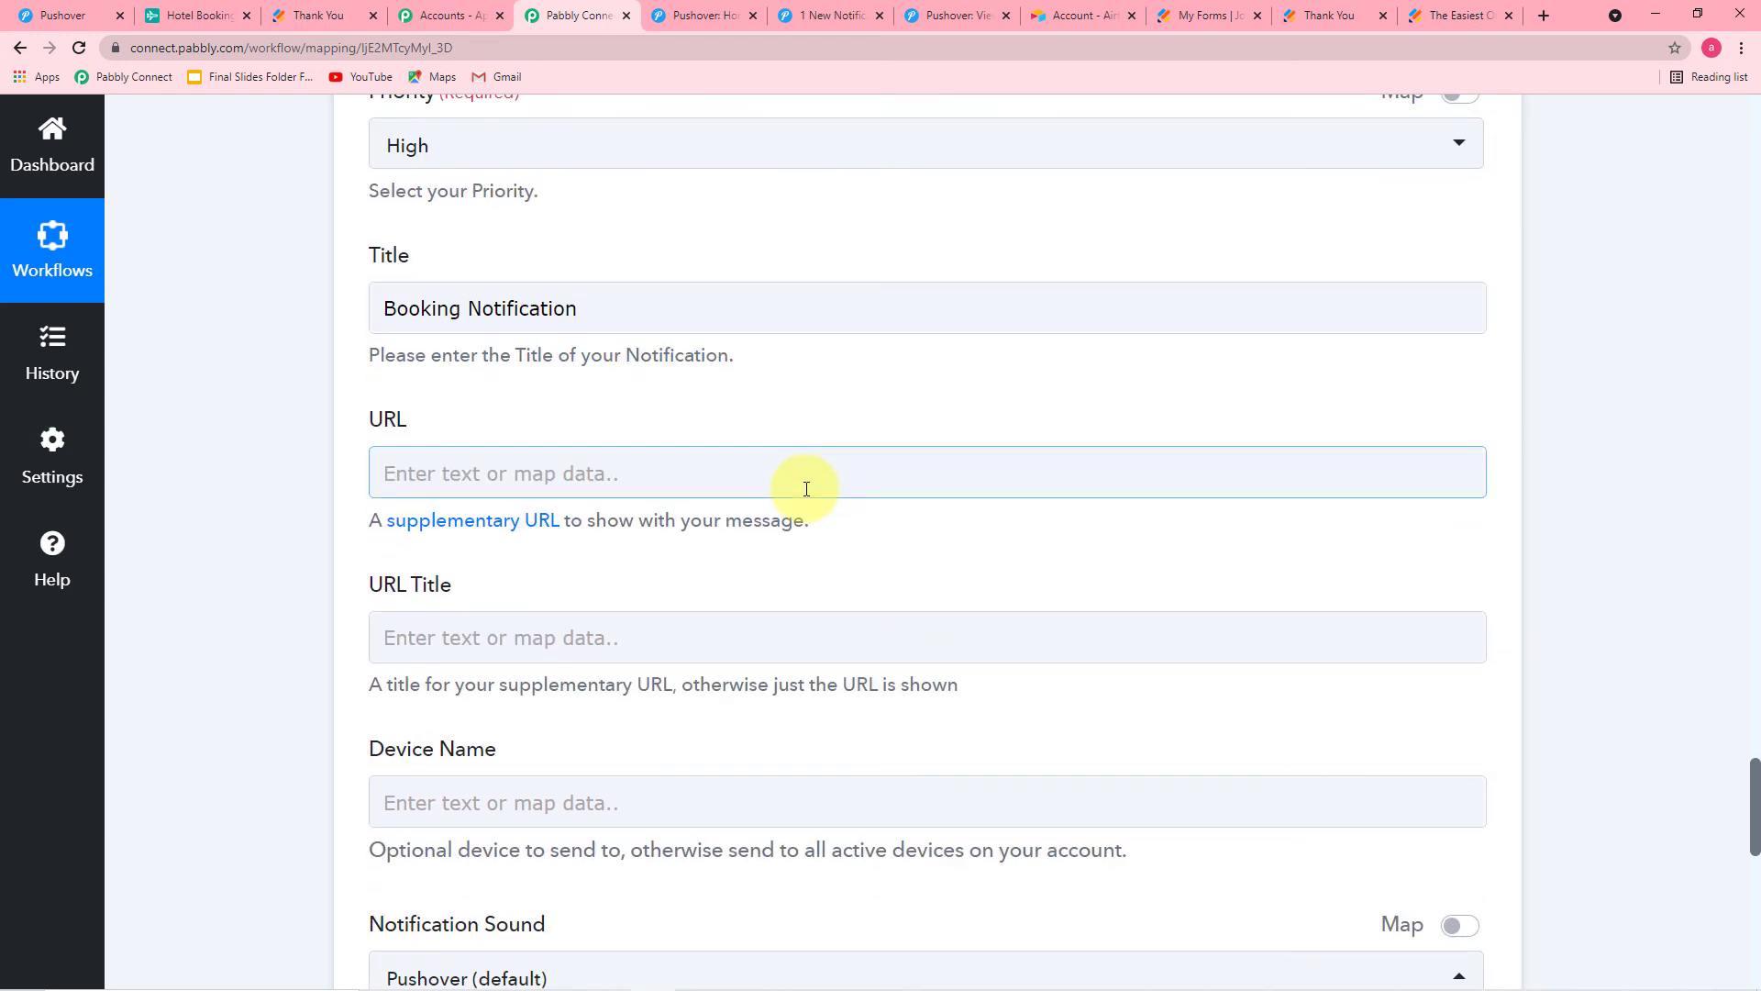
scroll(805, 488, down, 7)
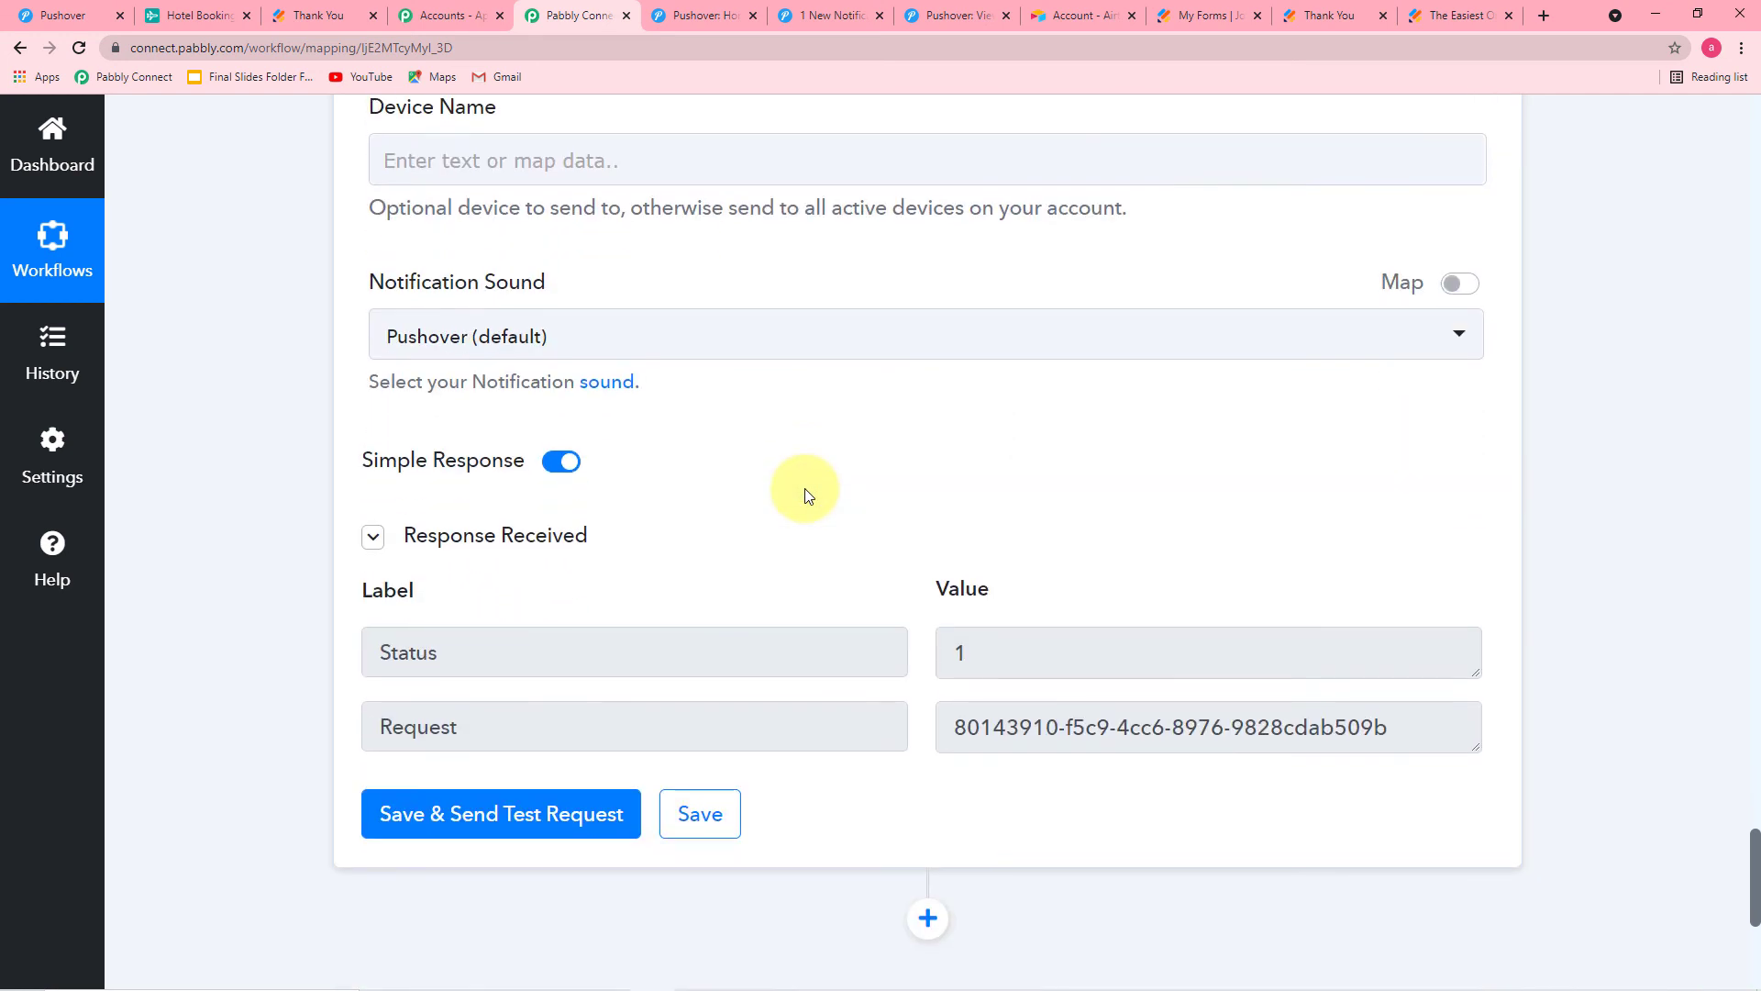
click(61, 17)
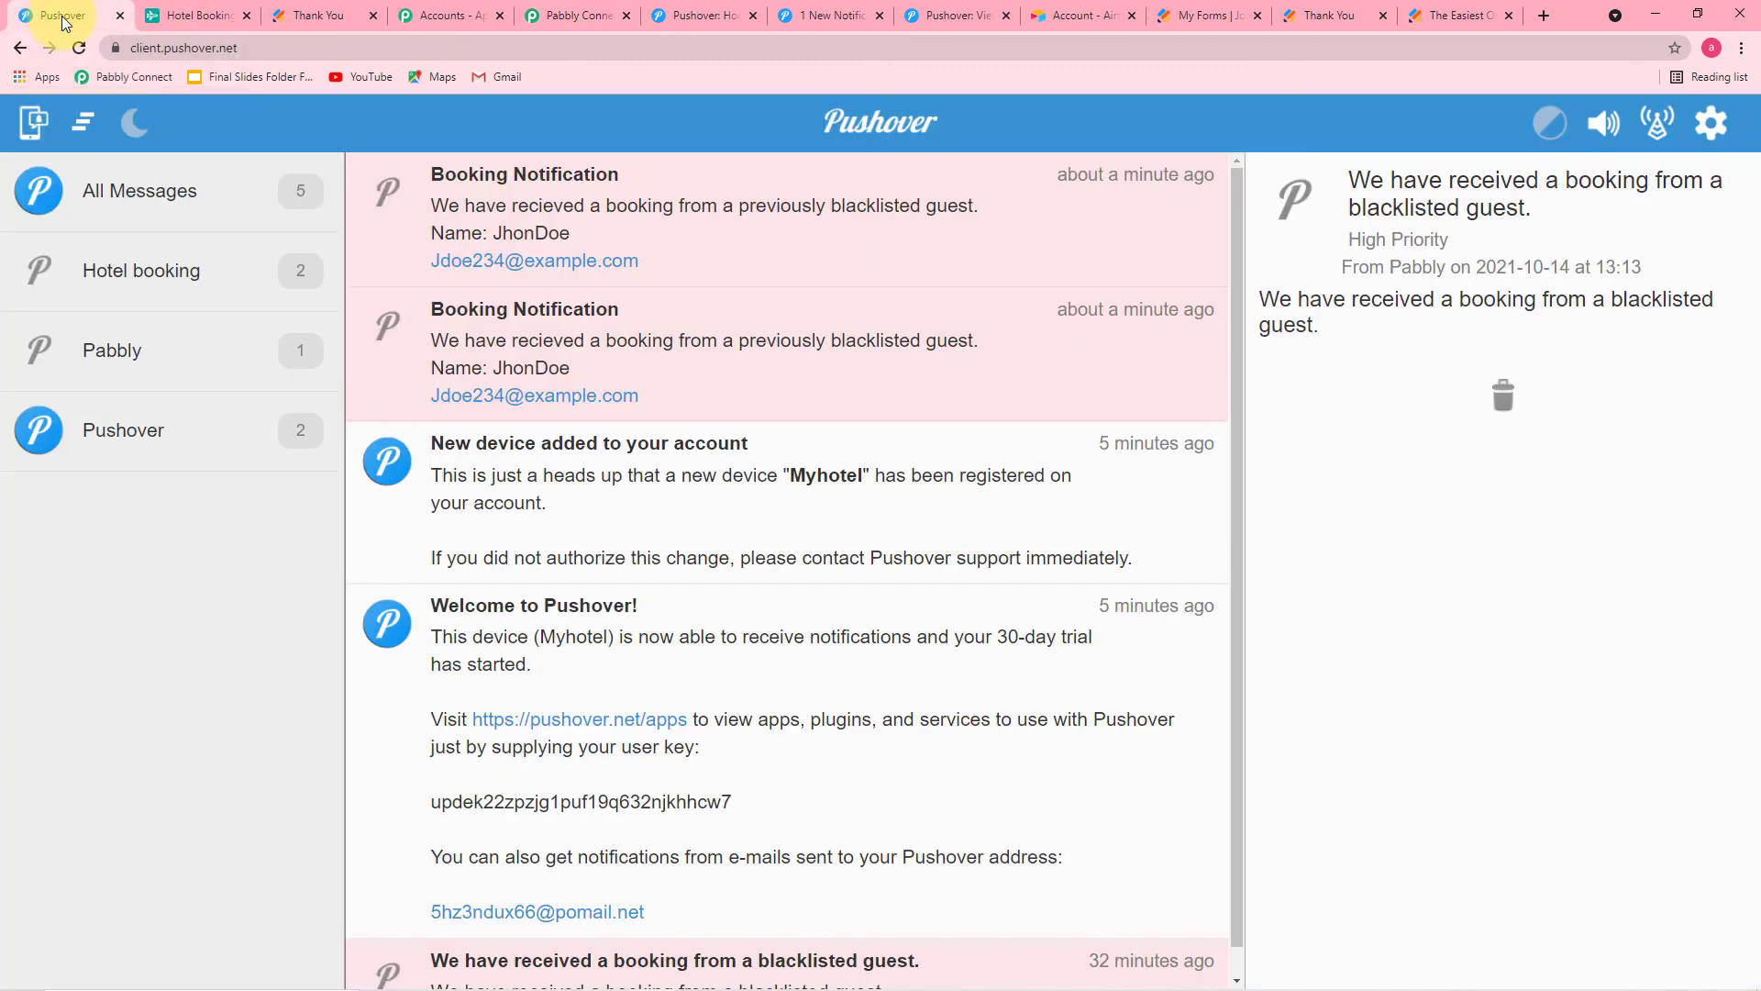
Return to the Pabbly Connect workflow, save the Pushover Push Notification action and dismiss the save confirmation.
click(565, 16)
scroll(700, 471, down, 1)
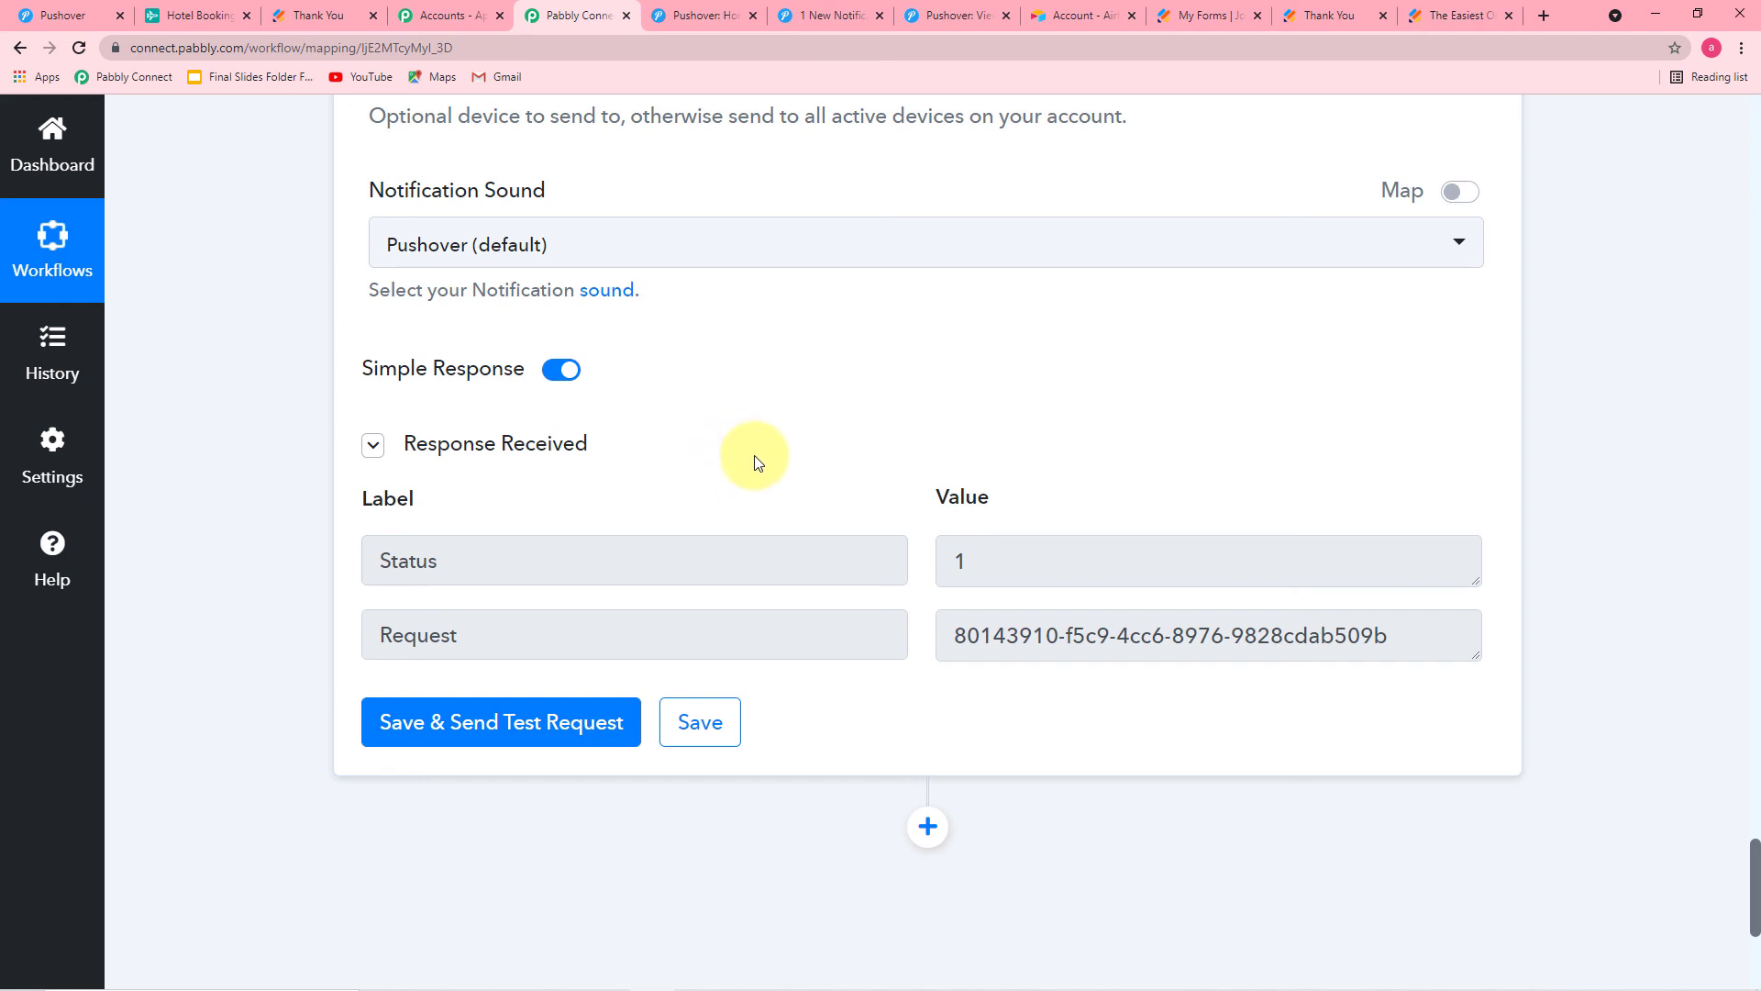
click(737, 743)
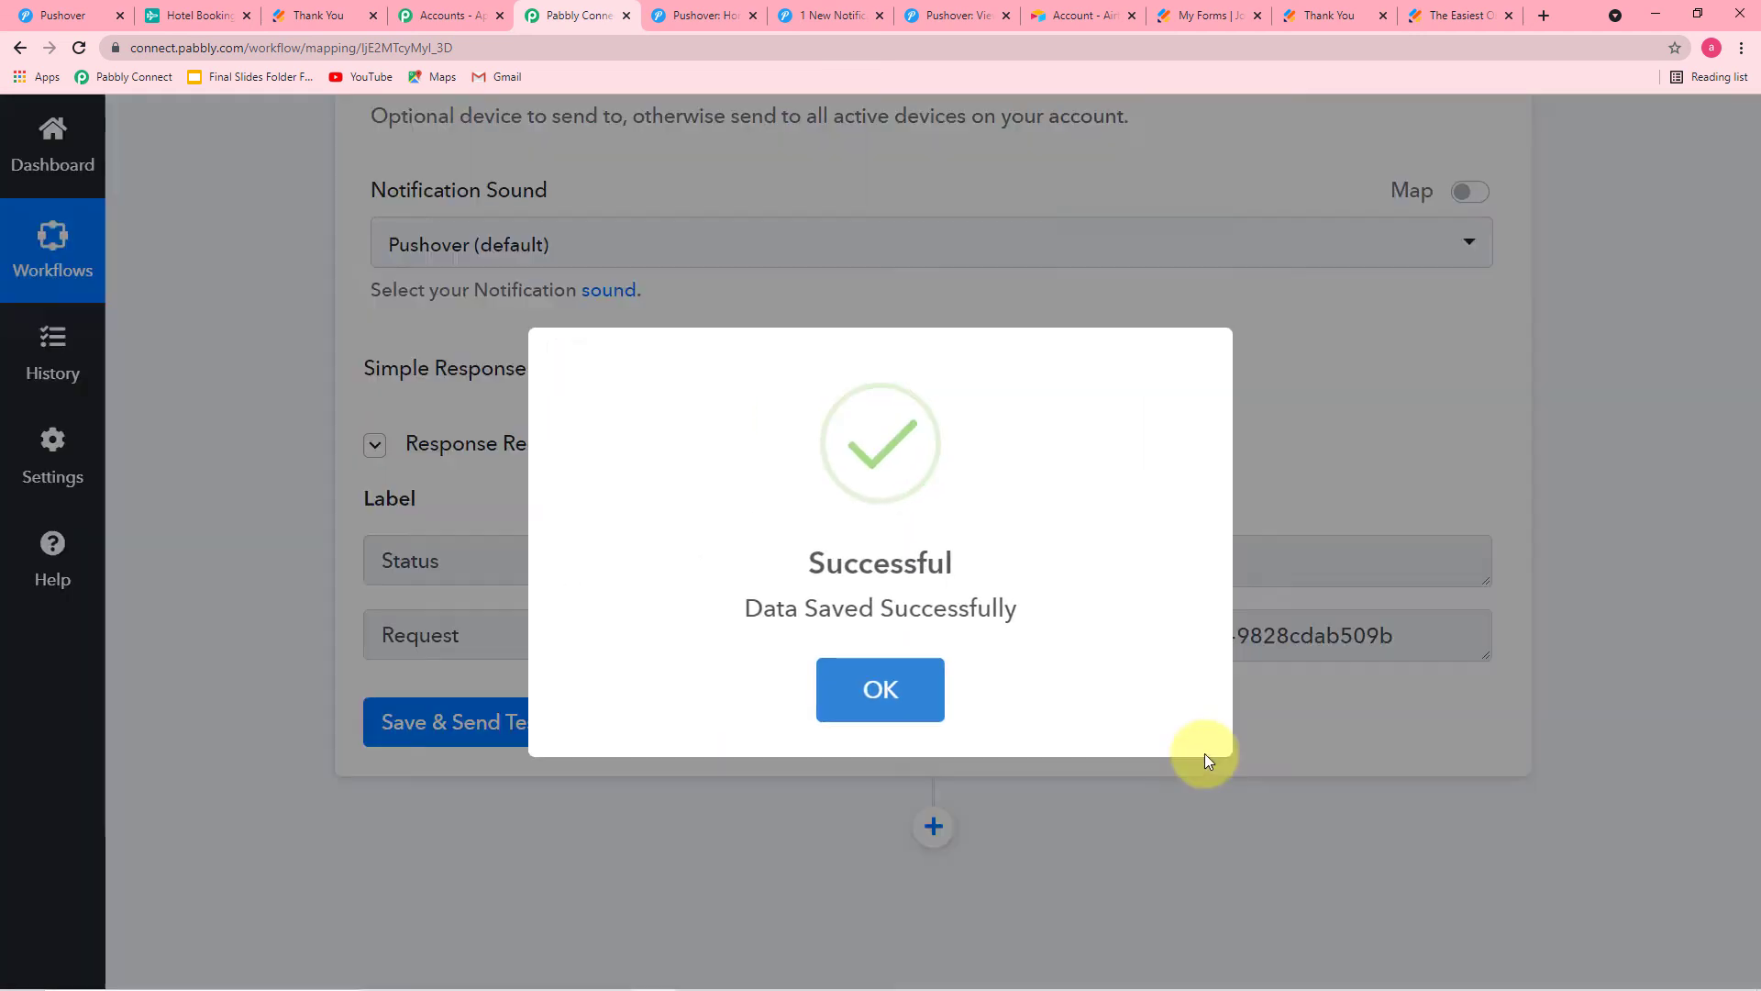
click(1204, 755)
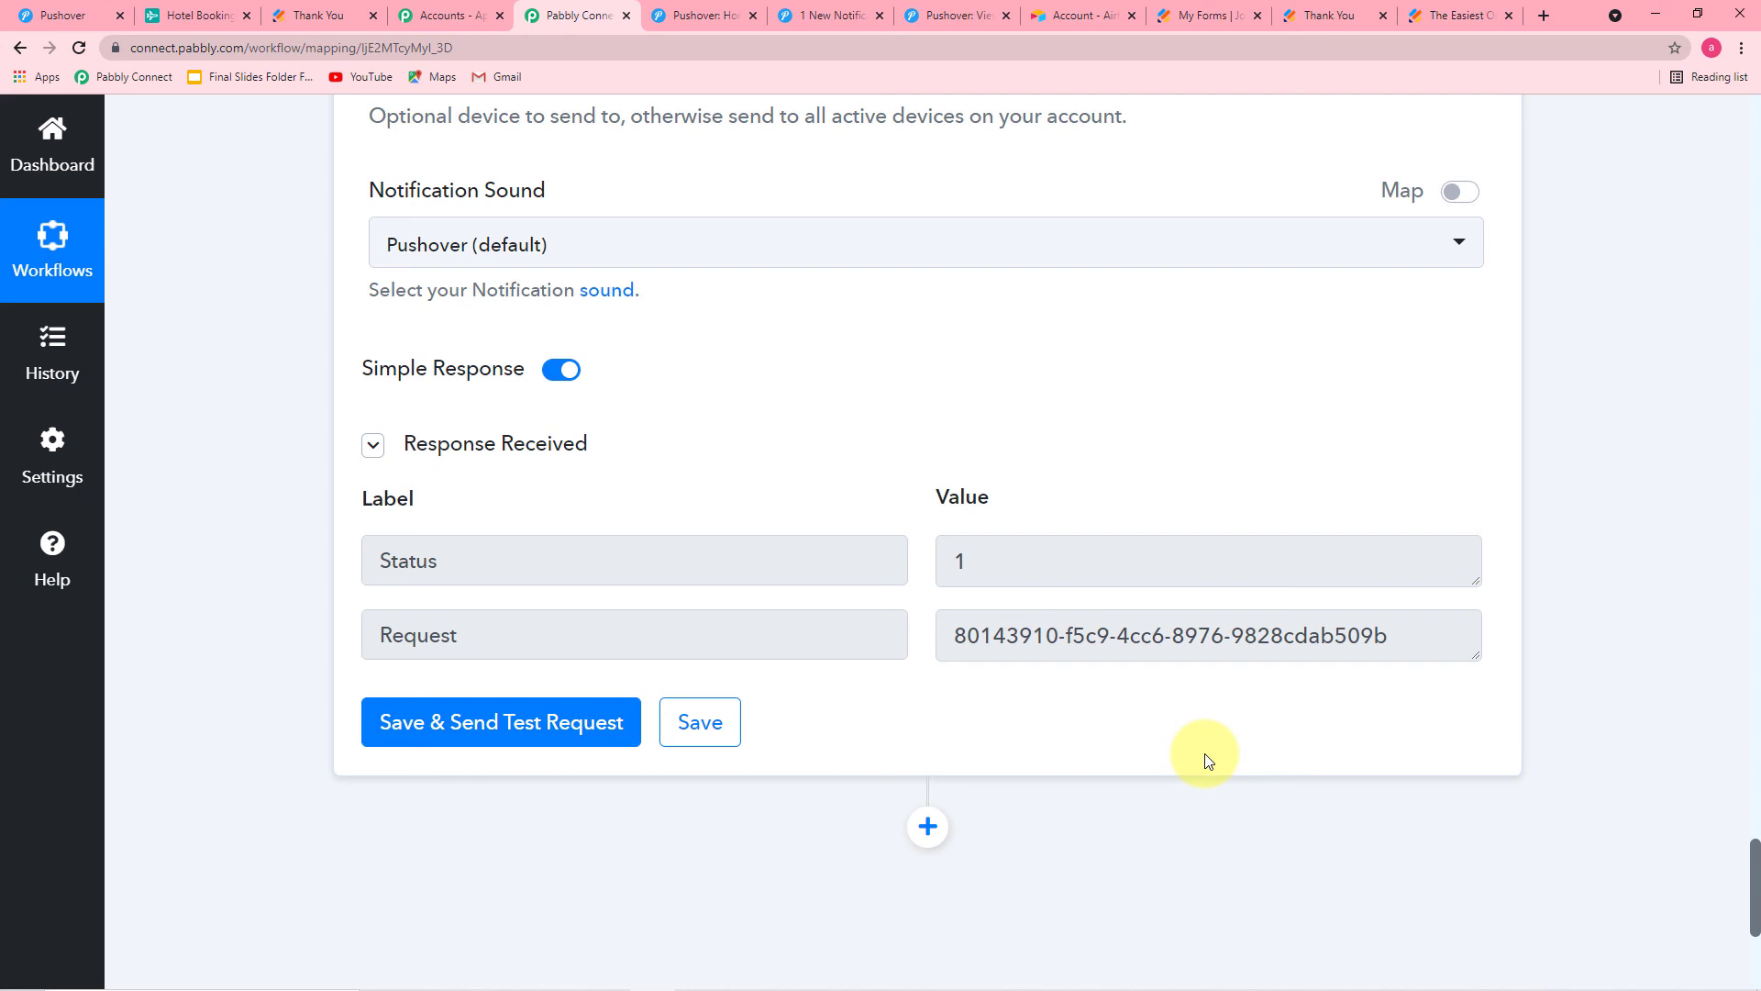
Look back through the workflow from the Pushover action up to the Airtable Search Record action.
scroll(1230, 725, up, 20)
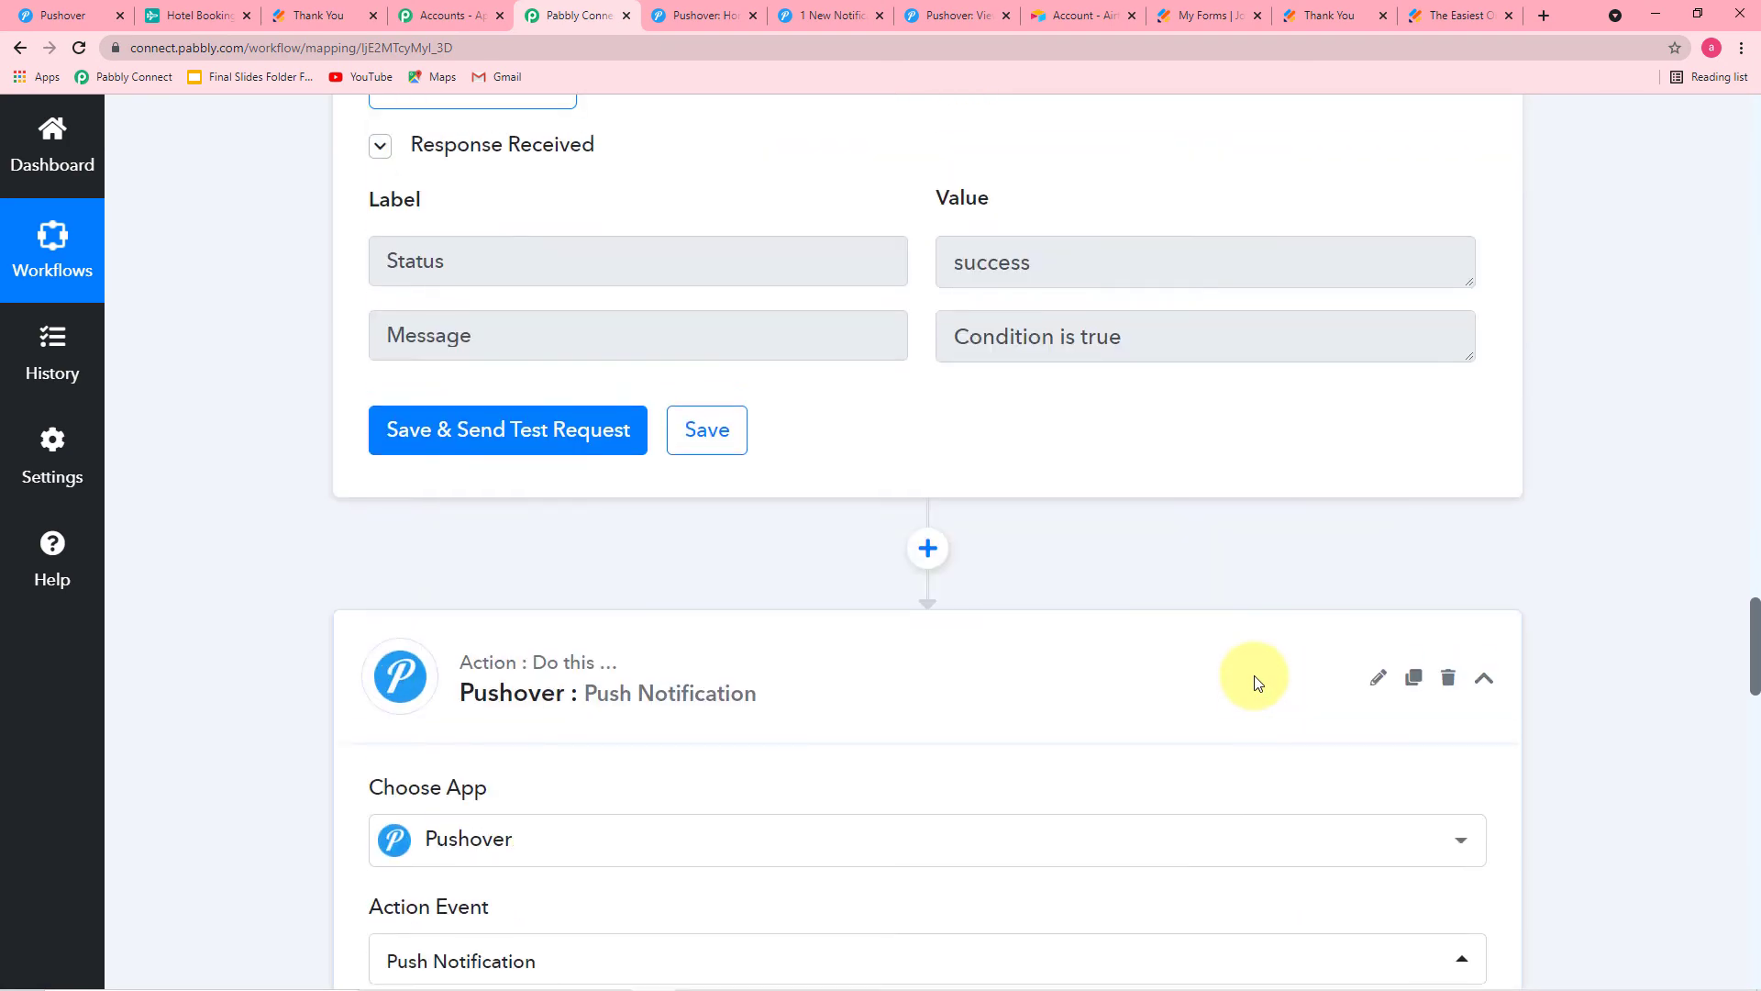
scroll(1561, 539, up, 15)
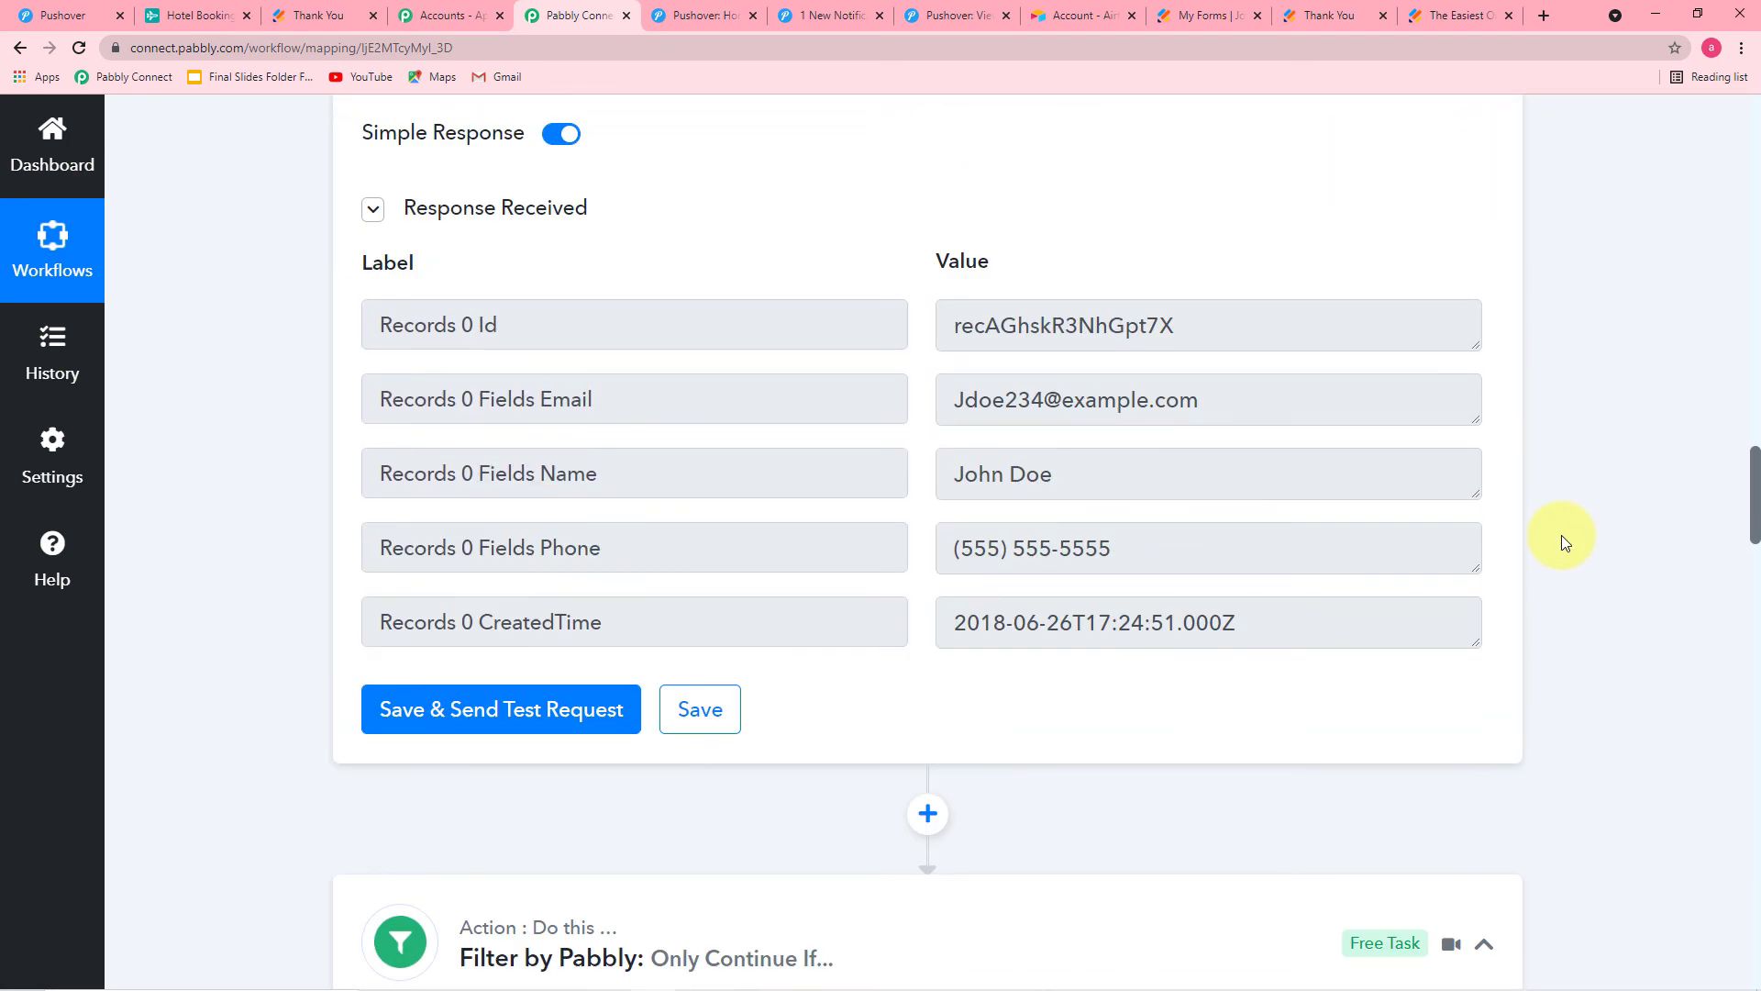
scroll(1563, 537, up, 6)
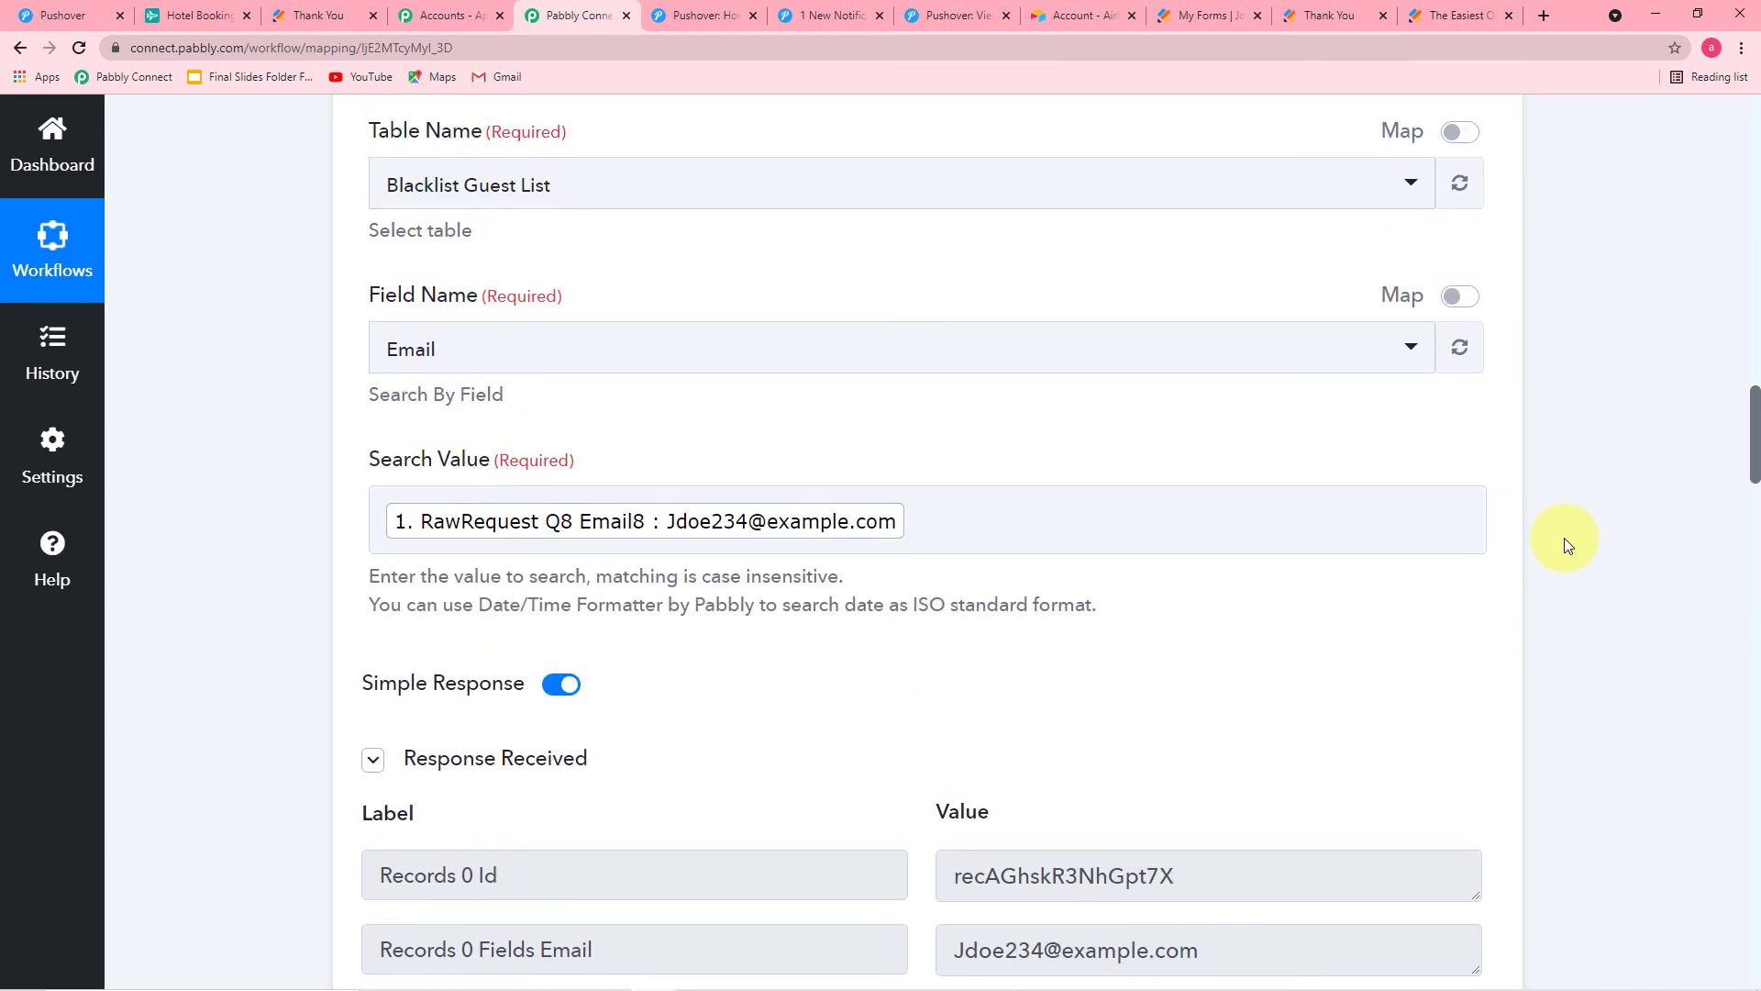